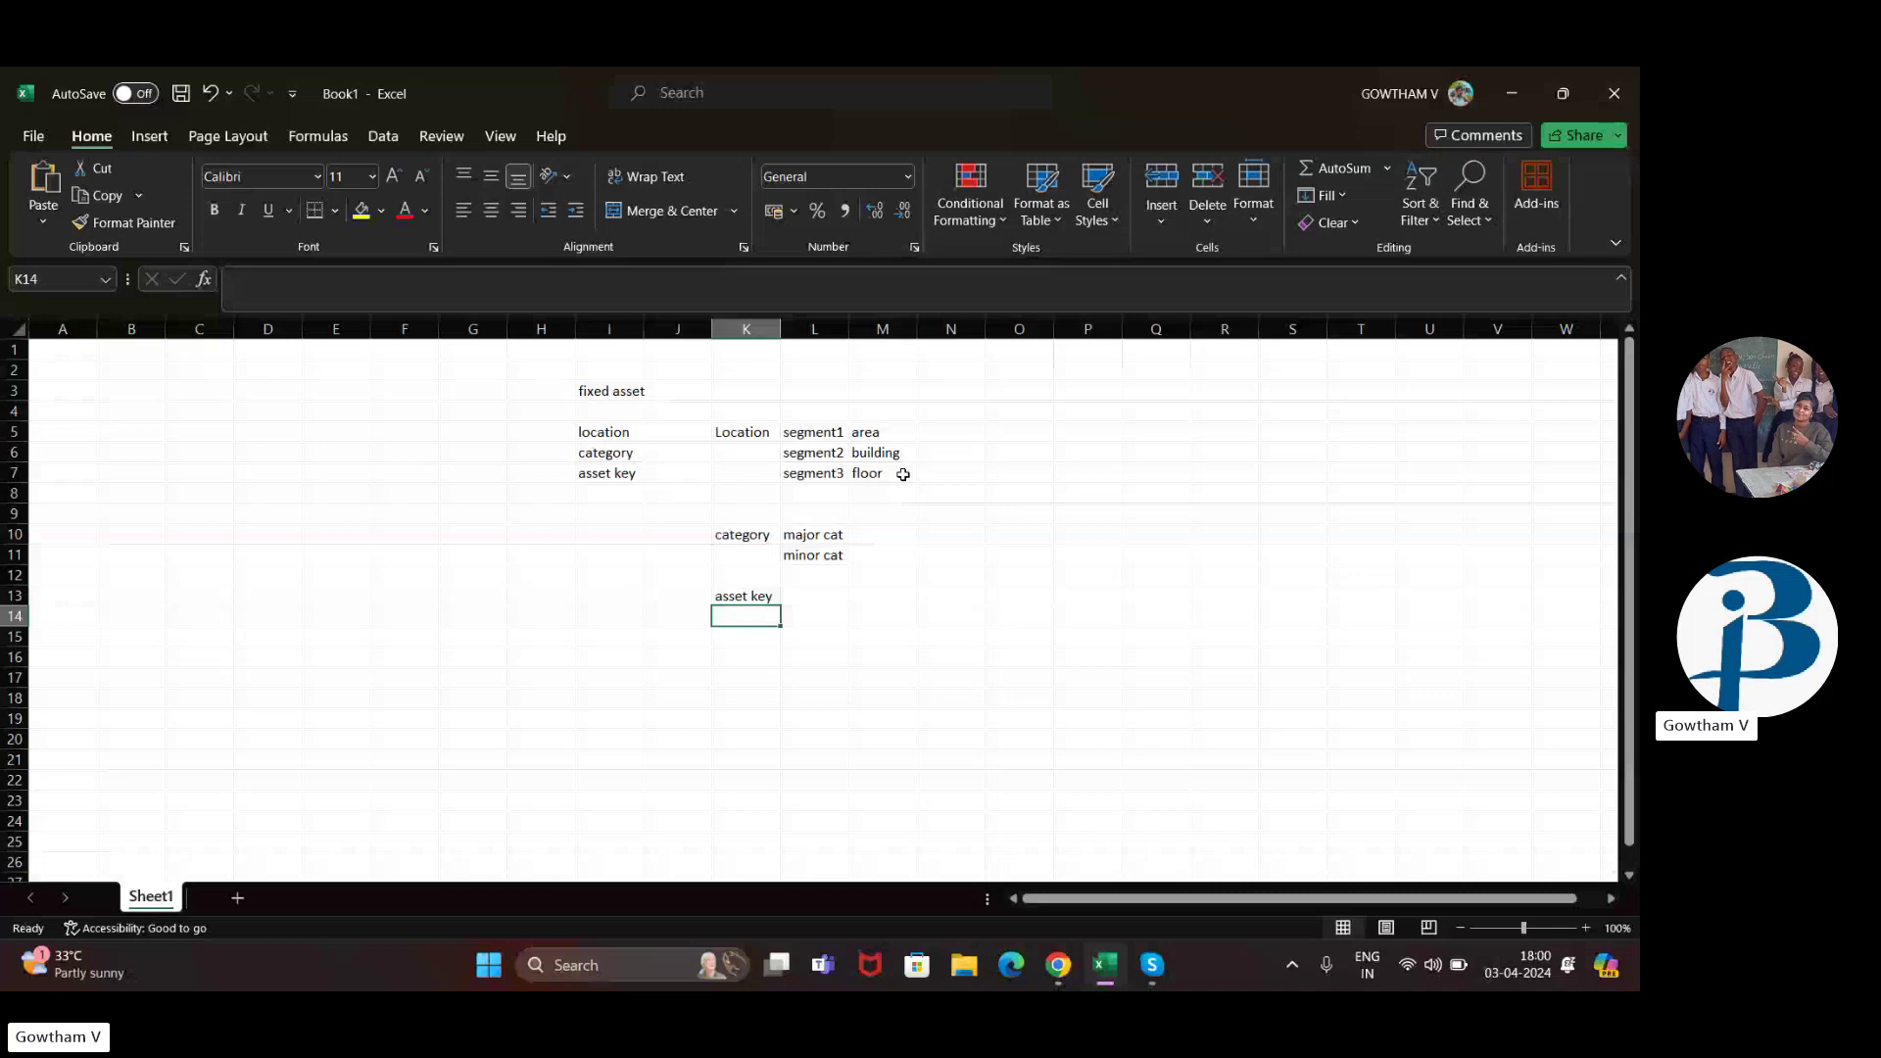
{"action": "key", "text": "Right"}
{"action": "key", "text": "Up"}
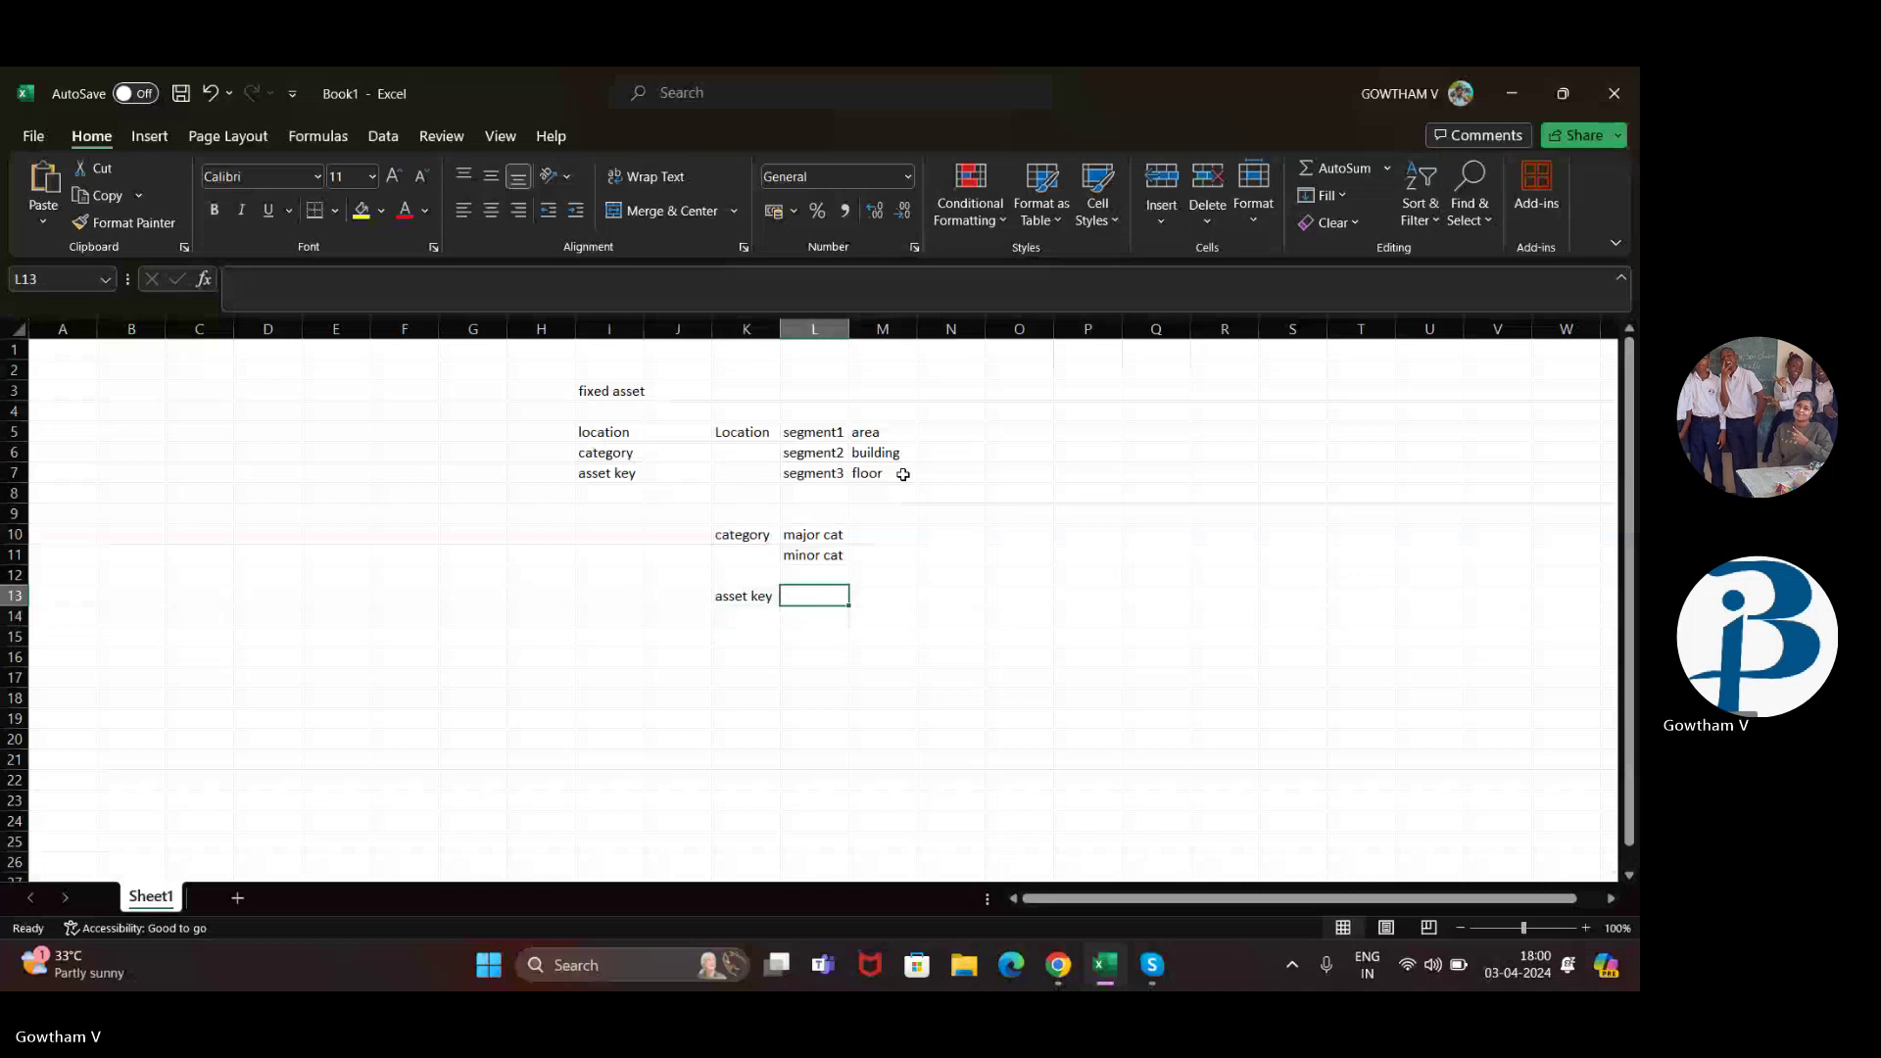
{"action": "type", "text": "asses nu"}
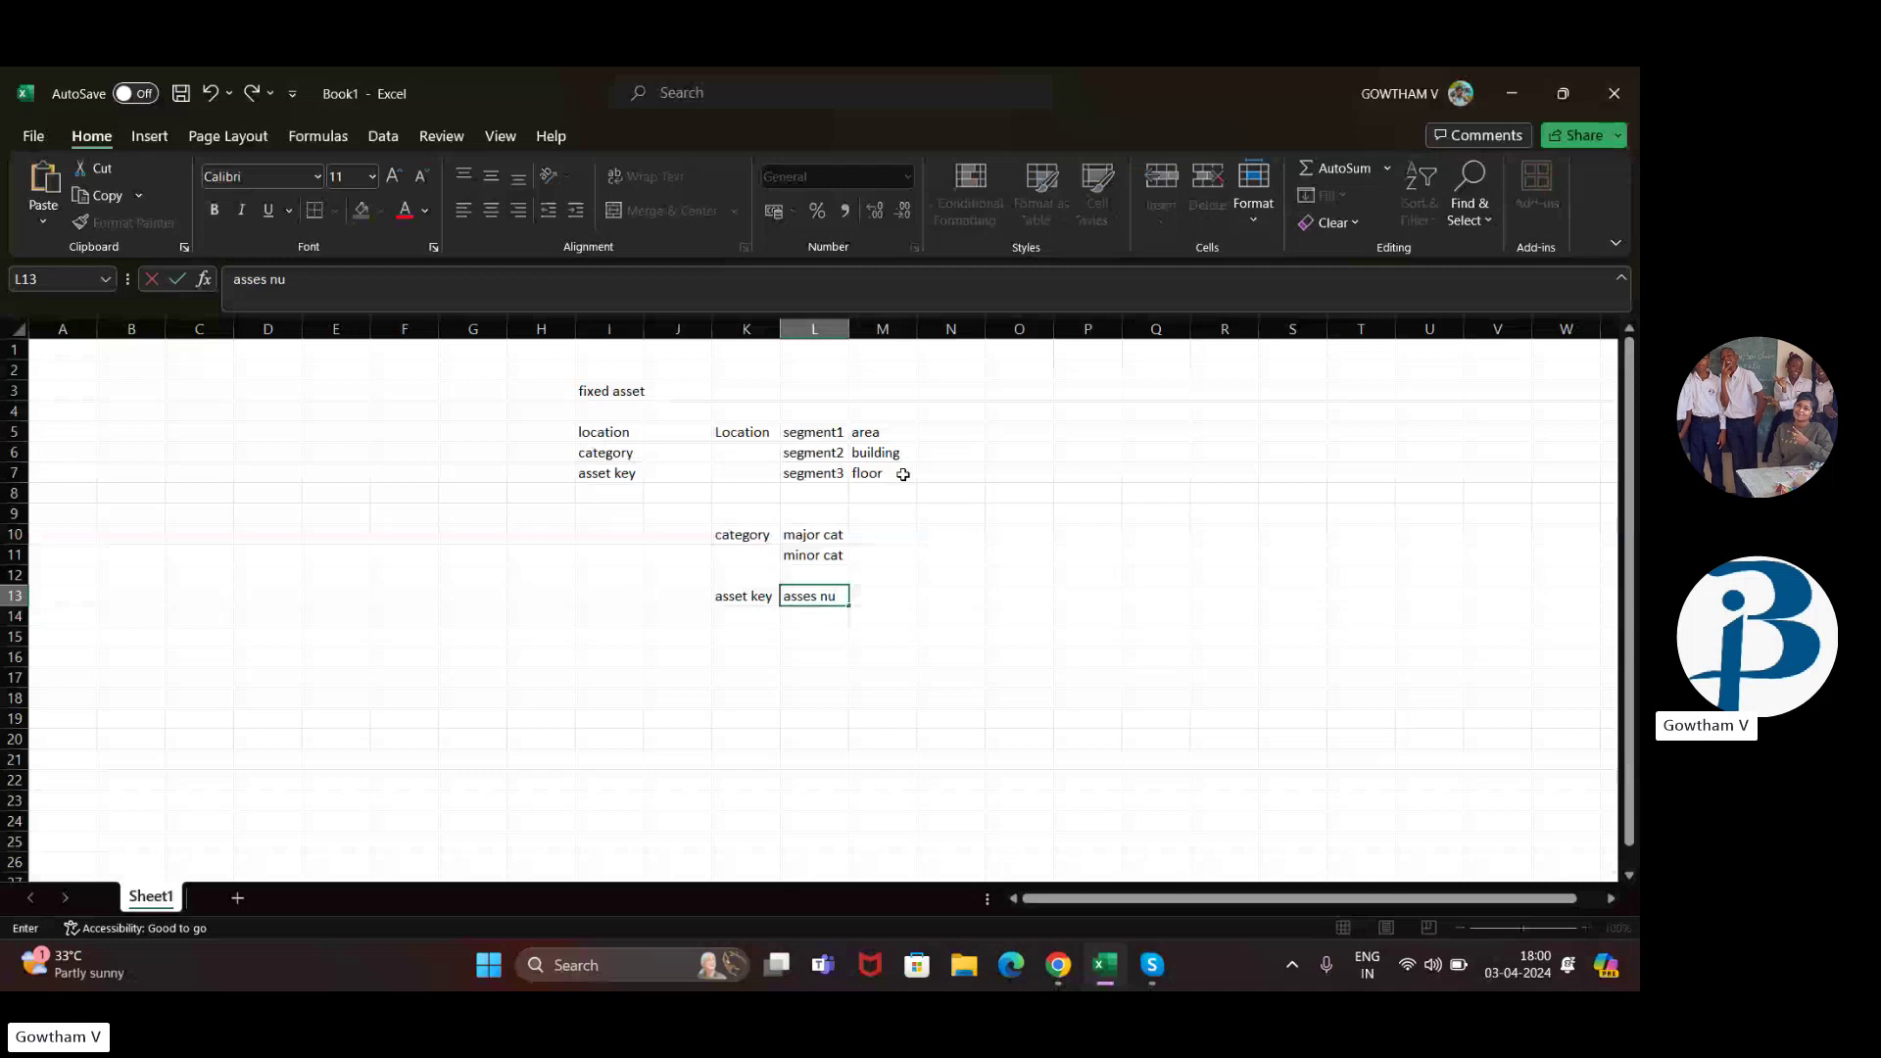
{"action": "key", "text": "Return"}
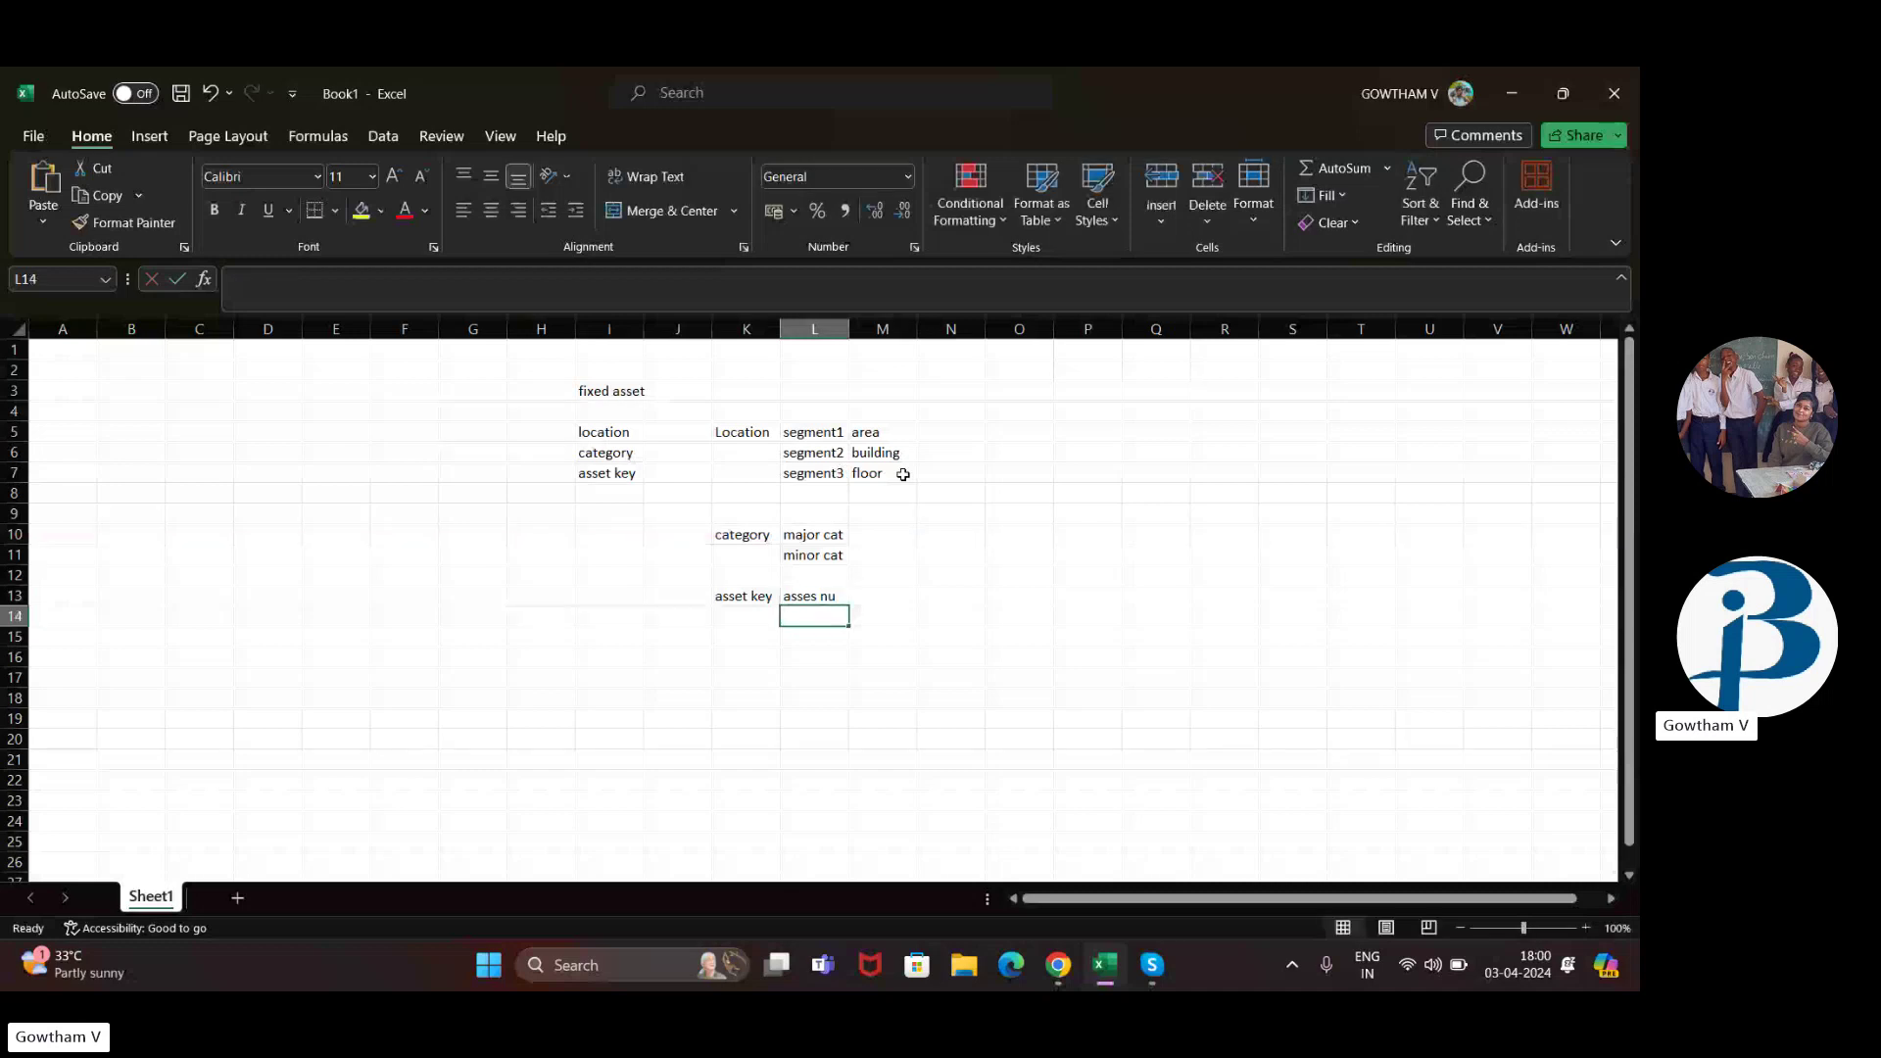
{"action": "type", "text": "asset"}
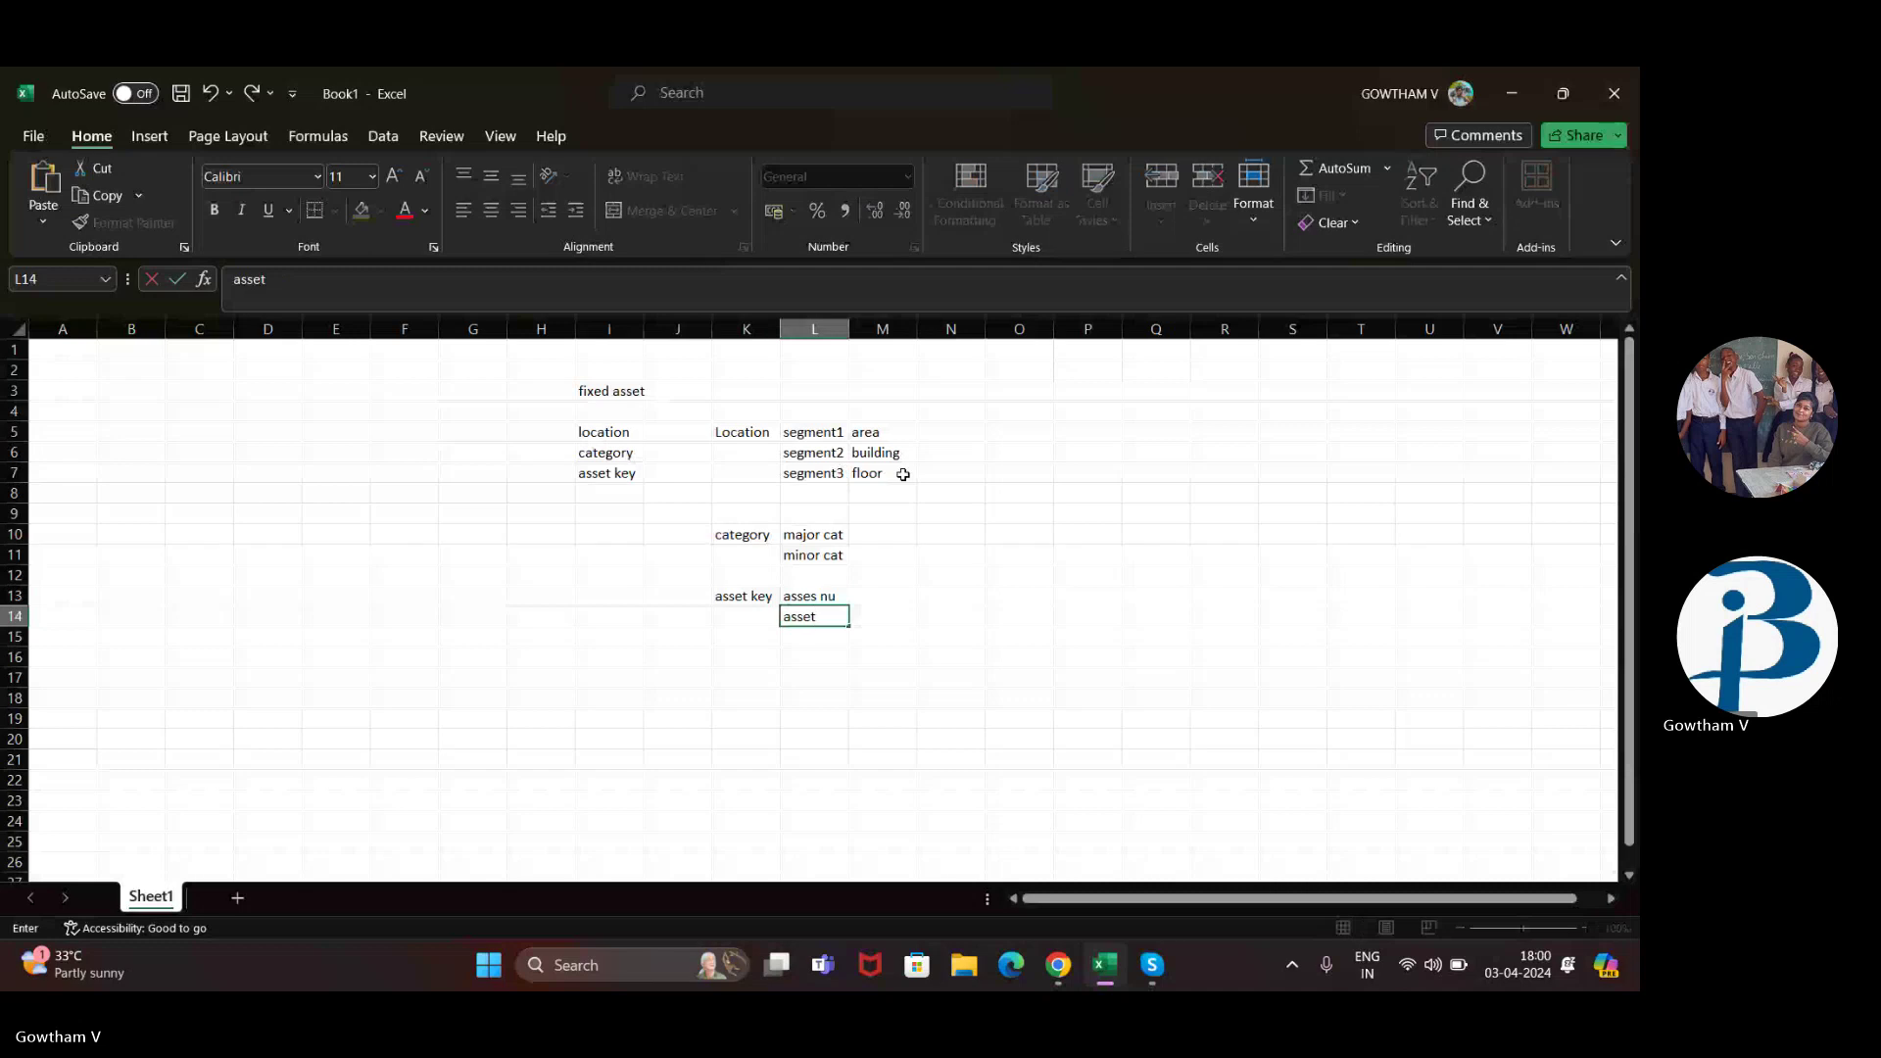
{"action": "type", "text": " tag"}
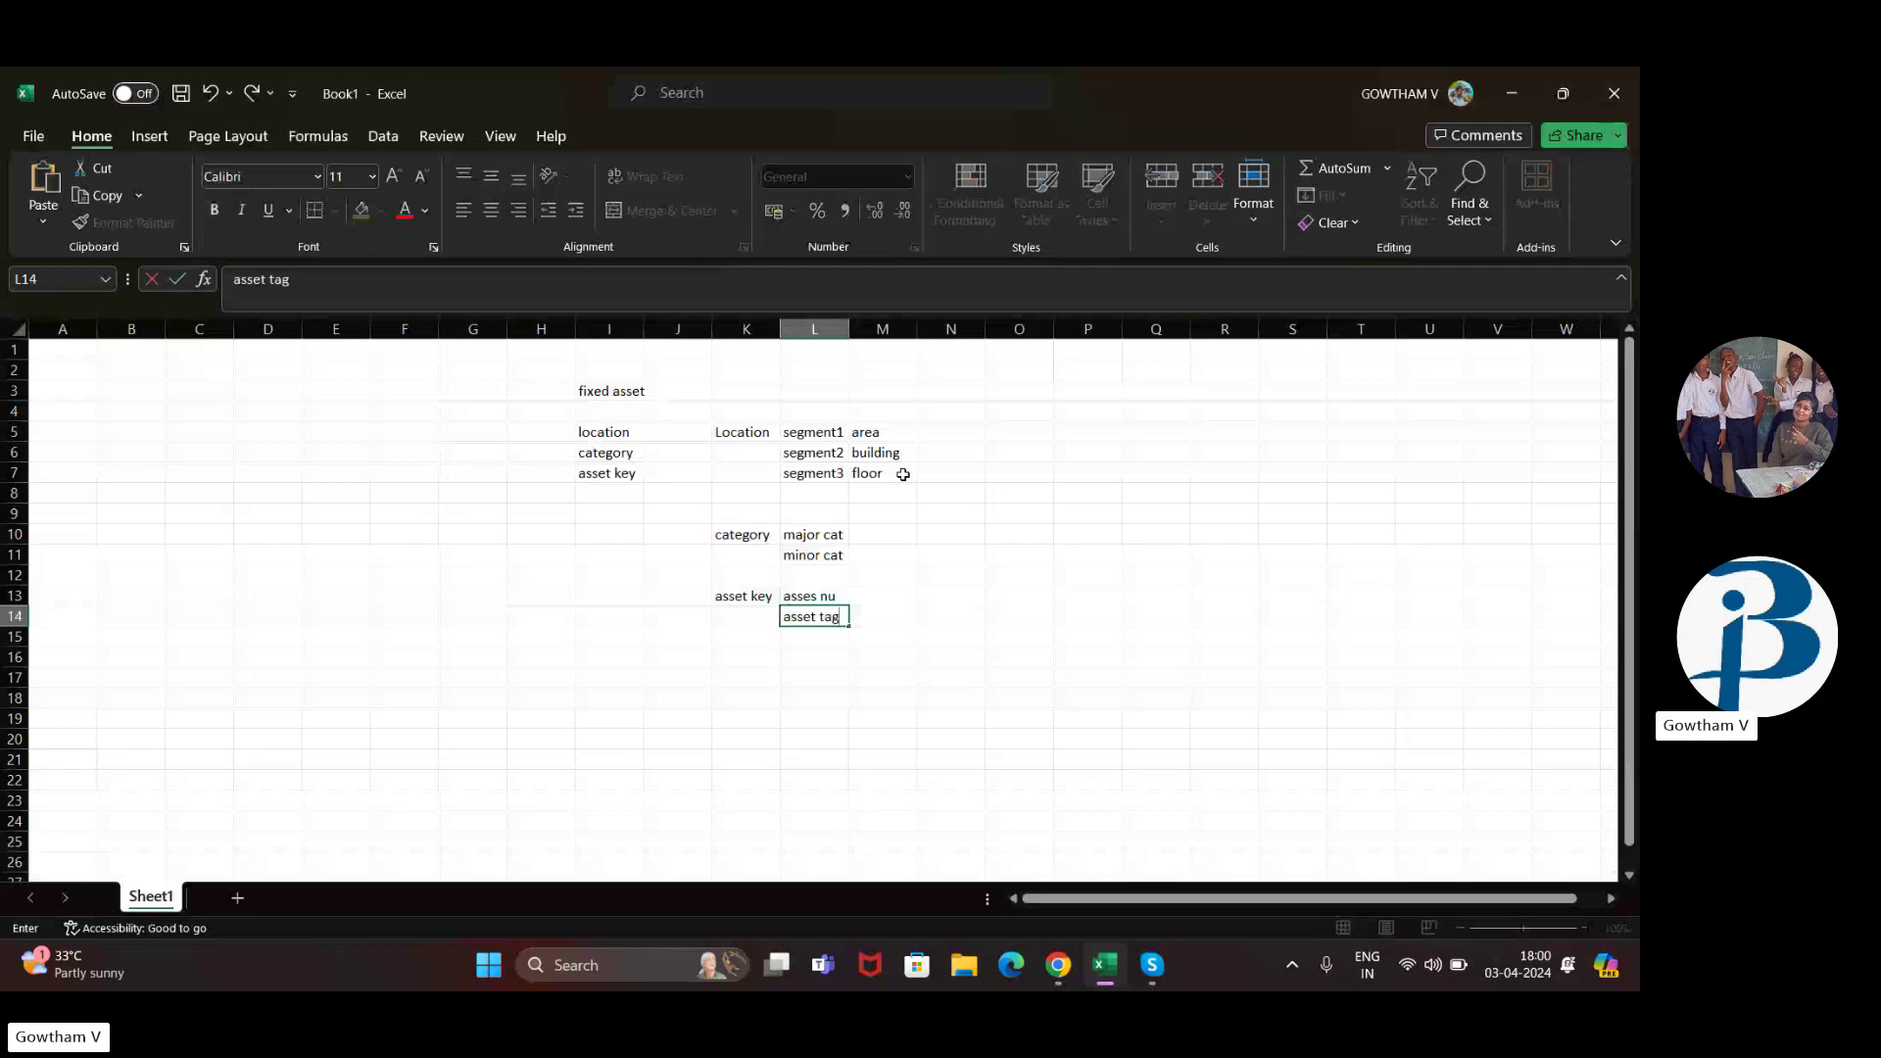
{"action": "key", "text": "ctrl+Return"}
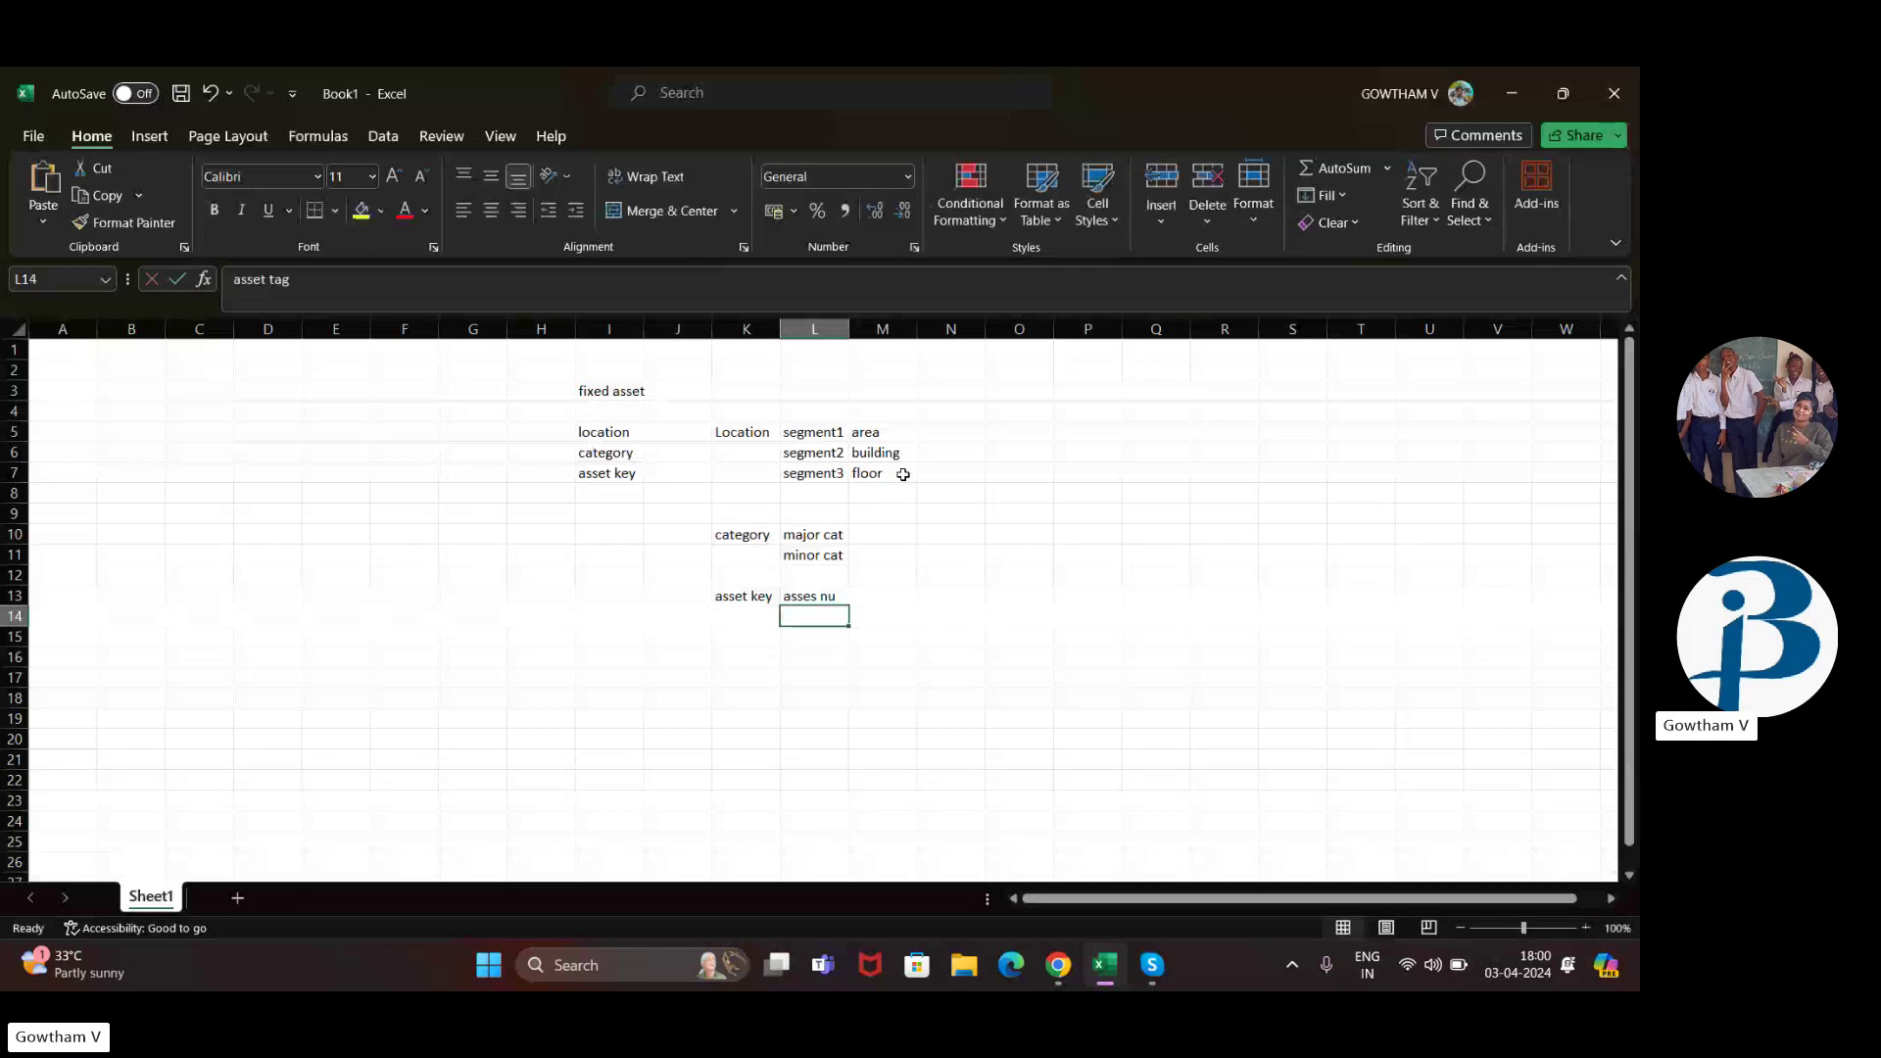
{"action": "left_click", "coordinate": [208, 88]}
{"action": "left_click", "coordinate": [209, 88]}
Step: Enter "asset nu" in L13 beside the asset key label and "asset tag" in L14 below it
{"action": "type", "text": "asset"}
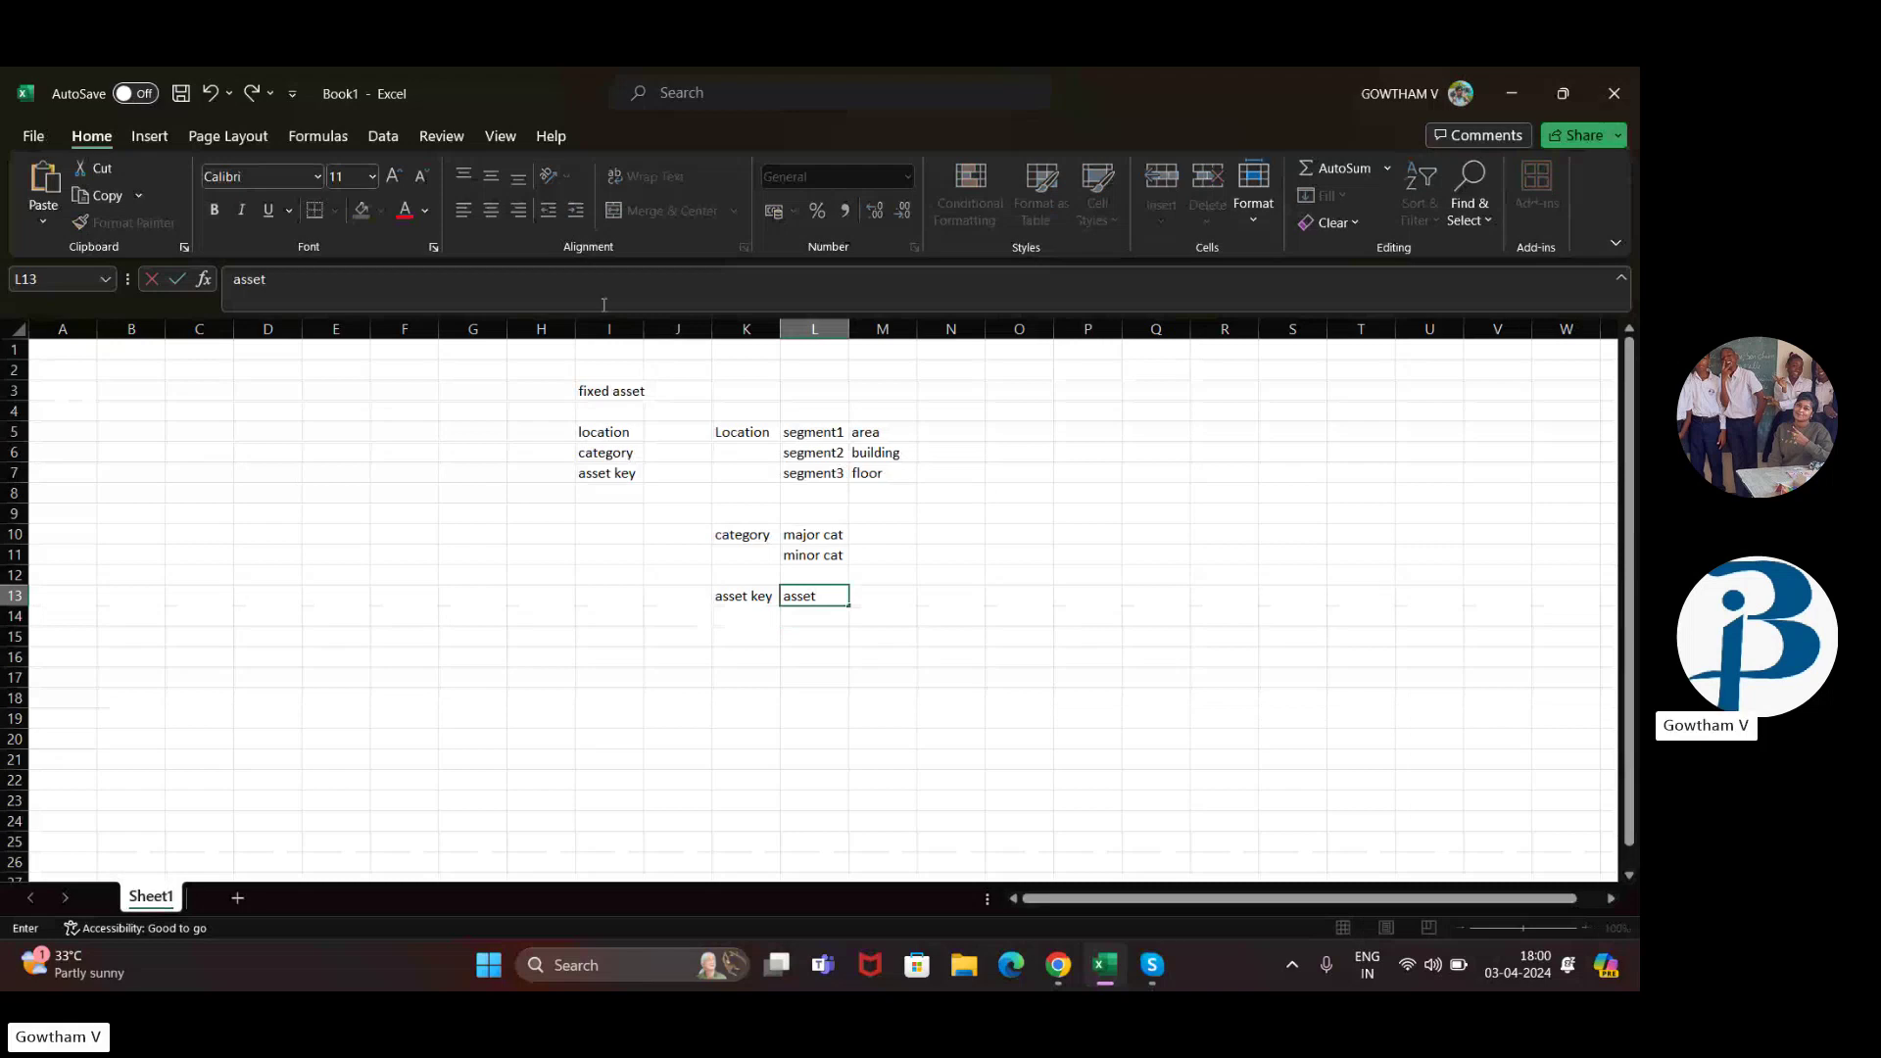
{"action": "type", "text": " nu"}
{"action": "key", "text": "Return"}
{"action": "type", "text": "asset tag"}
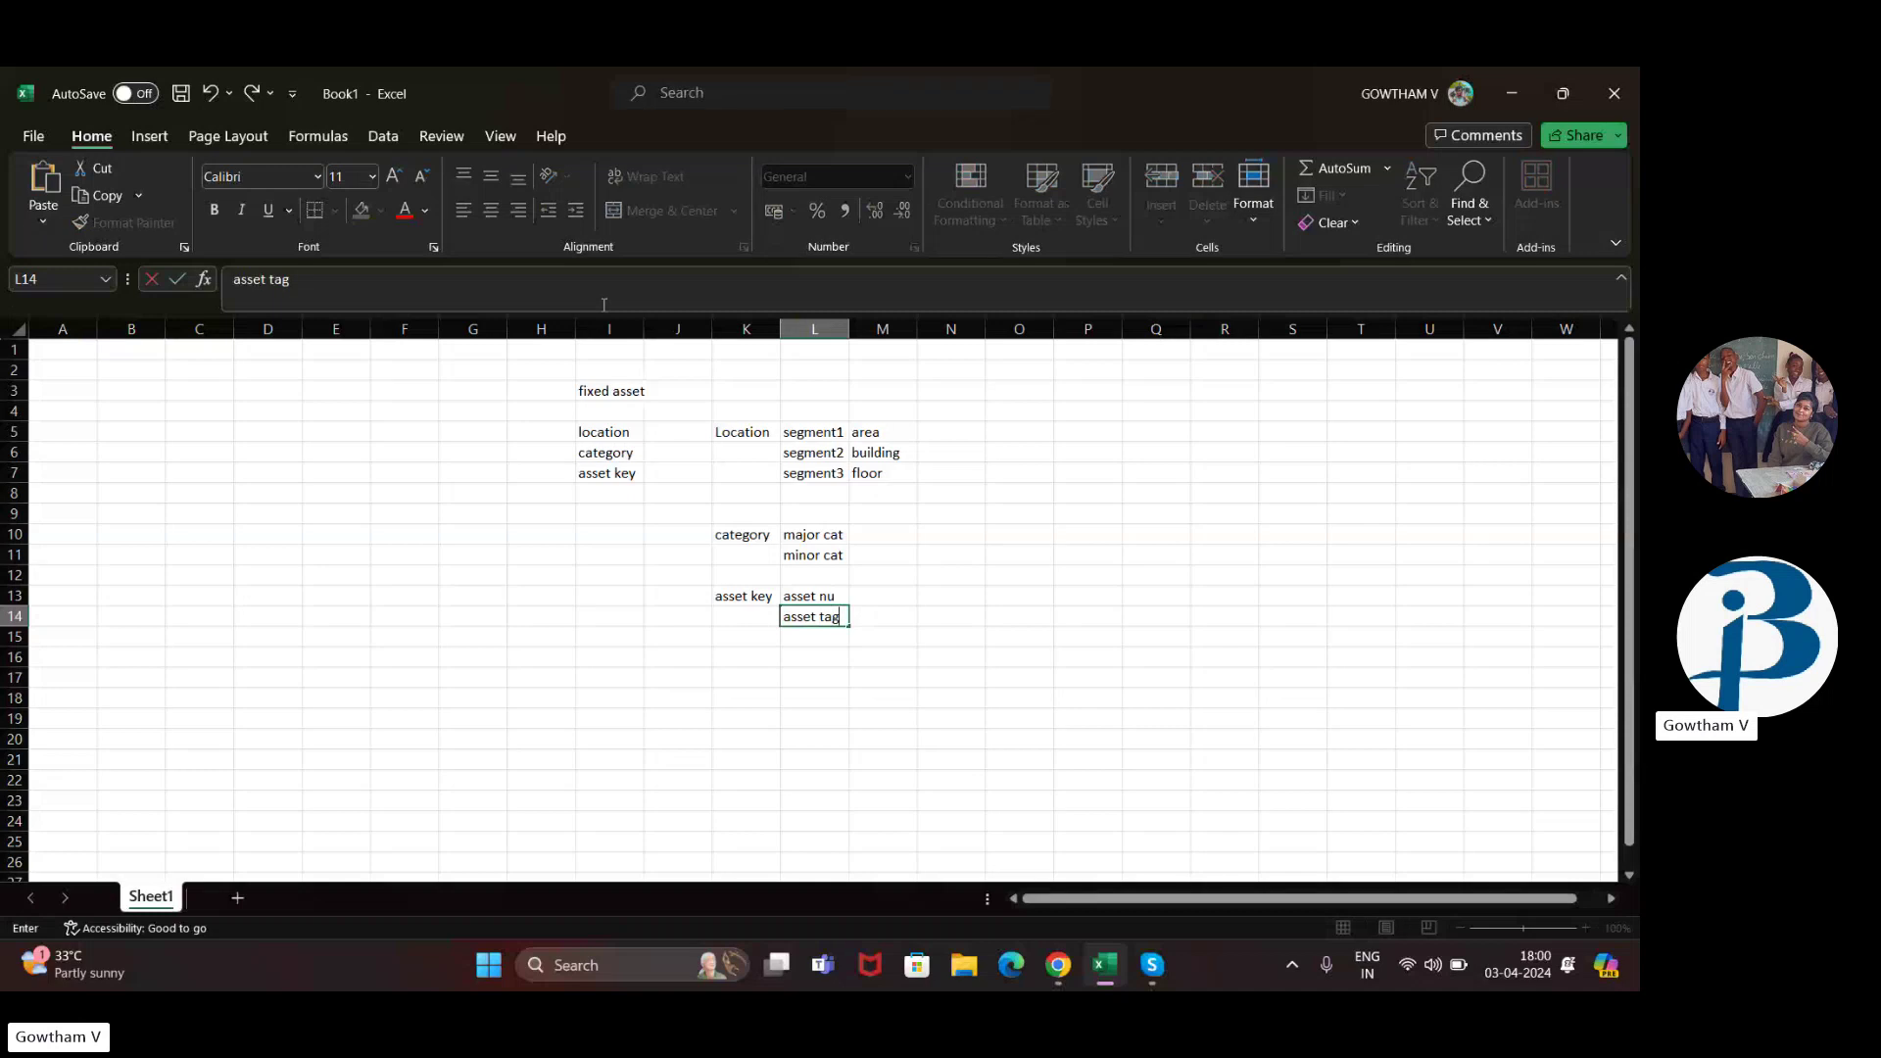
{"action": "key", "text": "Return"}
Step: Enter "default" in L16, one blank row below the asset key entries
{"action": "key", "text": "Return"}
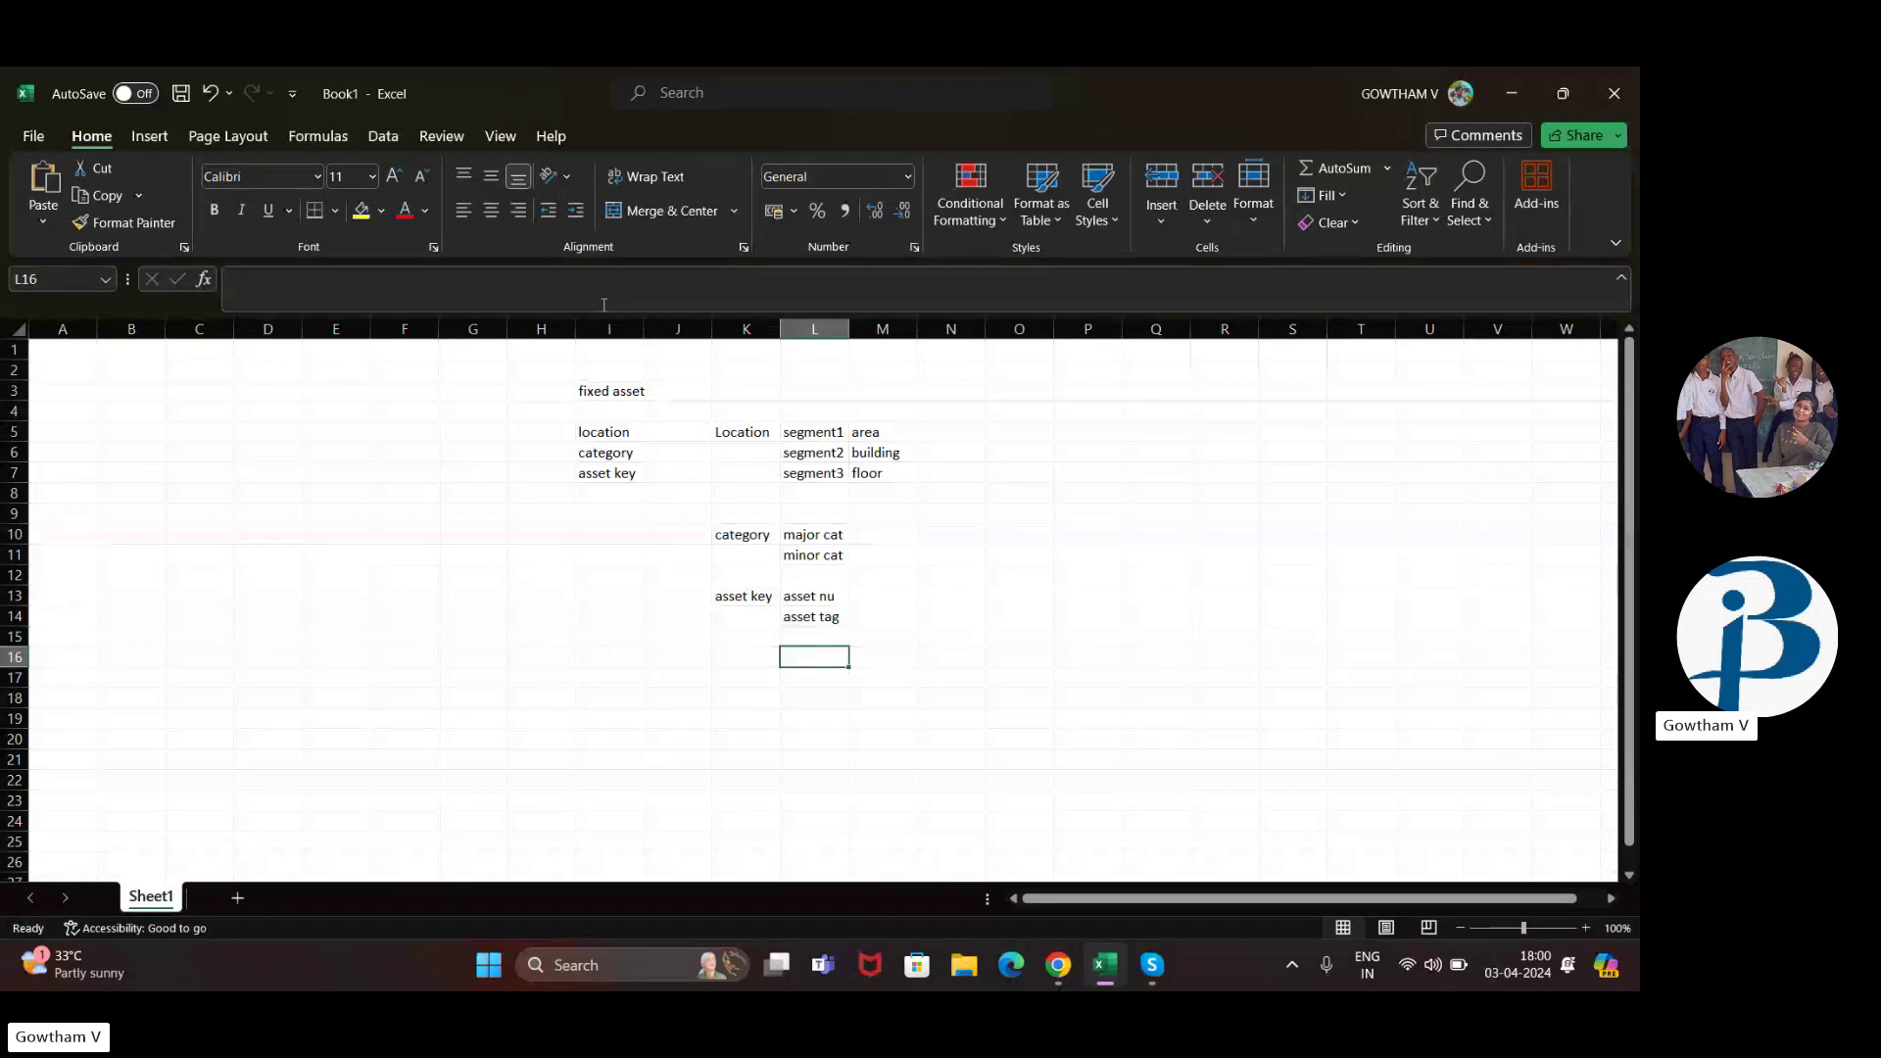
{"action": "type", "text": "default"}
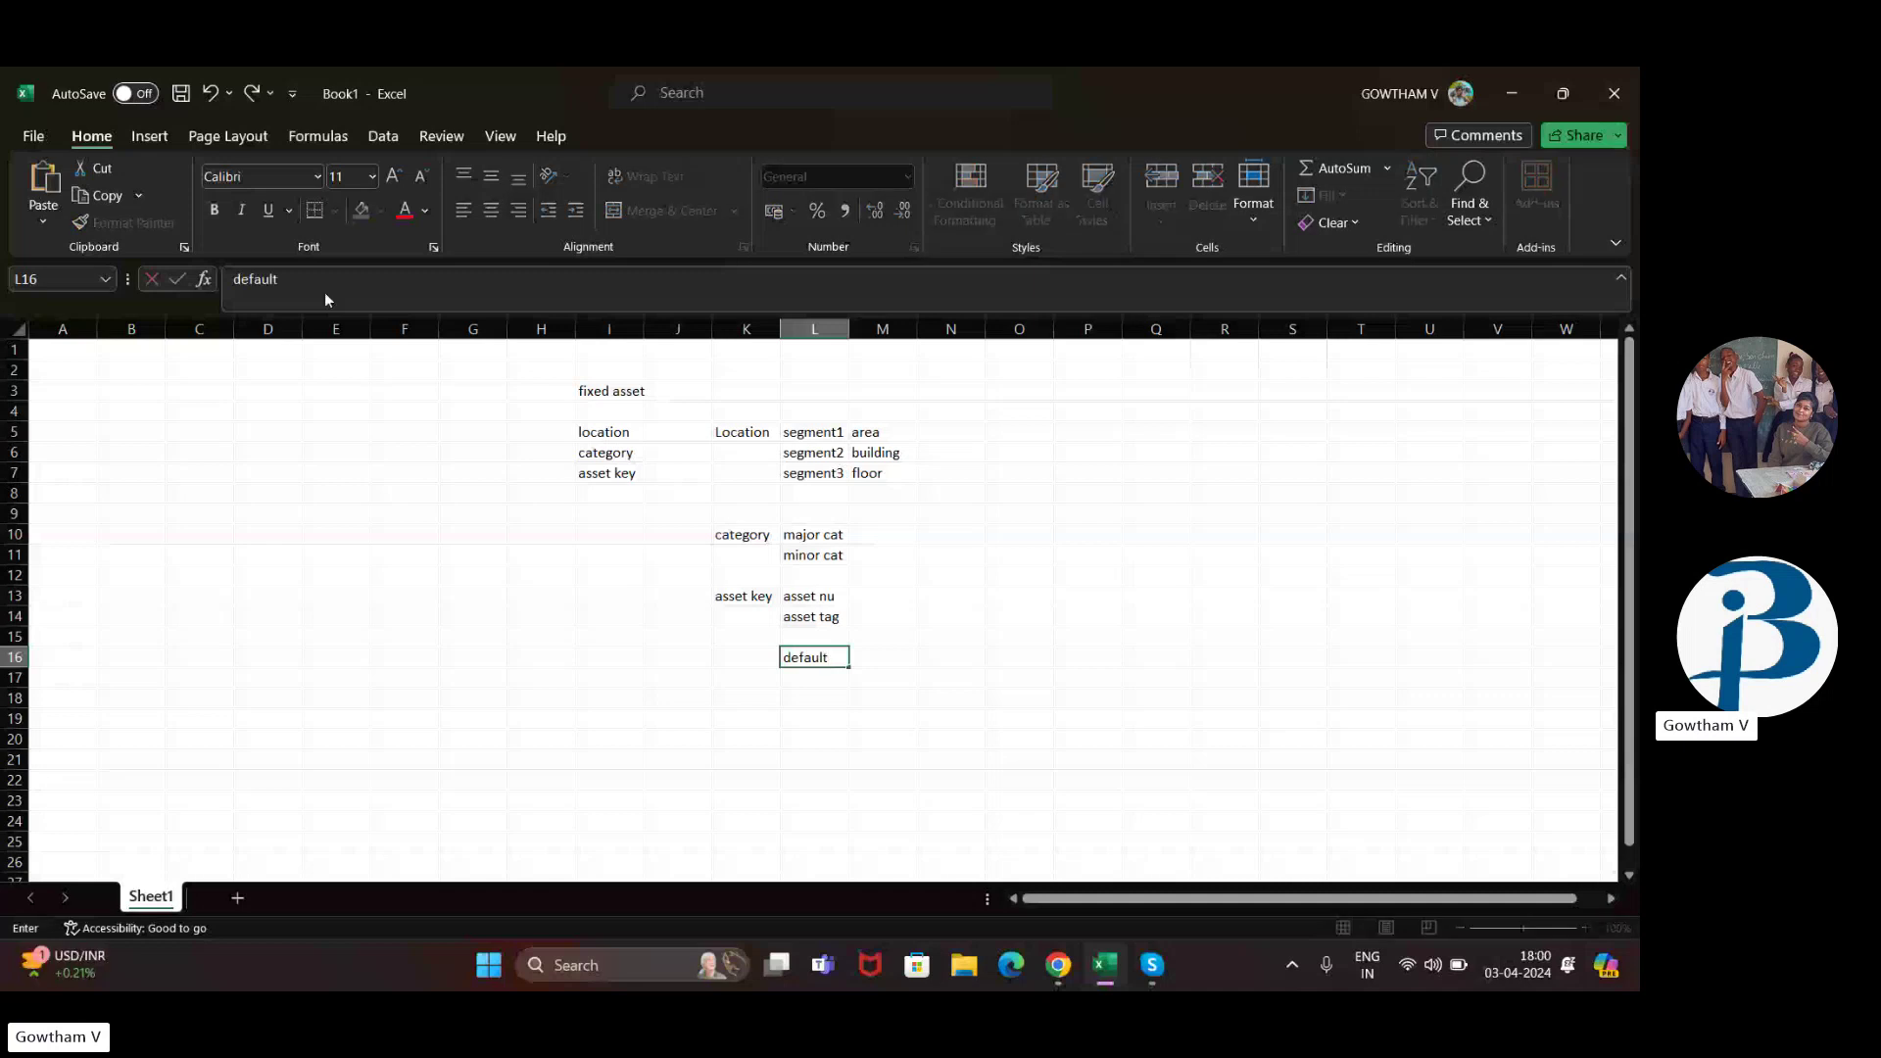
{"action": "left_click_drag", "start_coordinate": [566, 389], "coordinate": [970, 723]}
{"action": "left_click", "coordinate": [1078, 610]}
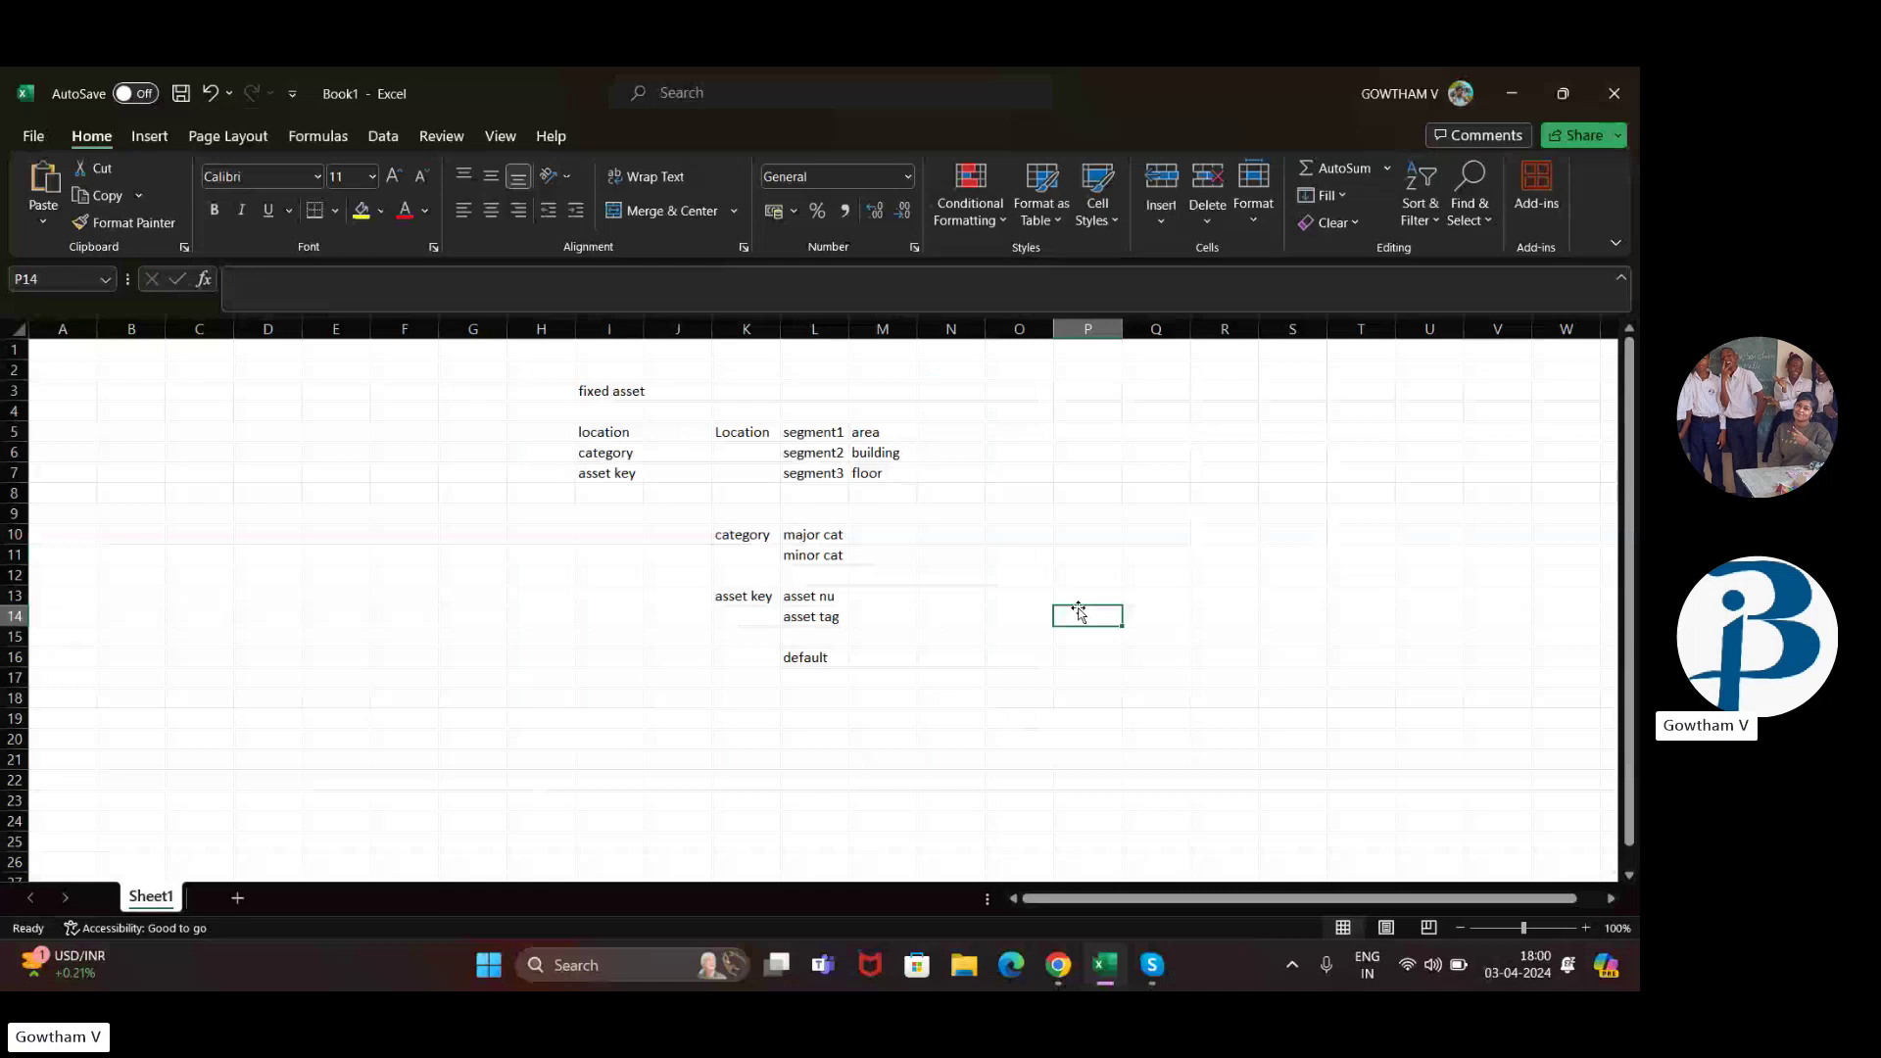
Step: Switch to the Oracle setup page in Chrome and open the Manage Fixed Assets Key Flexfields task from the Fixed Assets functional area
{"action": "left_click", "coordinate": [1058, 974]}
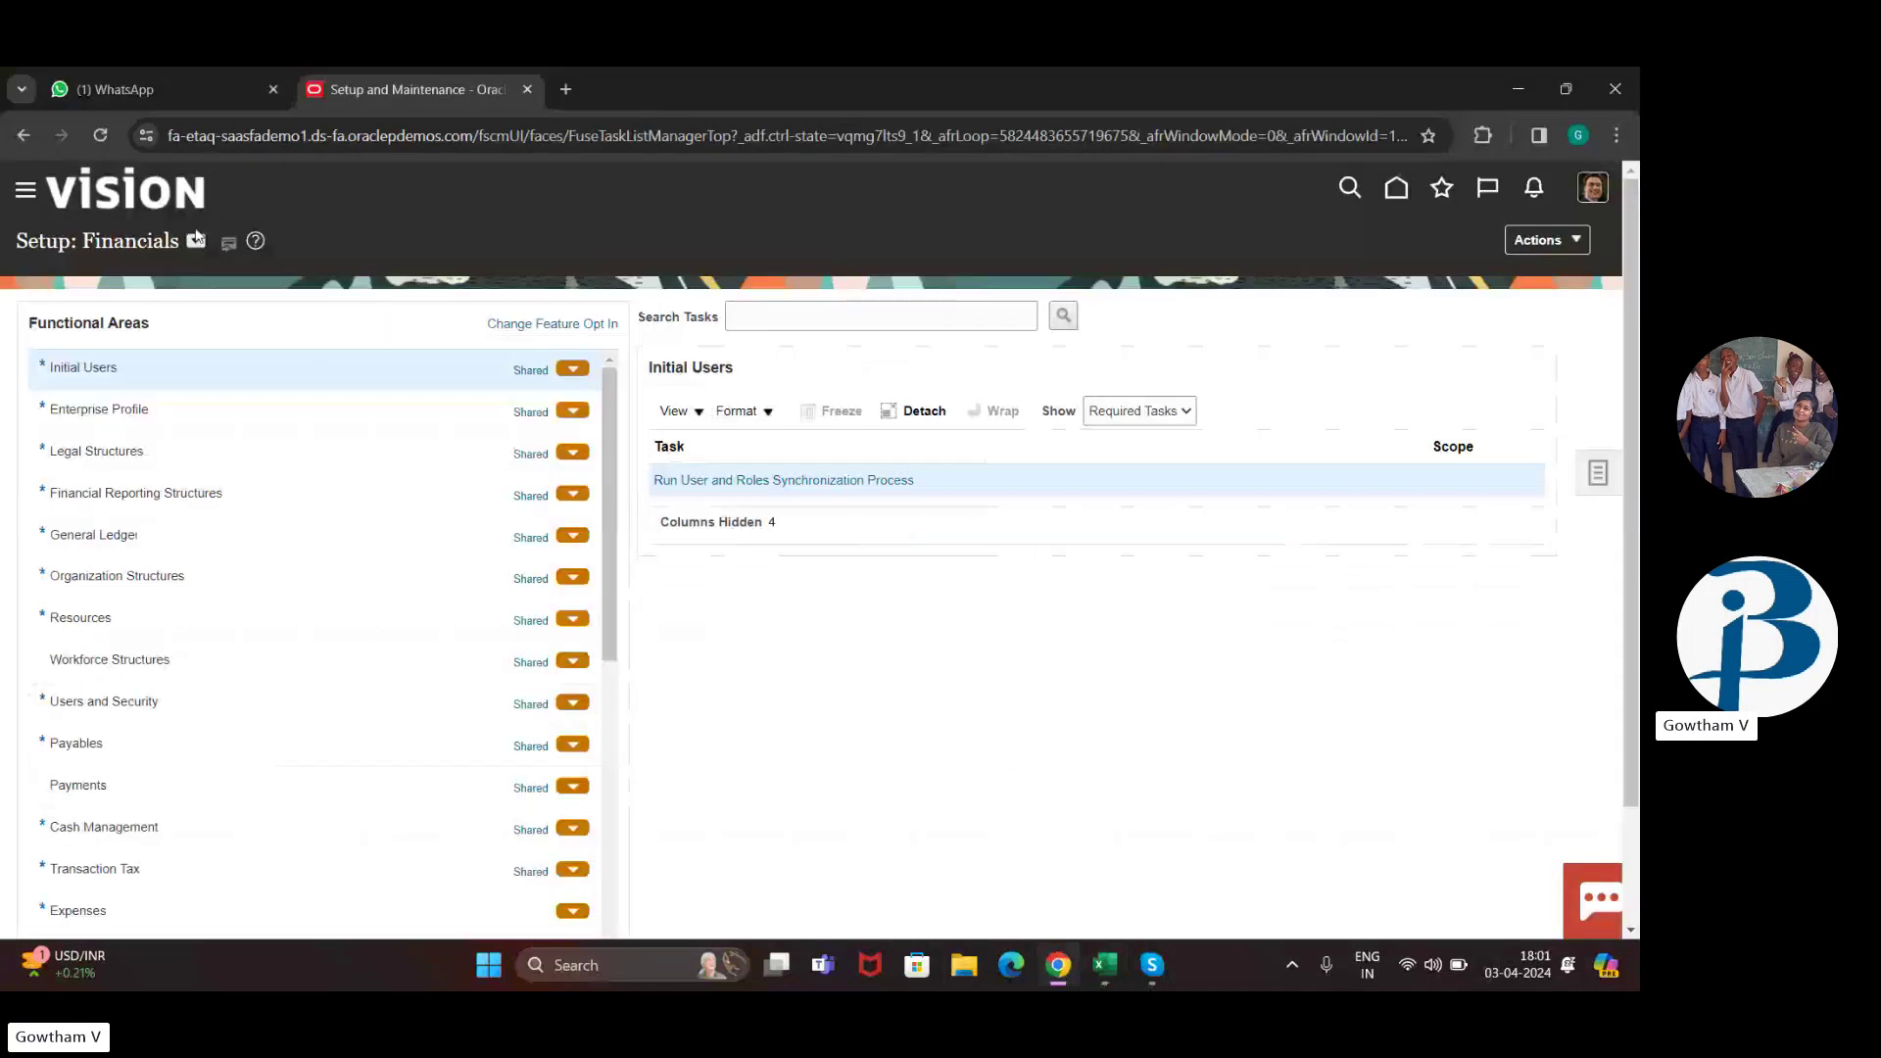
{"action": "scroll", "coordinate": [252, 581], "scroll_direction": "down", "scroll_amount": 3}
{"action": "scroll", "coordinate": [253, 581], "scroll_direction": "down", "scroll_amount": 3}
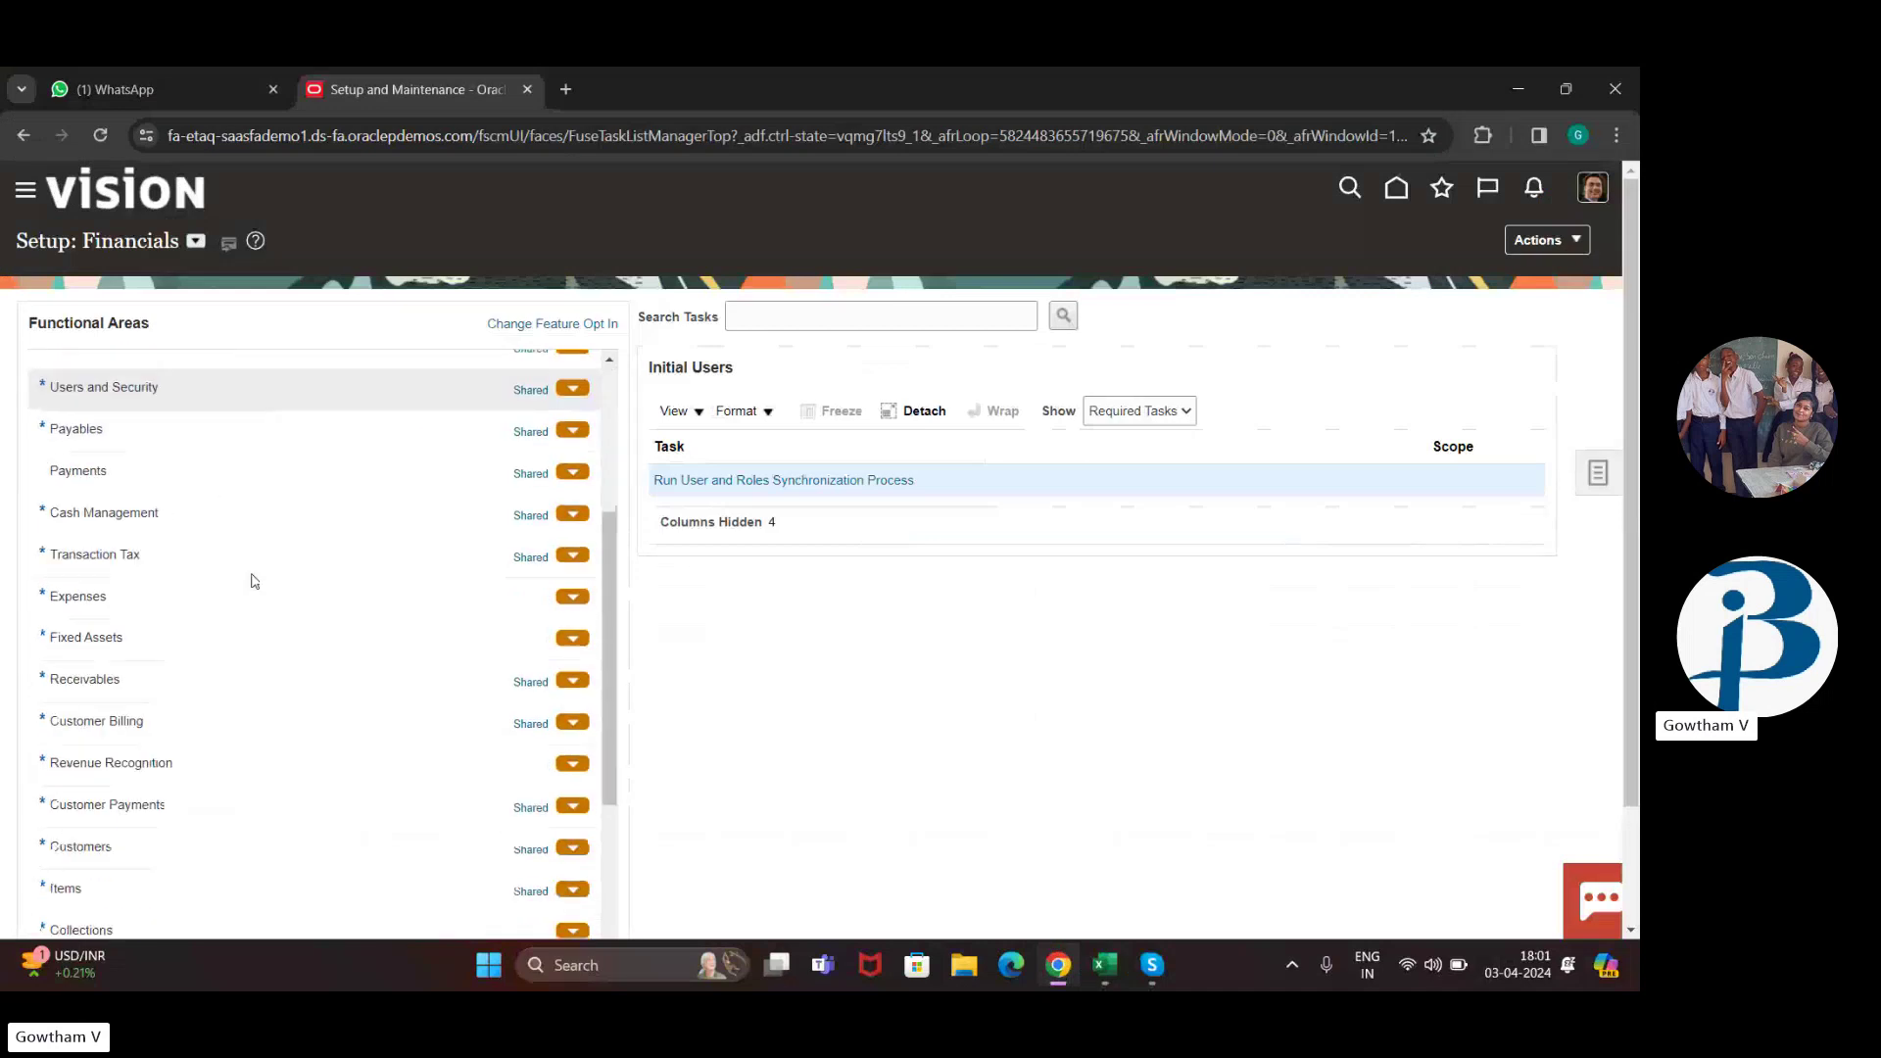
{"action": "left_click", "coordinate": [248, 639]}
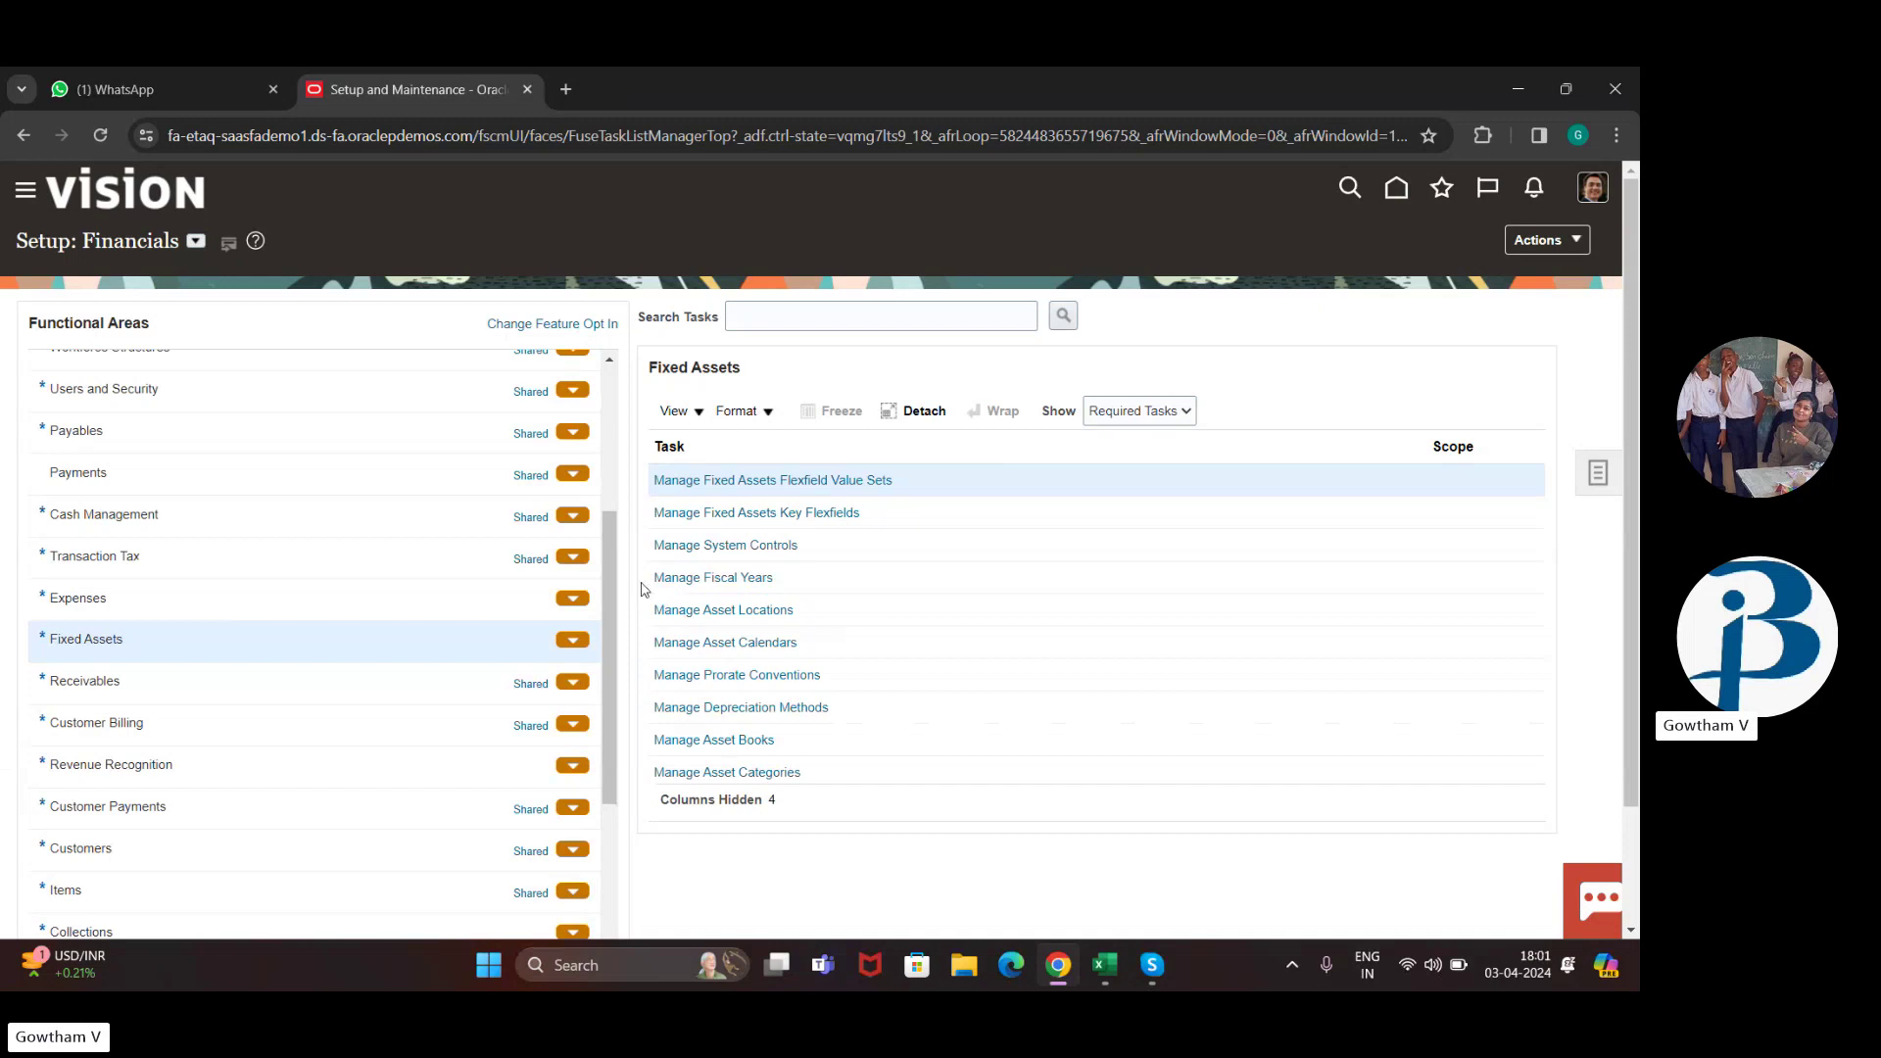
{"action": "left_click", "coordinate": [738, 513]}
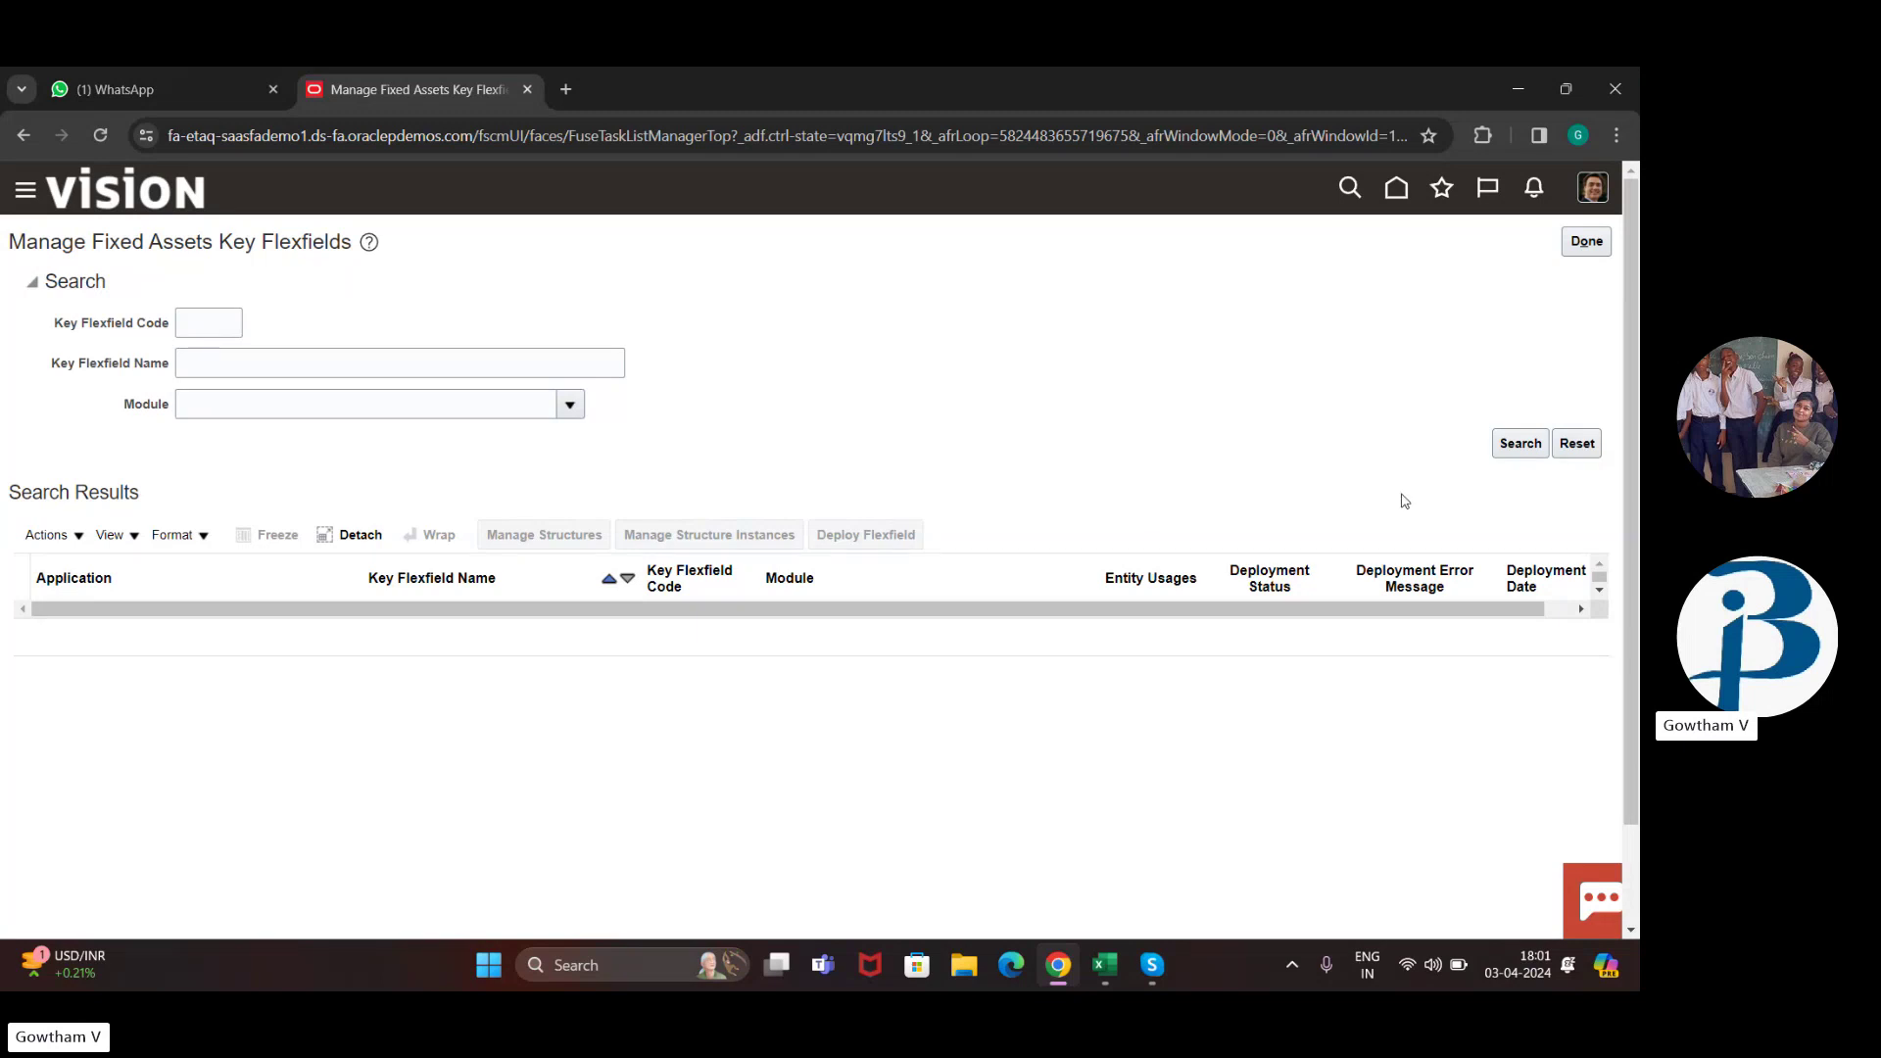
Step: List the fixed assets key flexfields and examine the ASSET_KEY segment in the Asset Key Flexfield structure, leaving without changes
{"action": "left_click", "coordinate": [1535, 444]}
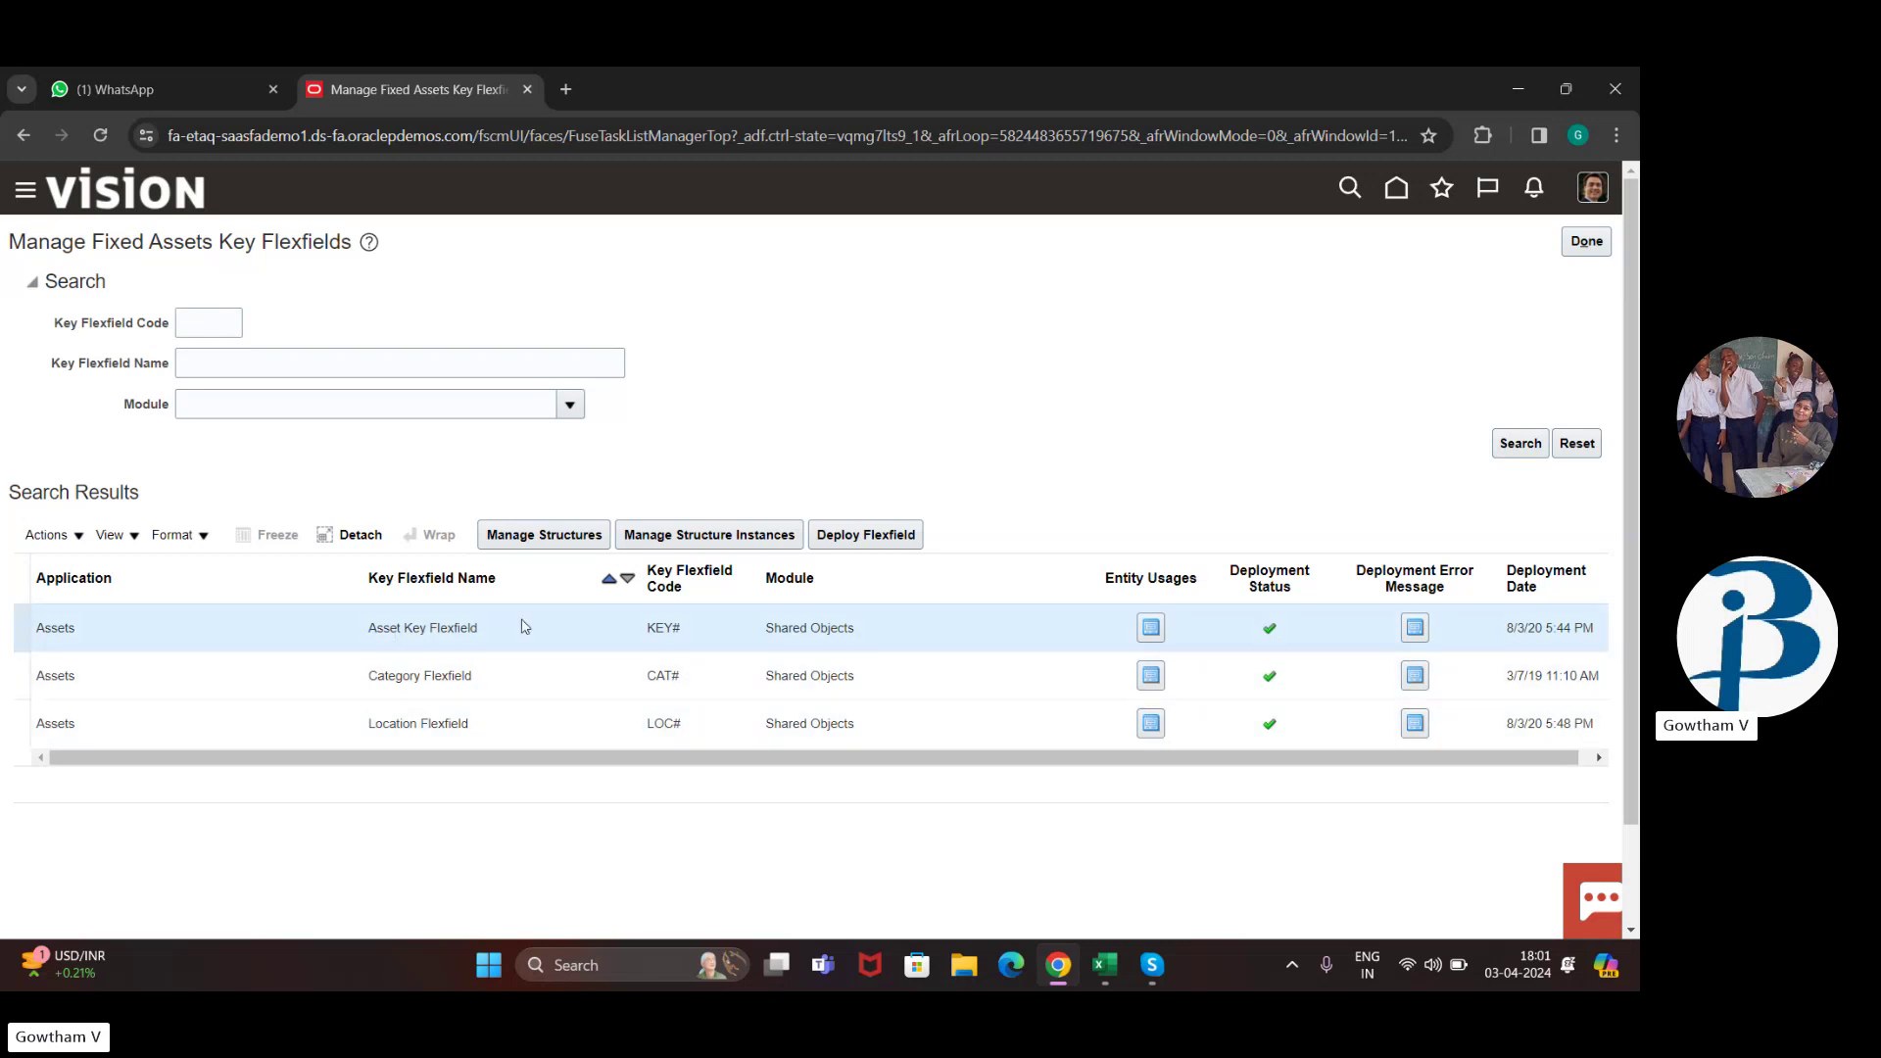
{"action": "left_click", "coordinate": [565, 546]}
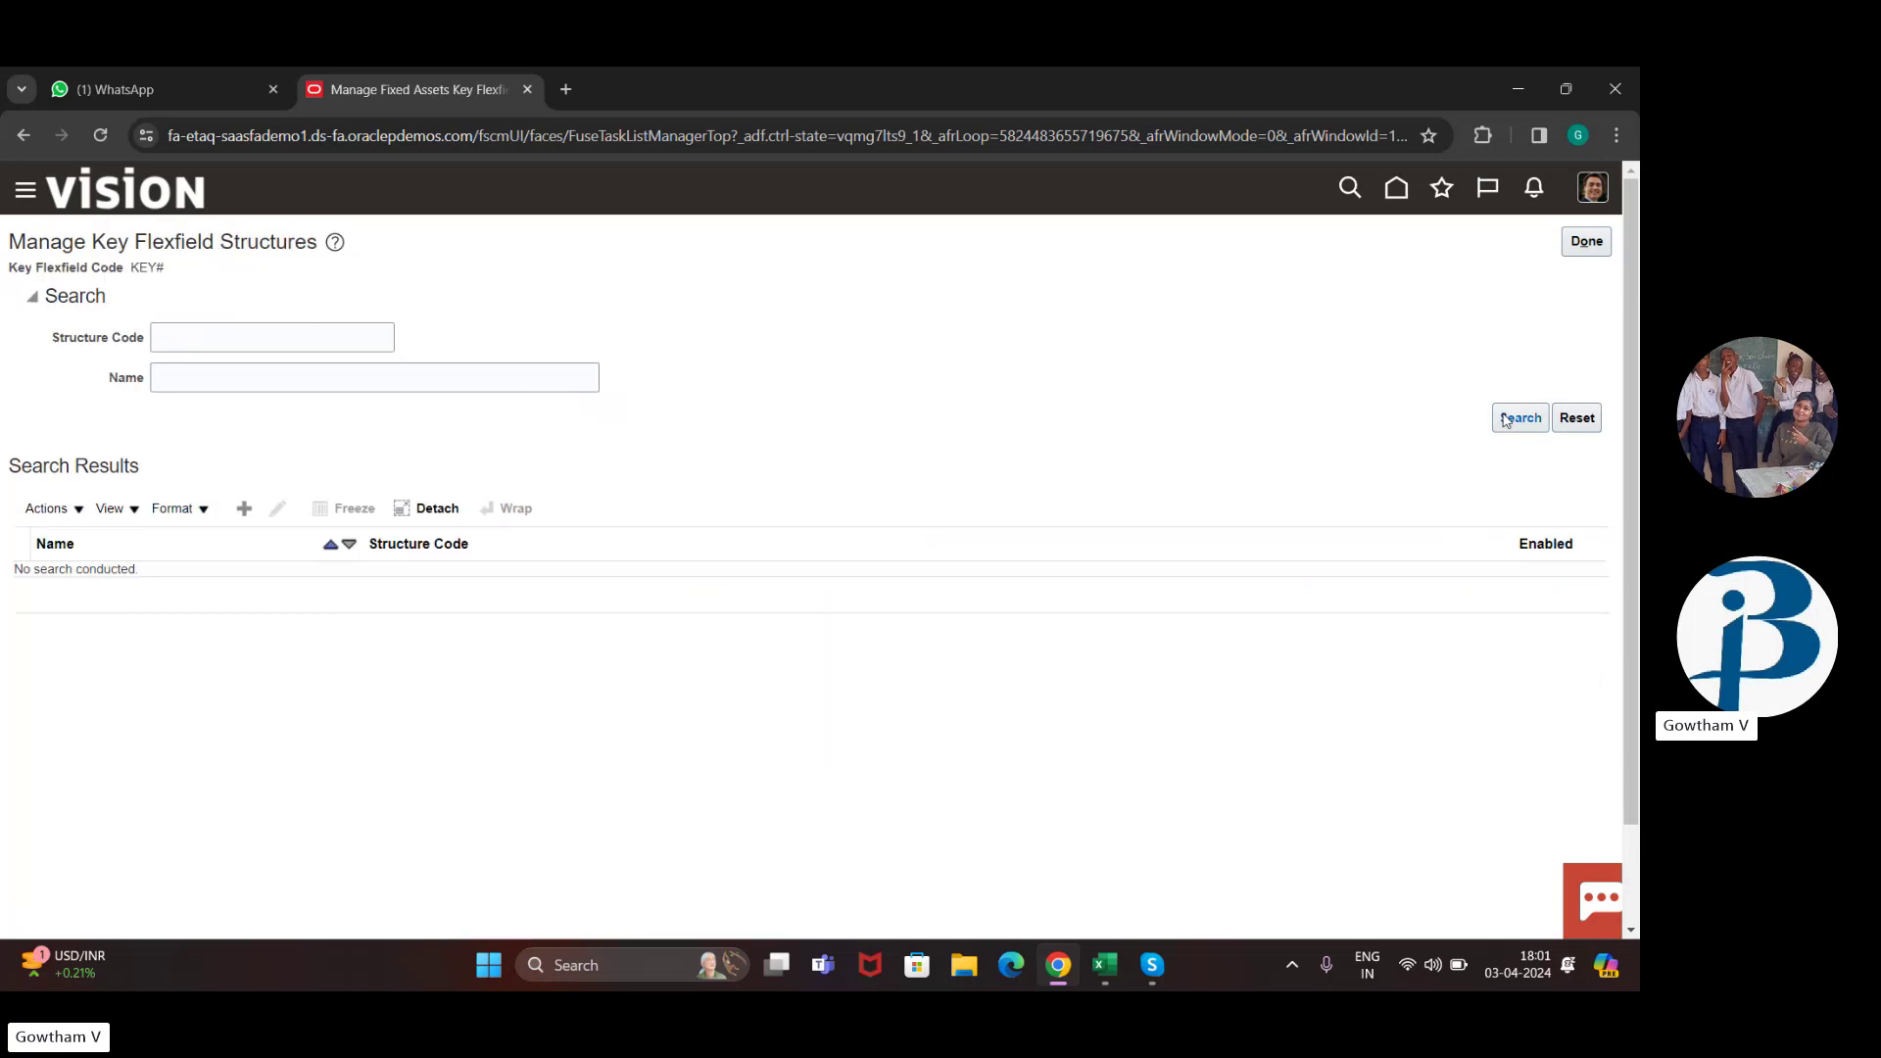
{"action": "left_click", "coordinate": [1518, 418]}
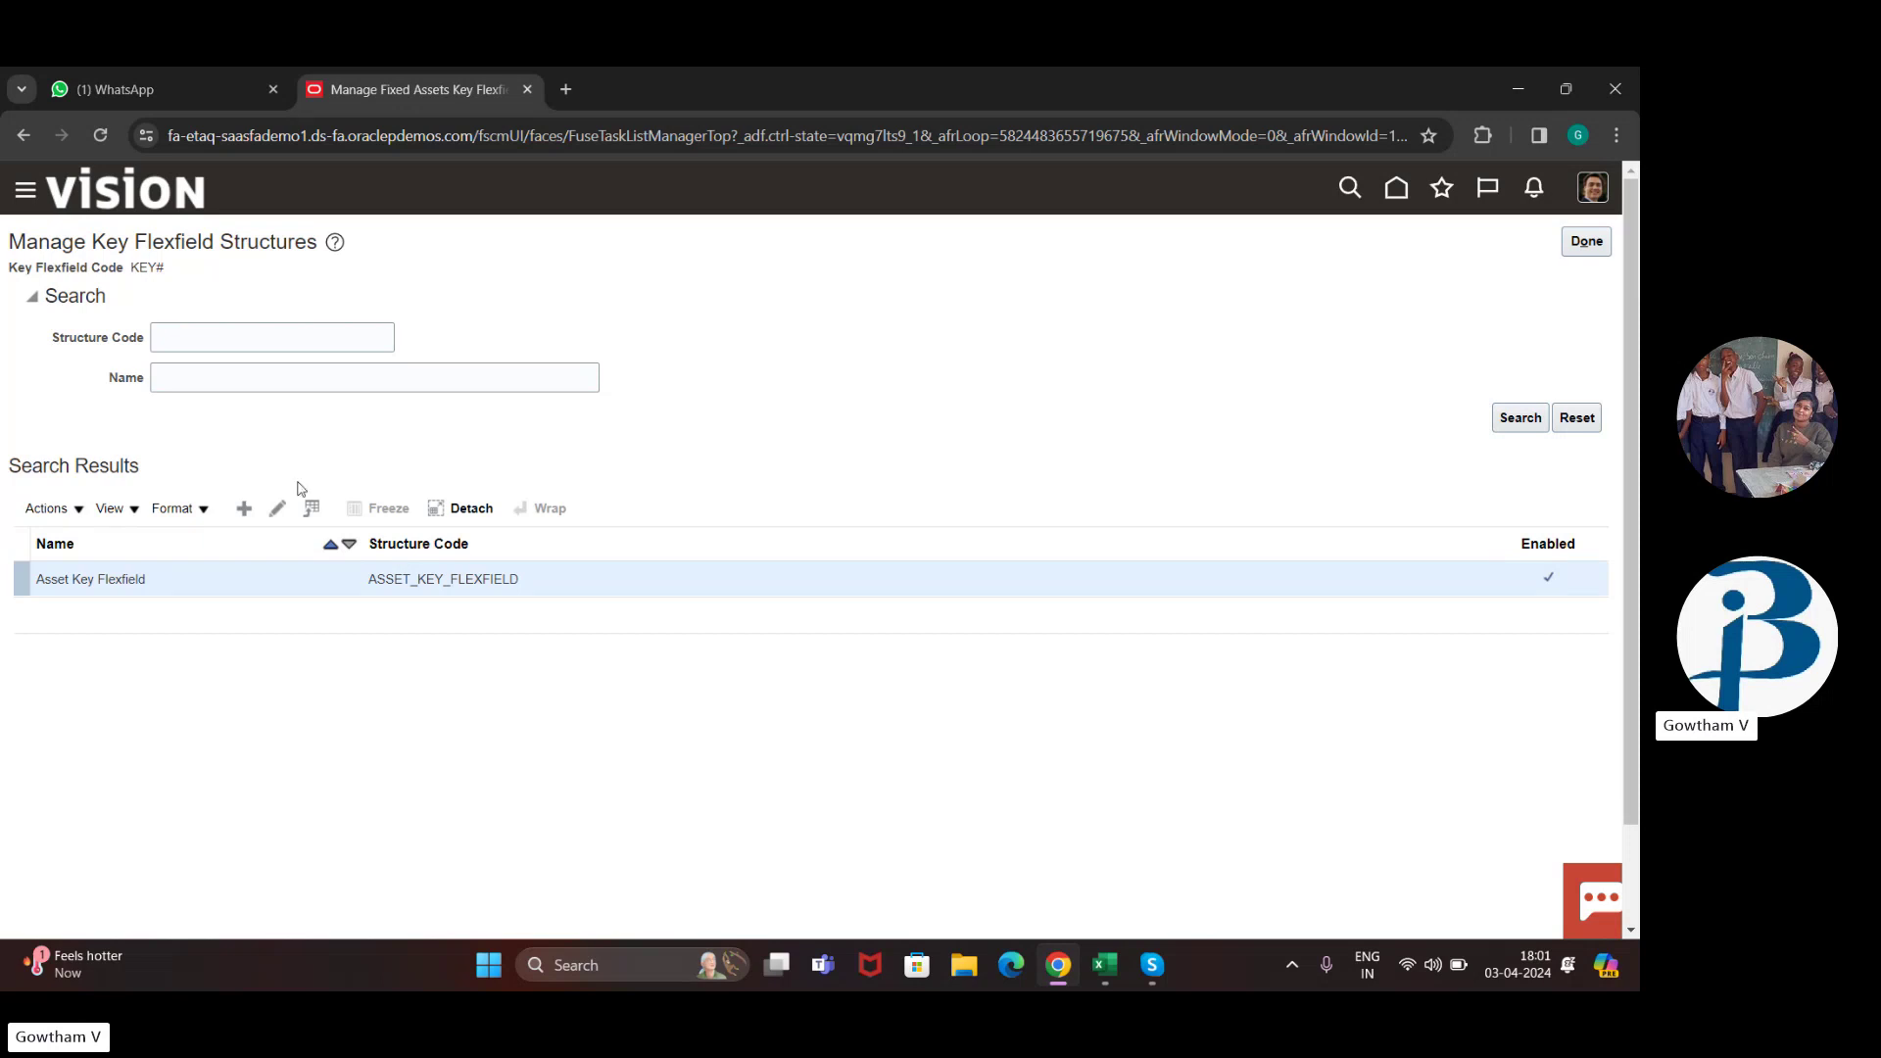
{"action": "left_click", "coordinate": [273, 510]}
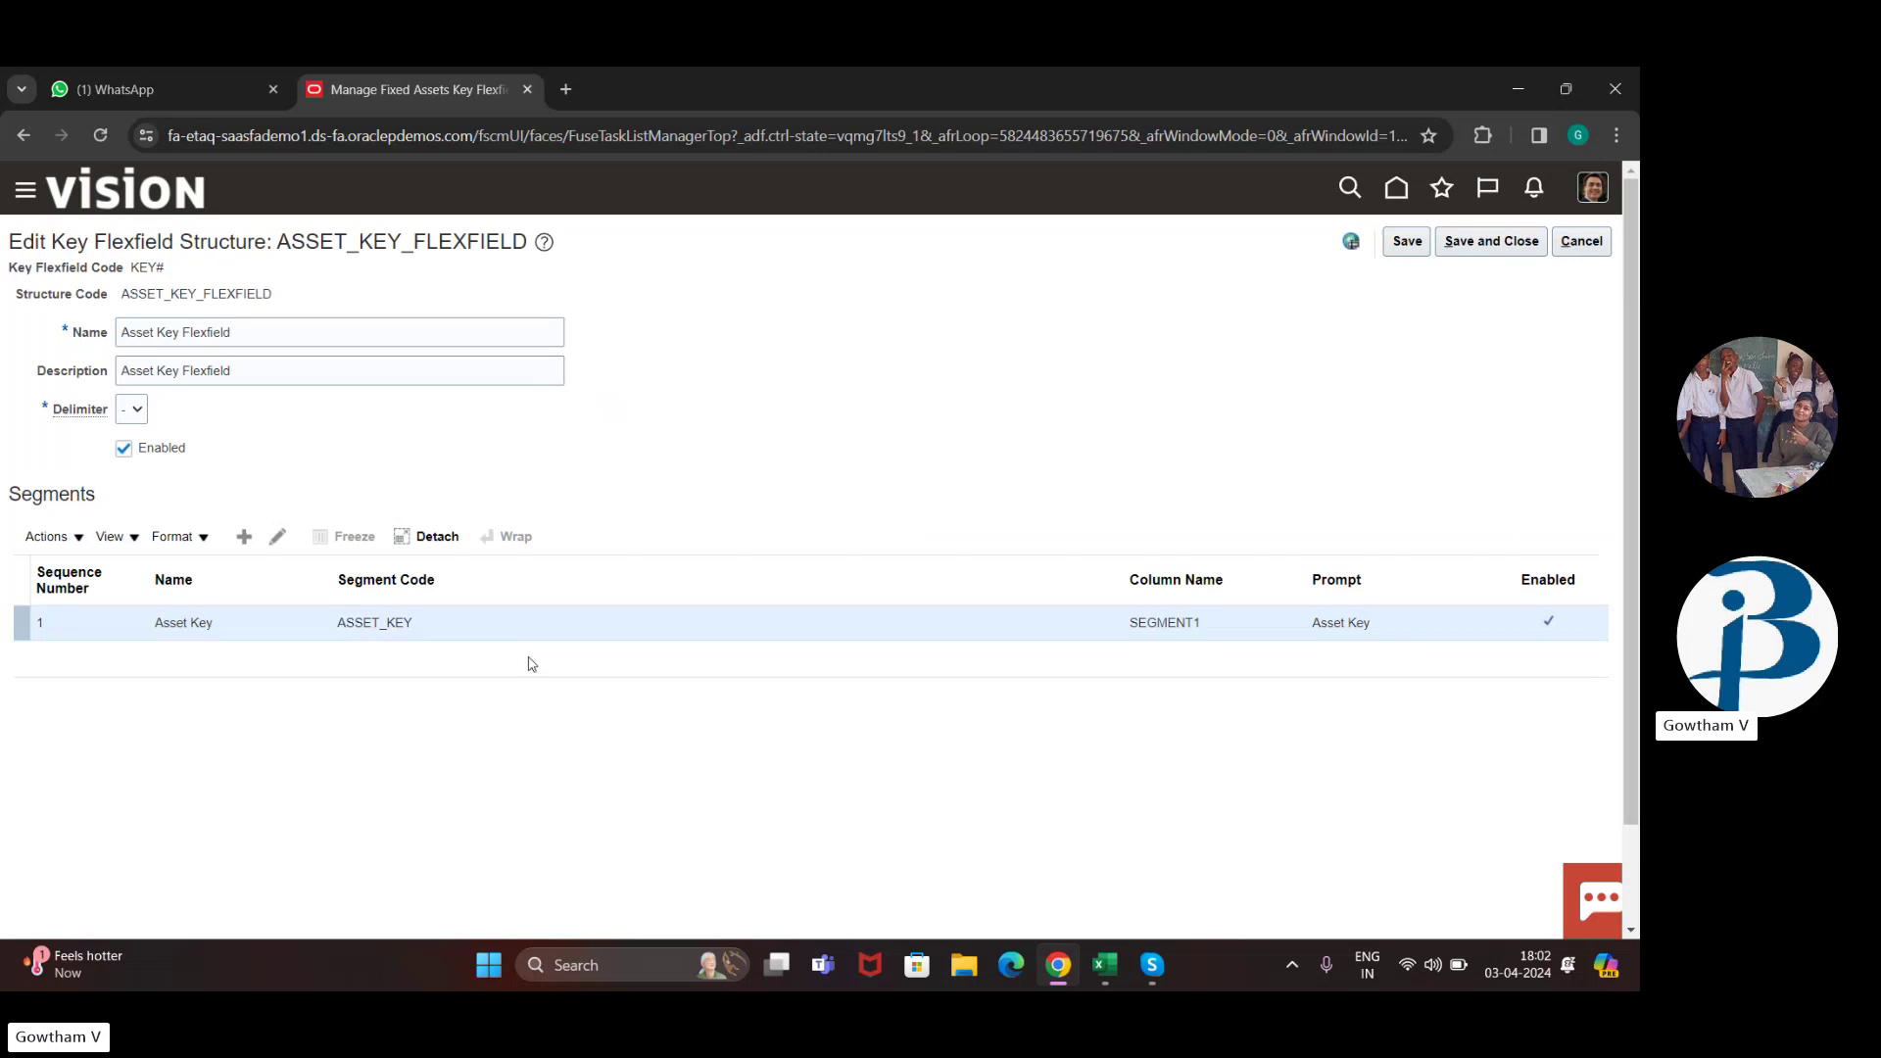
{"action": "left_click", "coordinate": [276, 535]}
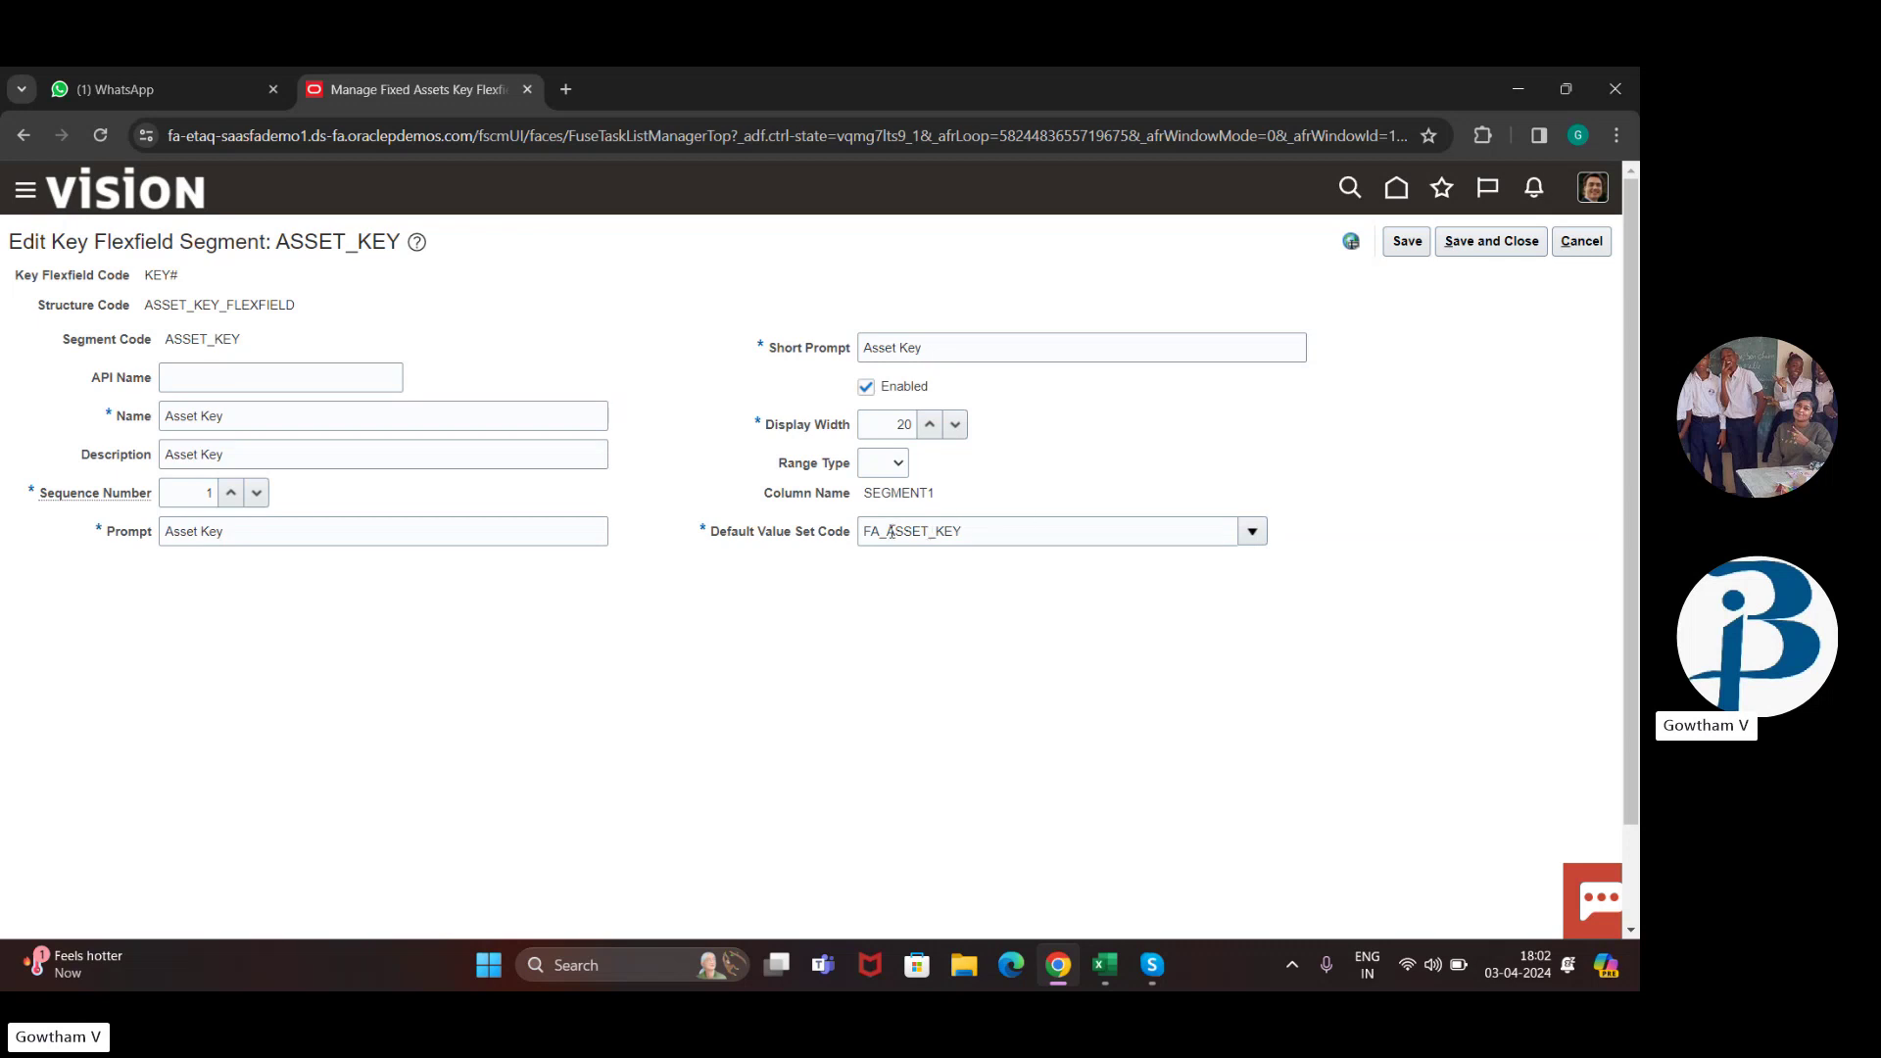
{"action": "left_click", "coordinate": [1583, 242]}
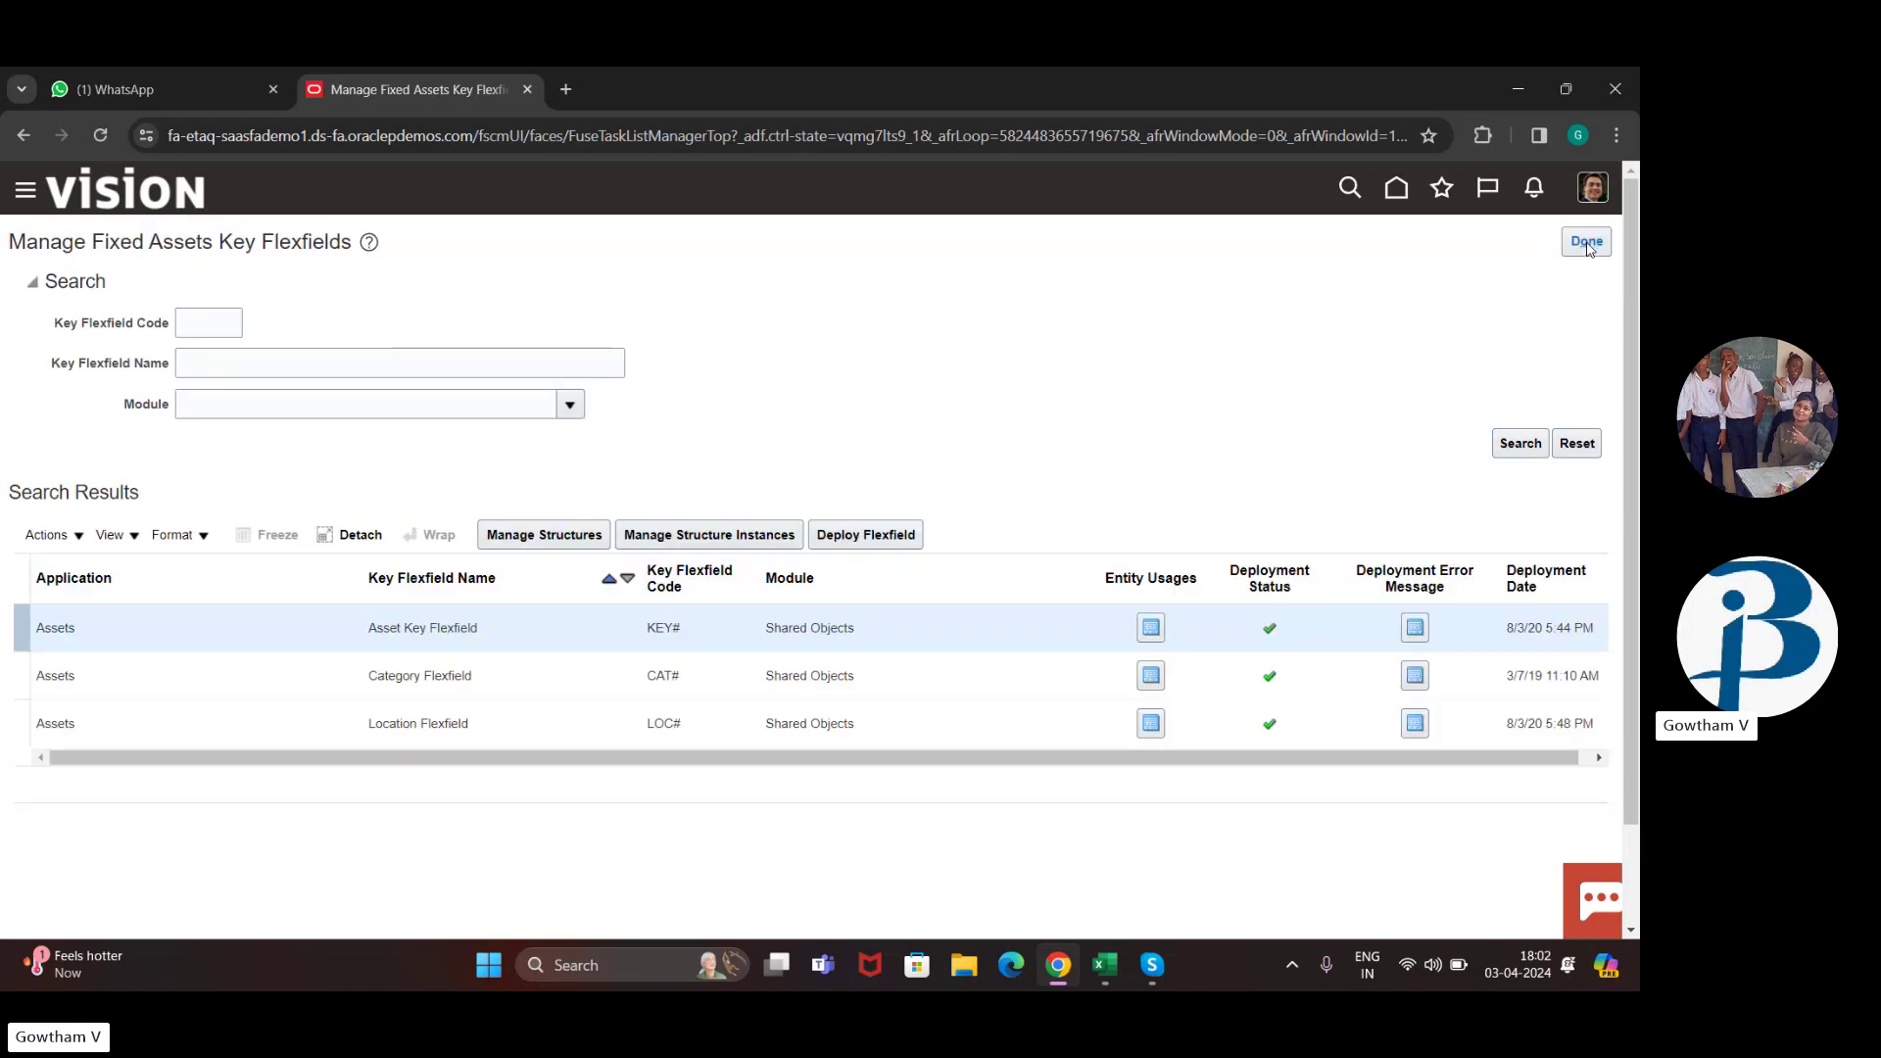
Step: Examine the Category Flexfield structure and the settings of its MAJOR_CATEGORY segment, leaving without changes
{"action": "left_click", "coordinate": [512, 676]}
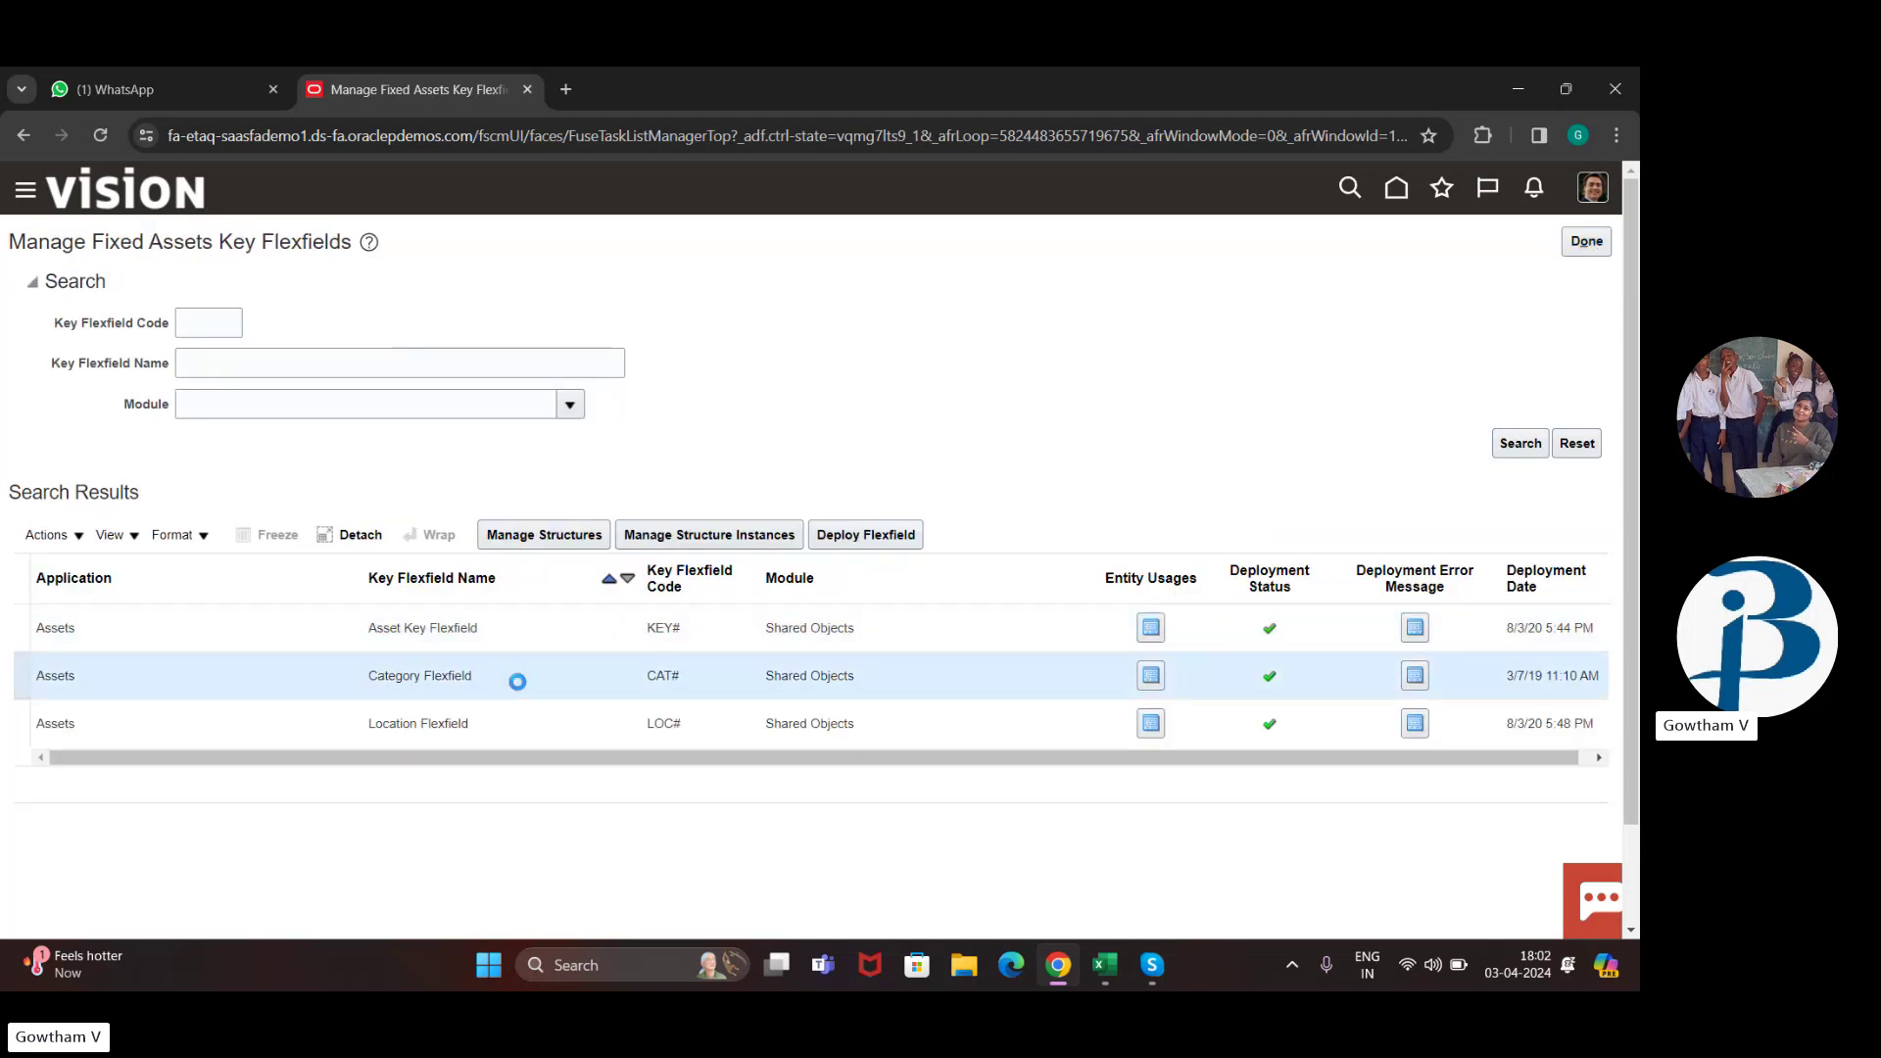
{"action": "left_click", "coordinate": [545, 535]}
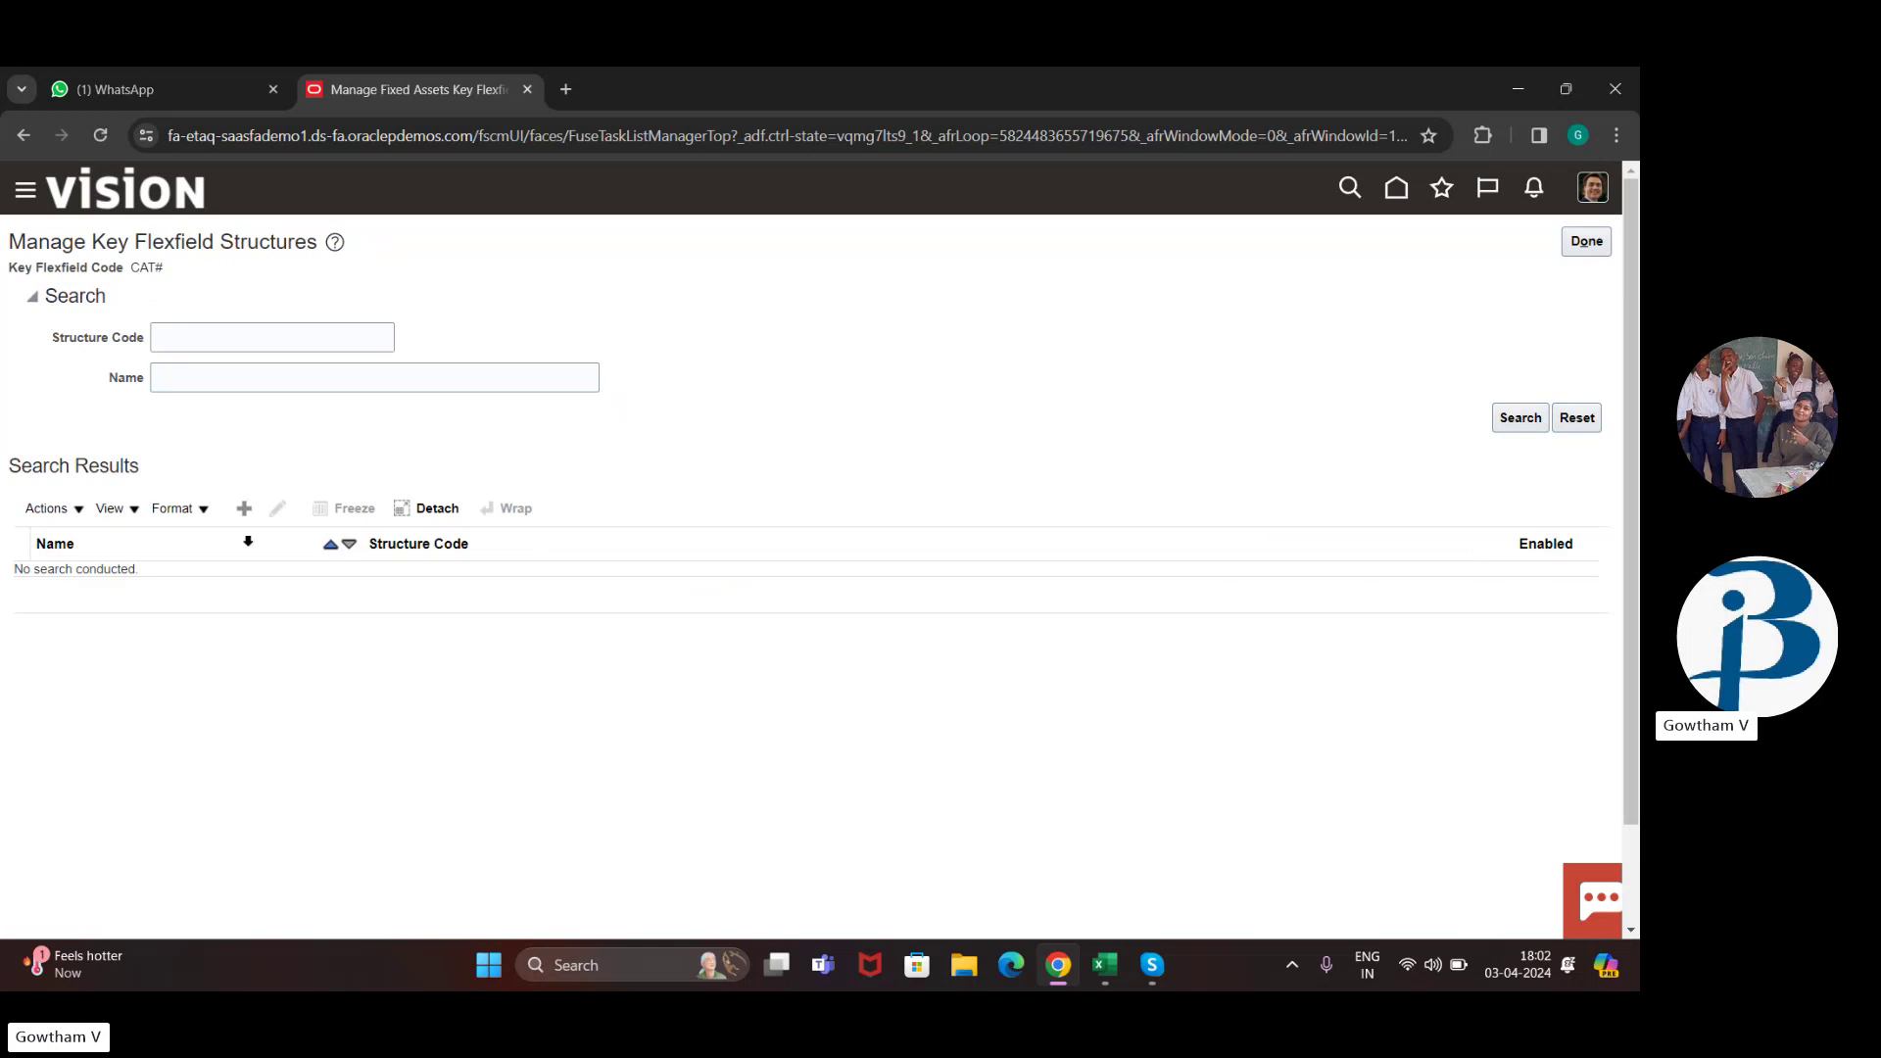
{"action": "left_click", "coordinate": [1502, 412]}
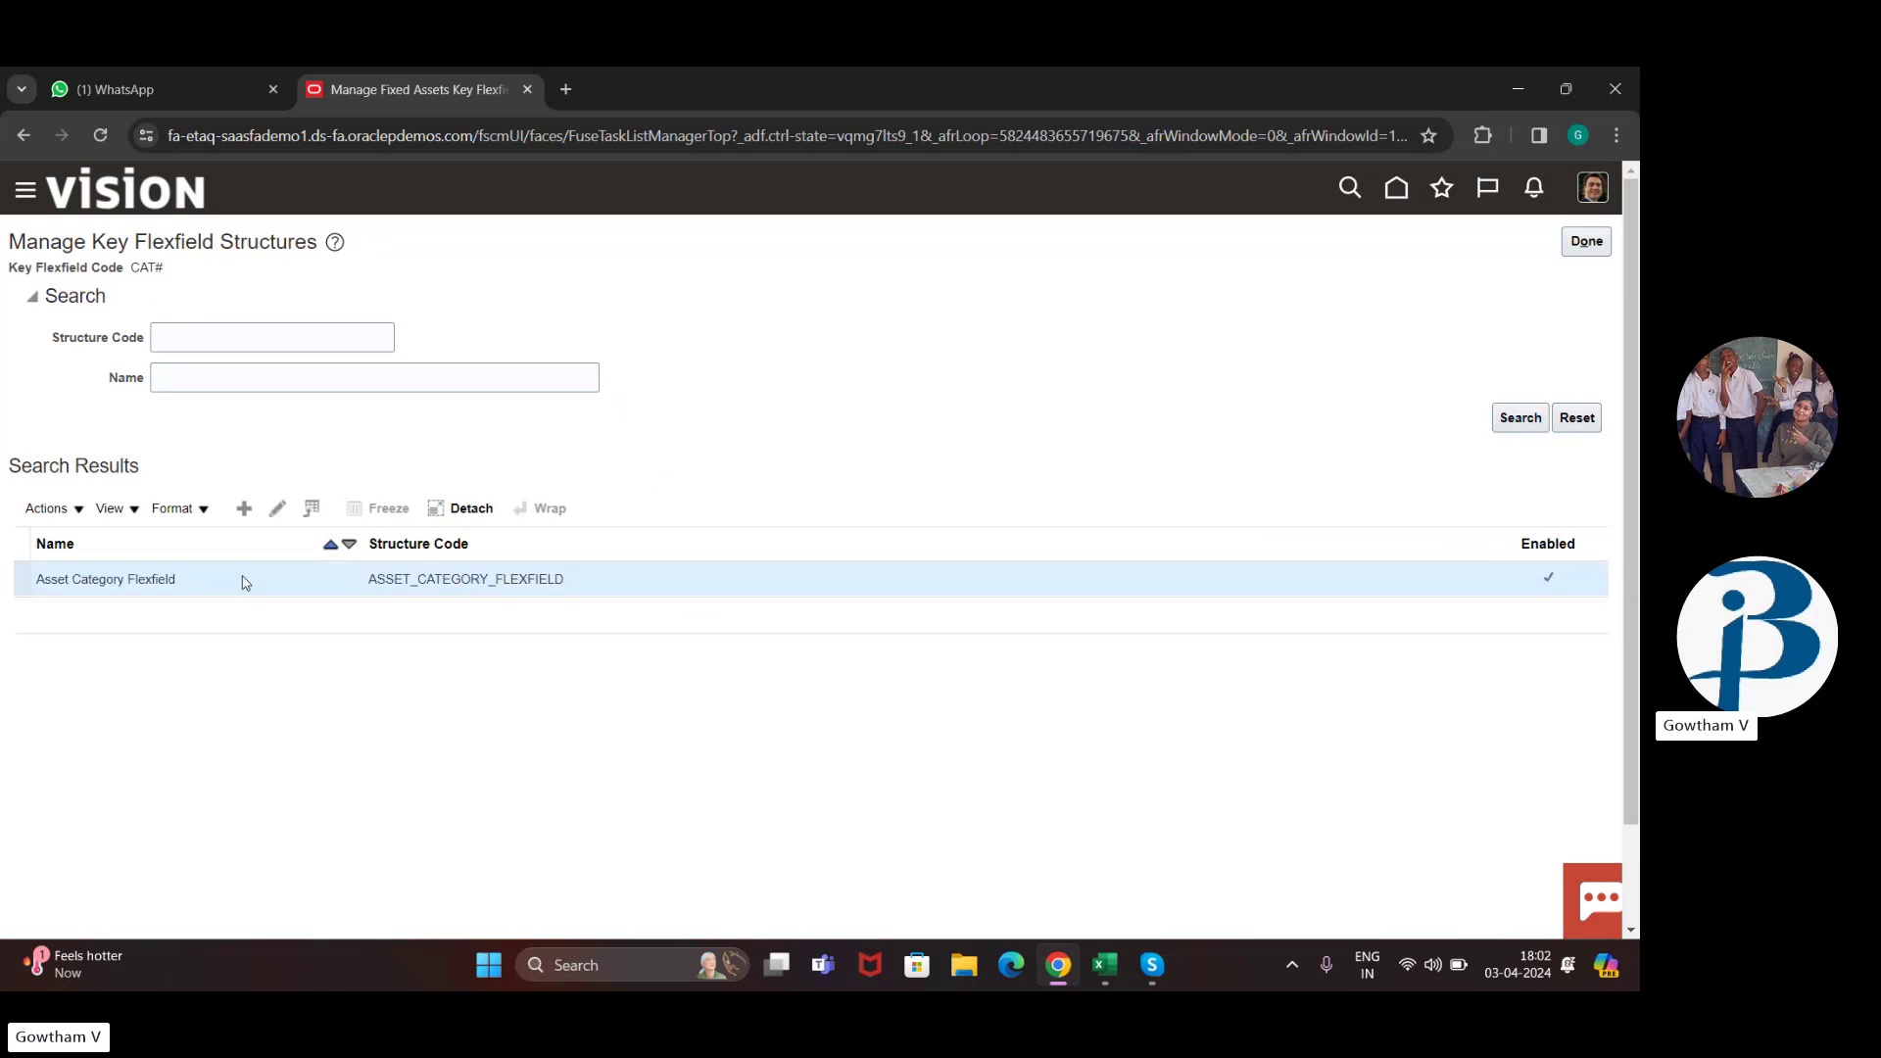
{"action": "left_click_drag", "start_coordinate": [245, 582], "coordinate": [282, 517]}
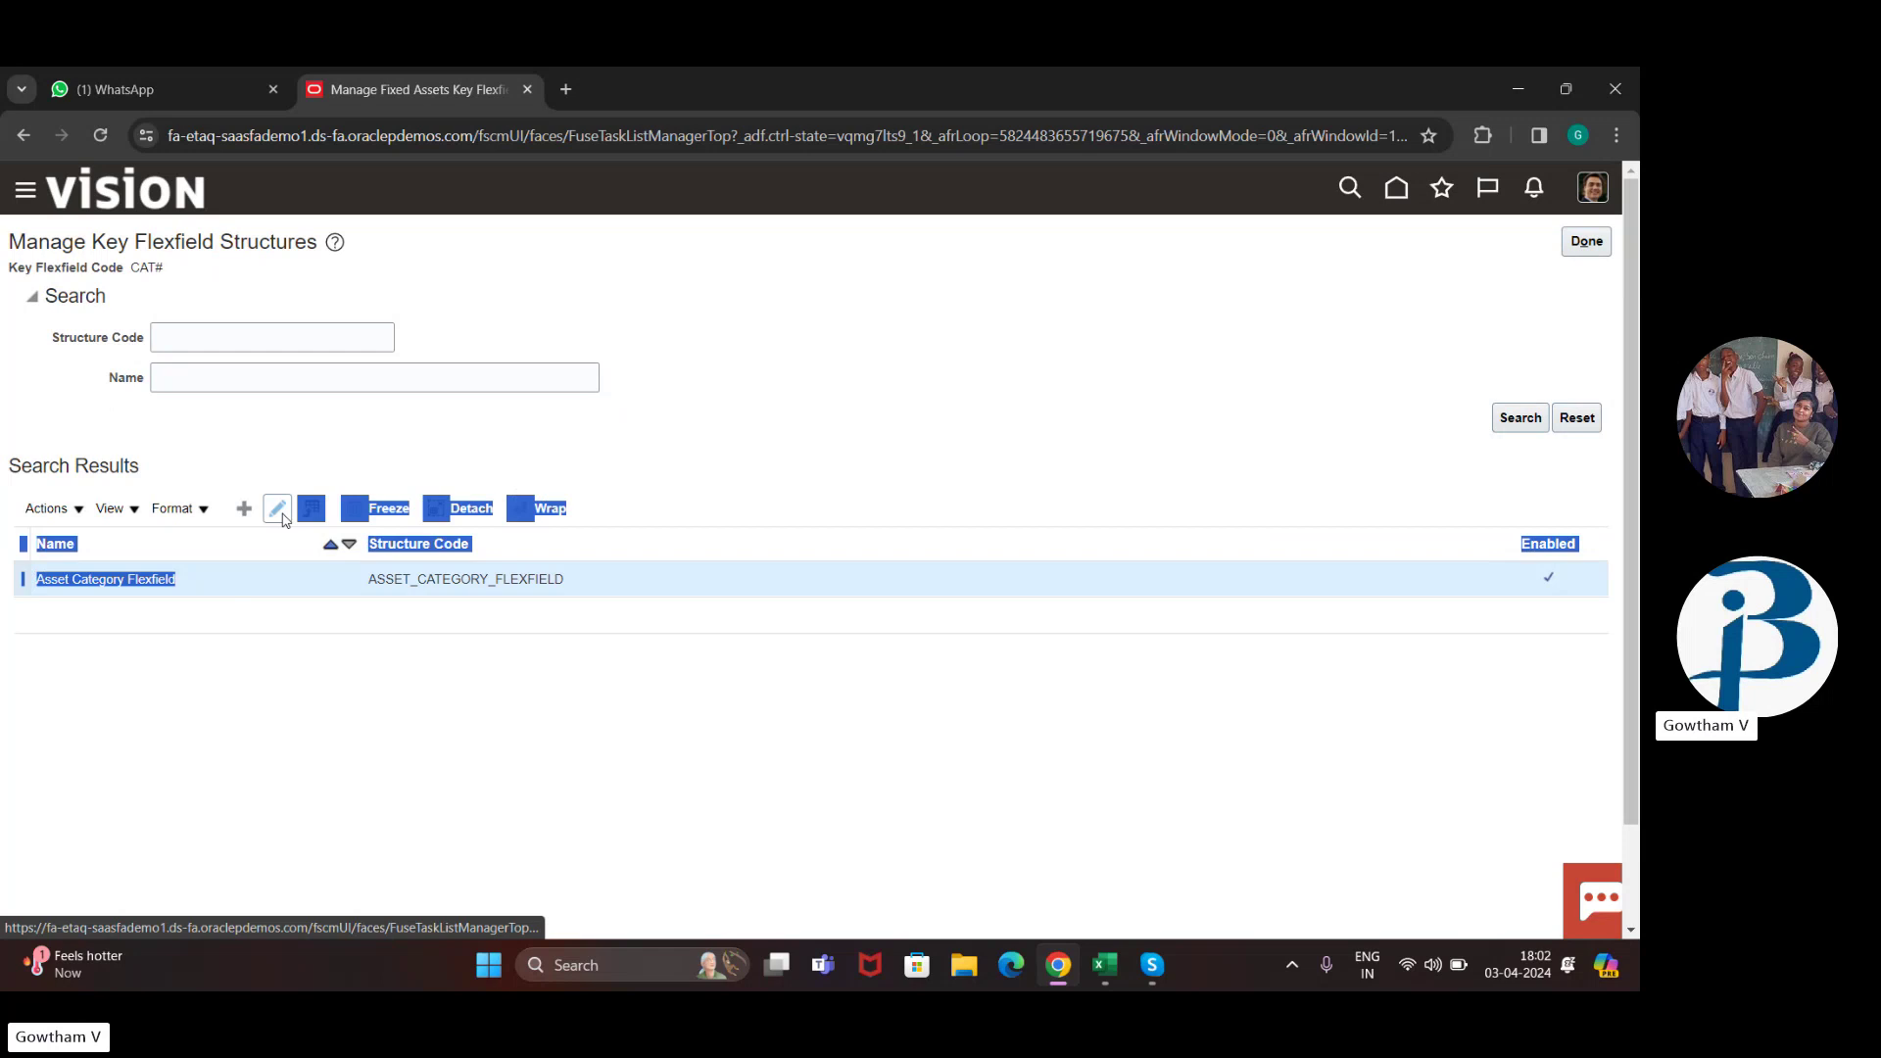
{"action": "left_click", "coordinate": [279, 511]}
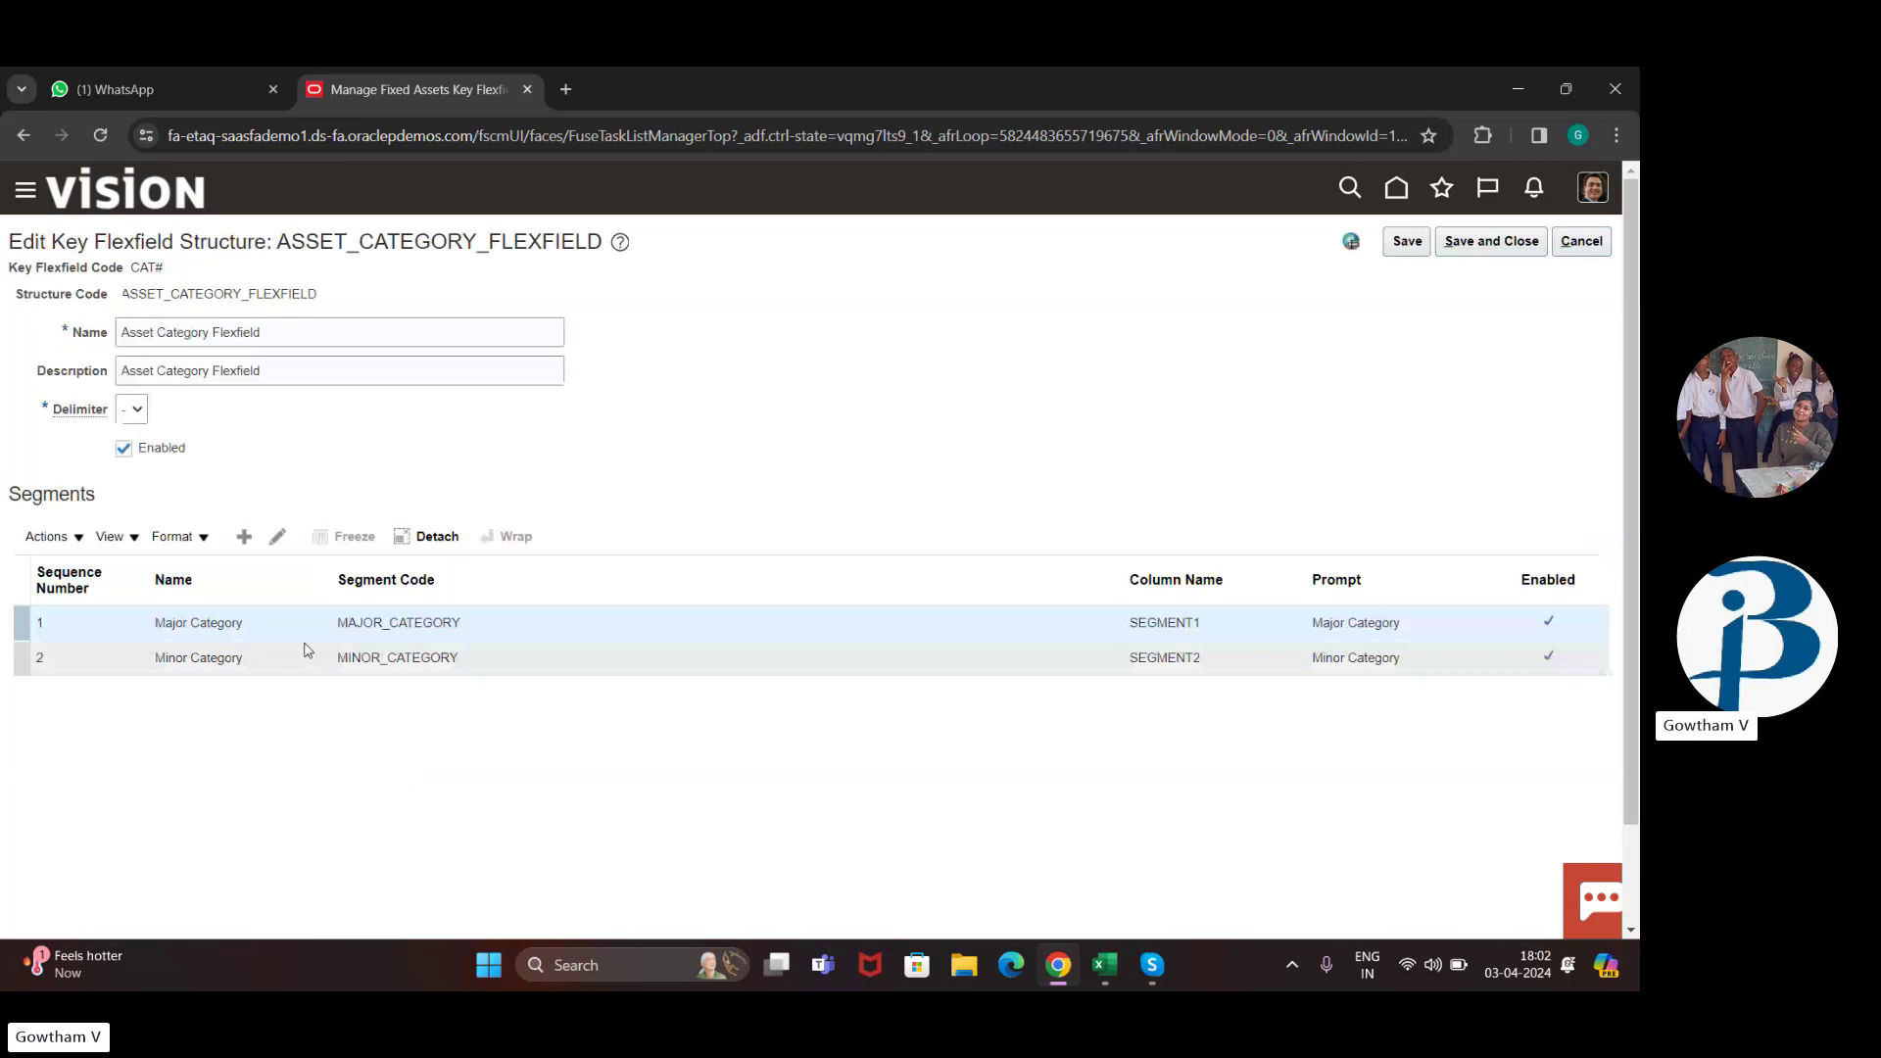
{"action": "left_click", "coordinate": [282, 545]}
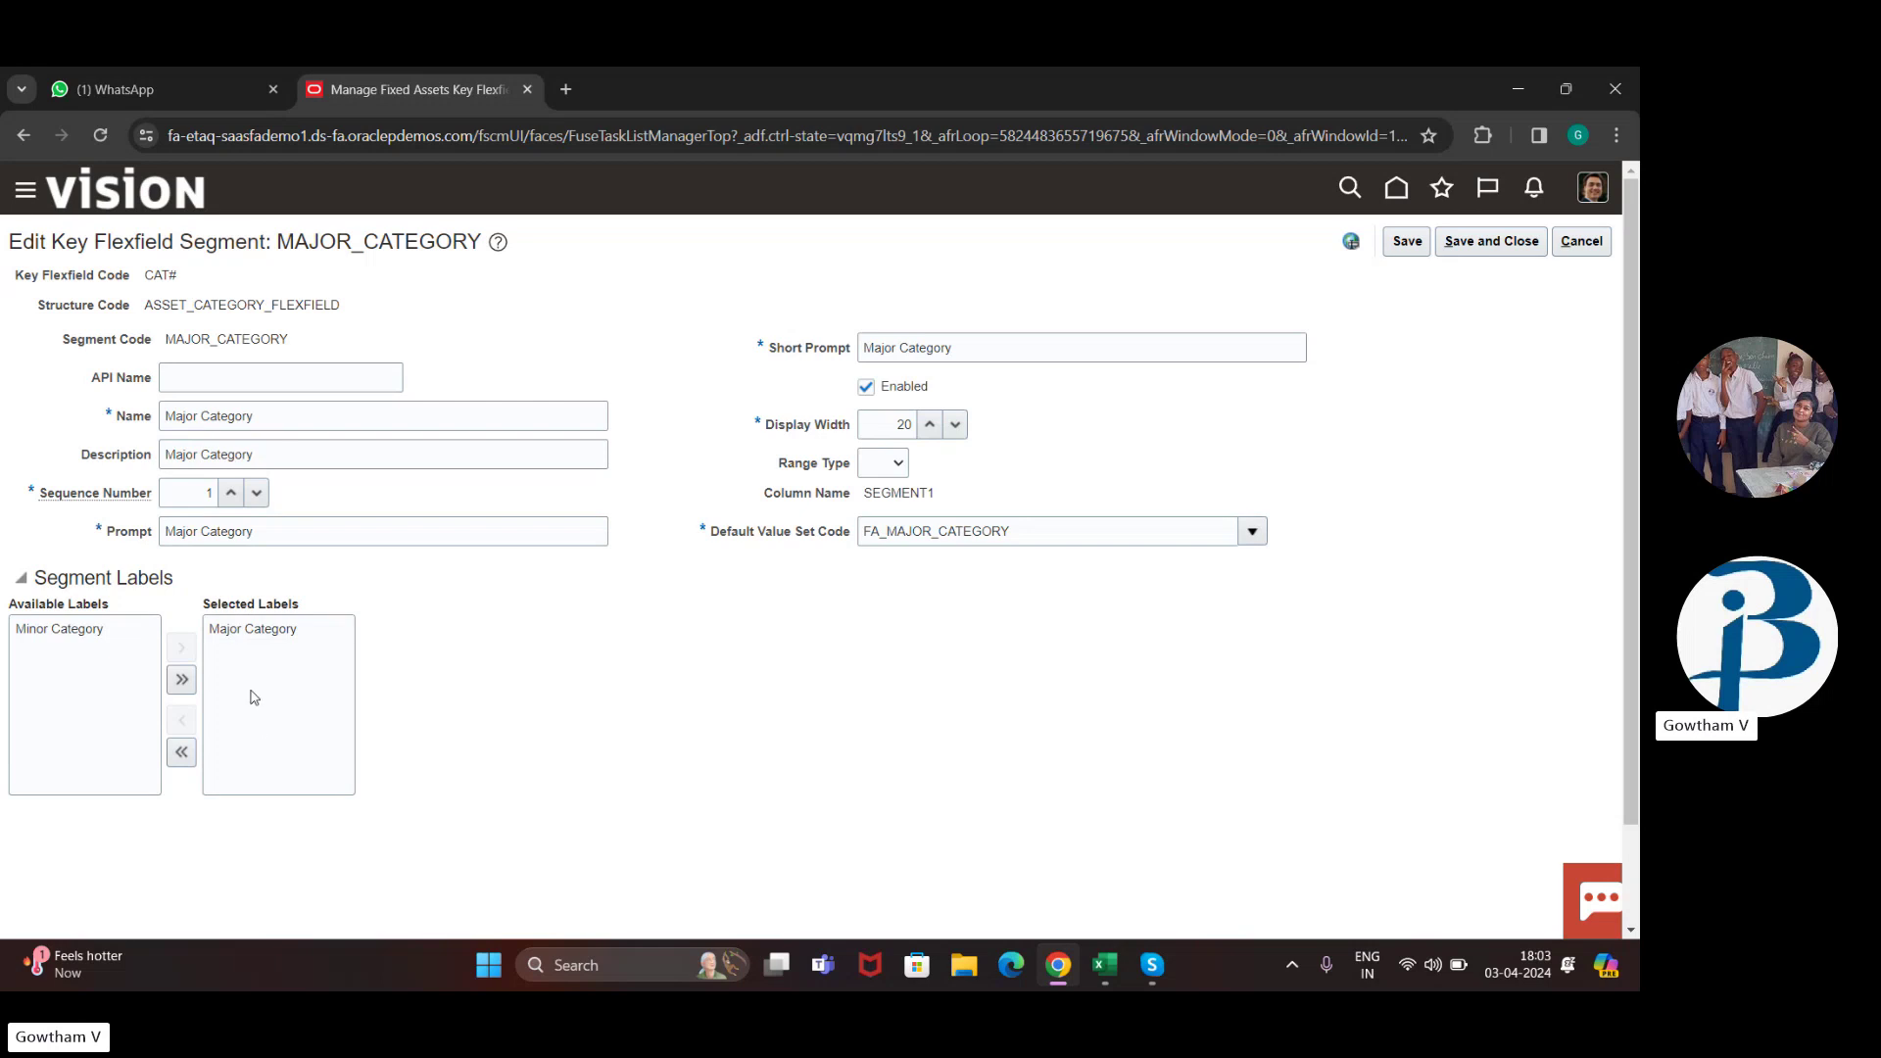
{"action": "left_click", "coordinate": [1585, 241]}
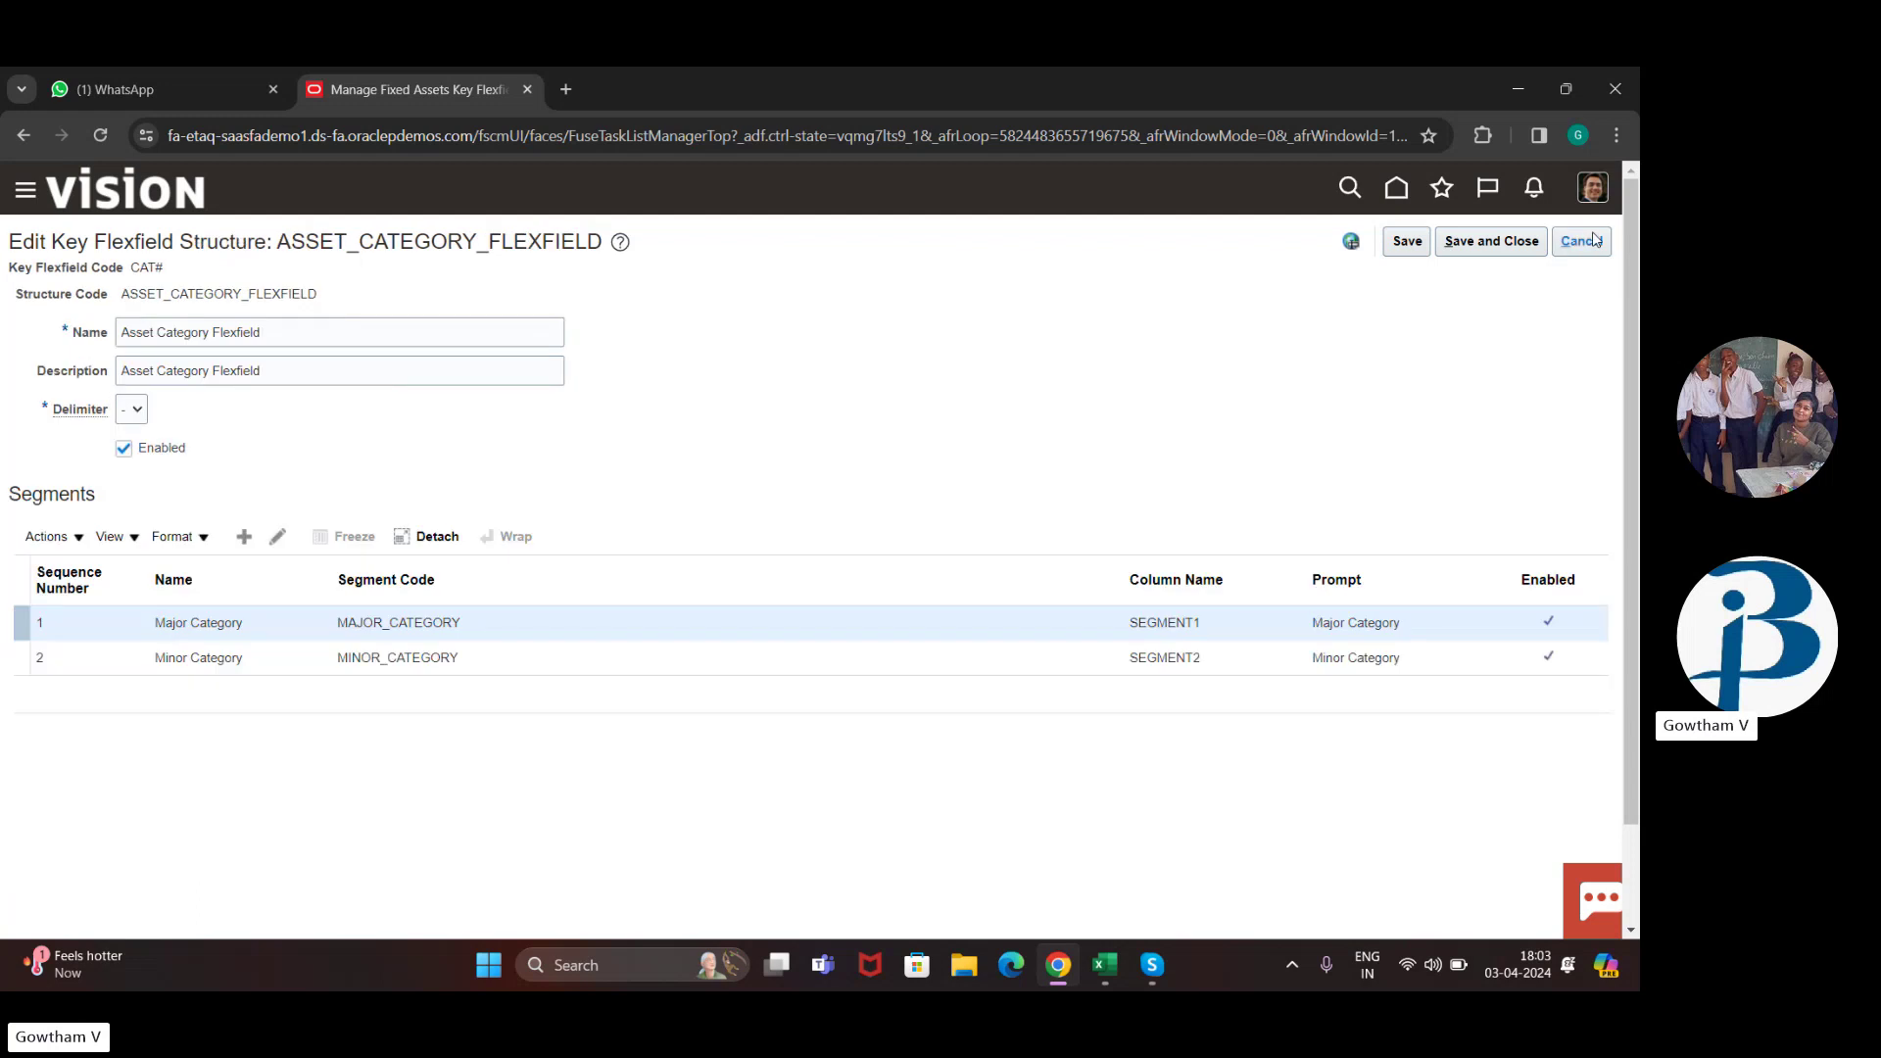
{"action": "left_click", "coordinate": [1585, 240]}
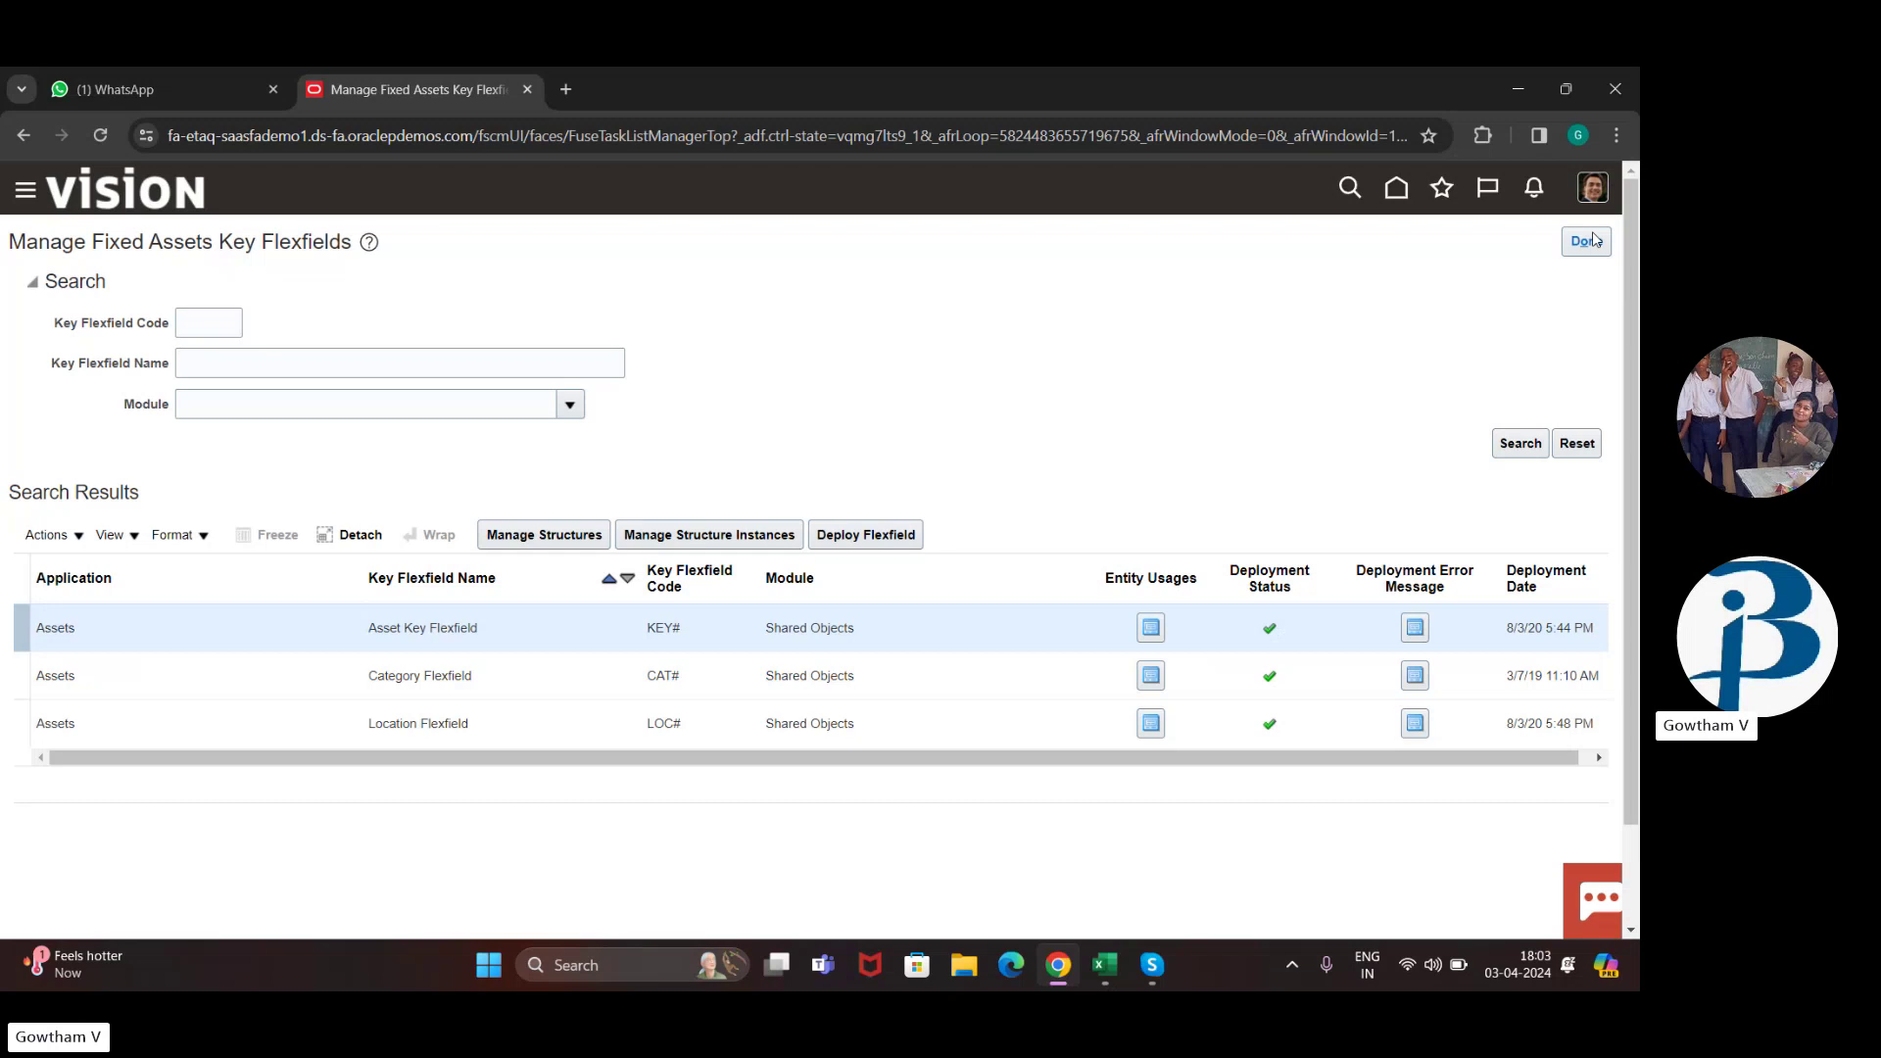
Step: Leave the key flexfields, open Manage Fixed Assets Flexfield Value Sets, and search for value set code "fa"
{"action": "left_click", "coordinate": [1595, 239]}
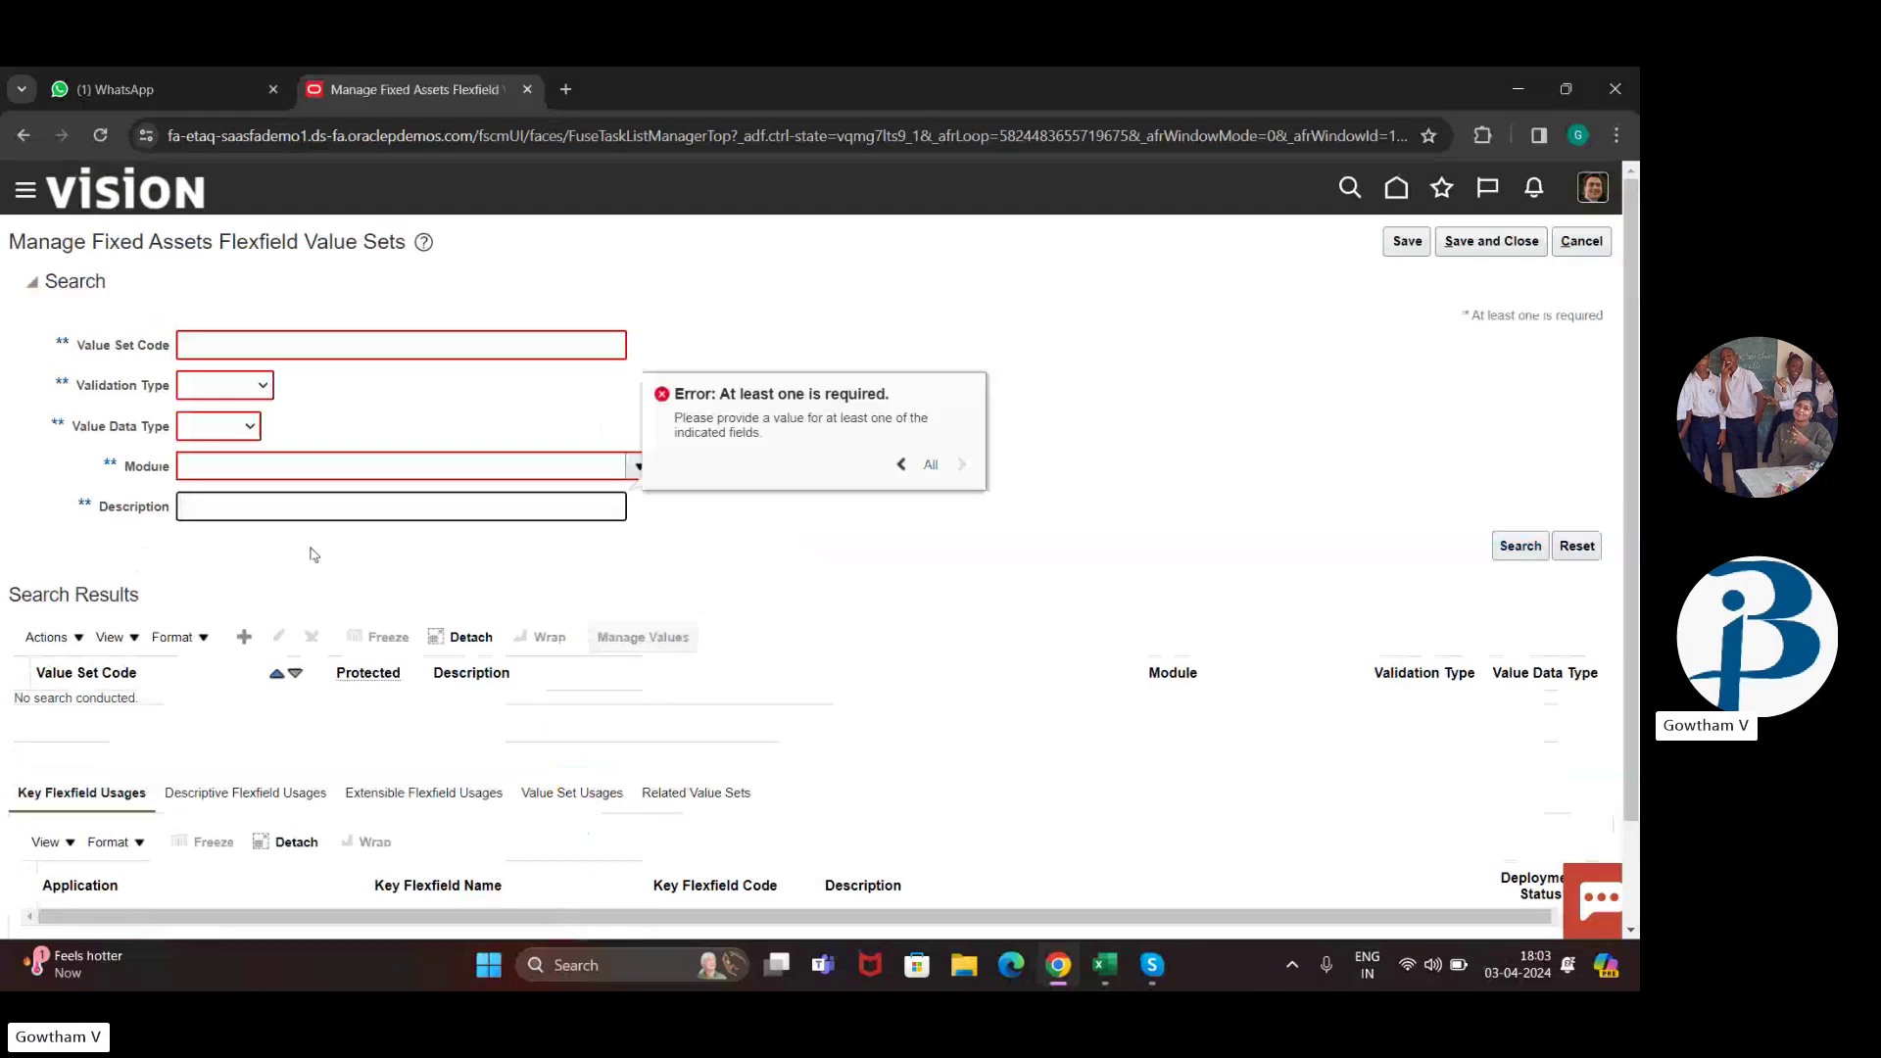
{"action": "left_click", "coordinate": [275, 548]}
{"action": "left_click", "coordinate": [277, 336]}
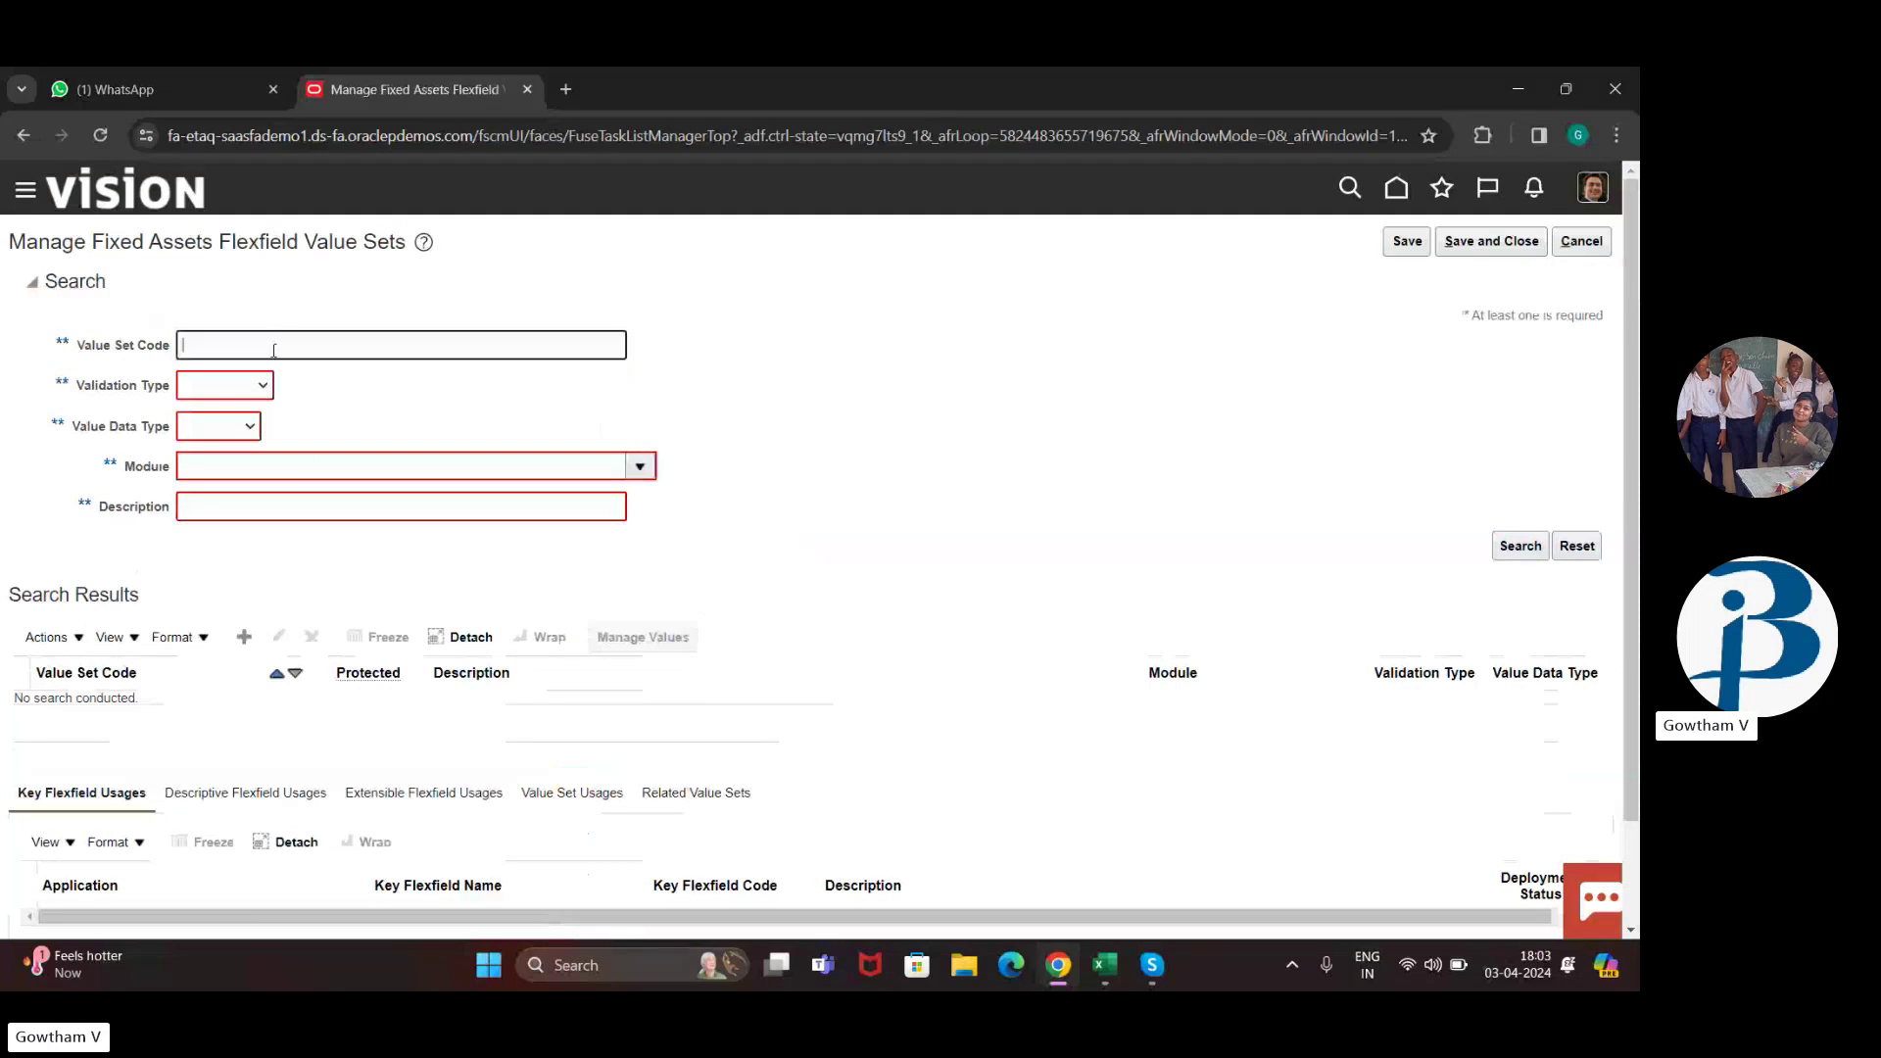
{"action": "type", "text": "fa"}
{"action": "key", "text": "Return"}
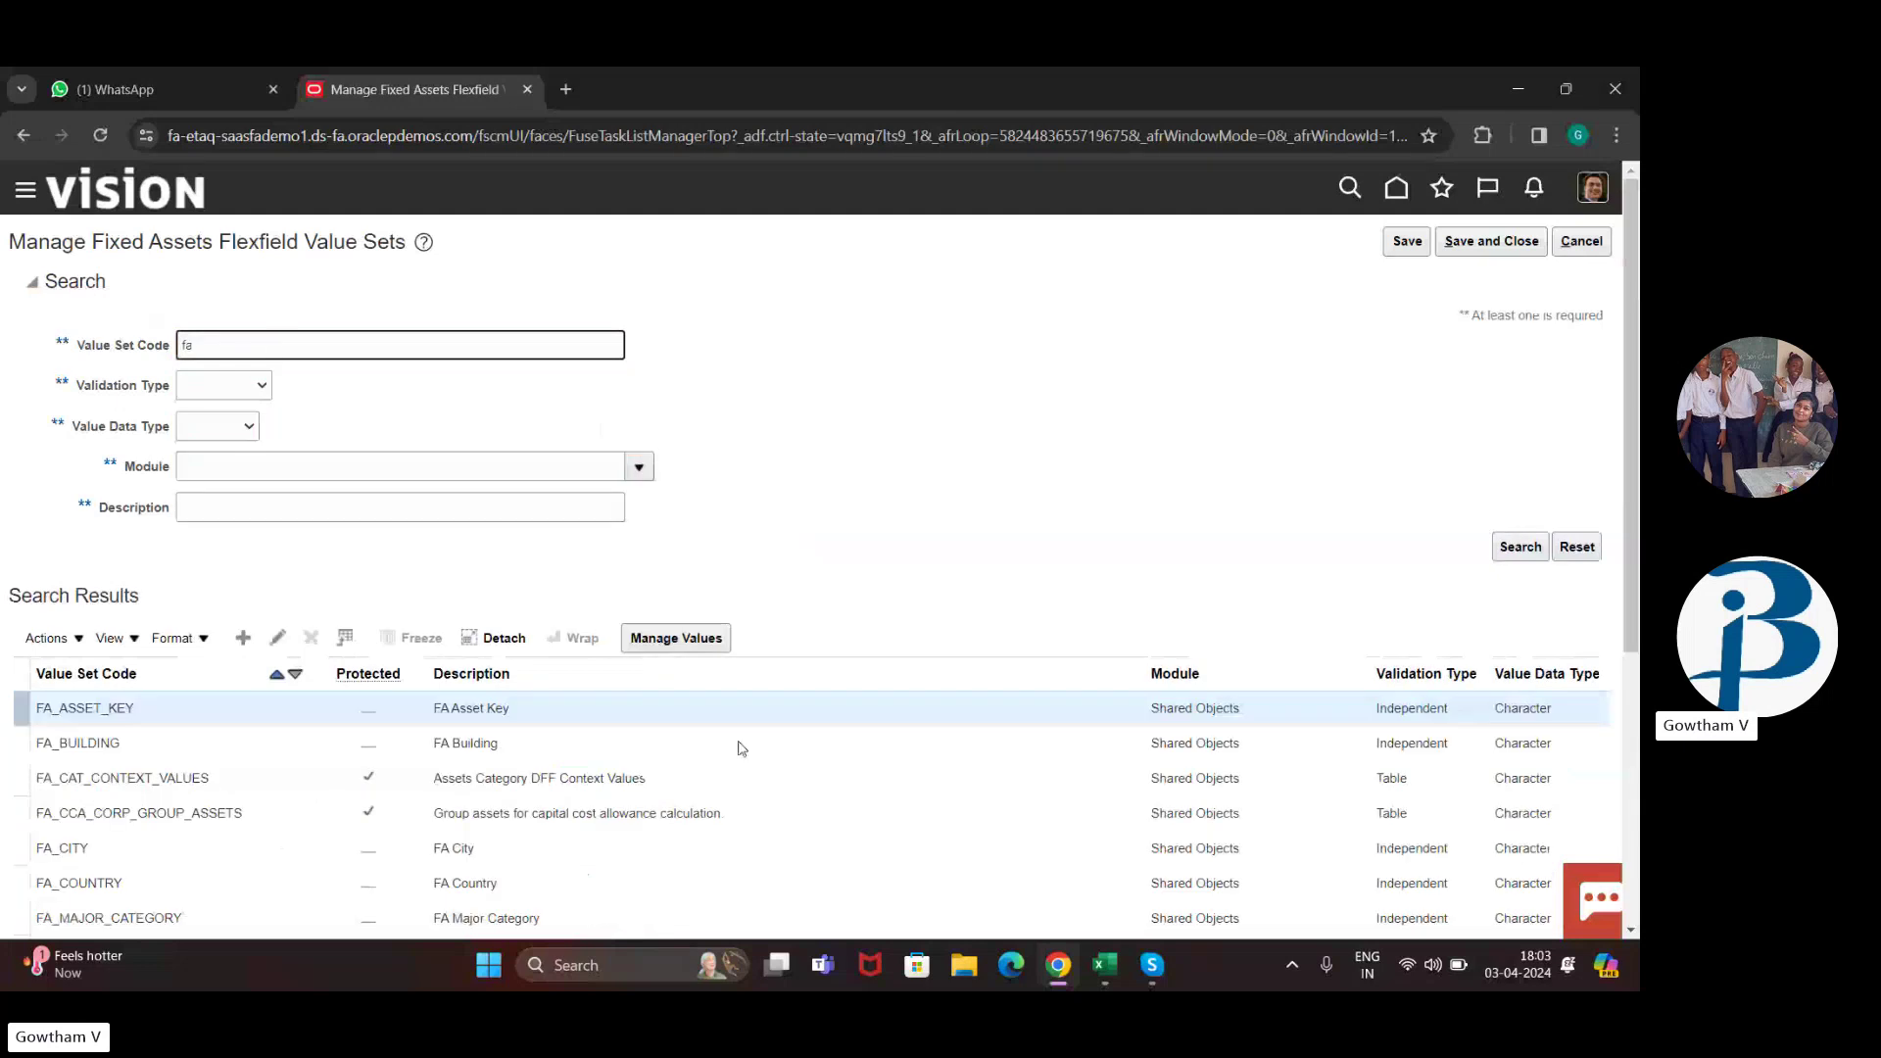
Step: Open the FA_MAJOR_CATEGORY value set for editing to view its definition
{"action": "scroll", "coordinate": [379, 622], "scroll_direction": "down", "scroll_amount": 3}
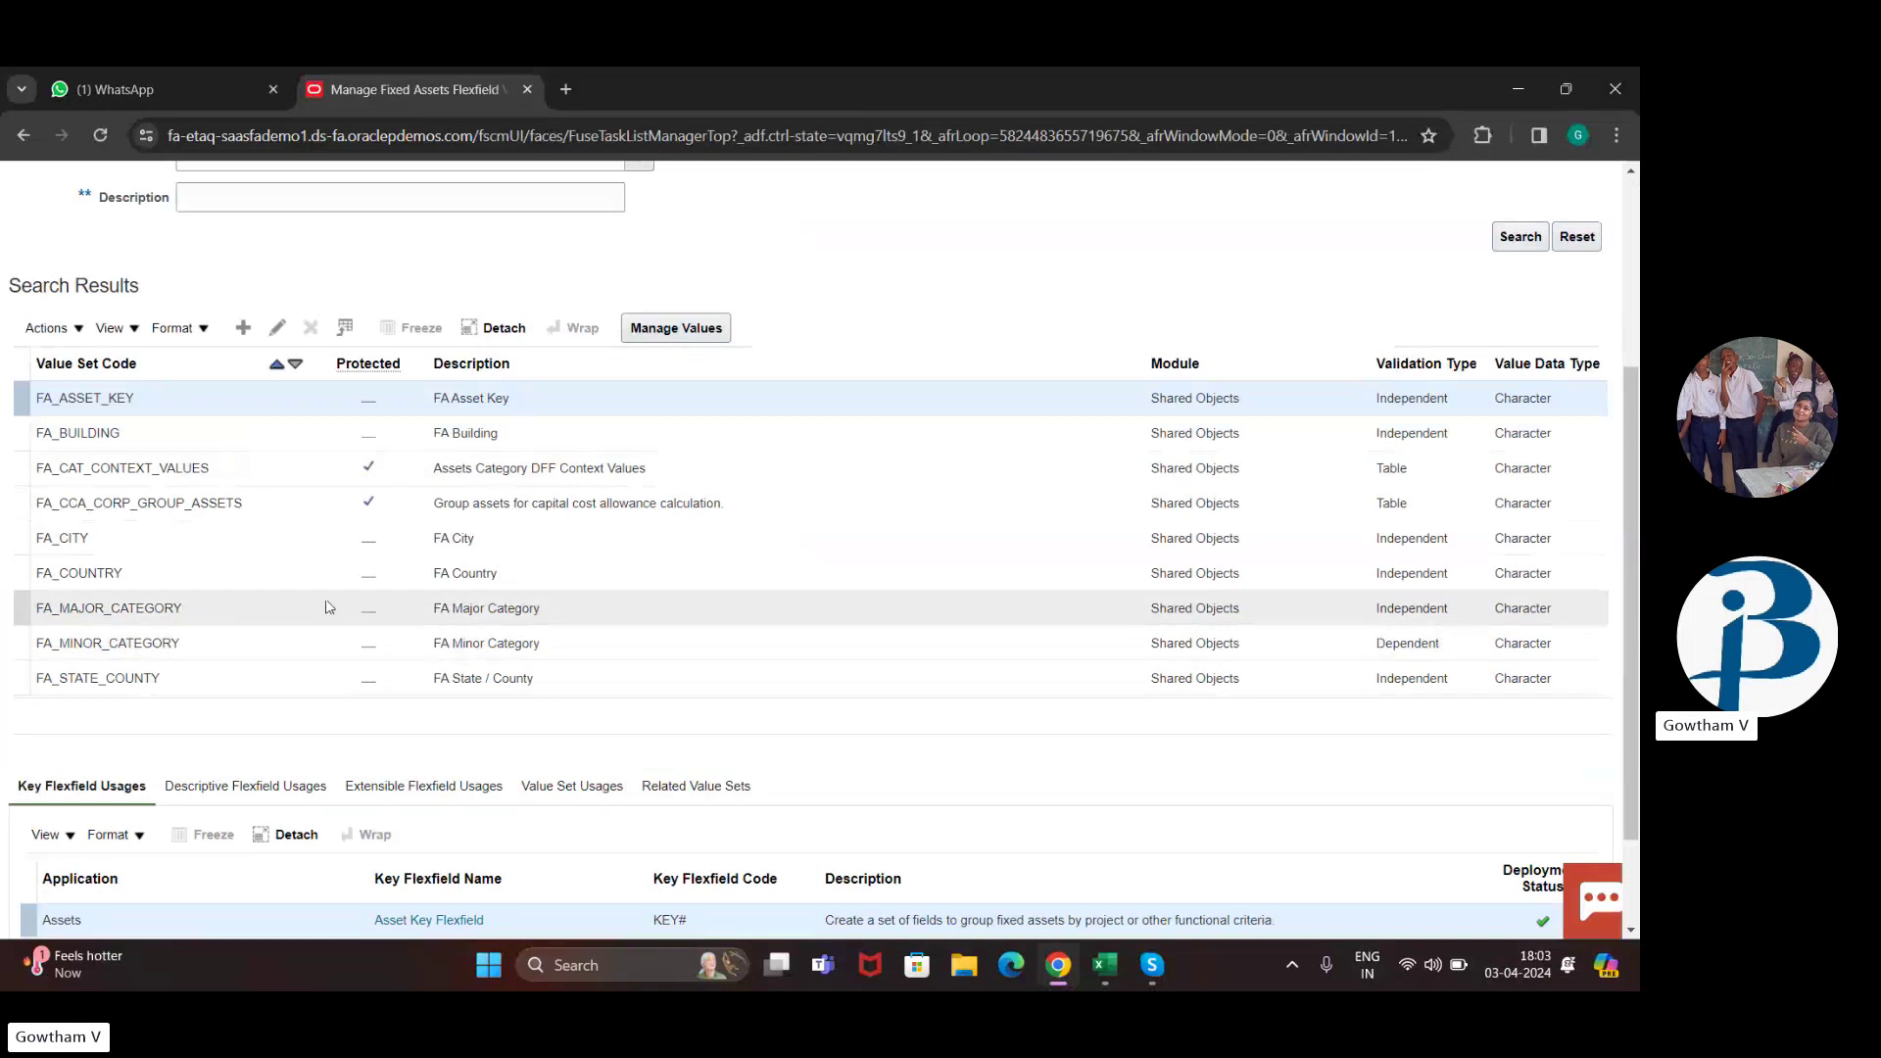
{"action": "left_click", "coordinate": [256, 610]}
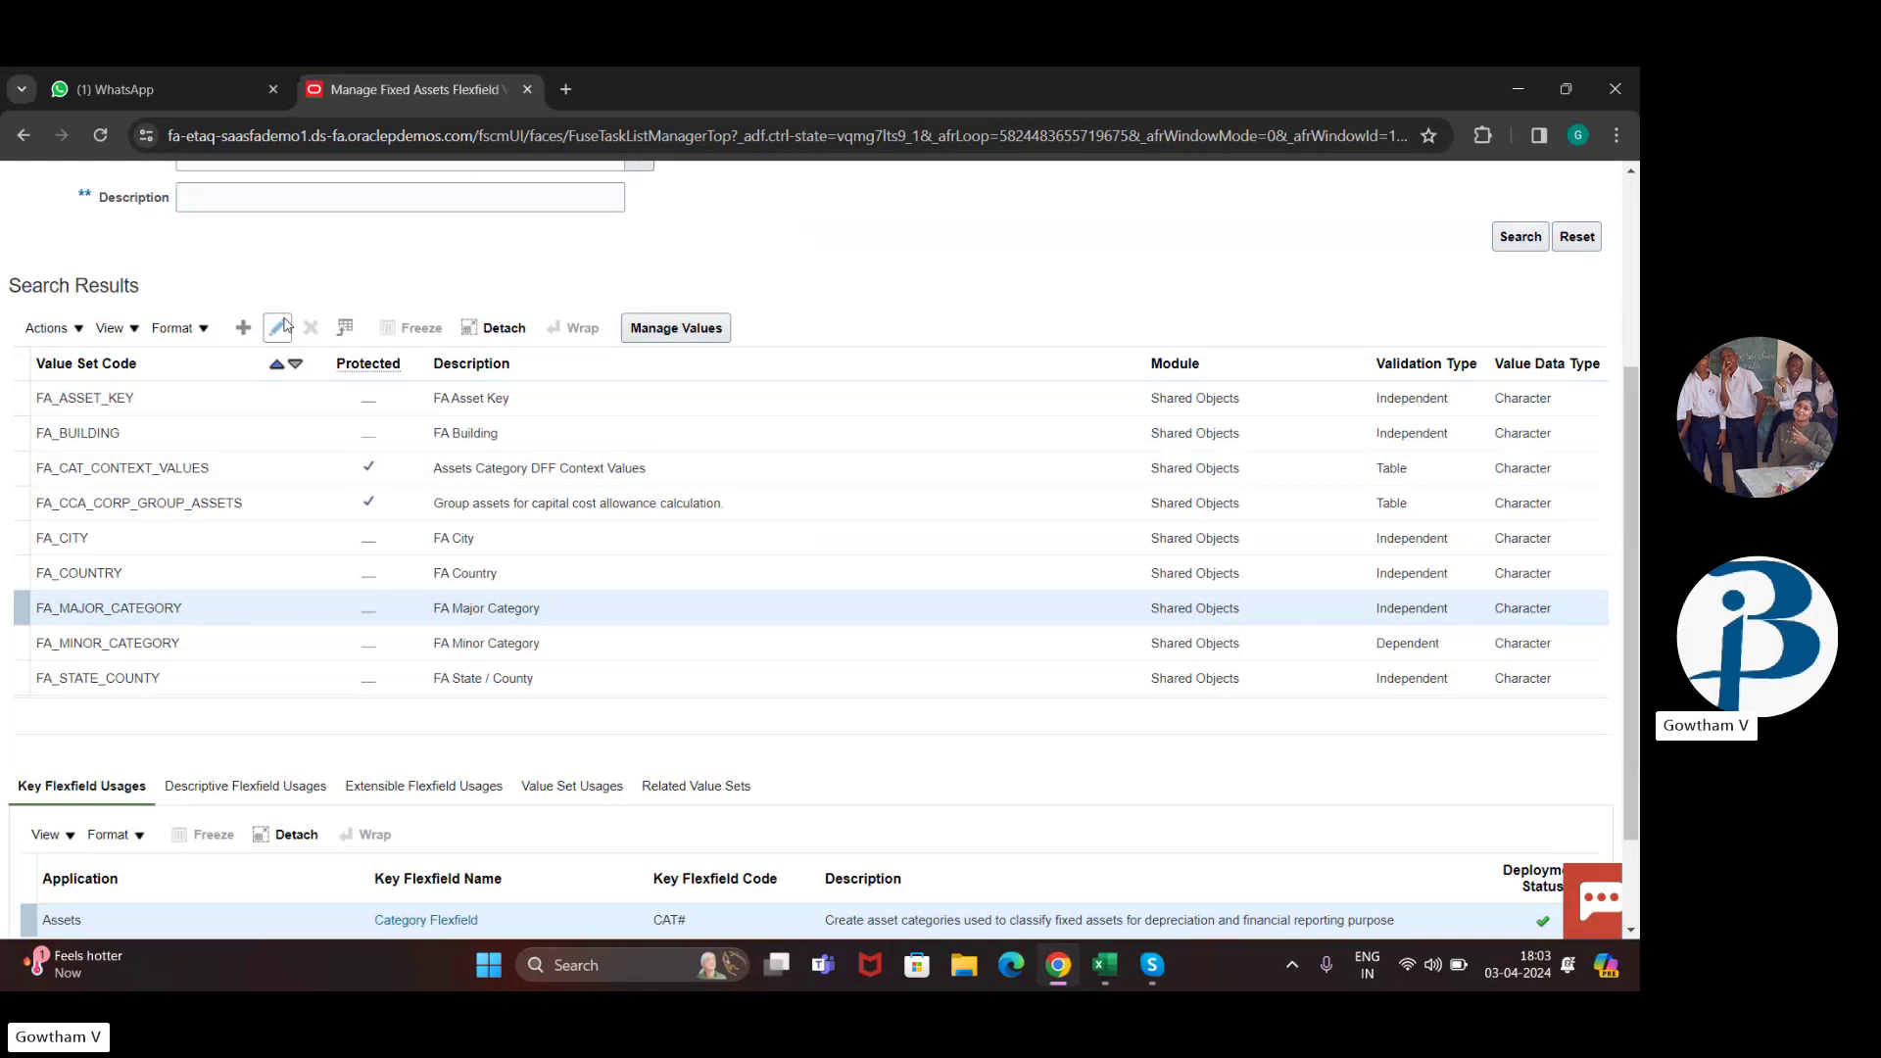
{"action": "left_click", "coordinate": [280, 326]}
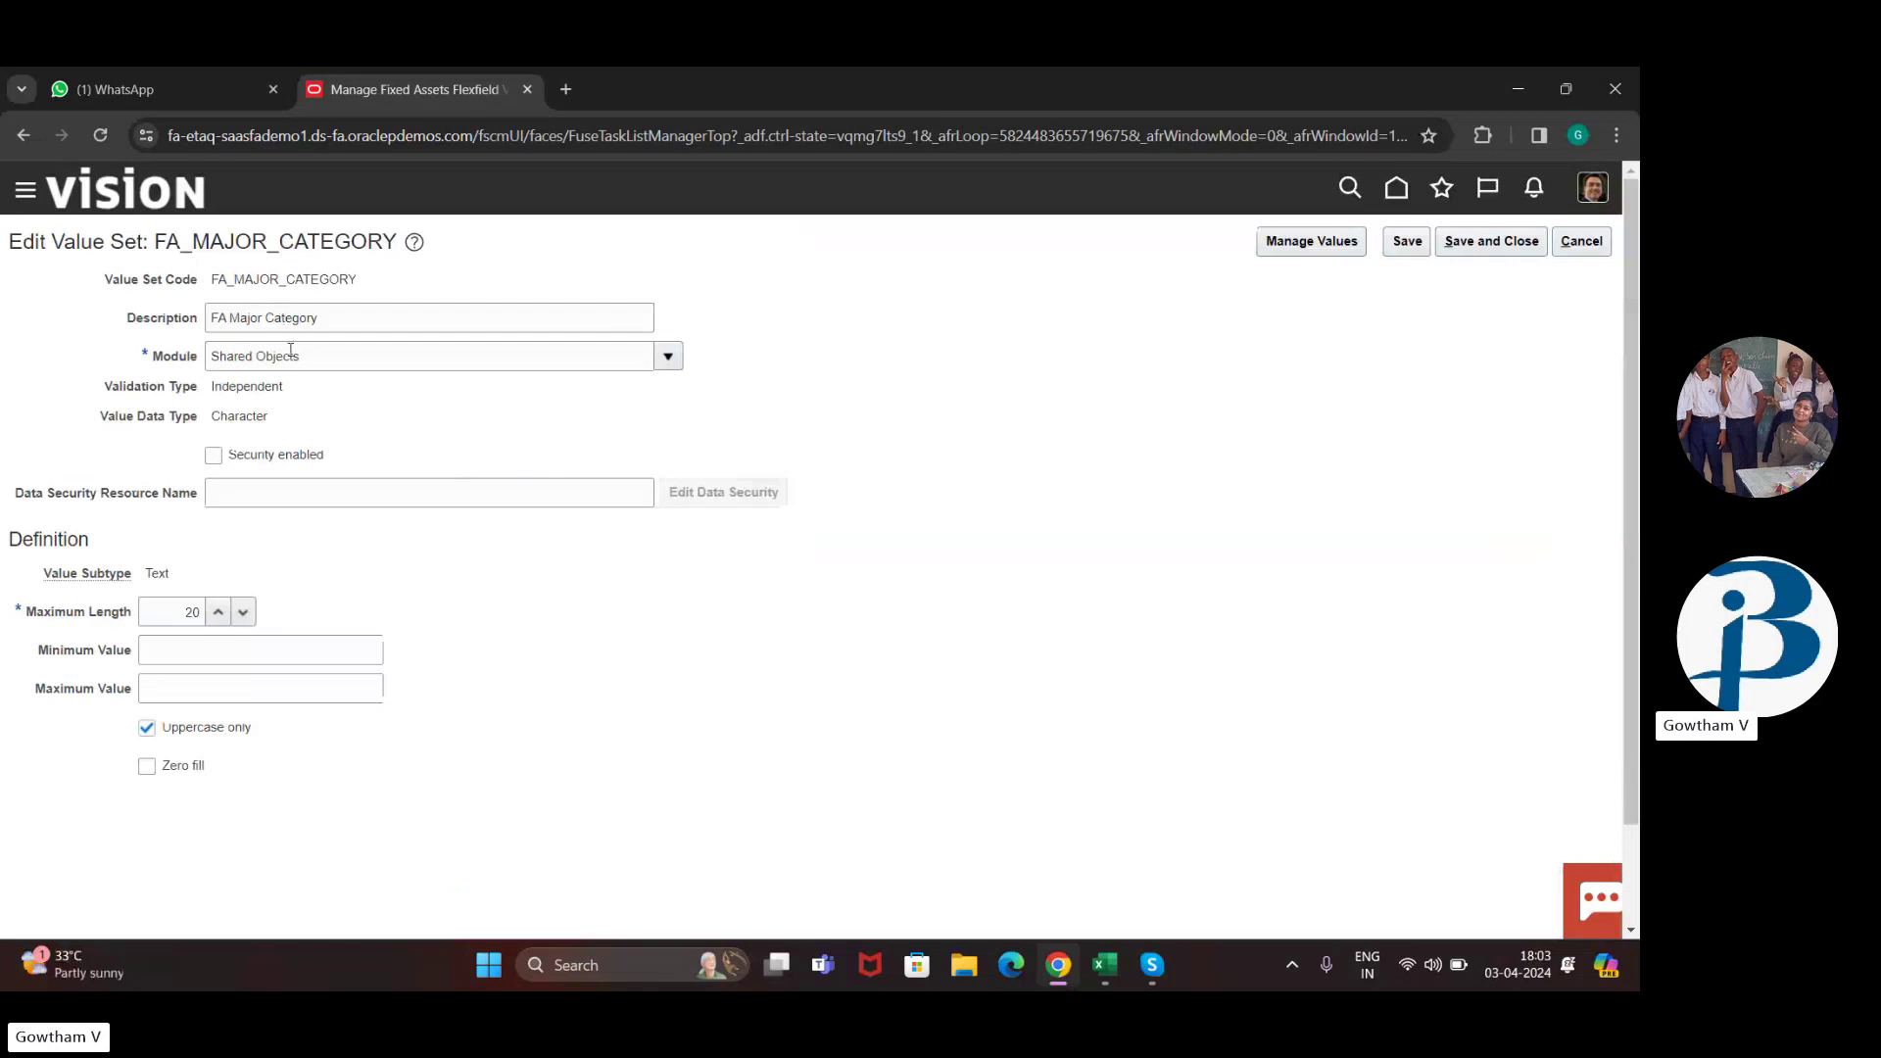
Step: Review the module options and the Manage Values page of the FA_MAJOR_CATEGORY value set, leaving it without changes
{"action": "left_click", "coordinate": [672, 362]}
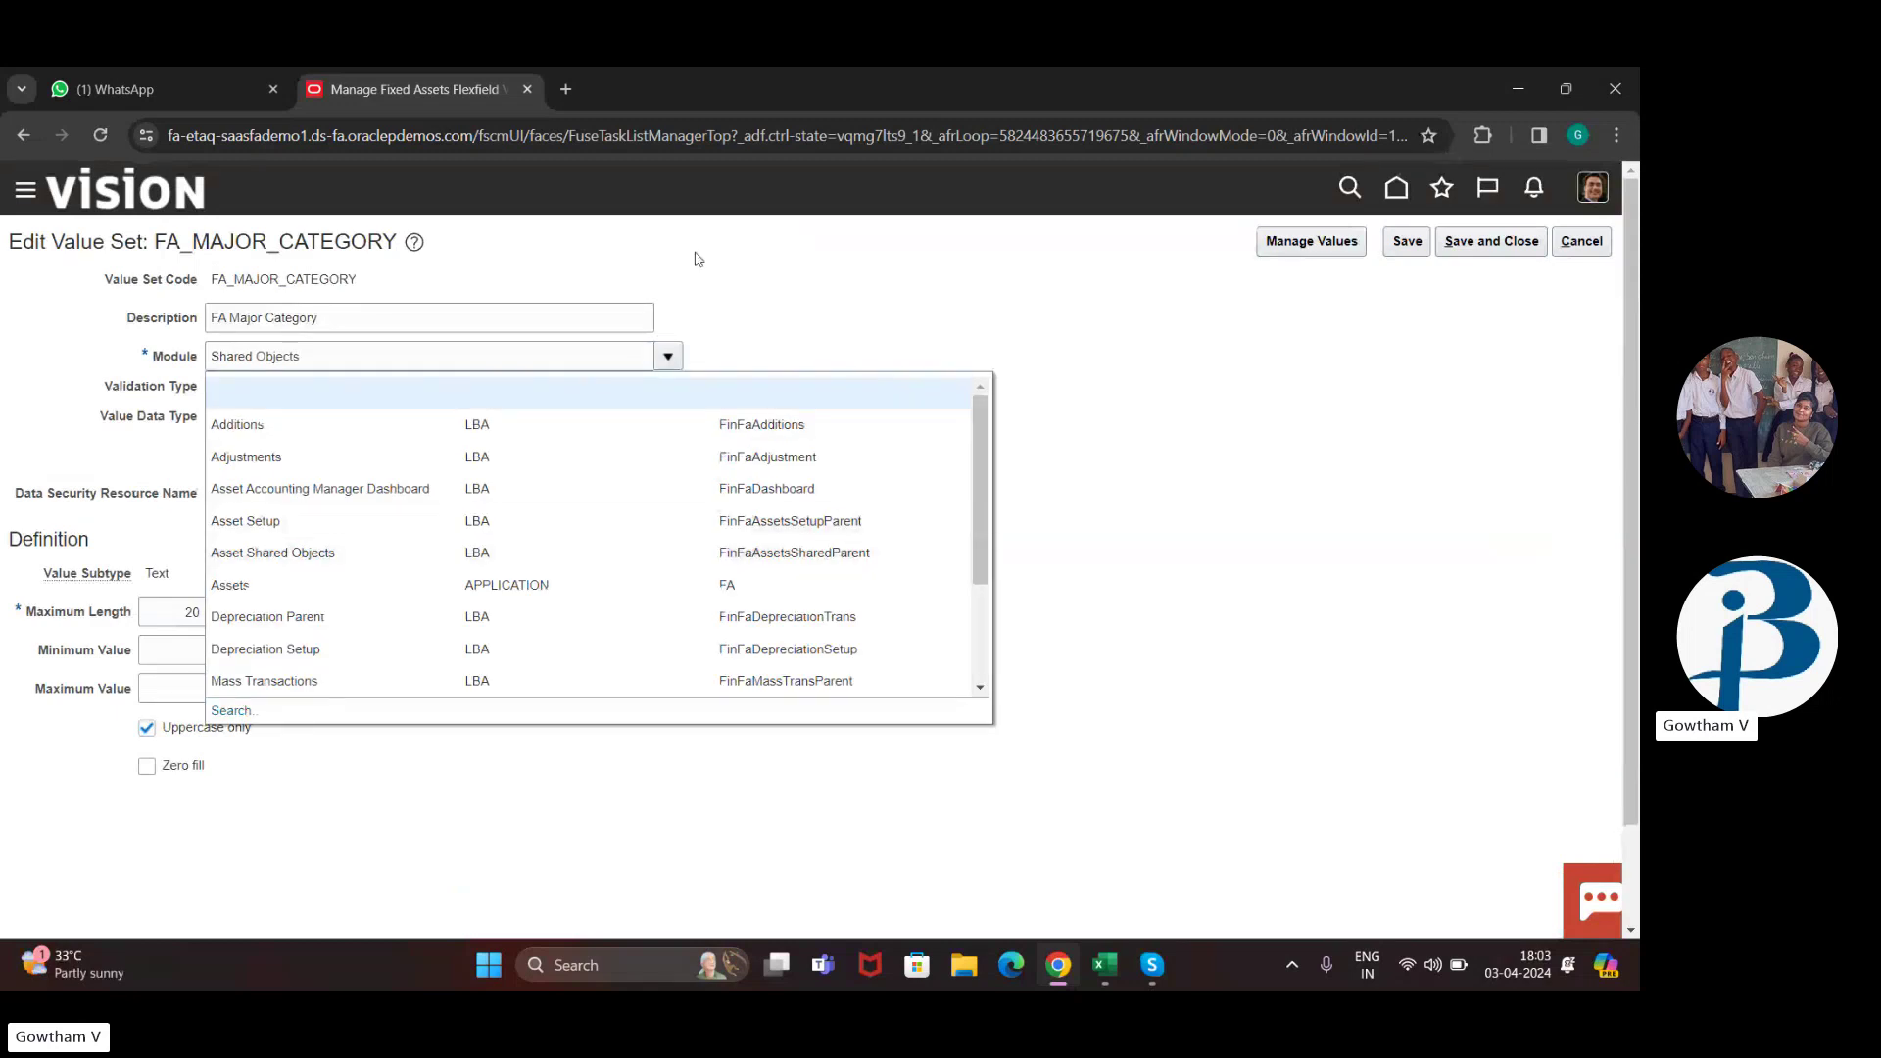
{"action": "left_click", "coordinate": [694, 282]}
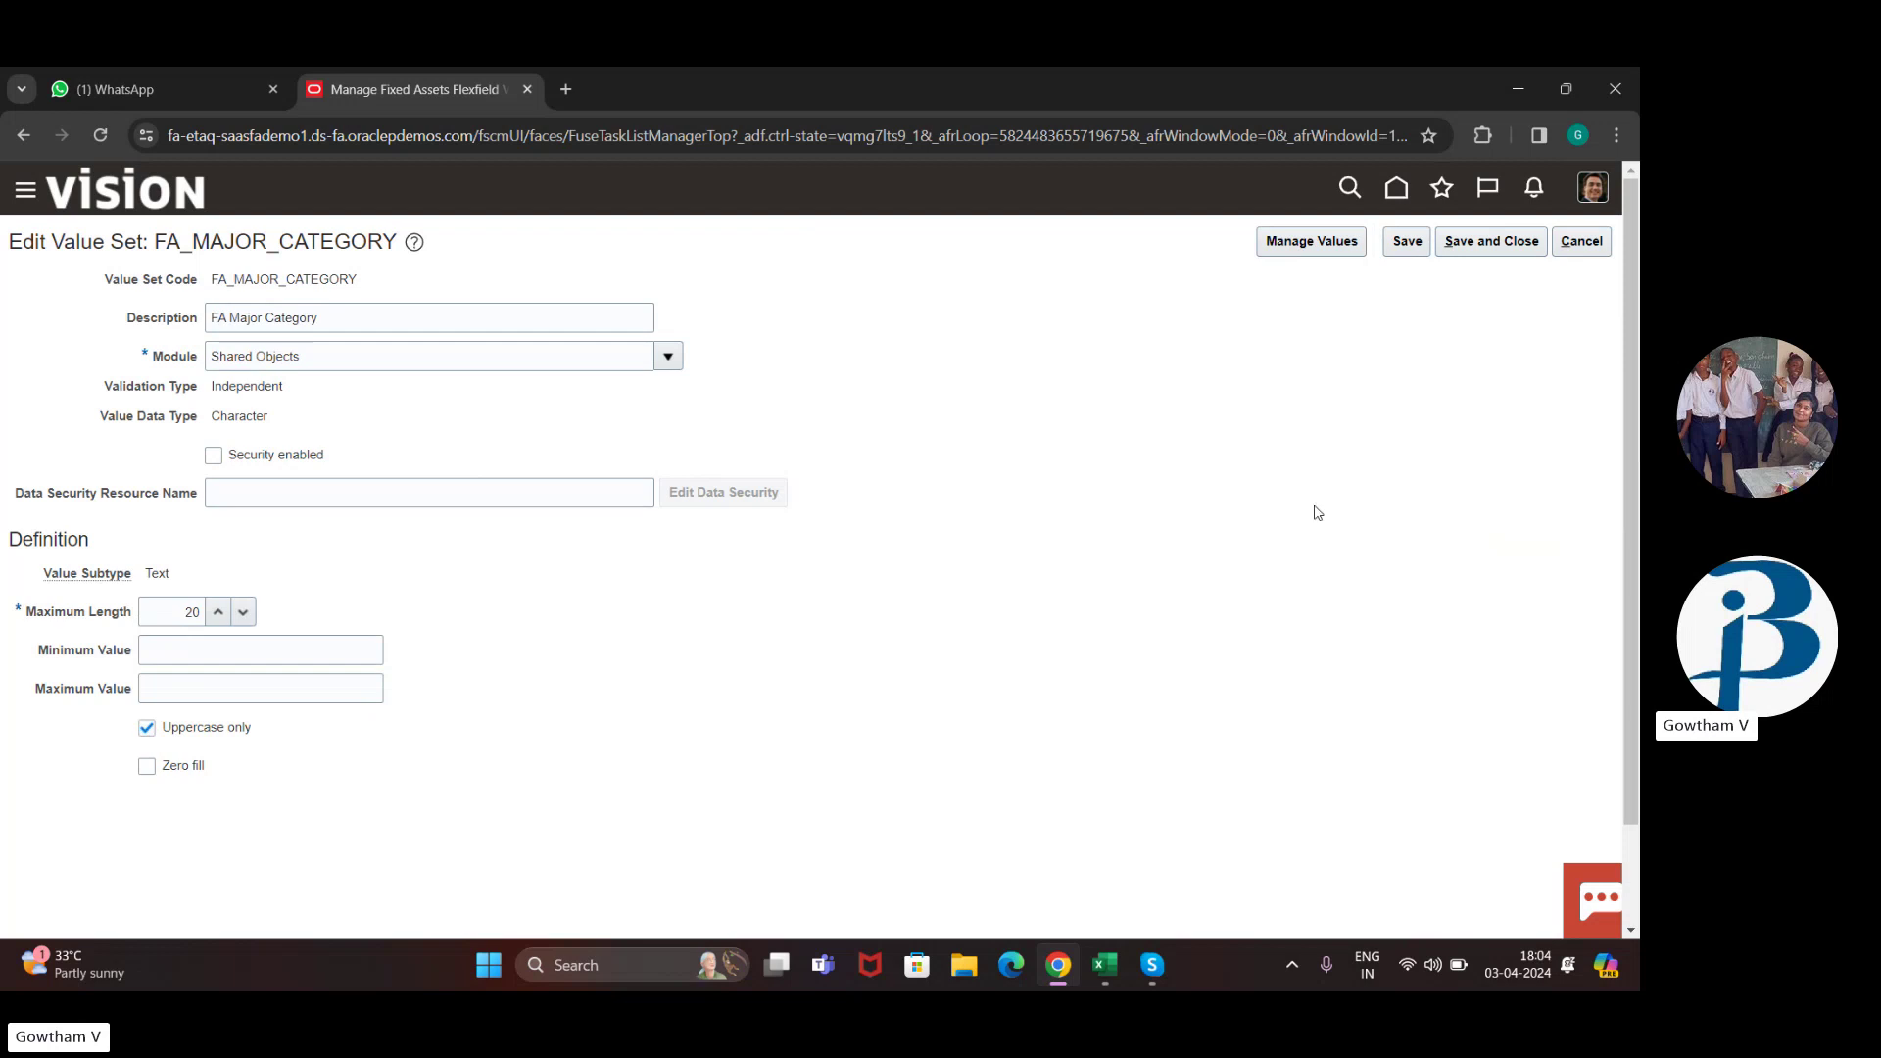
{"action": "left_click", "coordinate": [1307, 245]}
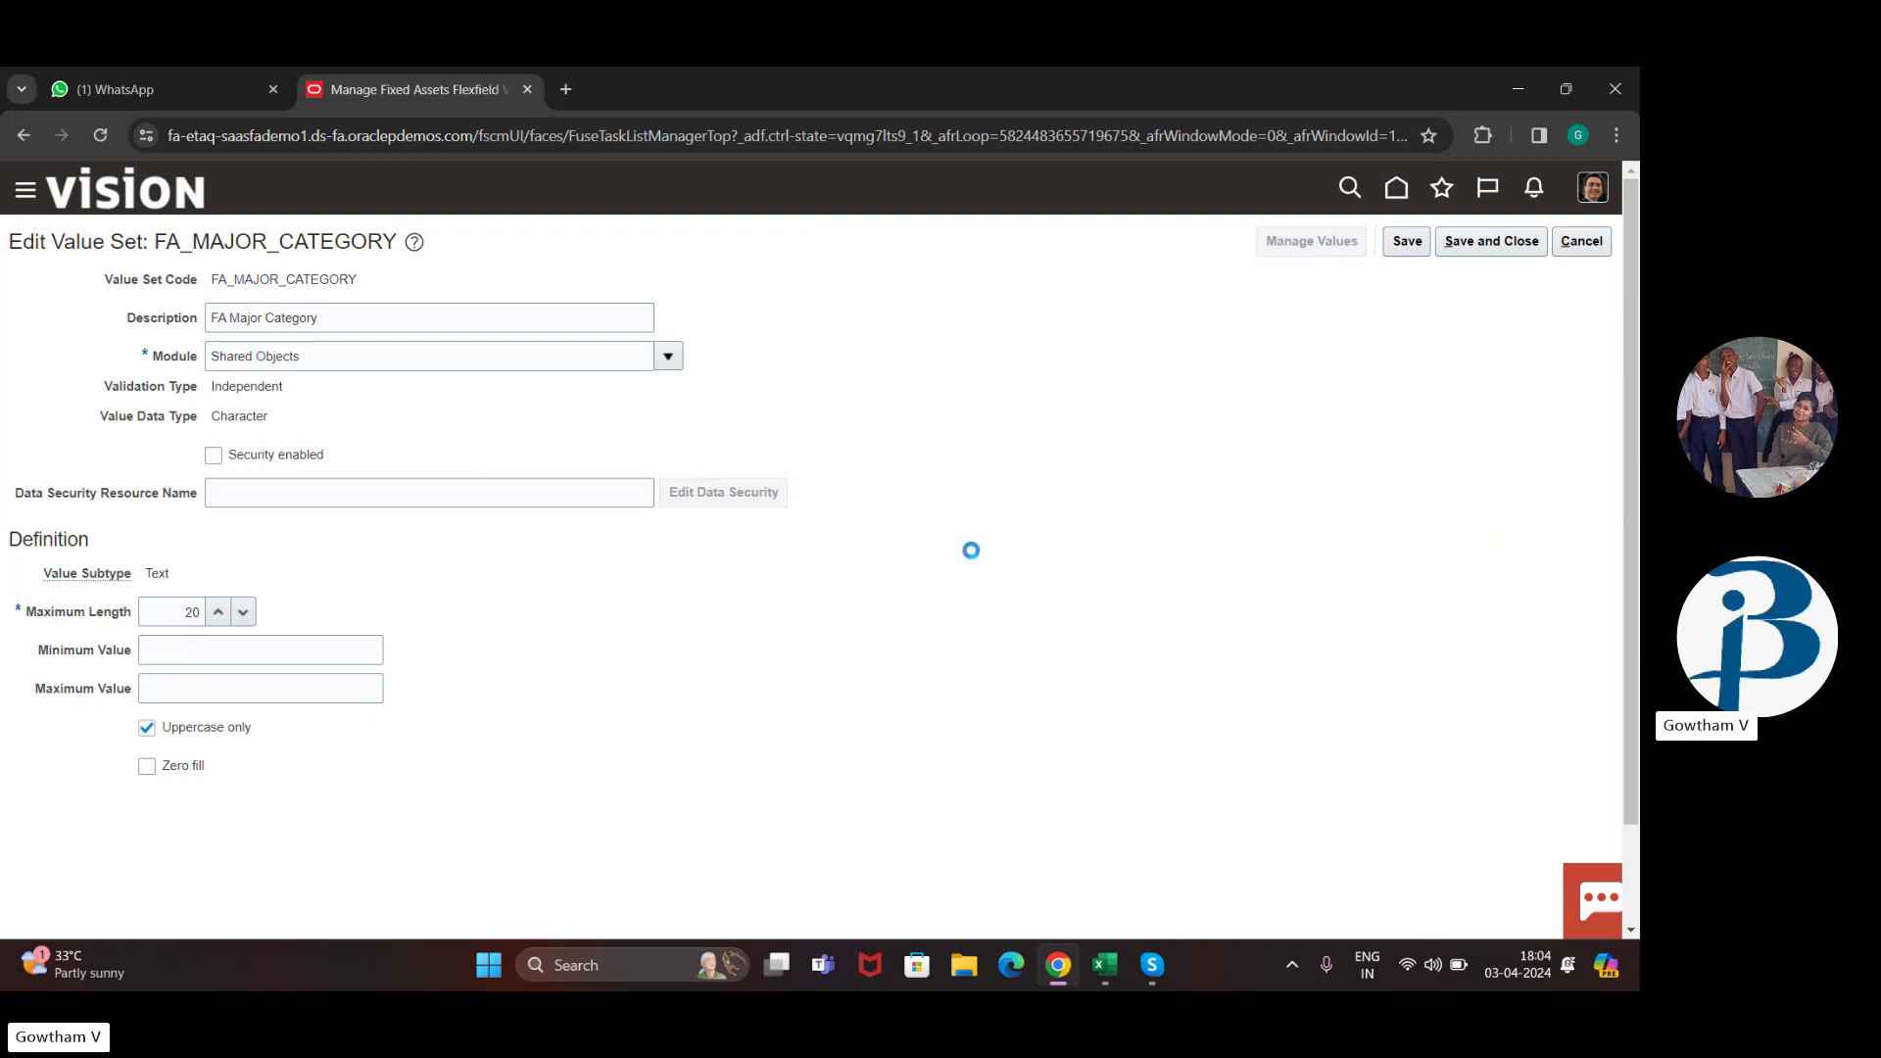
{"action": "scroll", "coordinate": [971, 551], "scroll_direction": "down", "scroll_amount": 1}
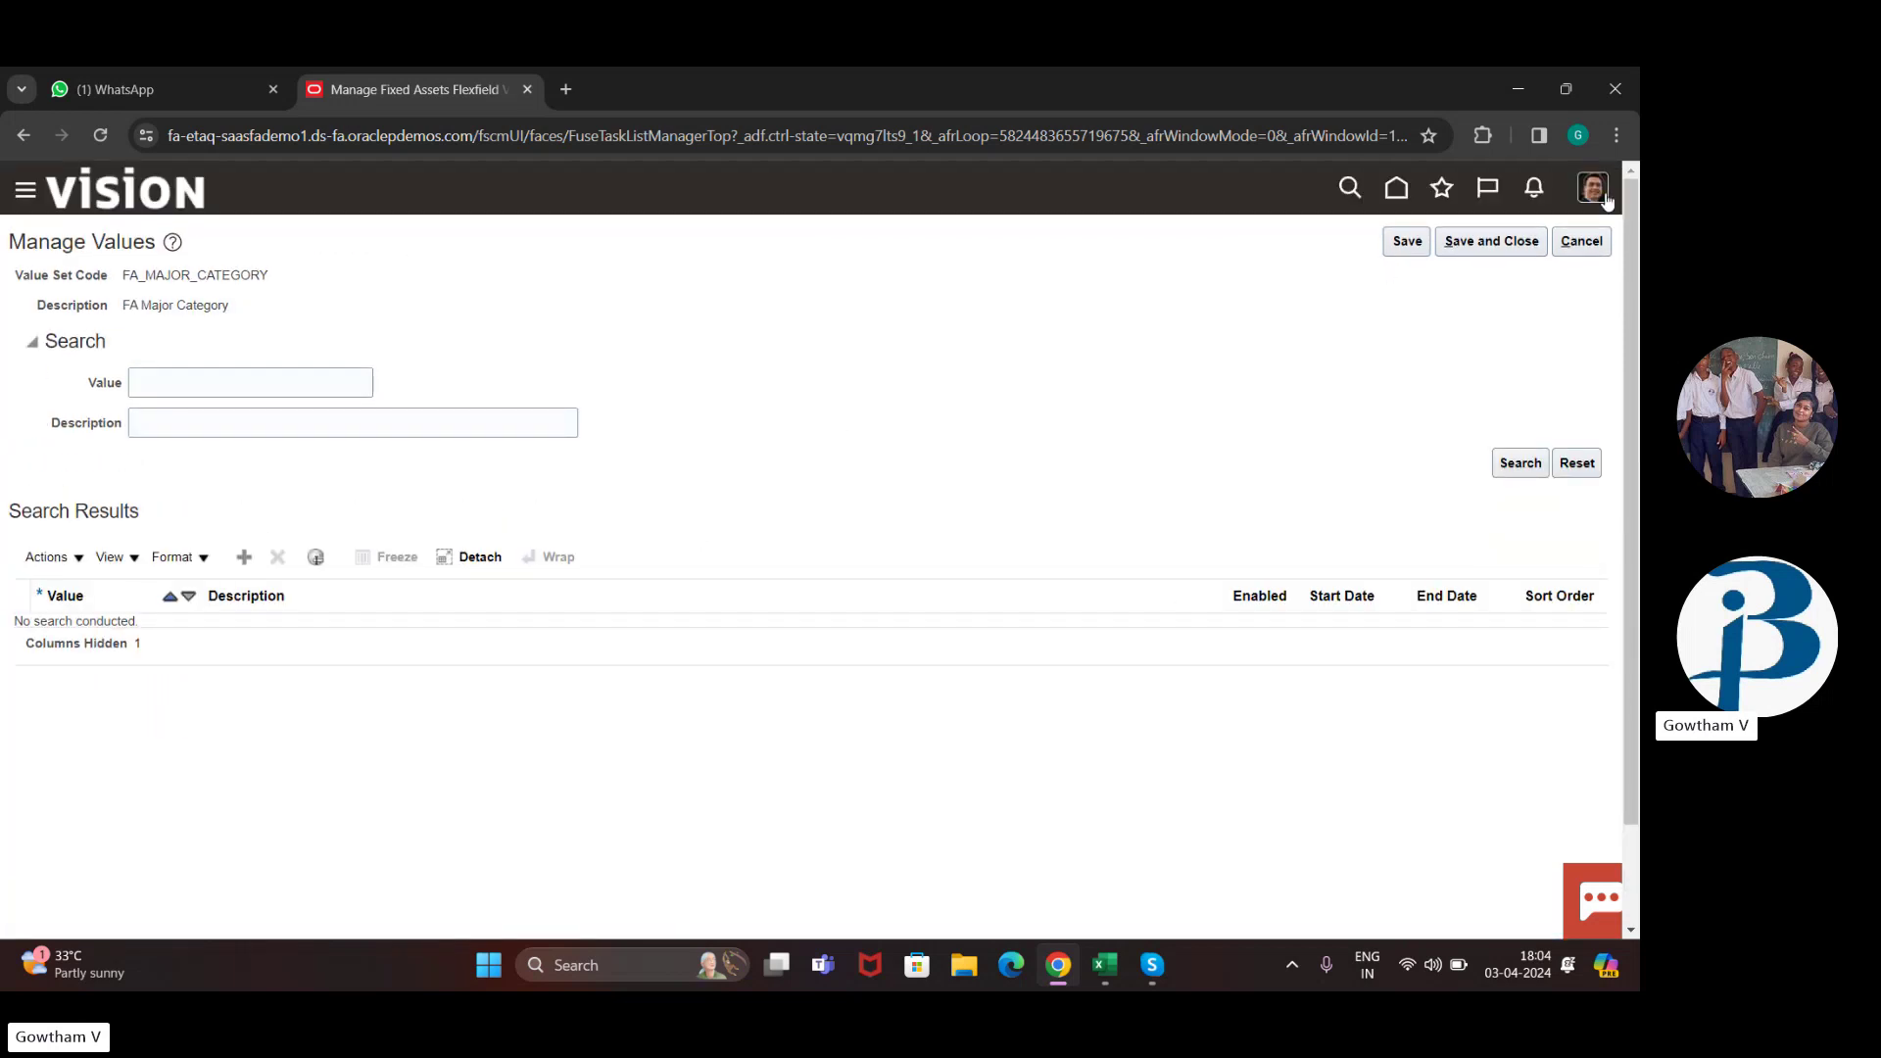
{"action": "left_click", "coordinate": [1582, 239]}
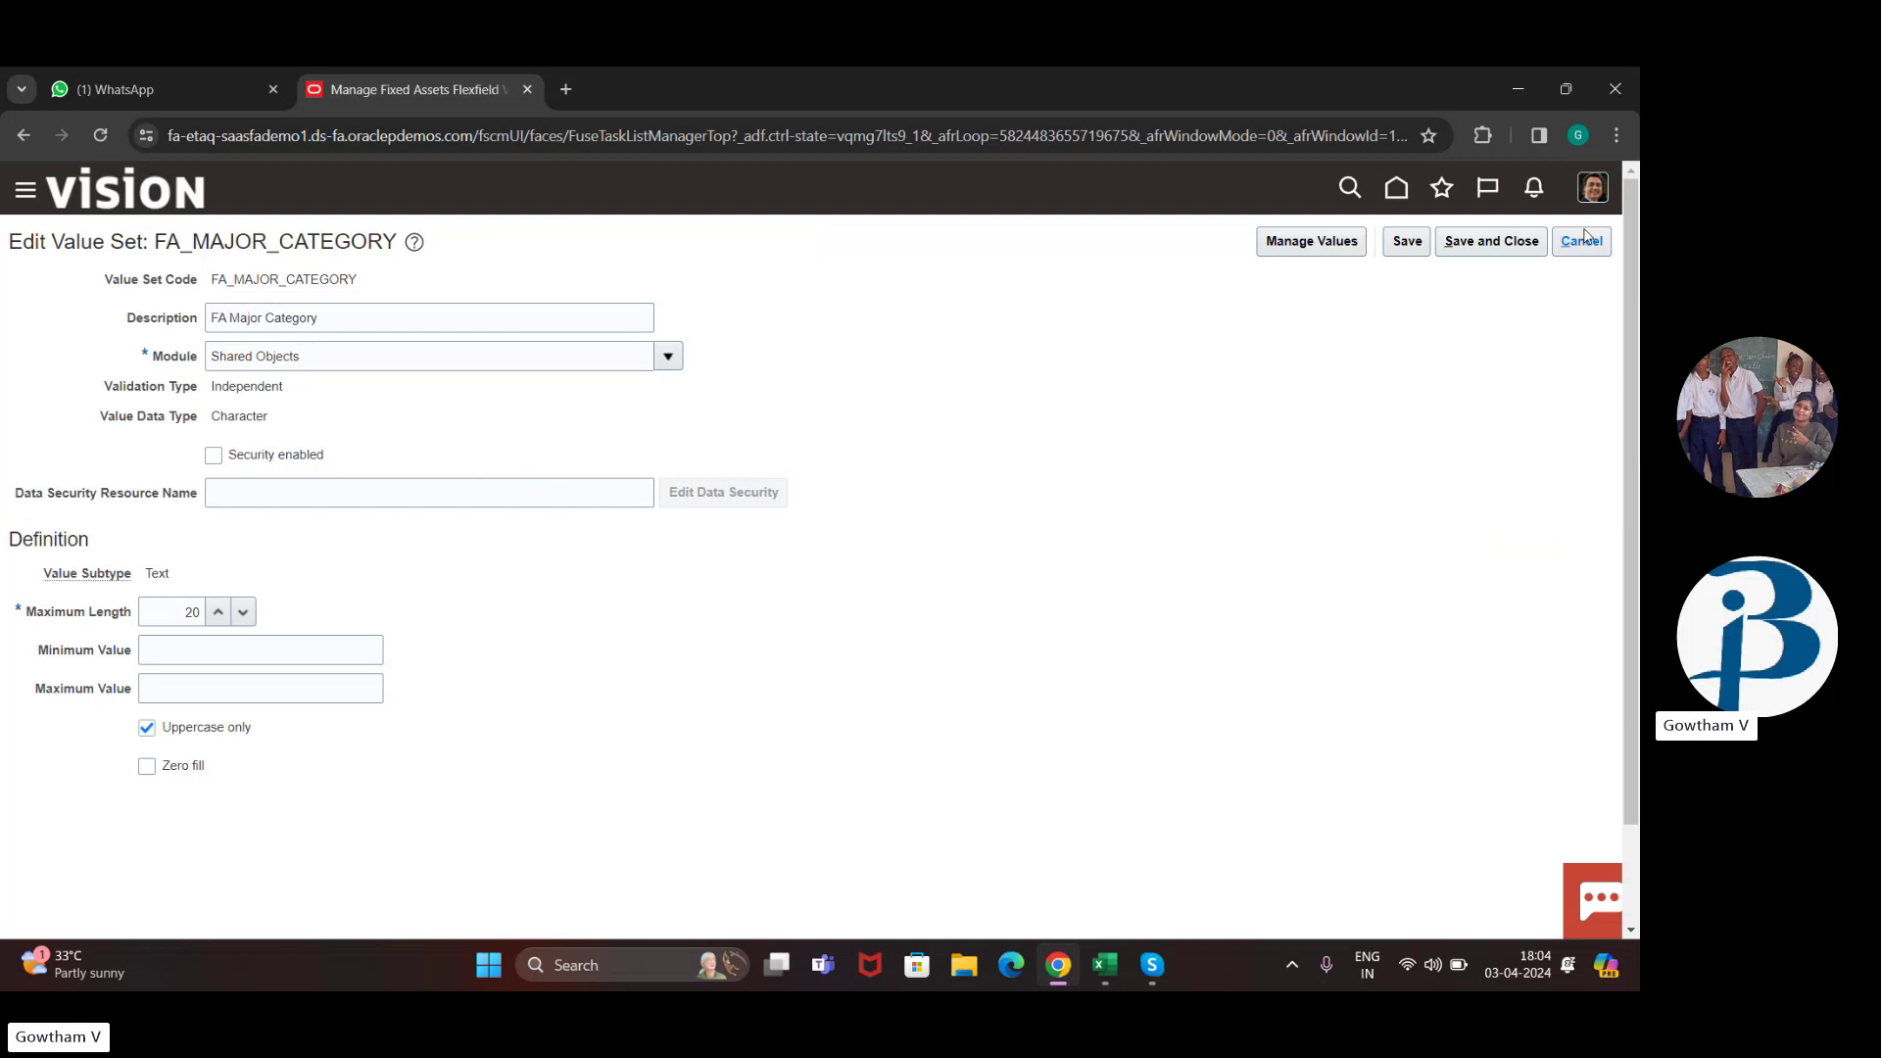
{"action": "left_click", "coordinate": [1582, 239]}
Step: Open the FA_MINOR_CATEGORY value set for editing and examine its validation type, definition and independent value set
{"action": "scroll", "coordinate": [863, 571], "scroll_direction": "down", "scroll_amount": 3}
{"action": "left_click", "coordinate": [330, 704]}
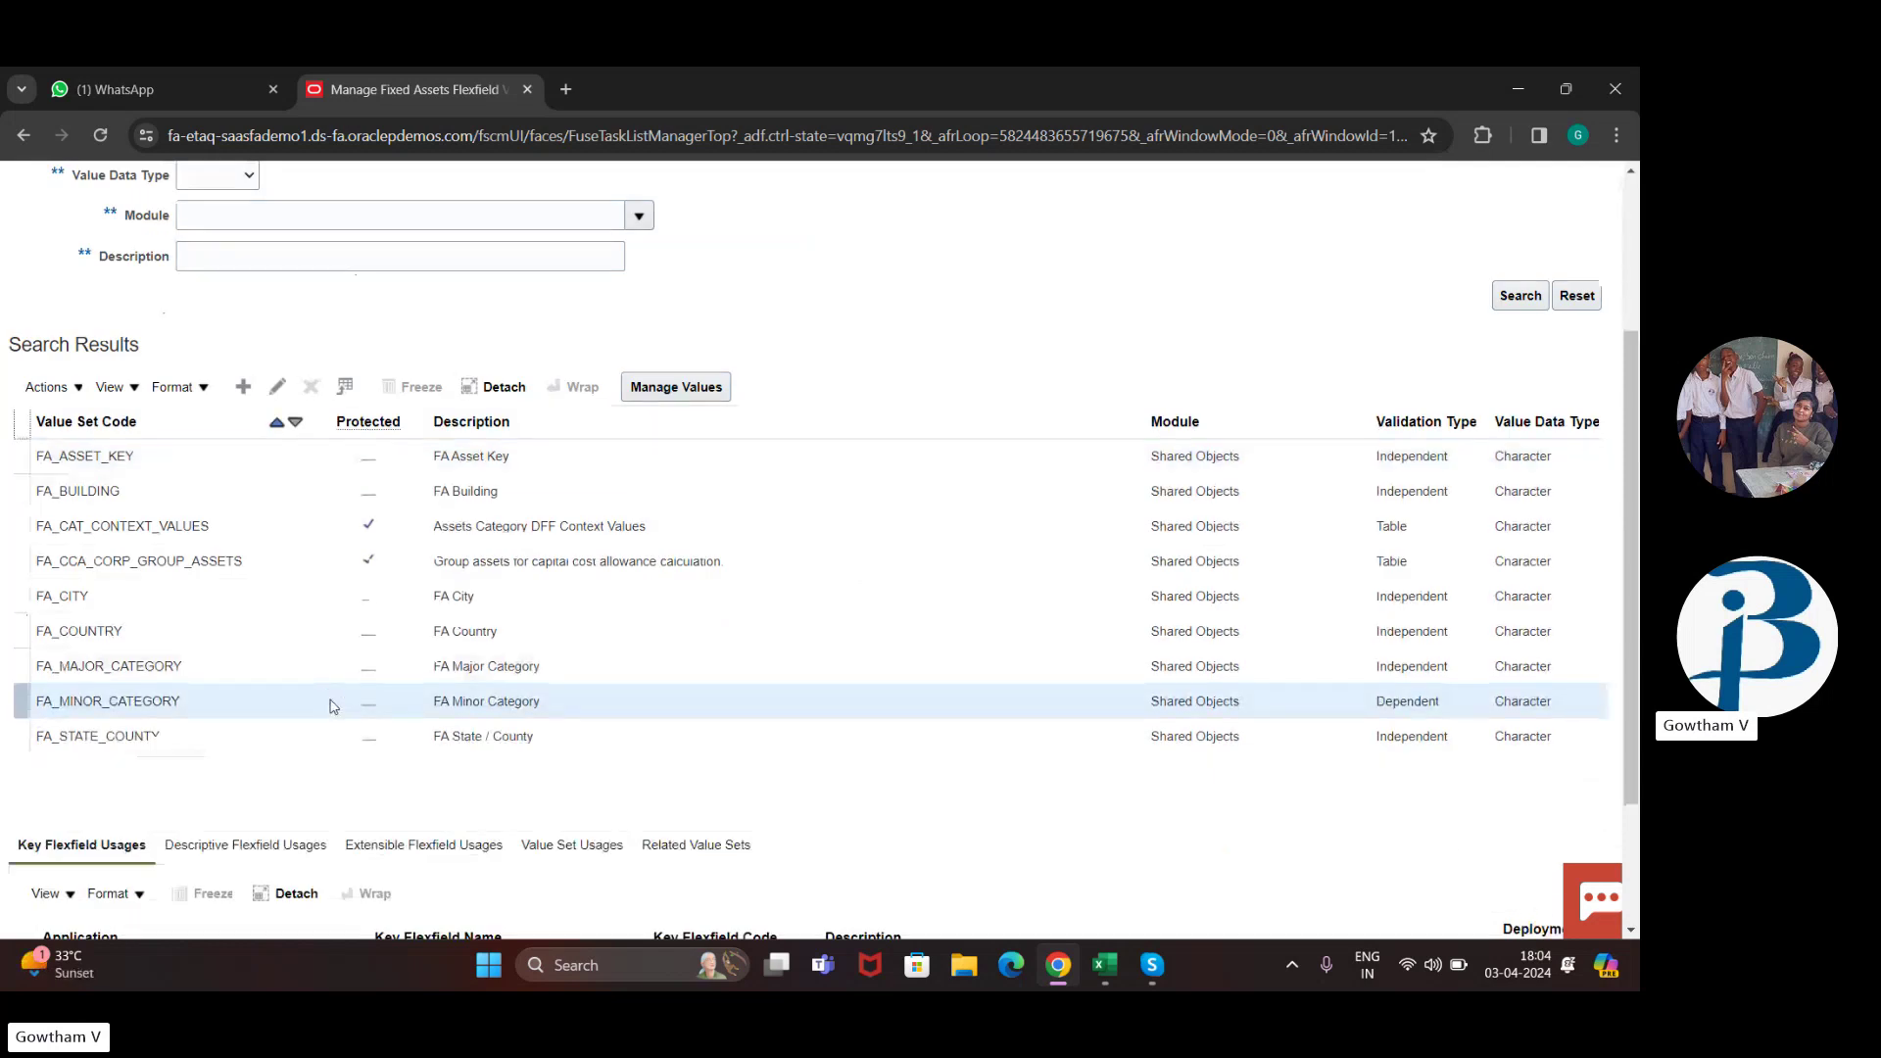
{"action": "left_click", "coordinate": [277, 386]}
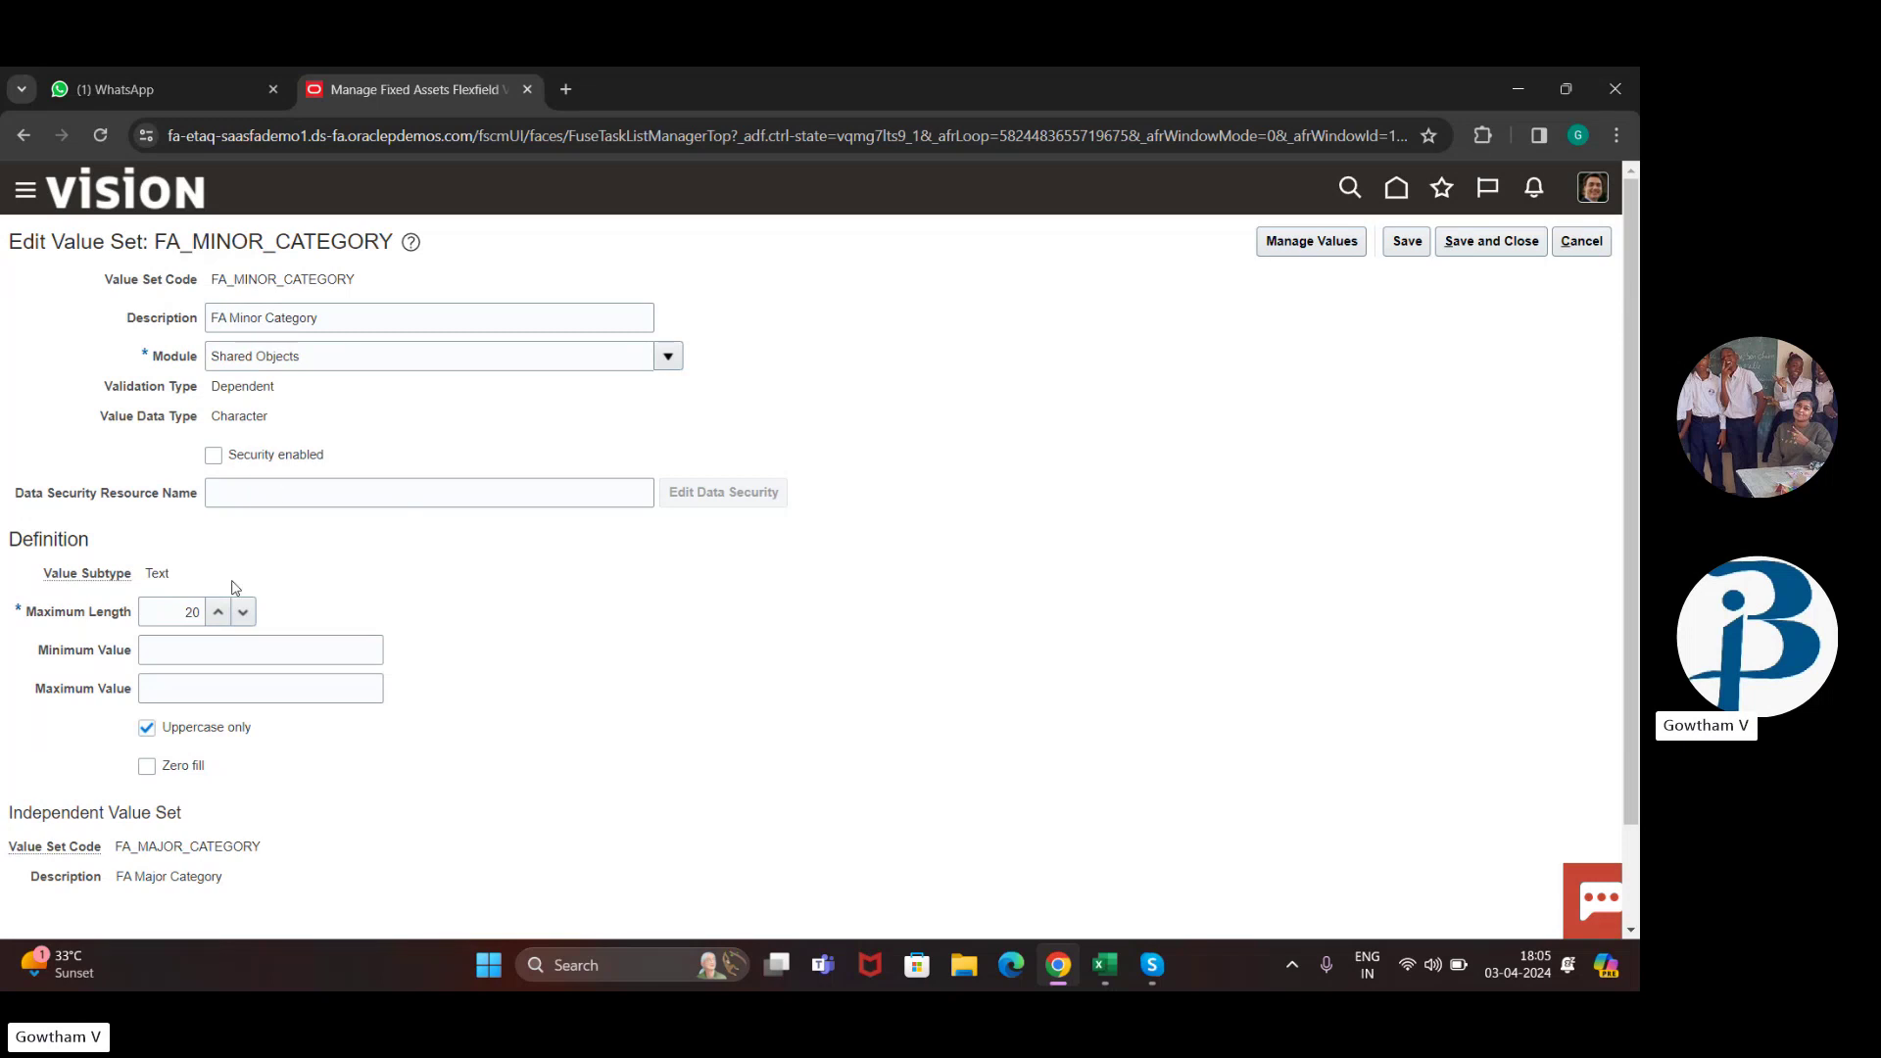
{"action": "scroll", "coordinate": [235, 588], "scroll_direction": "down", "scroll_amount": 2}
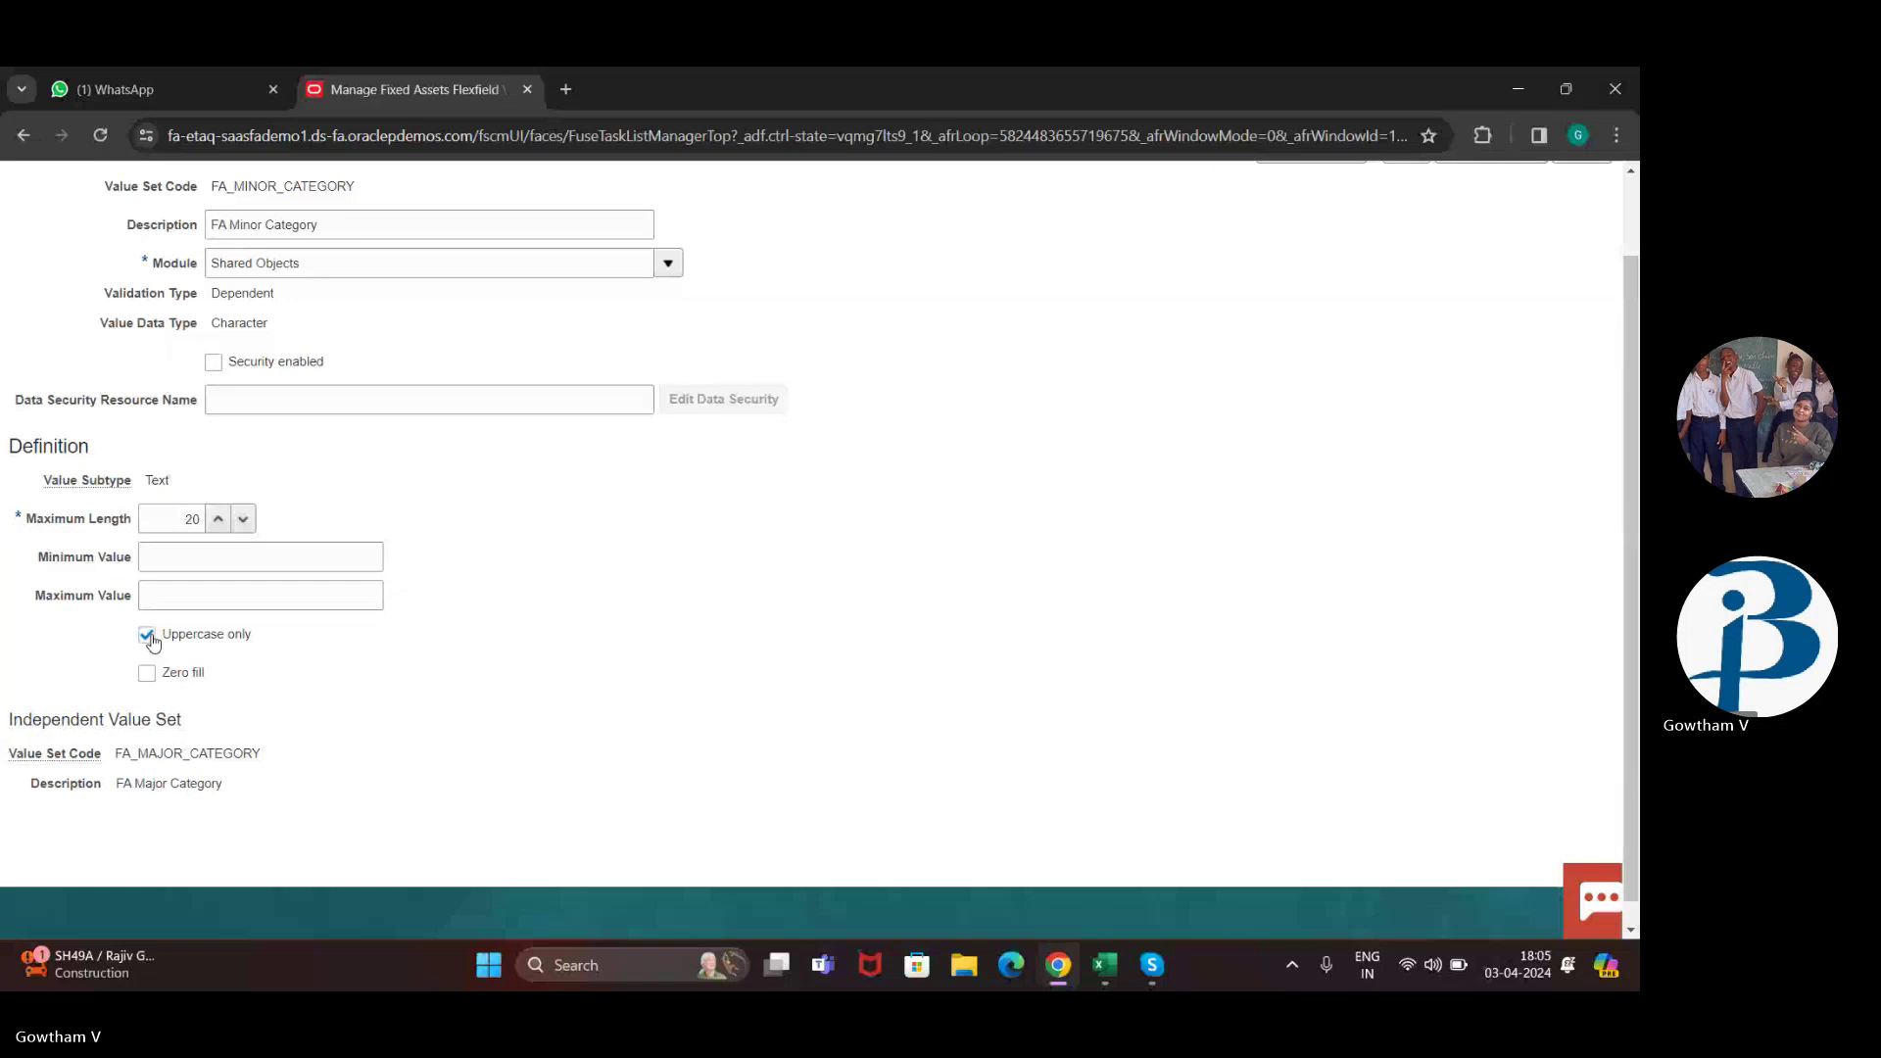
{"action": "scroll", "coordinate": [929, 618], "scroll_direction": "down", "scroll_amount": 1}
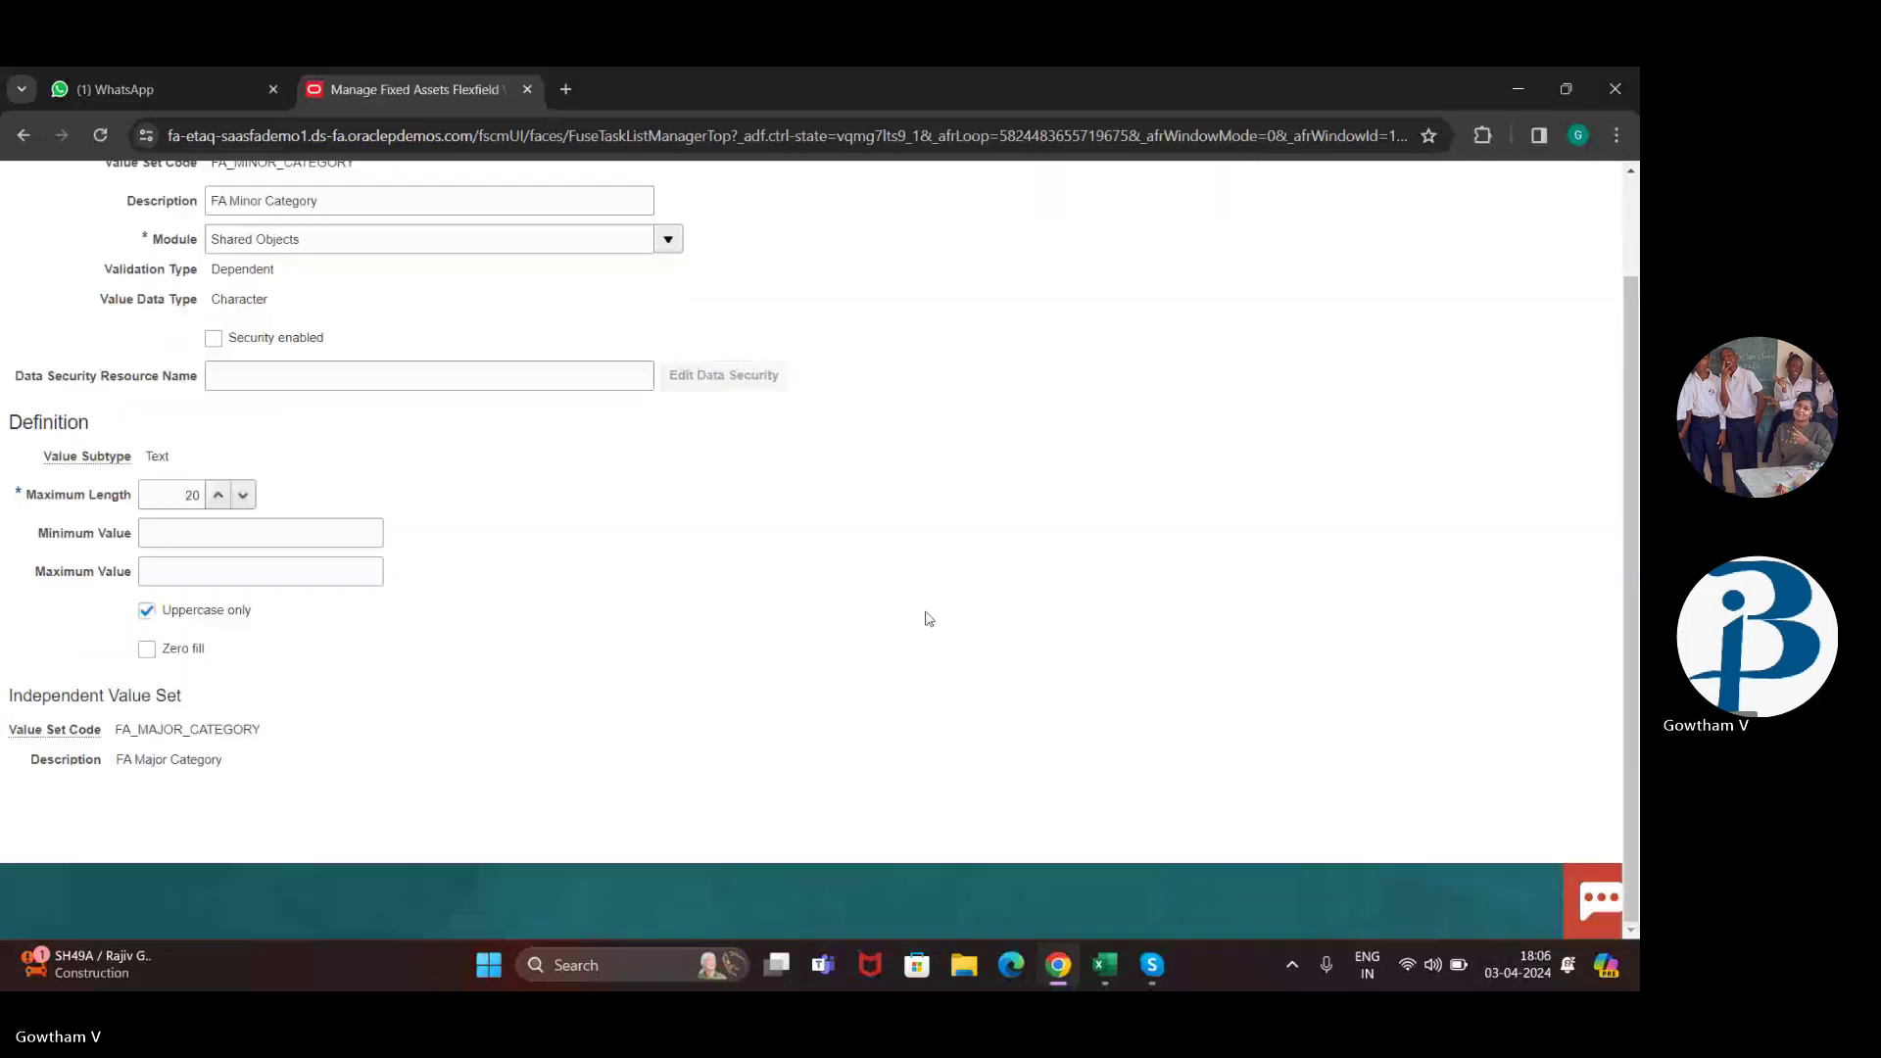
{"action": "scroll", "coordinate": [929, 618], "scroll_direction": "up", "scroll_amount": 2}
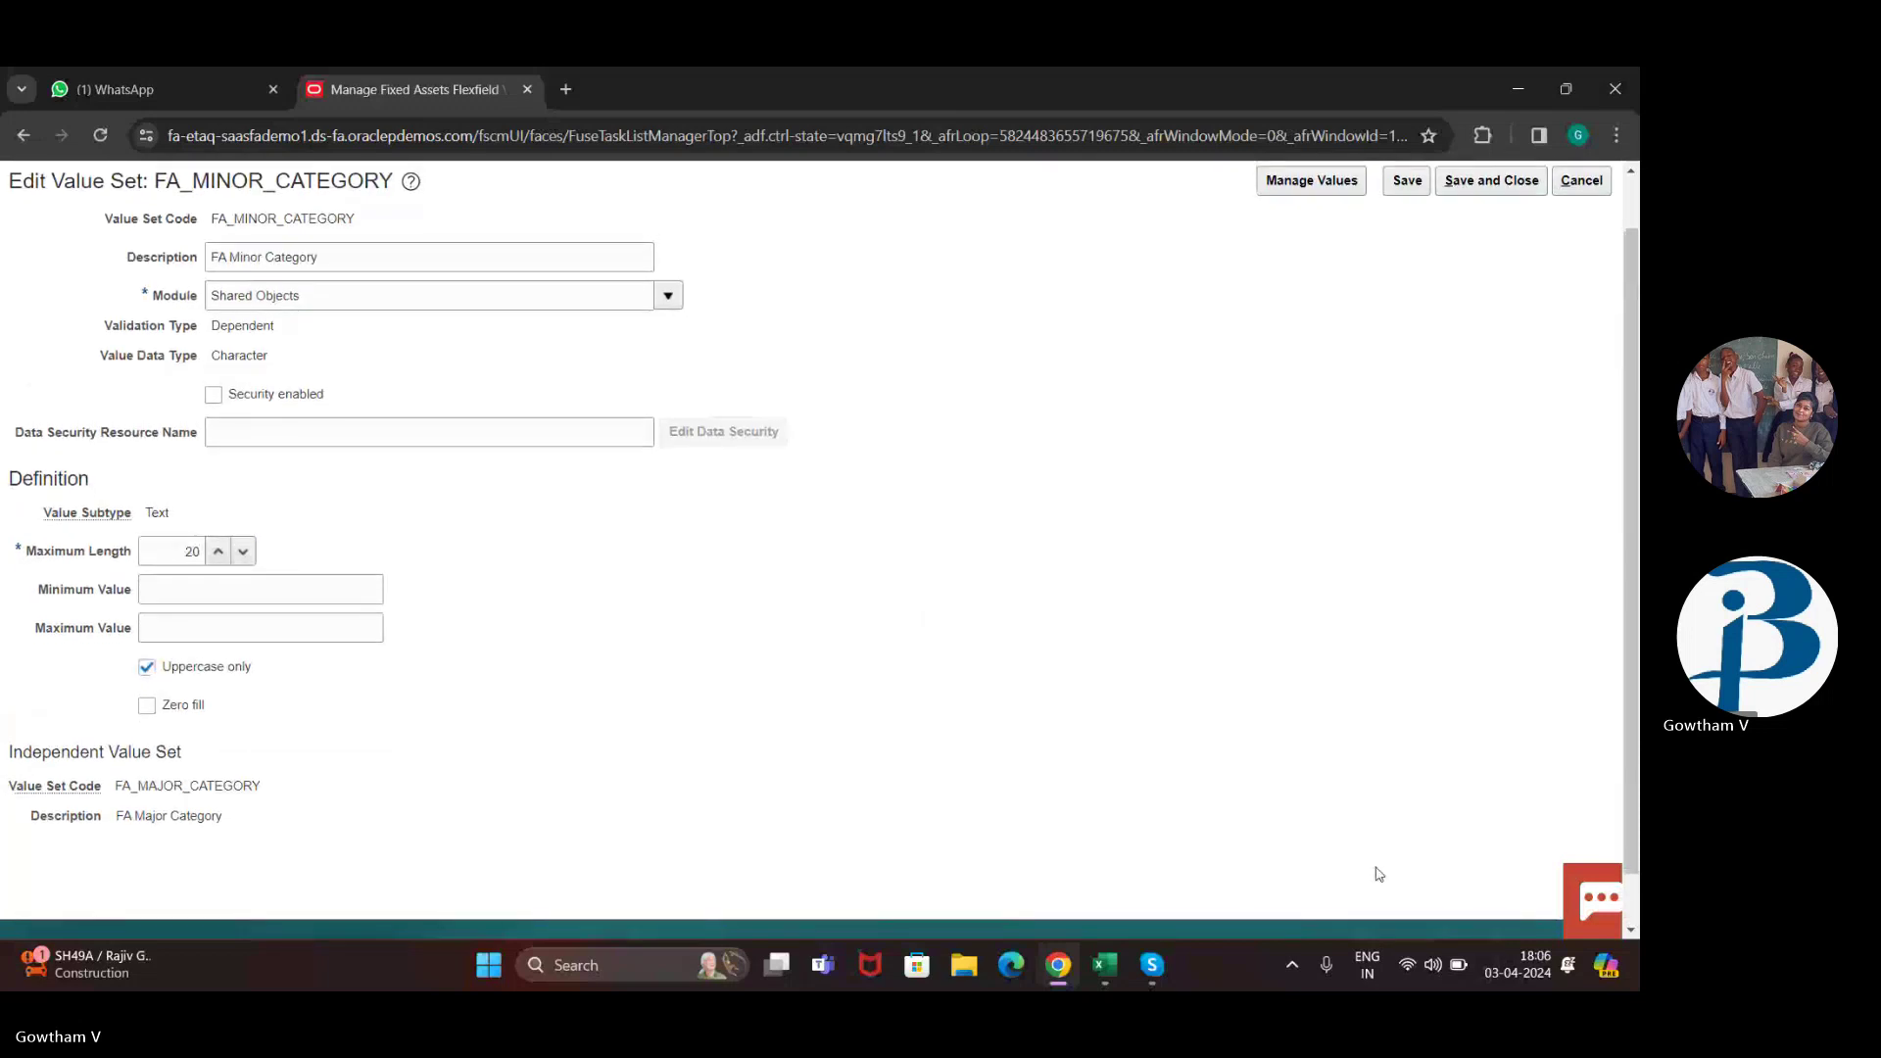
Step: Switch to Skype to check the call window, and return to the FA_MINOR_CATEGORY value set in the browser
{"action": "left_click", "coordinate": [1140, 966]}
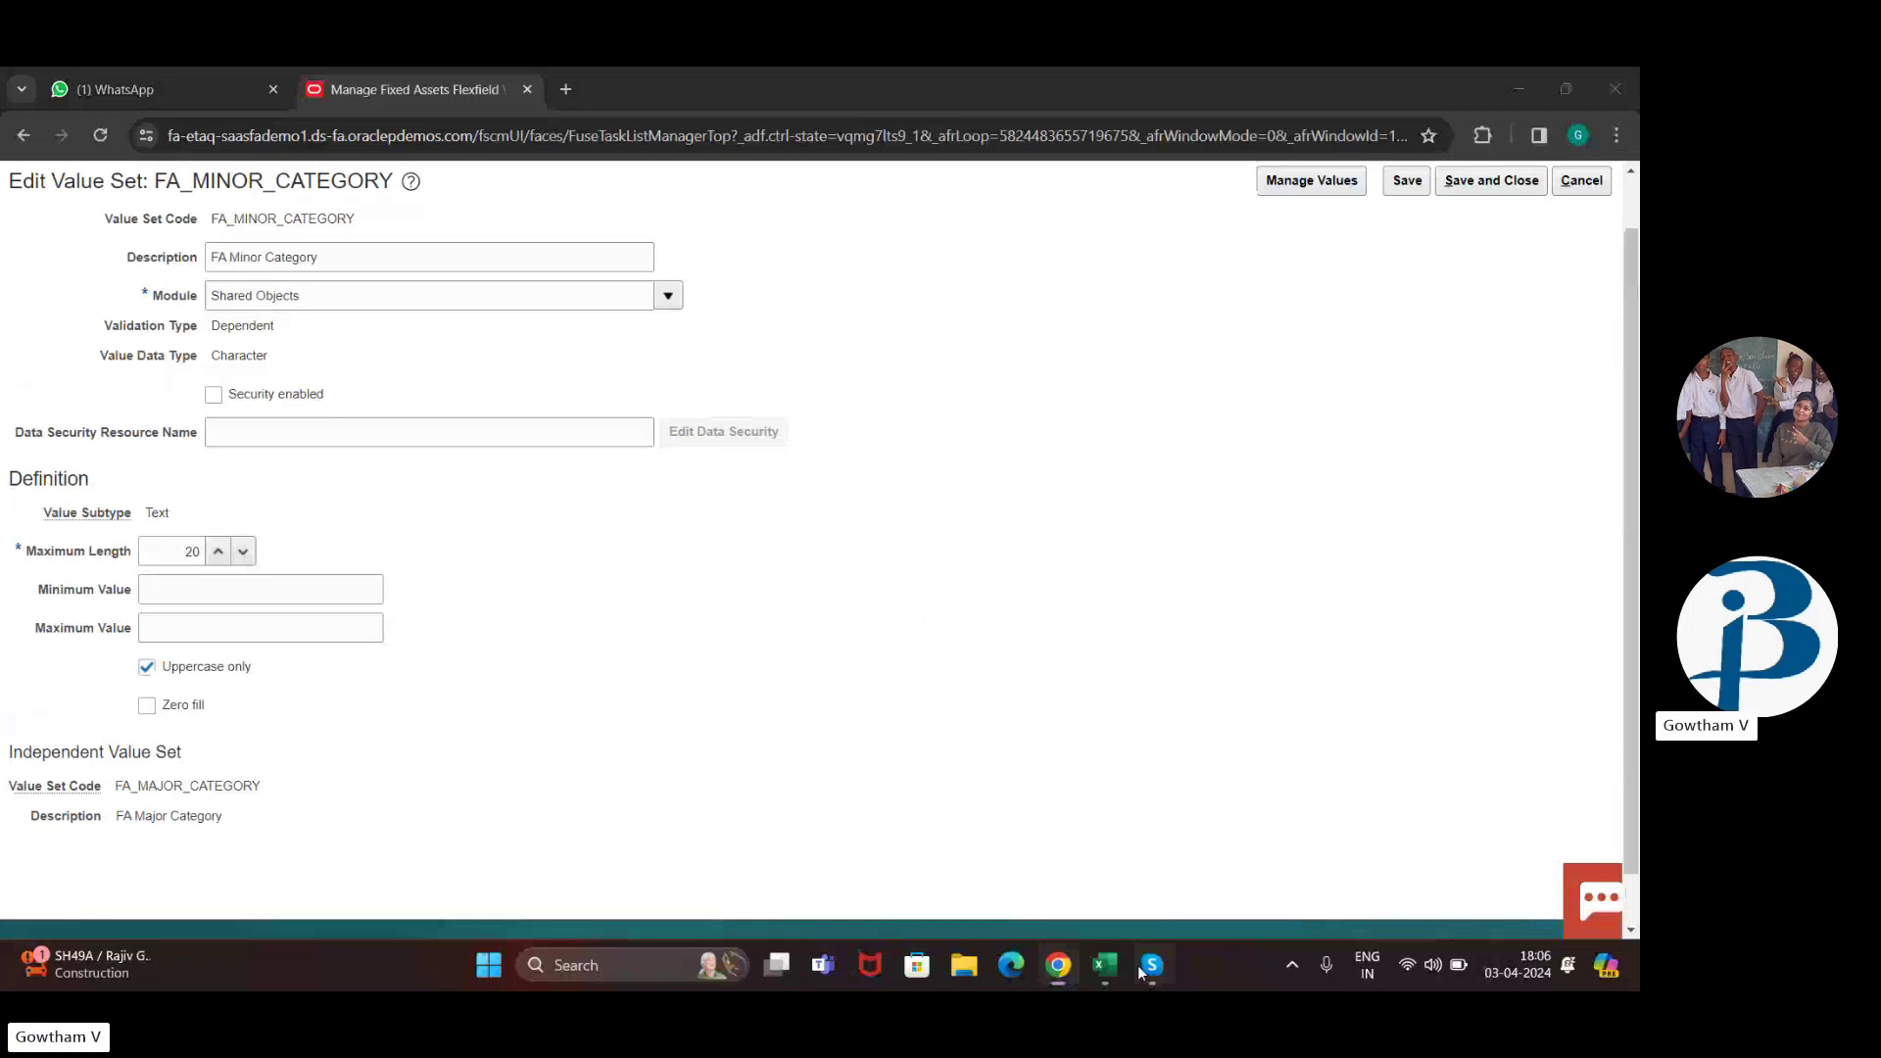
{"action": "left_click", "coordinate": [1137, 966]}
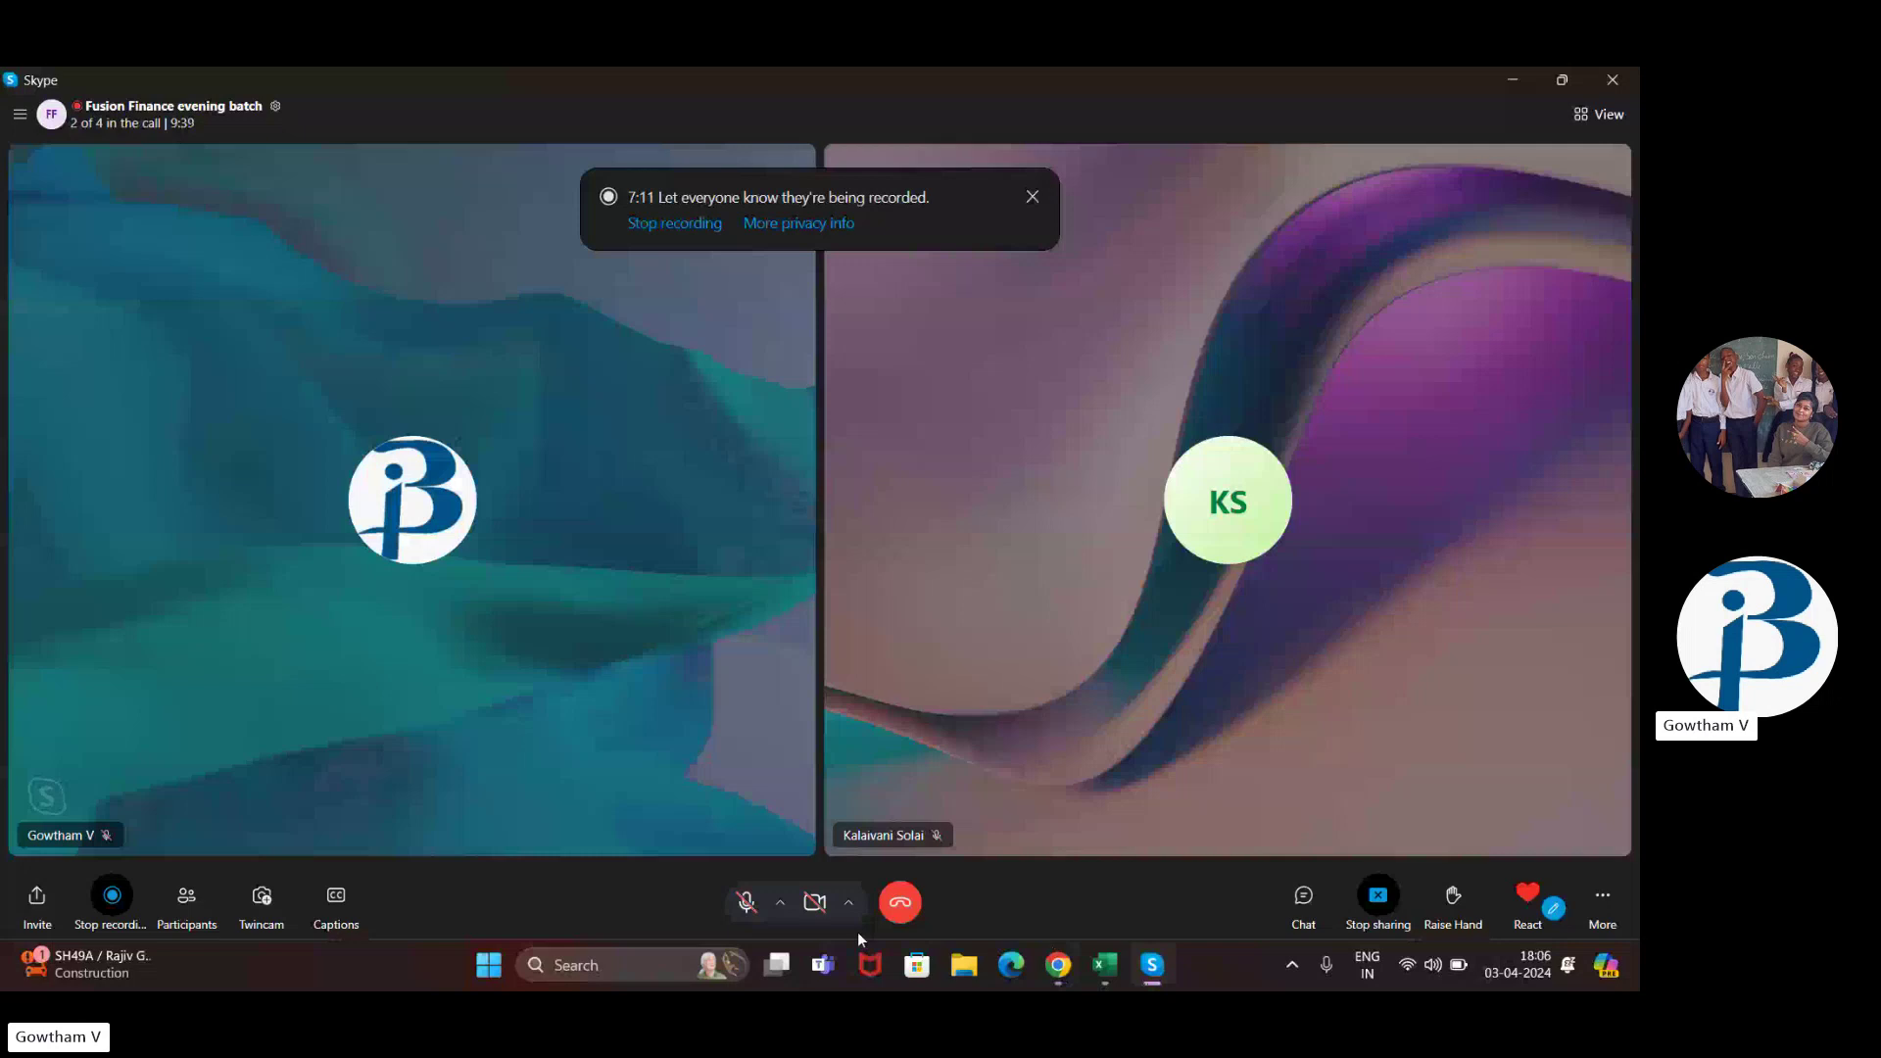
{"action": "key", "text": "alt+Tab"}
Step: Highlight the independent value set code of FA_MINOR_CATEGORY, and leave the value sets without changes to the Fixed Assets task list
{"action": "left_click_drag", "start_coordinate": [103, 785], "coordinate": [242, 786]}
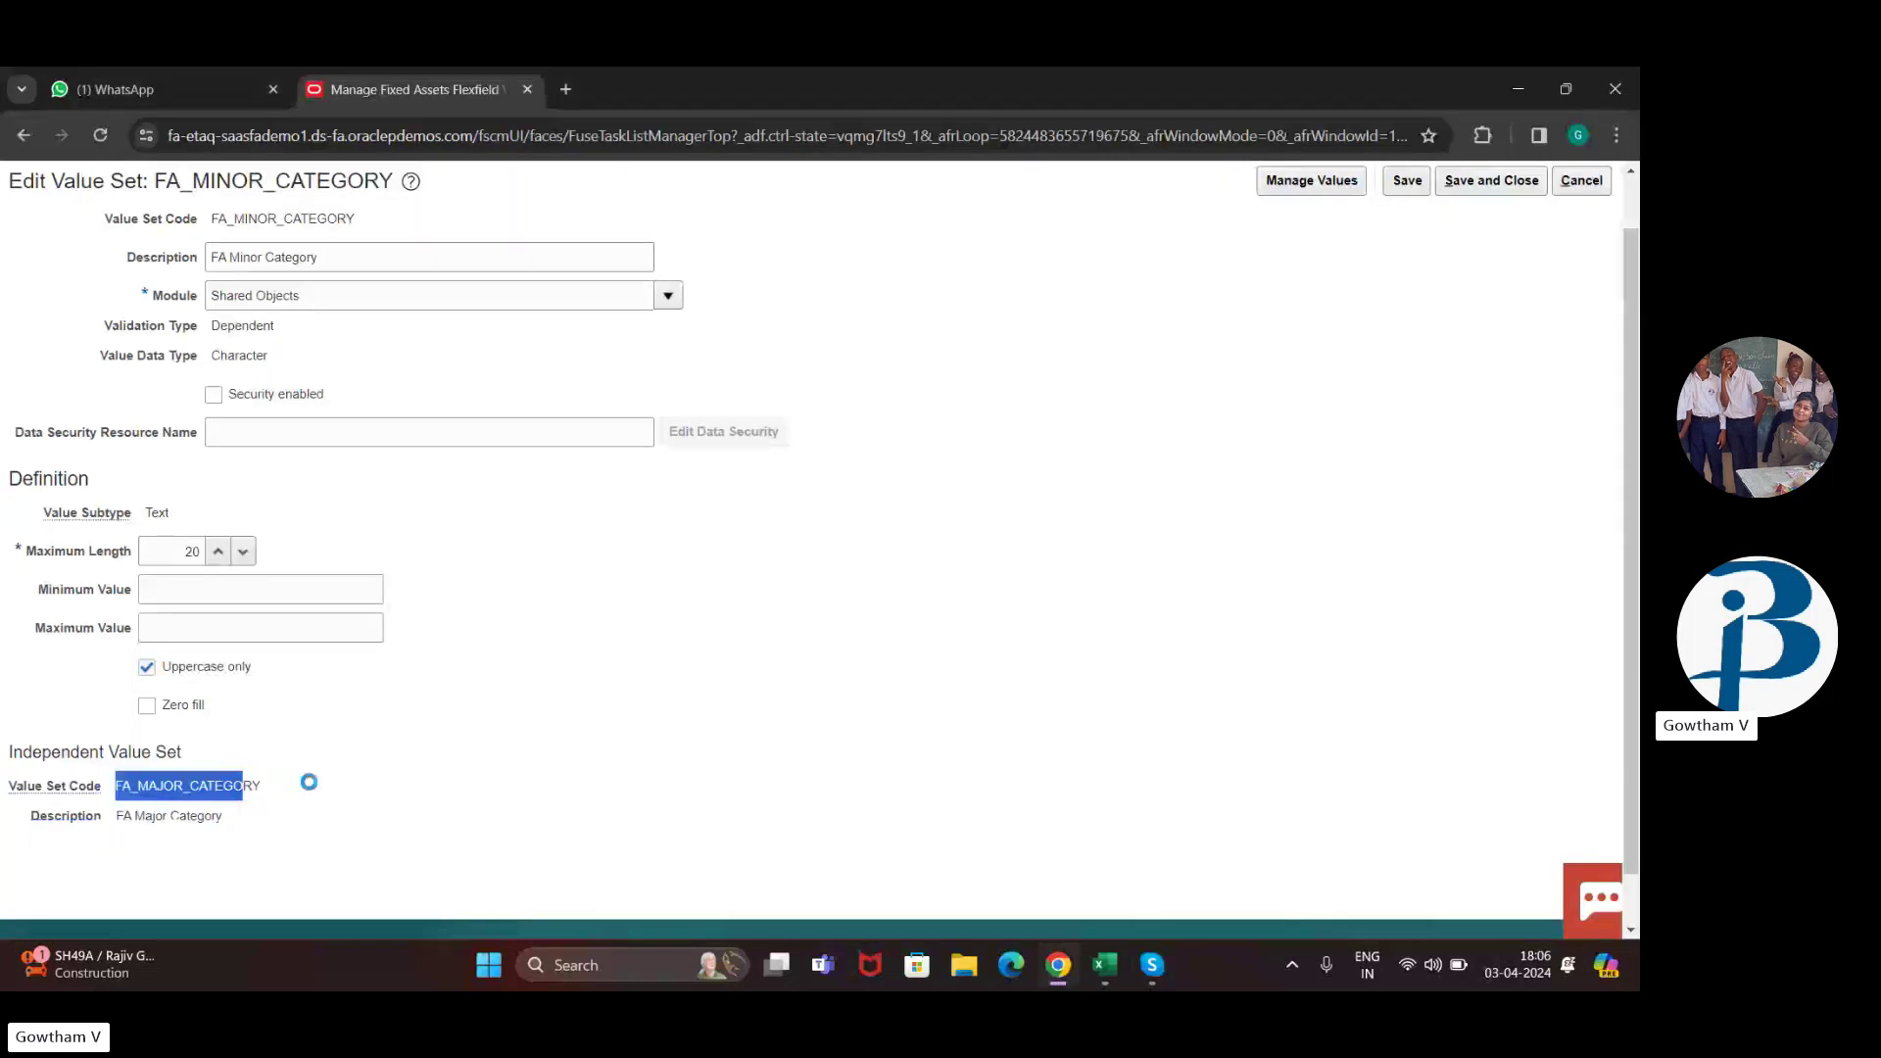
{"action": "left_click", "coordinate": [309, 782]}
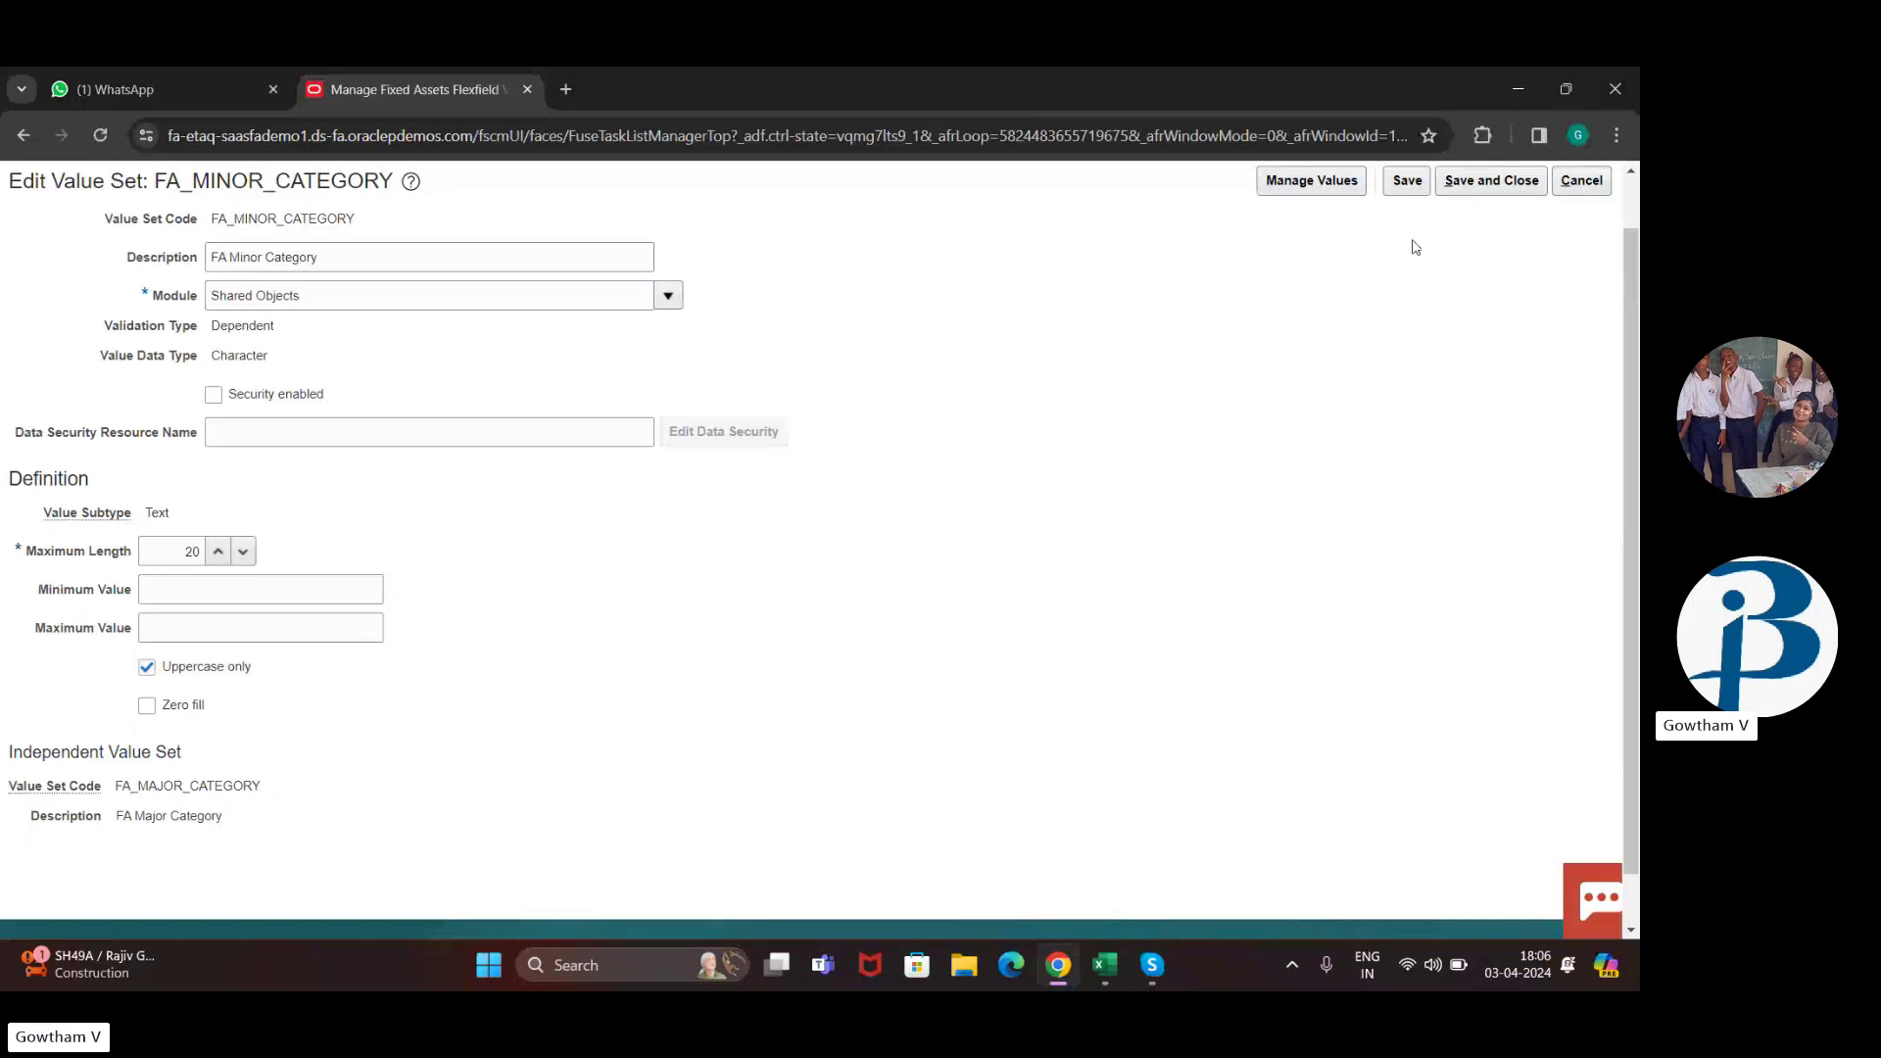
{"action": "left_click", "coordinate": [1589, 179]}
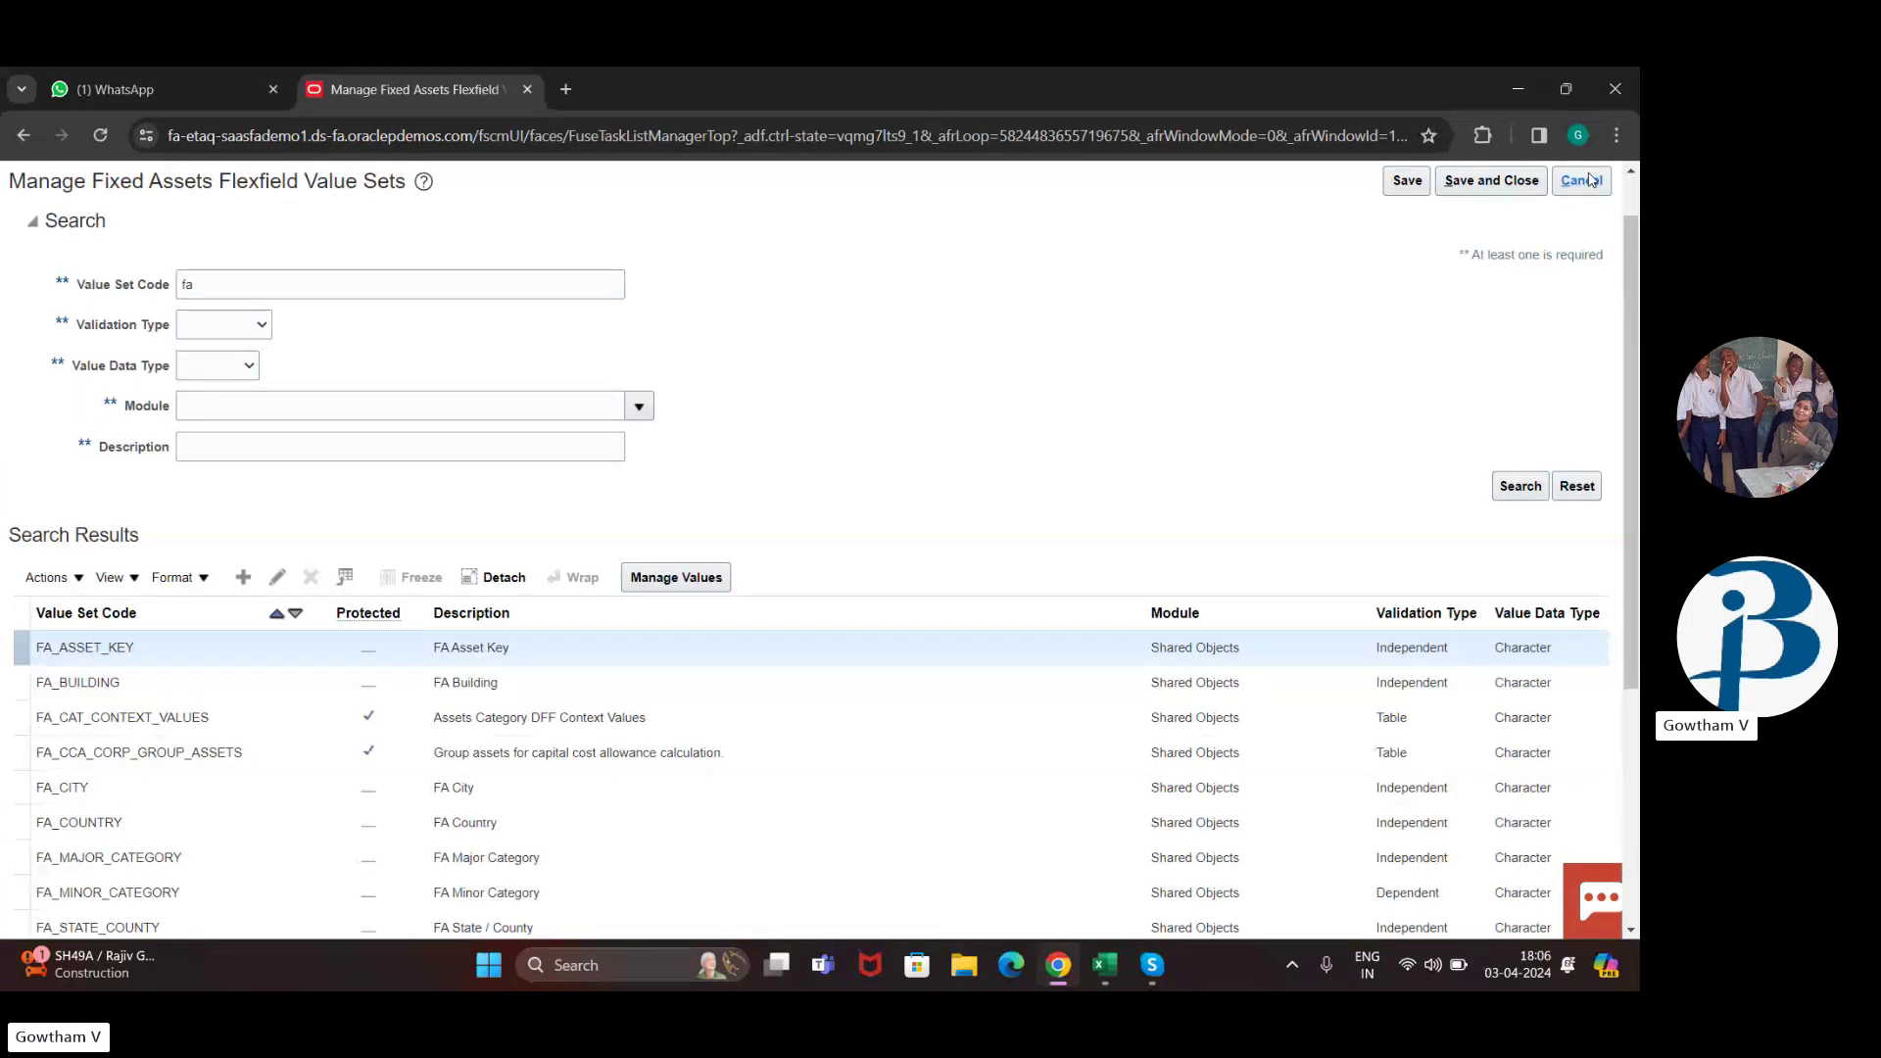
{"action": "left_click", "coordinate": [1586, 183]}
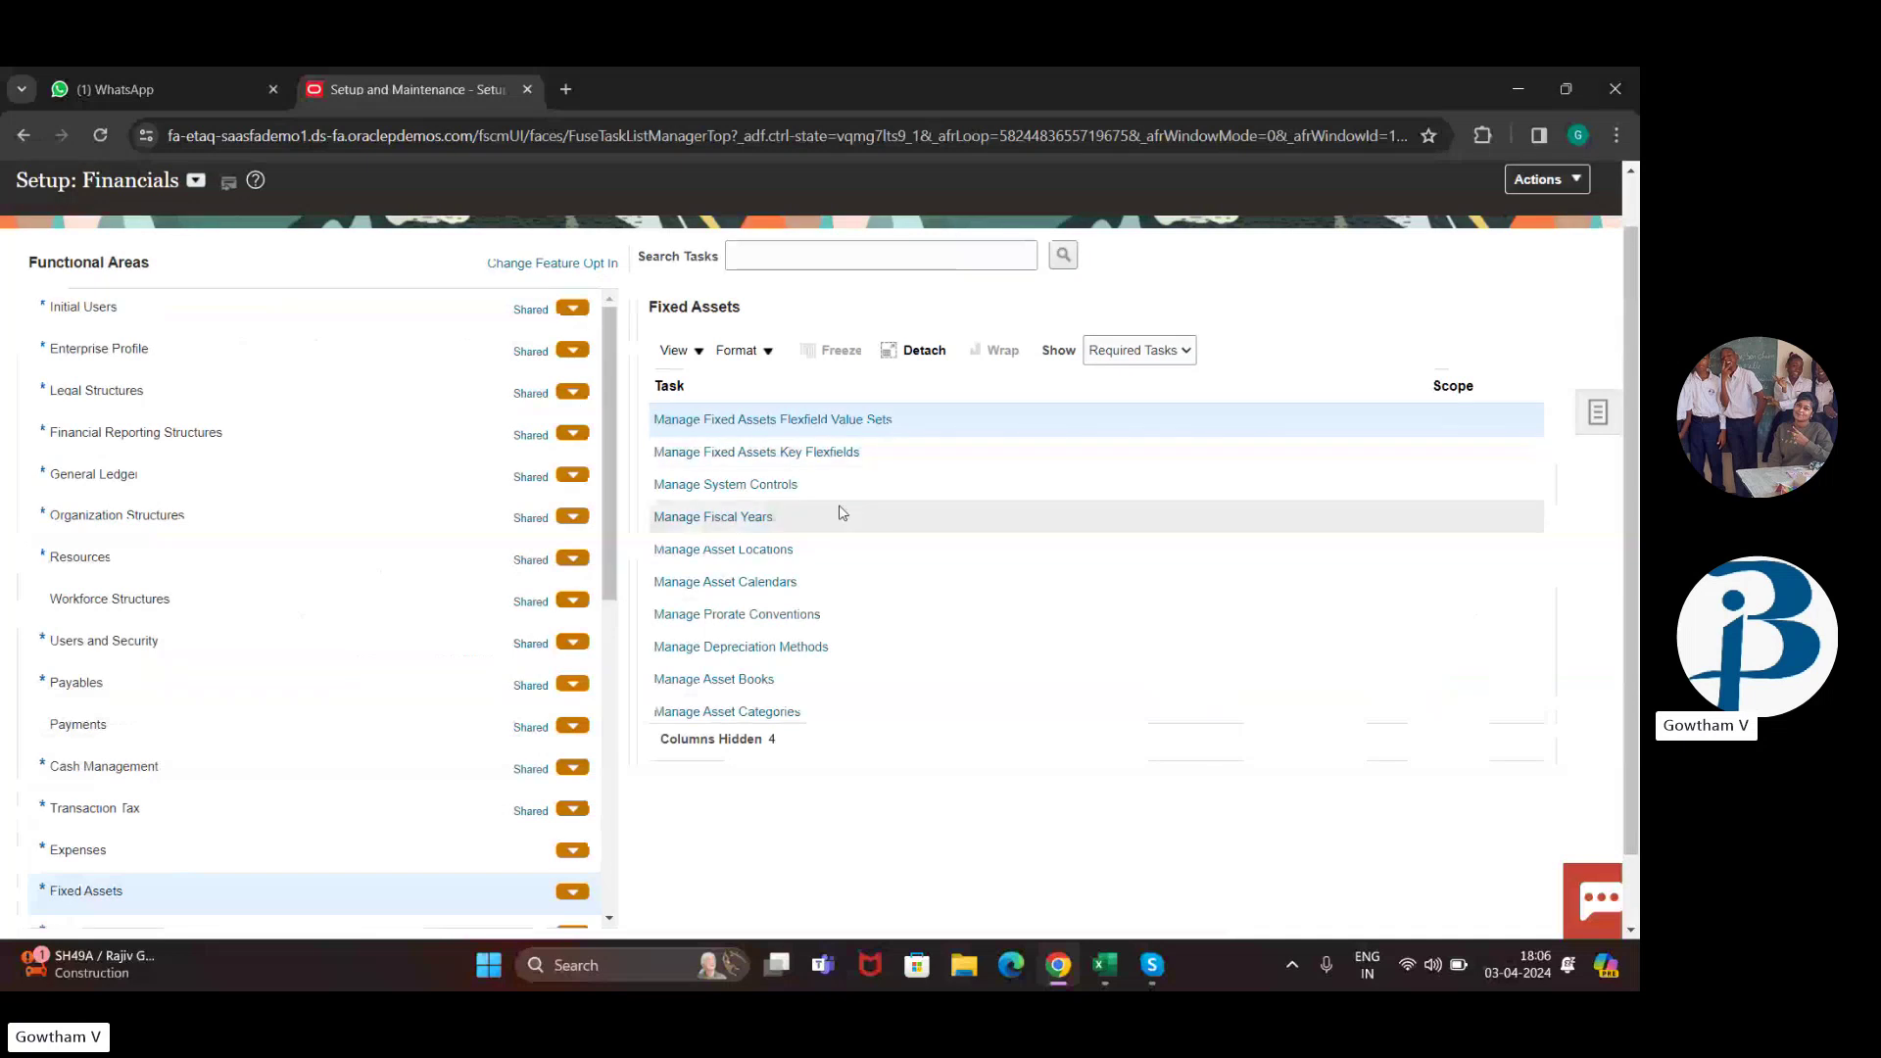
Step: Open Manage System Controls and examine the enterprise name, oldest date placed in service, flexfield structures and automatic asset numbering, leaving without changes
{"action": "left_click", "coordinate": [734, 484]}
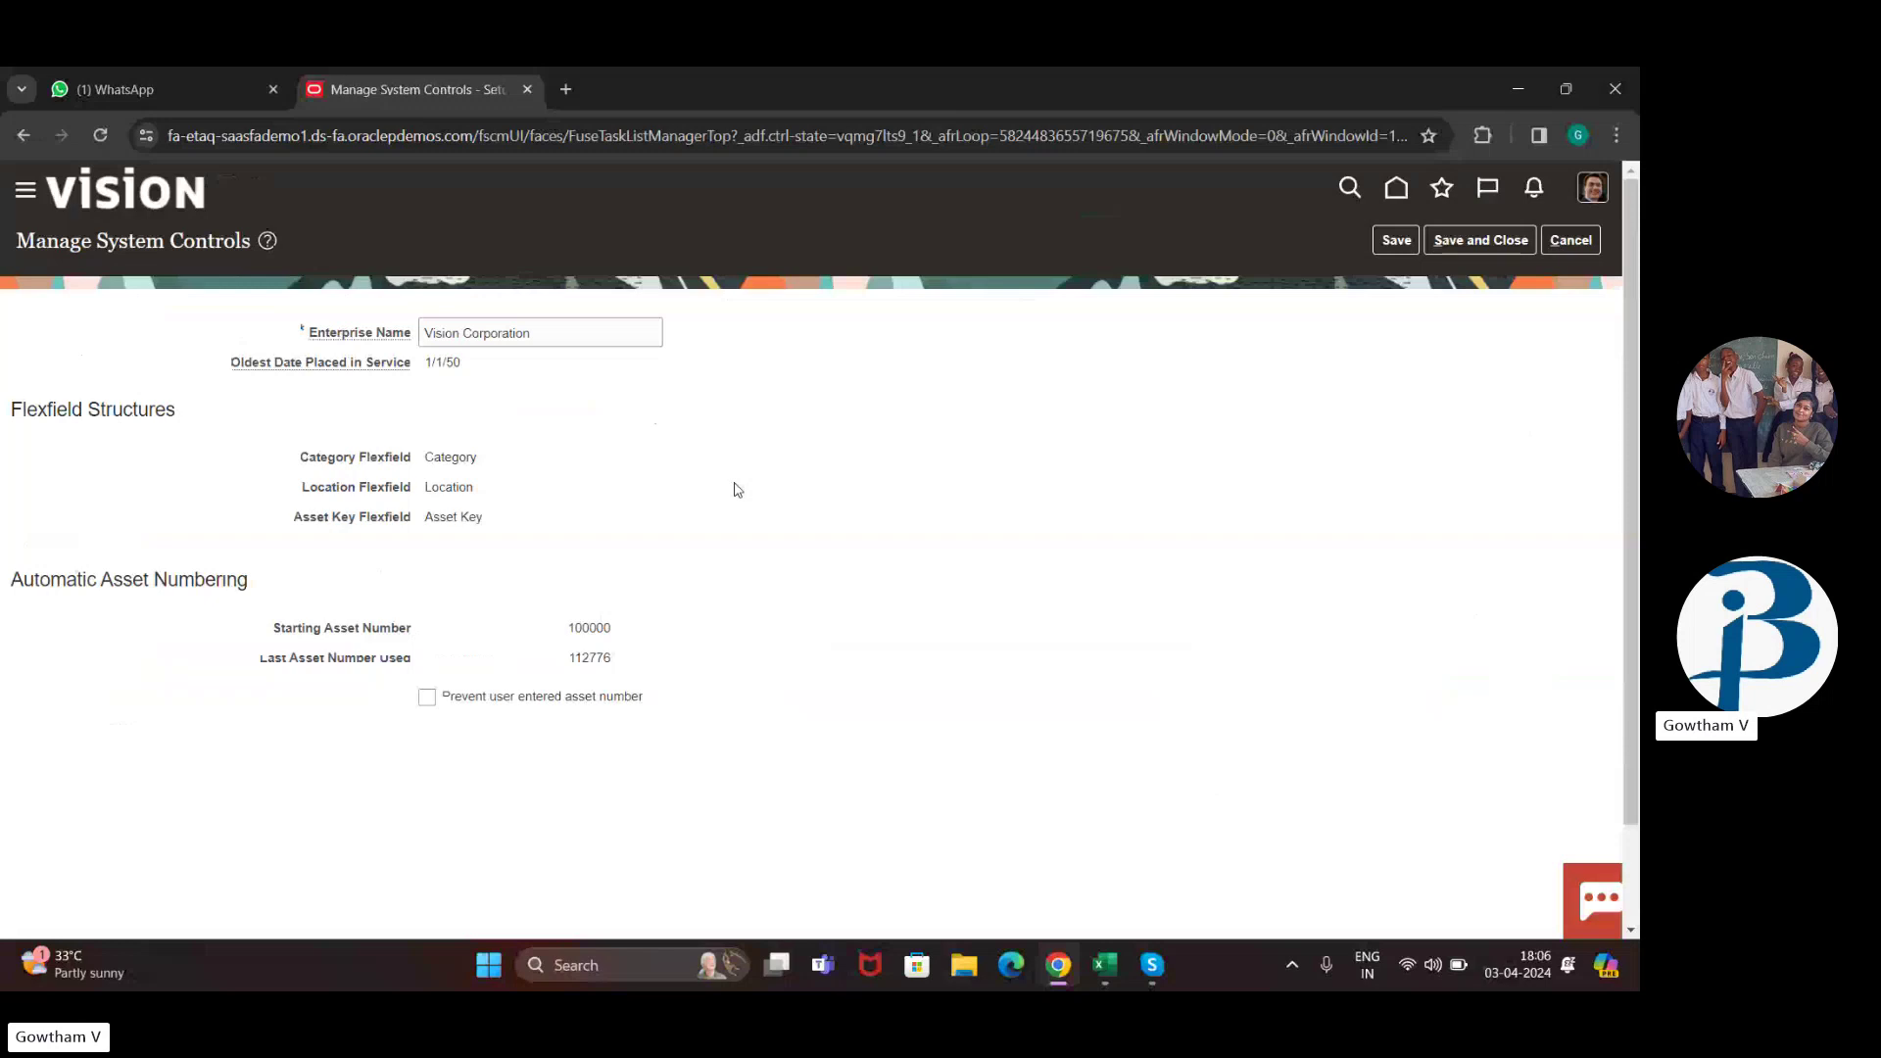
{"action": "left_click", "coordinate": [572, 334]}
{"action": "left_click", "coordinate": [572, 402]}
{"action": "left_click_drag", "start_coordinate": [433, 362], "coordinate": [555, 363]}
{"action": "left_click", "coordinate": [554, 394]}
{"action": "scroll", "coordinate": [529, 544], "scroll_direction": "down", "scroll_amount": 1}
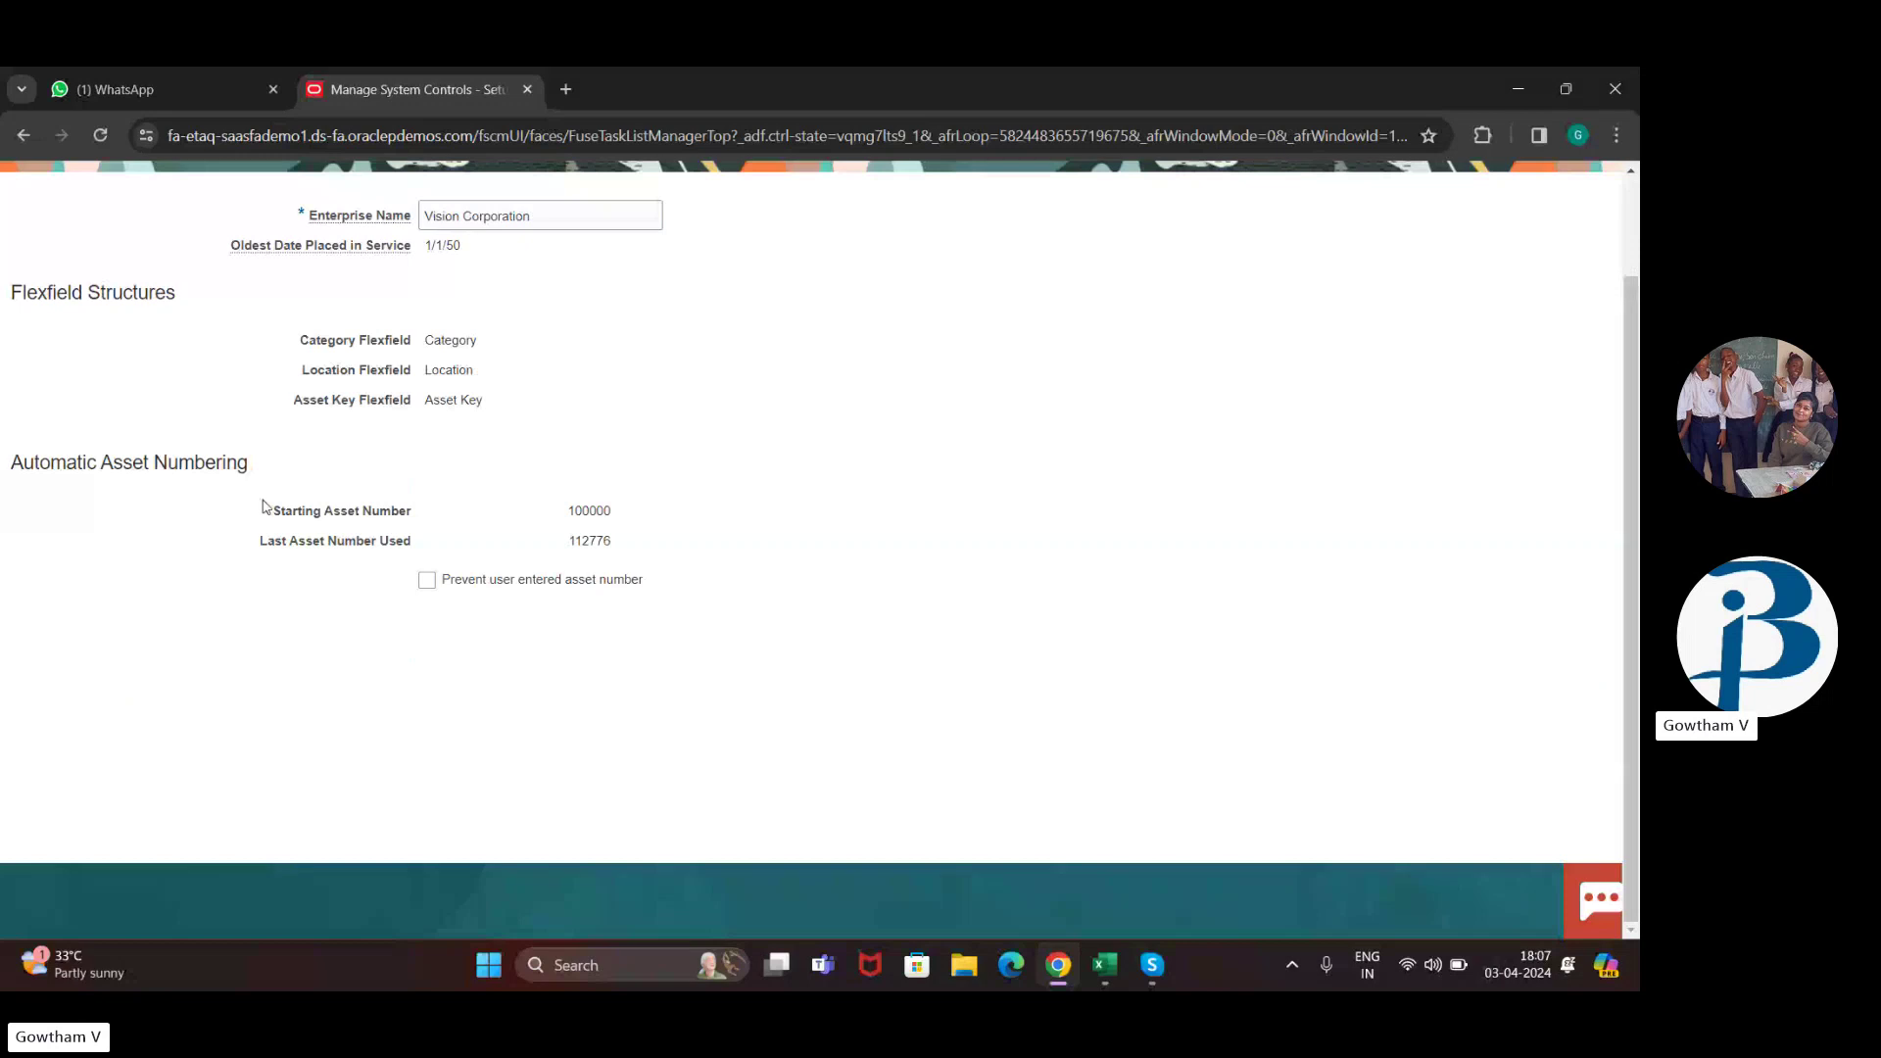
{"action": "scroll", "coordinate": [549, 584], "scroll_direction": "up", "scroll_amount": 1}
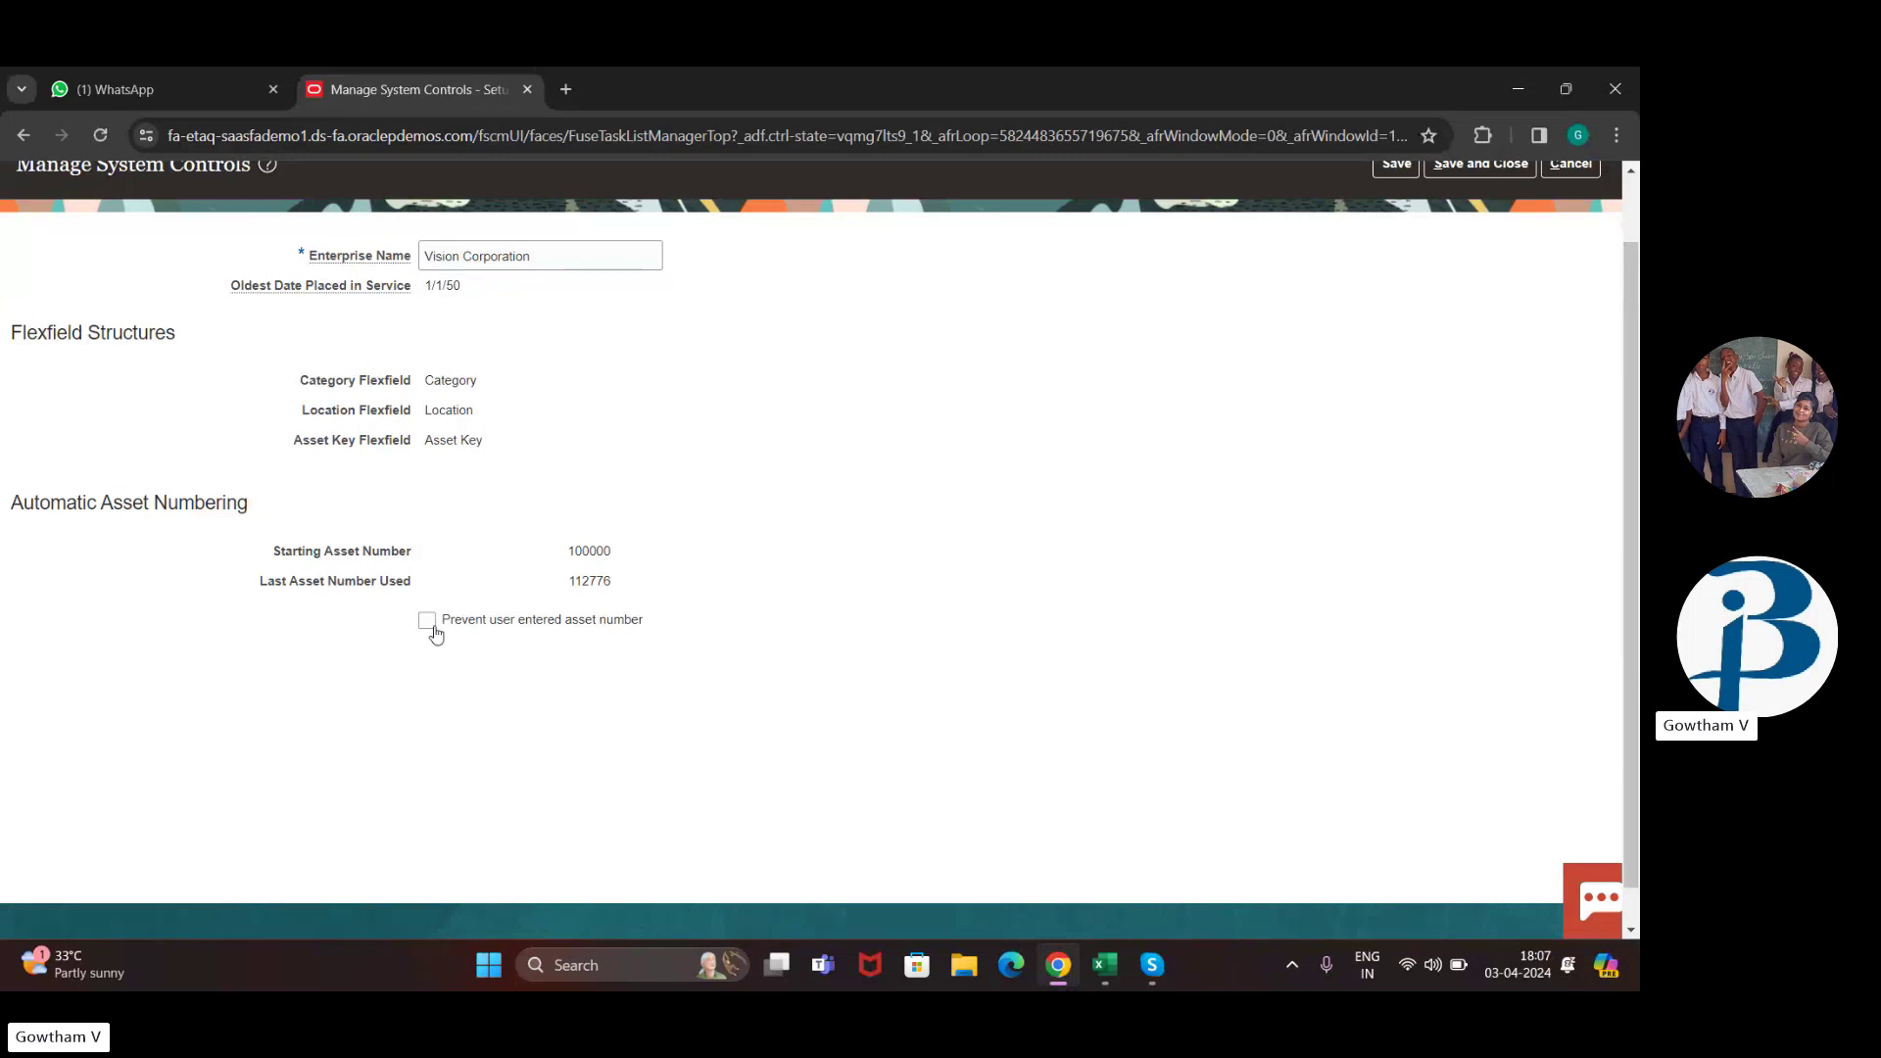
{"action": "scroll", "coordinate": [1097, 432], "scroll_direction": "up", "scroll_amount": 1}
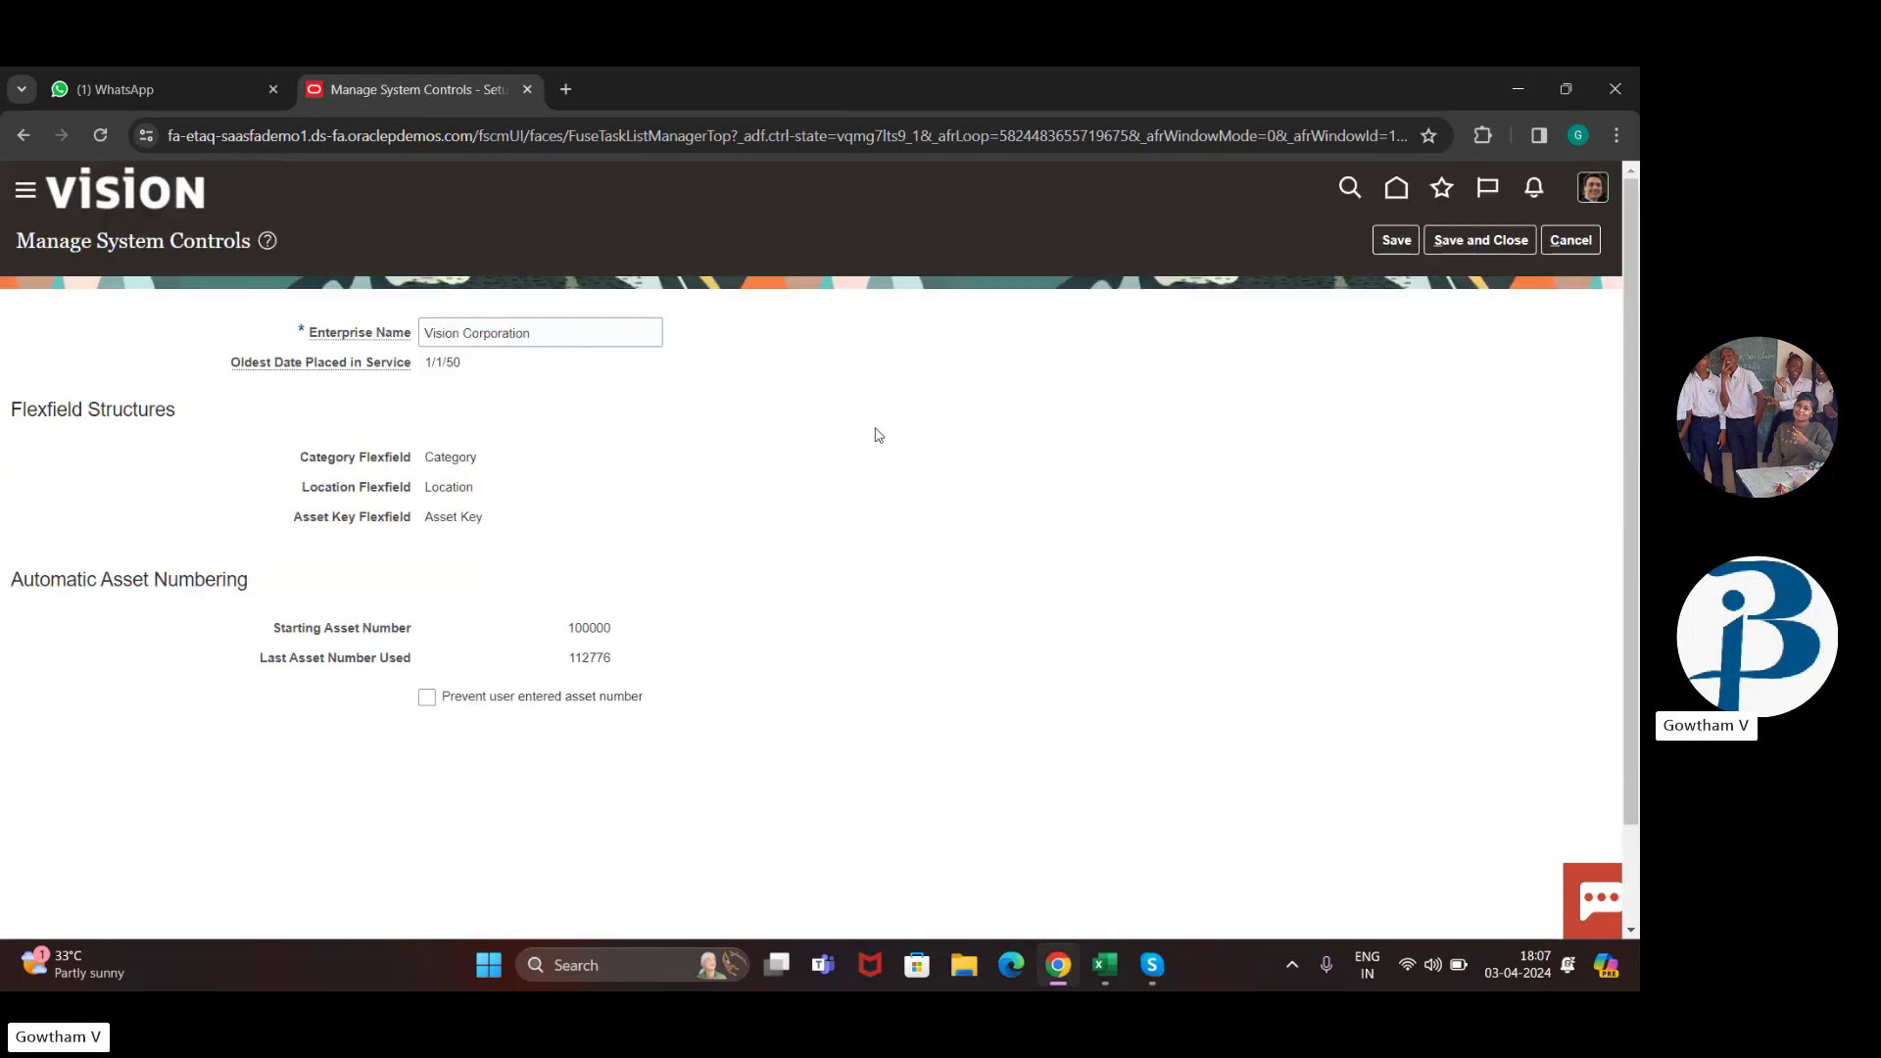
{"action": "left_click", "coordinate": [1589, 245]}
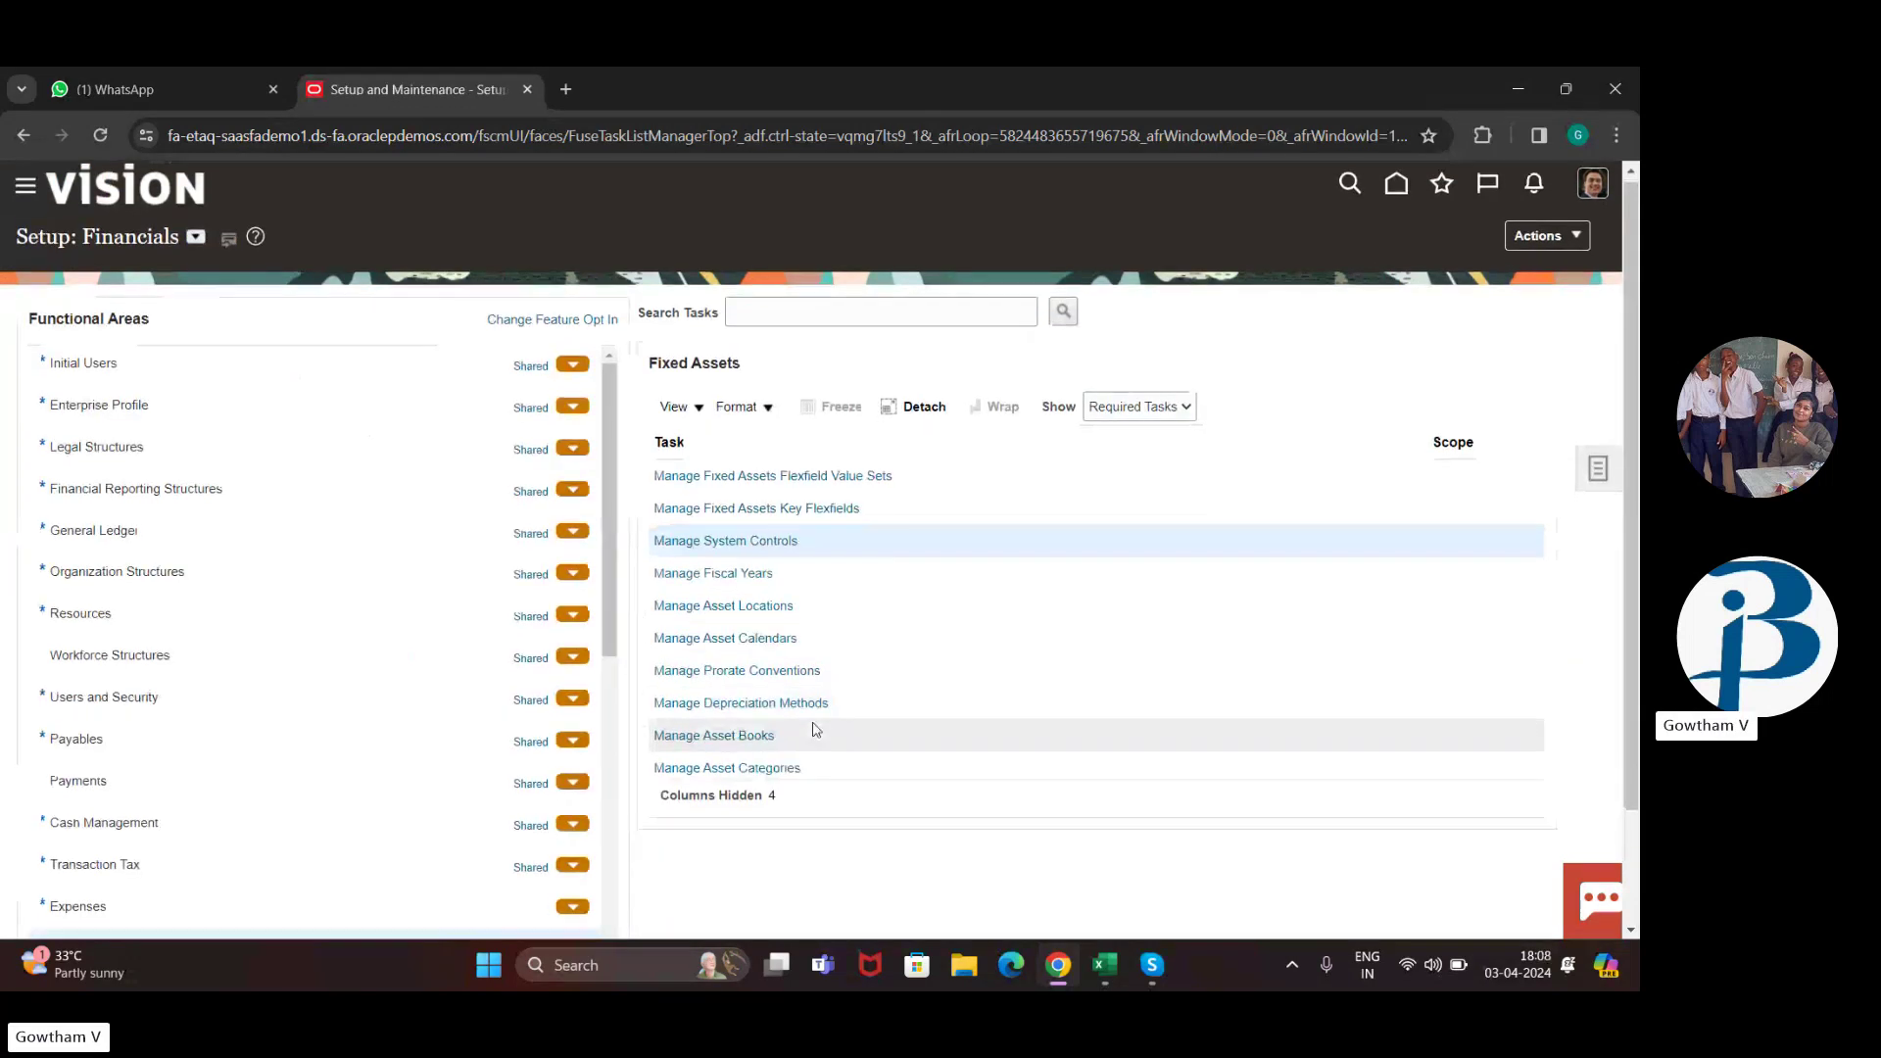
Step: Open Manage Asset Categories, search without criteria, and look through the listed major and minor categories
{"action": "left_click", "coordinate": [758, 769]}
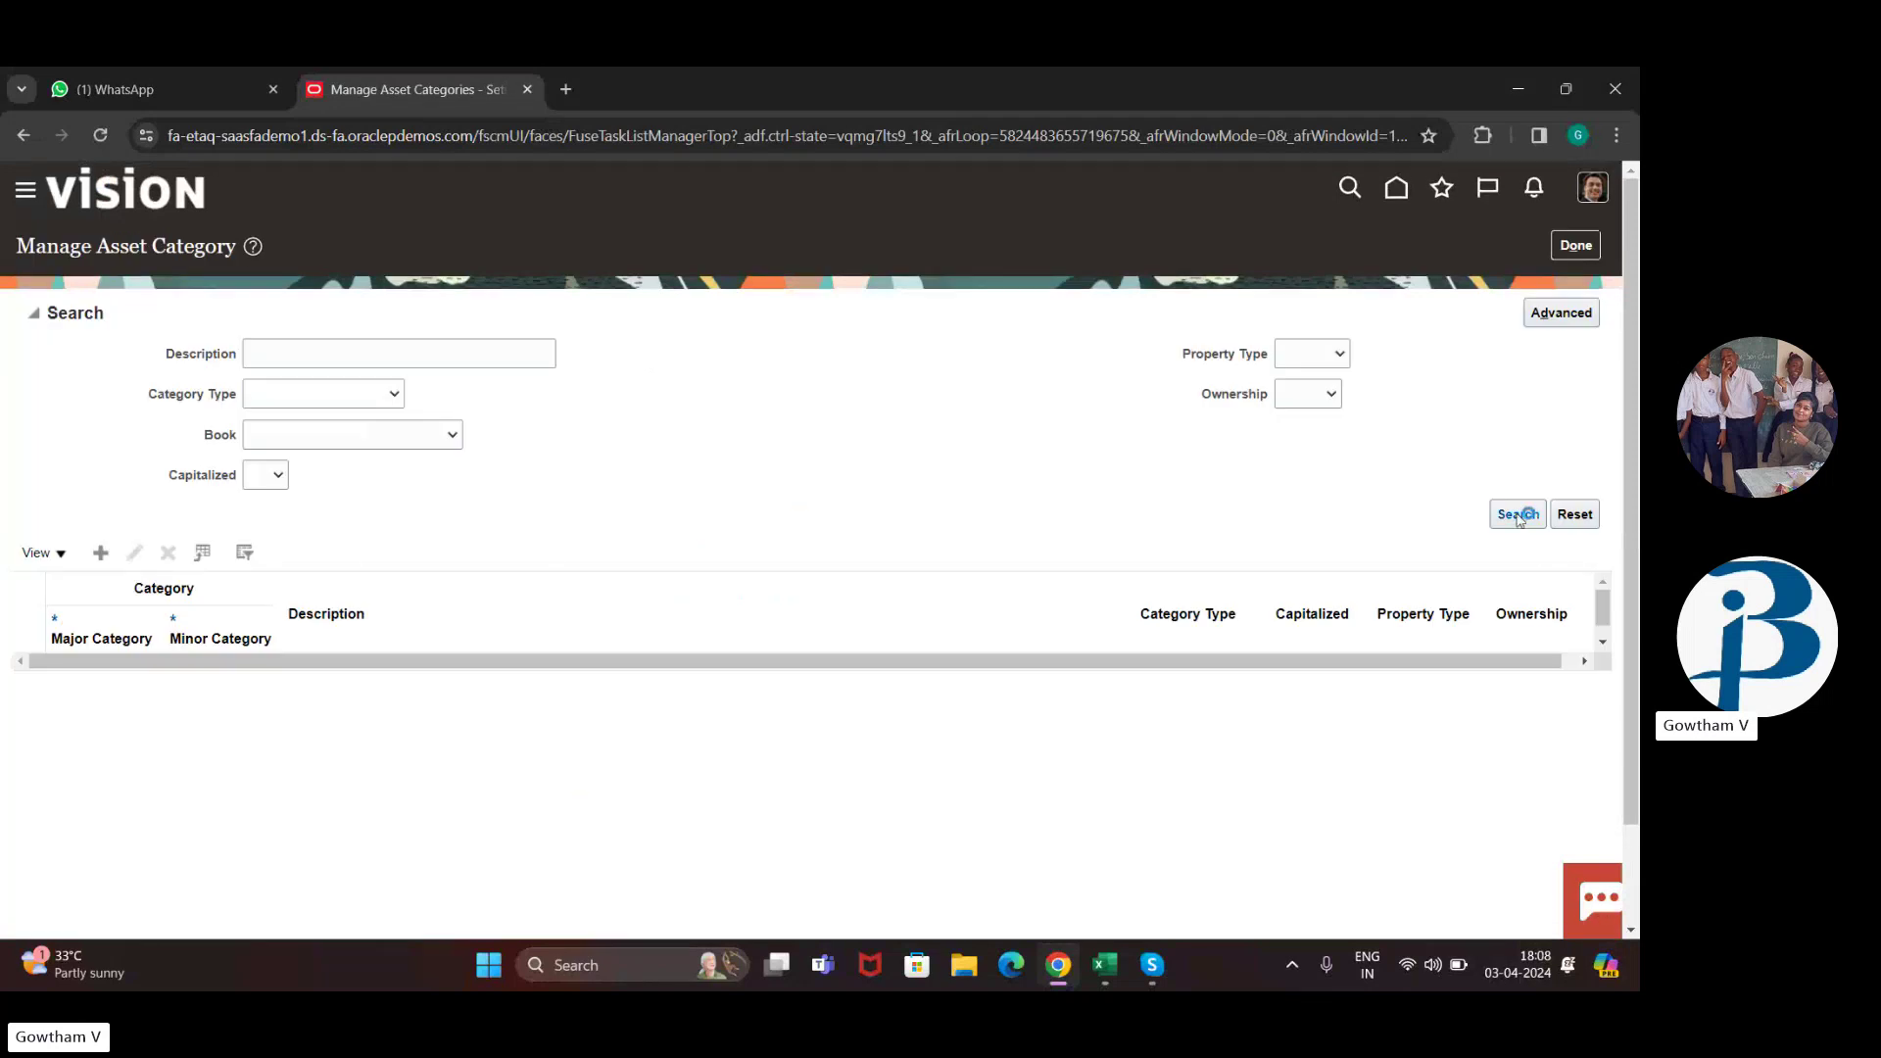
{"action": "left_click", "coordinate": [1518, 515]}
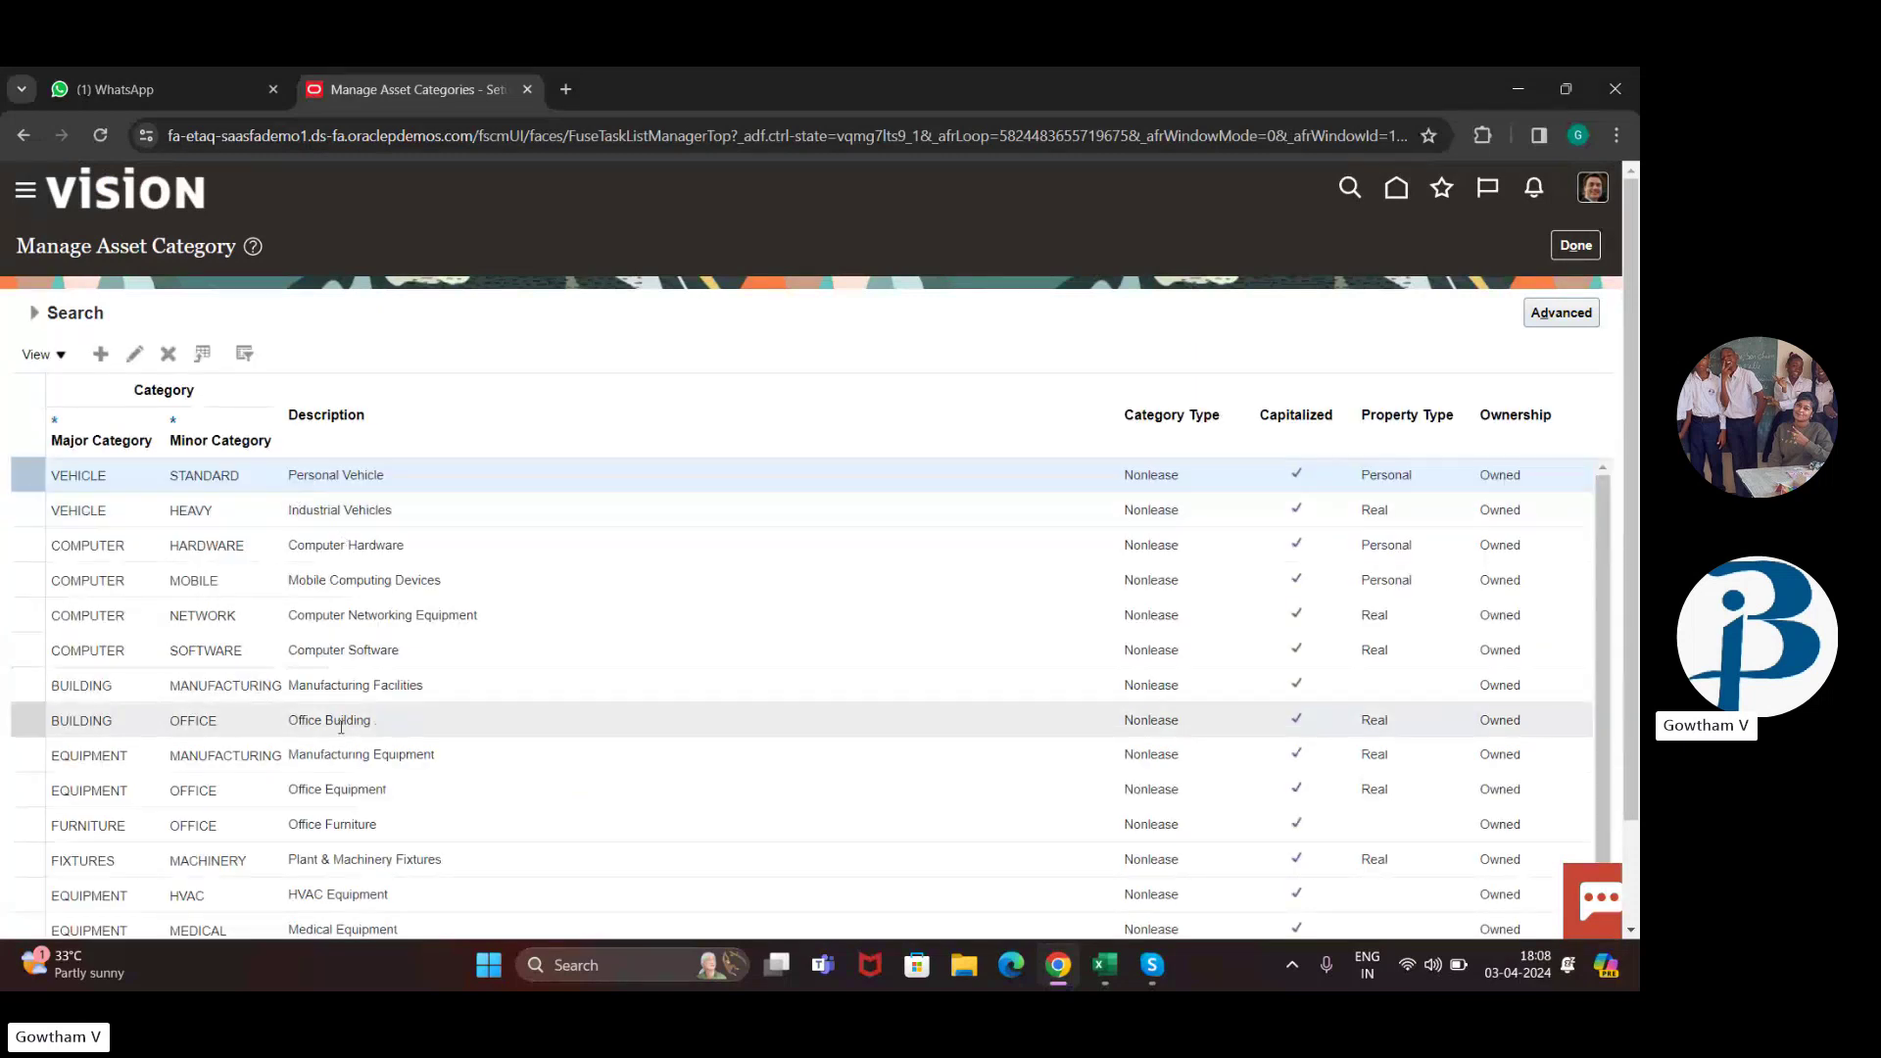
{"action": "scroll", "coordinate": [341, 726], "scroll_direction": "down", "scroll_amount": 1}
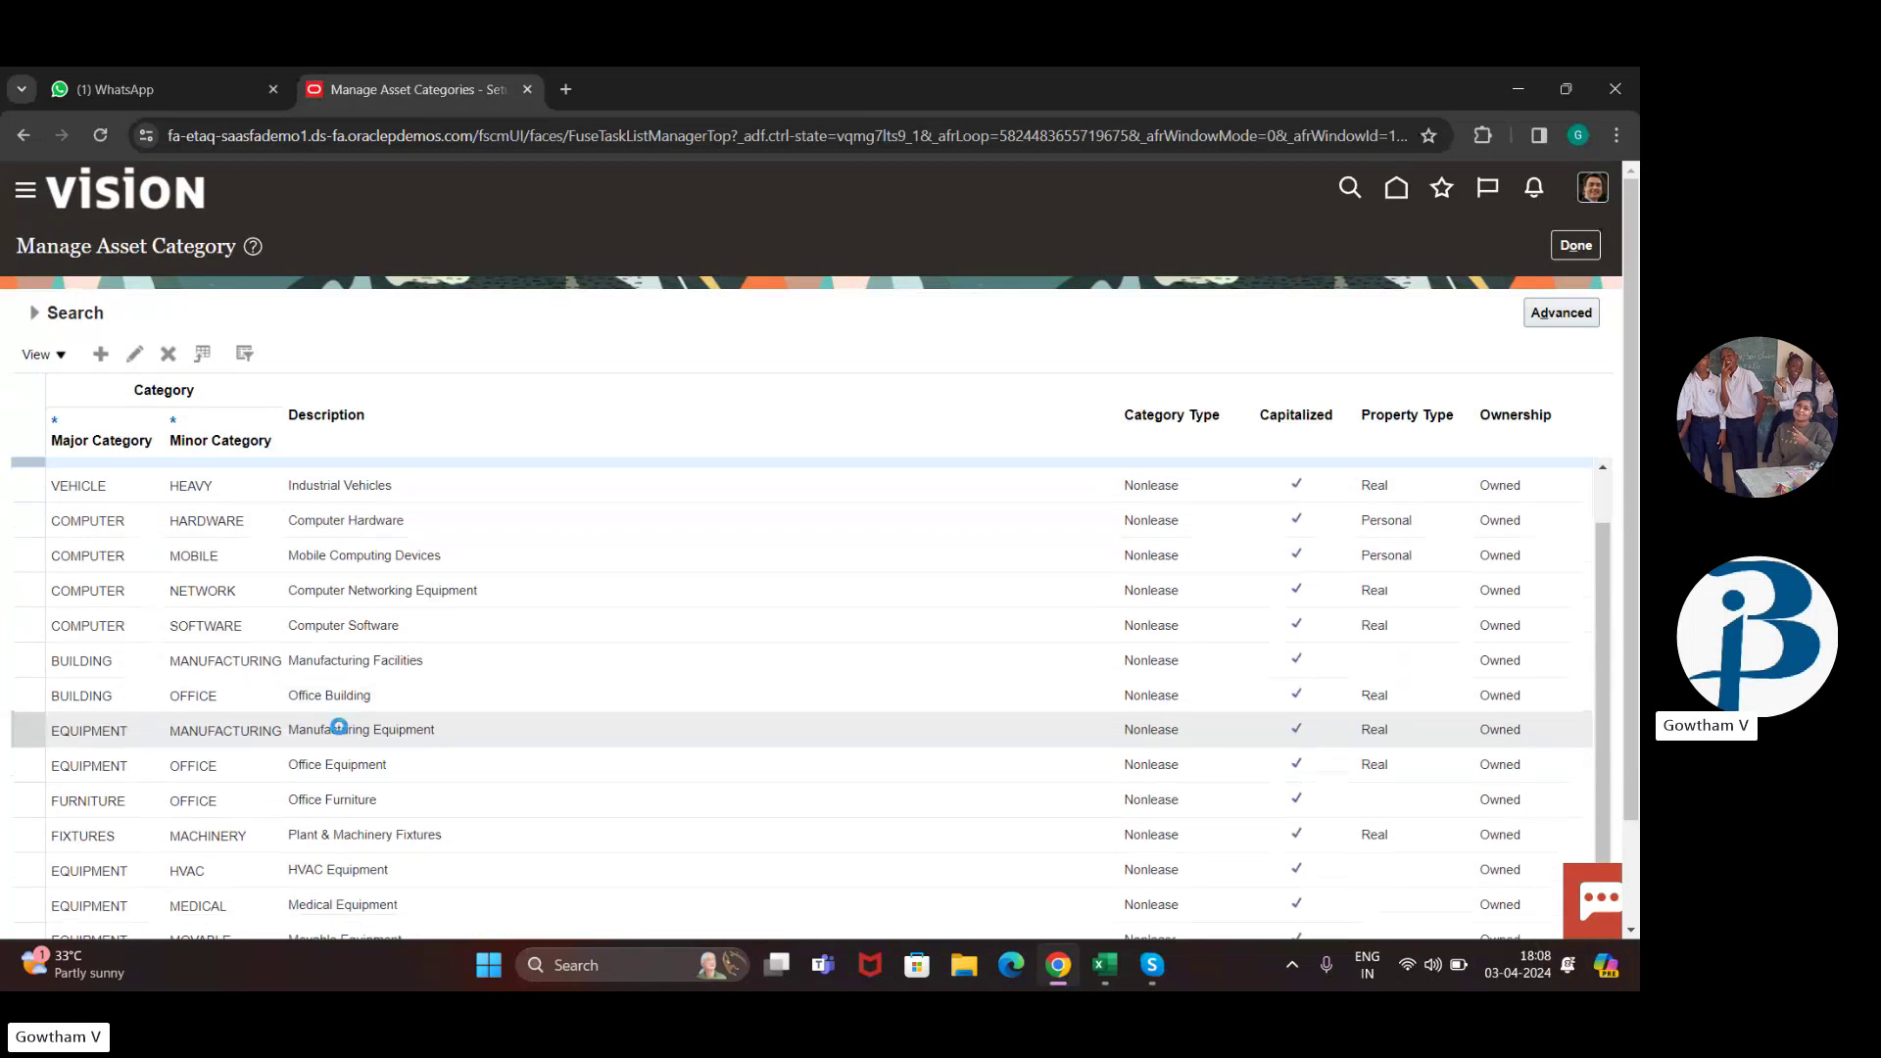
{"action": "scroll", "coordinate": [341, 726], "scroll_direction": "up", "scroll_amount": 1}
{"action": "scroll", "coordinate": [341, 726], "scroll_direction": "down", "scroll_amount": 5}
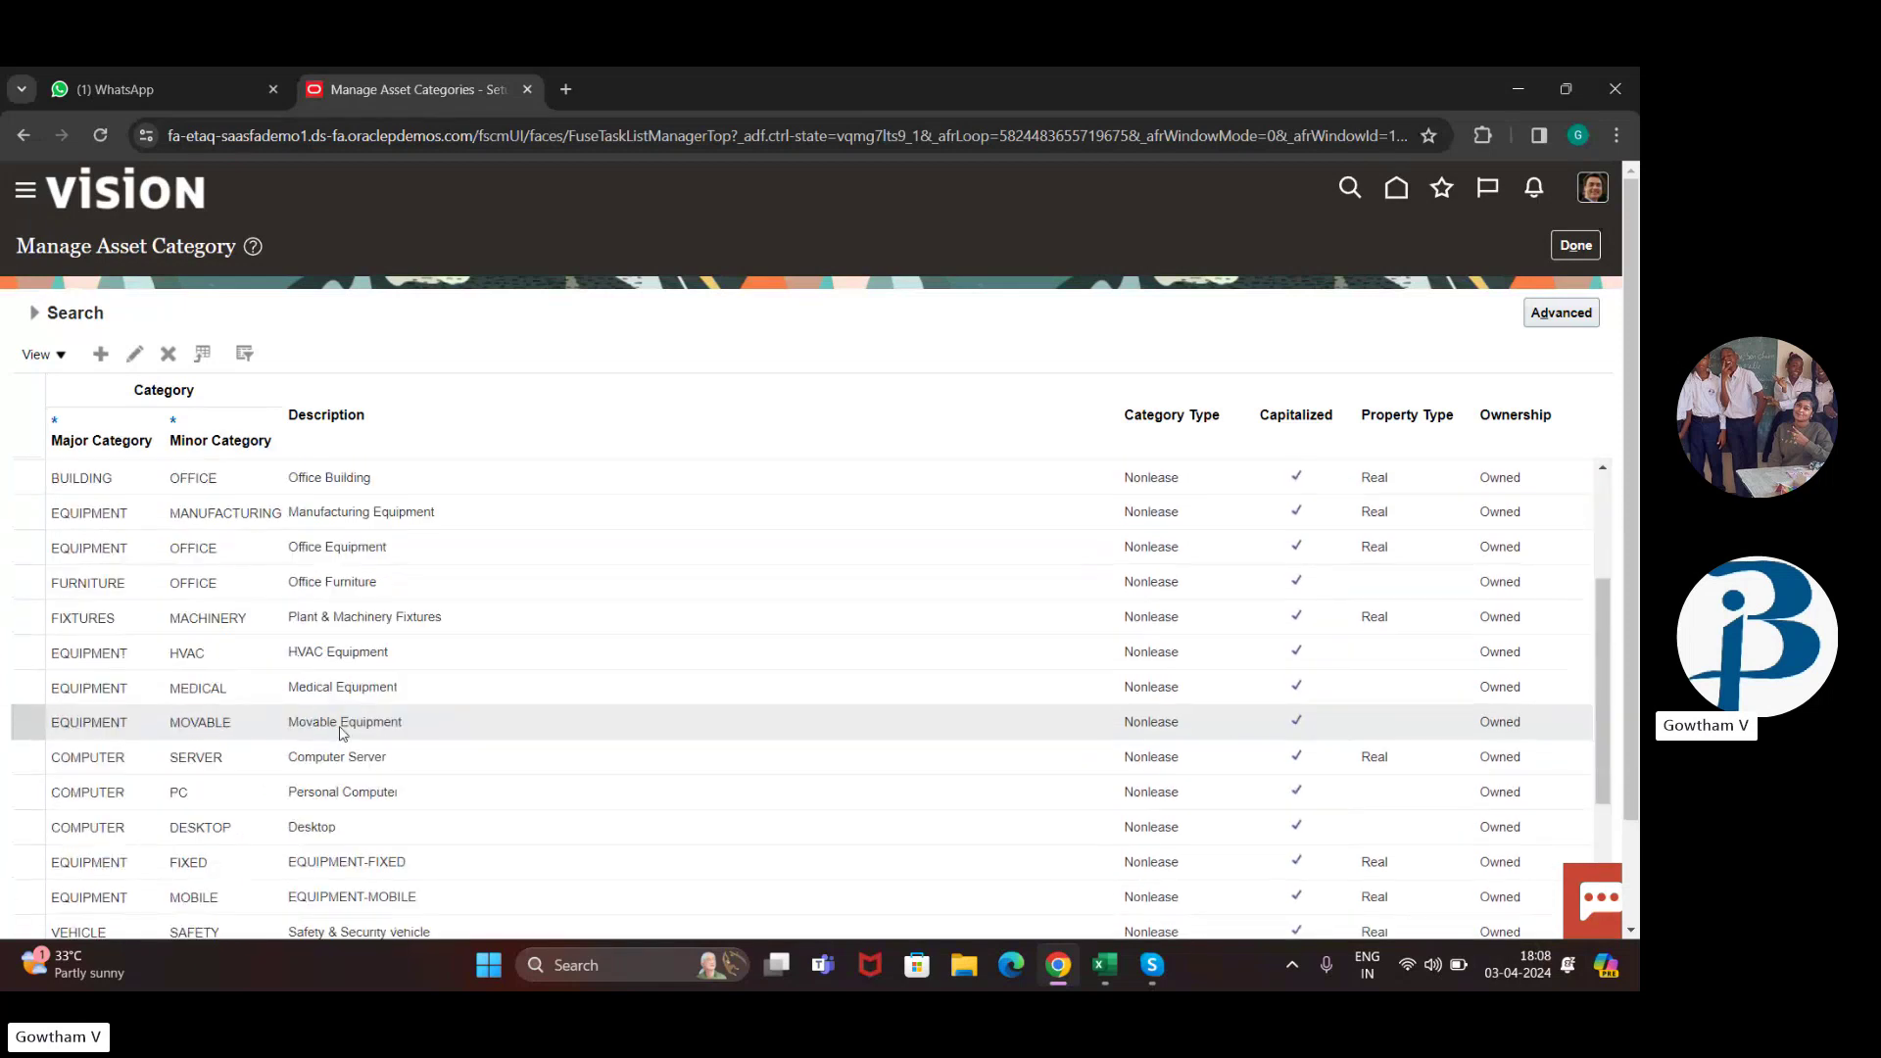
{"action": "scroll", "coordinate": [339, 726], "scroll_direction": "up", "scroll_amount": 5}
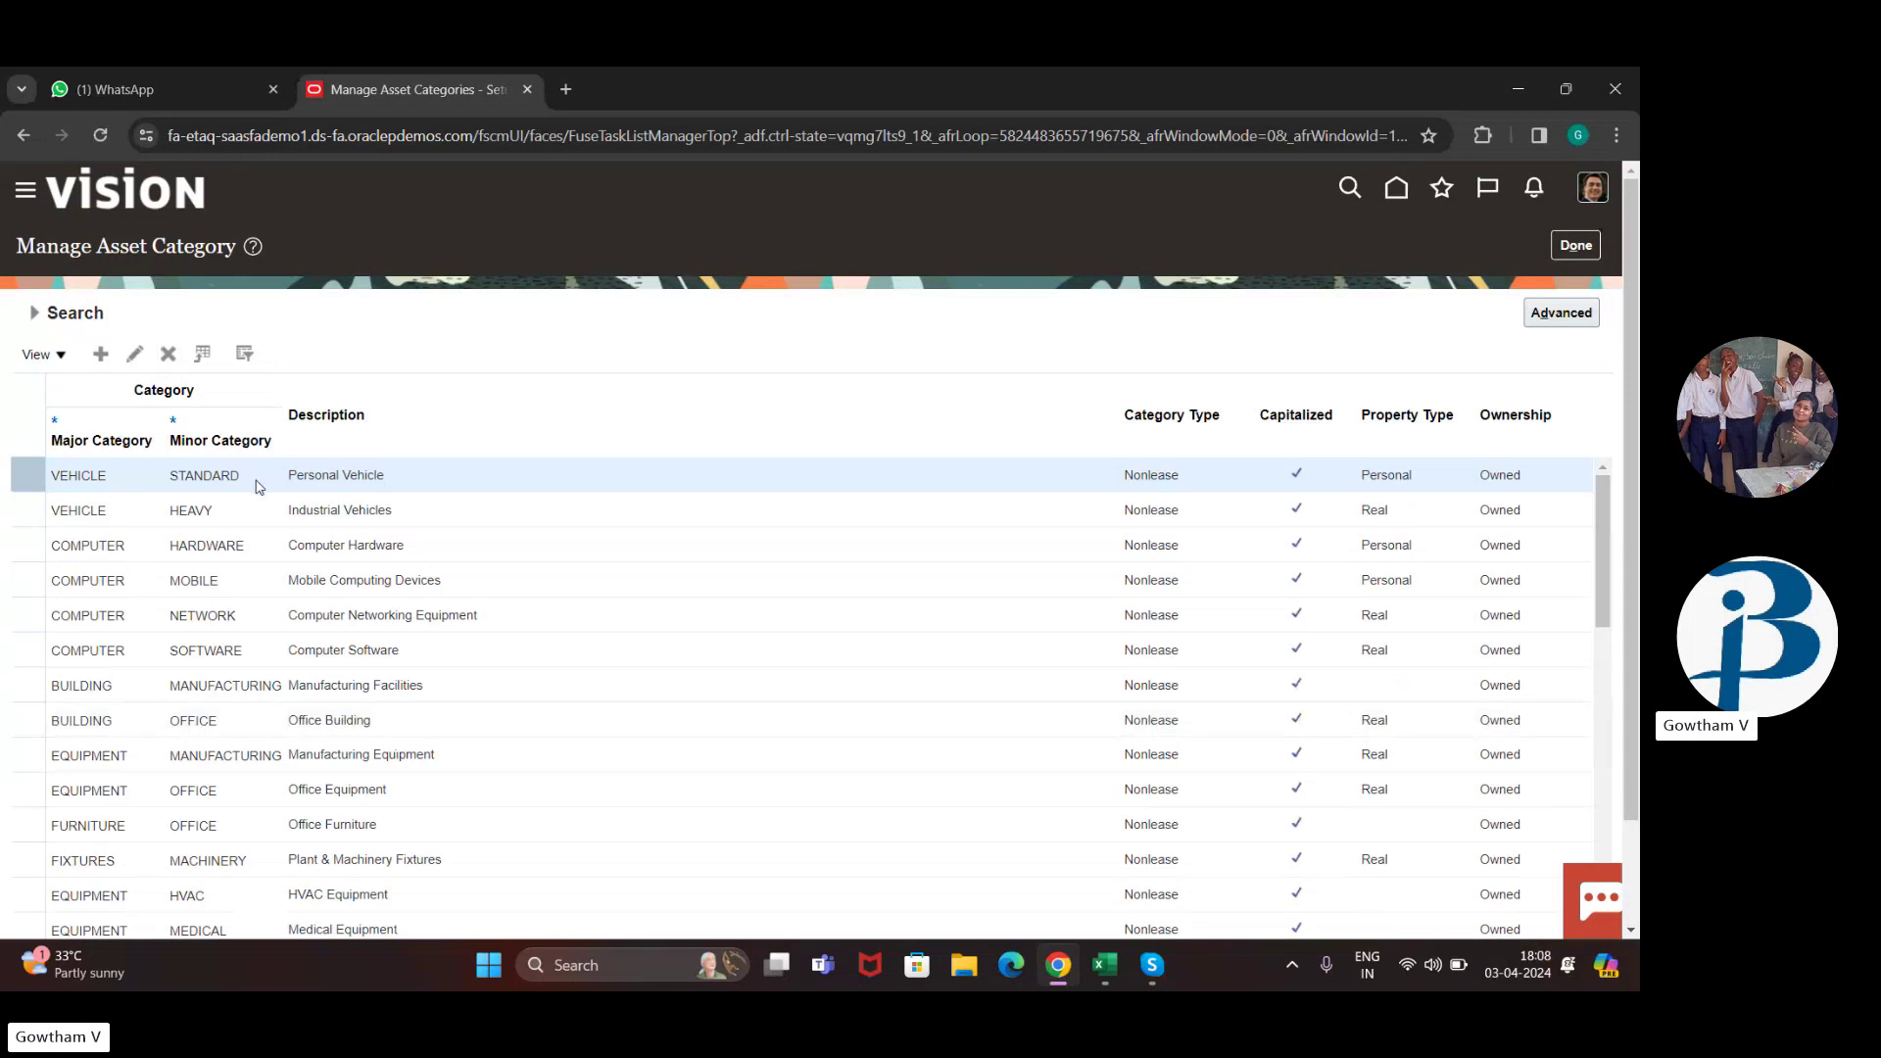
Step: Open the VEHICLE-HEAVY asset category for editing
{"action": "left_click", "coordinate": [246, 510]}
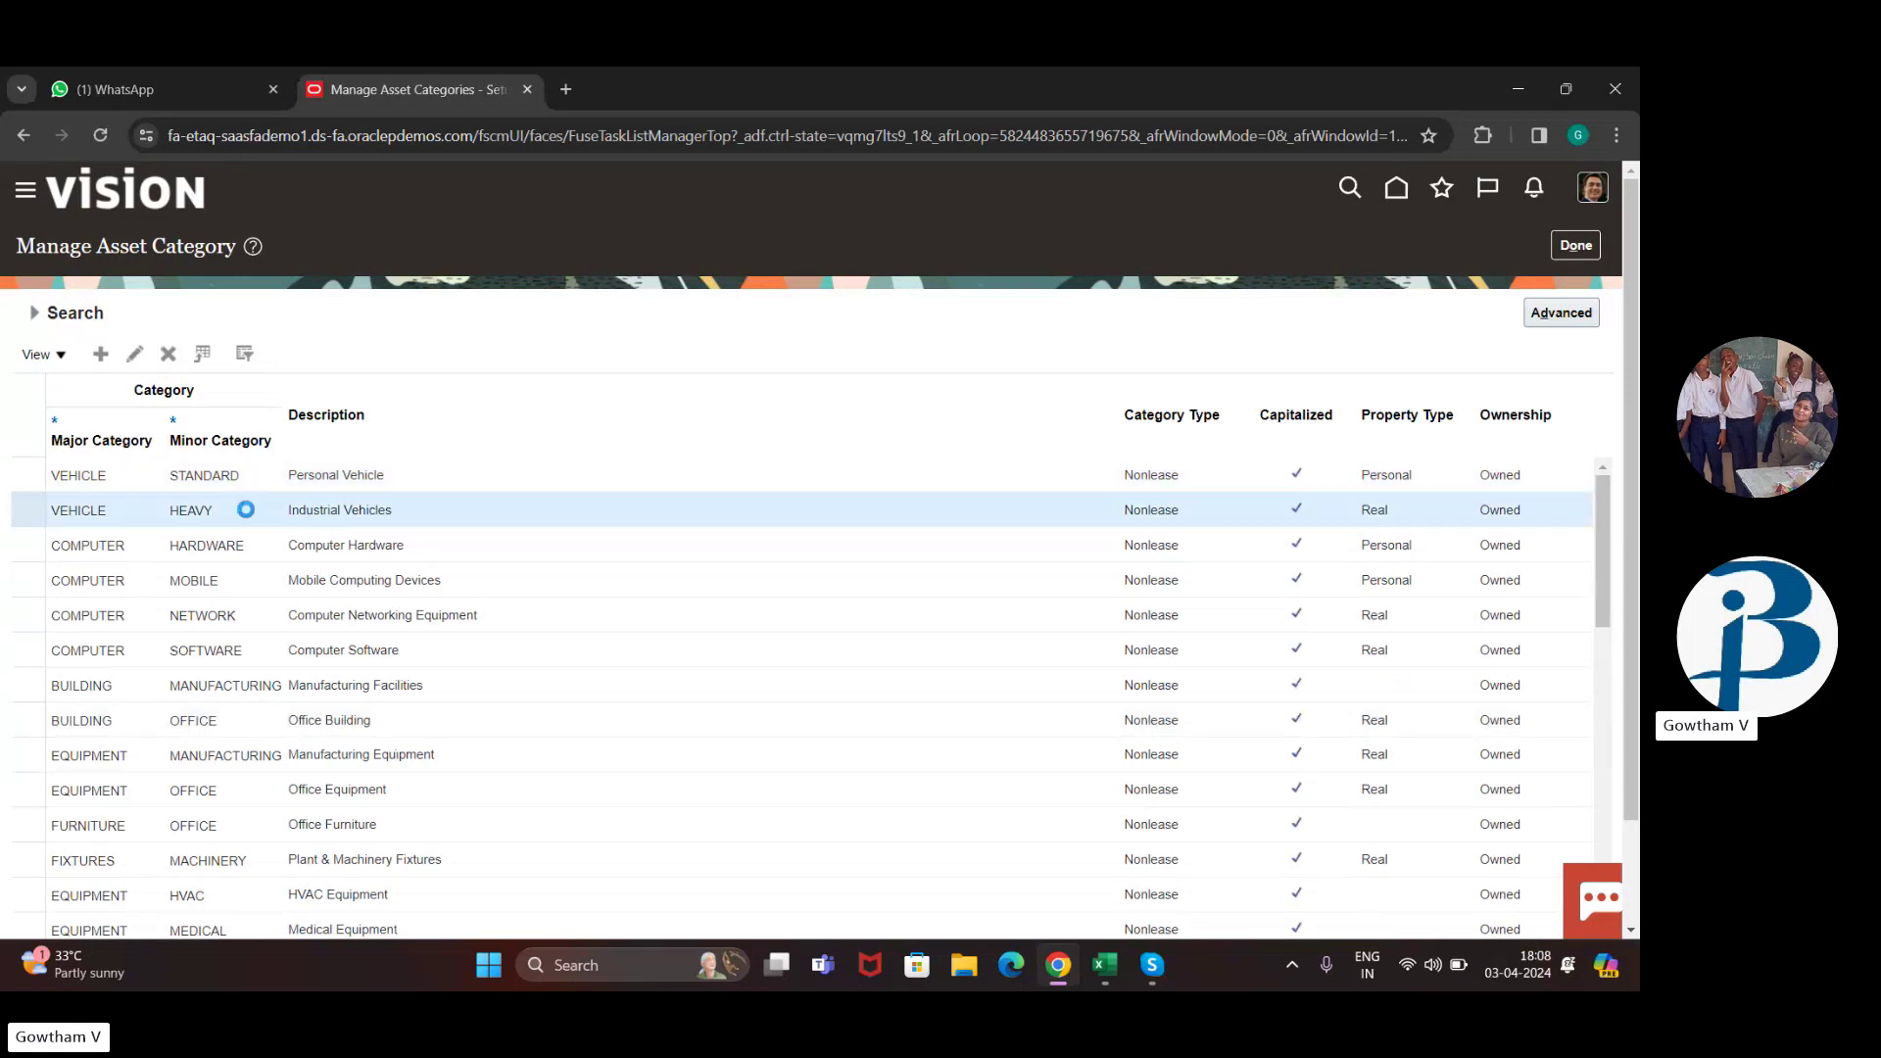
{"action": "left_click", "coordinate": [160, 362]}
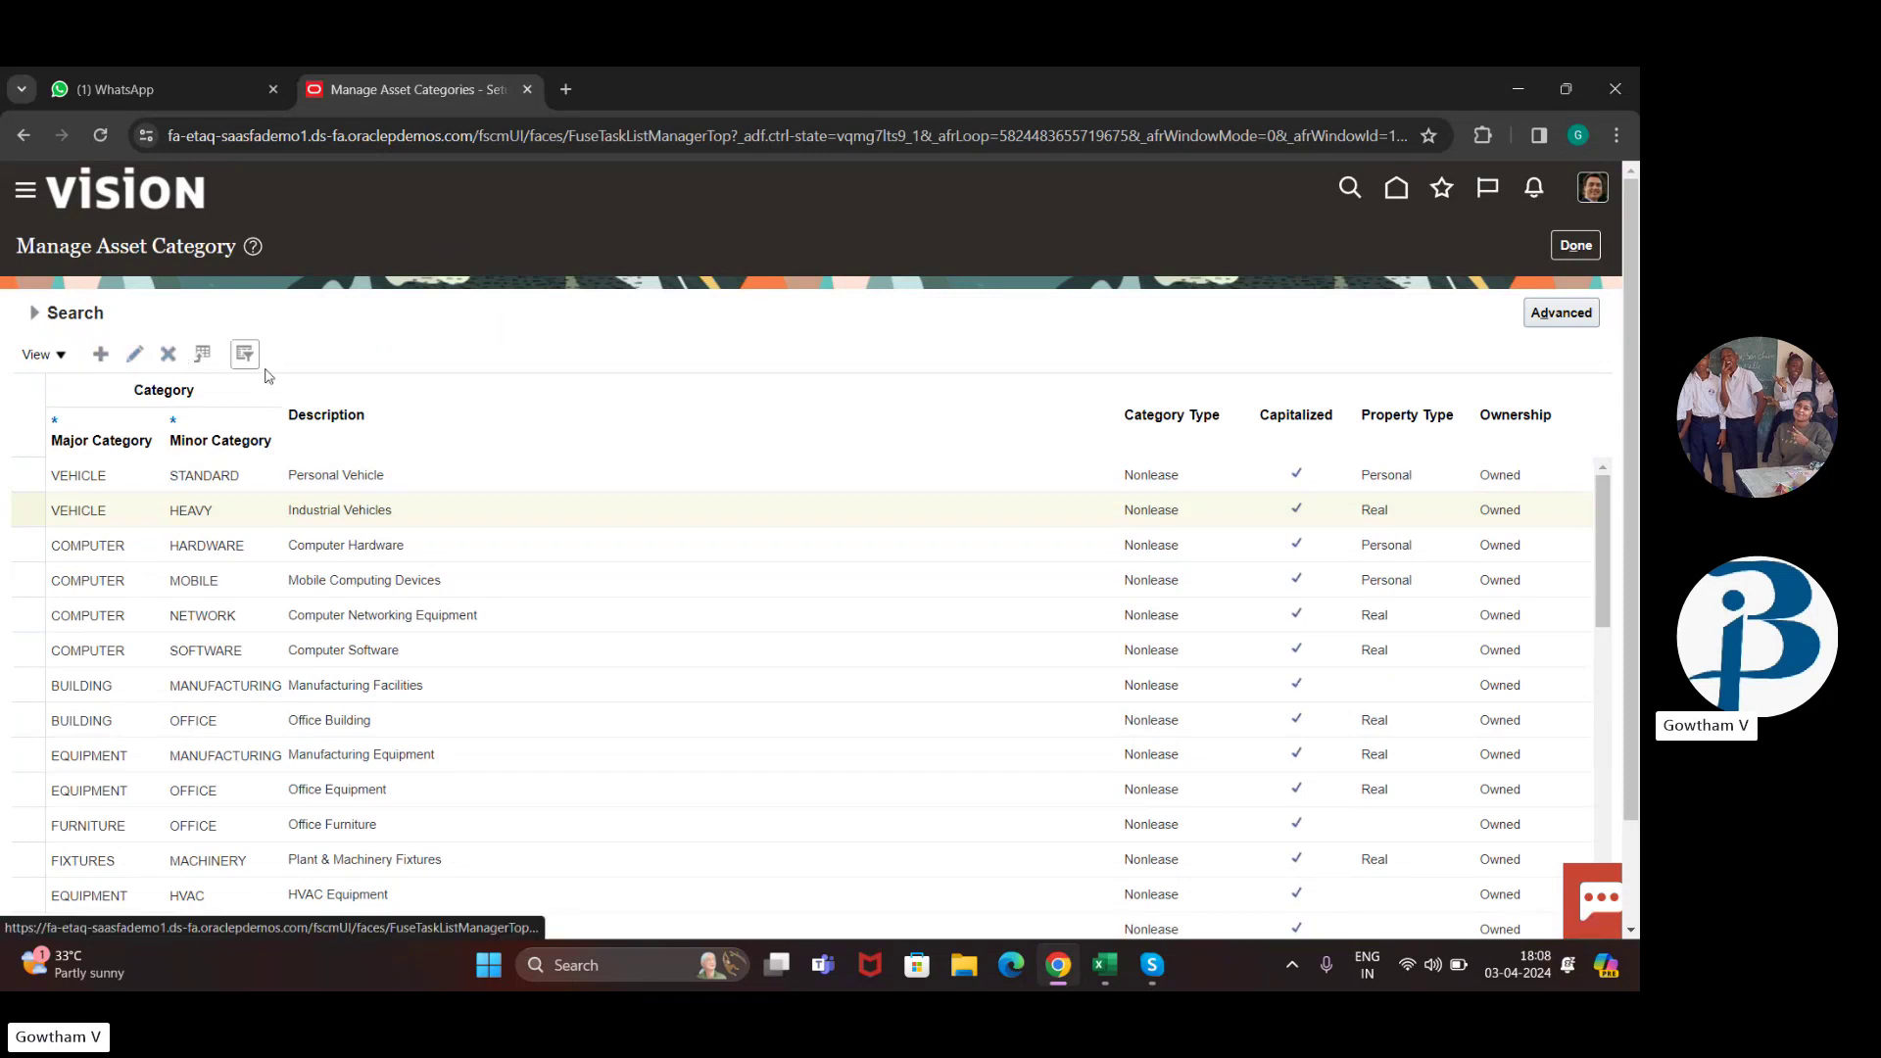
{"action": "left_click", "coordinate": [136, 353]}
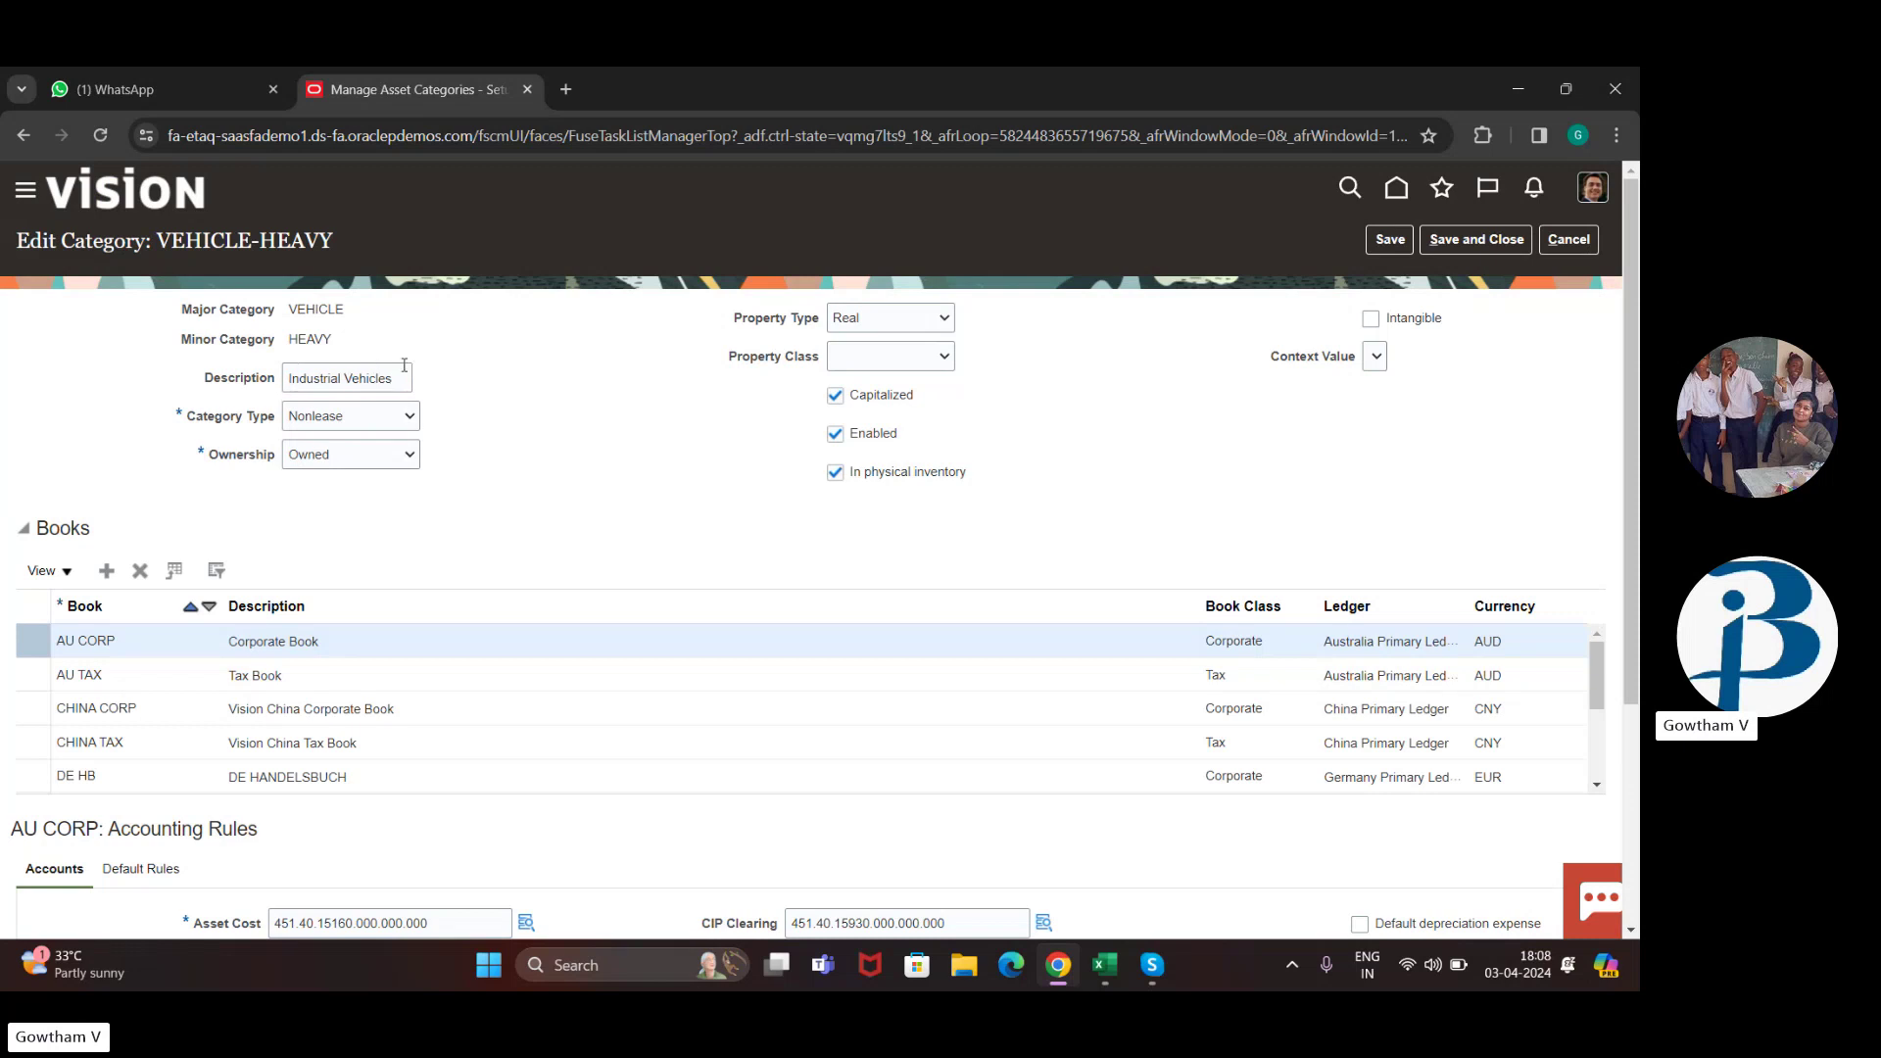
Step: Examine the category type, ownership and property type options of the VEHICLE-HEAVY category without changing them
{"action": "left_click", "coordinate": [409, 419]}
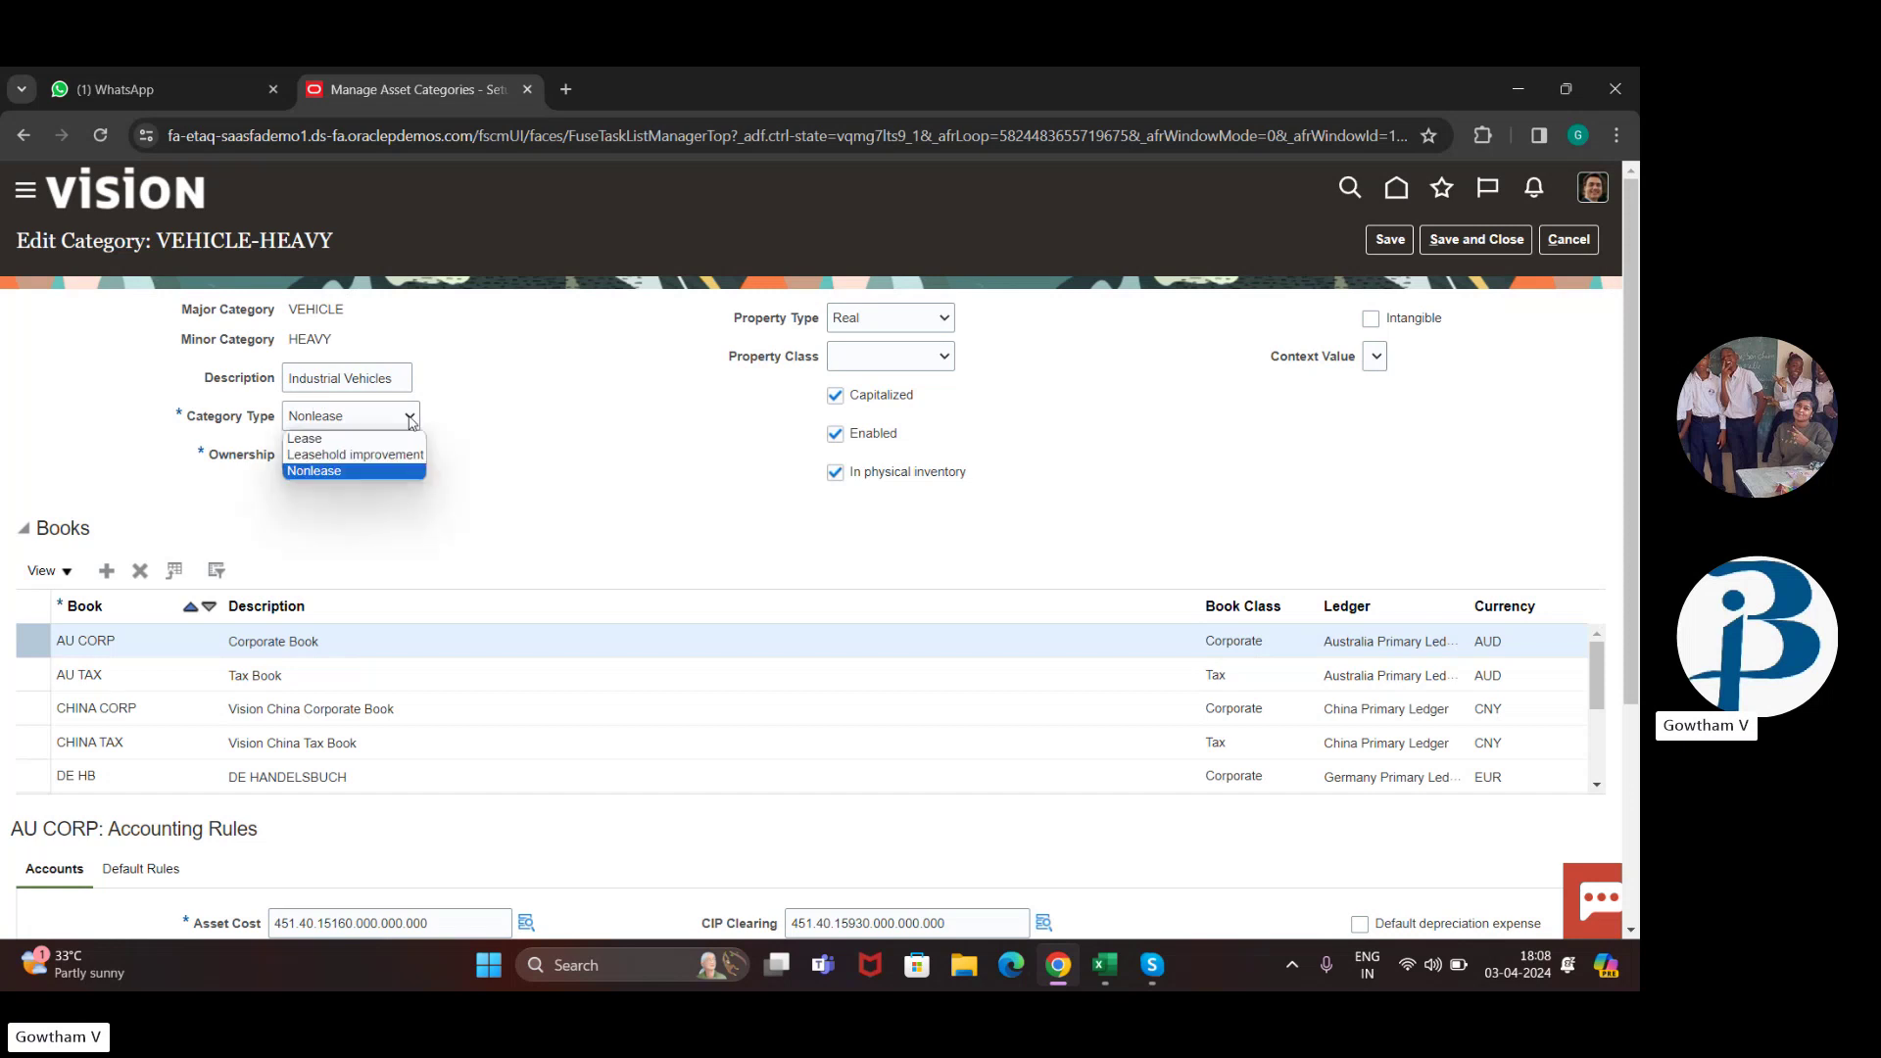
{"action": "left_click", "coordinate": [499, 458]}
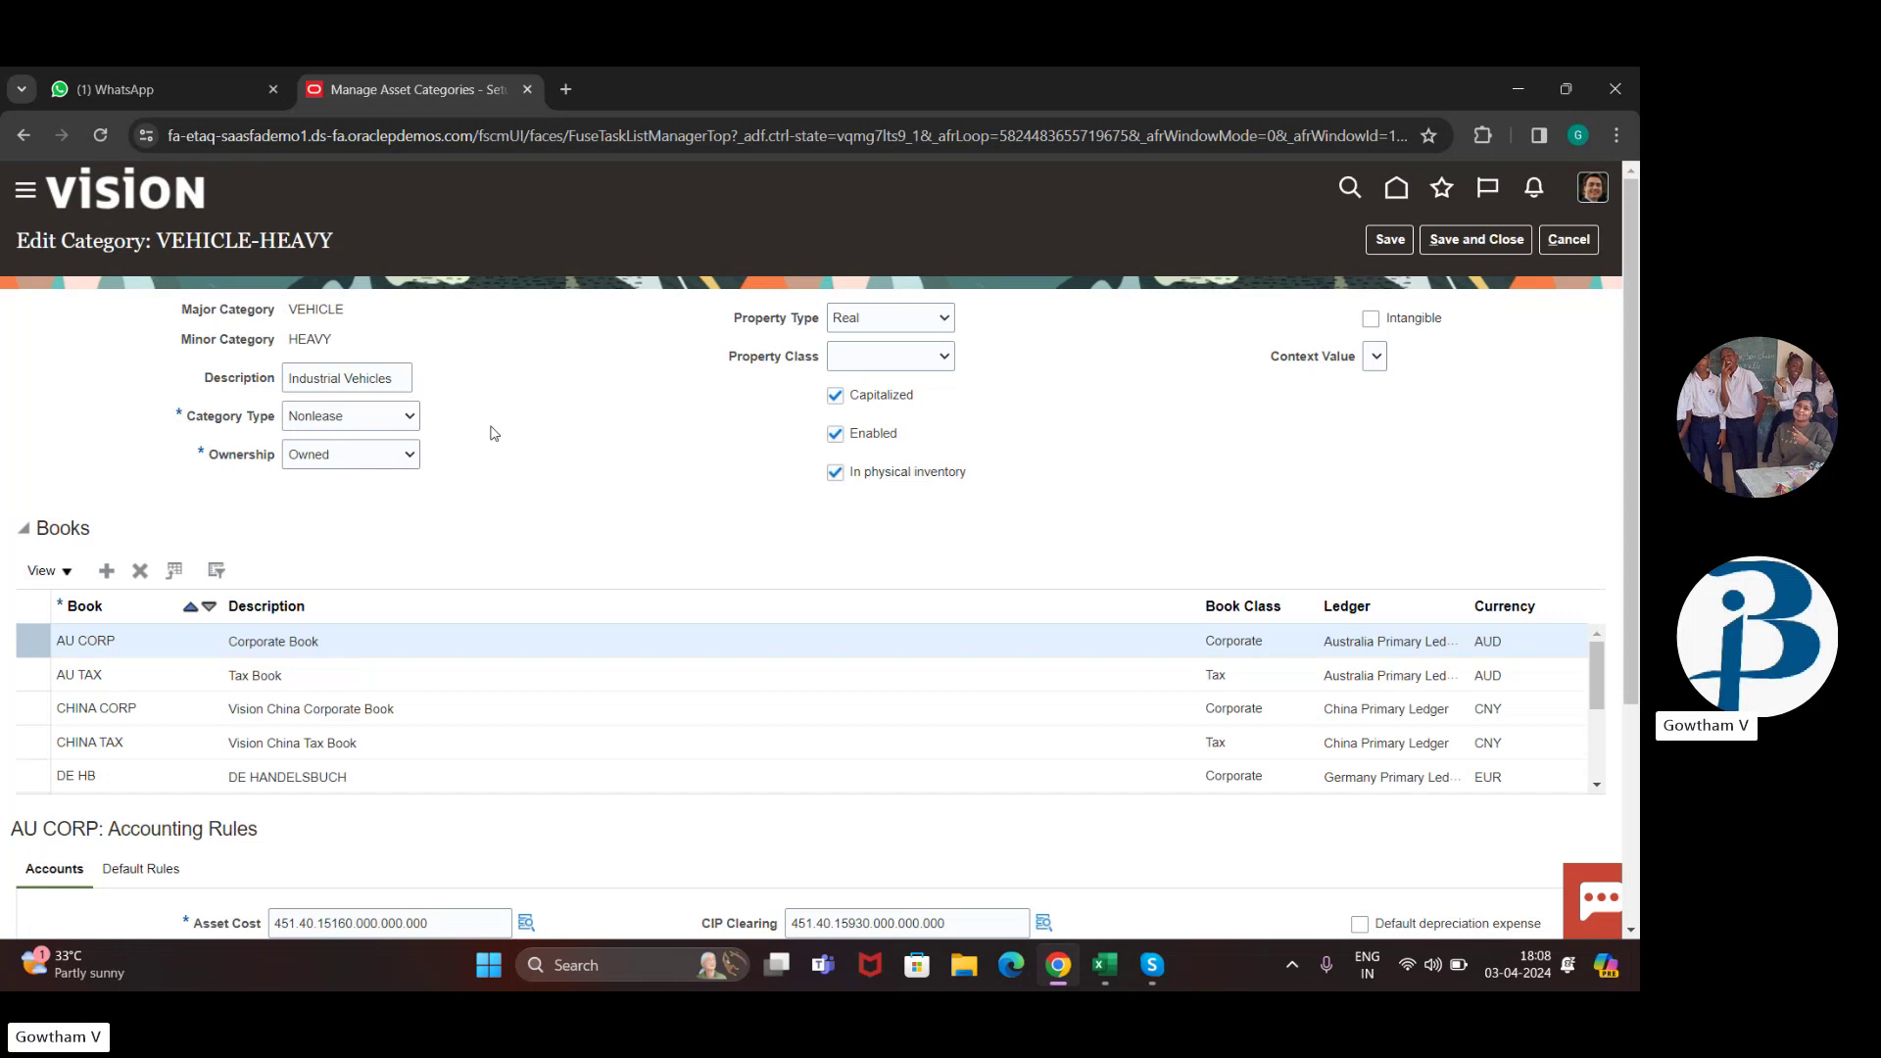
{"action": "left_click", "coordinate": [408, 461]}
{"action": "left_click", "coordinate": [926, 321]}
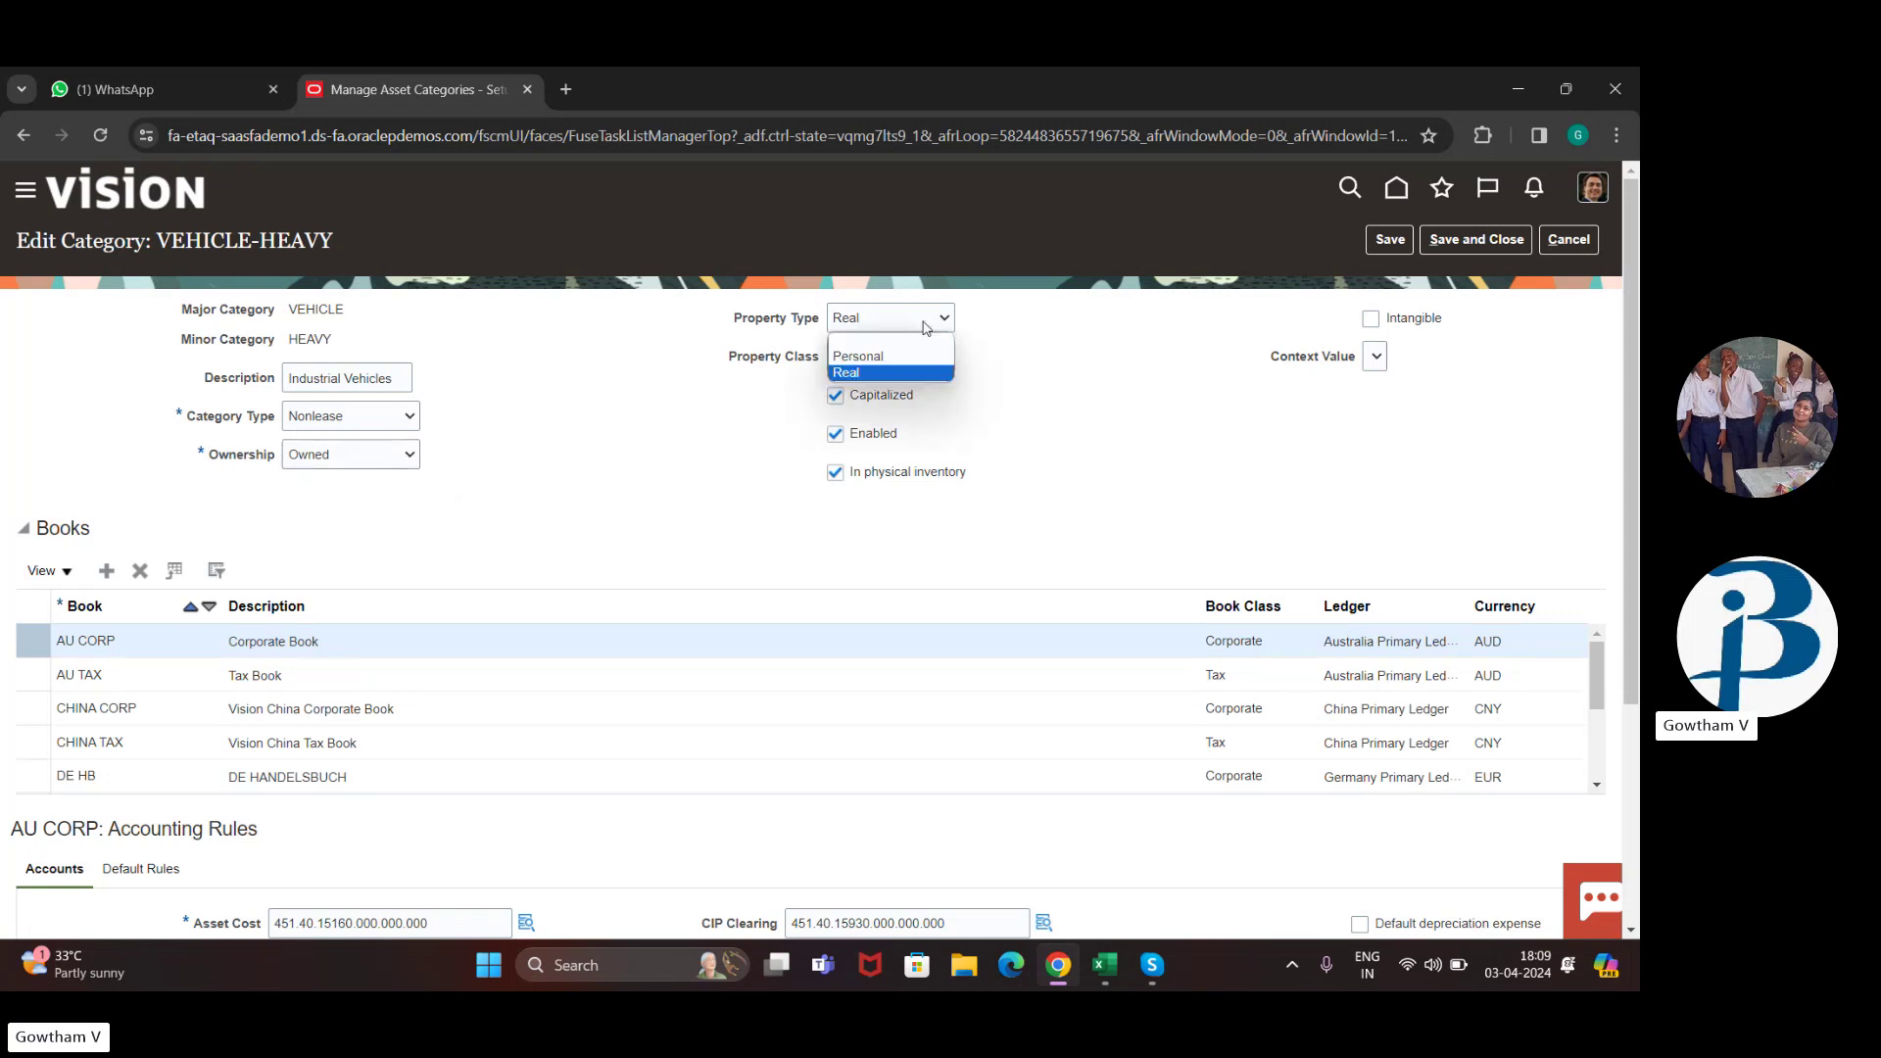
{"action": "left_click", "coordinate": [1007, 374]}
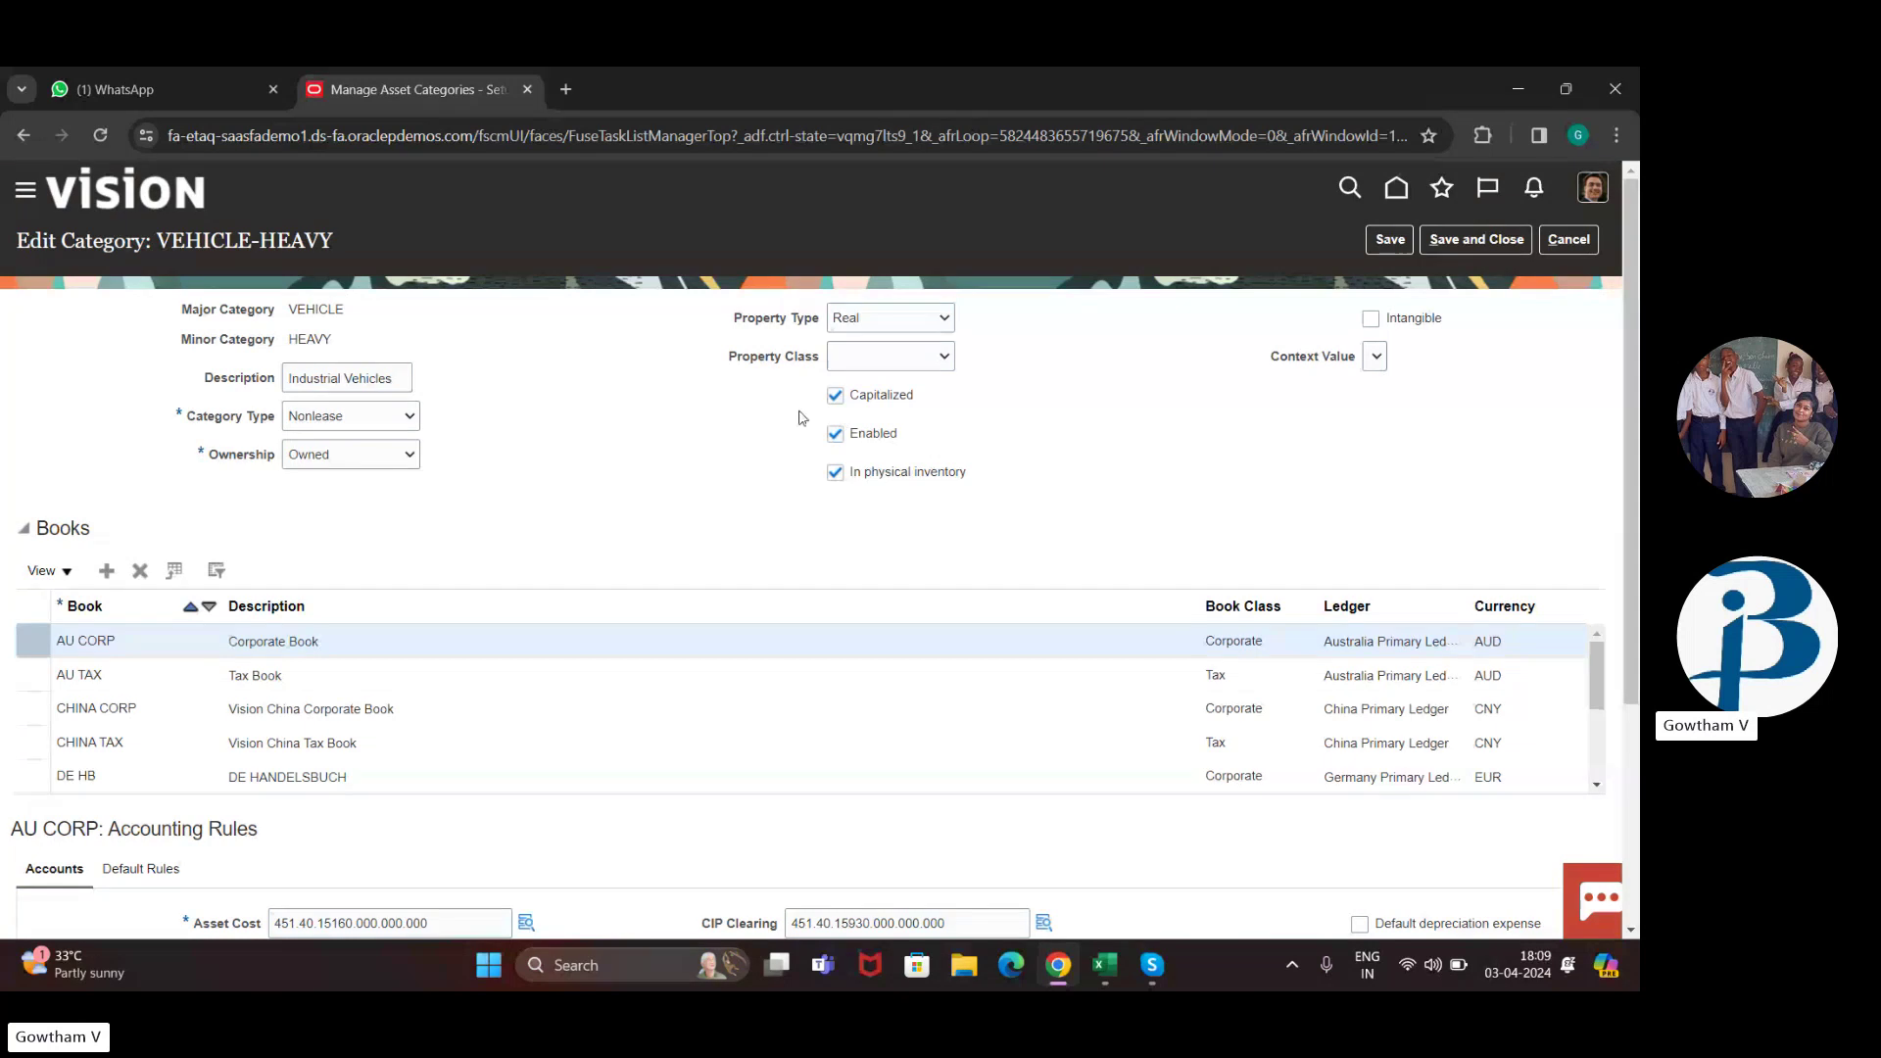
Step: Toggle the category's Enabled option off and back on, and look through its list of books
{"action": "left_click", "coordinate": [835, 433]}
{"action": "left_click", "coordinate": [835, 433]}
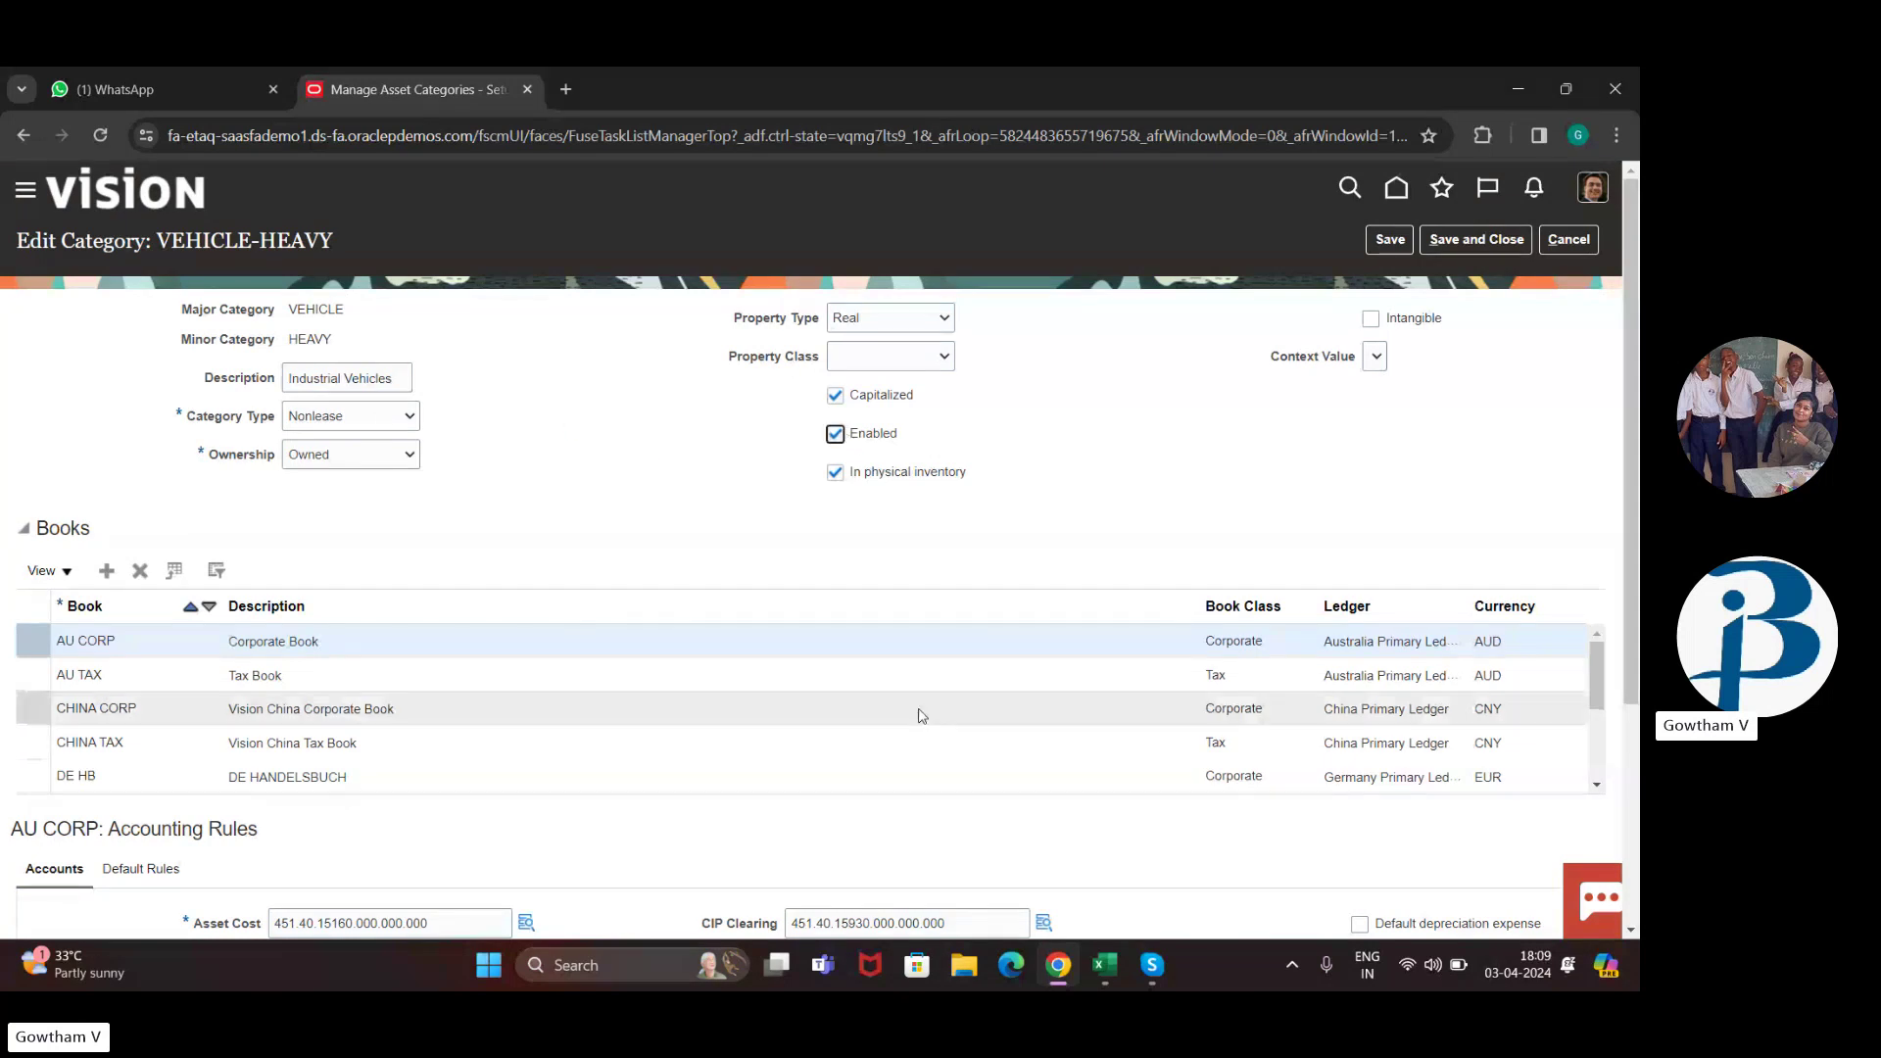
{"action": "scroll", "coordinate": [916, 701], "scroll_direction": "down", "scroll_amount": 1}
{"action": "scroll", "coordinate": [907, 530], "scroll_direction": "down", "scroll_amount": 1}
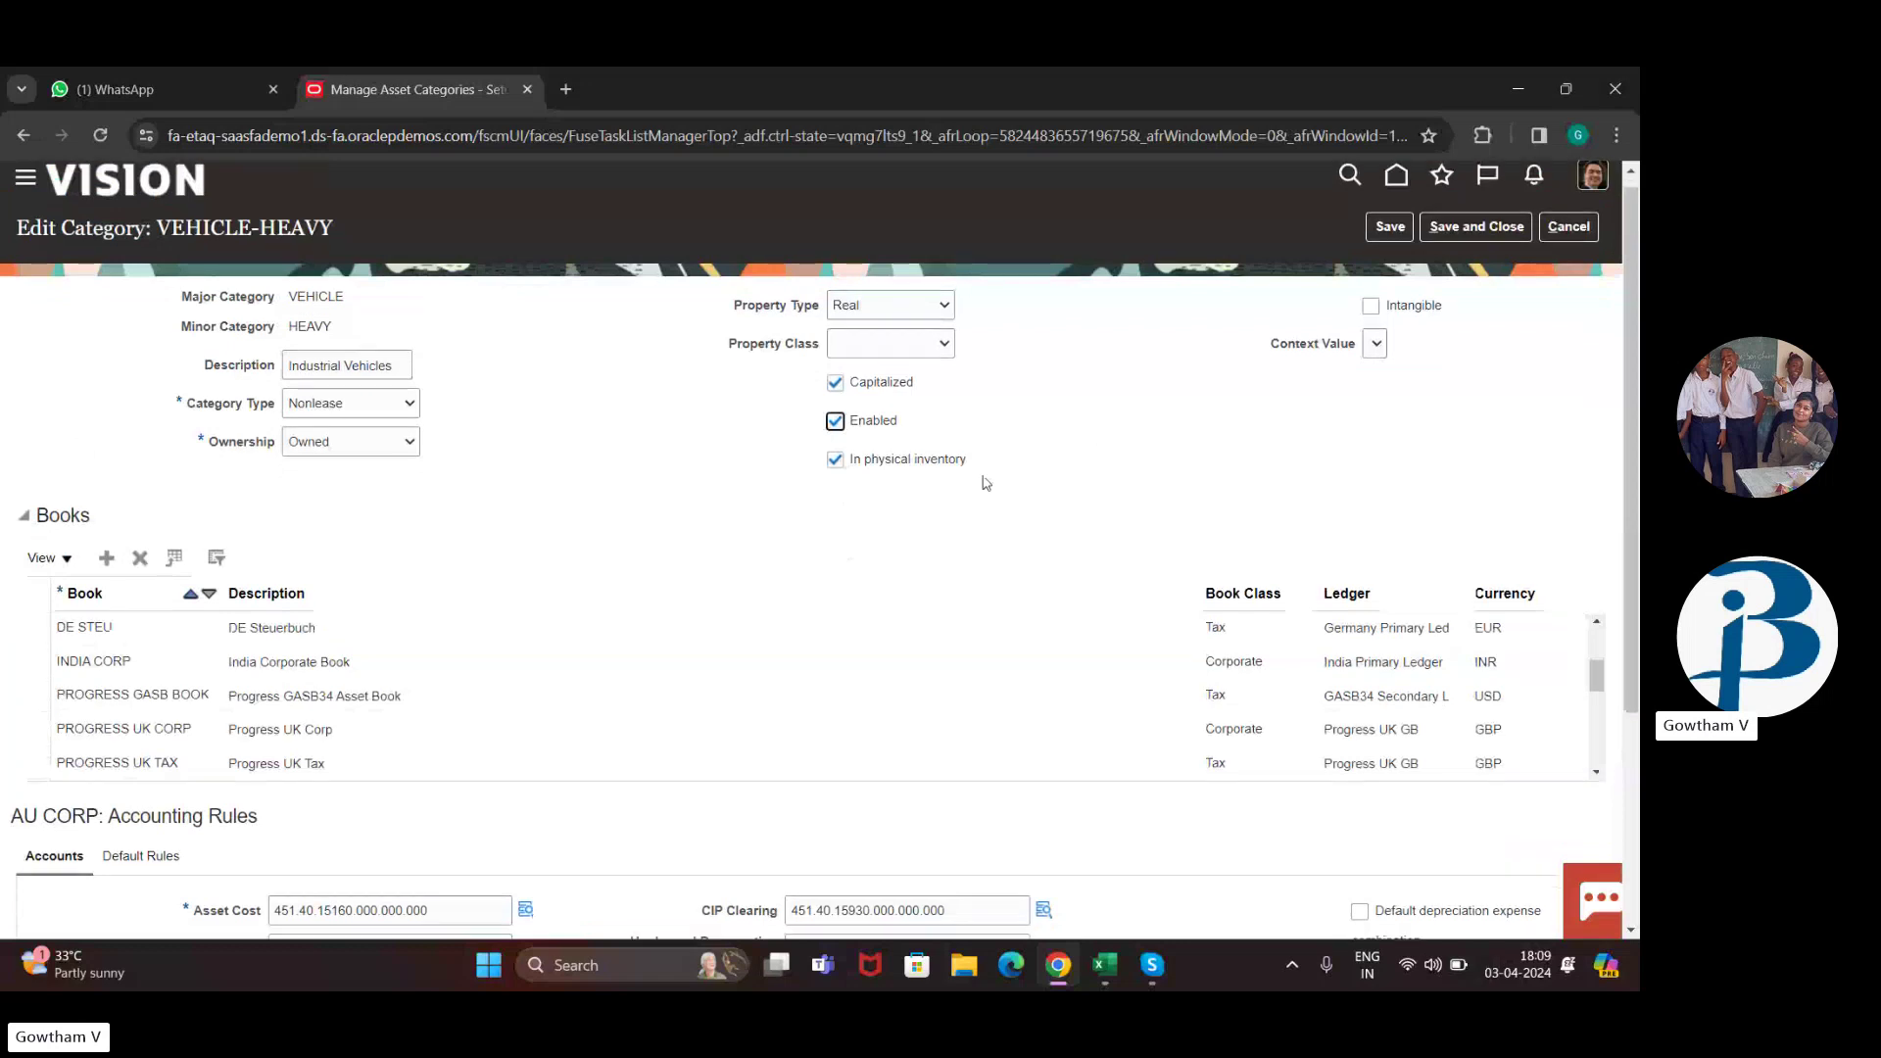
Step: Look through the VEHICLE-HEAVY category's assigned books and the account combinations in the AU CORP accounting rules
{"action": "scroll", "coordinate": [3, 579], "scroll_direction": "down", "scroll_amount": 1}
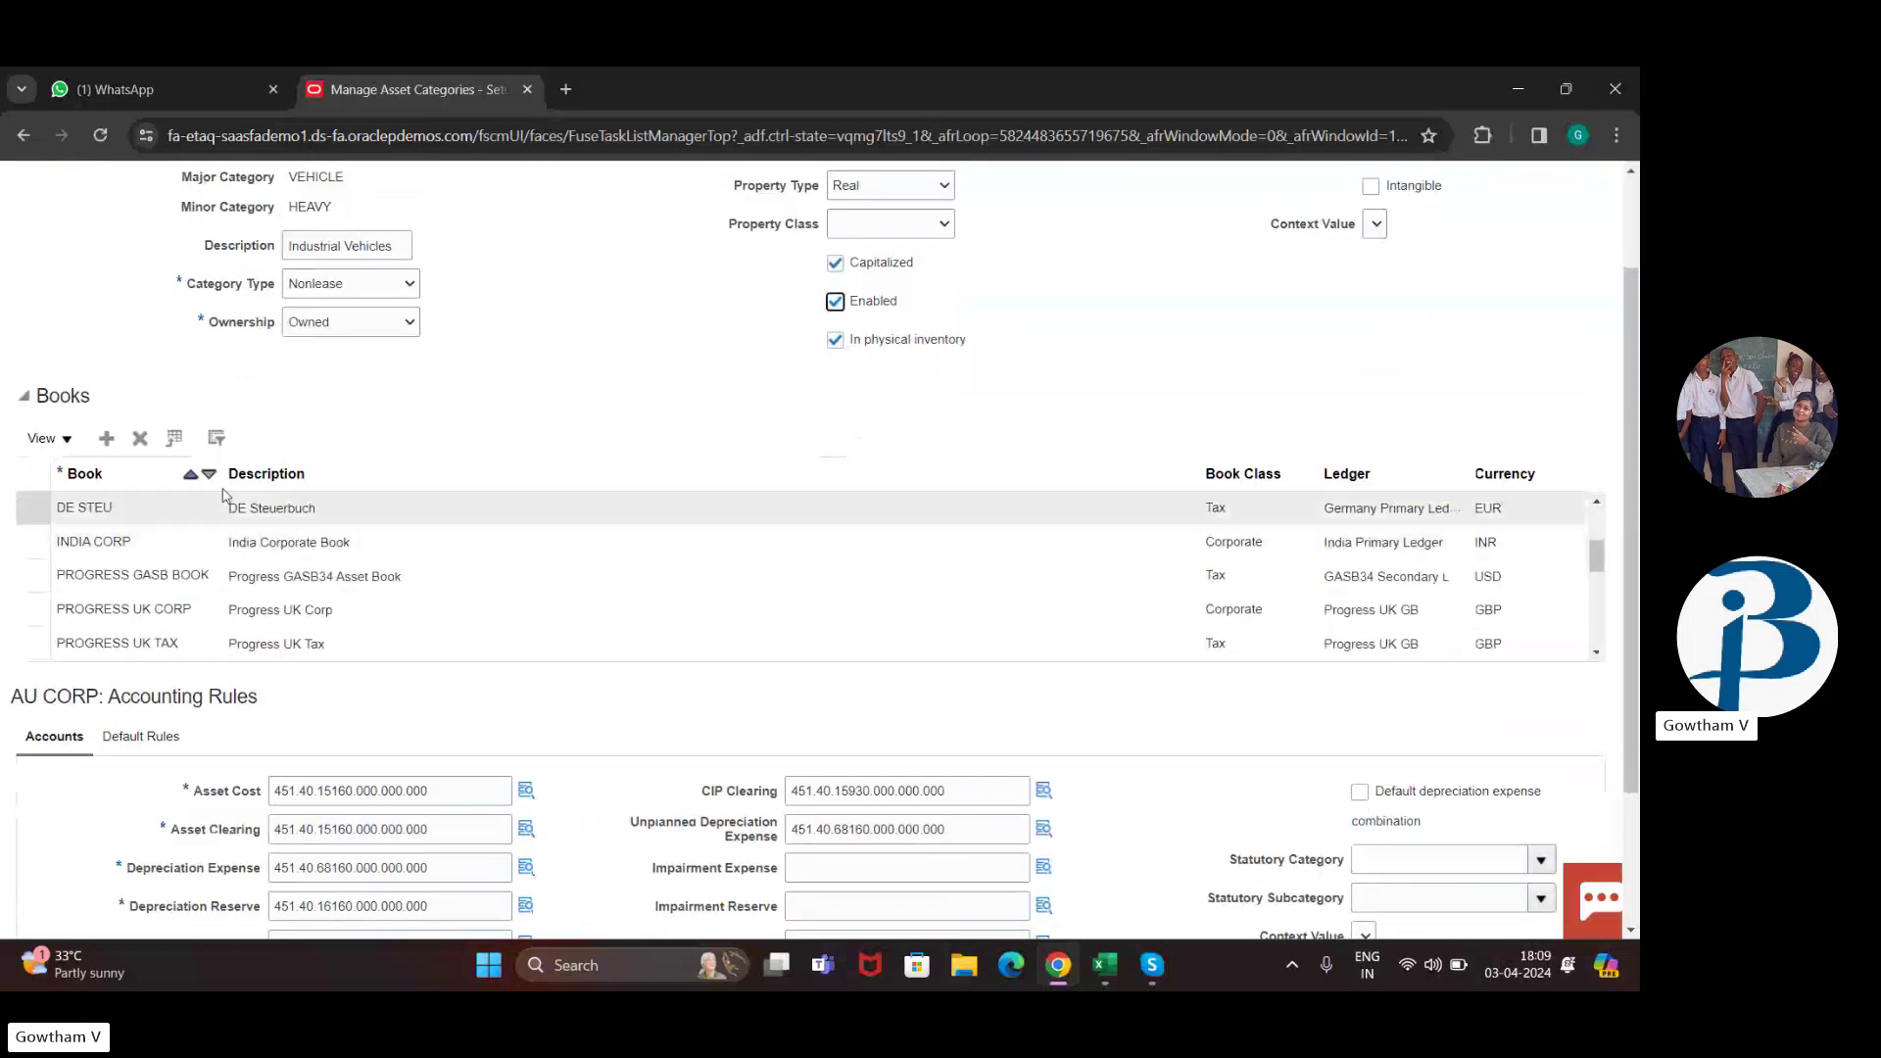
{"action": "scroll", "coordinate": [344, 365], "scroll_direction": "up", "scroll_amount": 1}
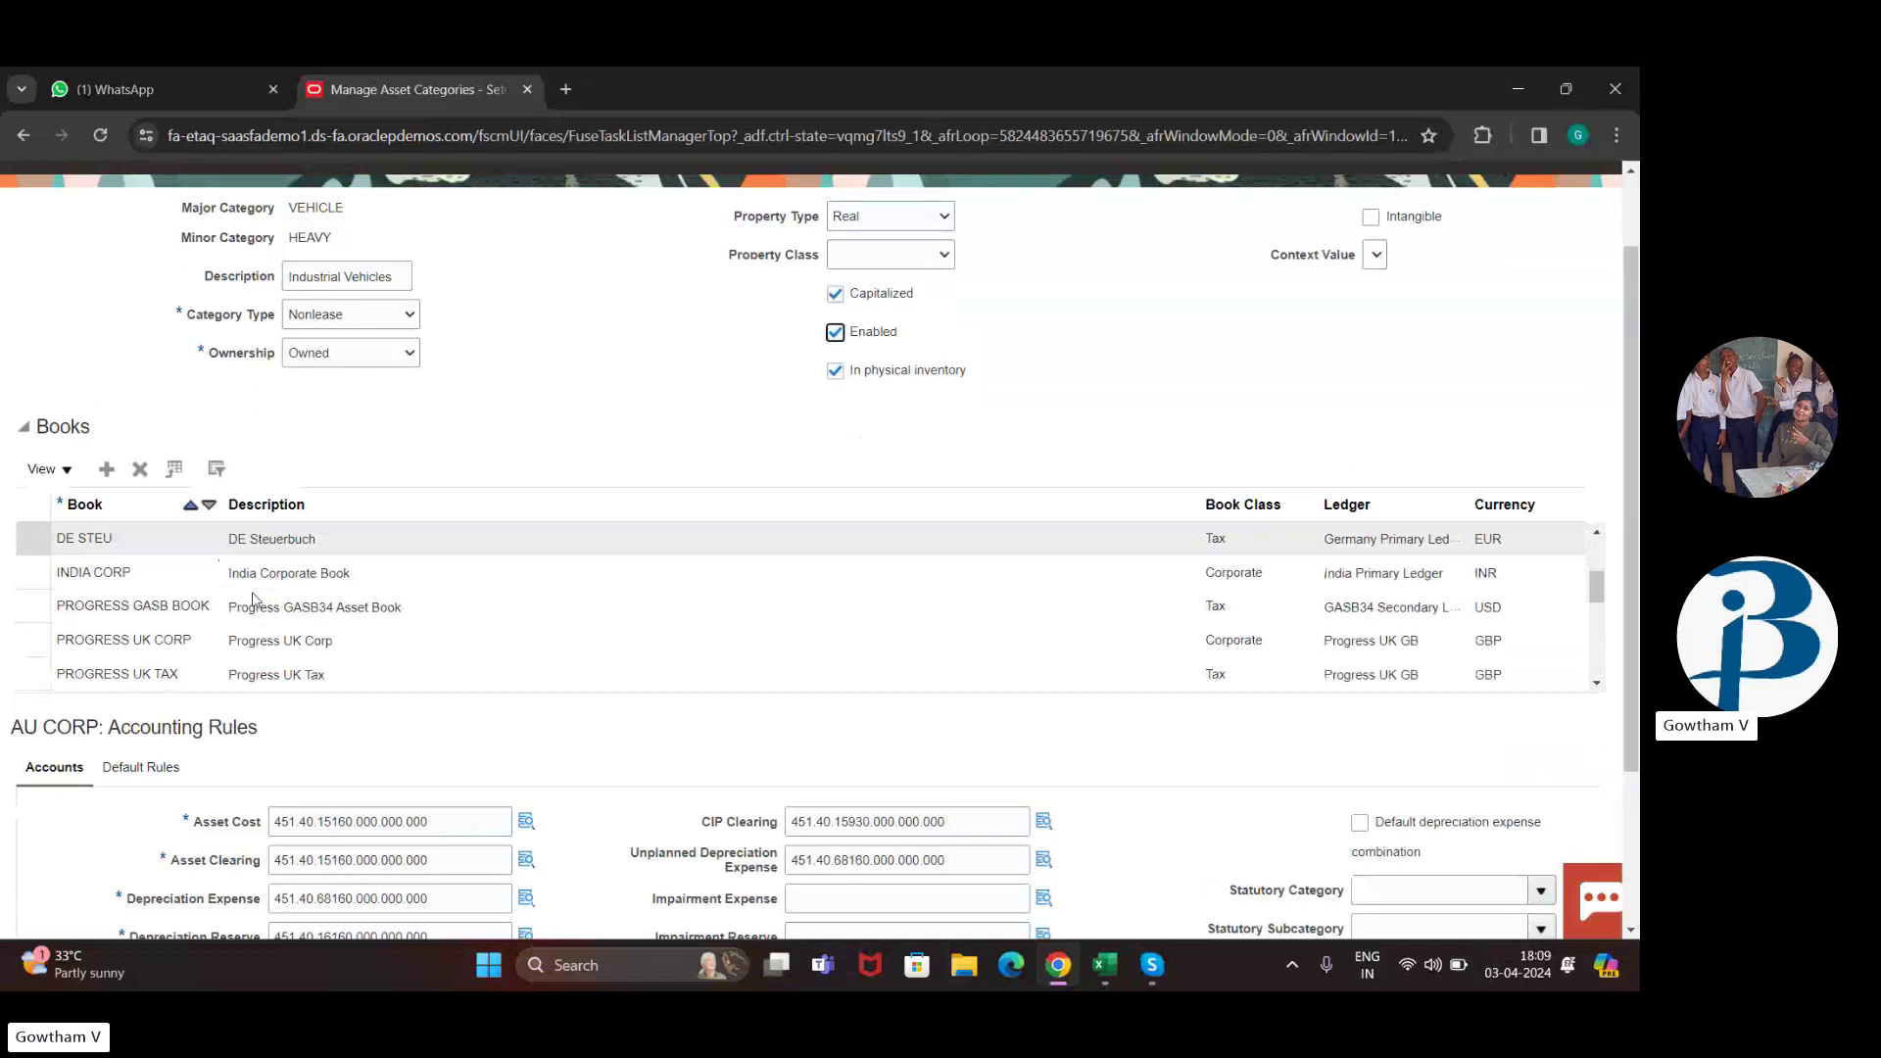
{"action": "scroll", "coordinate": [470, 411], "scroll_direction": "down", "scroll_amount": 1}
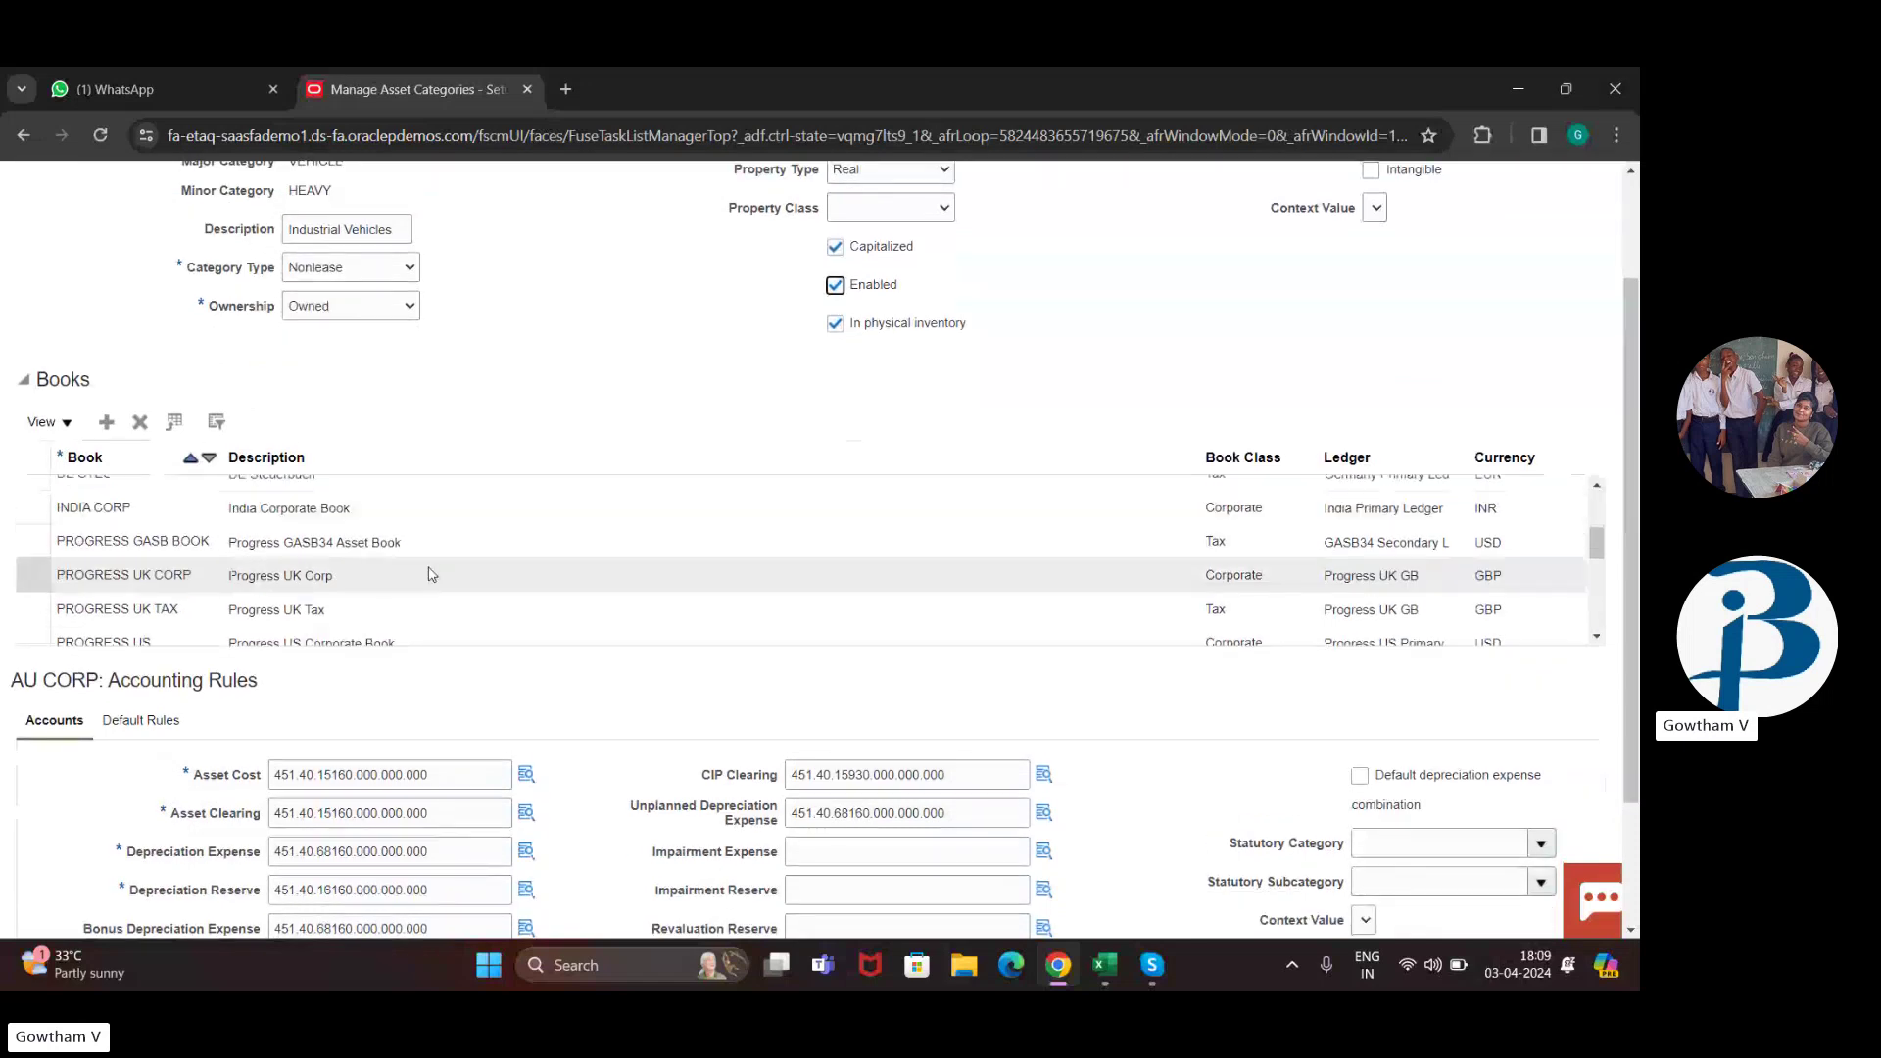
{"action": "scroll", "coordinate": [429, 585], "scroll_direction": "up", "scroll_amount": 3}
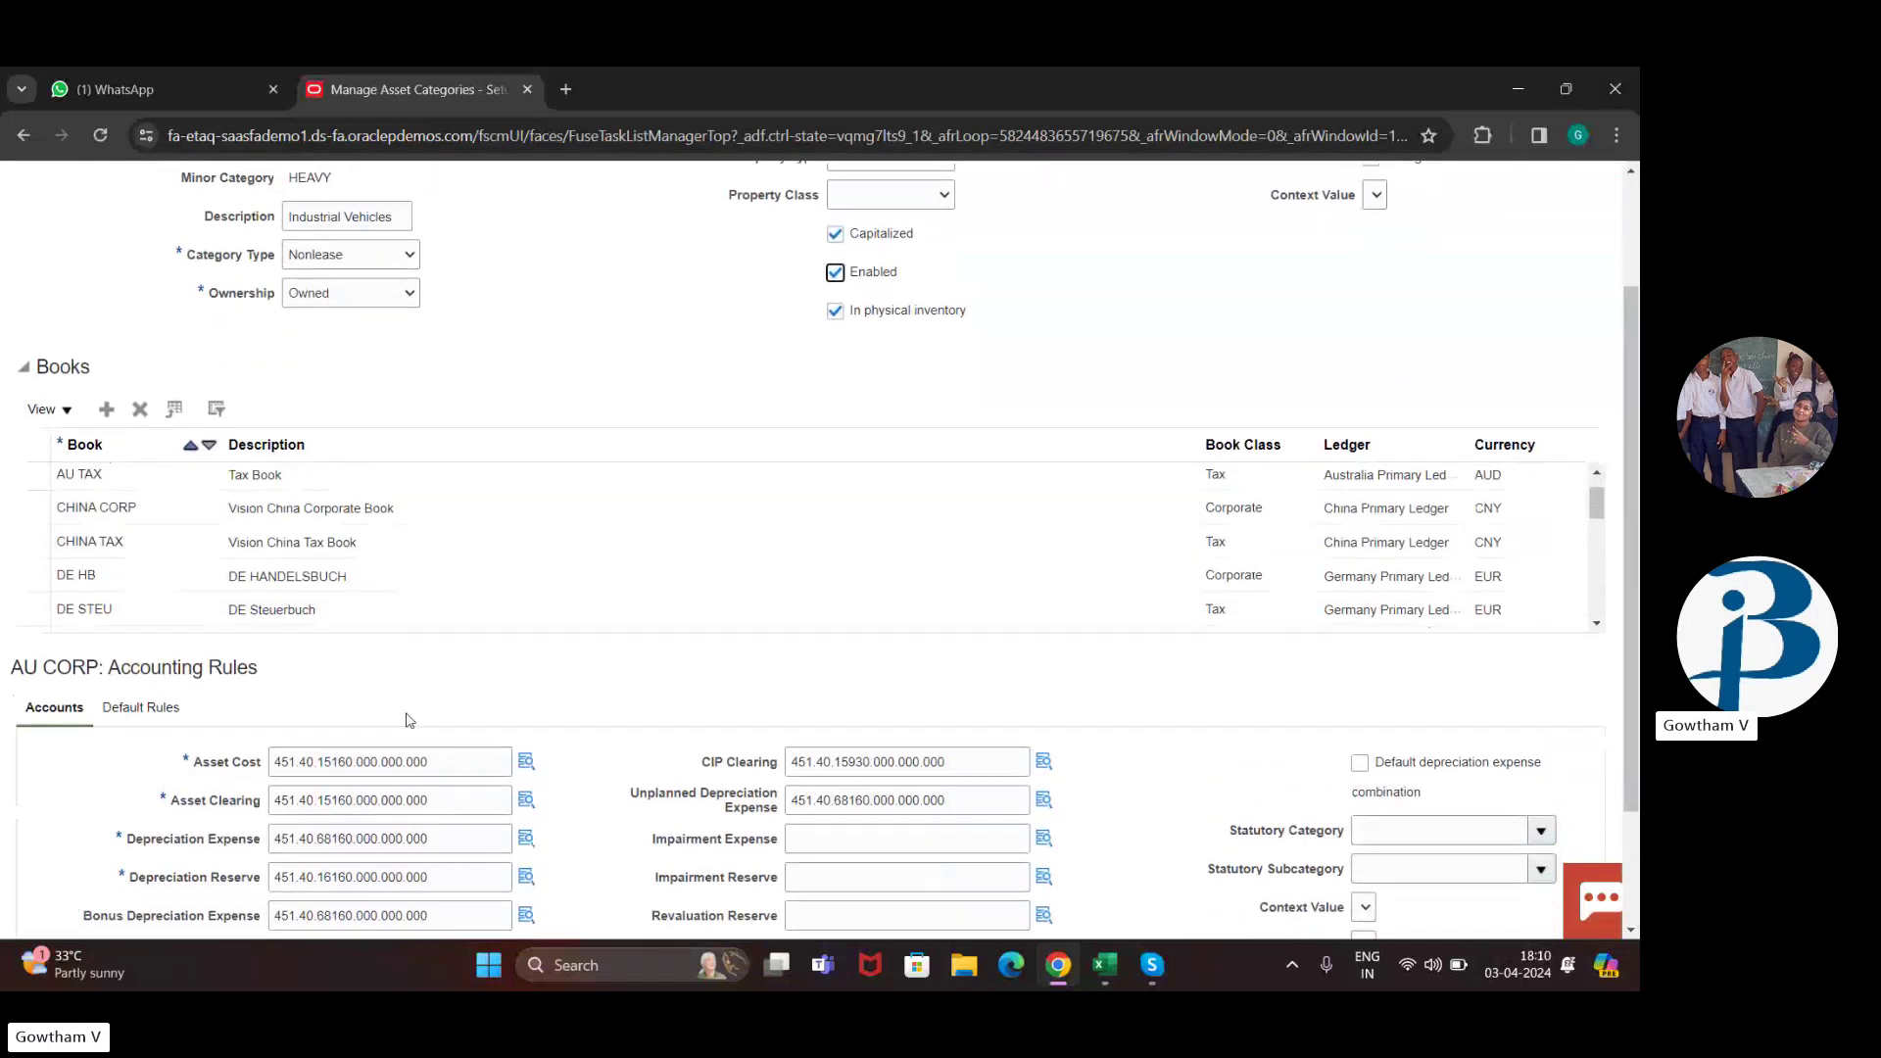
{"action": "scroll", "coordinate": [408, 714], "scroll_direction": "down", "scroll_amount": 4}
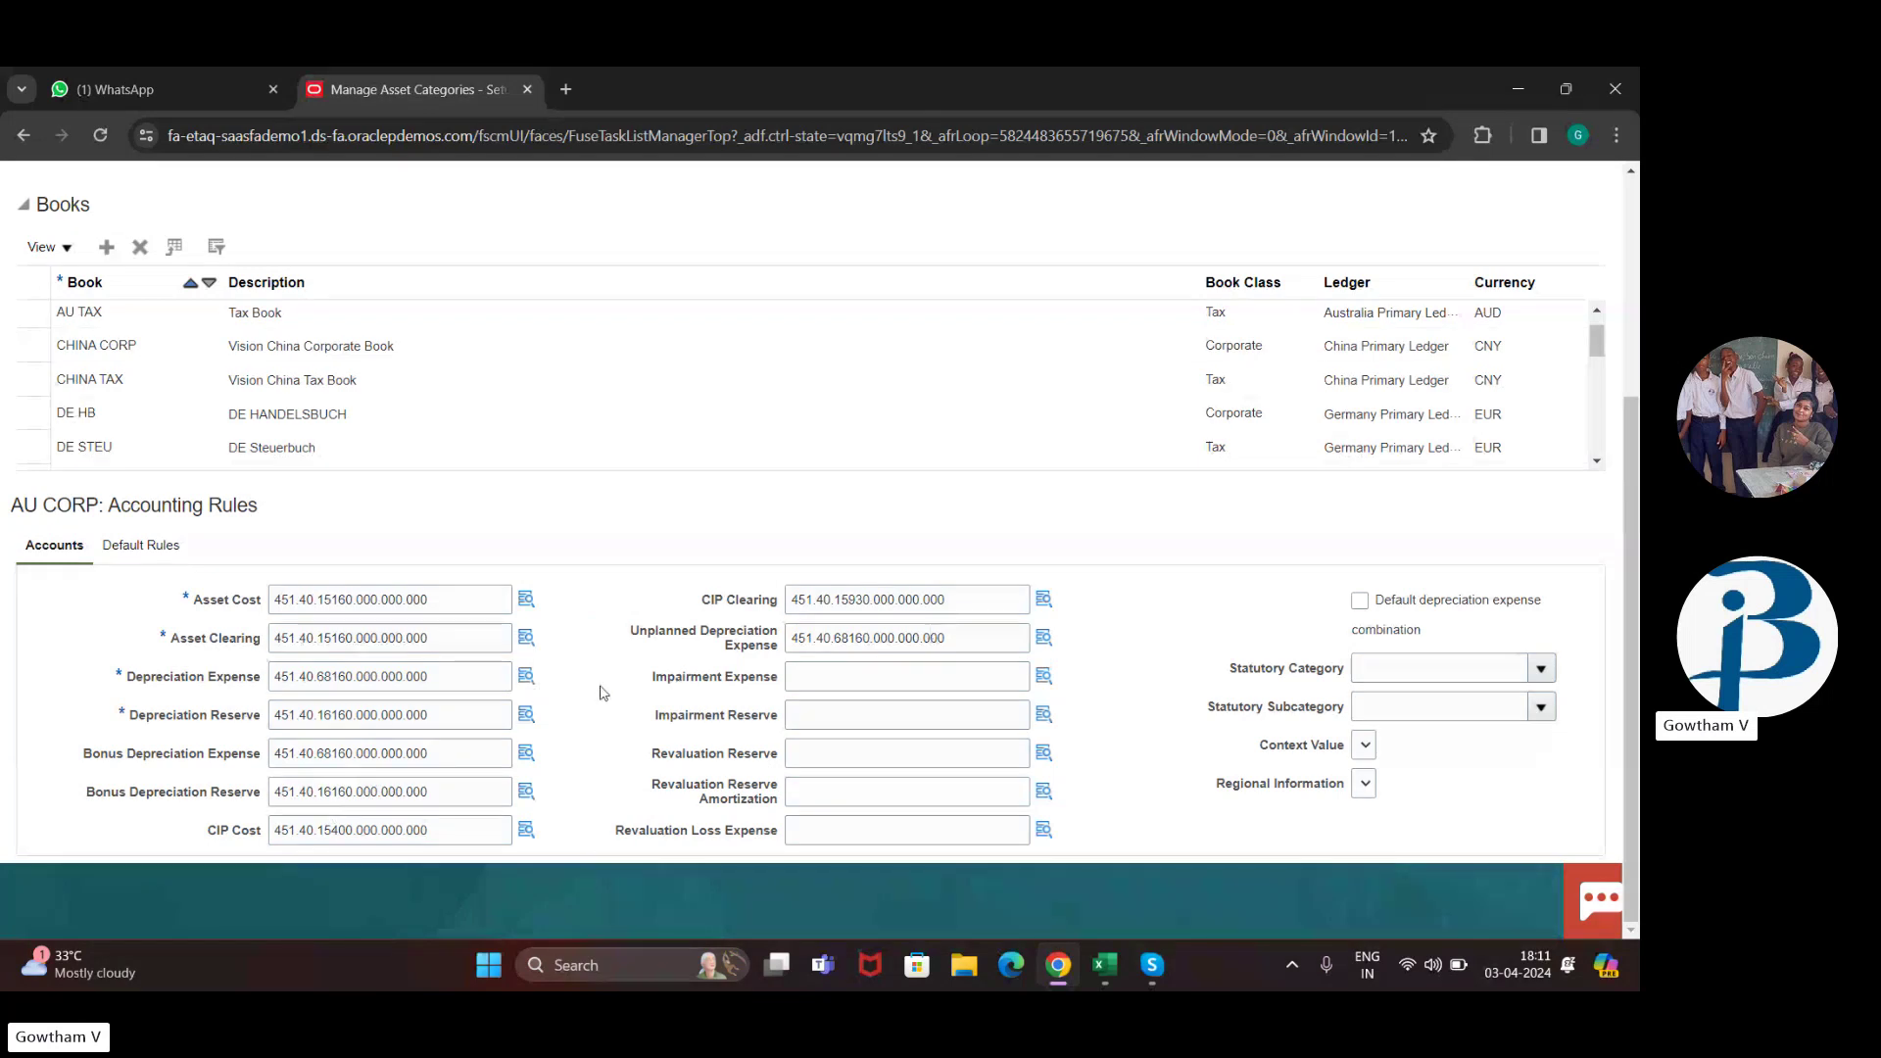
{"action": "scroll", "coordinate": [603, 693], "scroll_direction": "up", "scroll_amount": 4}
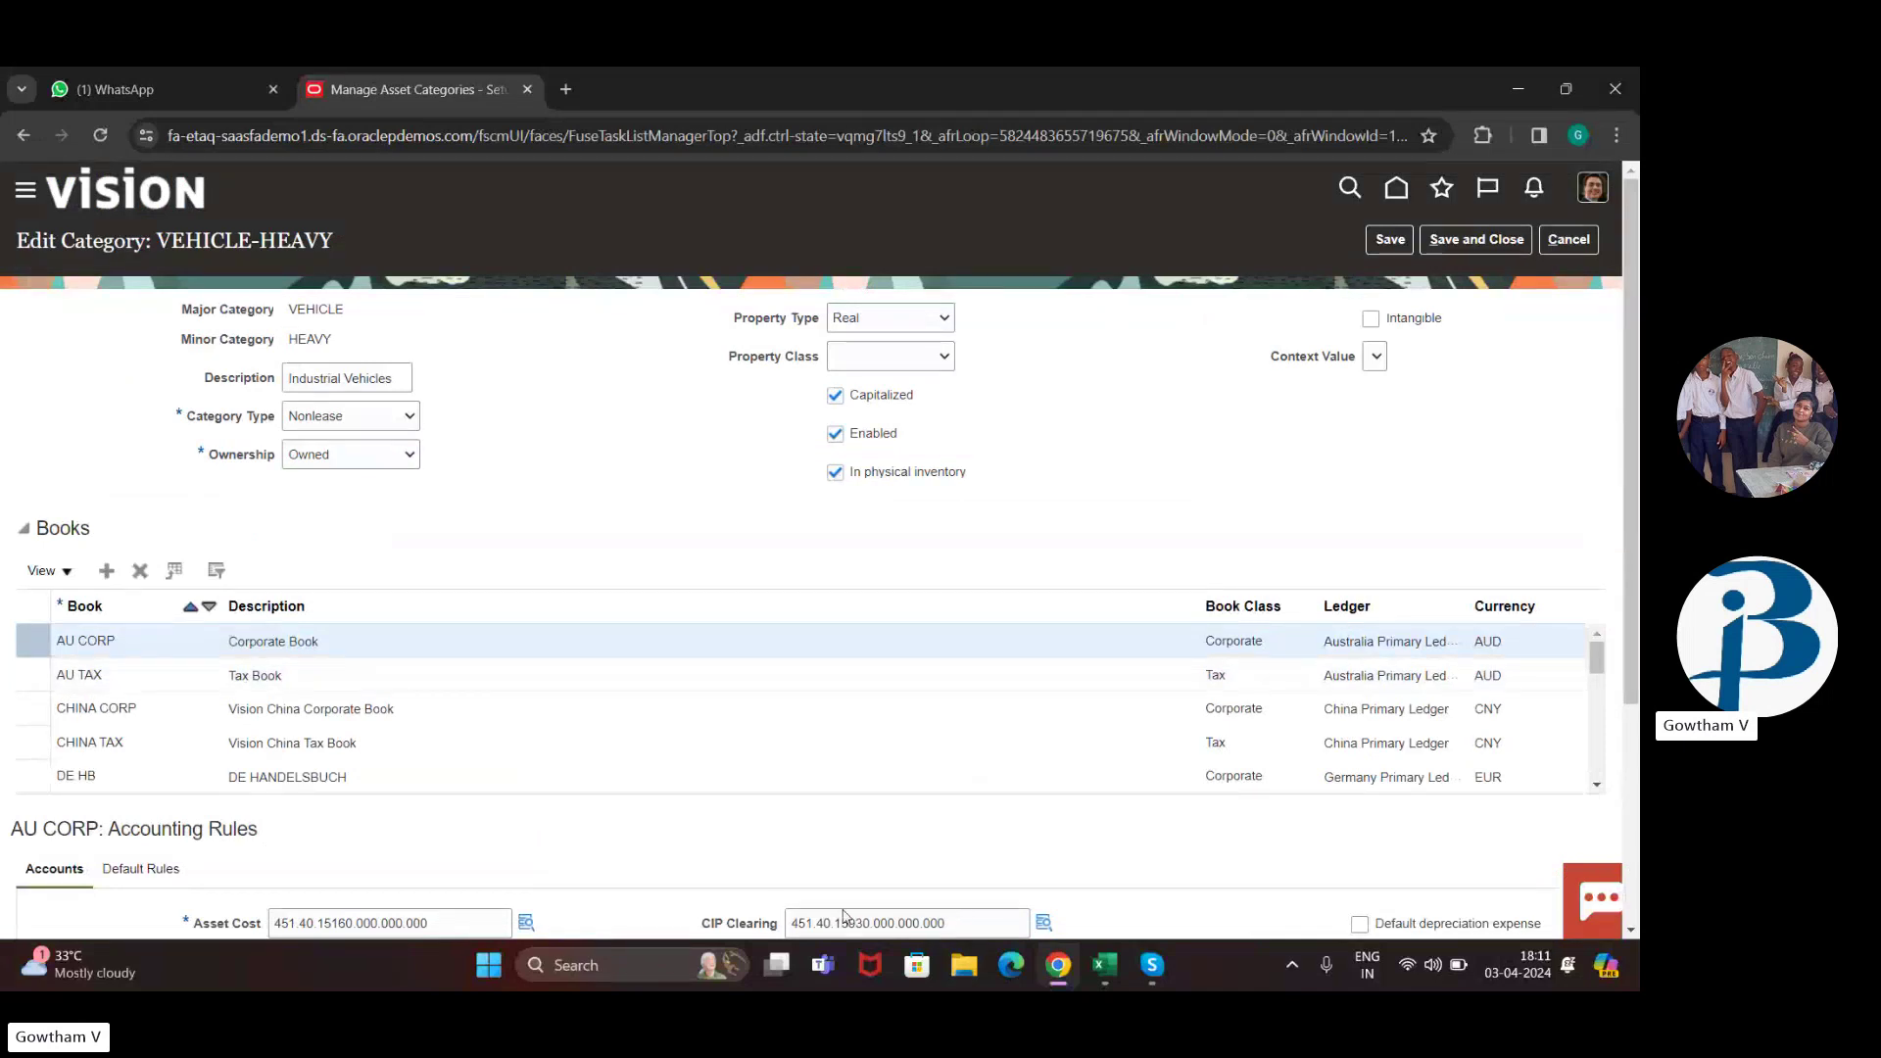
Step: Cancel editing the VEHICLE-HEAVY category, discarding any changes, and return to the Fixed Assets task list
{"action": "left_click", "coordinate": [1558, 238]}
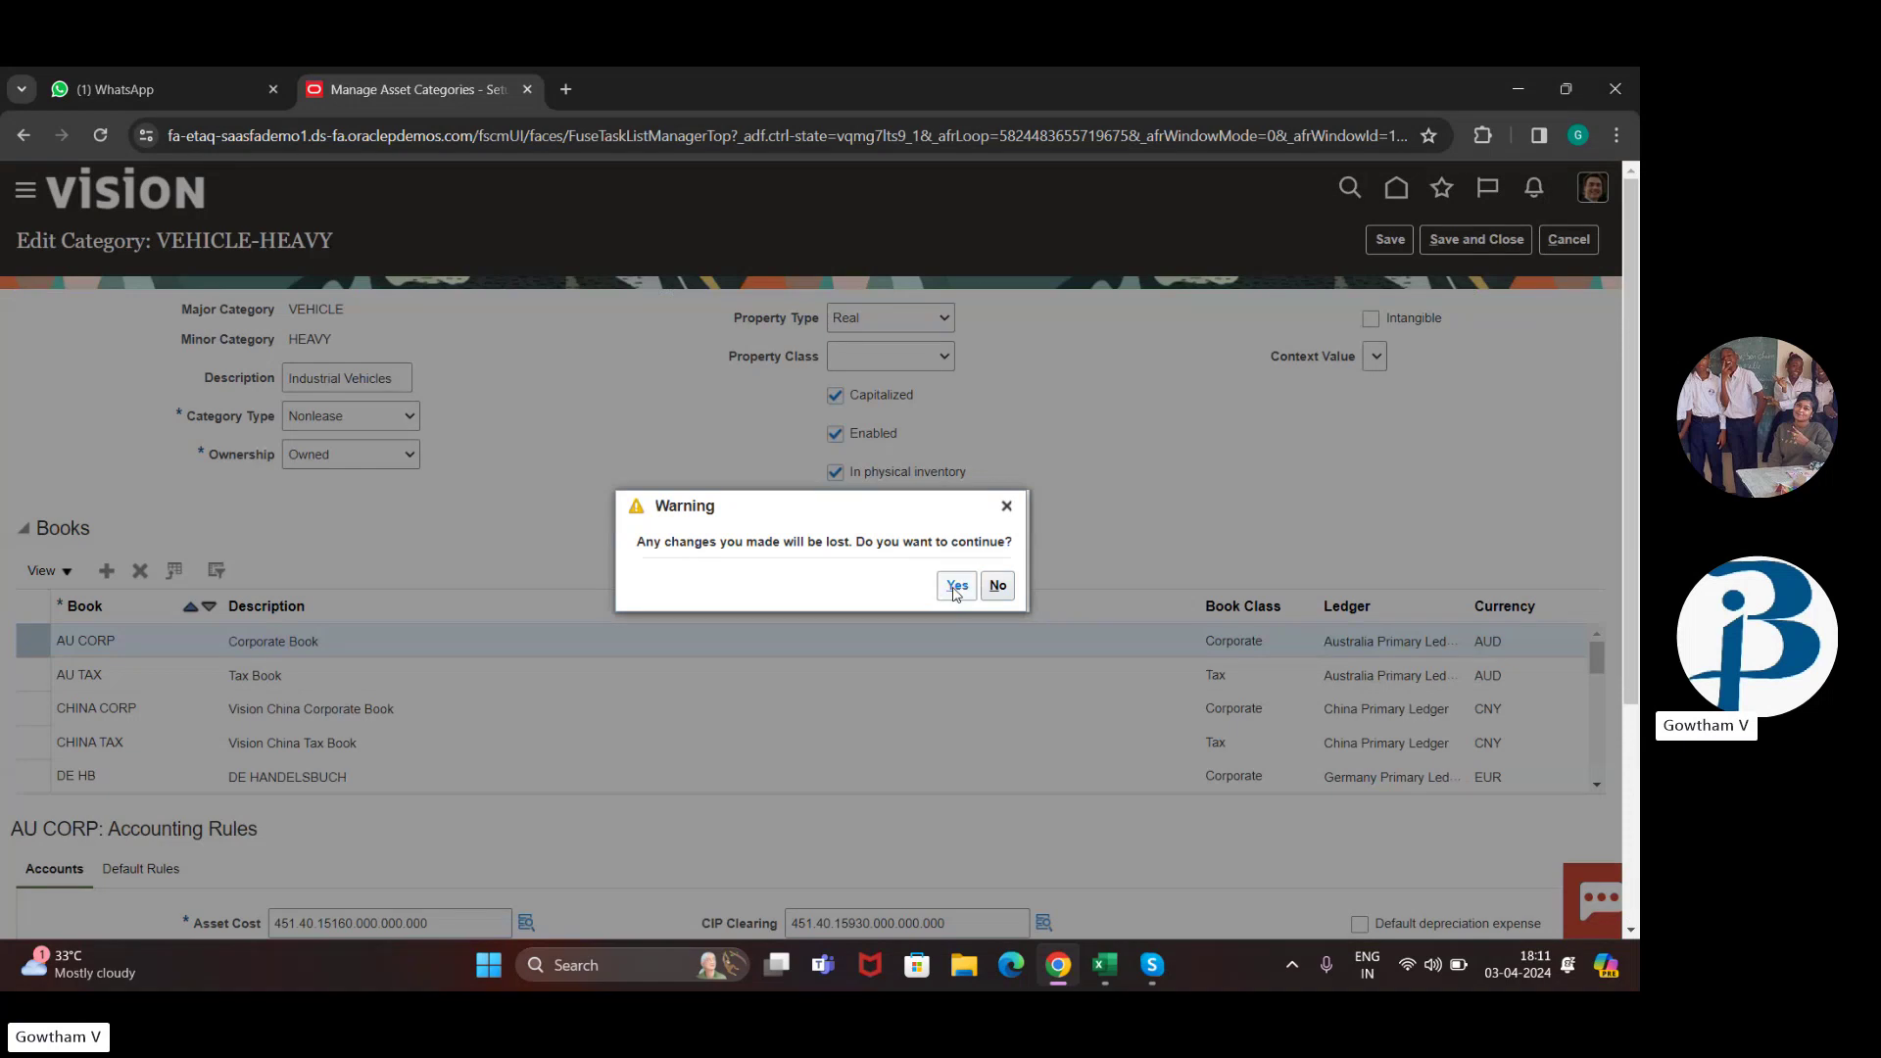
{"action": "left_click", "coordinate": [956, 587]}
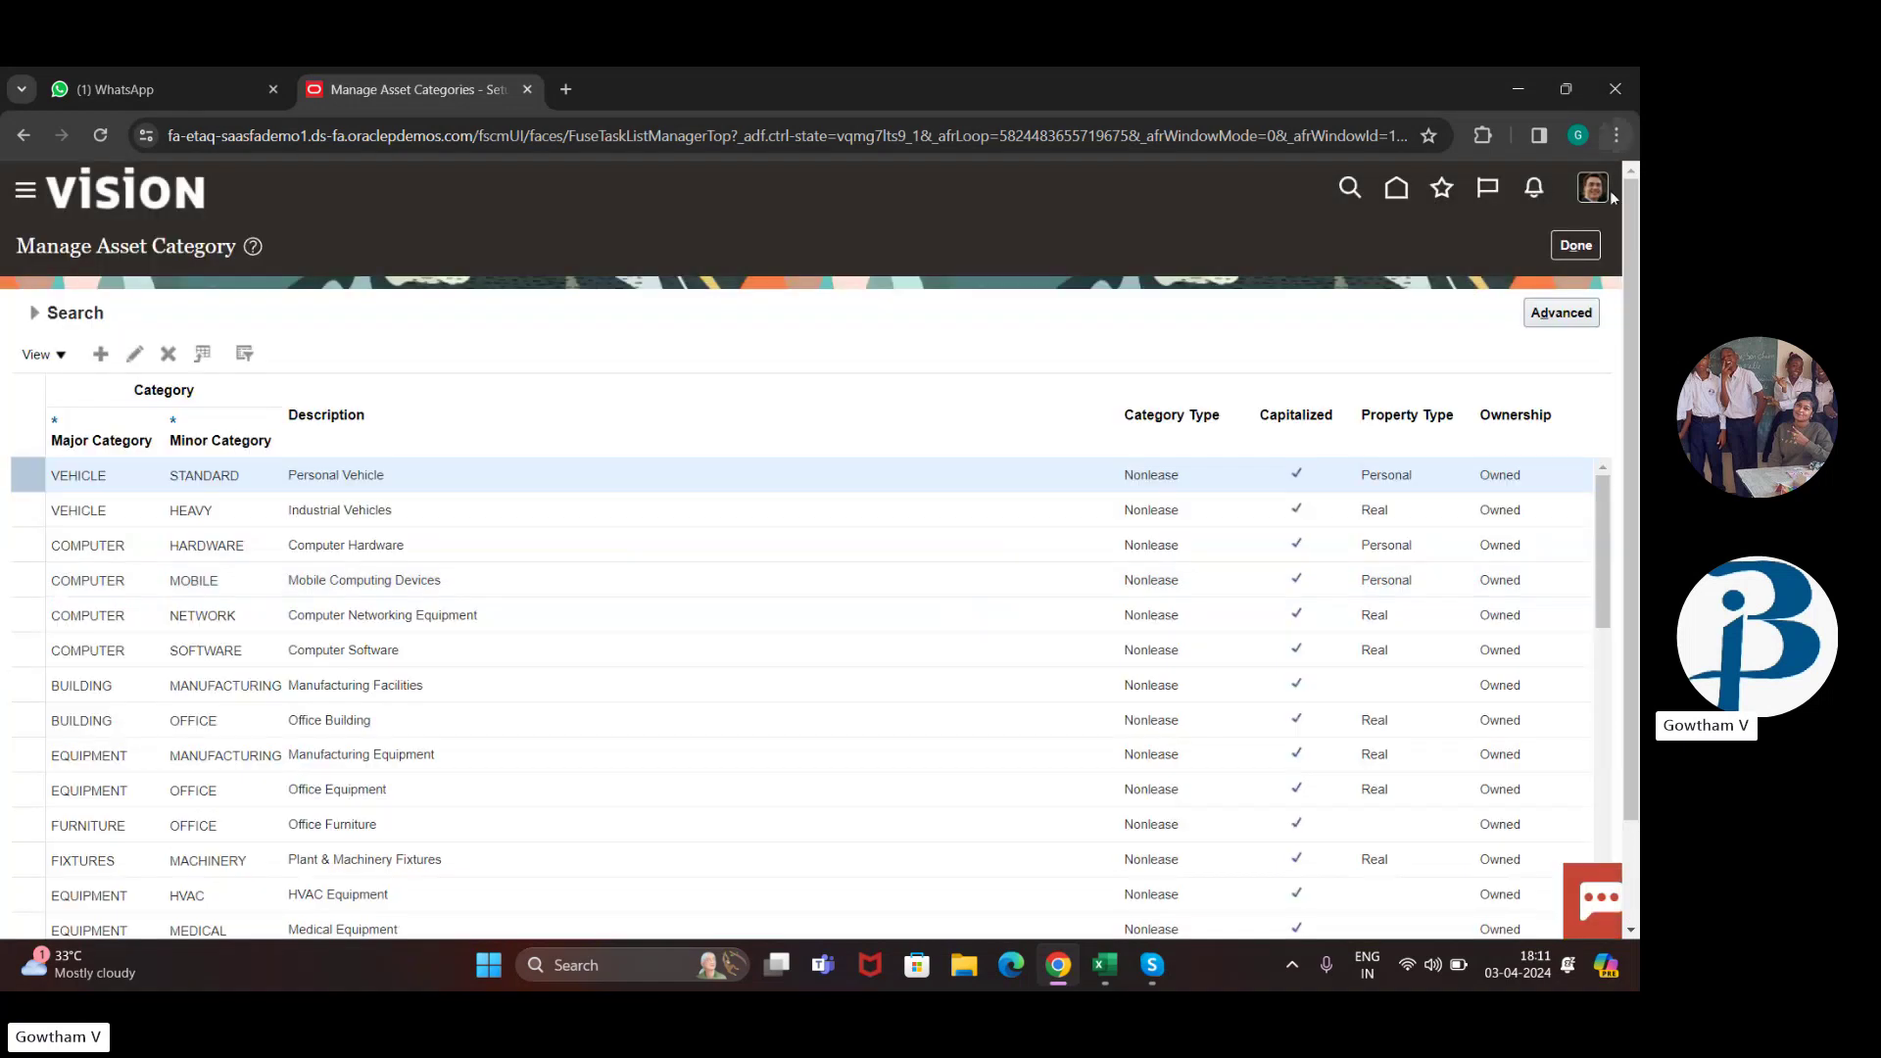
{"action": "left_click", "coordinate": [1577, 246]}
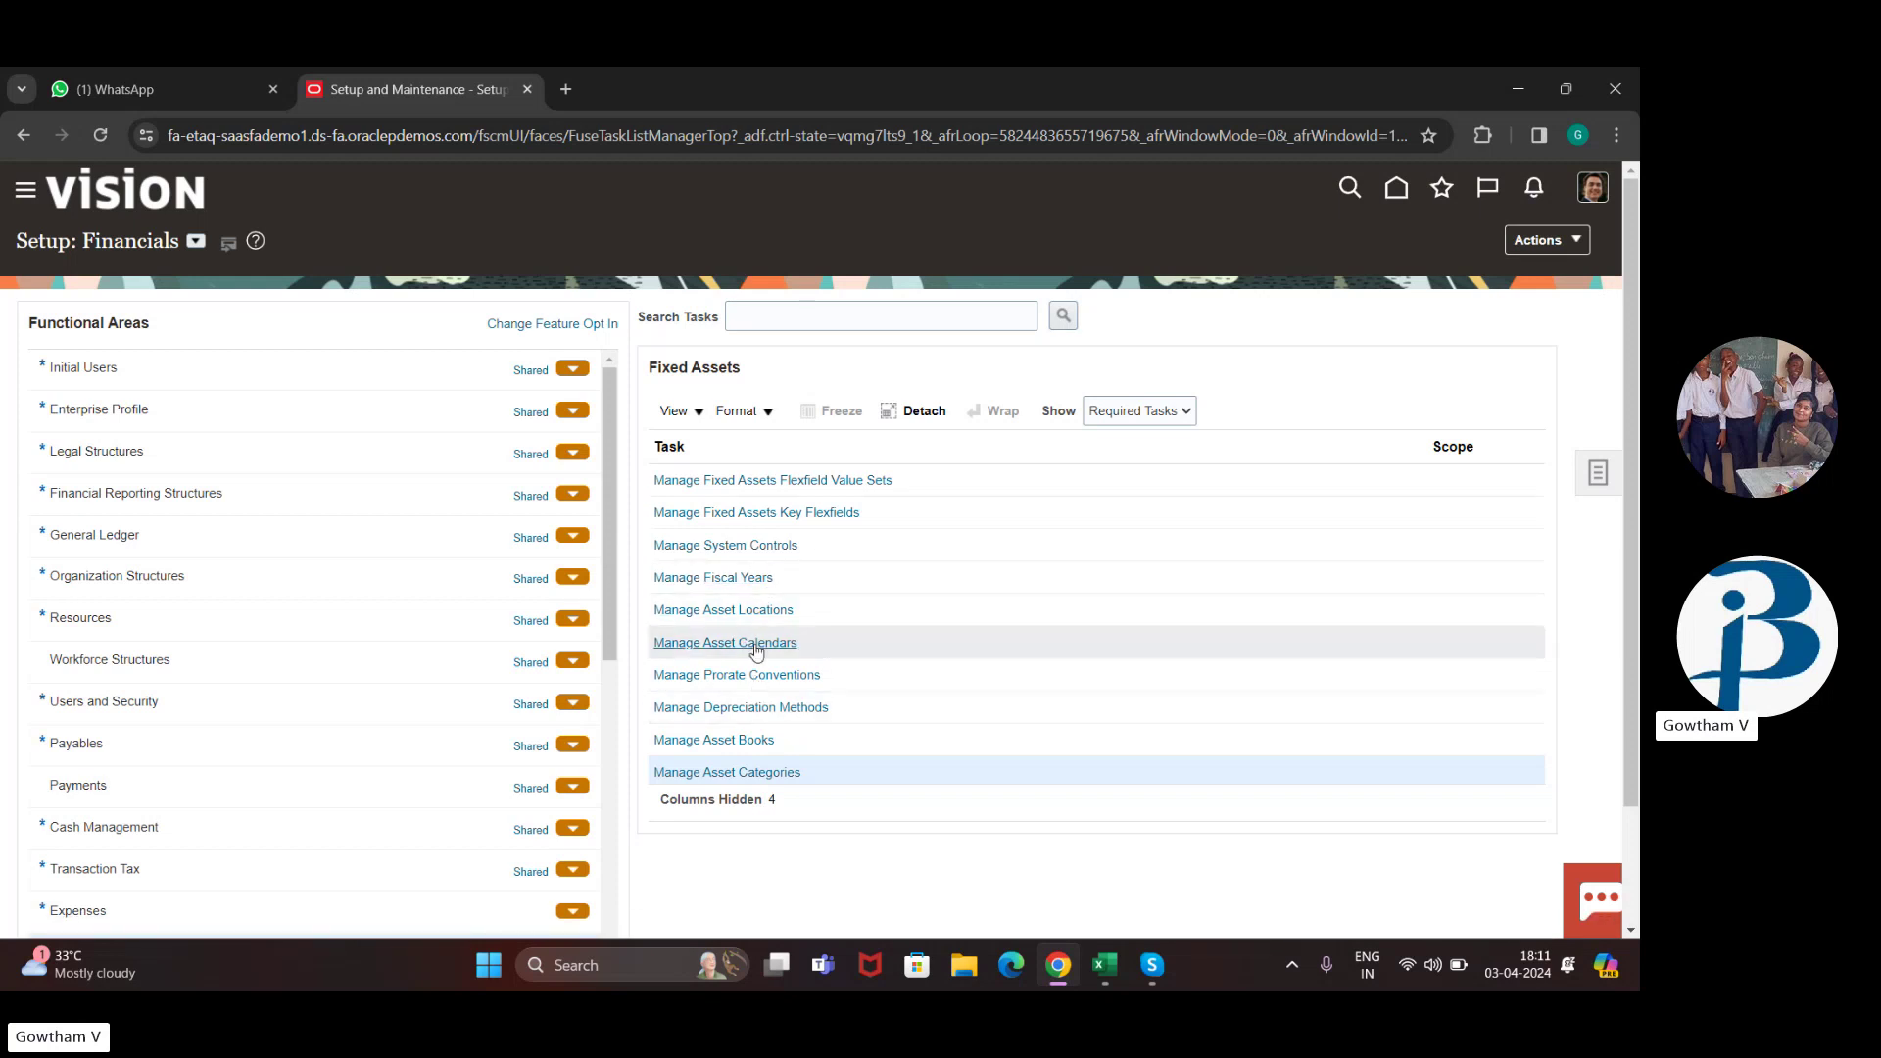
Step: In Manage Fiscal Years, create and save a fiscal year named "buddy fiscal year" with the description "buddy fis year"
{"action": "left_click", "coordinate": [732, 580]}
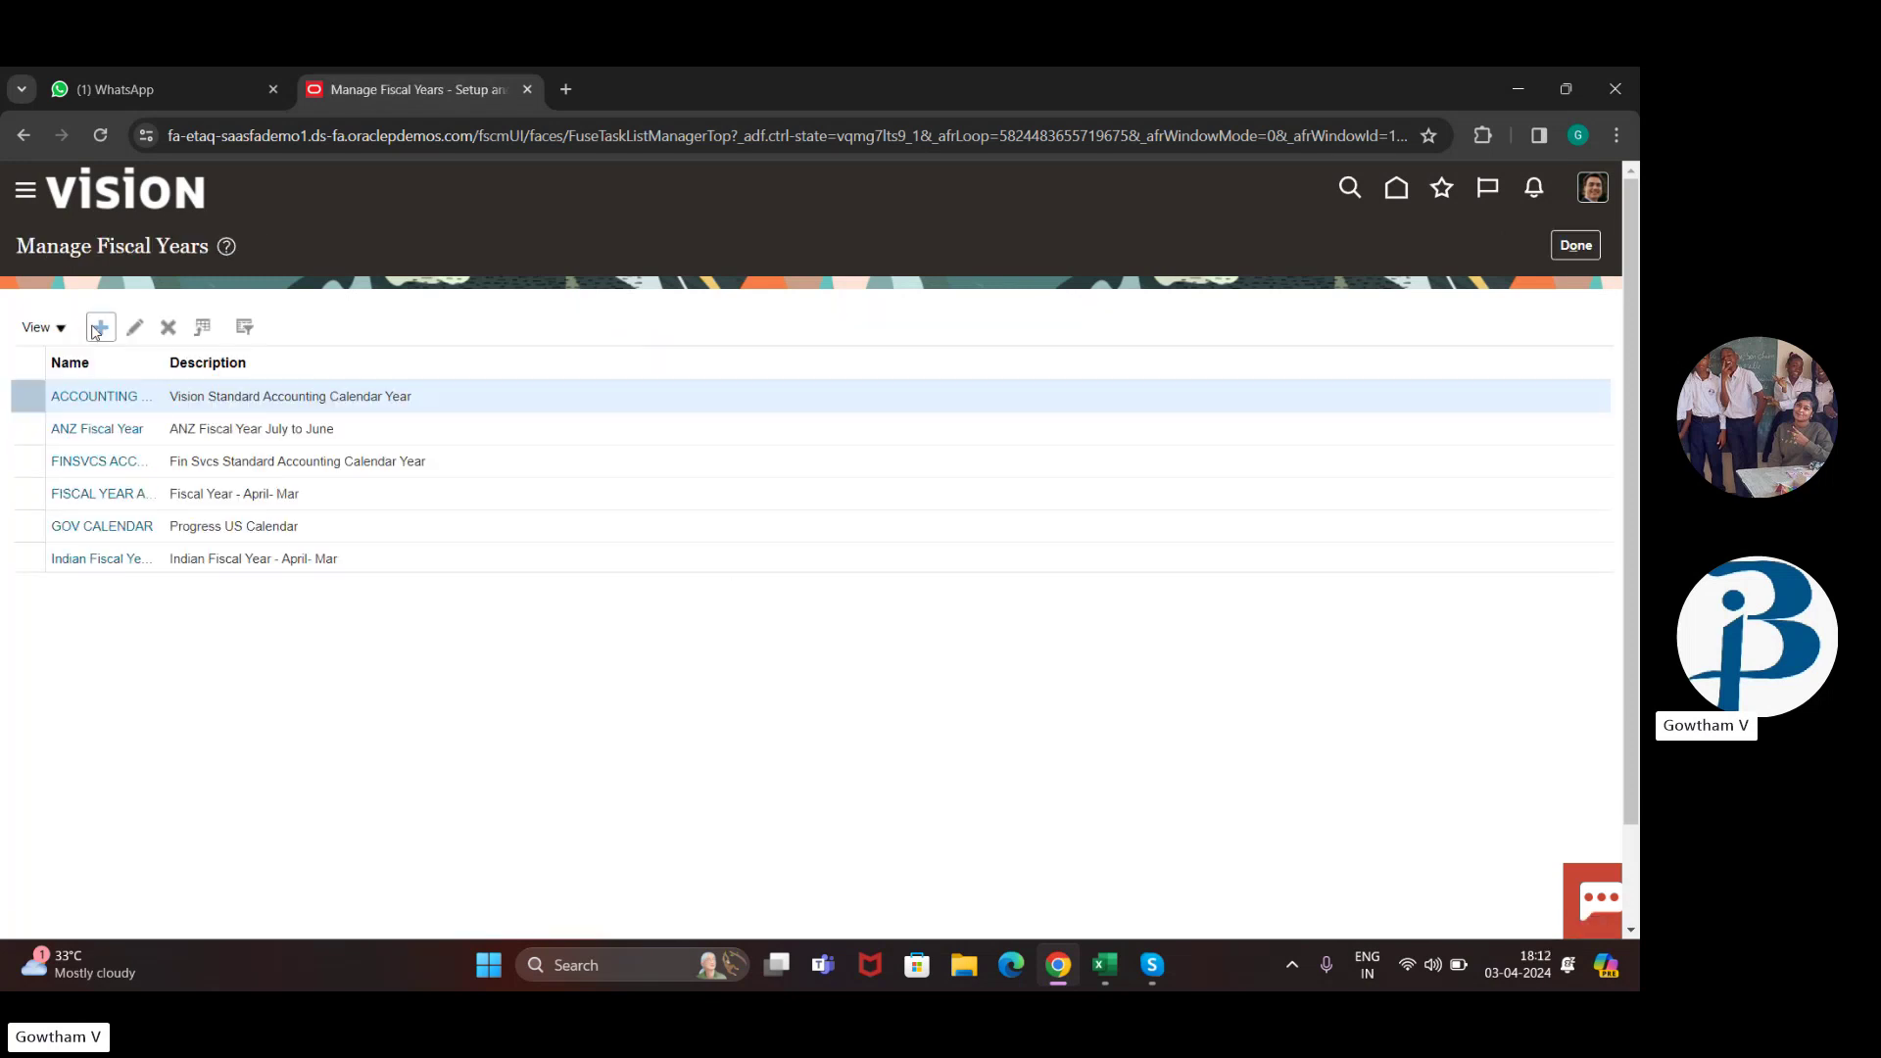
{"action": "left_click", "coordinate": [99, 328]}
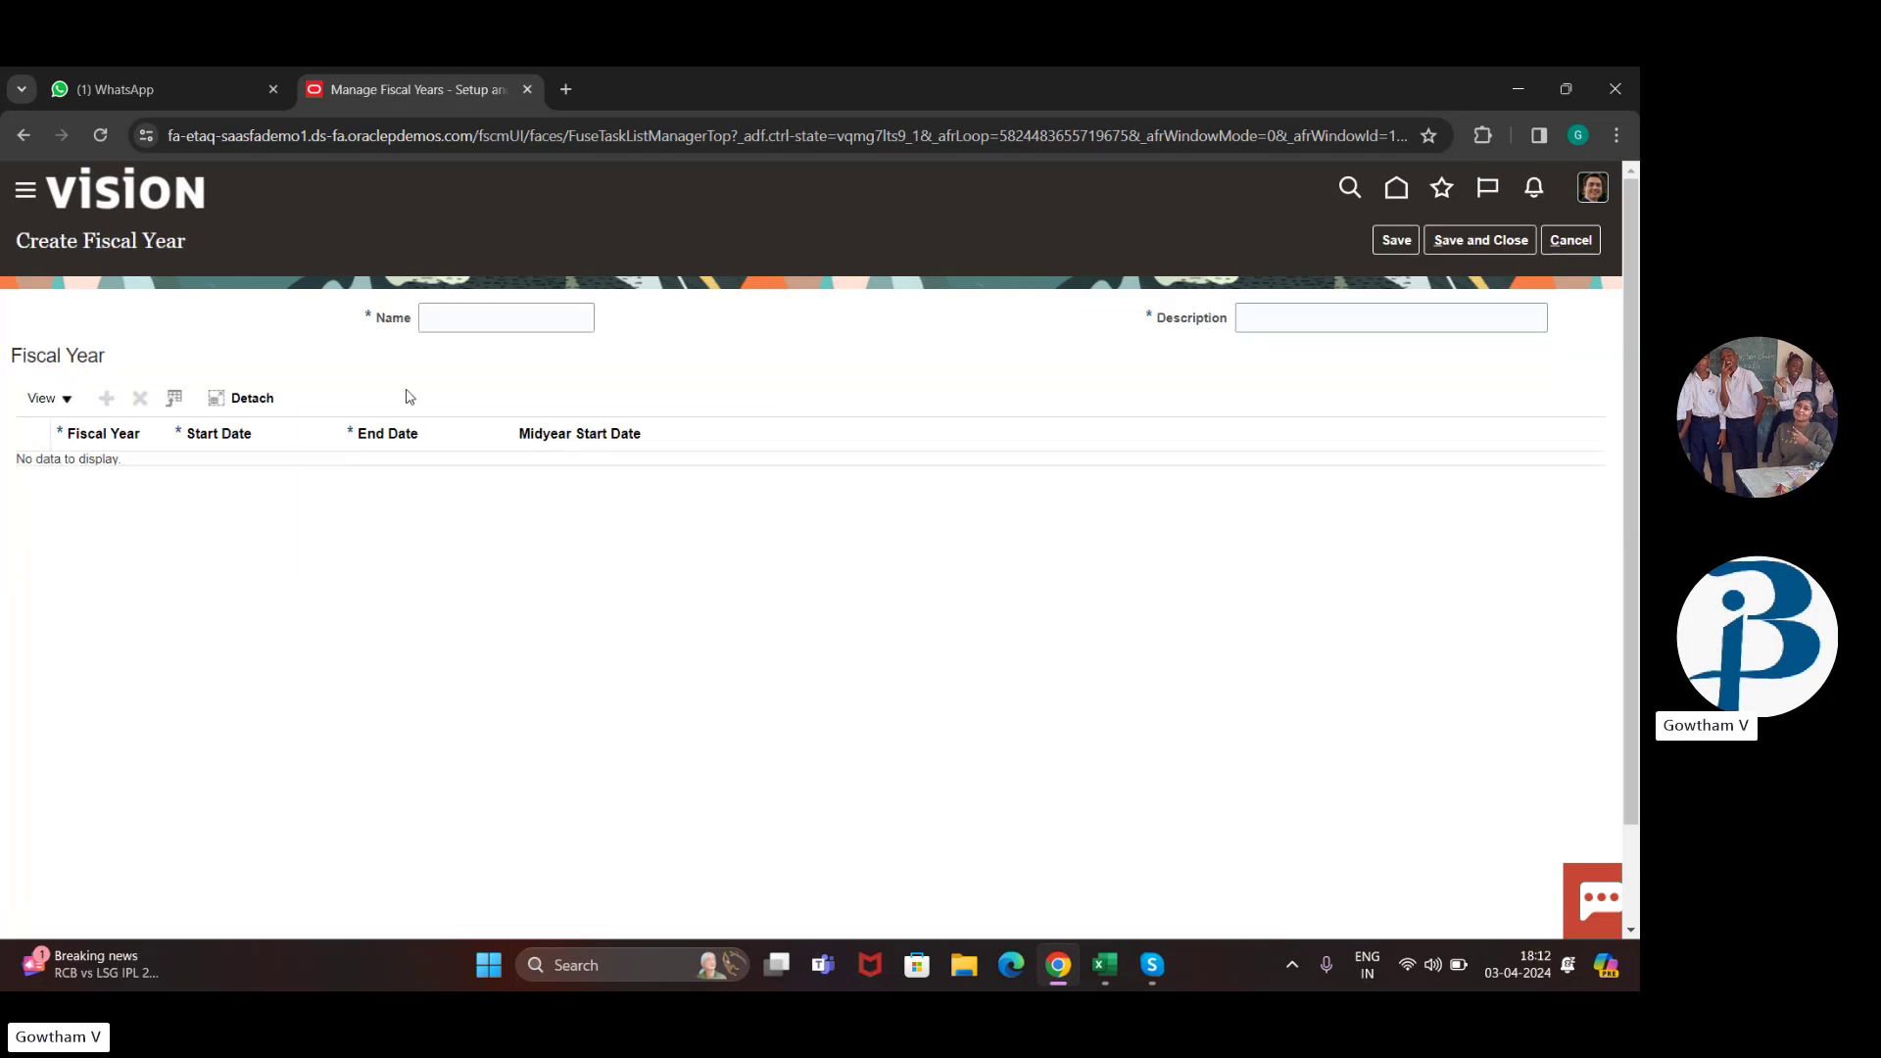
{"action": "left_click", "coordinate": [497, 320]}
{"action": "type", "text": "buddy fiscal"}
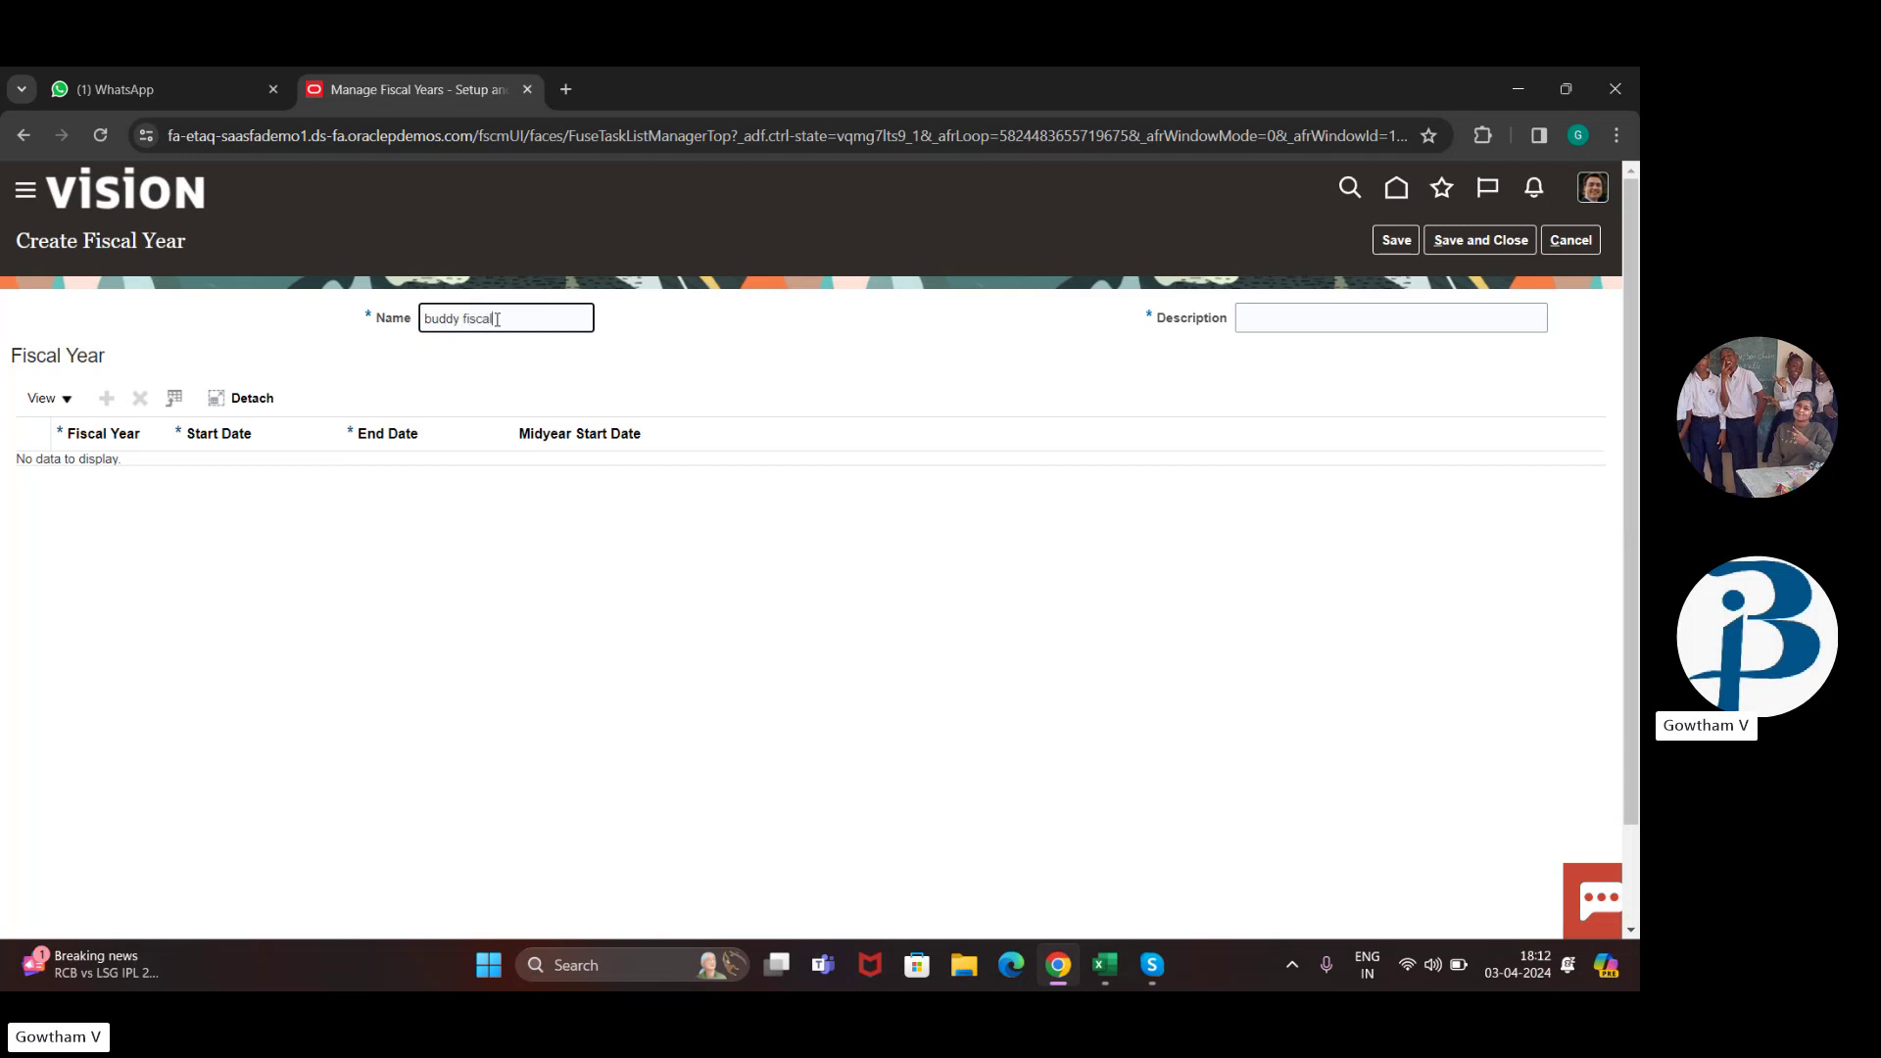
{"action": "type", "text": " Year"}
{"action": "left_click", "coordinate": [1452, 307]}
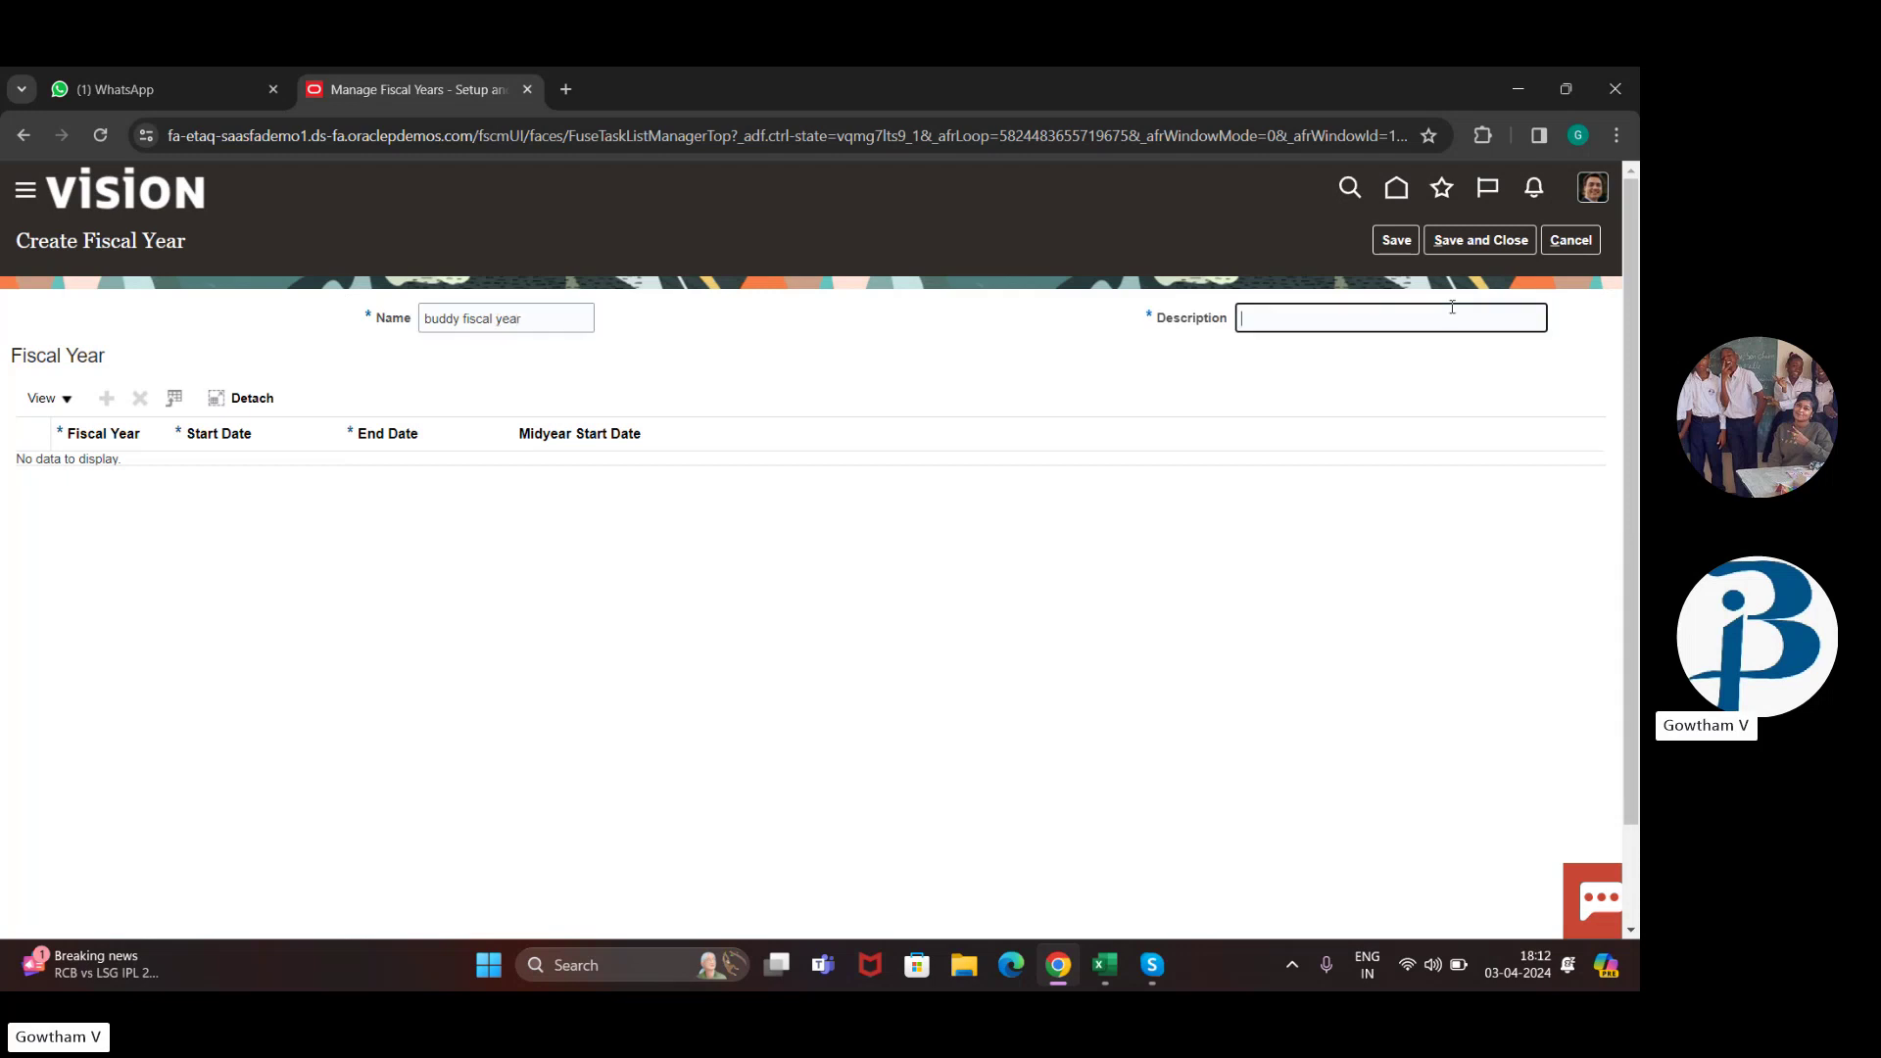
{"action": "type", "text": "buddy fis year"}
{"action": "left_click", "coordinate": [1395, 240]}
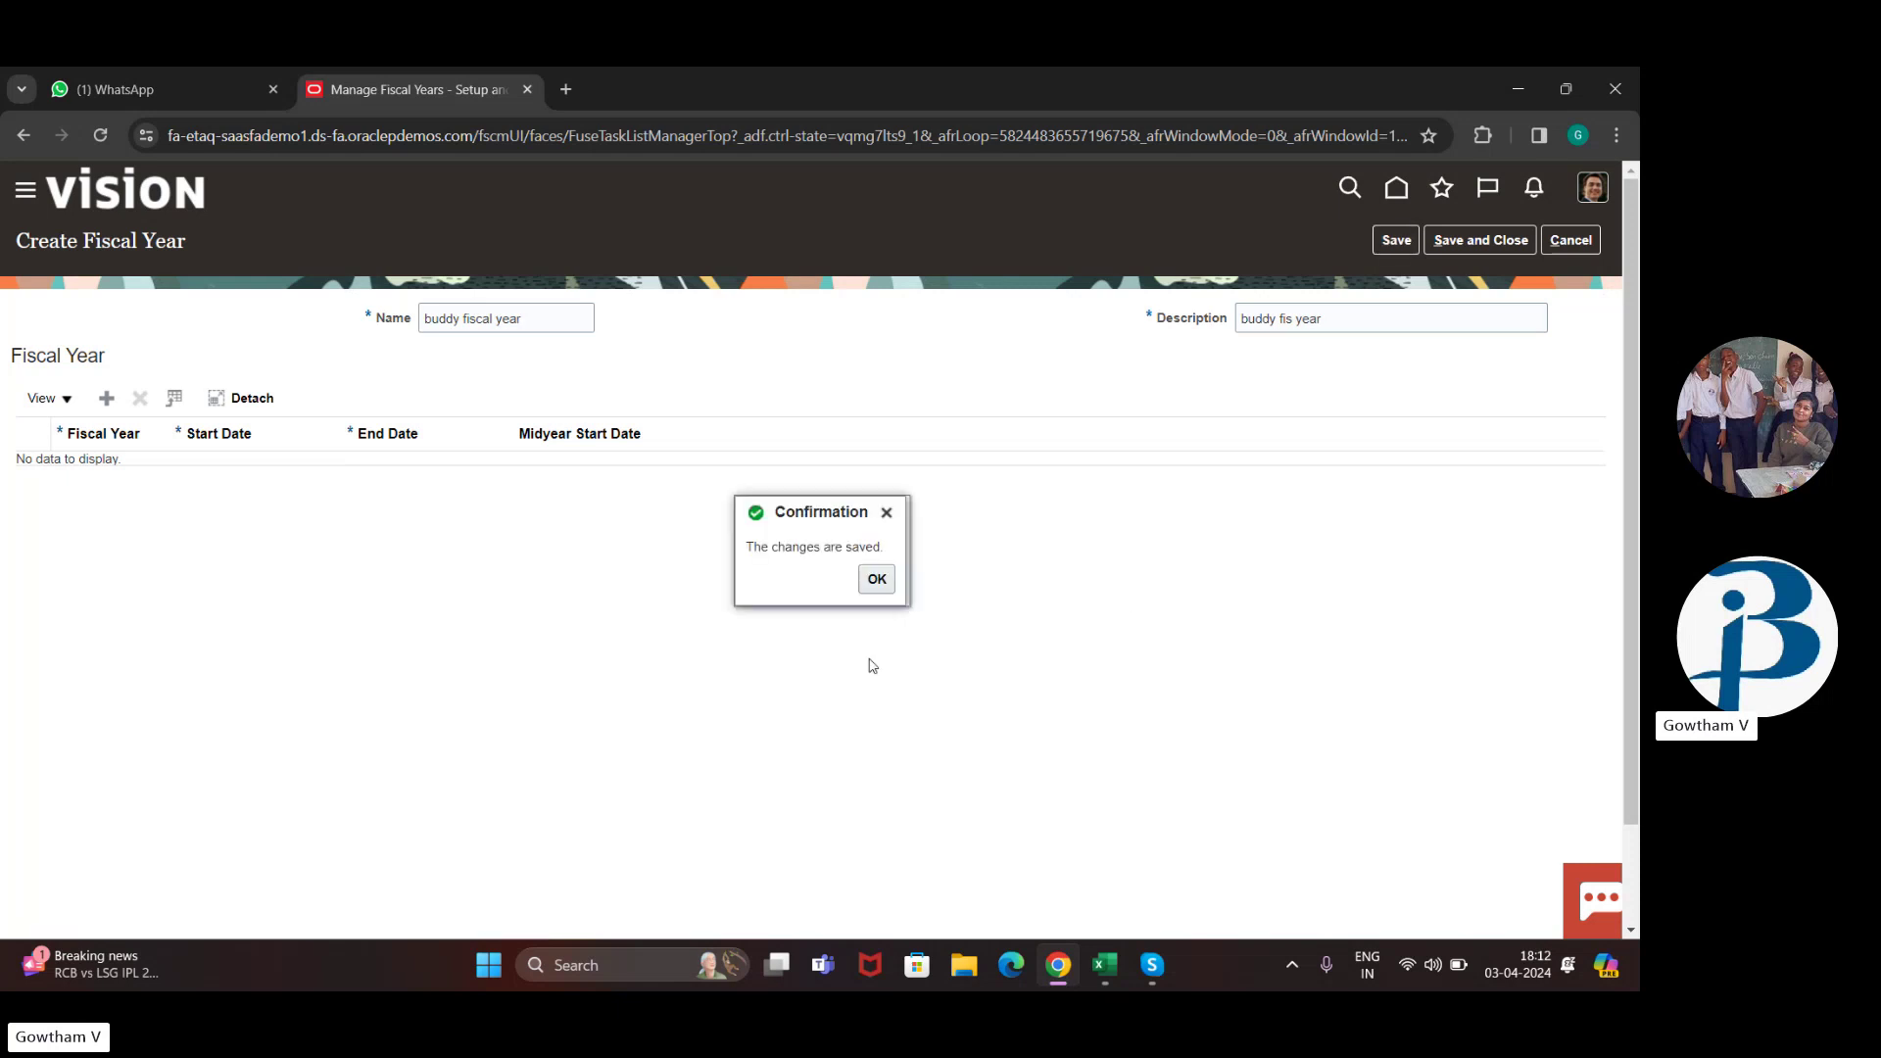
{"action": "left_click", "coordinate": [882, 578]}
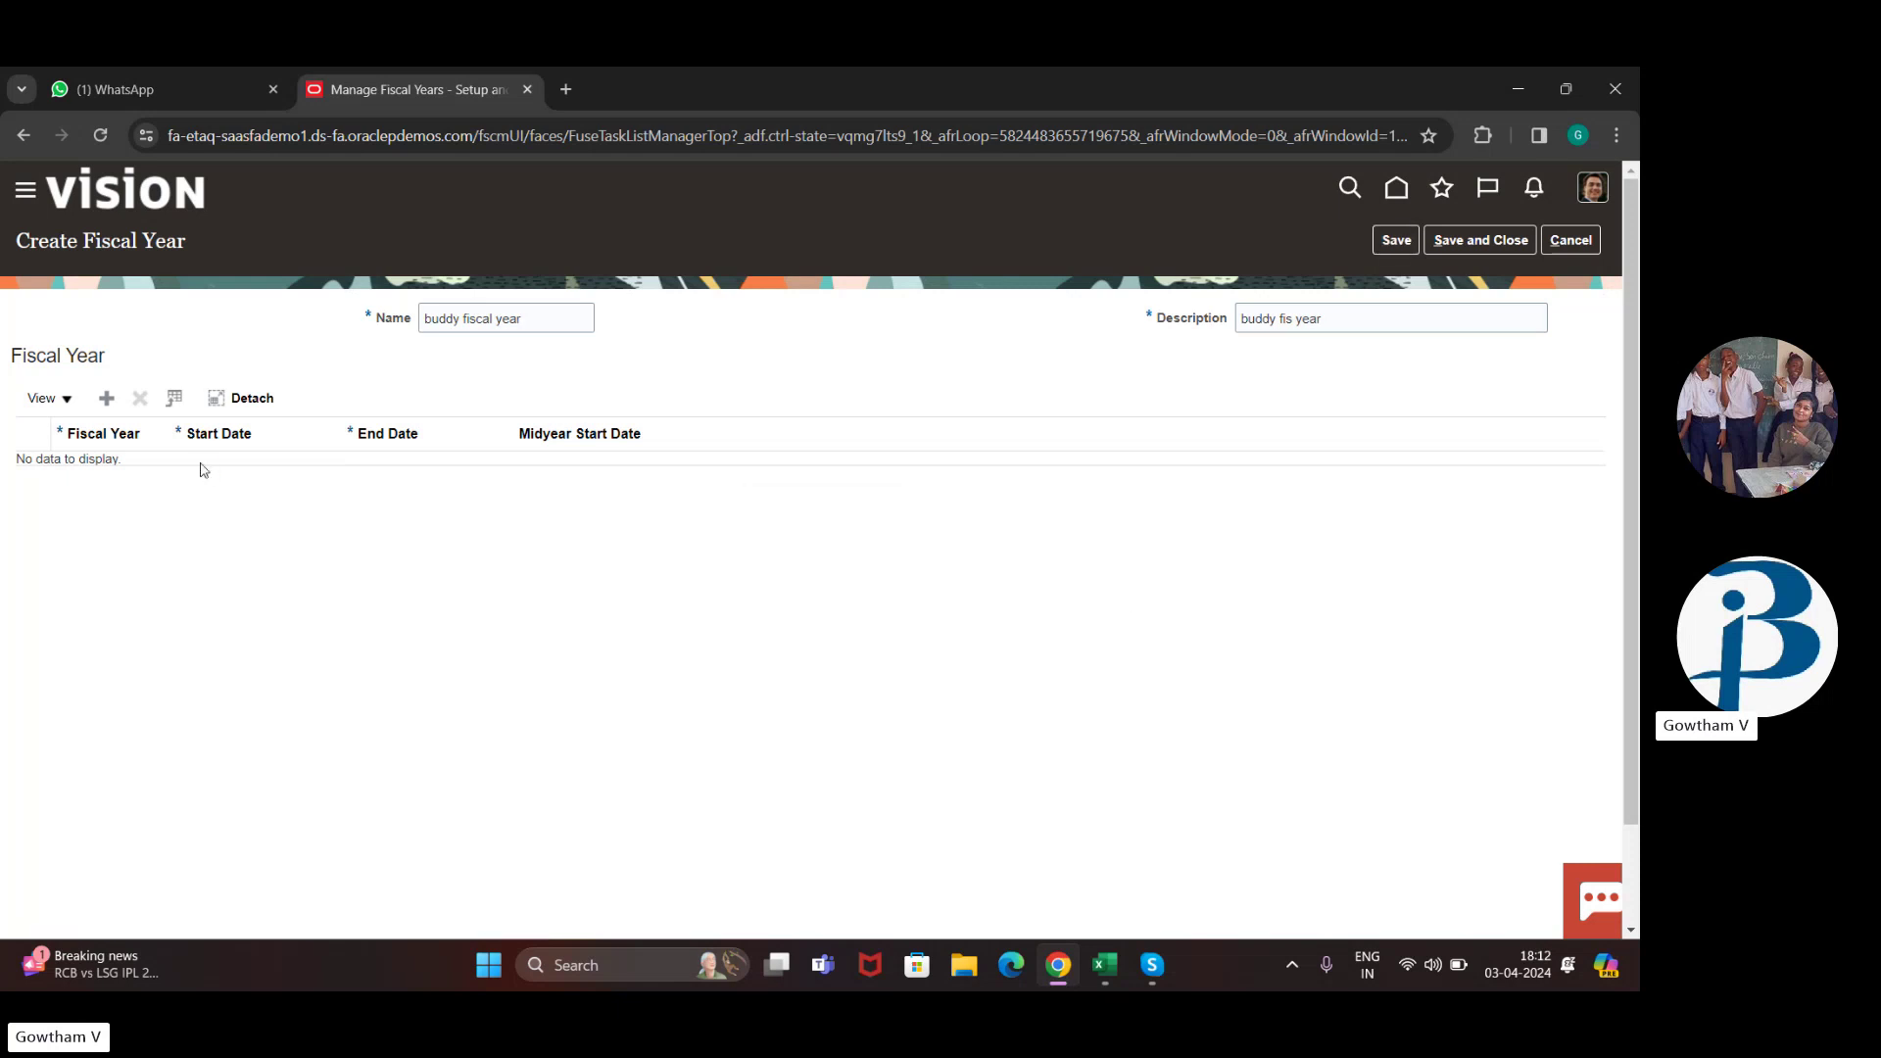
Step: Add a year row to buddy fiscal year with start date 4/1/23 and end date 3/31/24
{"action": "left_click", "coordinate": [100, 406]}
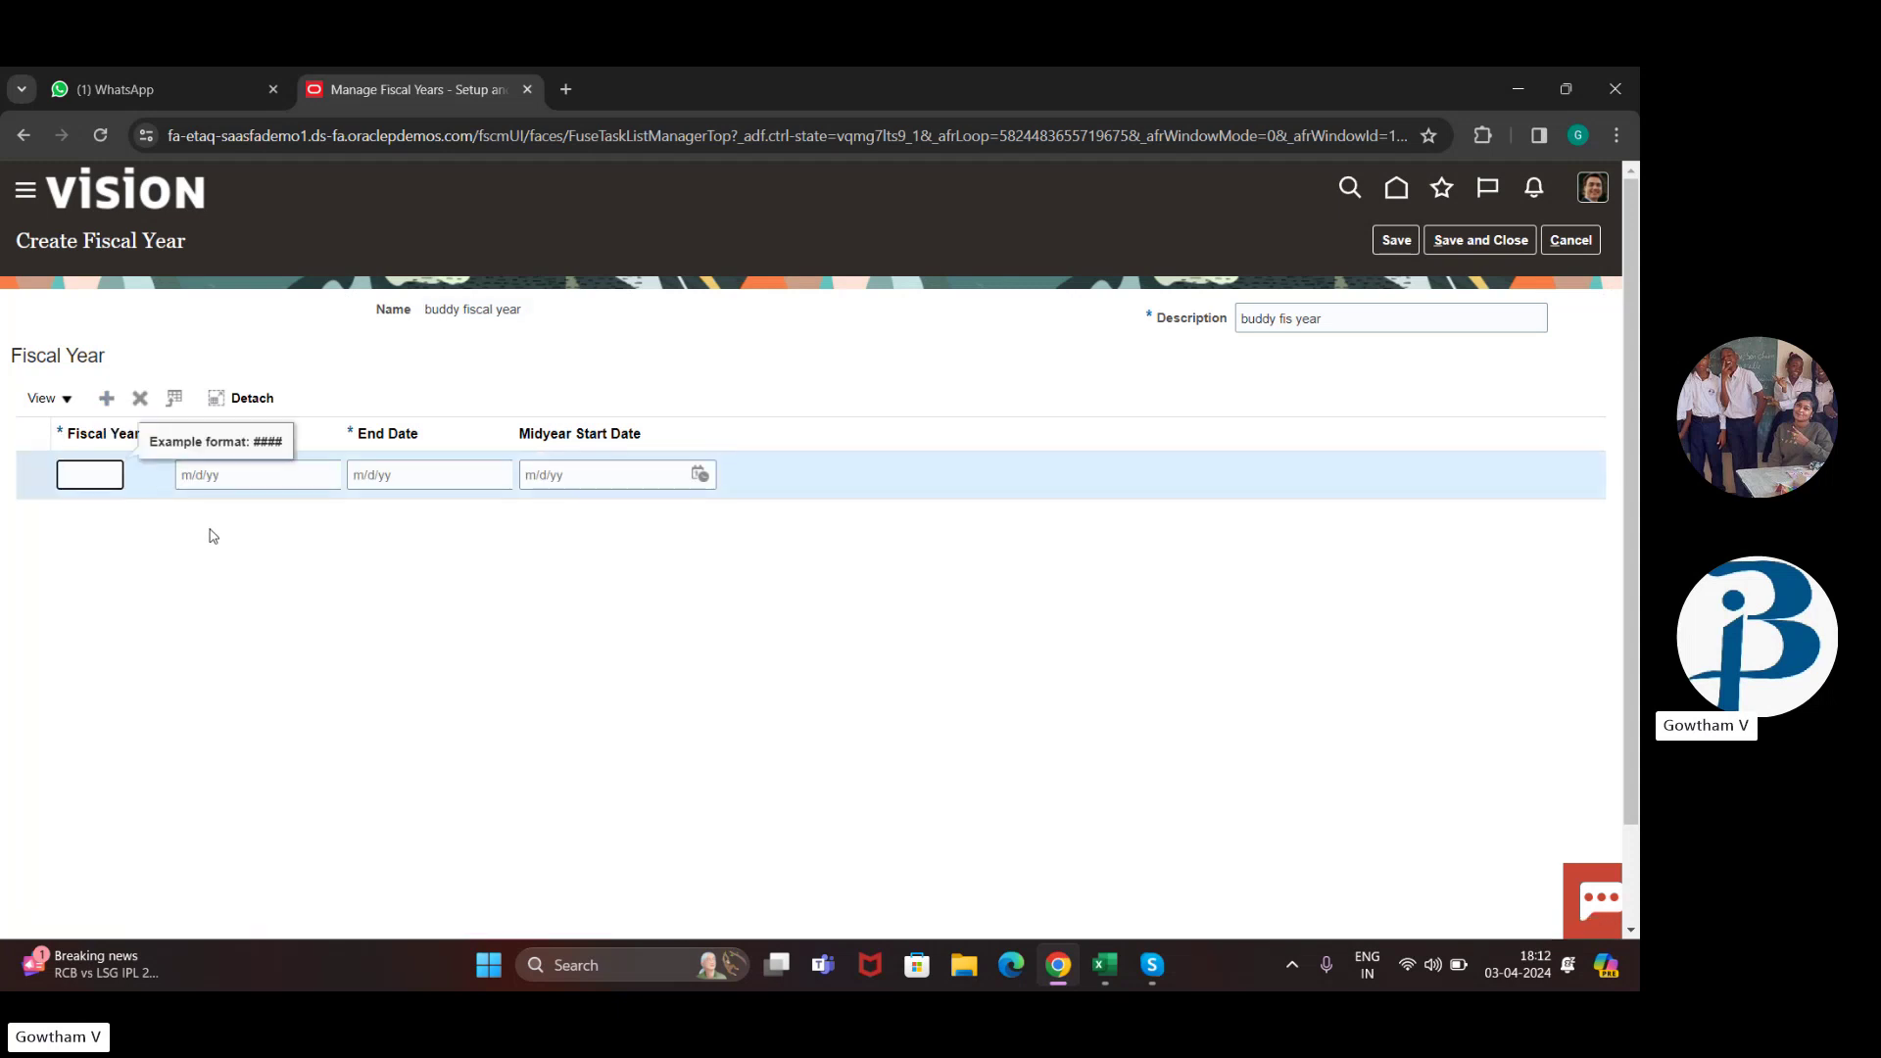
{"action": "left_click", "coordinate": [231, 477]}
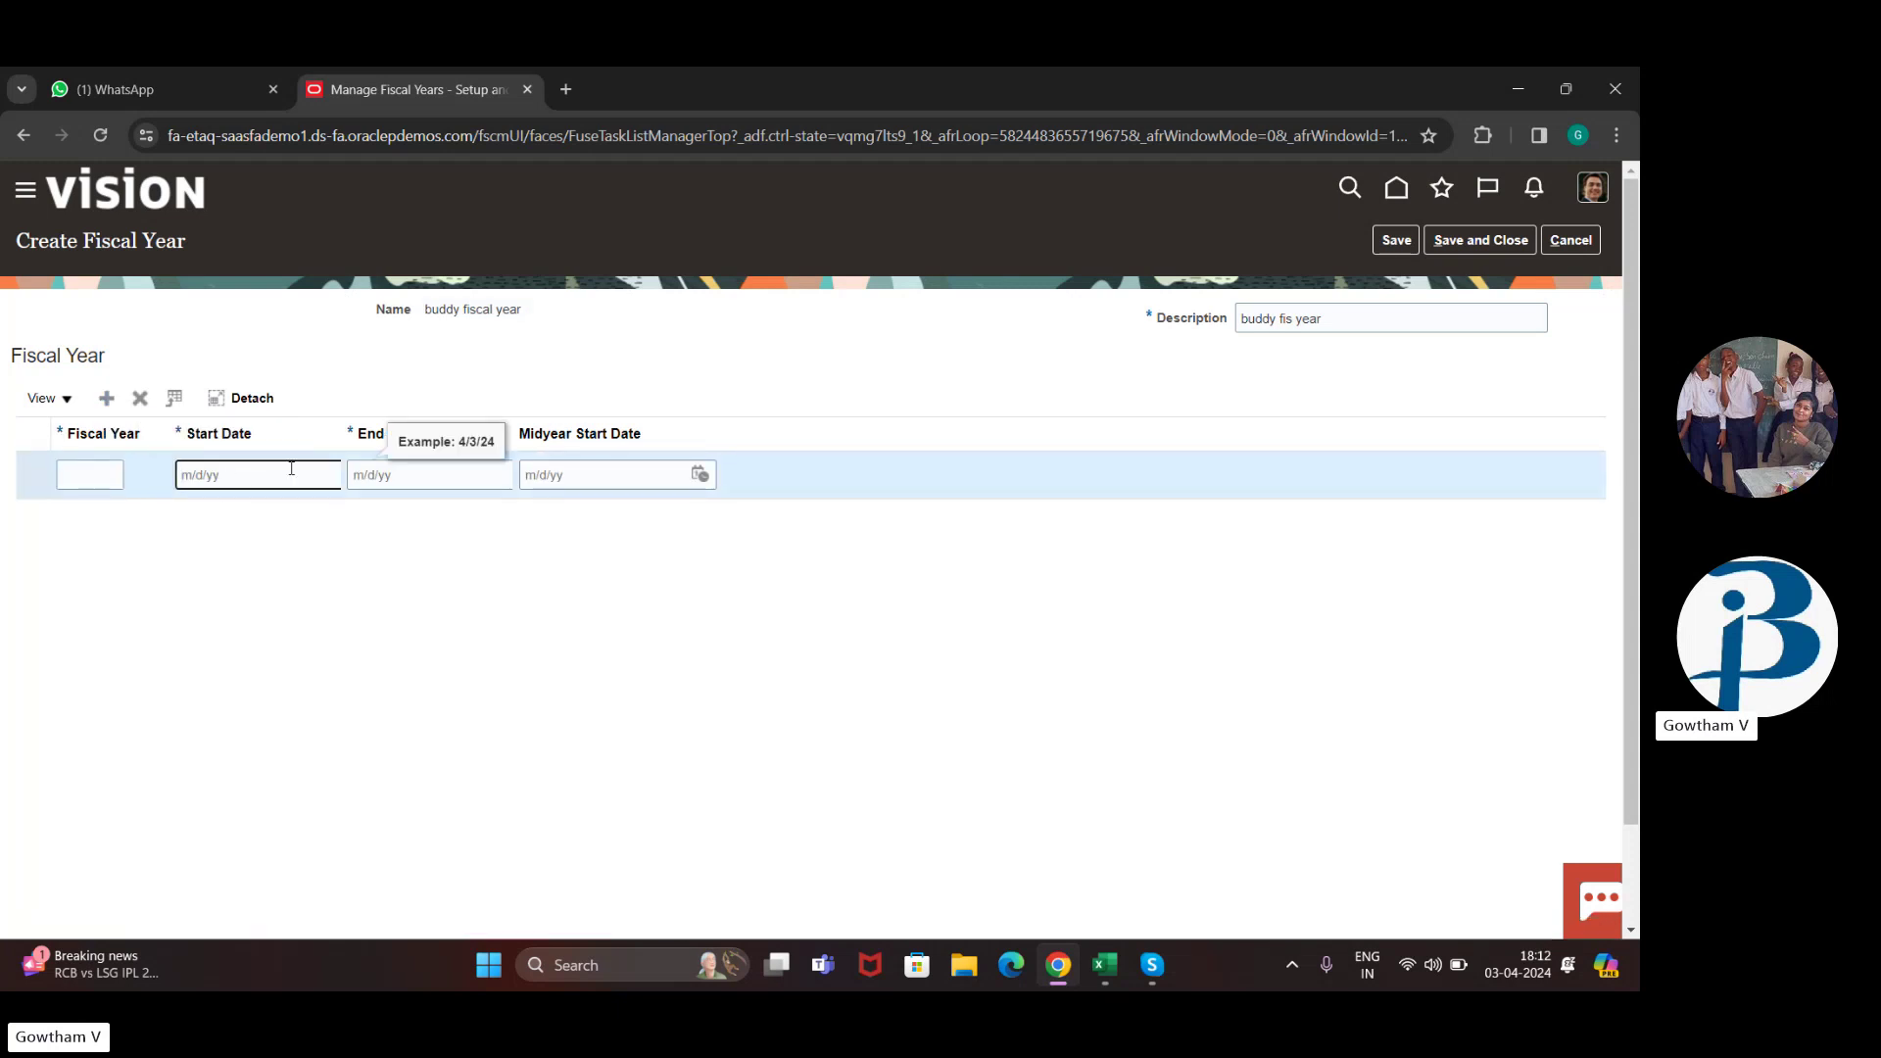
{"action": "key", "text": "Tab"}
{"action": "key", "text": "Tab"}
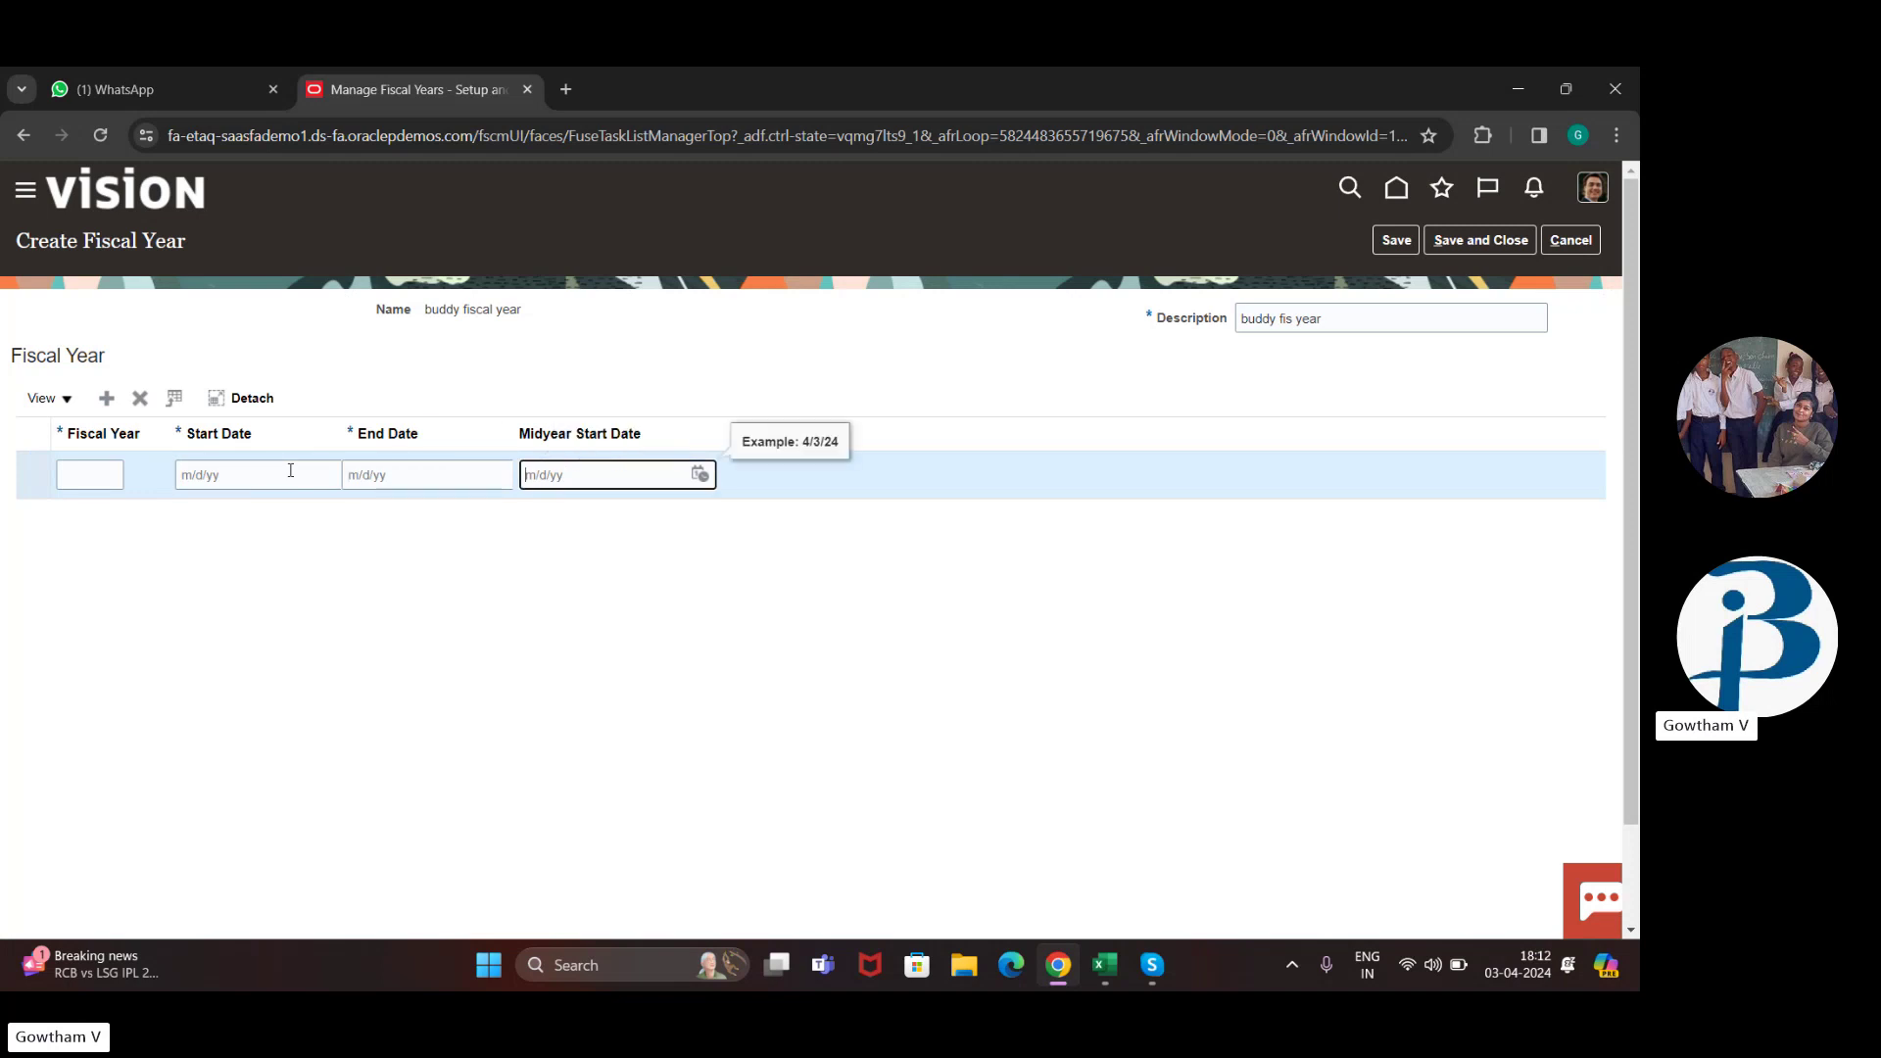
{"action": "key", "text": "Tab"}
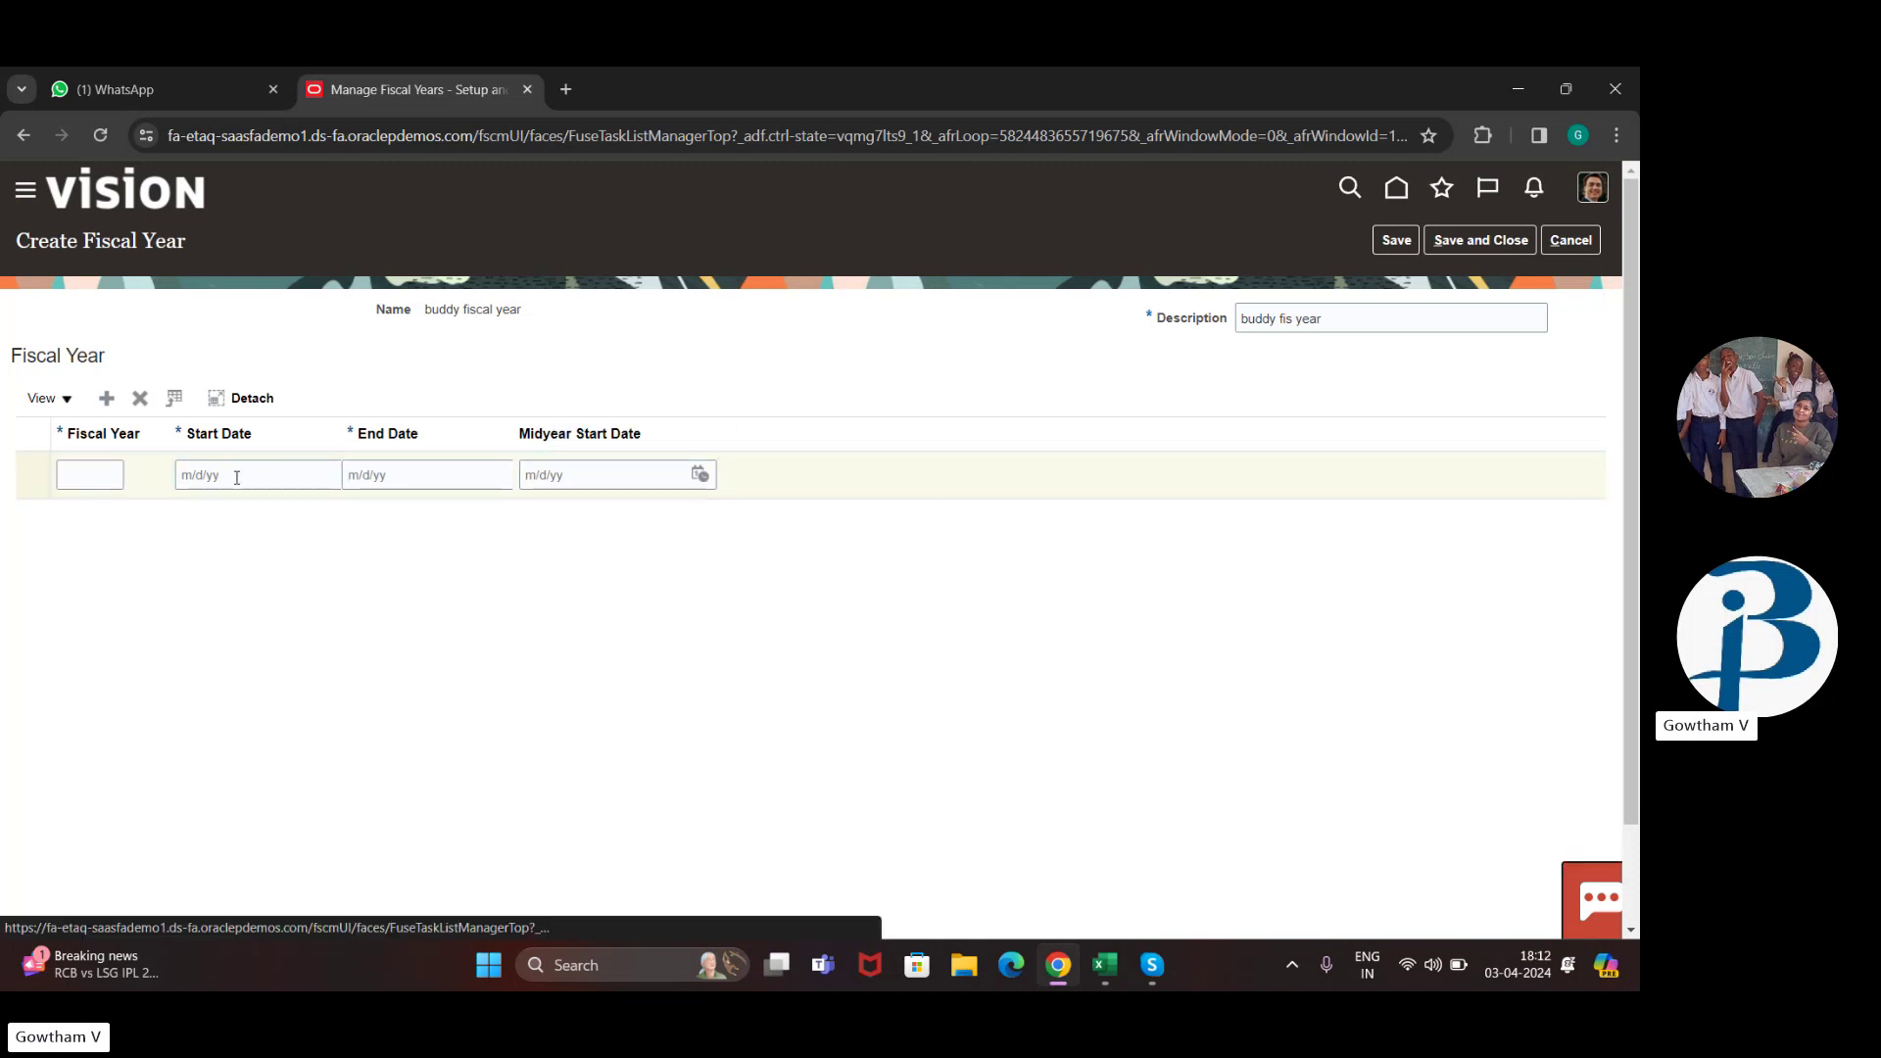
{"action": "left_click", "coordinate": [237, 477]}
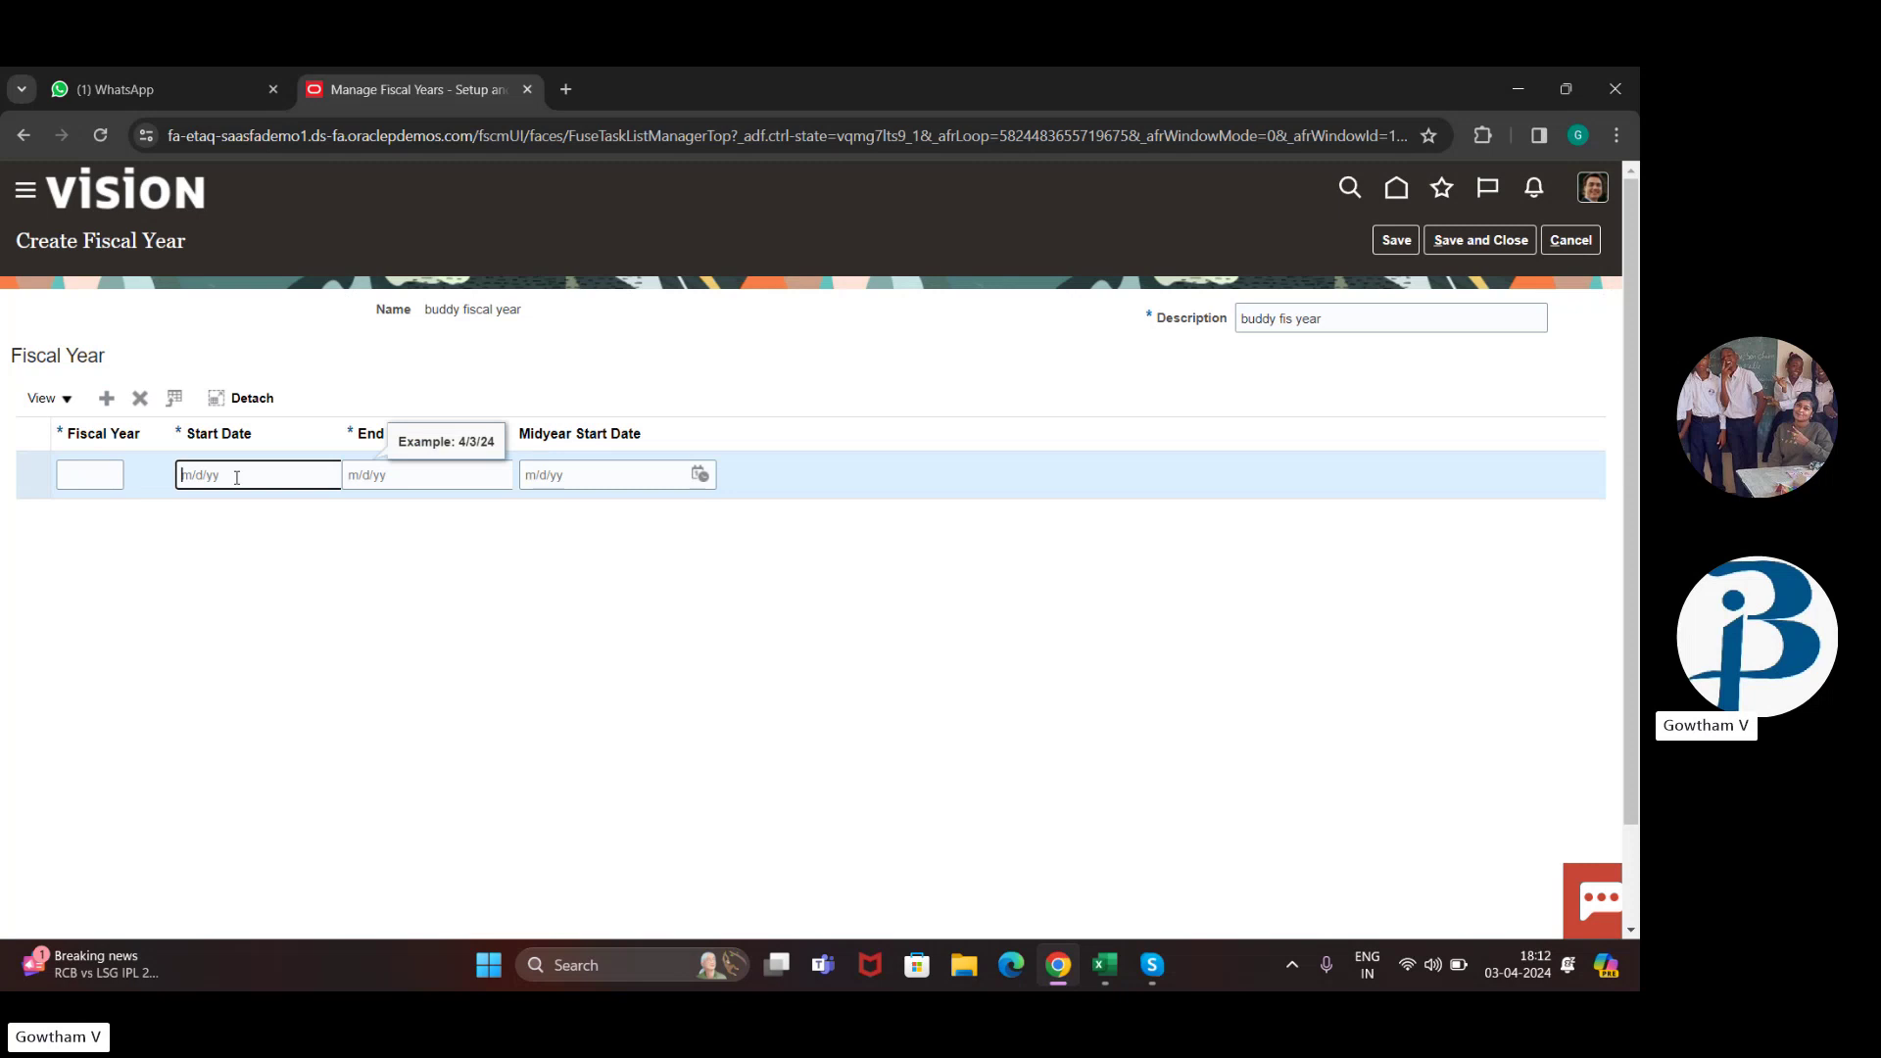
{"action": "type", "text": "01/0"}
{"action": "key", "text": "BackSpace"}
{"action": "key", "text": "BackSpace"}
{"action": "key", "text": "BackSpace"}
{"action": "key", "text": "BackSpace"}
{"action": "type", "text": "04/01/2023"}
{"action": "left_click", "coordinate": [409, 475]}
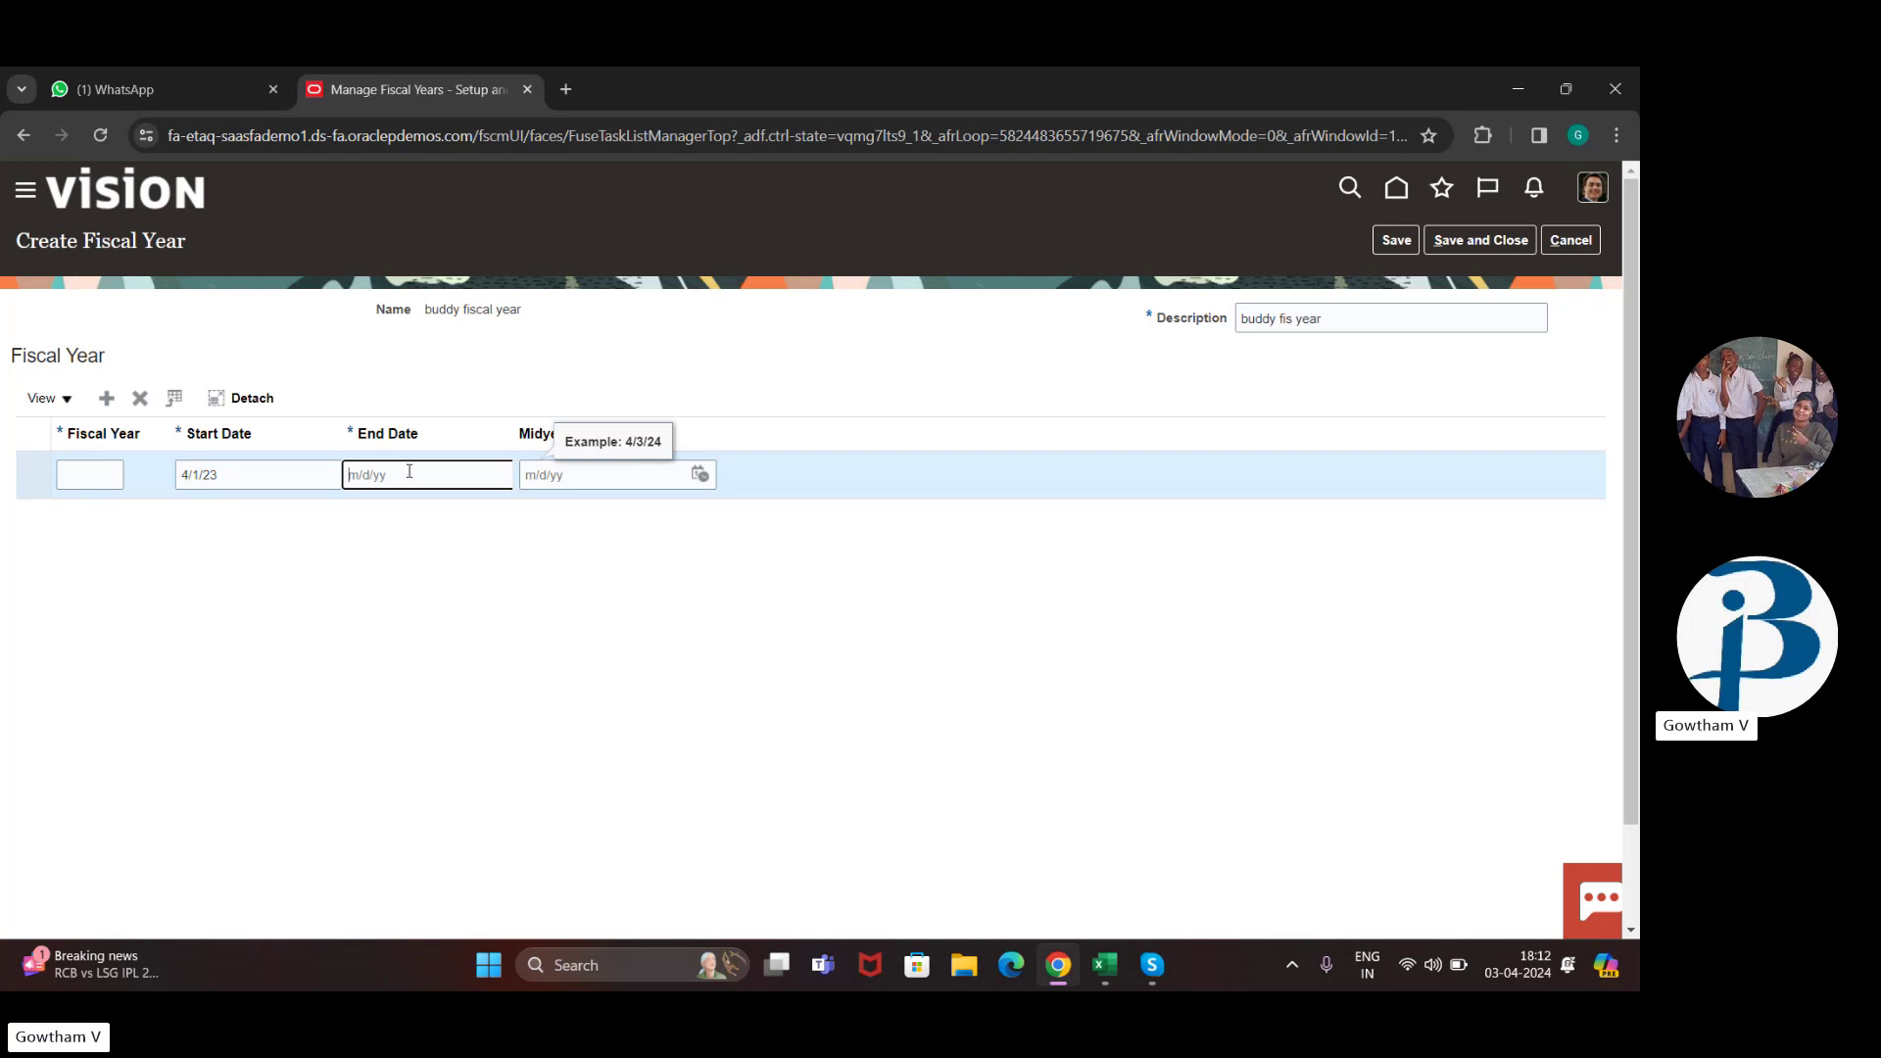
{"action": "type", "text": "03/31/2024"}
Step: Set the row's fiscal year to 1, save and close buddy fiscal year, and return to the Fixed Assets task list
{"action": "left_click", "coordinate": [90, 478]}
{"action": "type", "text": "1"}
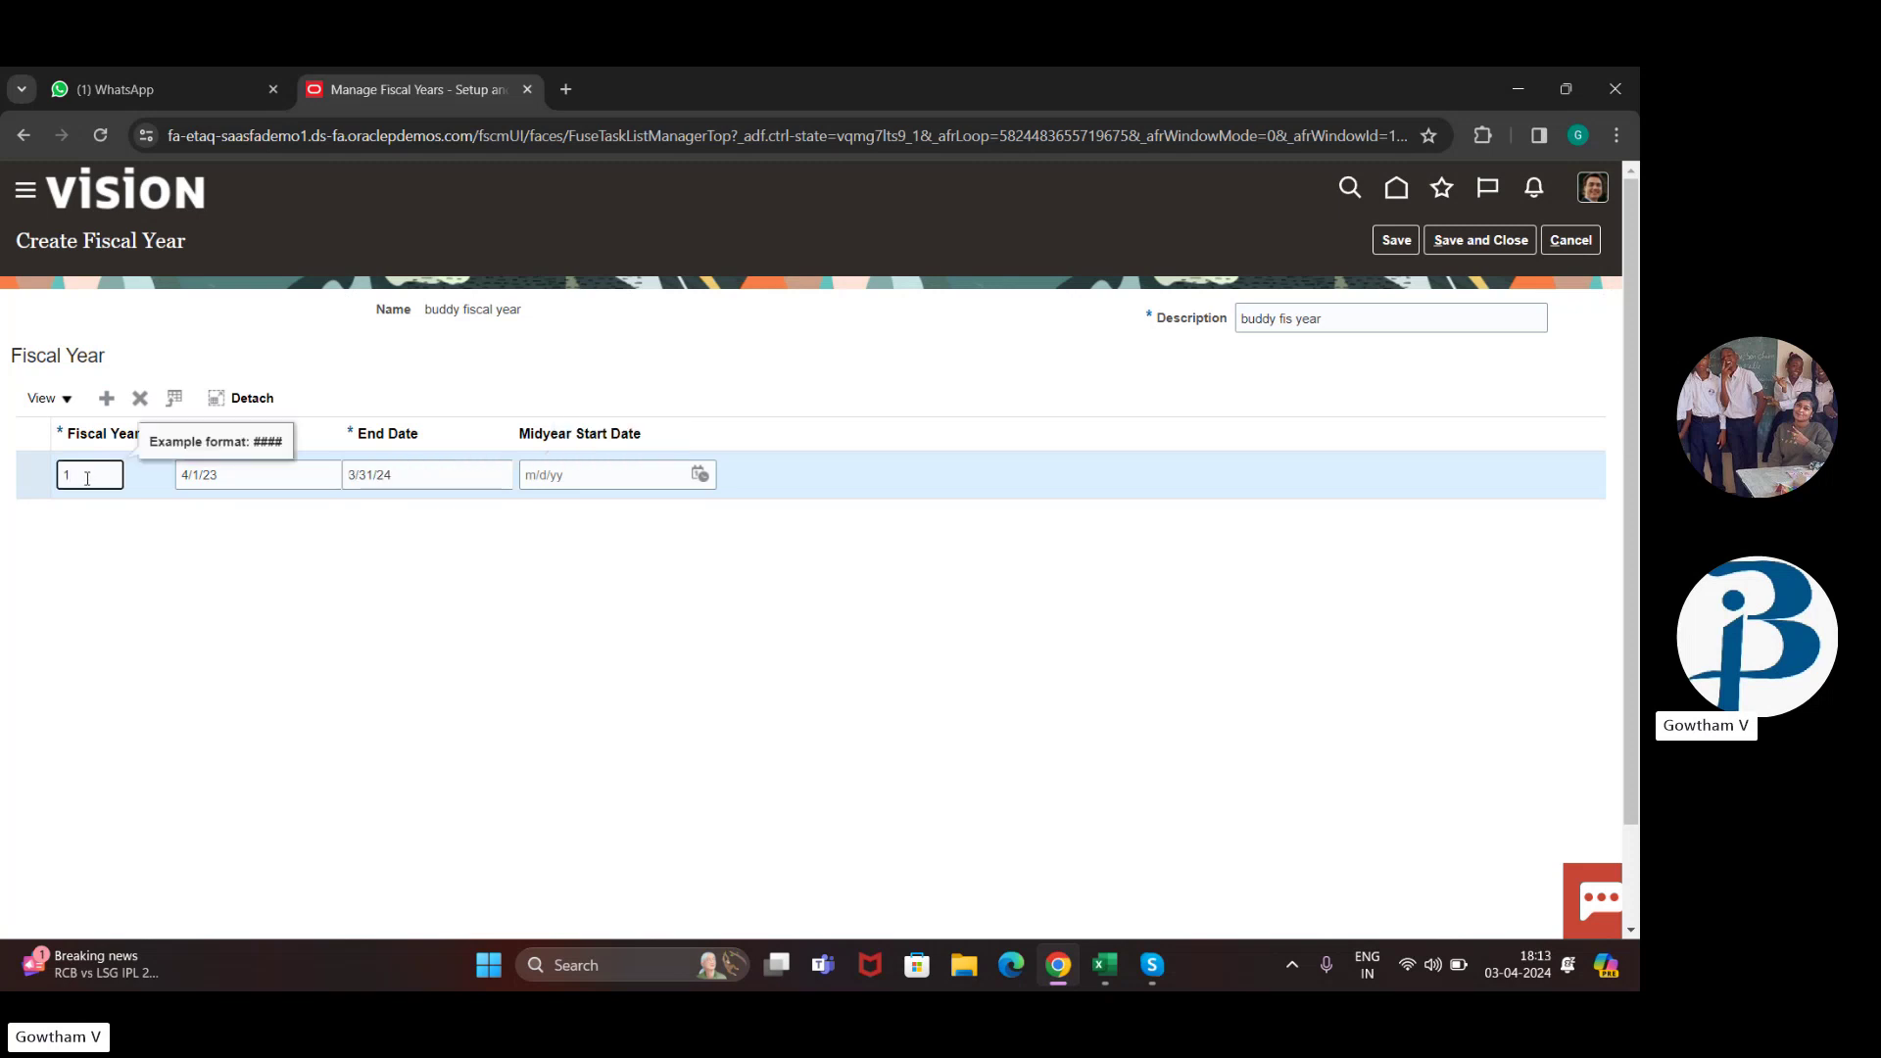
{"action": "key", "text": "BackSpace"}
{"action": "type", "text": "budd"}
{"action": "key", "text": "BackSpace"}
{"action": "key", "text": "BackSpace"}
{"action": "key", "text": "BackSpace"}
{"action": "key", "text": "BackSpace"}
{"action": "type", "text": "1"}
{"action": "left_click", "coordinate": [1392, 251]}
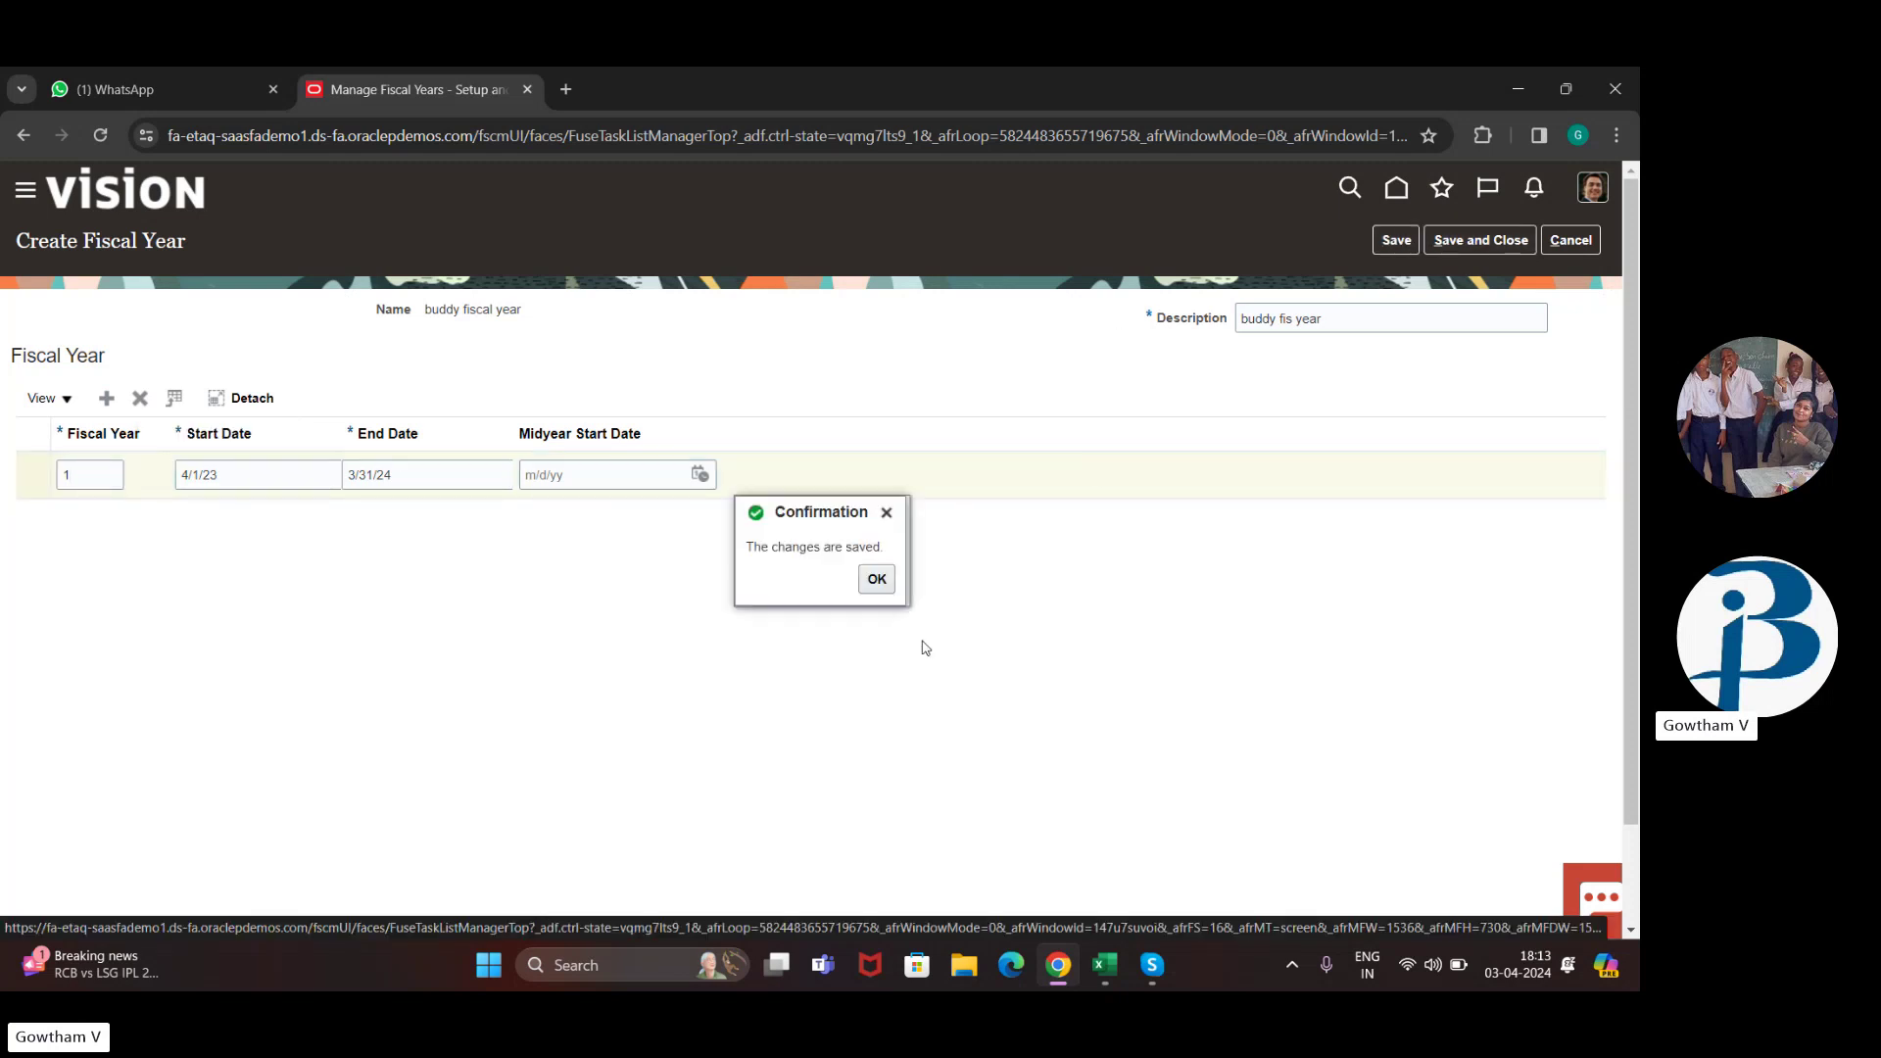
{"action": "left_click", "coordinate": [875, 579]}
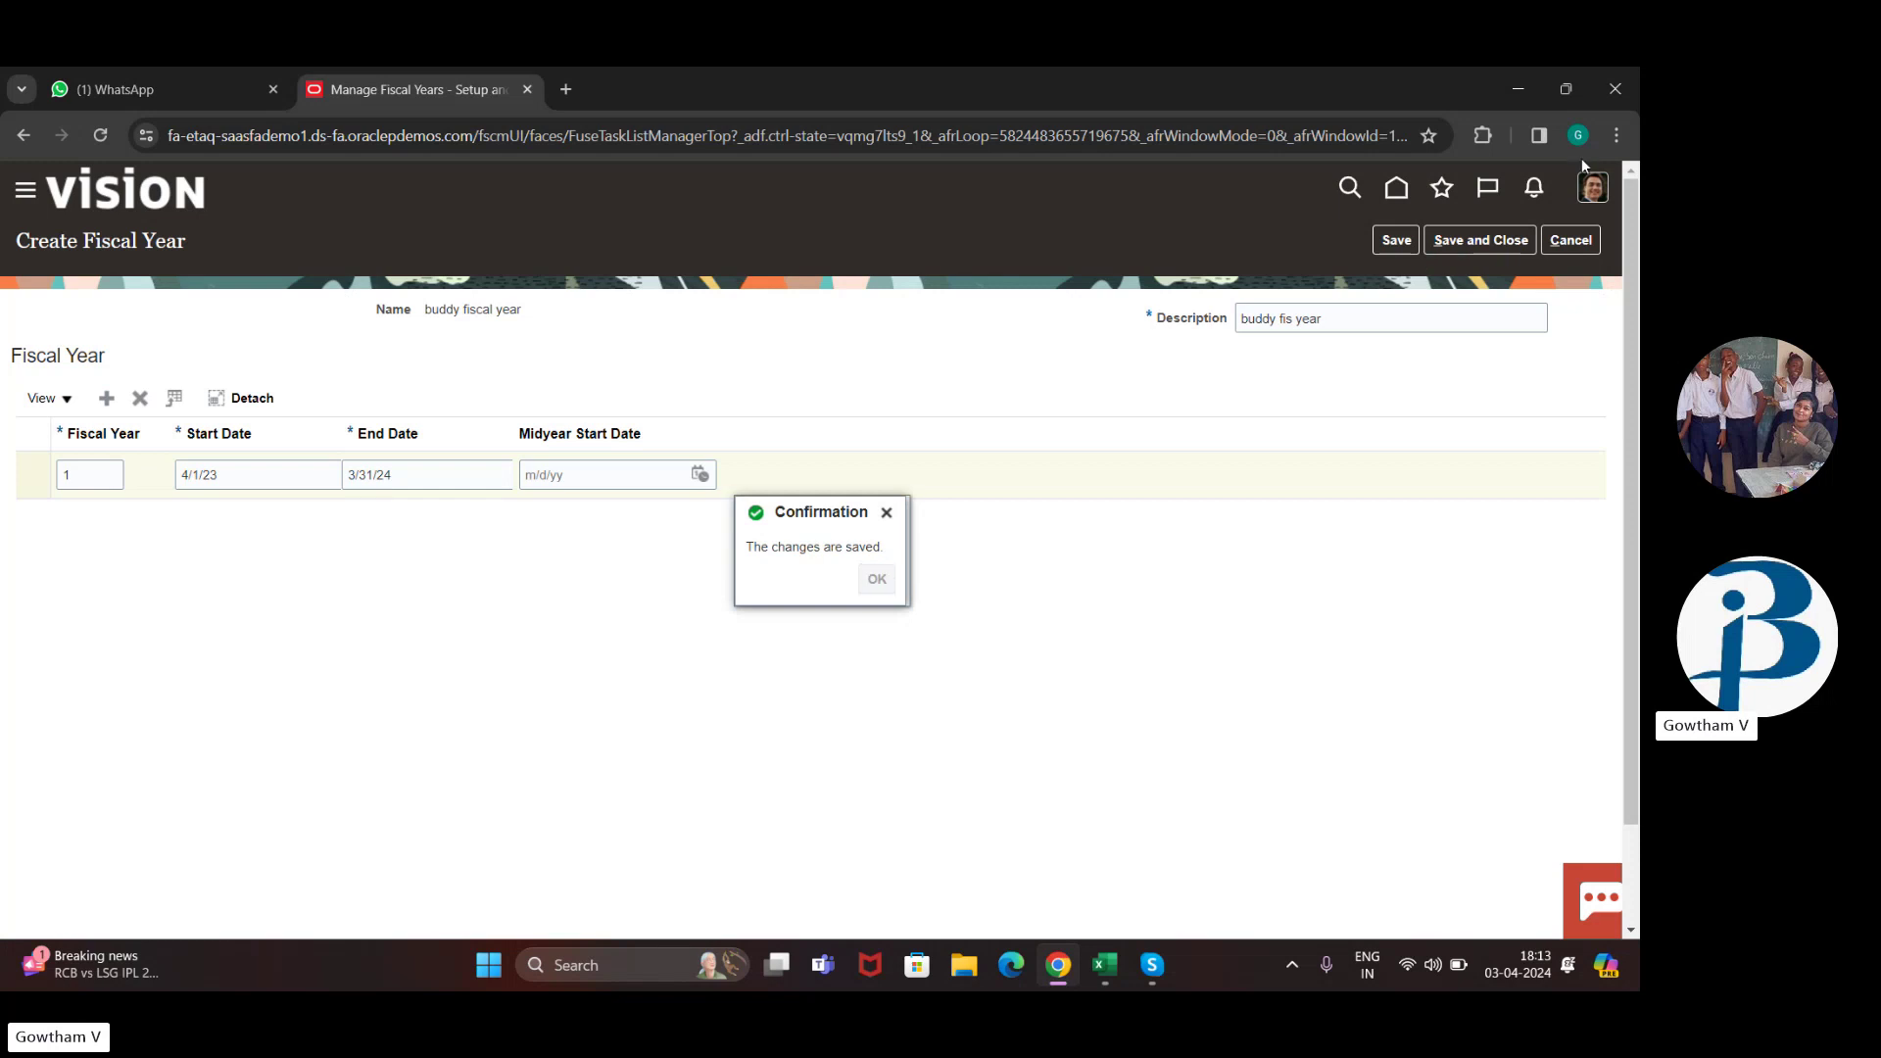
{"action": "left_click", "coordinate": [1506, 243]}
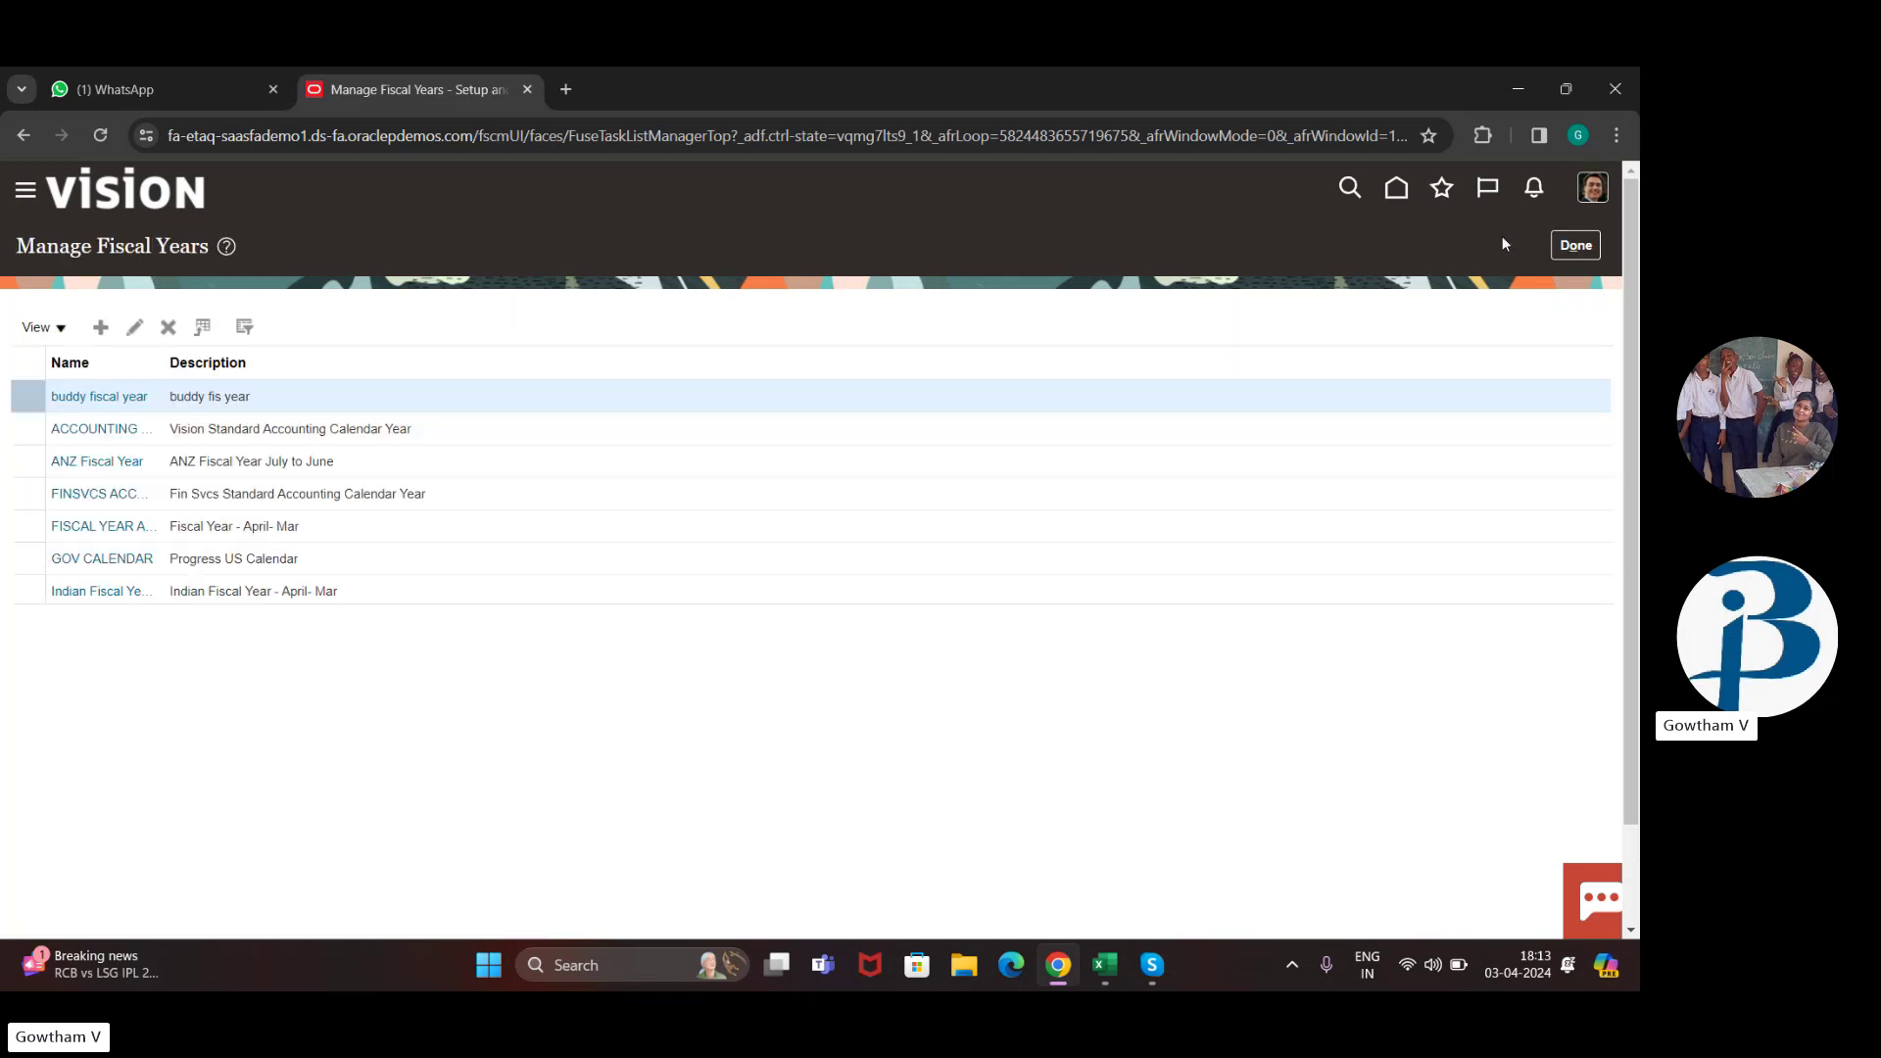
{"action": "left_click", "coordinate": [1587, 250]}
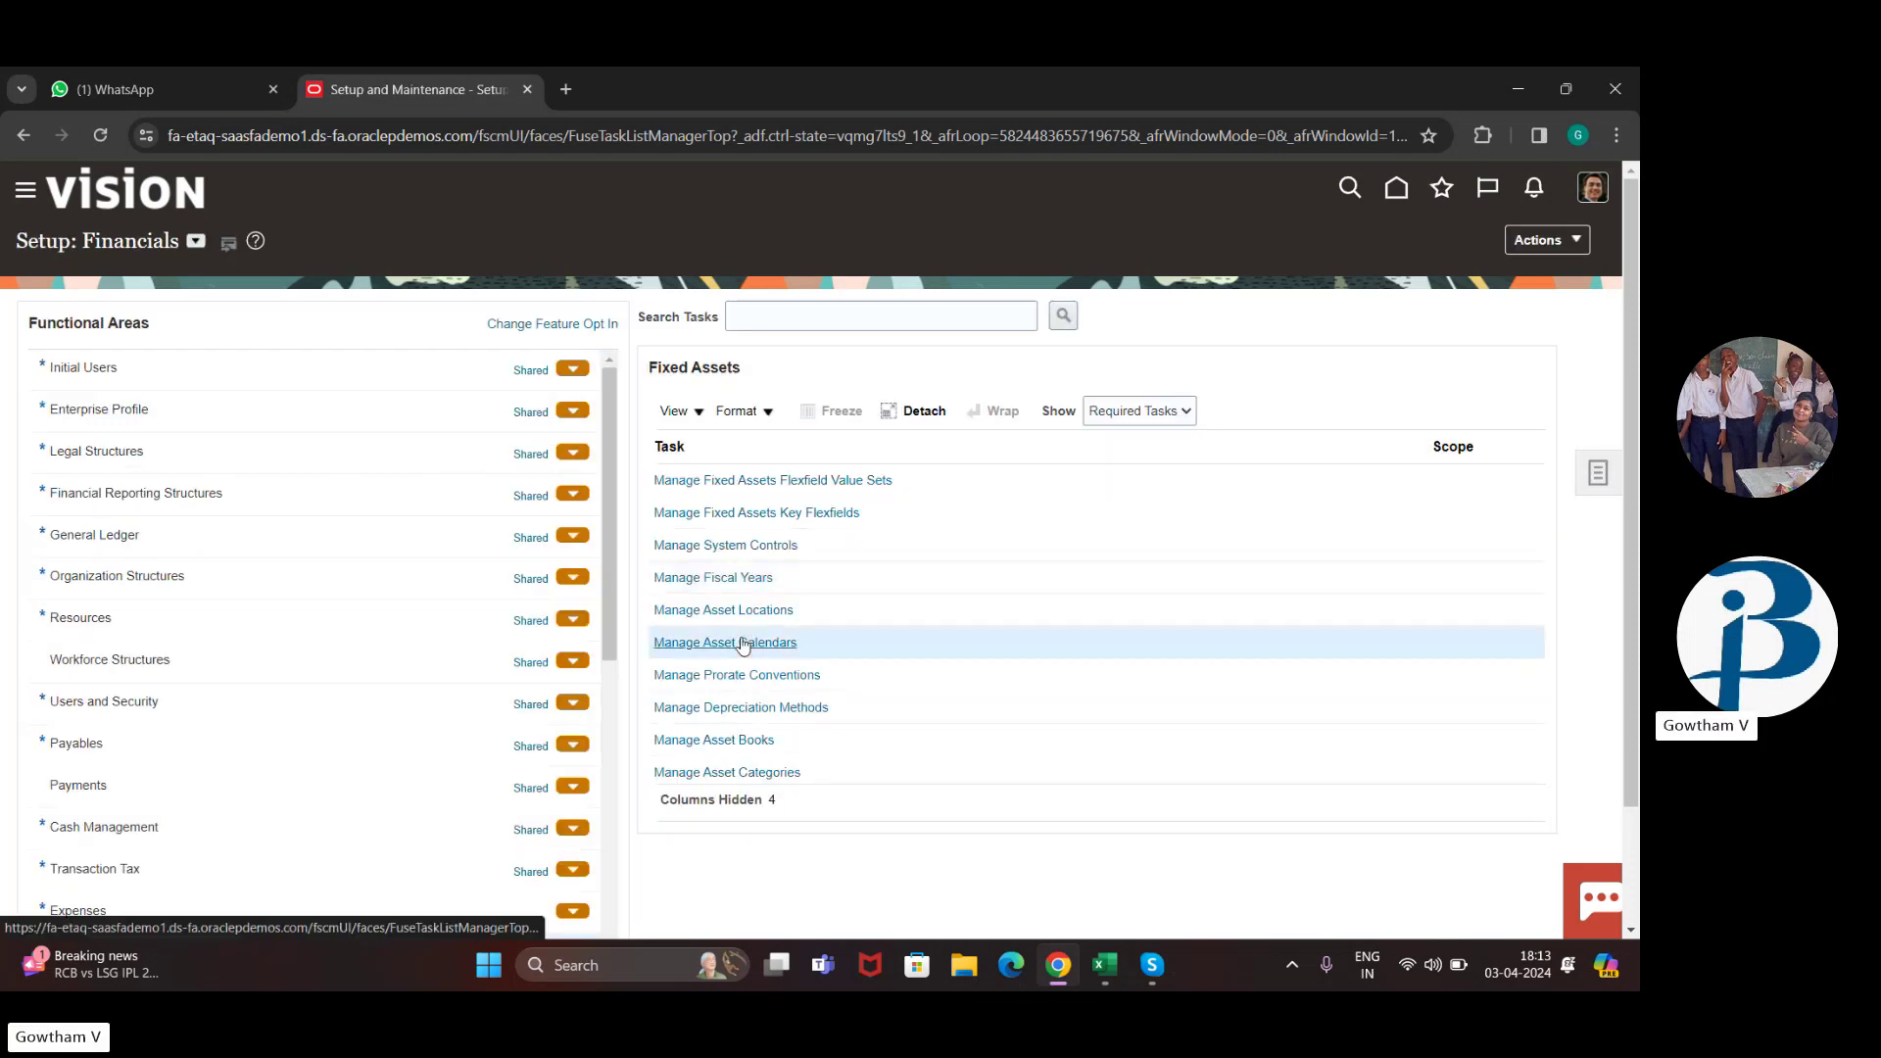
Step: In Manage Asset Calendars, start a new calendar and name it "byddy calander"
{"action": "left_click", "coordinate": [742, 644]}
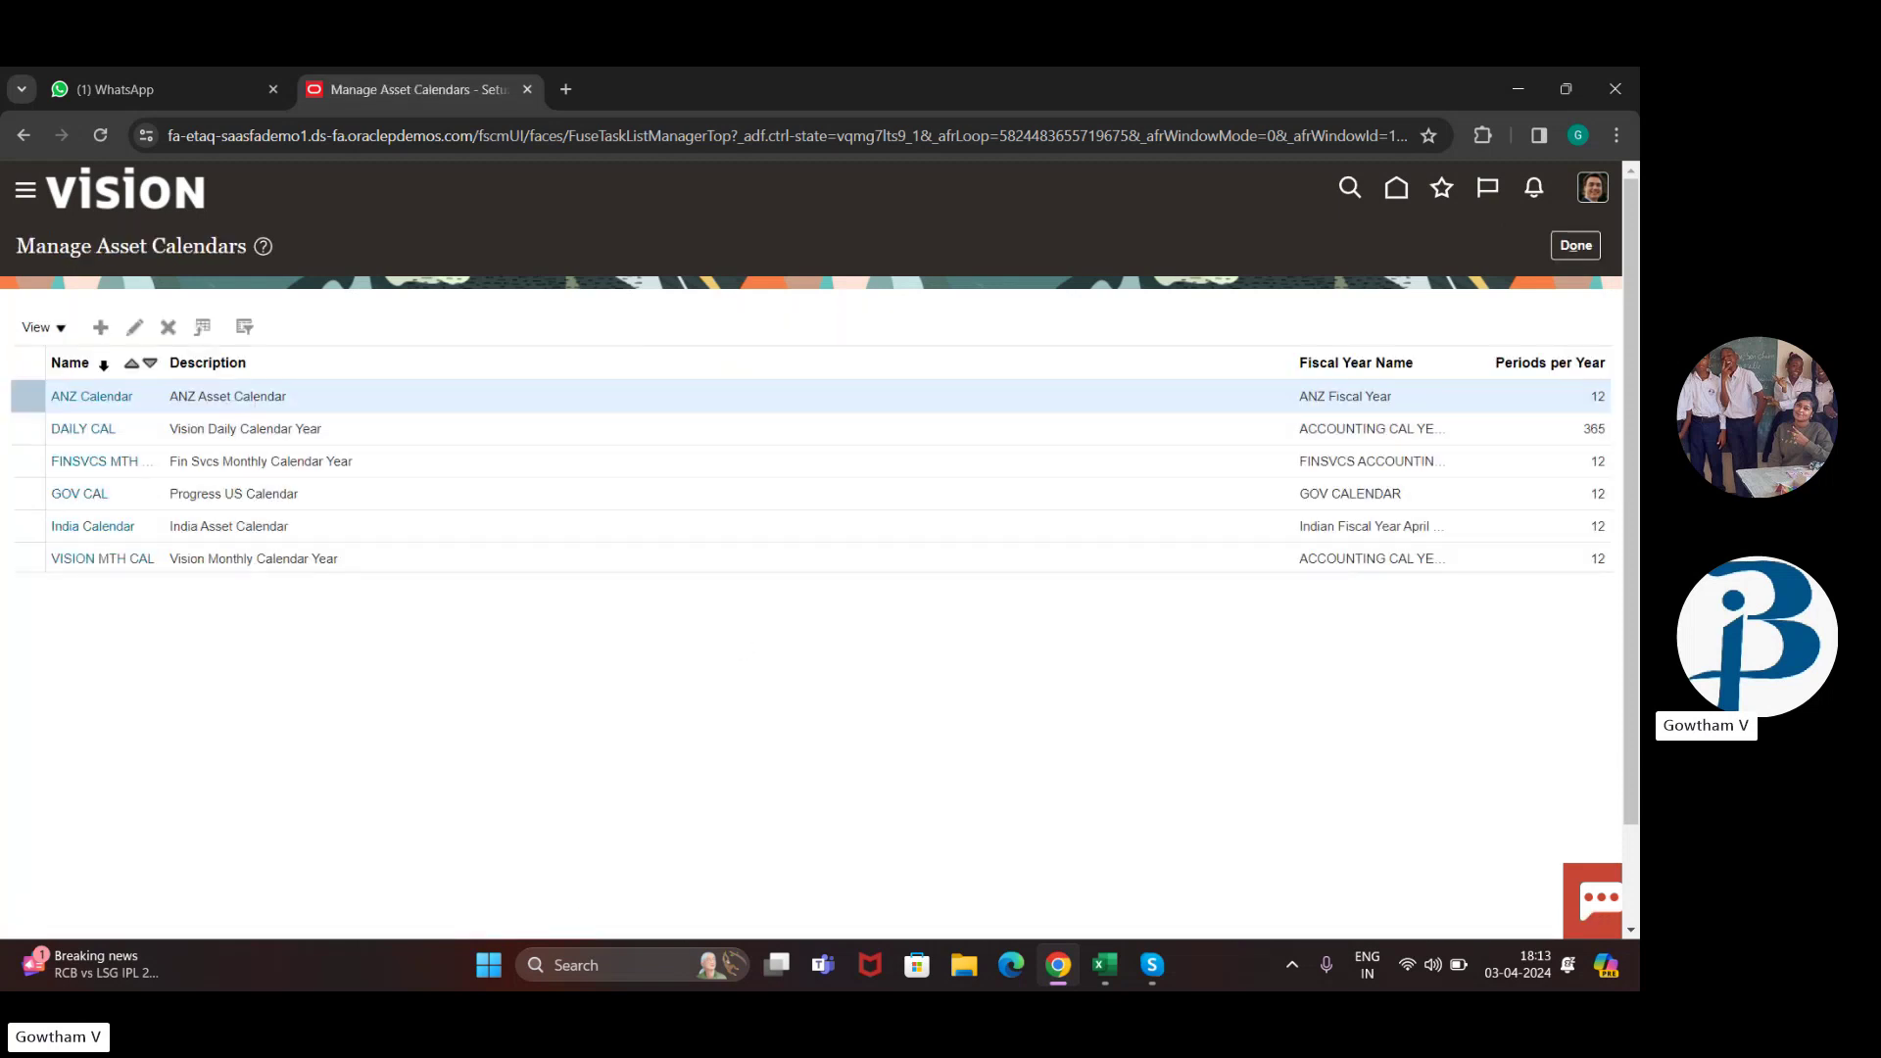
{"action": "left_click", "coordinate": [96, 333]}
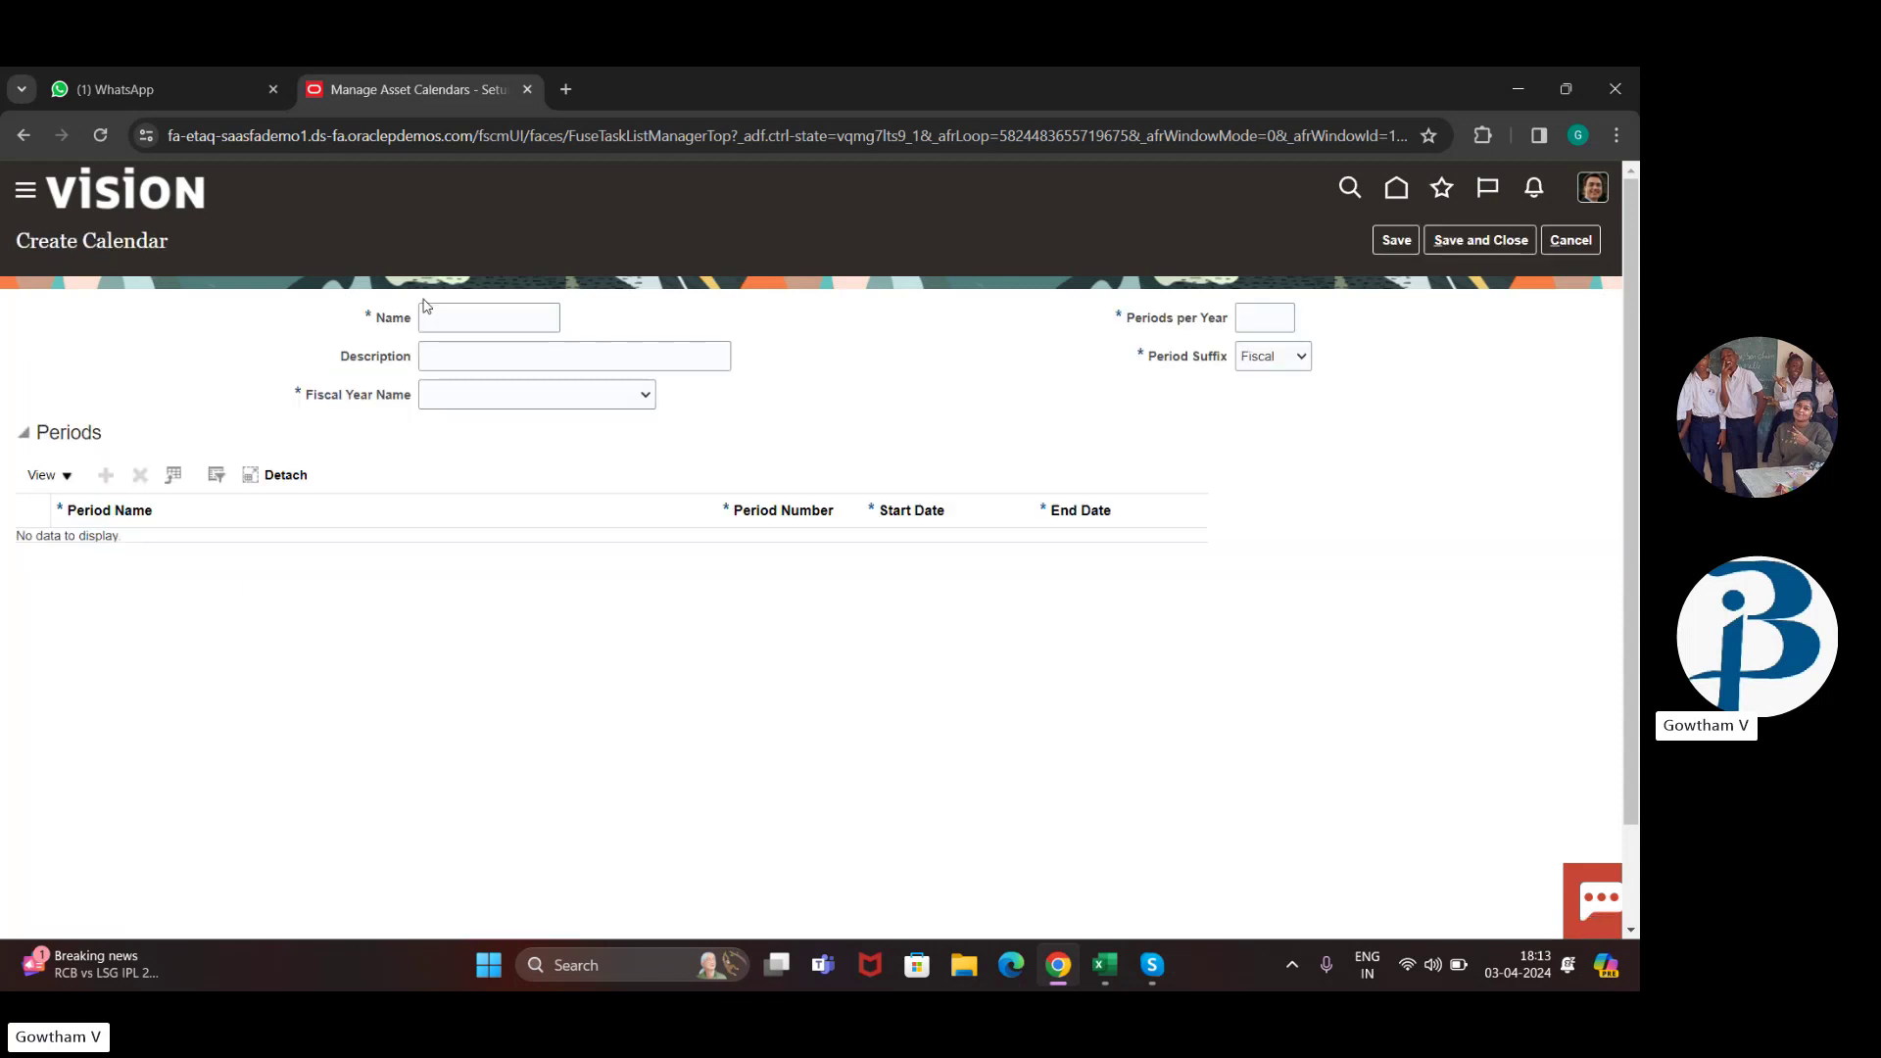
{"action": "left_click", "coordinate": [444, 309]}
{"action": "type", "text": "byd"}
{"action": "type", "text": "du"}
{"action": "type", "text": " calander"}
Step: Assign buddy fiscal year and 12 periods per year to the calendar, save and close it, and return to the task list
{"action": "left_click", "coordinate": [612, 397]}
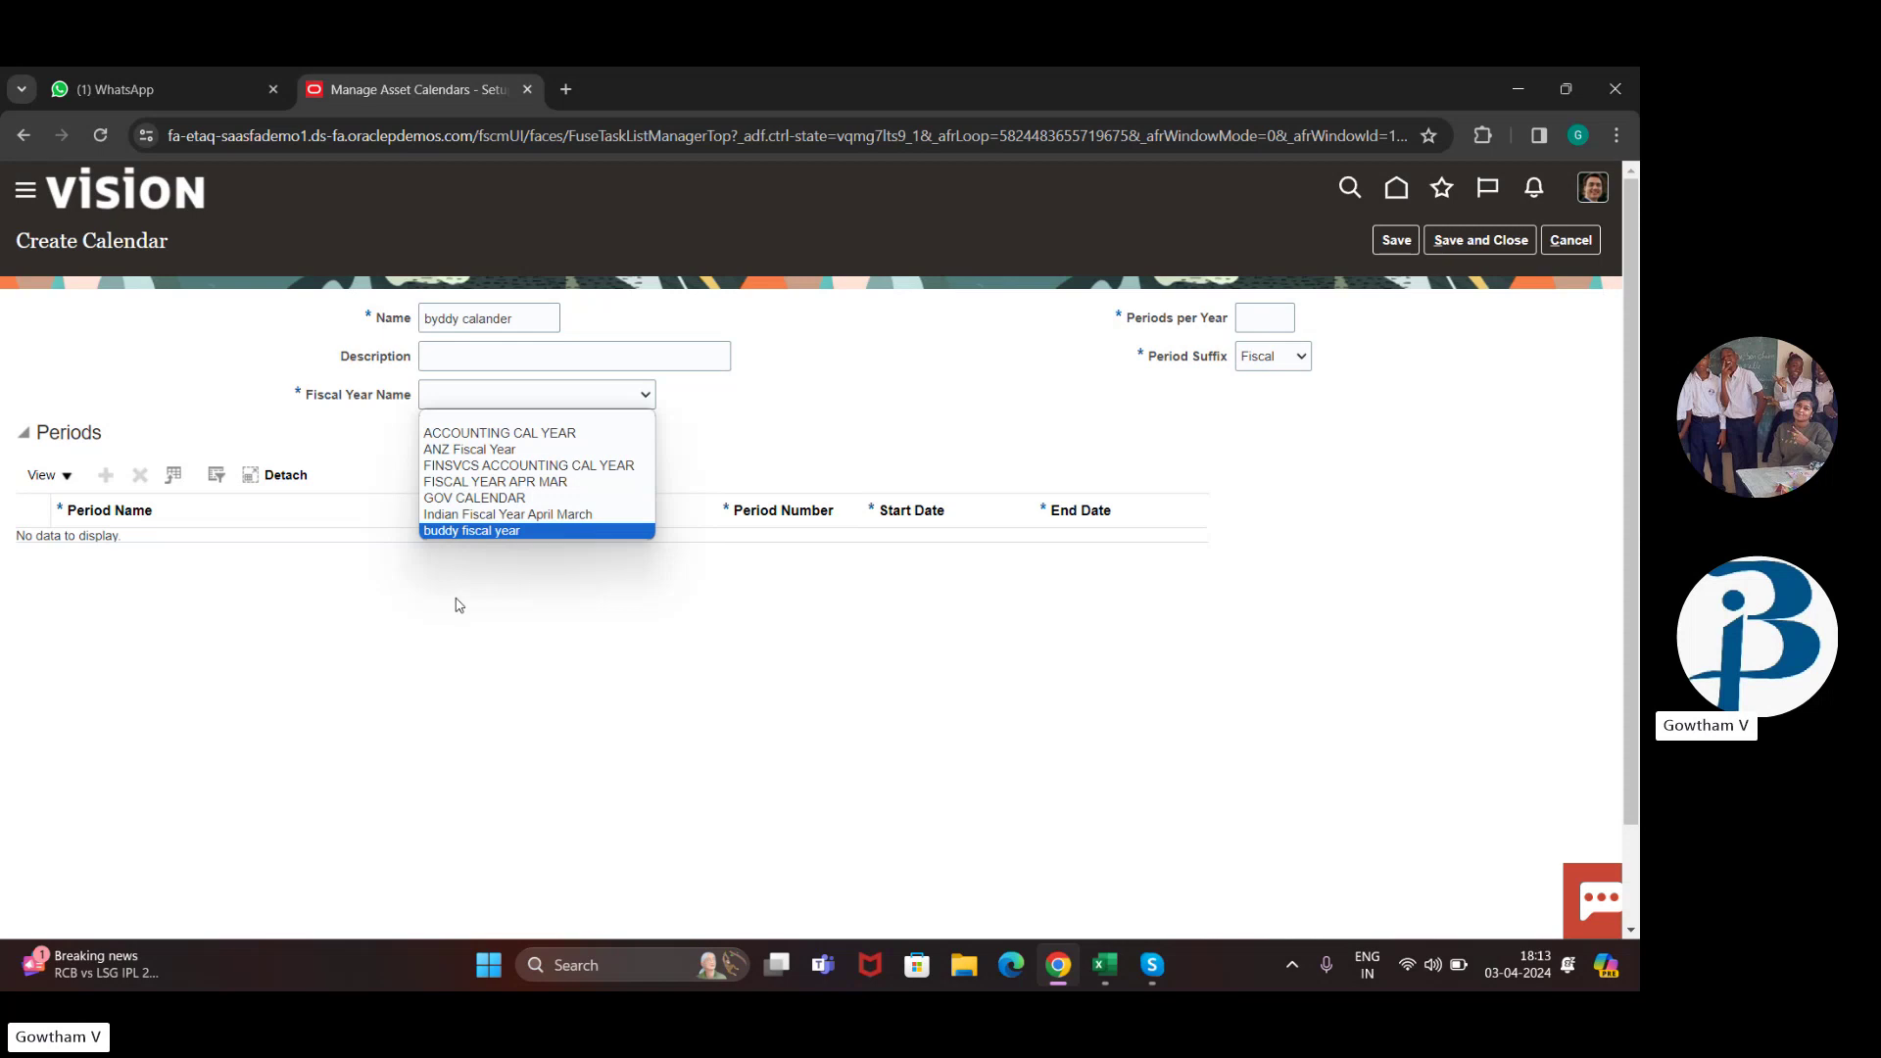
{"action": "left_click", "coordinate": [1278, 316]}
{"action": "type", "text": "12"}
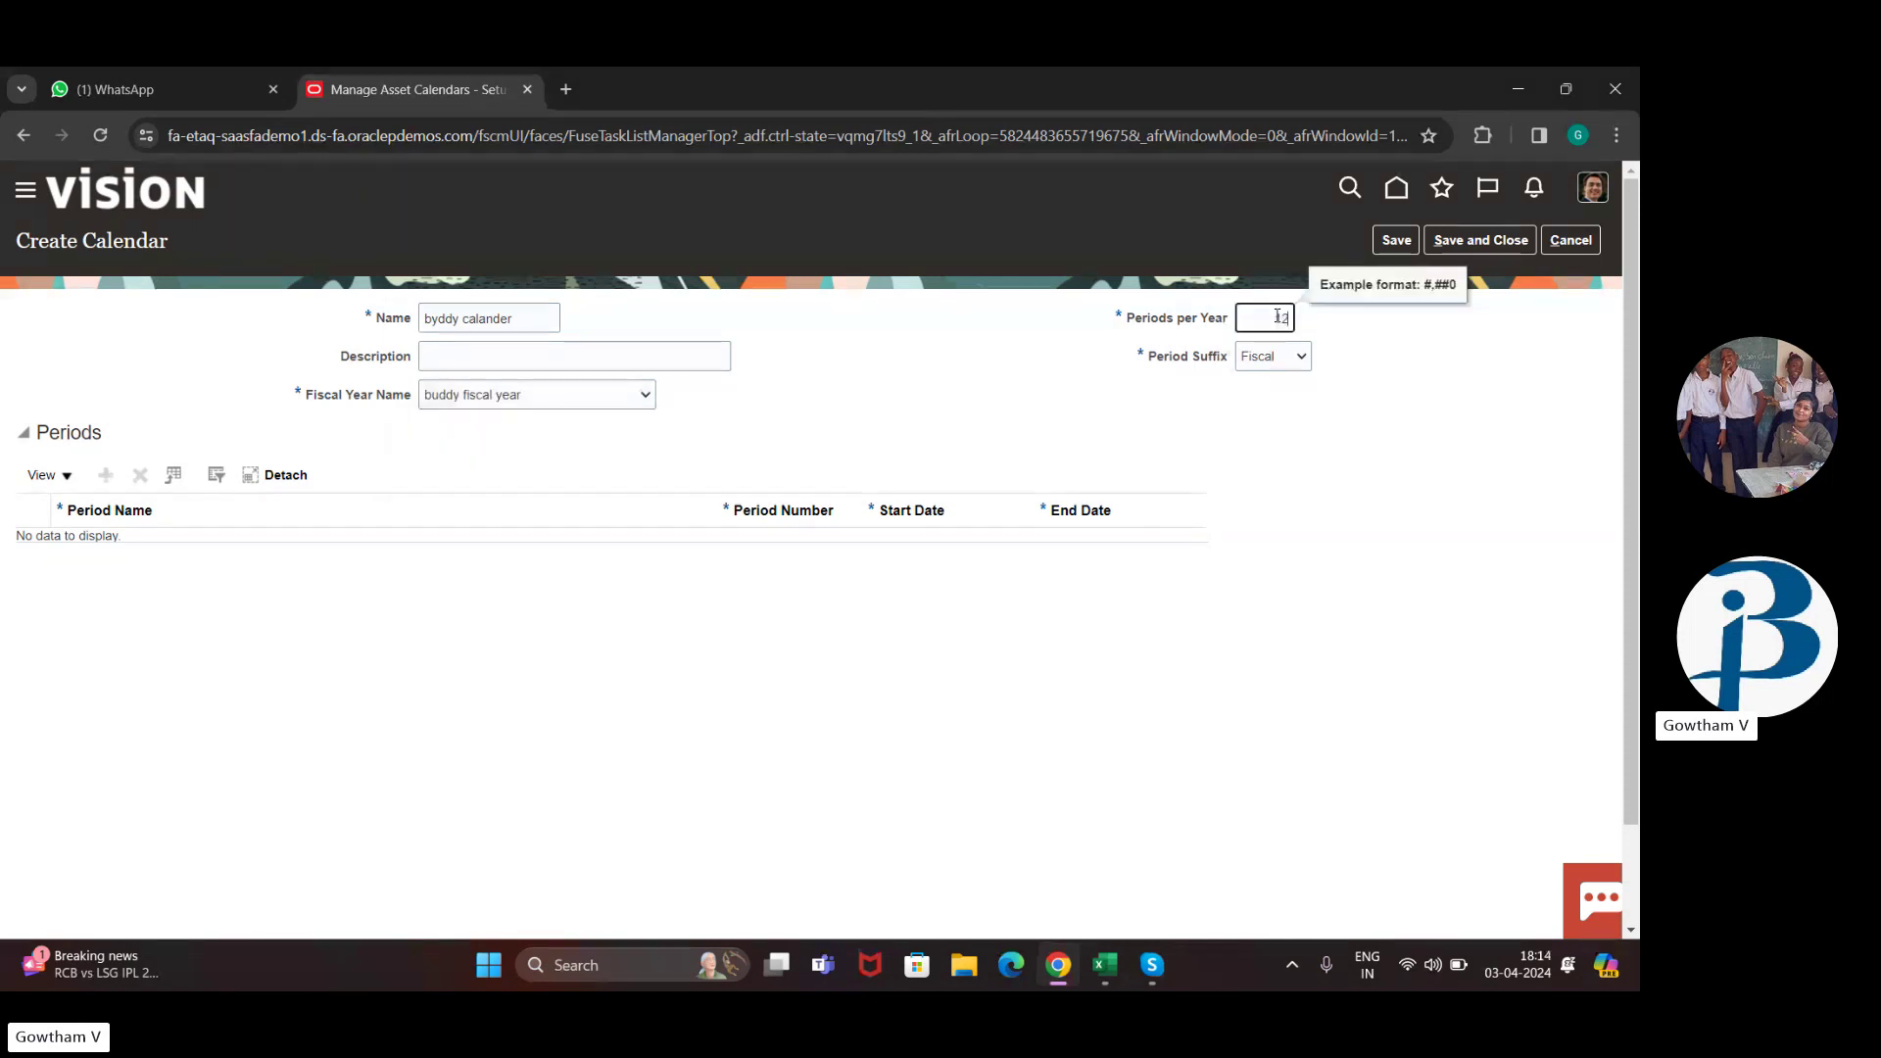
{"action": "left_click", "coordinate": [1474, 243]}
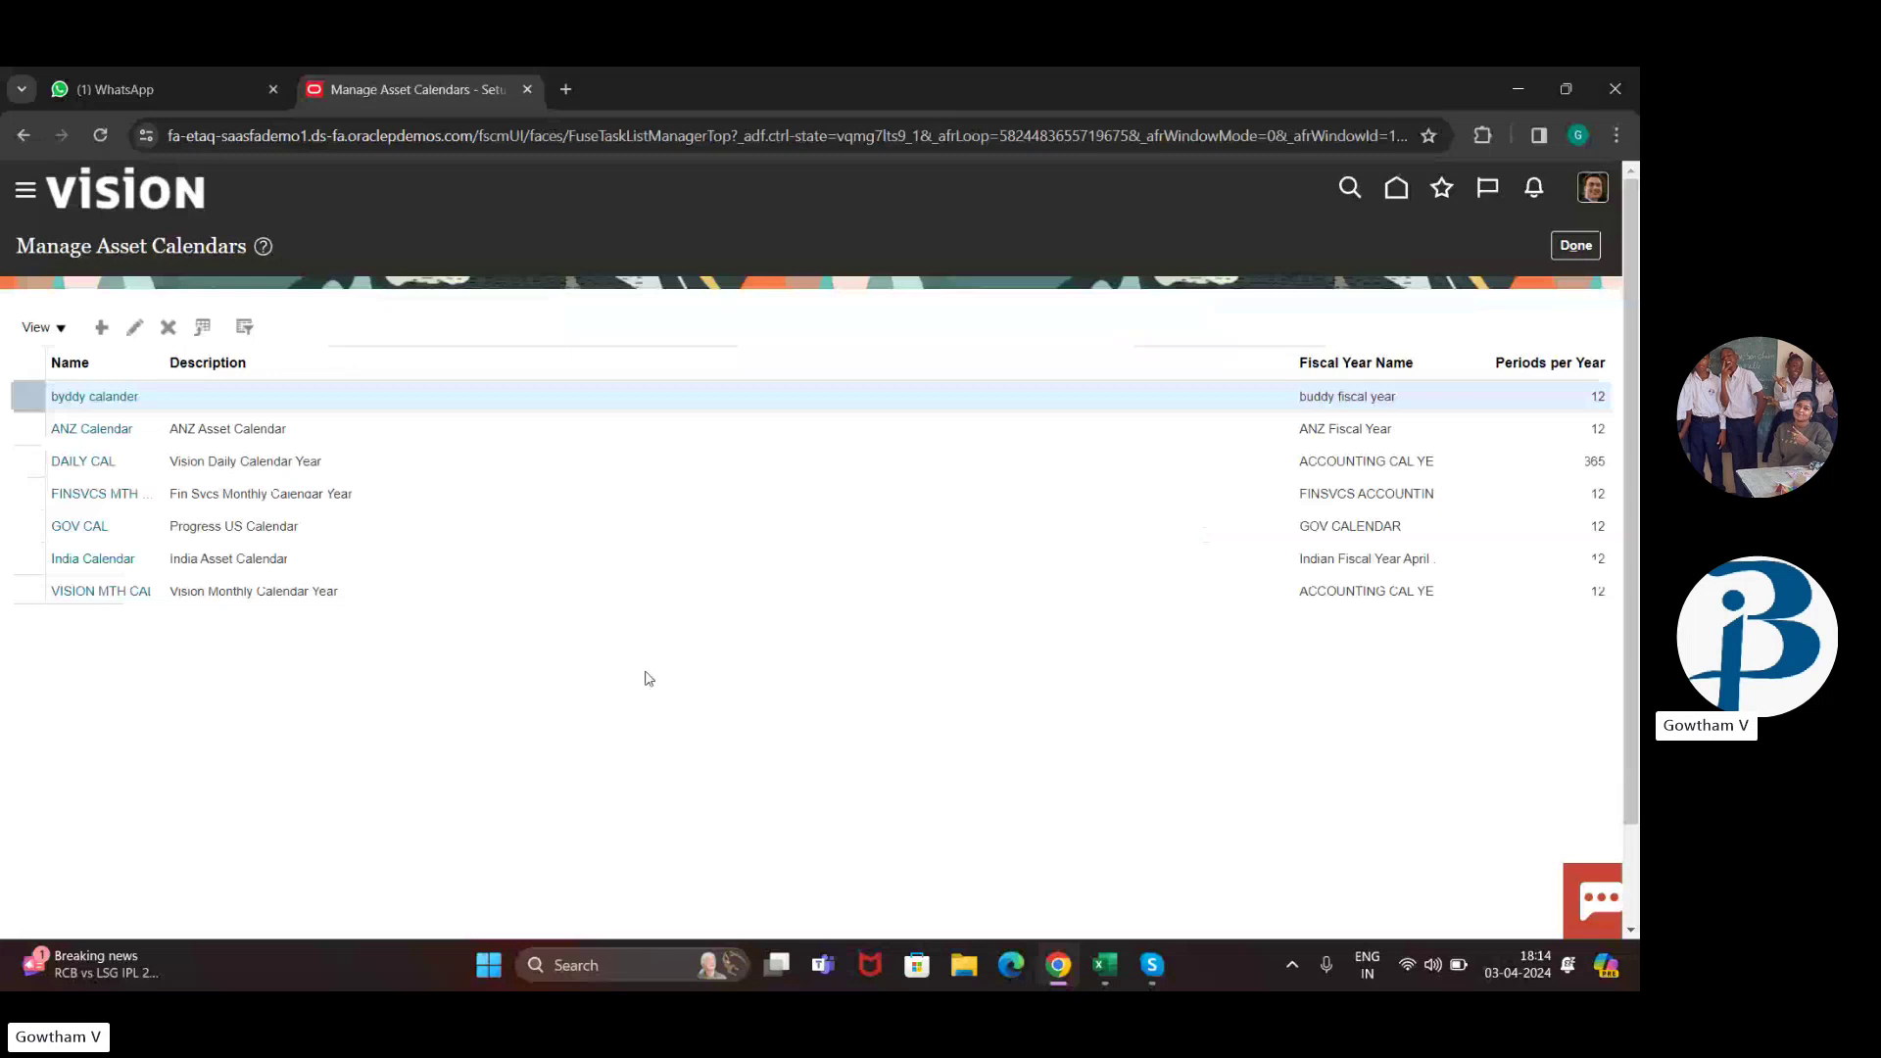
{"action": "left_click", "coordinate": [1587, 250]}
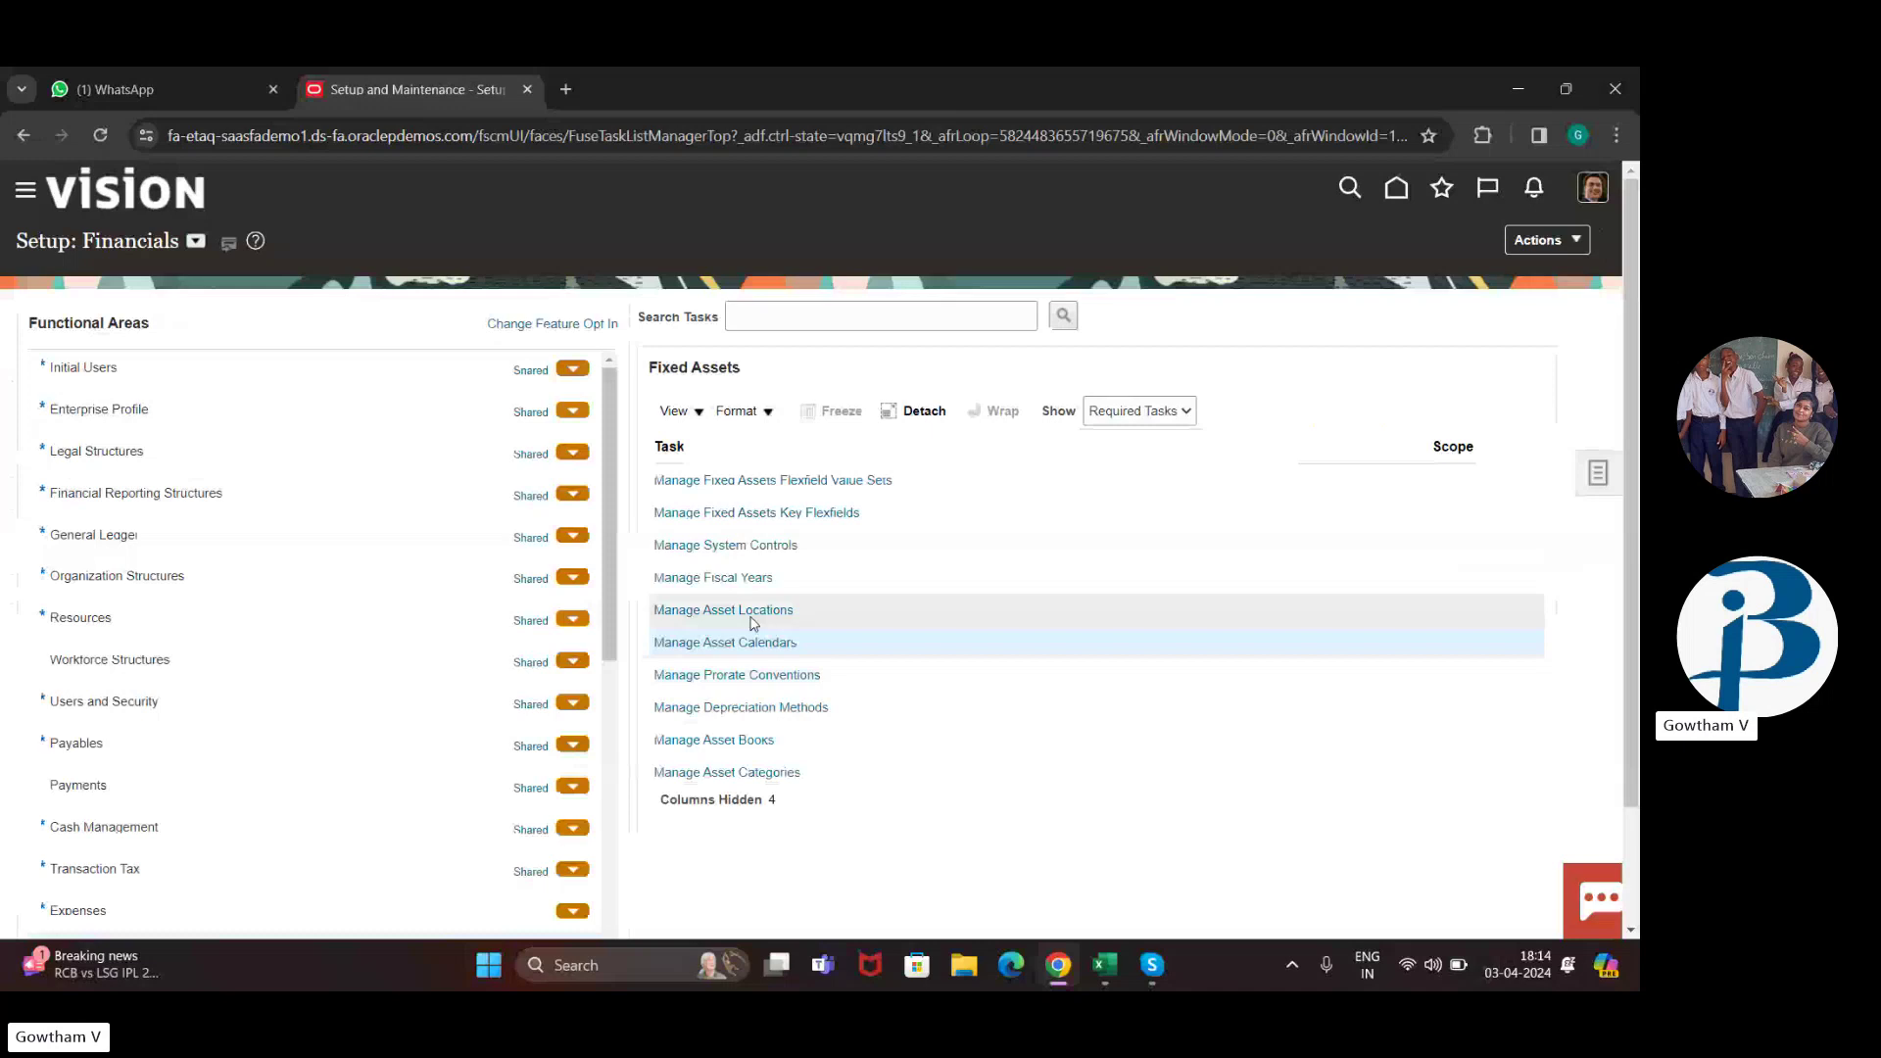
Step: Open Manage Asset Locations, search without criteria, and select the USA, New York location
{"action": "left_click", "coordinate": [752, 612]}
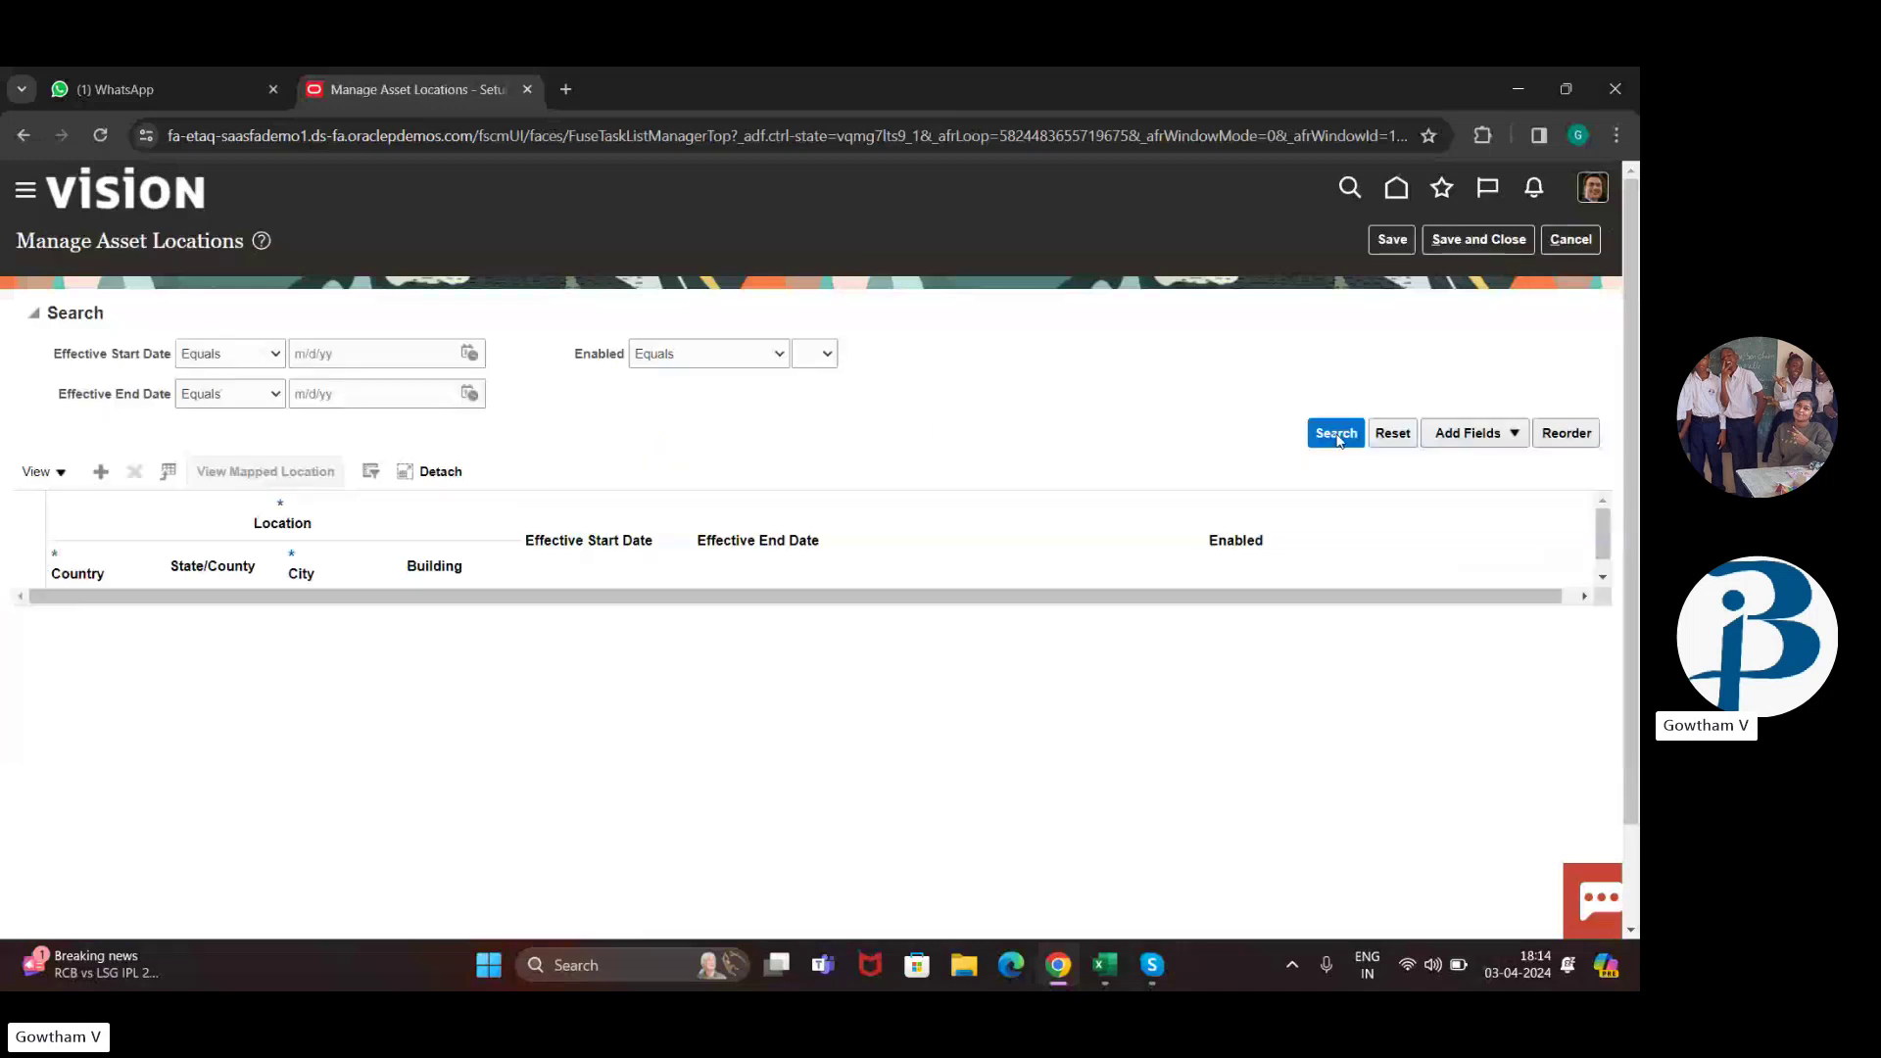
{"action": "left_click", "coordinate": [1336, 434]}
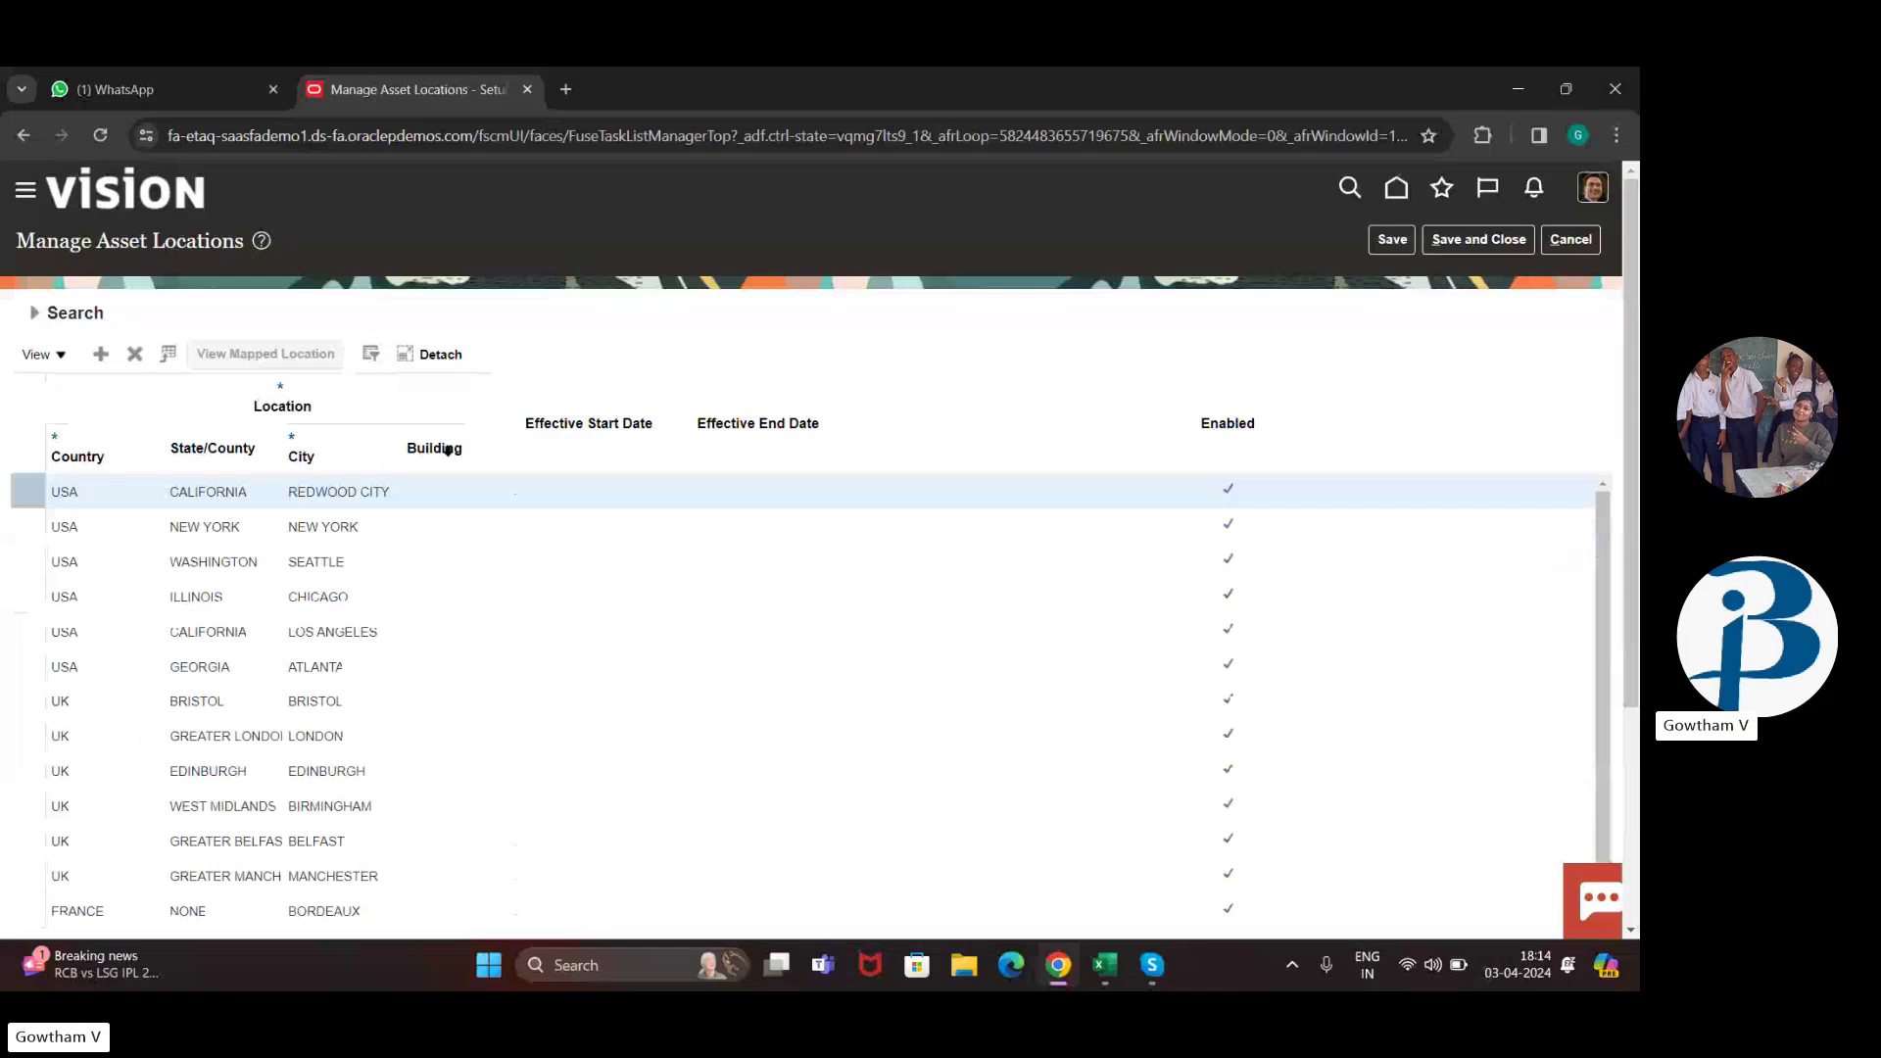
{"action": "left_click", "coordinate": [116, 532]}
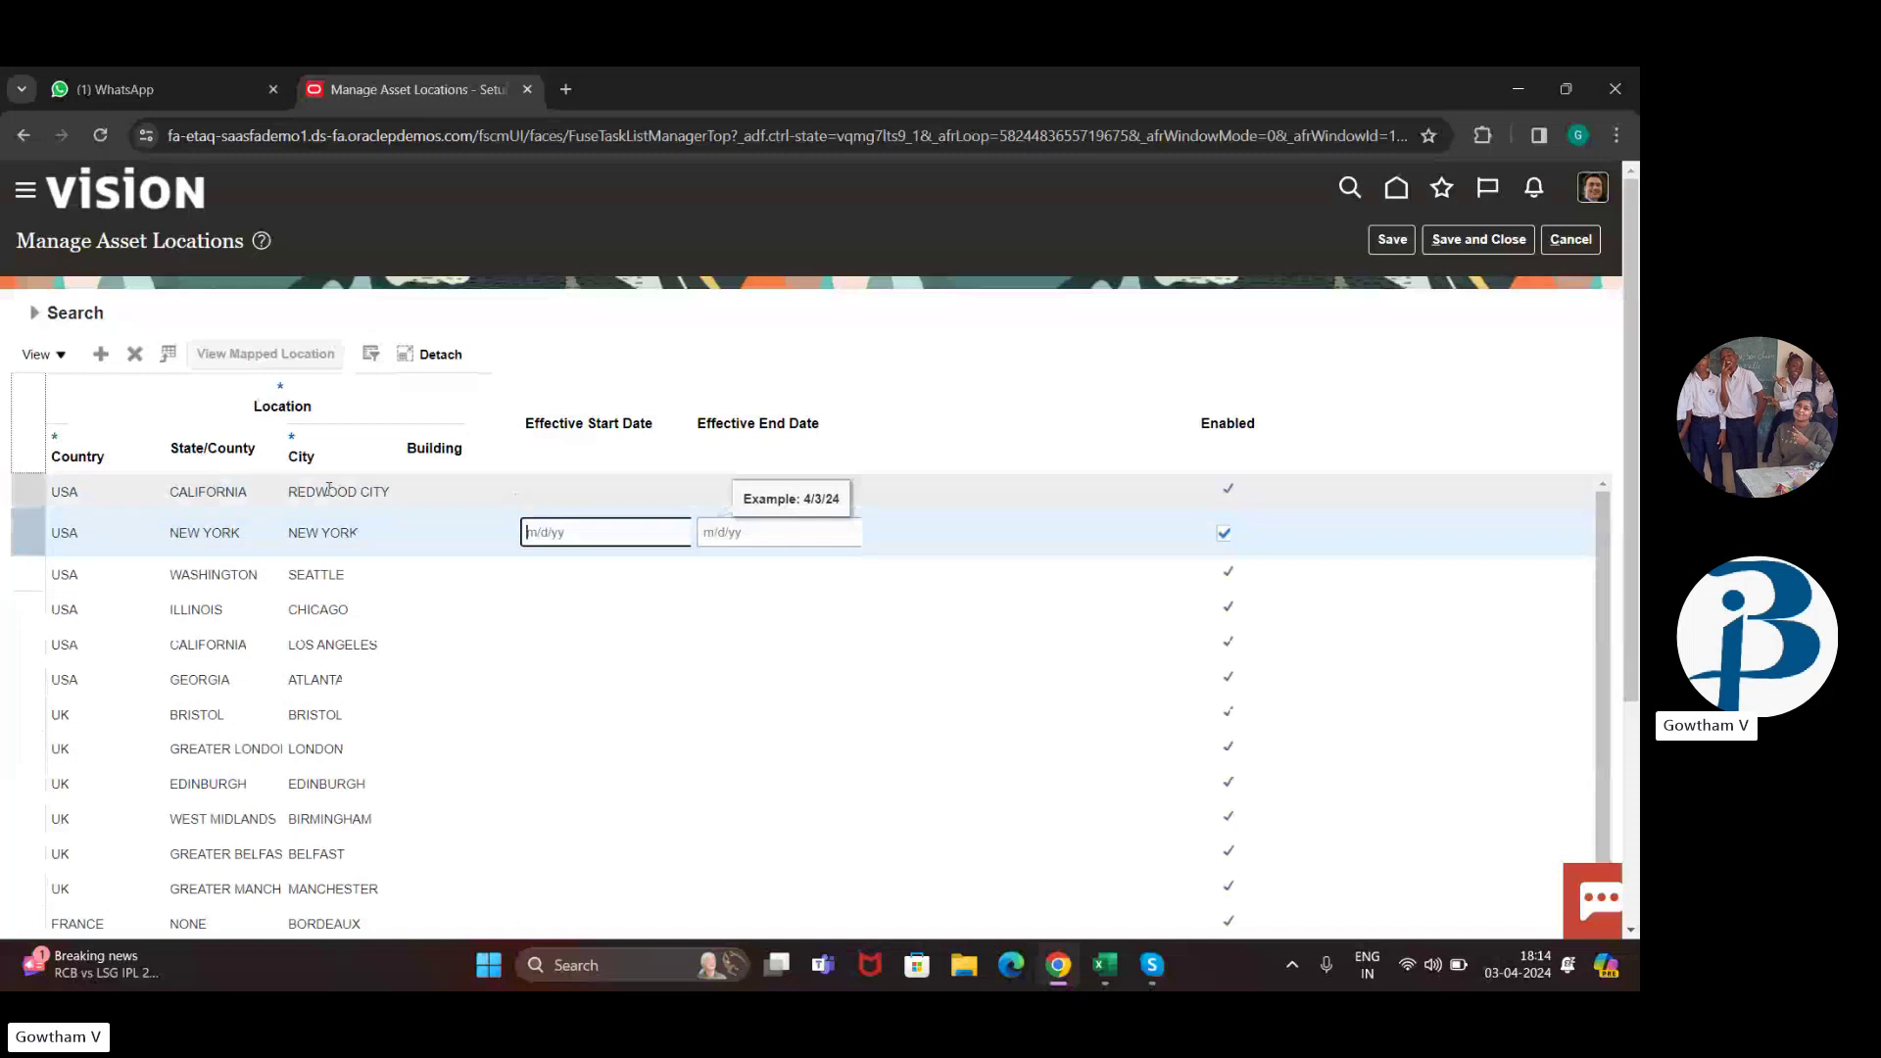
Step: Add a blank asset location row, review its Country, State/County, City and Building value lists, and cancel back to the task list
{"action": "left_click", "coordinate": [430, 637]}
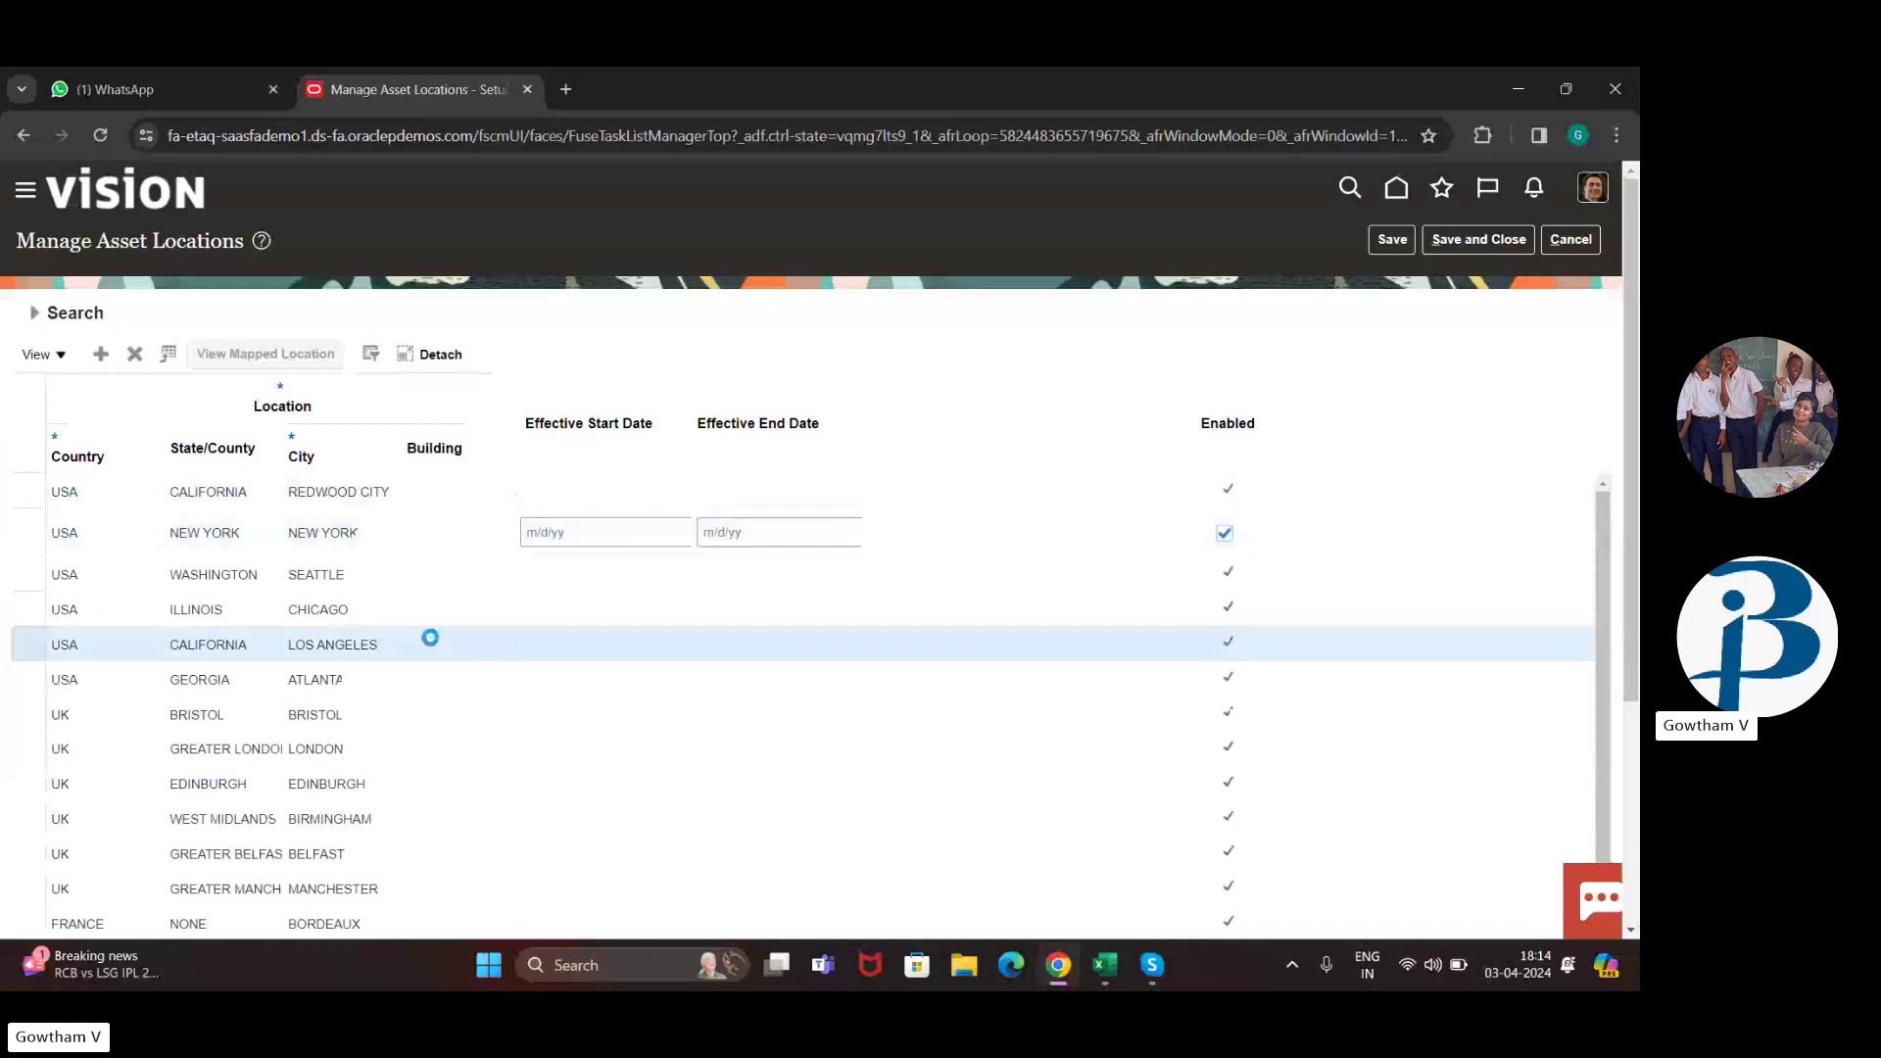
{"action": "left_click", "coordinate": [100, 354]}
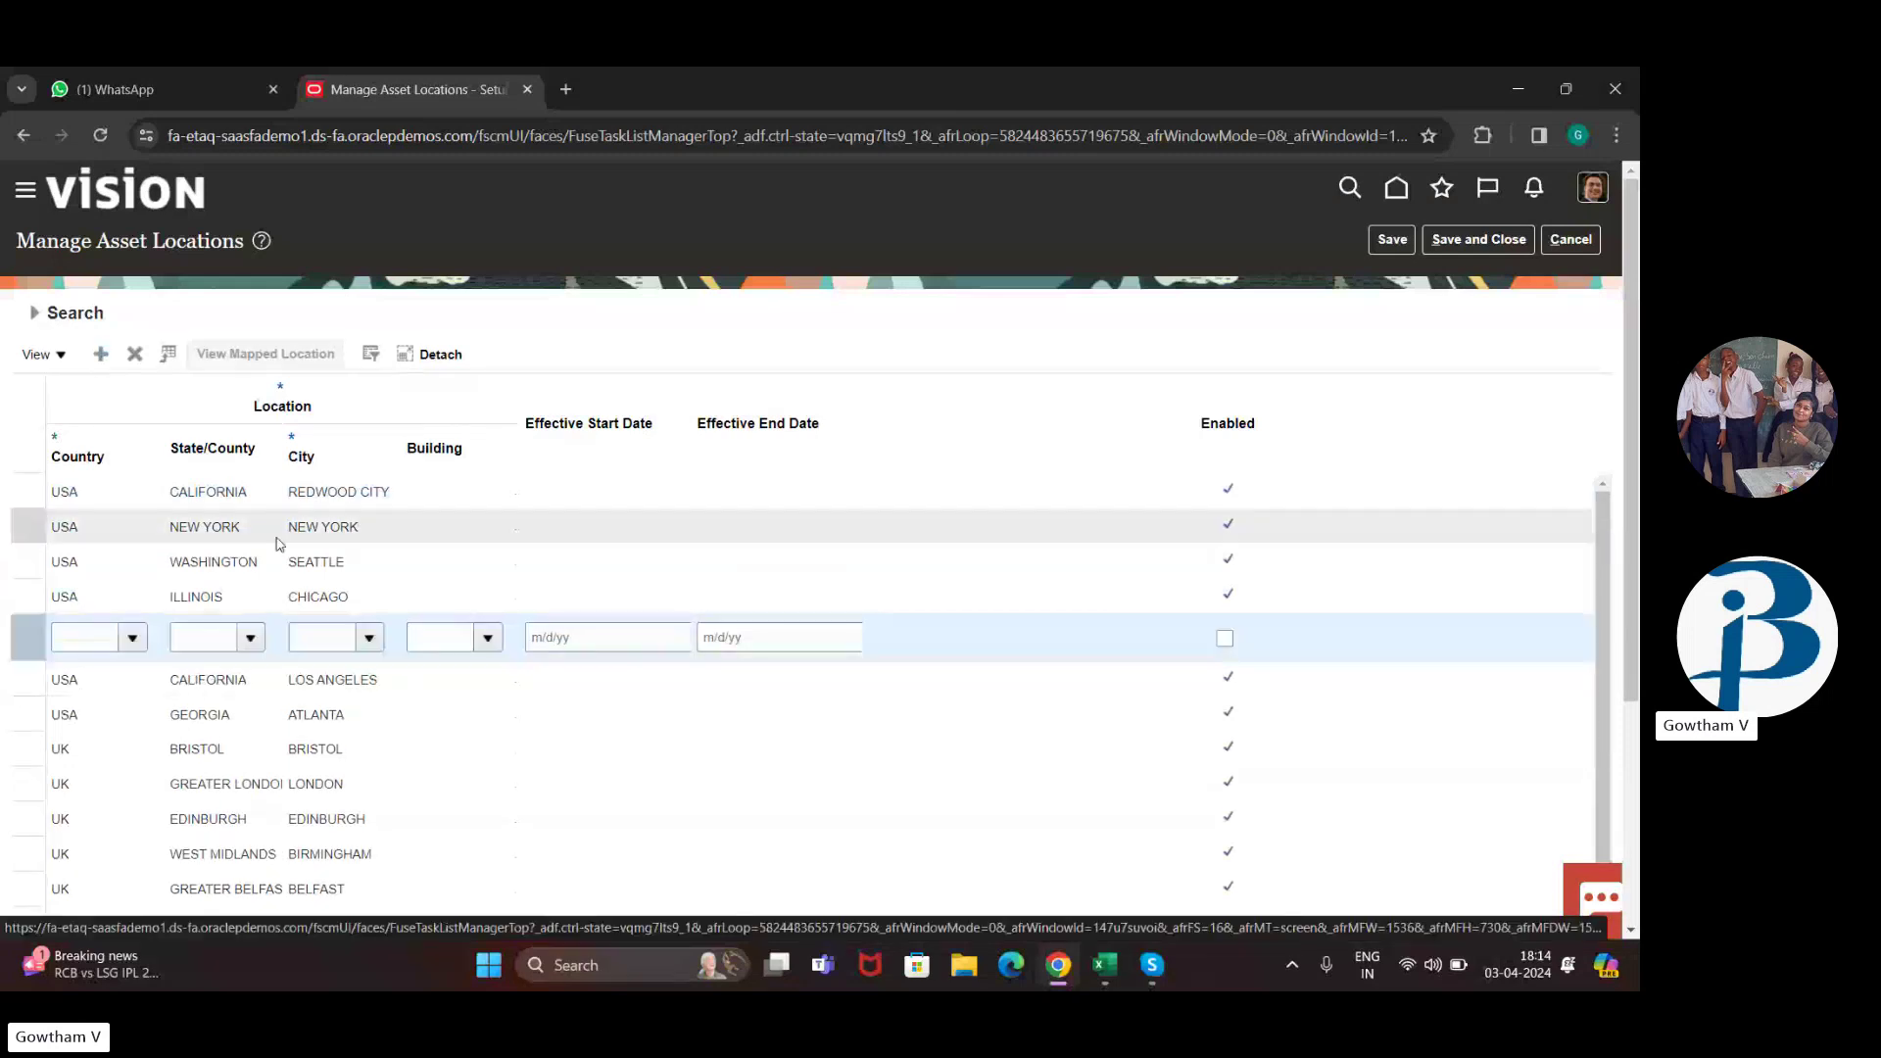
{"action": "left_click", "coordinate": [130, 639]}
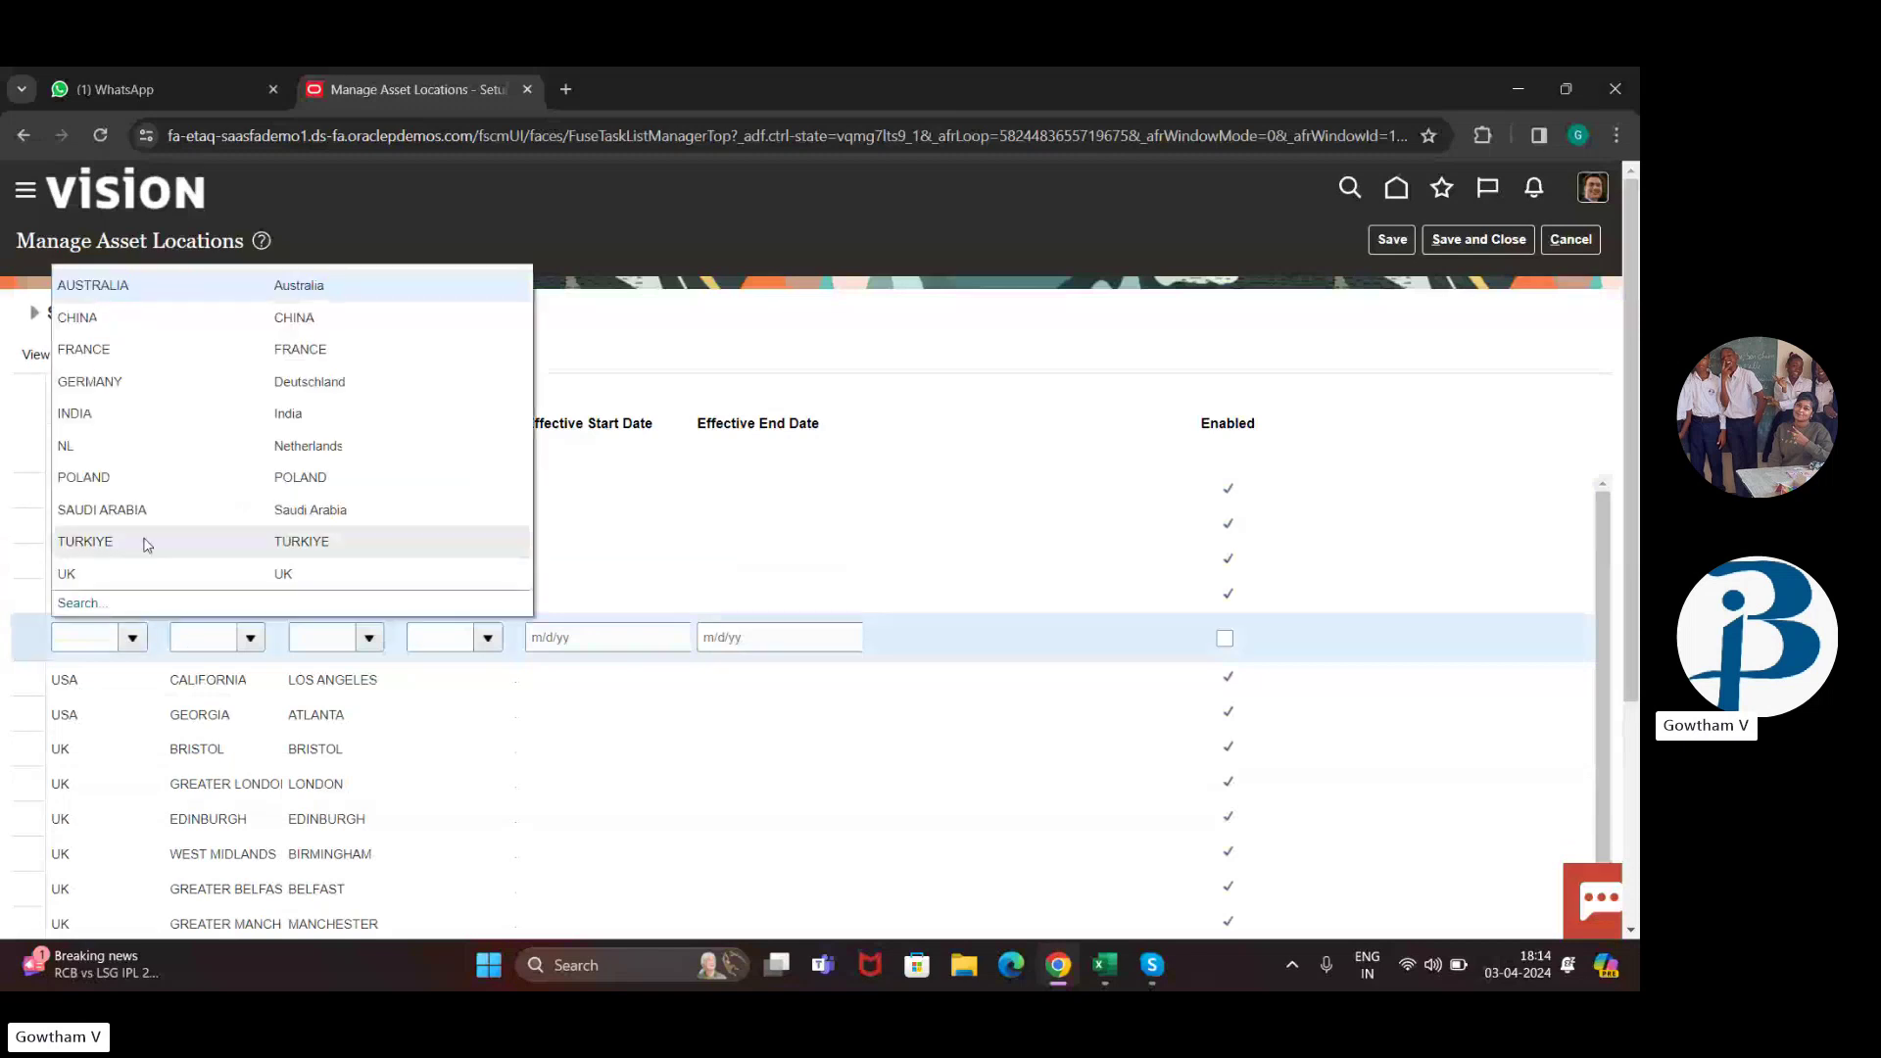
{"action": "left_click", "coordinate": [252, 638]}
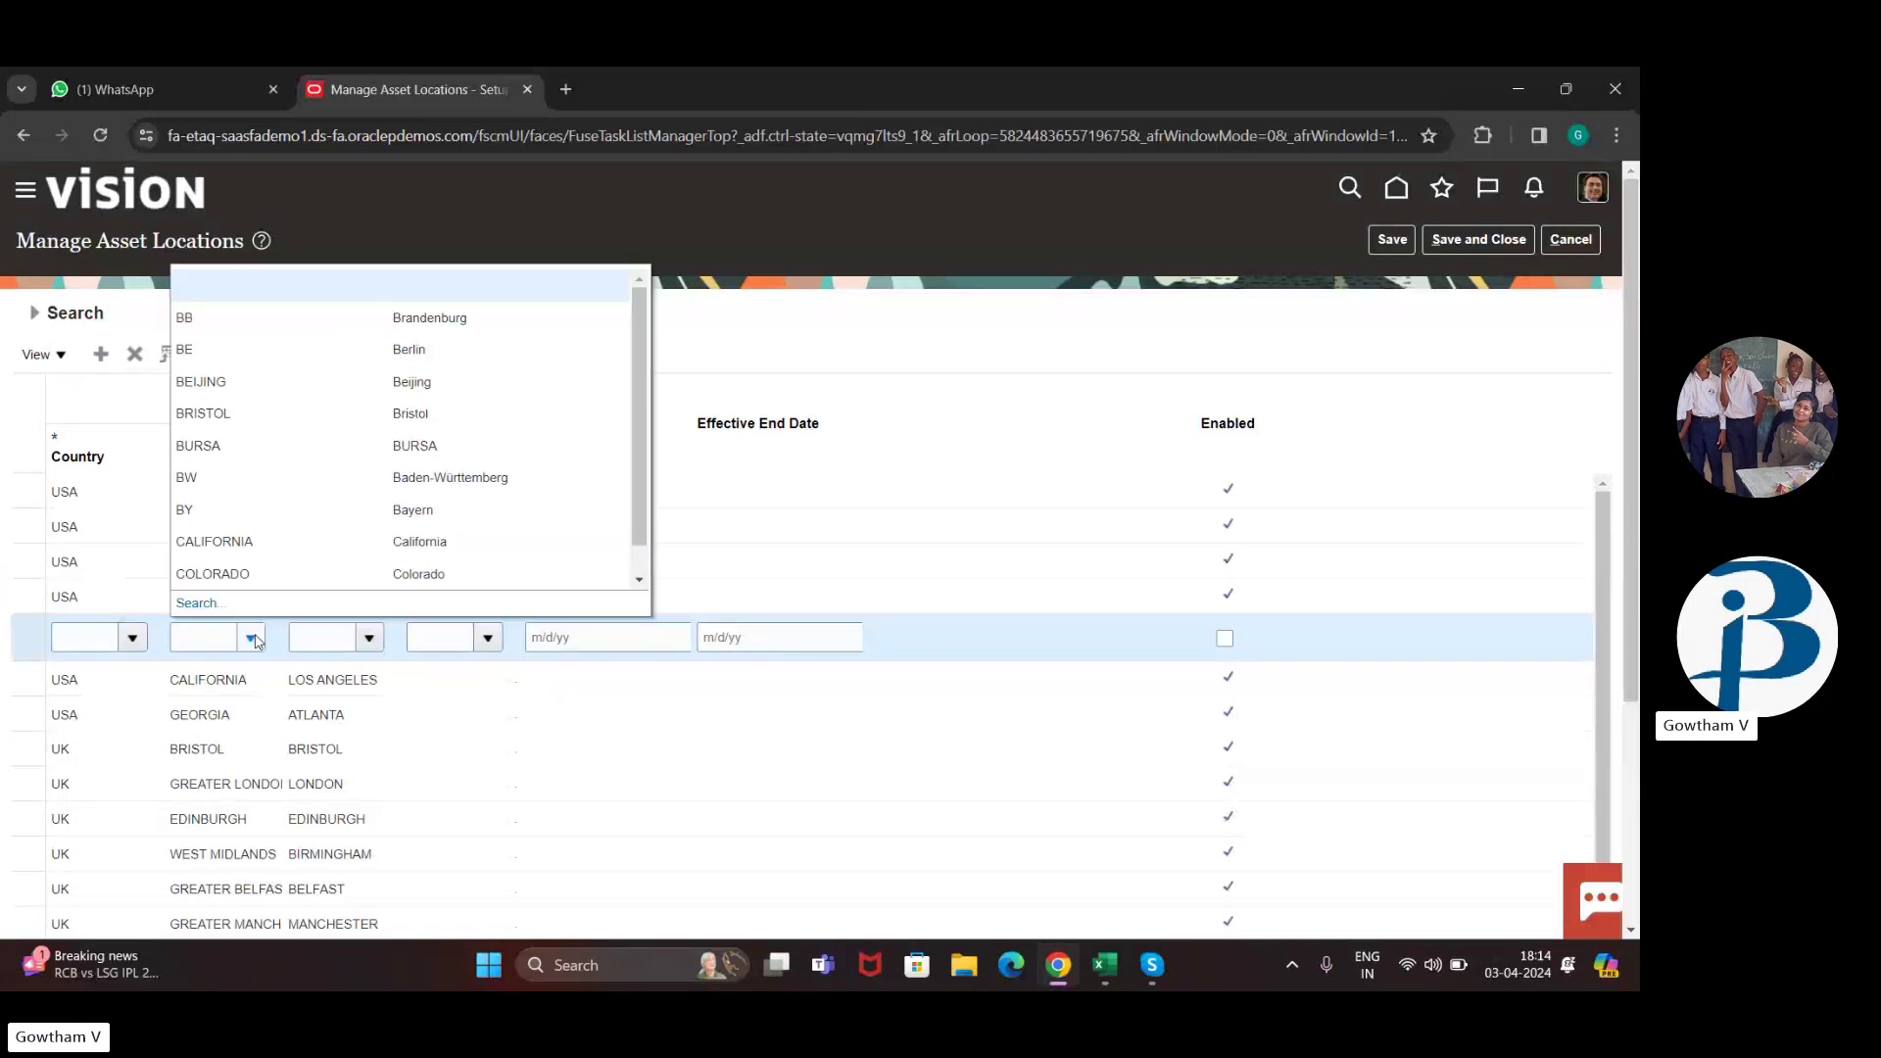
{"action": "left_click", "coordinate": [366, 637]}
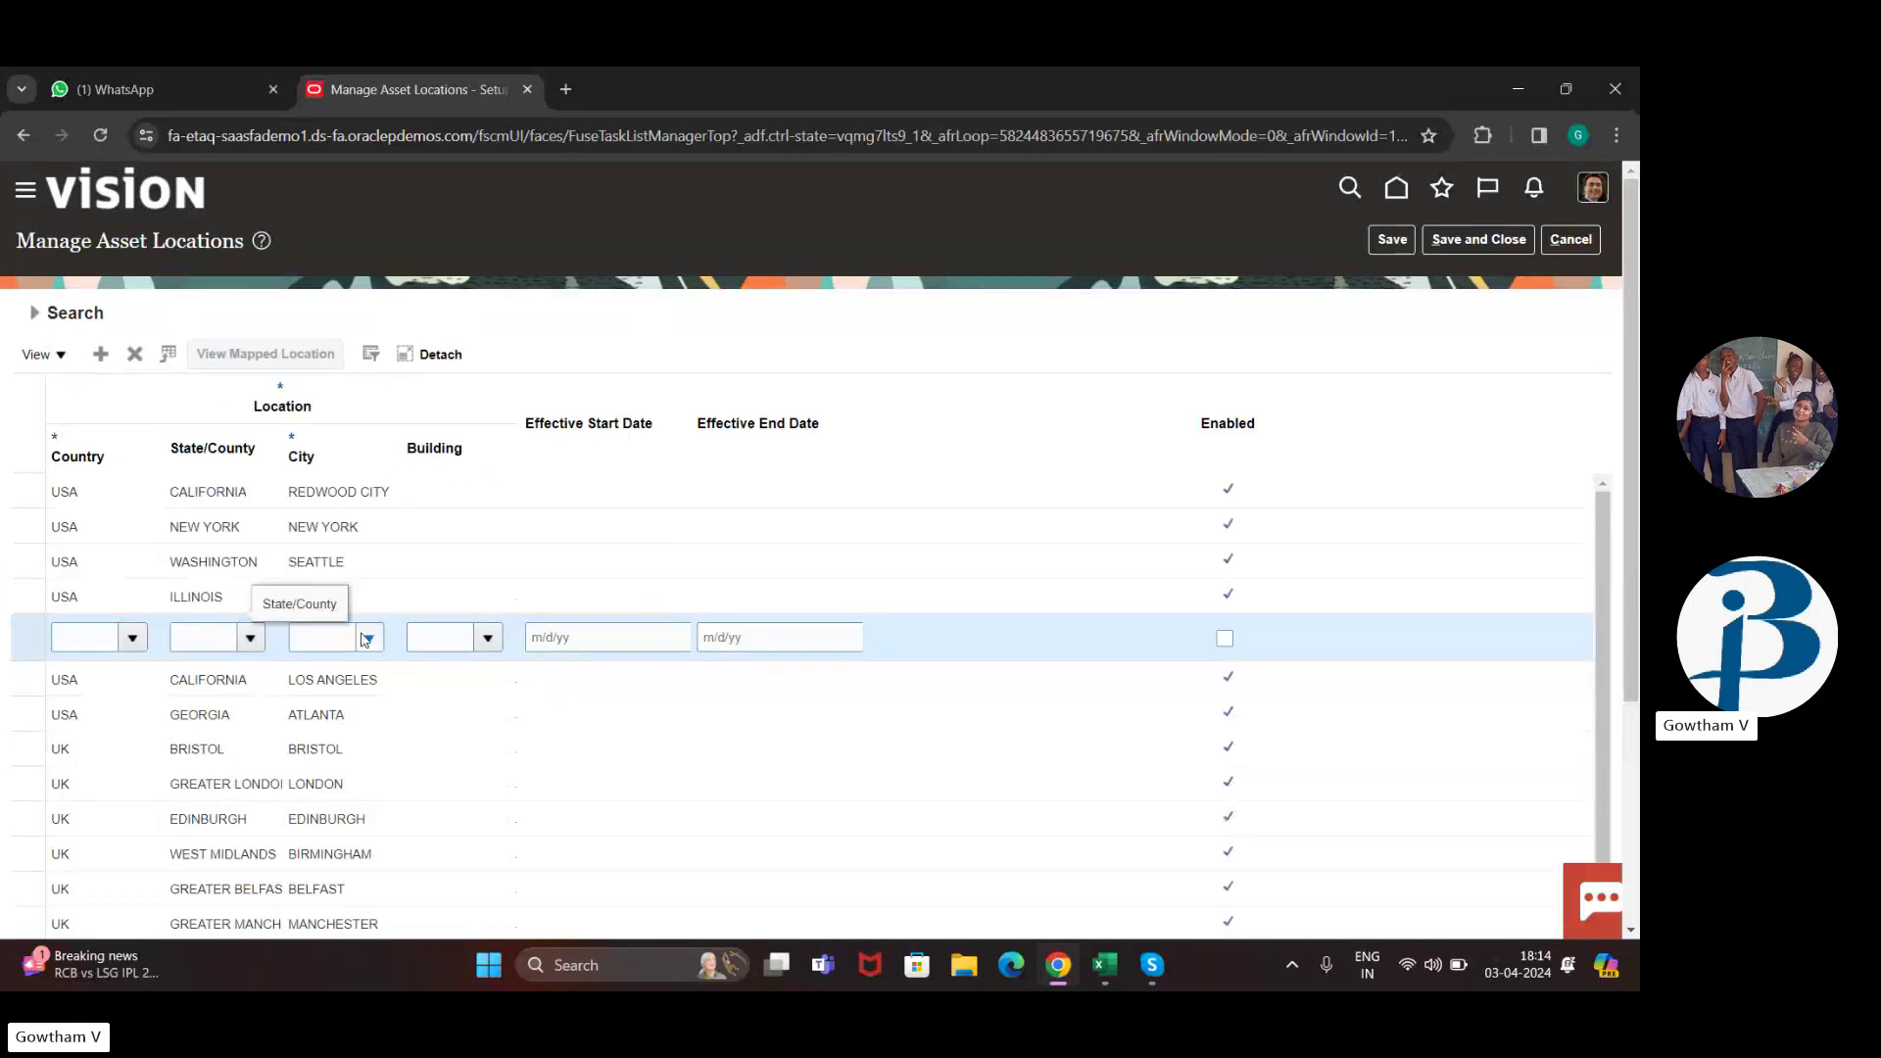
{"action": "left_click", "coordinate": [490, 638]}
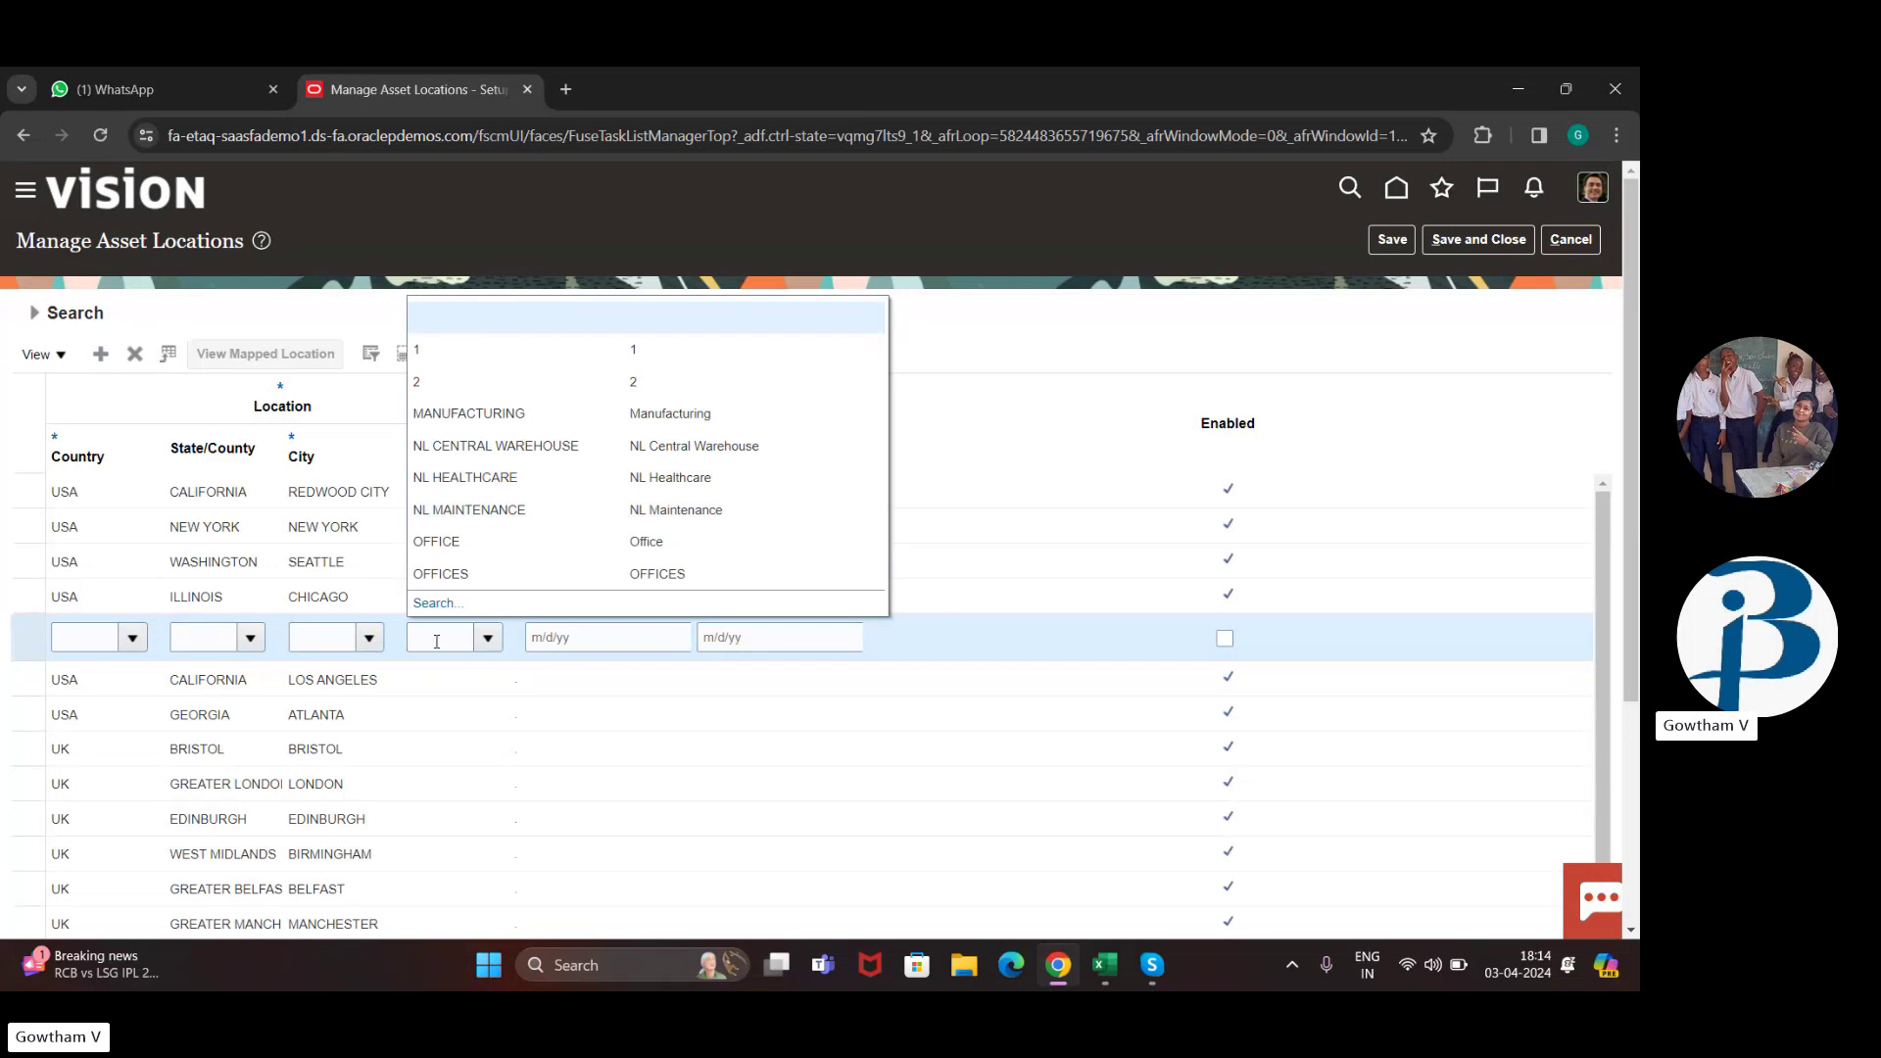
{"action": "scroll", "coordinate": [521, 546], "scroll_direction": "down", "scroll_amount": 1}
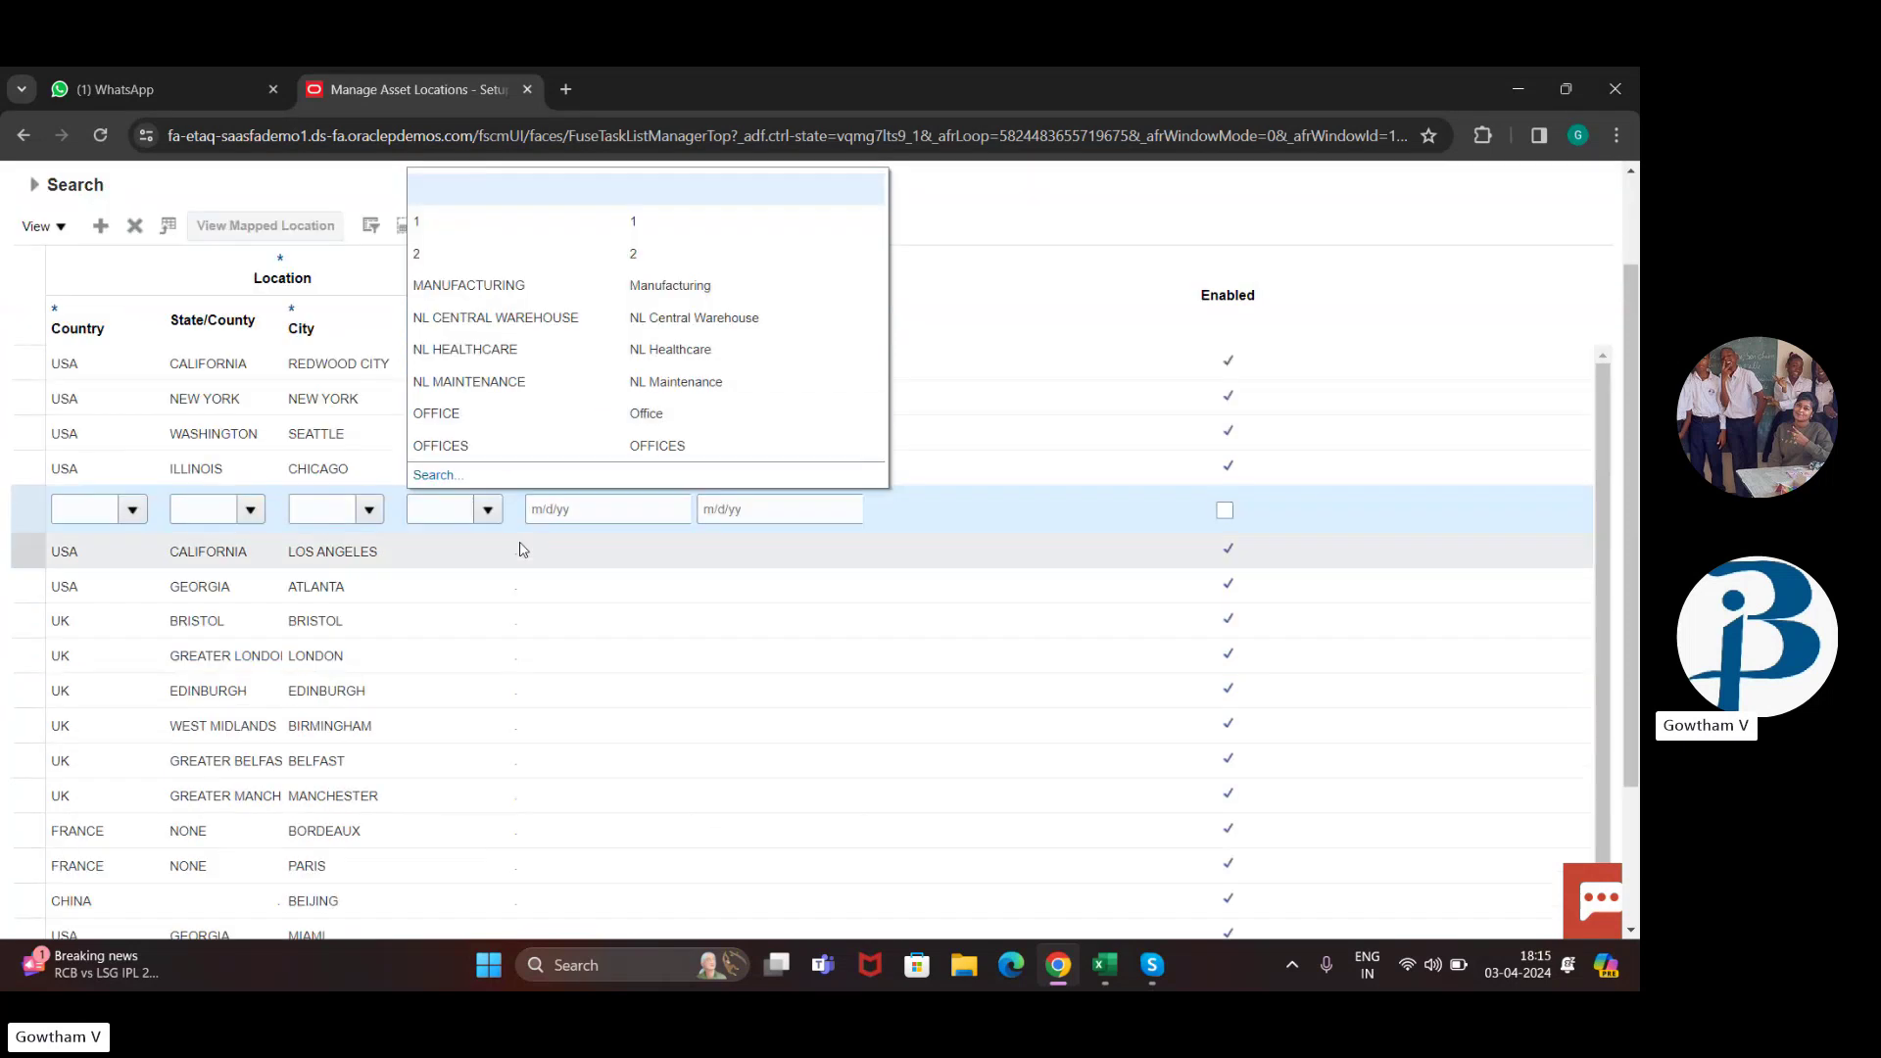
{"action": "left_click", "coordinate": [490, 508]}
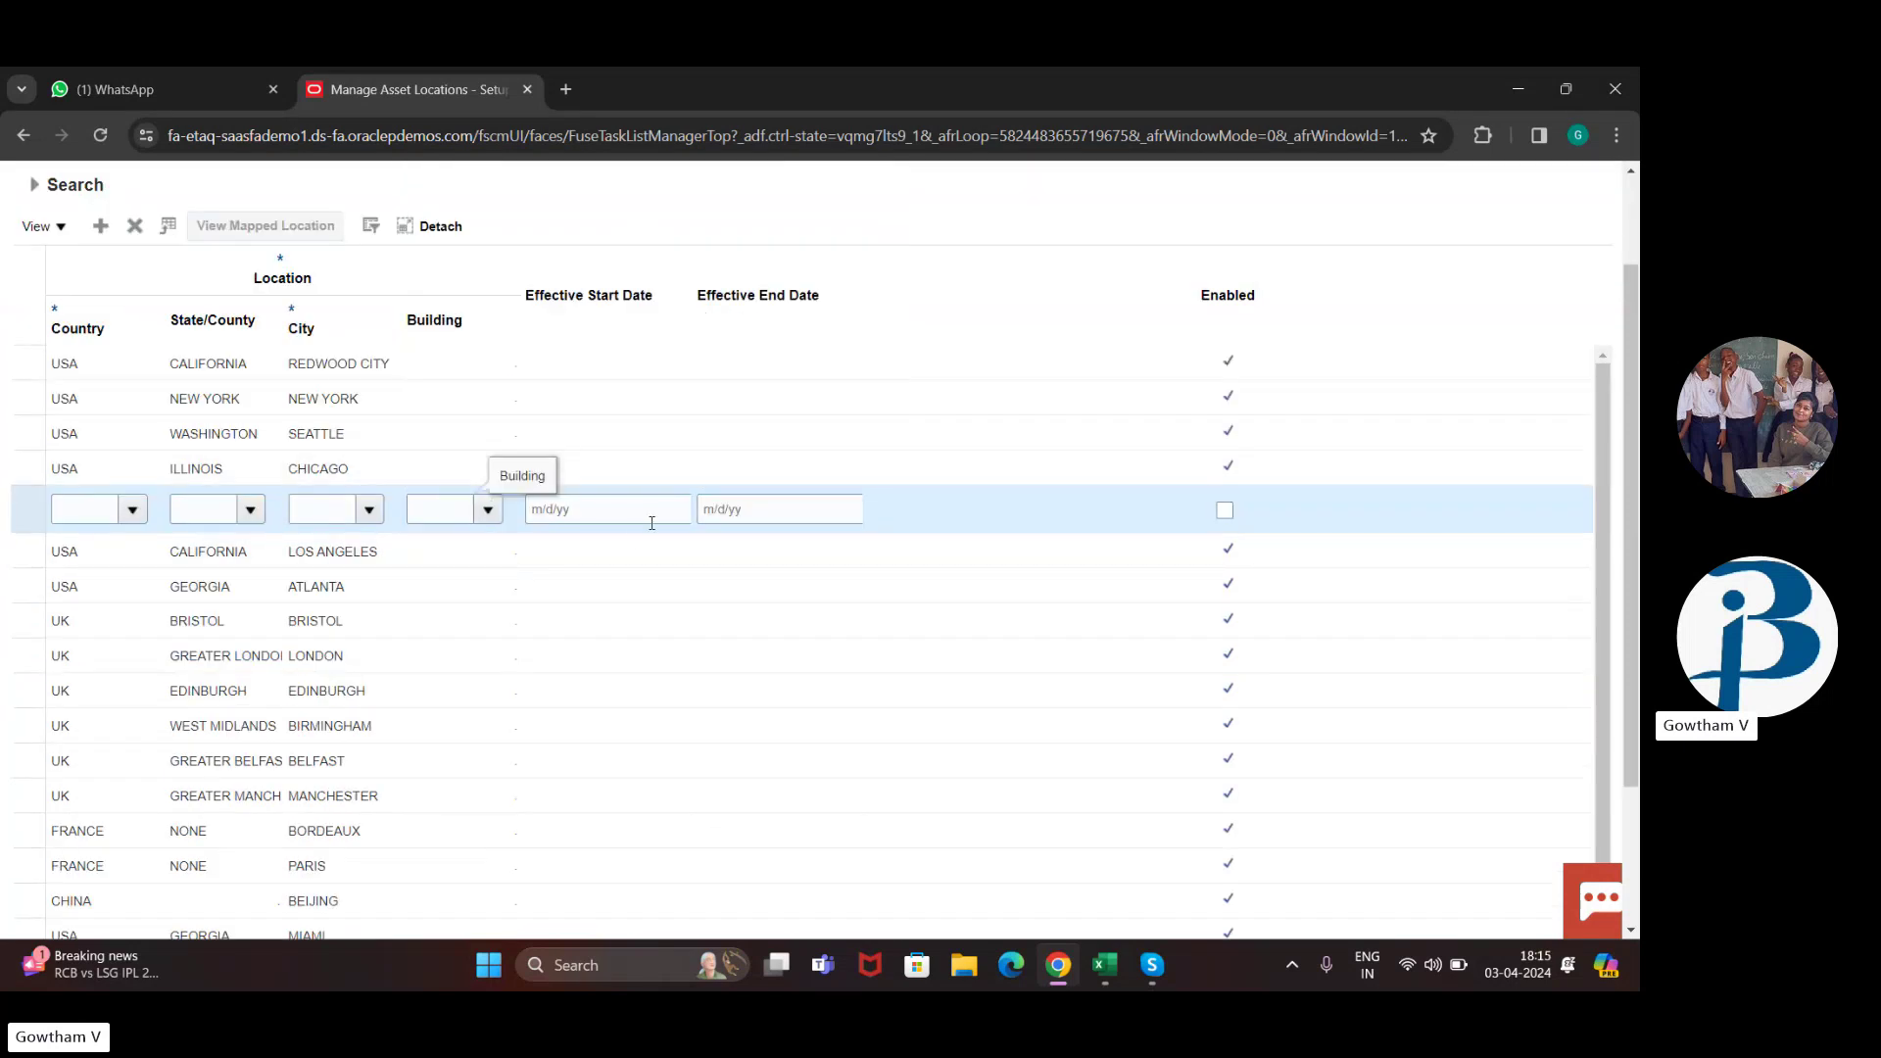
{"action": "left_click", "coordinate": [792, 511]}
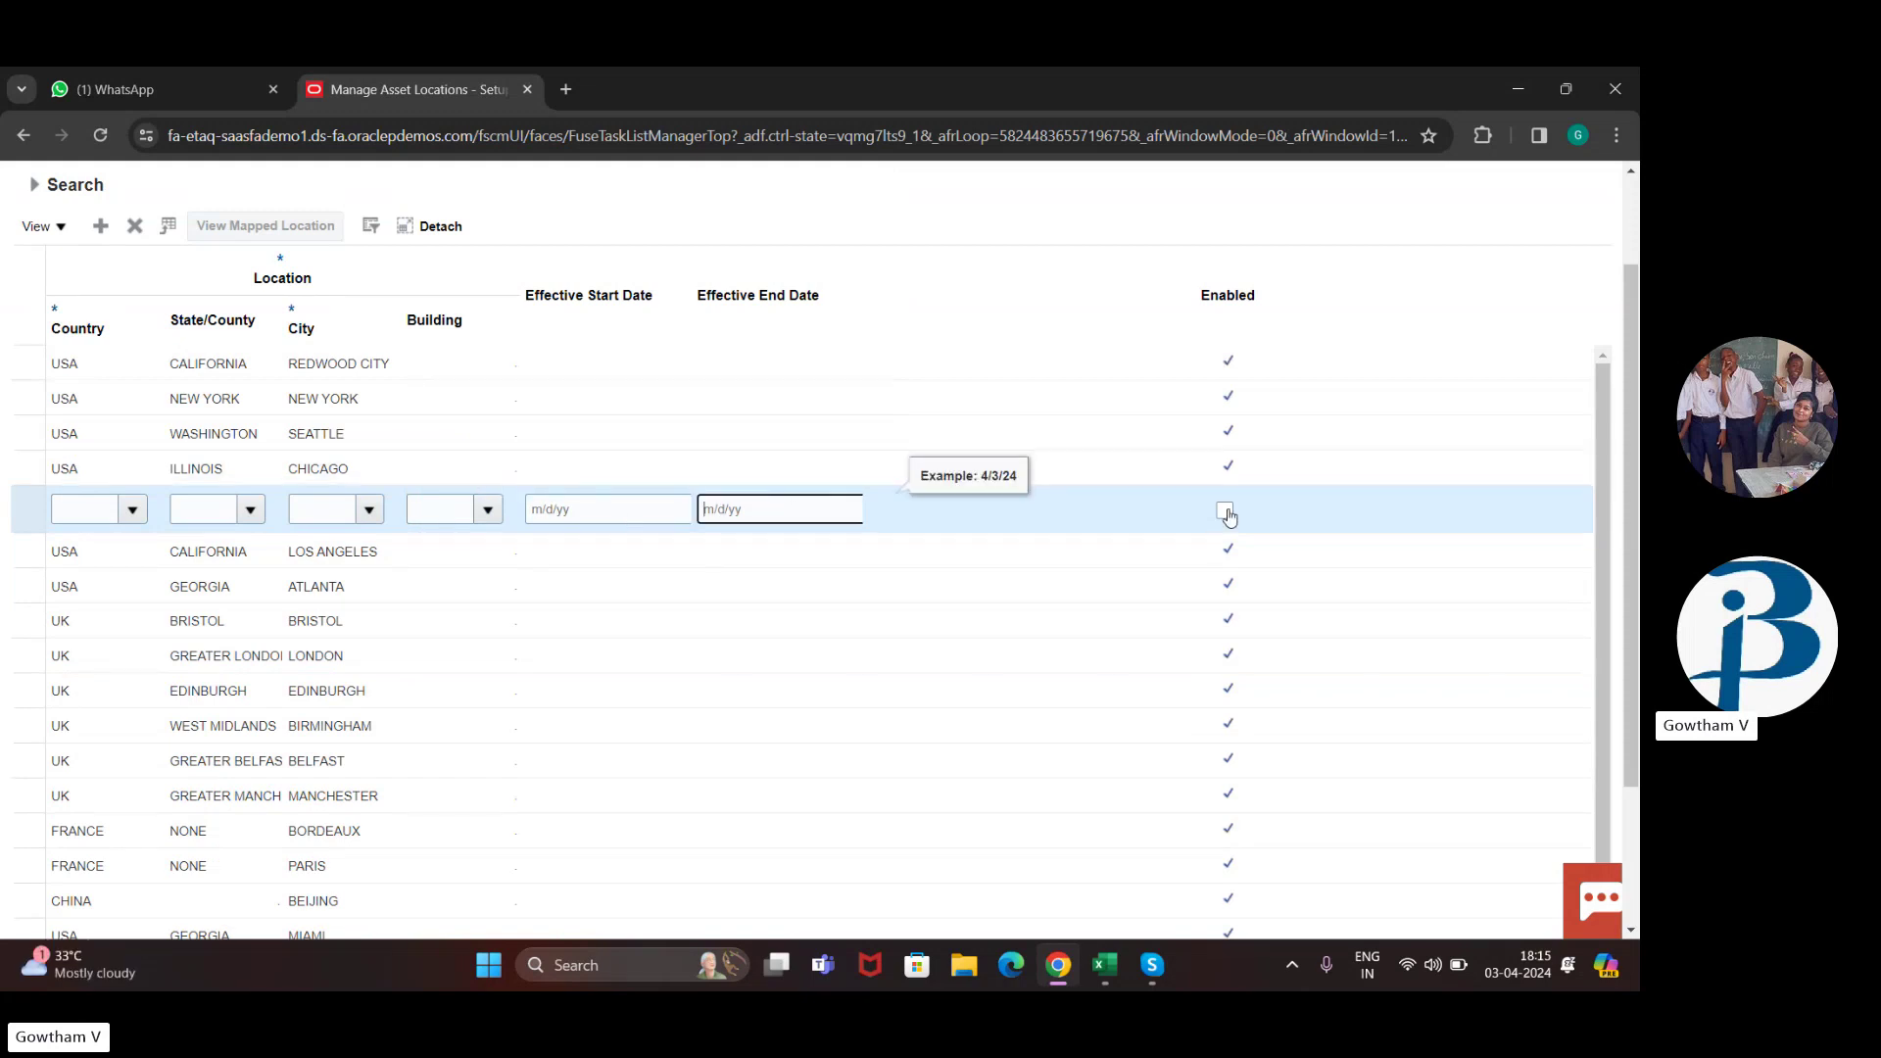
{"action": "scroll", "coordinate": [881, 424], "scroll_direction": "up", "scroll_amount": 2}
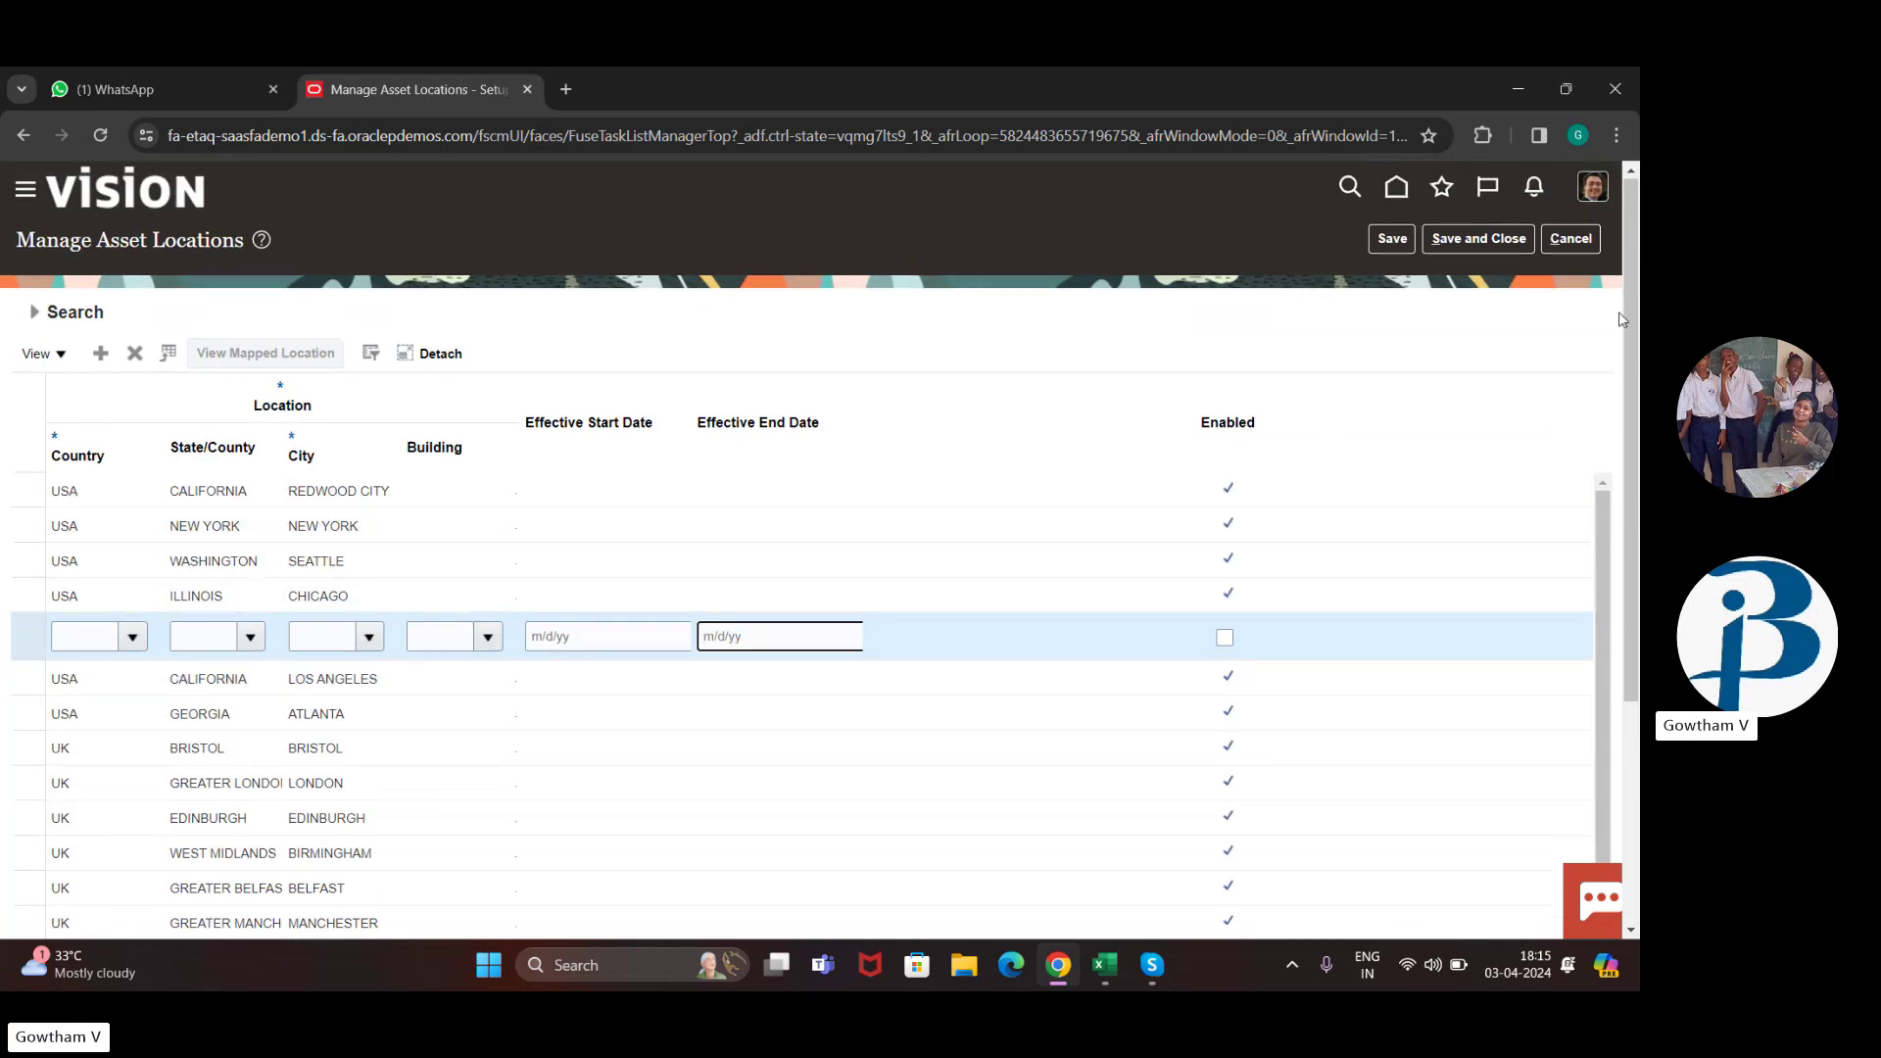
{"action": "left_click", "coordinate": [1584, 242]}
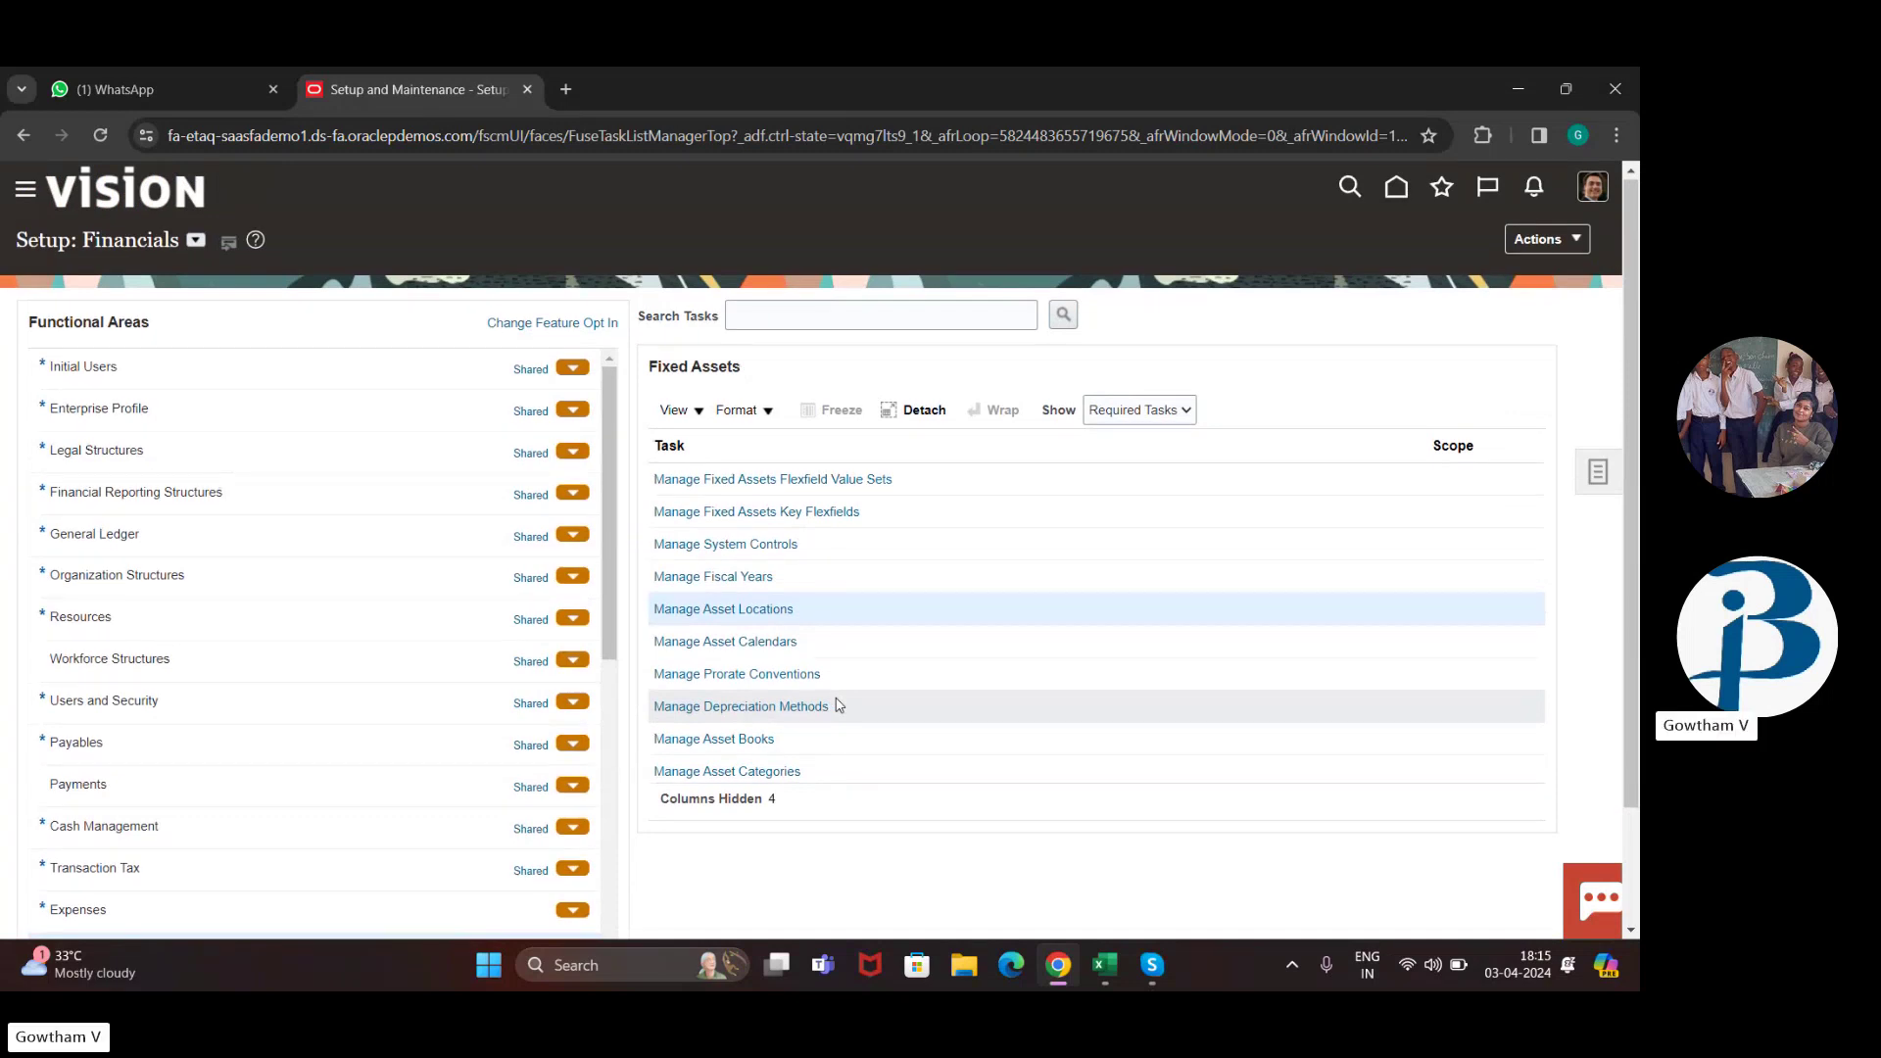
Step: Open Manage Prorate Conventions and review the ANZProrate convention's description and prorate dates in edit mode
{"action": "left_click", "coordinate": [744, 676]}
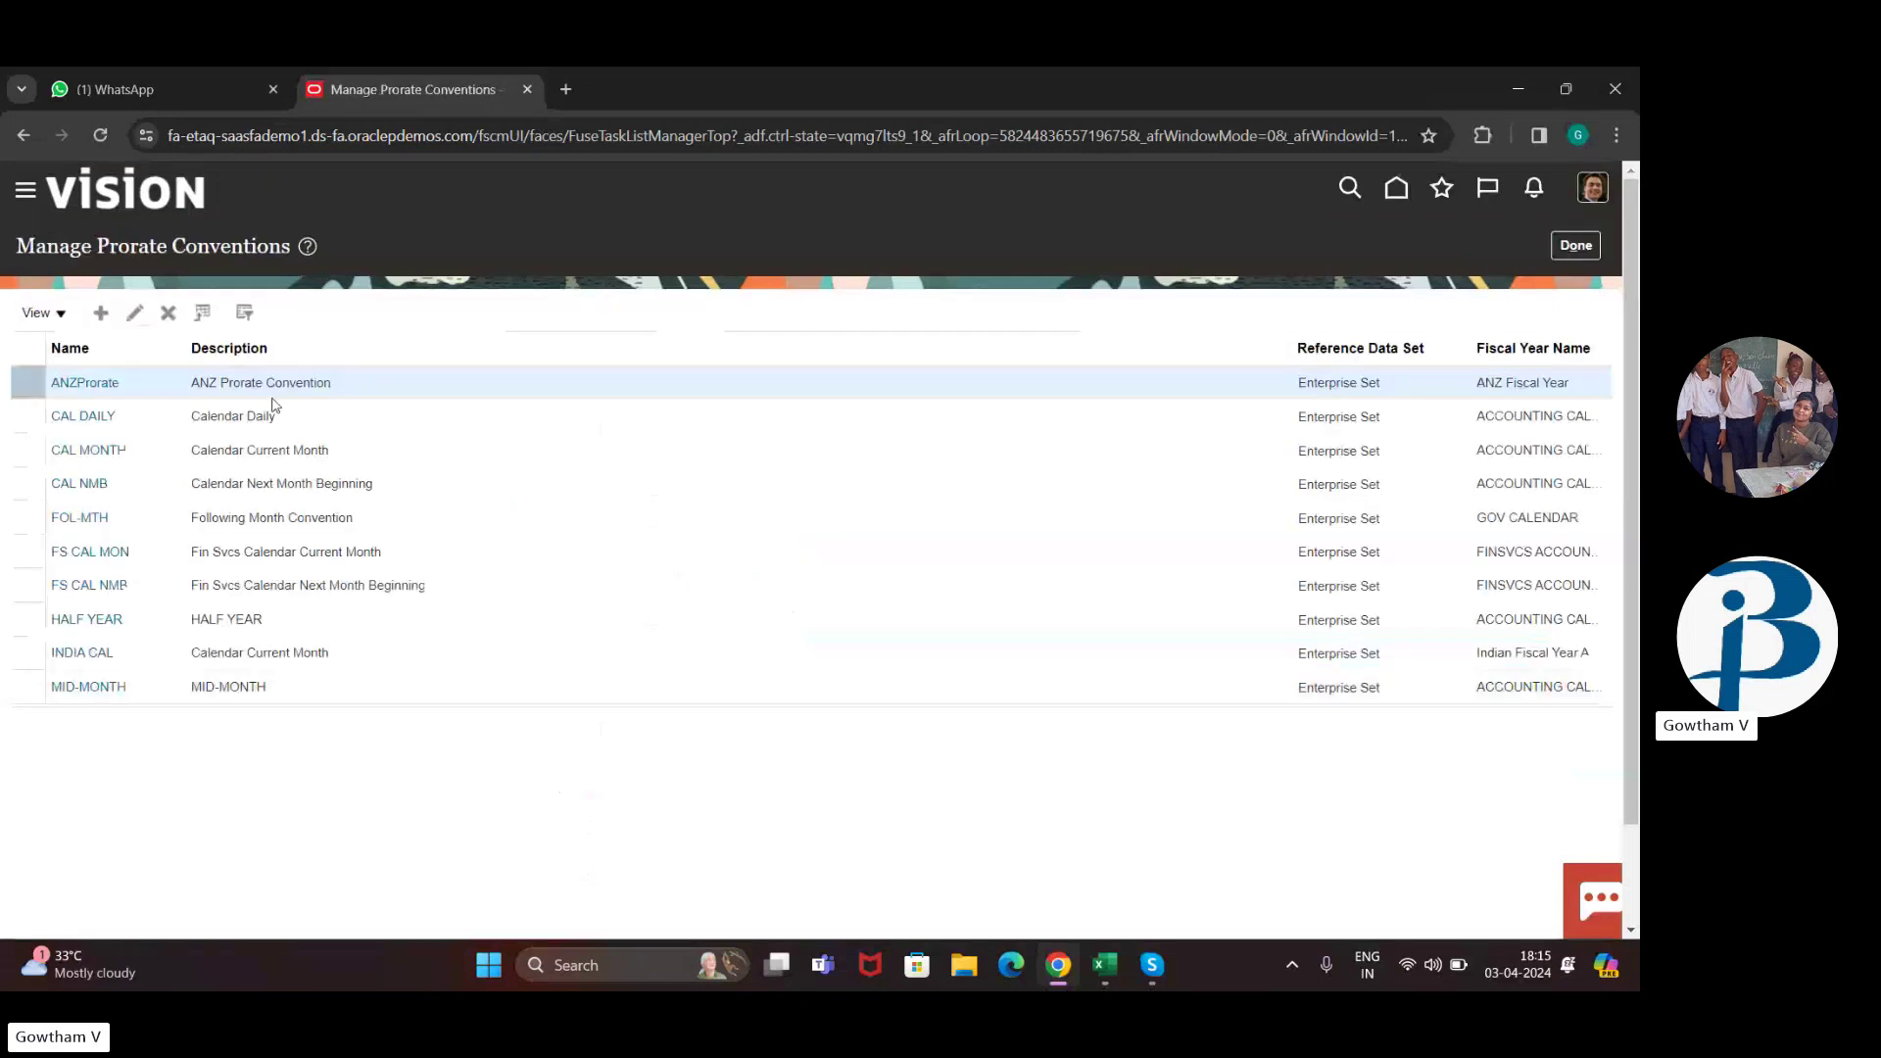
{"action": "left_click", "coordinate": [136, 311]}
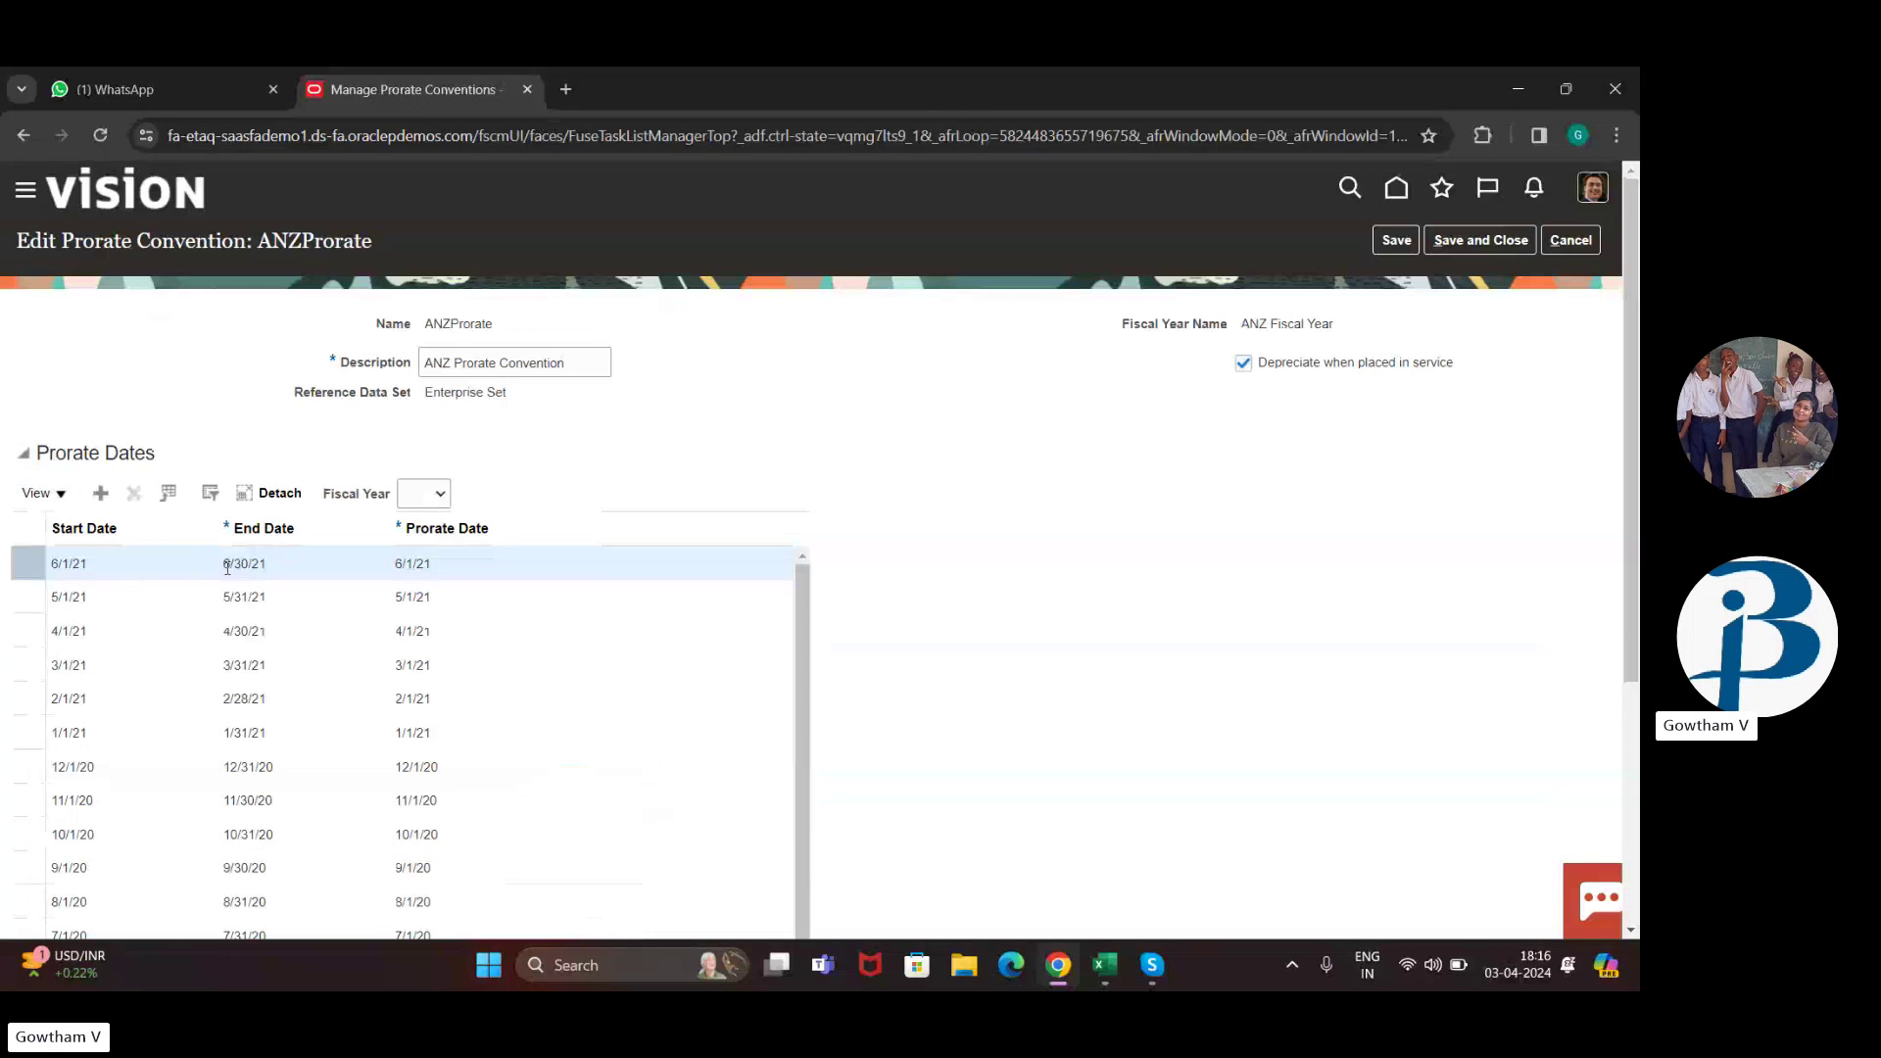
{"action": "scroll", "coordinate": [223, 671], "scroll_direction": "down", "scroll_amount": 2}
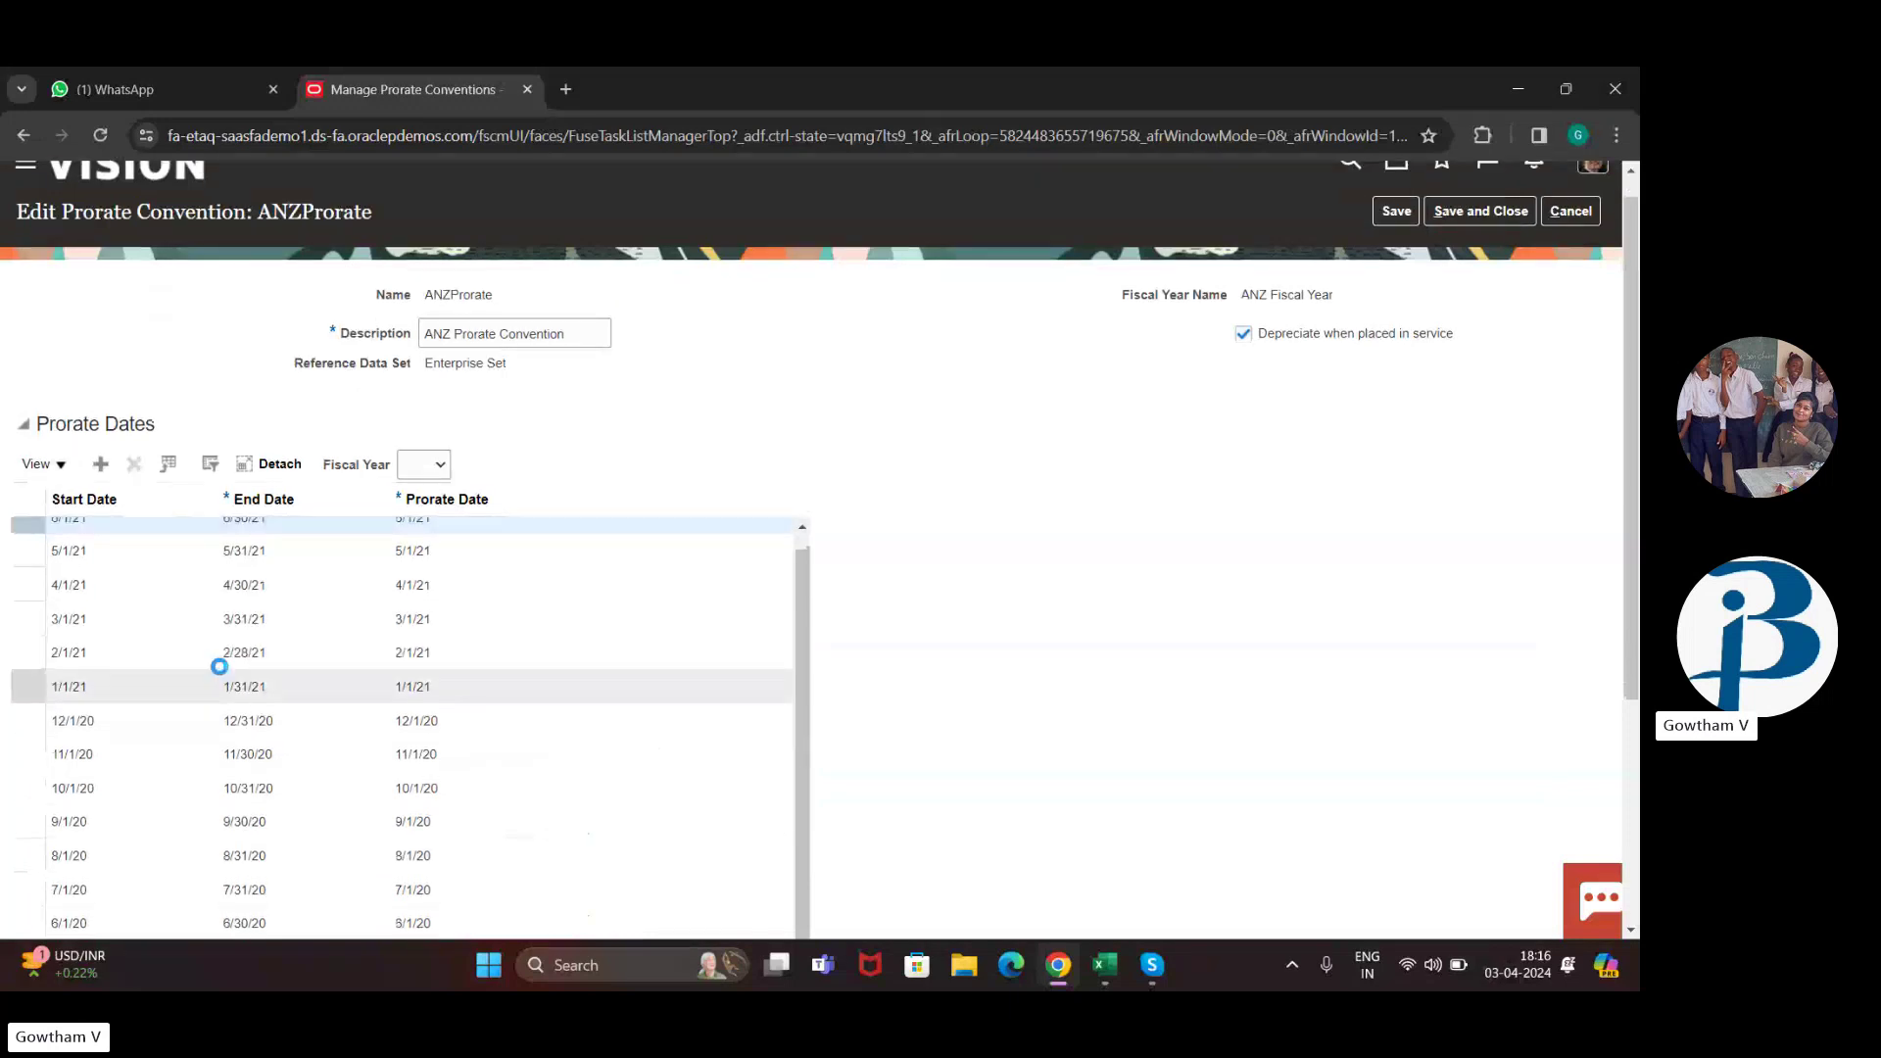
{"action": "scroll", "coordinate": [220, 666], "scroll_direction": "up", "scroll_amount": 2}
{"action": "left_click", "coordinate": [562, 366]}
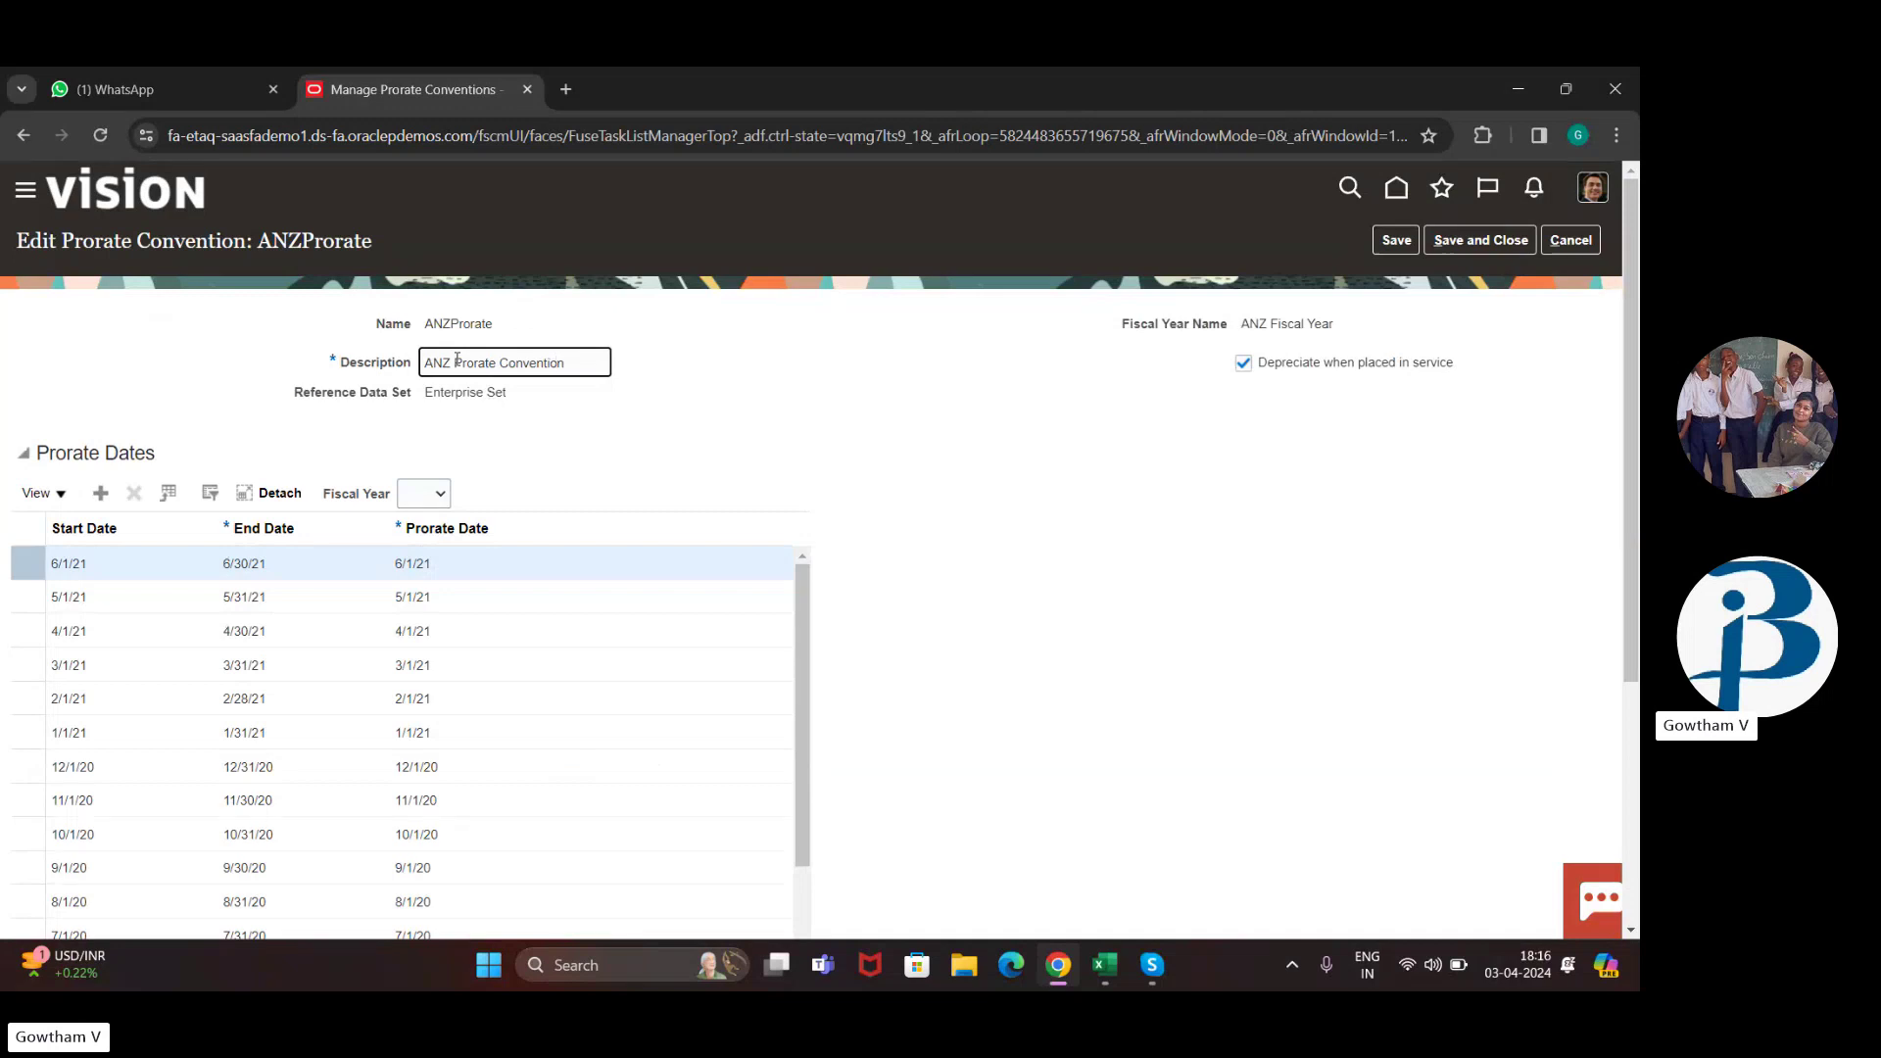
Step: Try adding a prorate date row to ANZProrate for fiscal year 2024, and cancel the edit, discarding the changes
{"action": "left_click", "coordinate": [432, 495]}
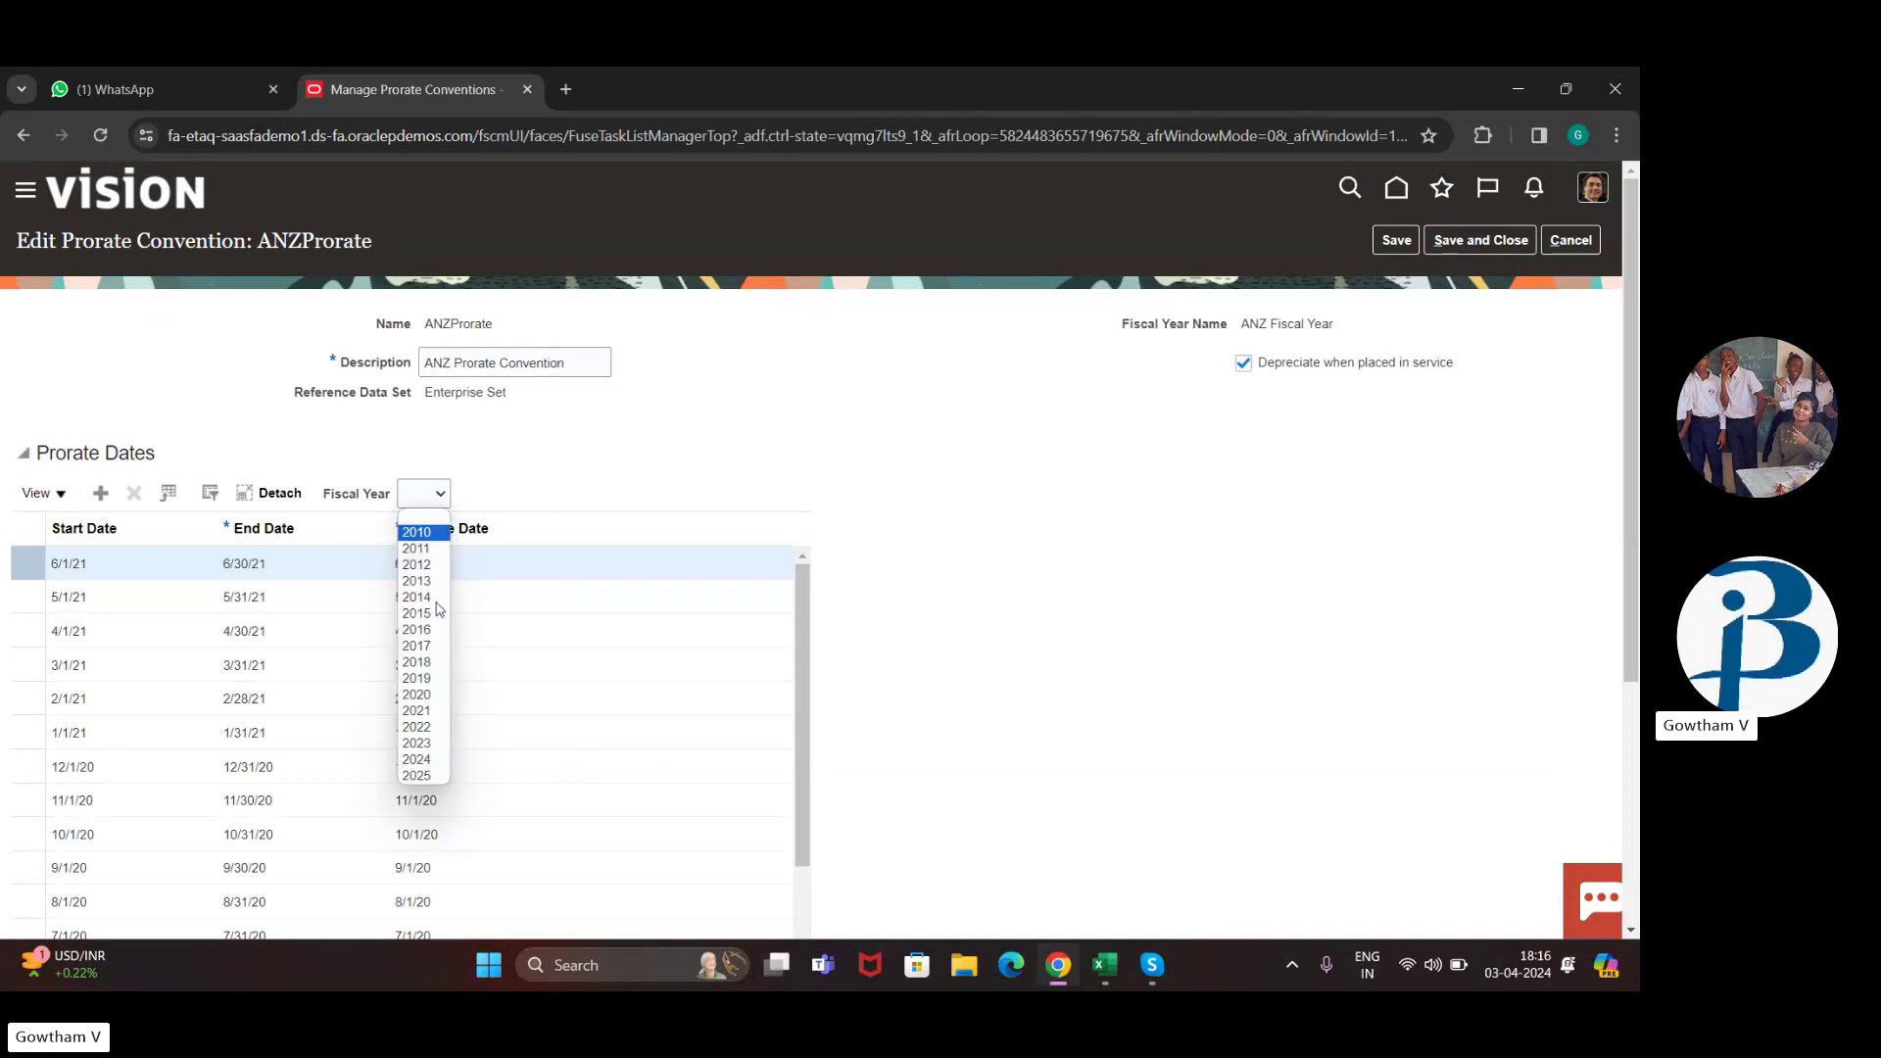
{"action": "left_click", "coordinate": [423, 762]}
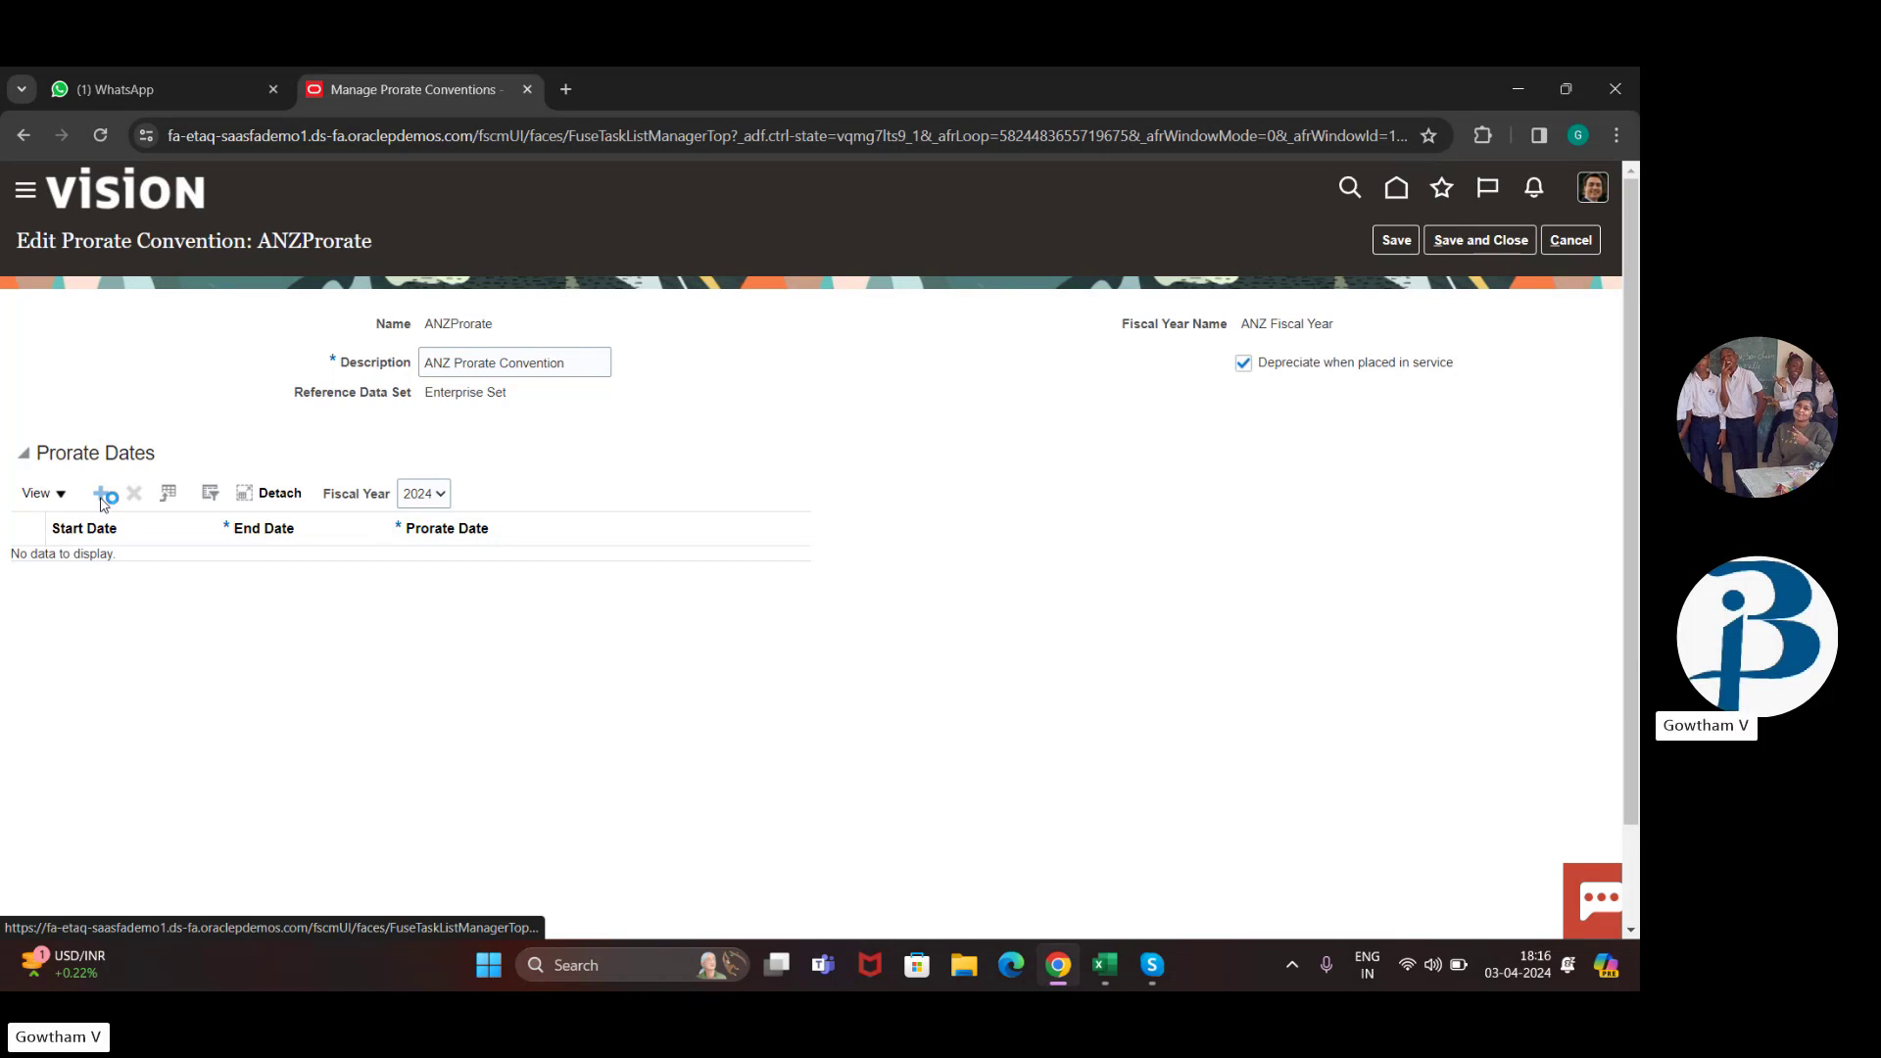
{"action": "left_click", "coordinate": [457, 571]}
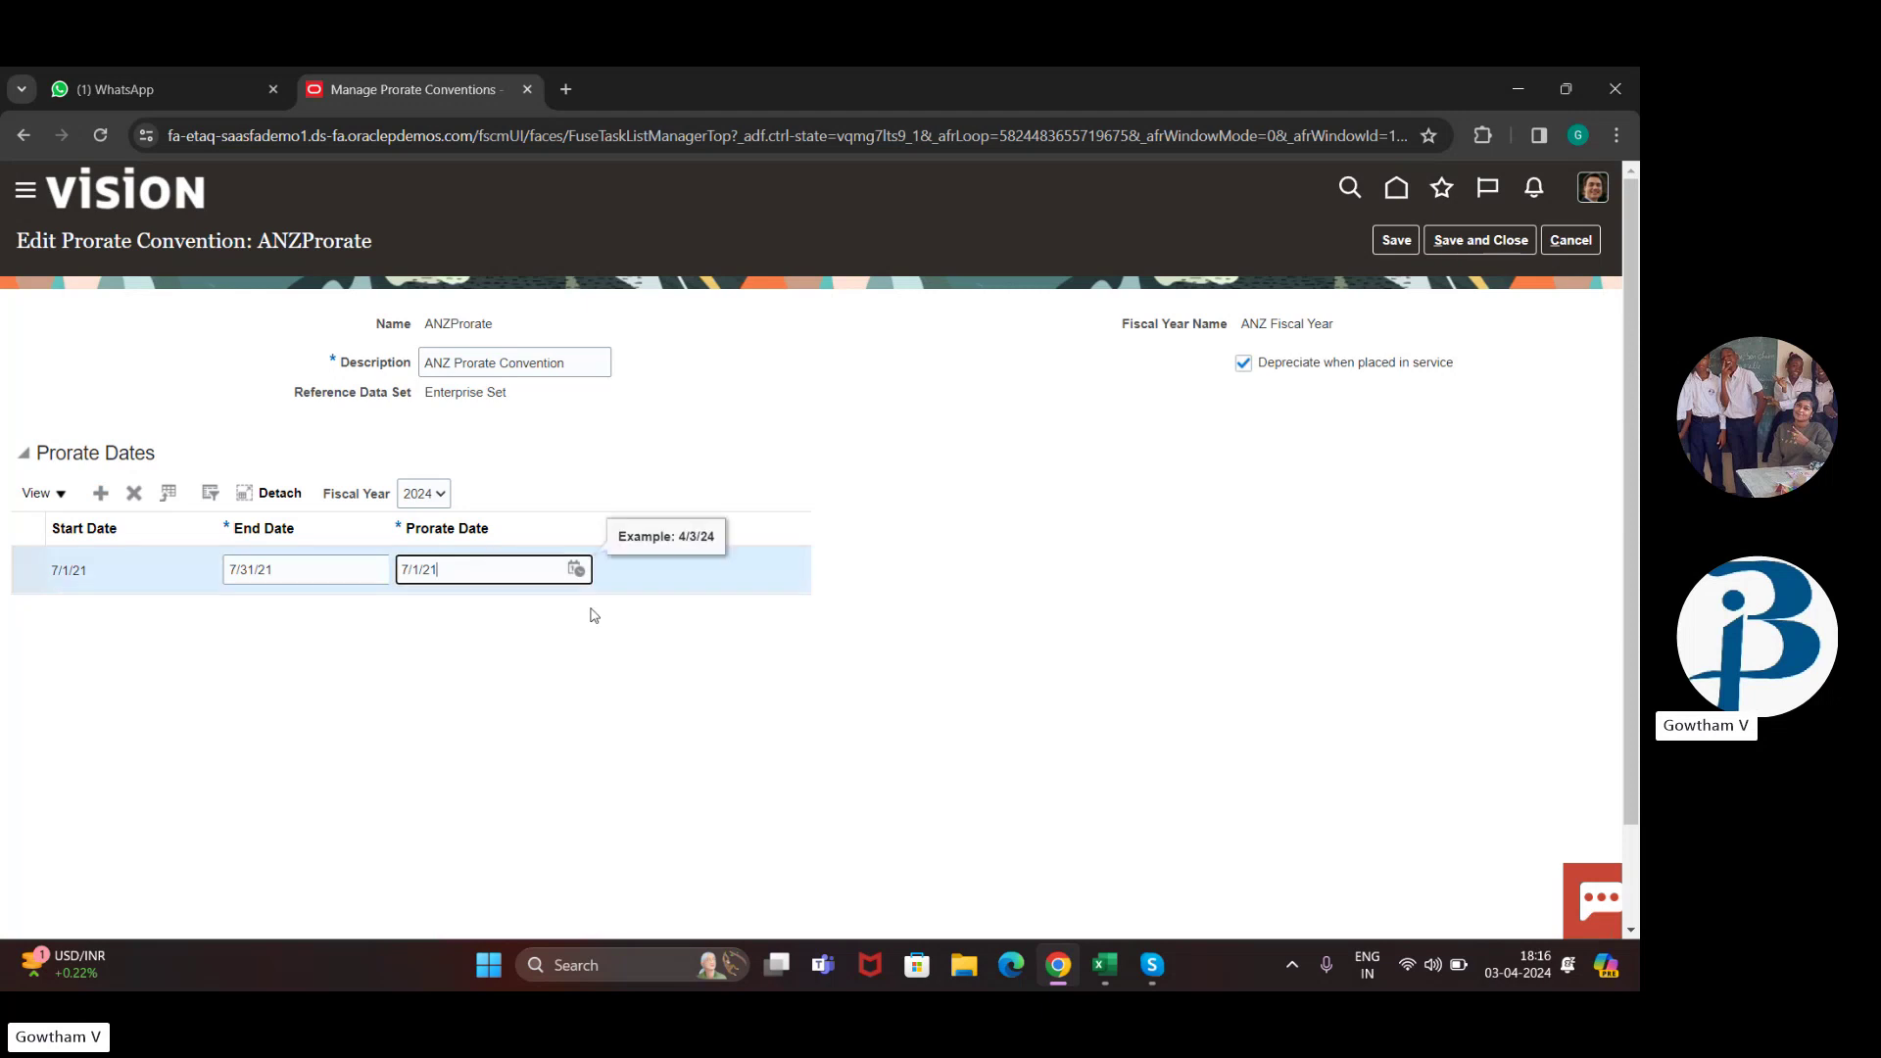
{"action": "left_click", "coordinate": [576, 570]}
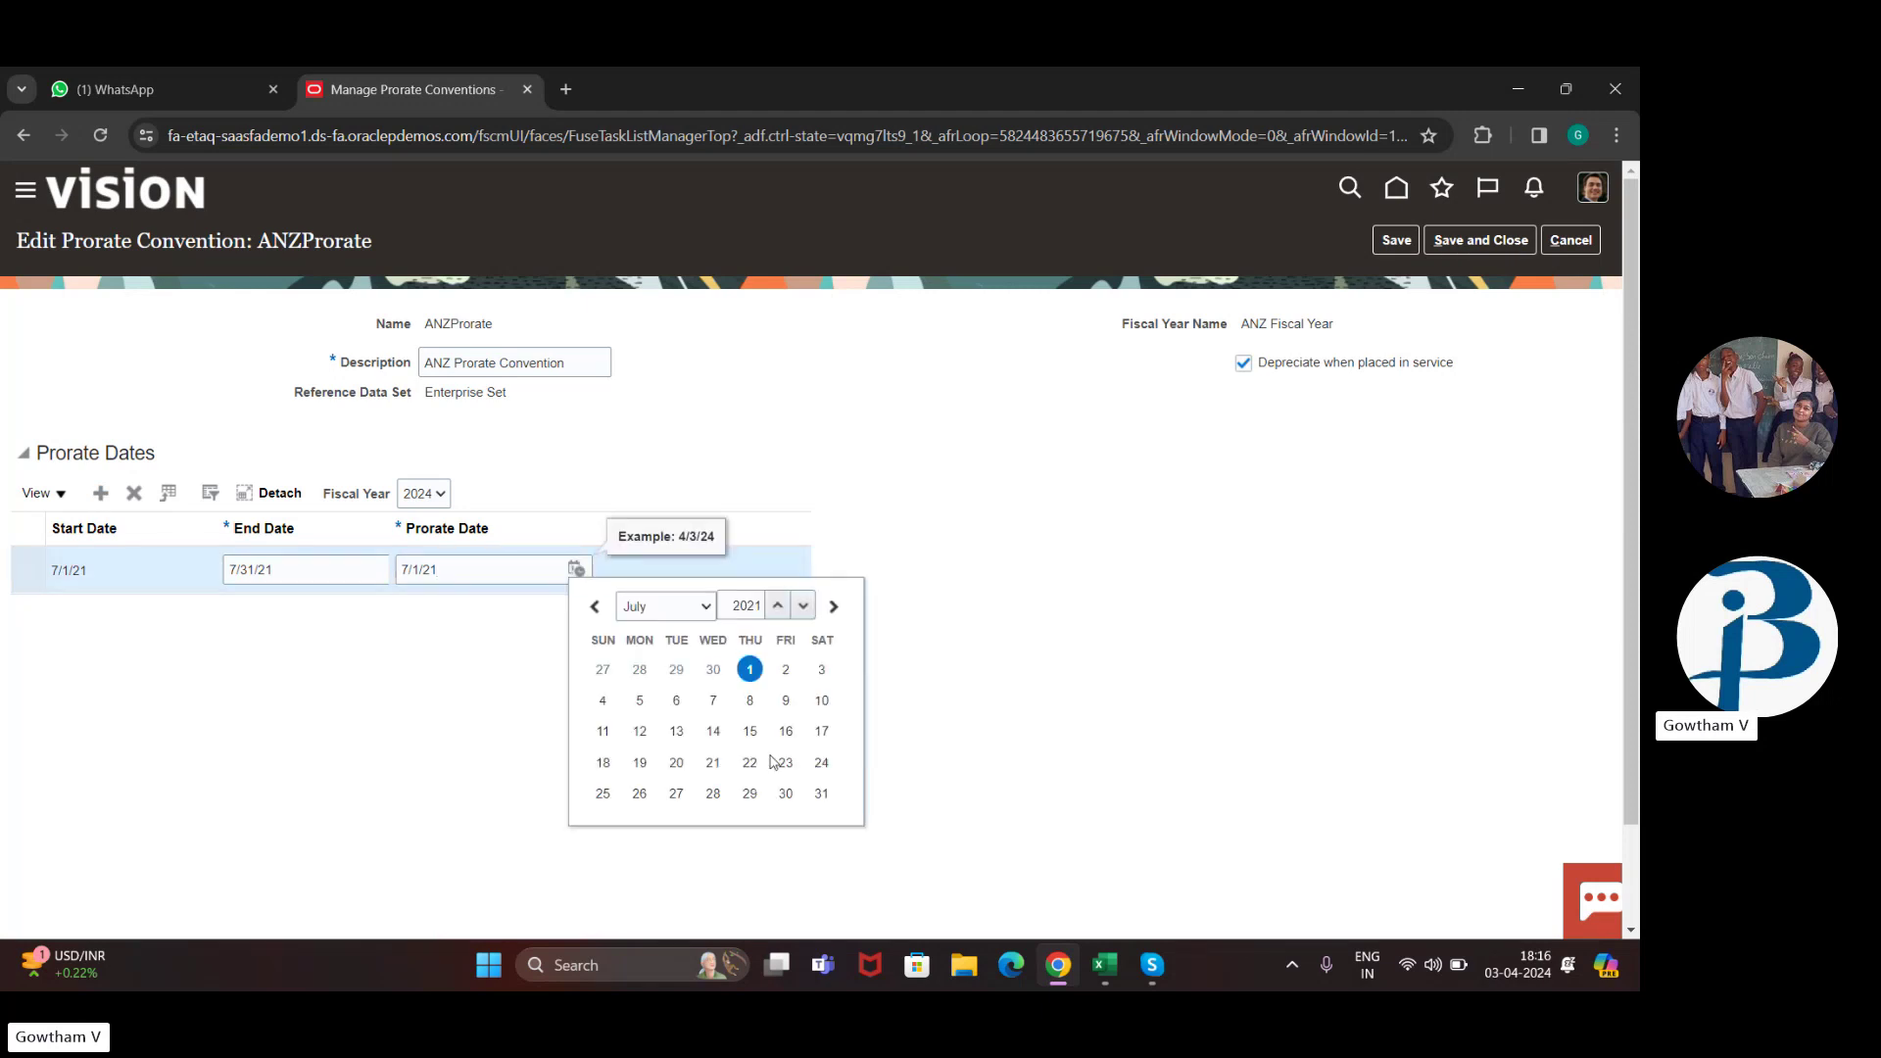
{"action": "left_click", "coordinate": [1114, 569]}
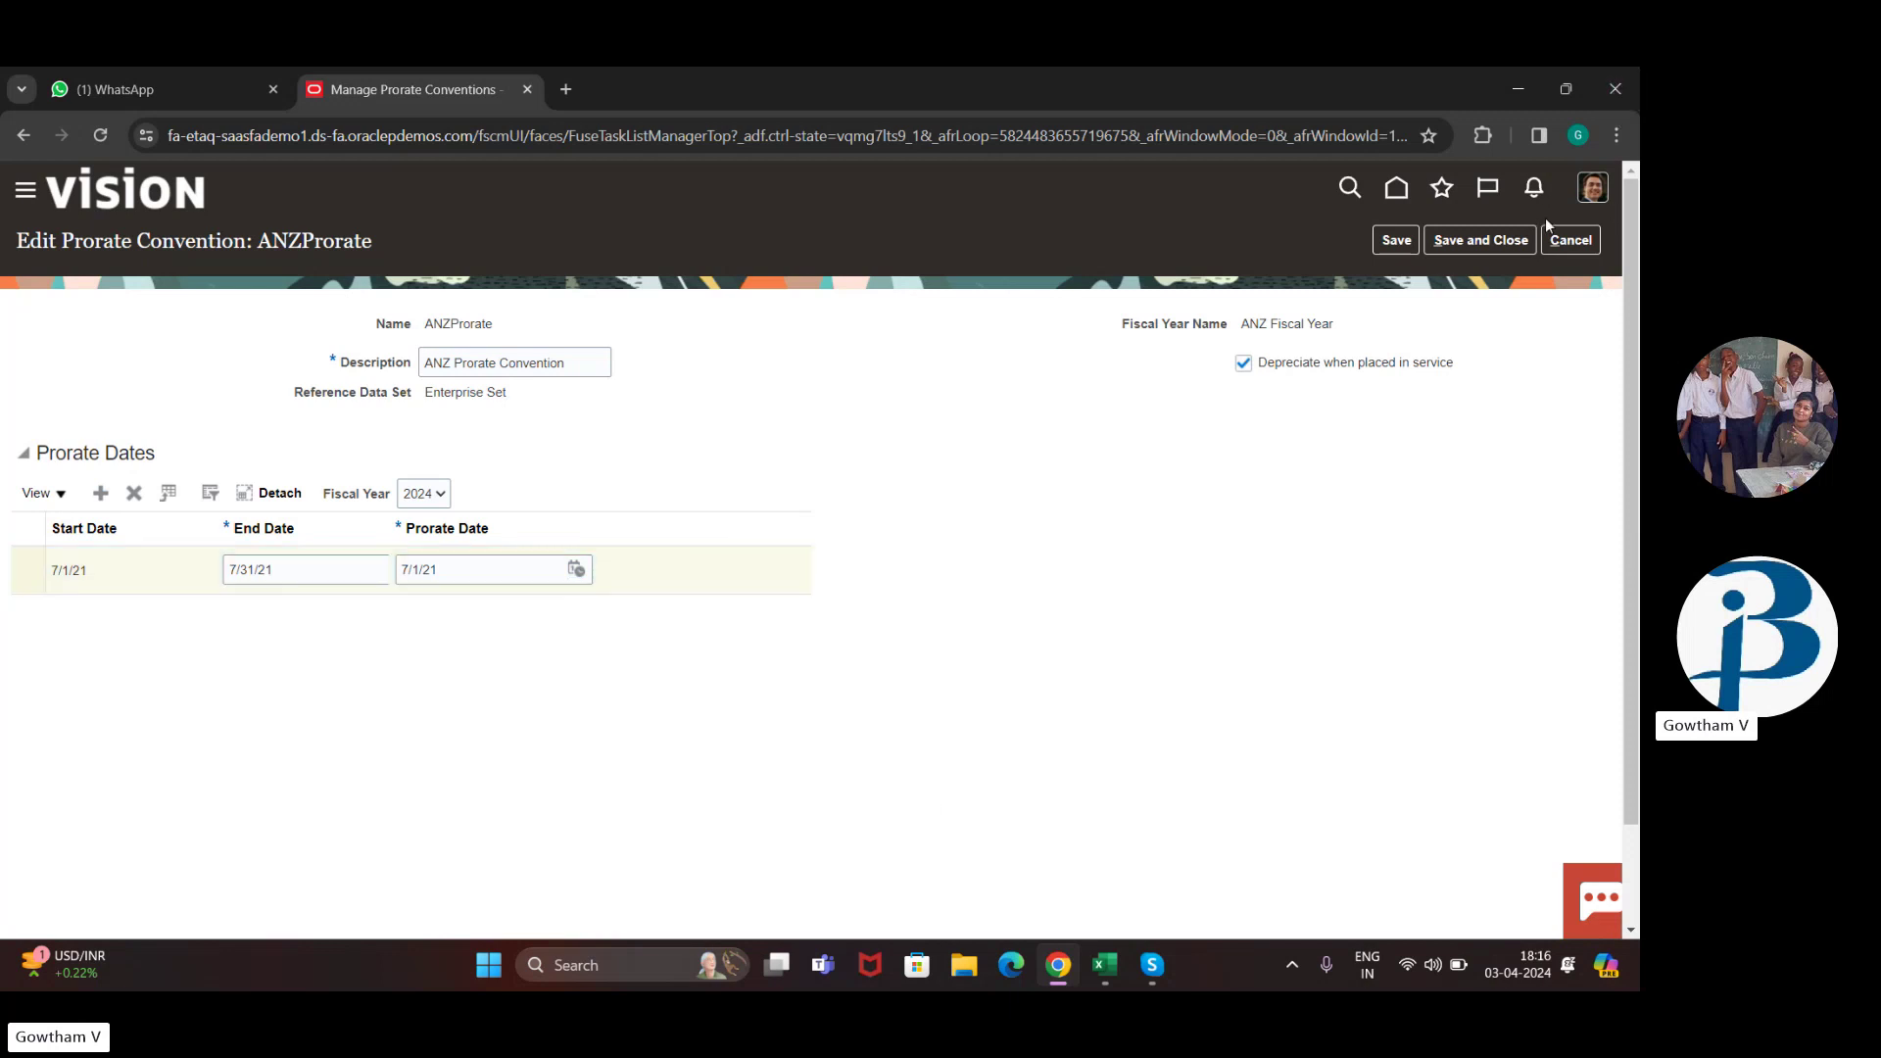
{"action": "left_click", "coordinate": [1568, 238]}
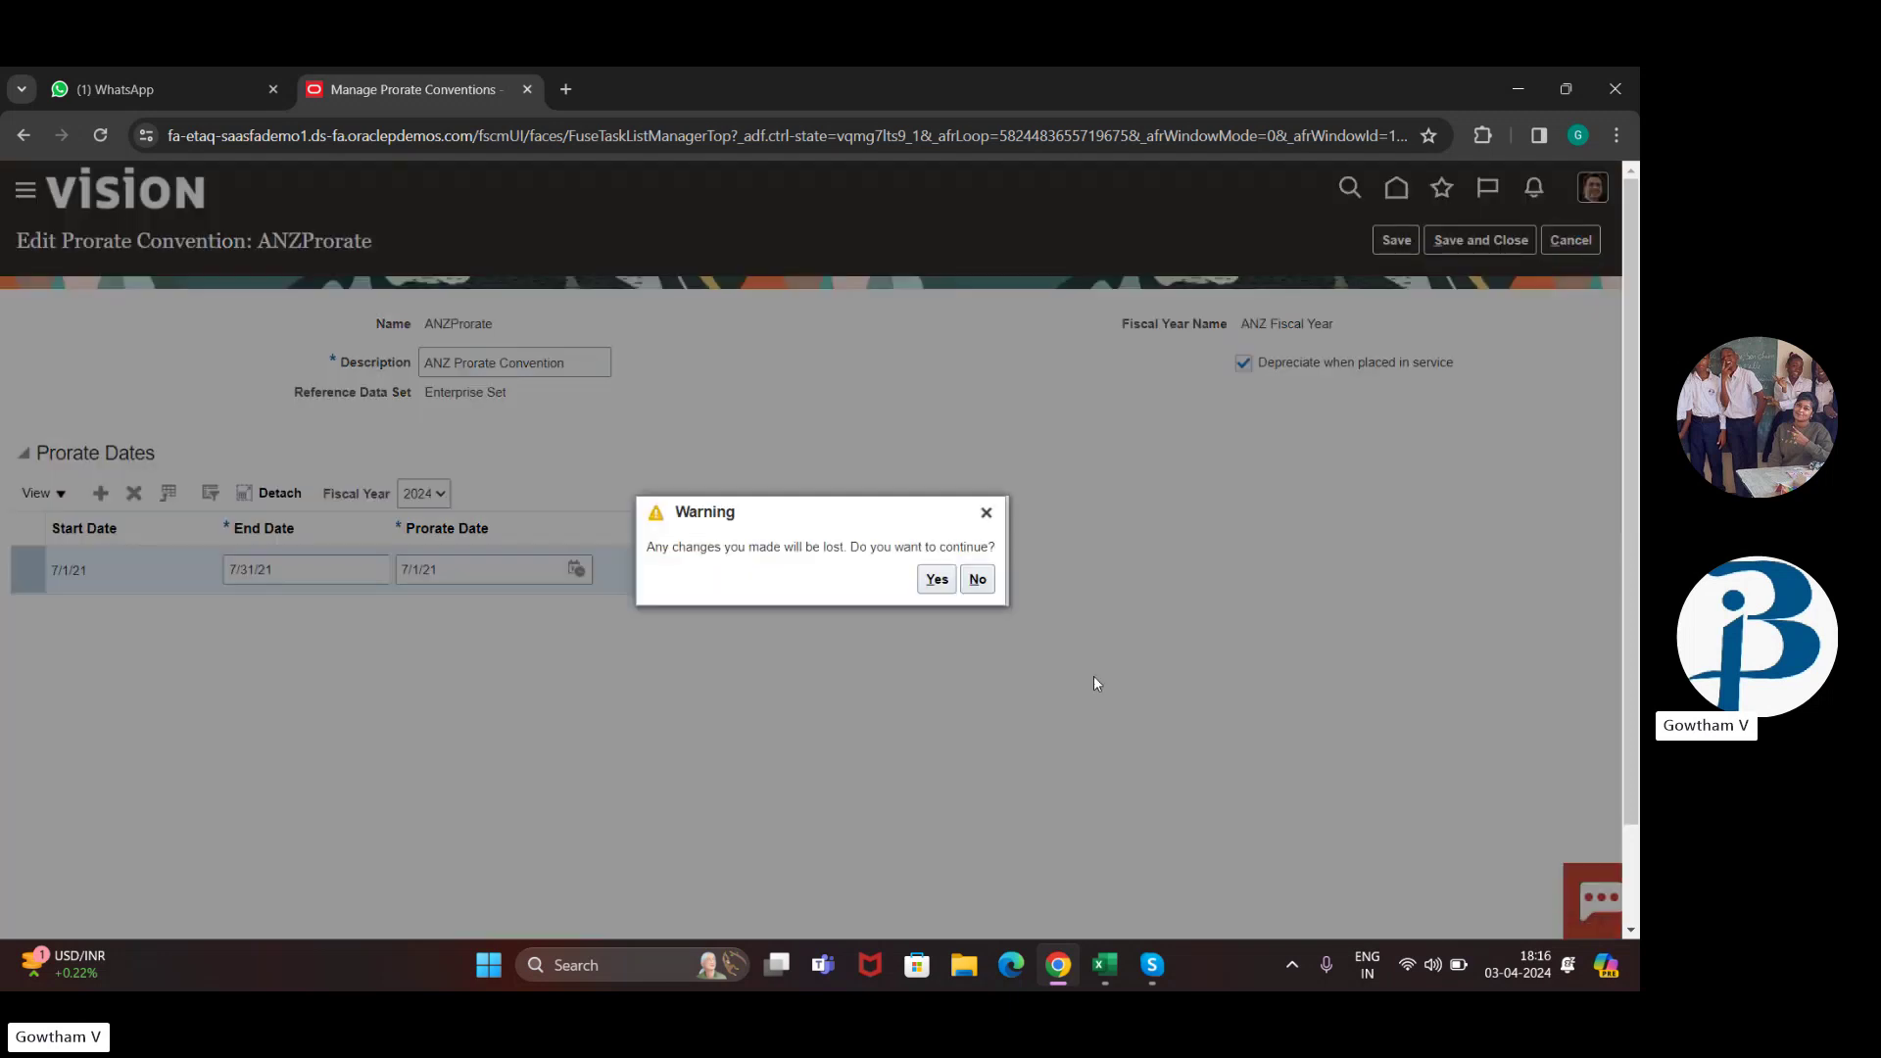
{"action": "left_click", "coordinate": [934, 579]}
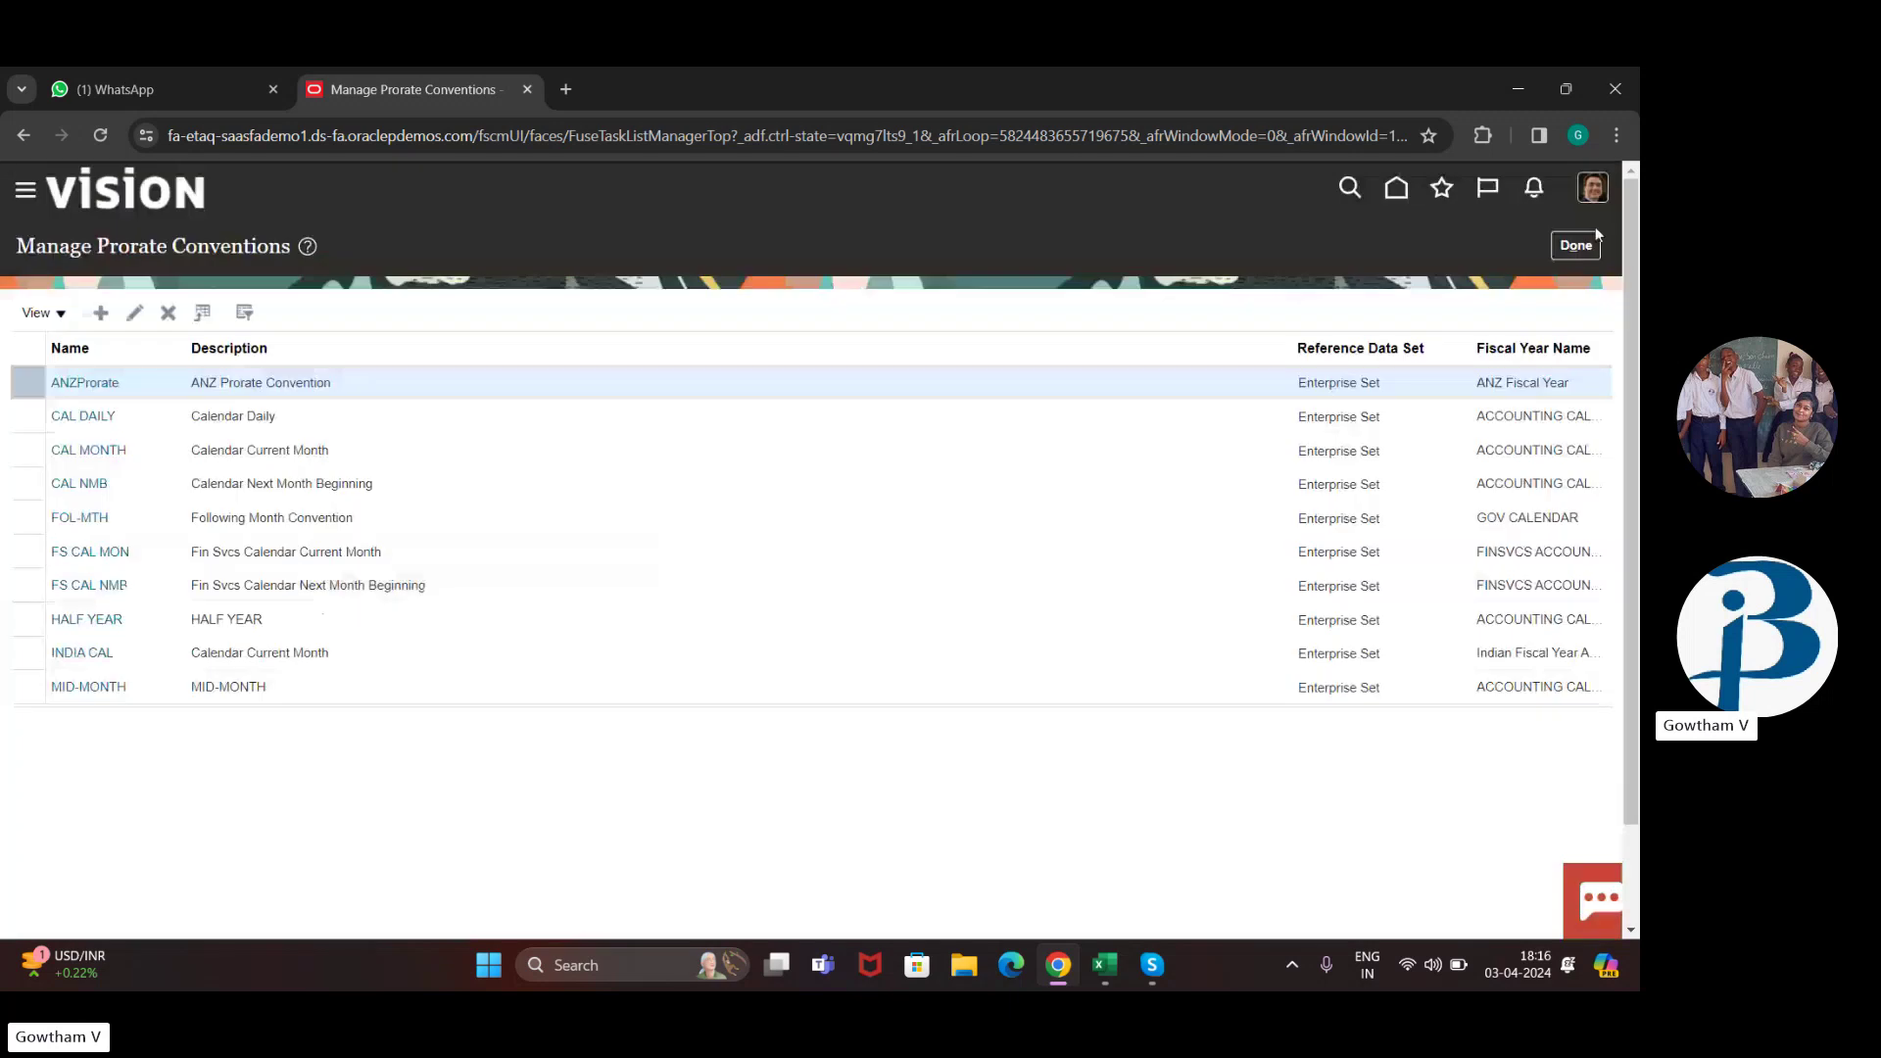
Step: Return to the Fixed Assets task list, show all tasks, and look through them down to the alias tasks
{"action": "left_click", "coordinate": [1594, 235]}
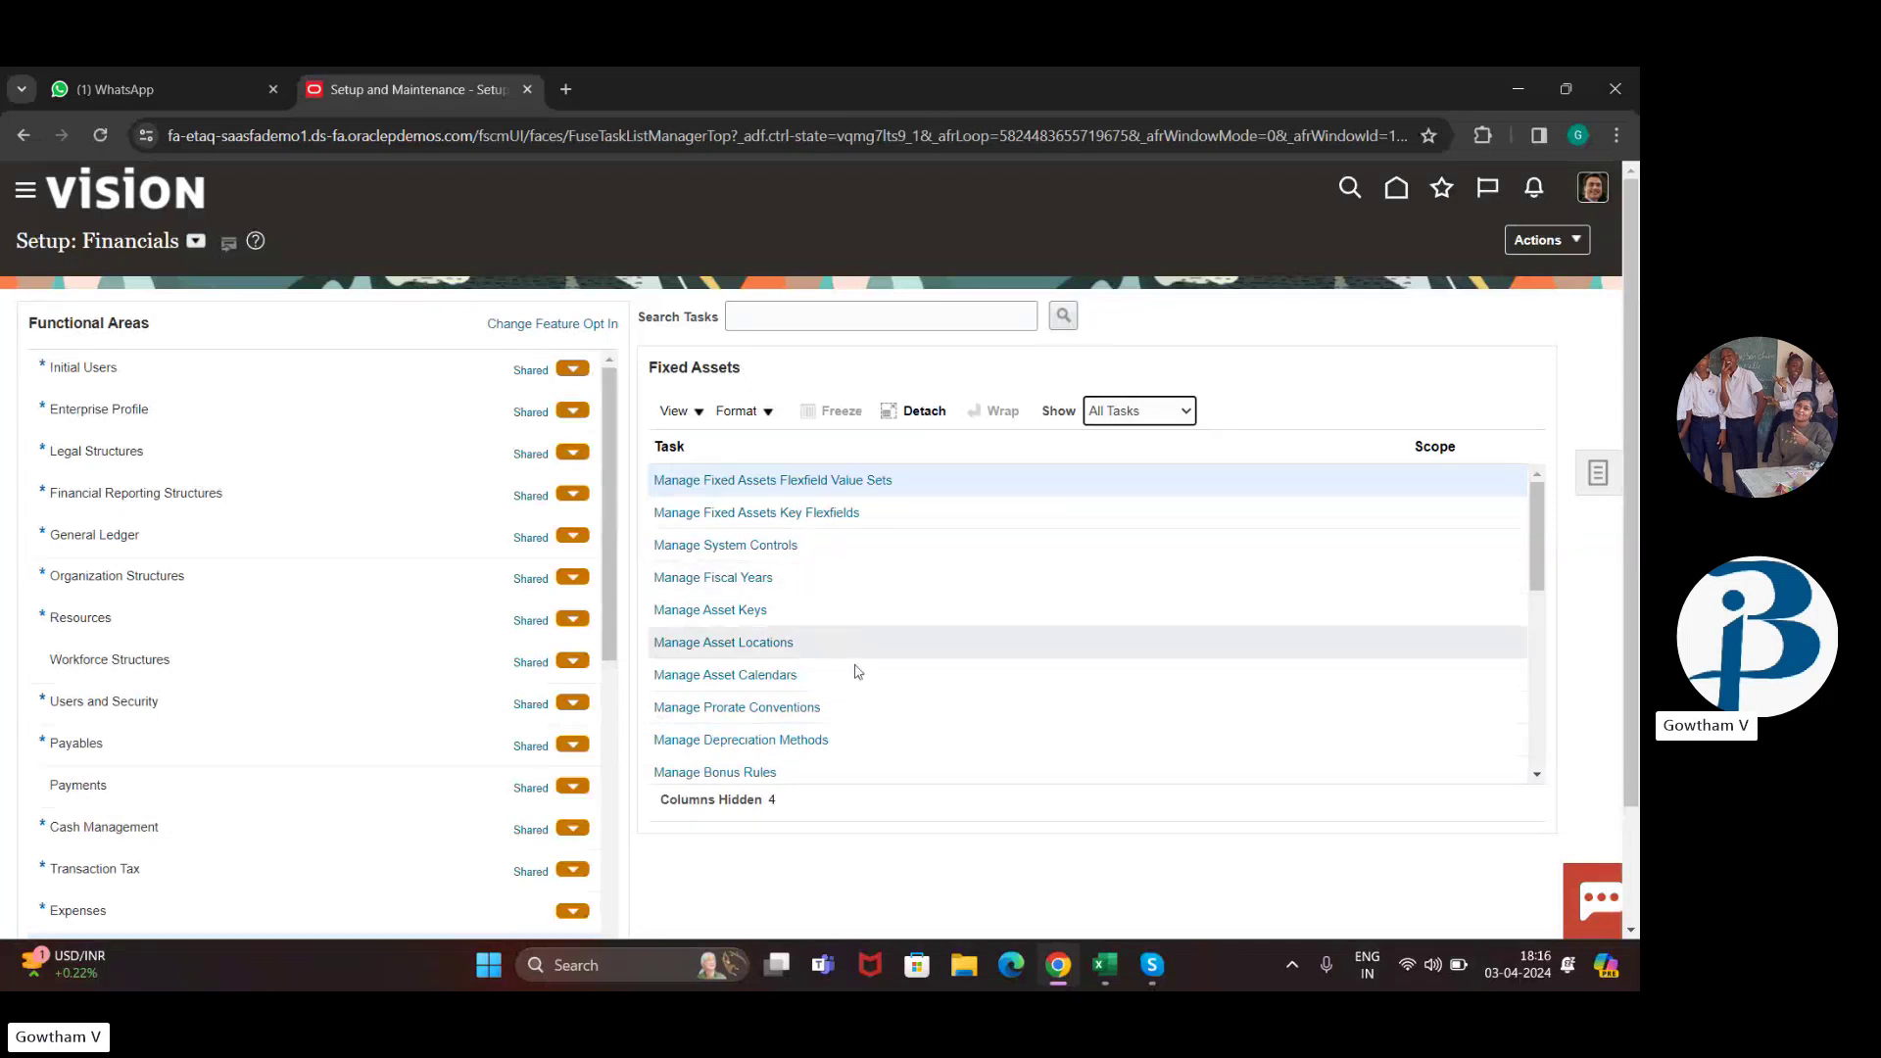
{"action": "scroll", "coordinate": [848, 570], "scroll_direction": "down", "scroll_amount": 1}
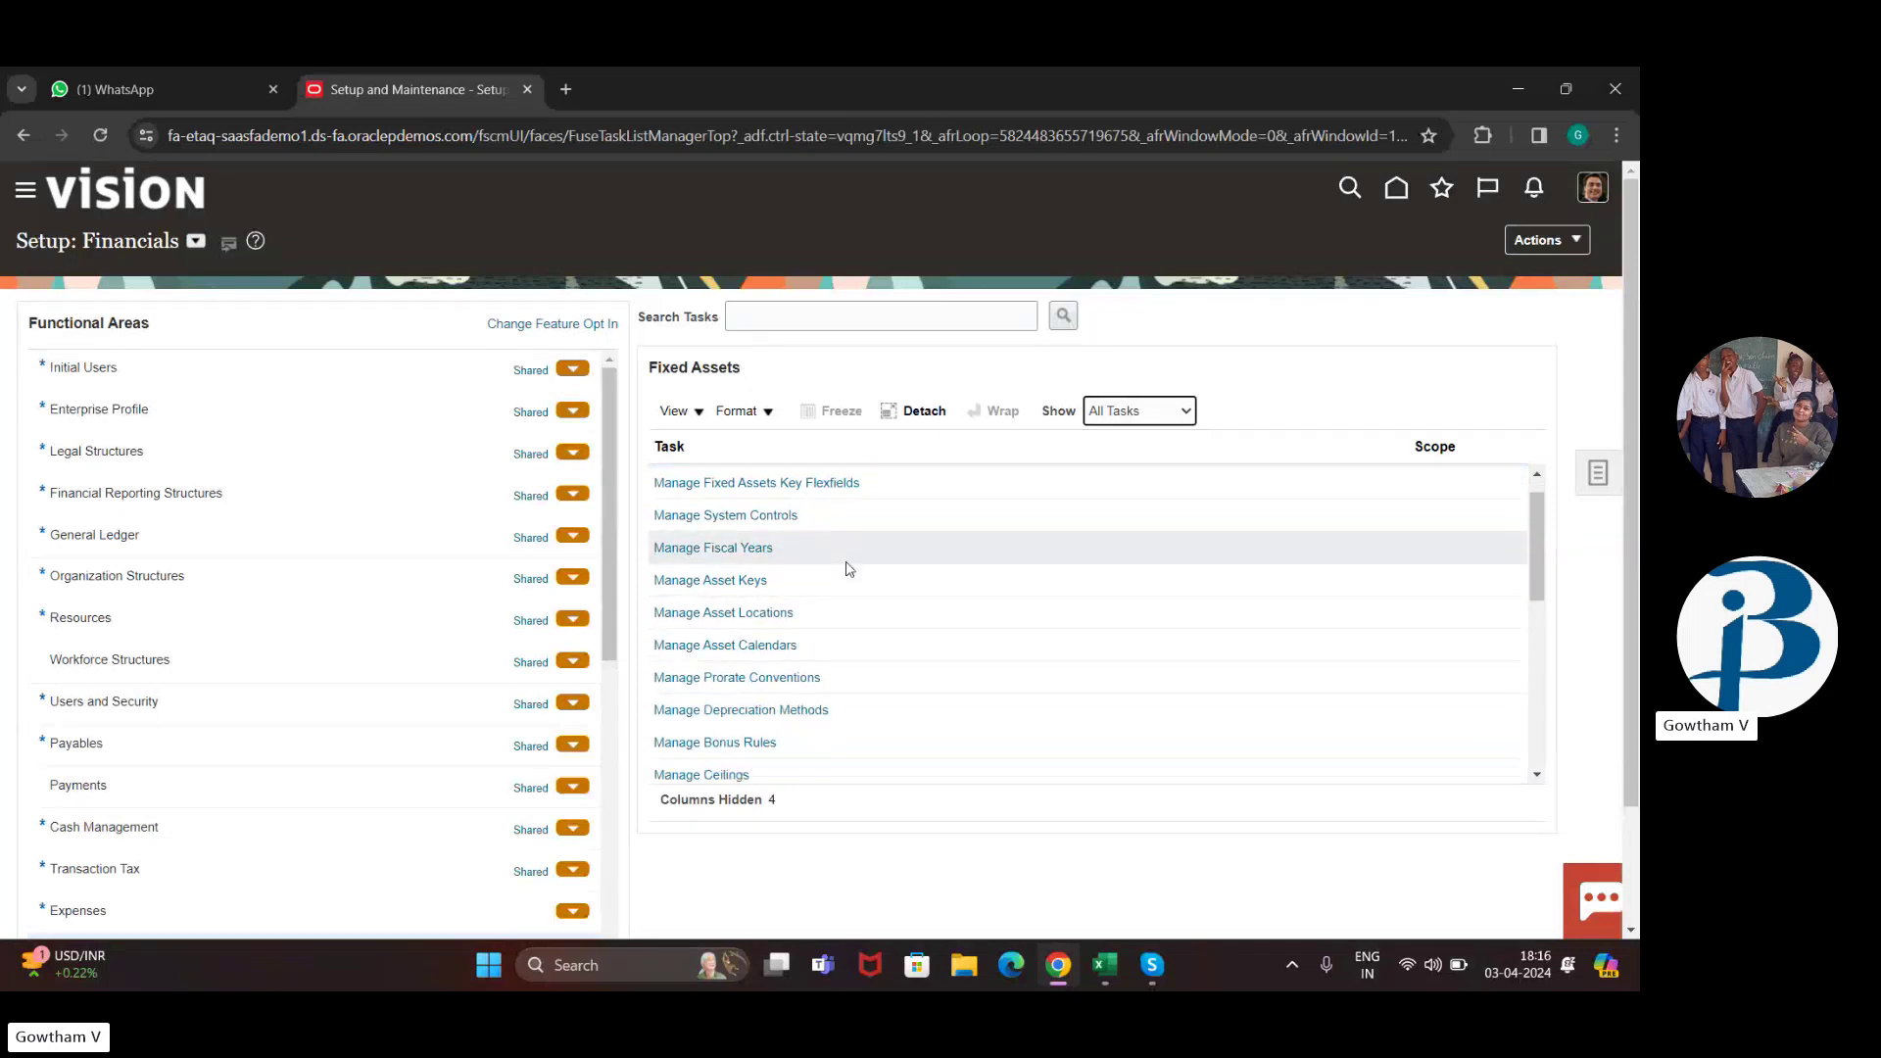
{"action": "scroll", "coordinate": [848, 569], "scroll_direction": "down", "scroll_amount": 1}
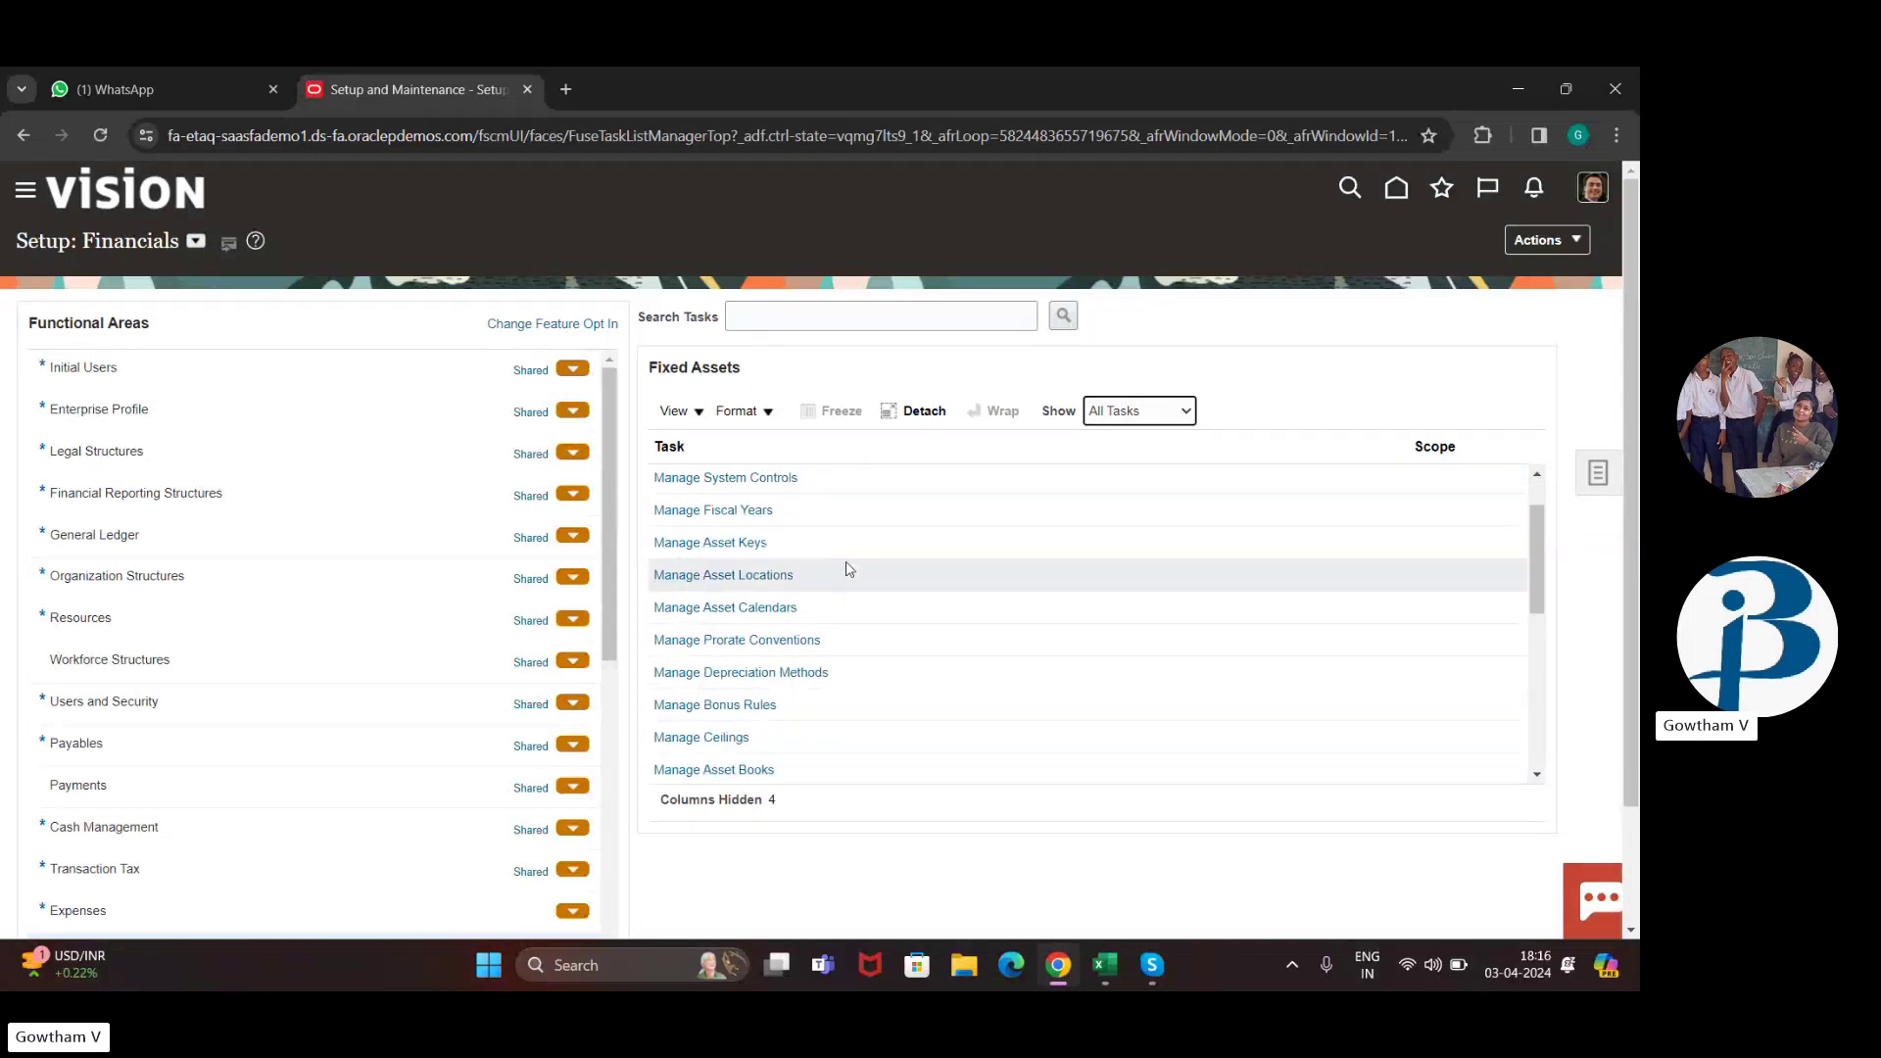
{"action": "left_click", "coordinate": [759, 712]}
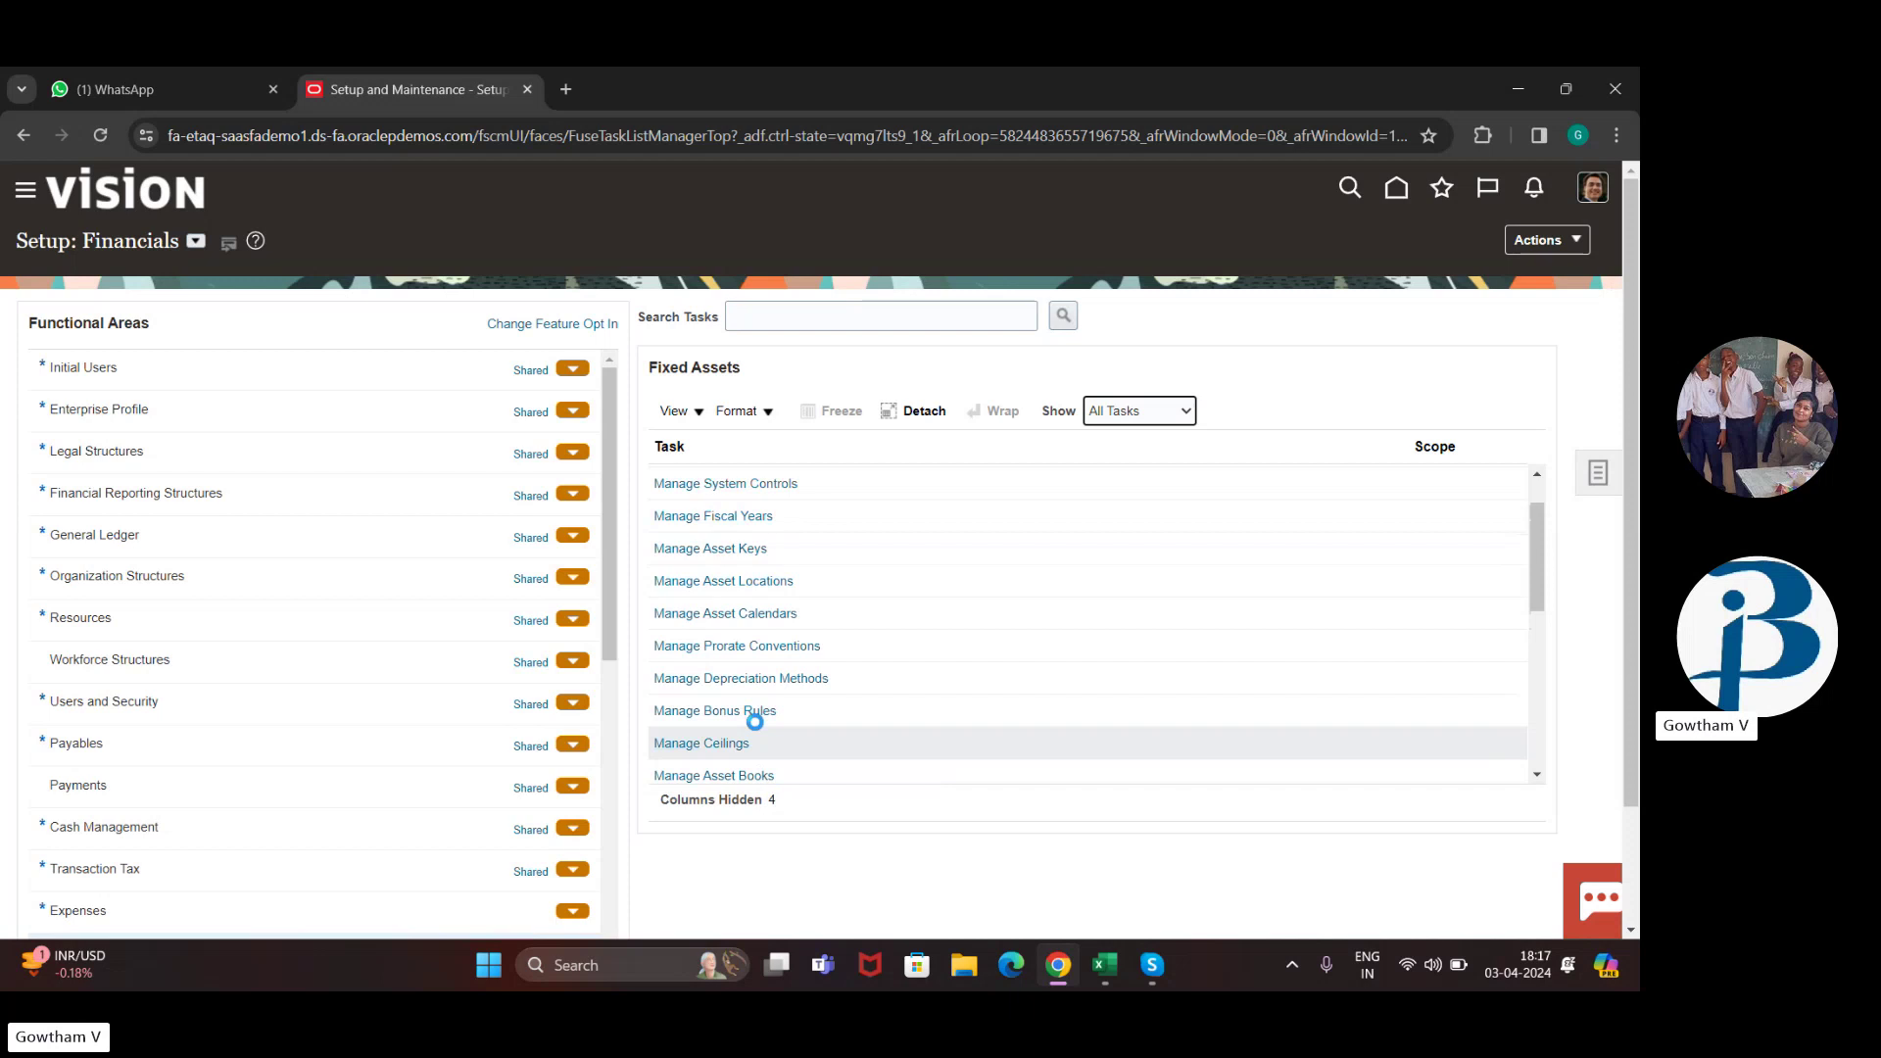
{"action": "scroll", "coordinate": [755, 725], "scroll_direction": "down", "scroll_amount": 10}
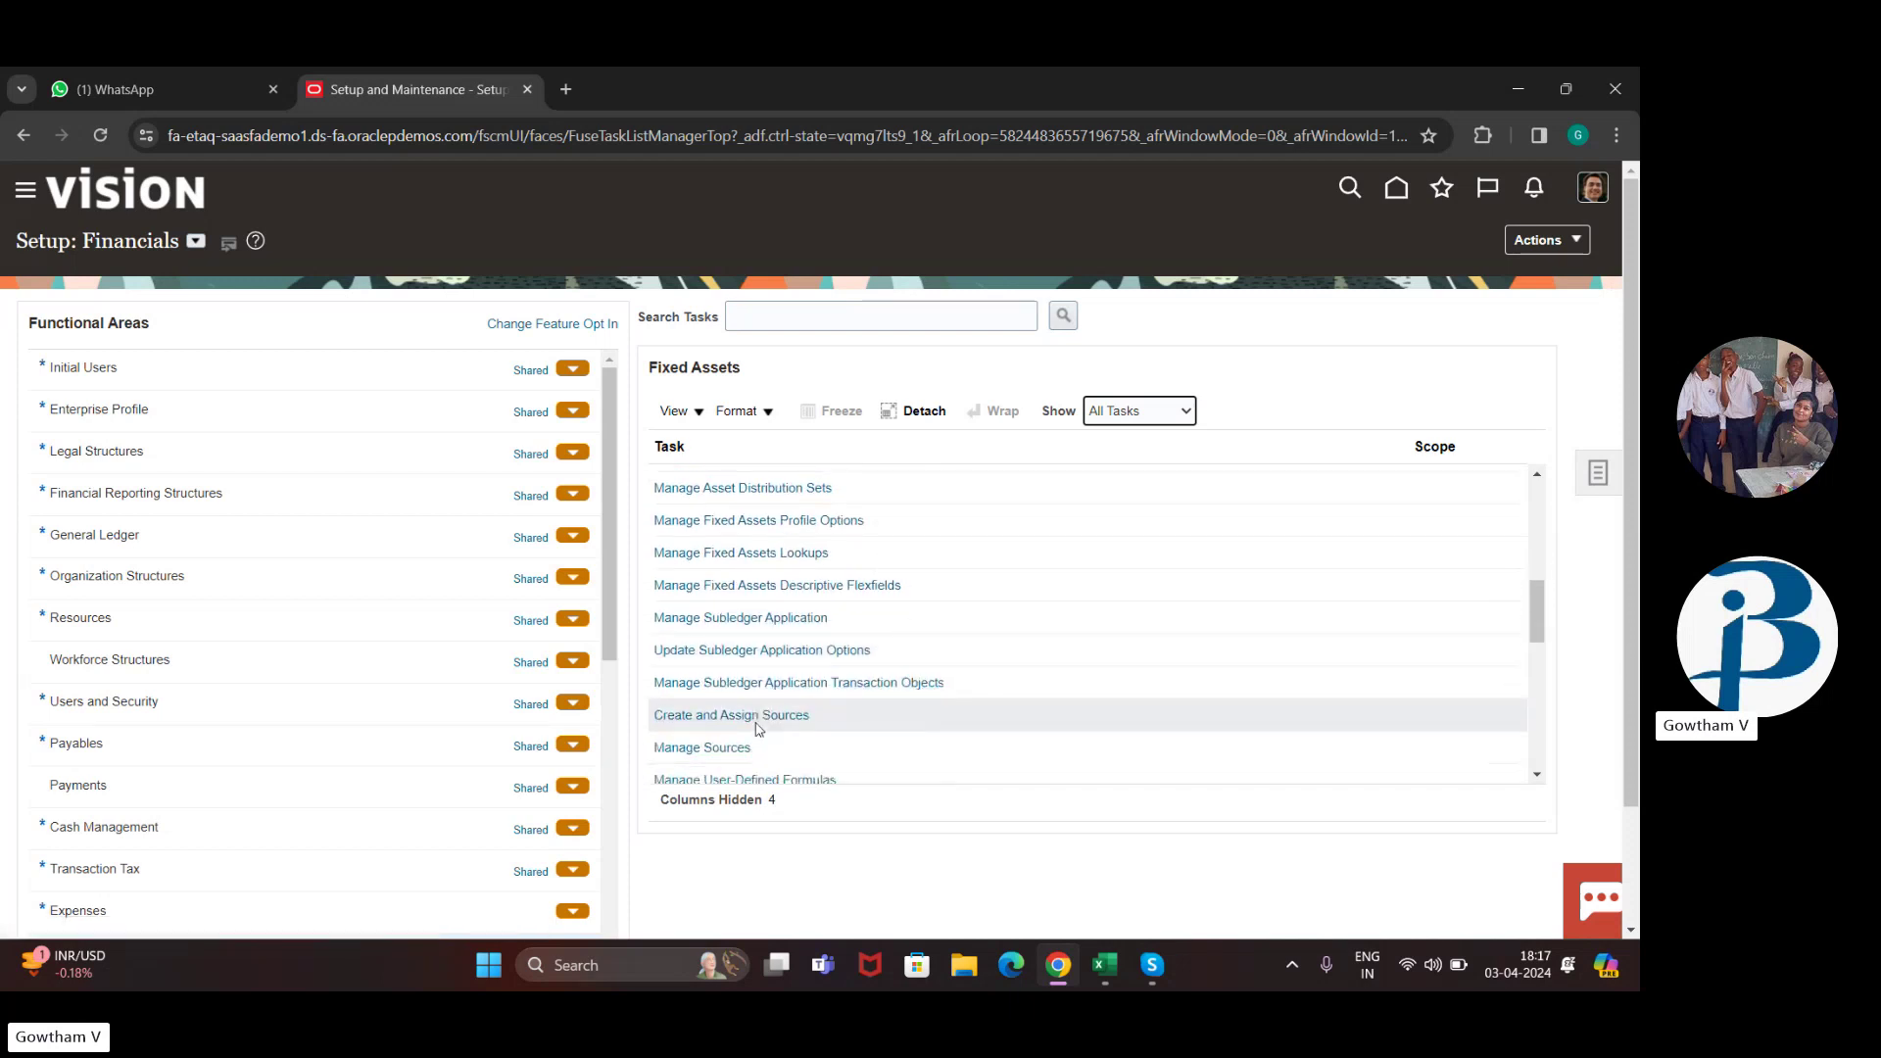
{"action": "scroll", "coordinate": [756, 729], "scroll_direction": "down", "scroll_amount": 3}
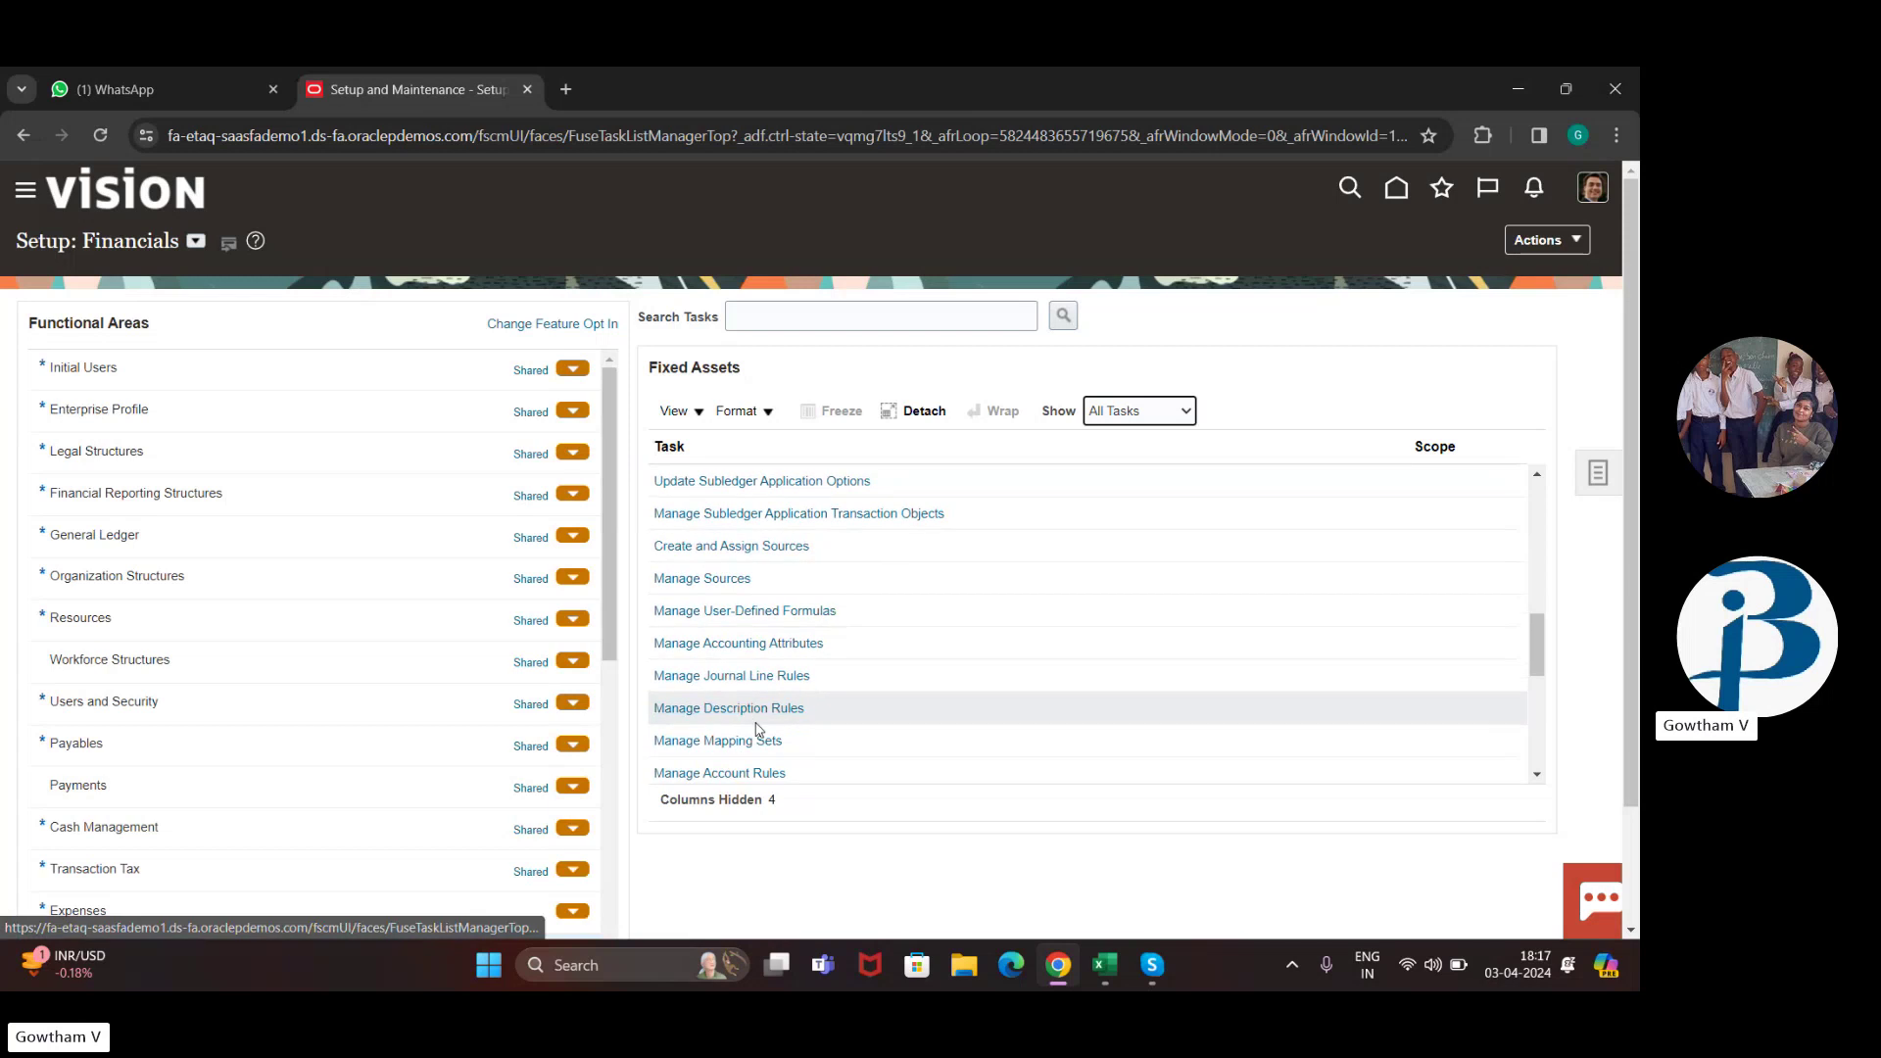
{"action": "scroll", "coordinate": [756, 730], "scroll_direction": "down", "scroll_amount": 6}
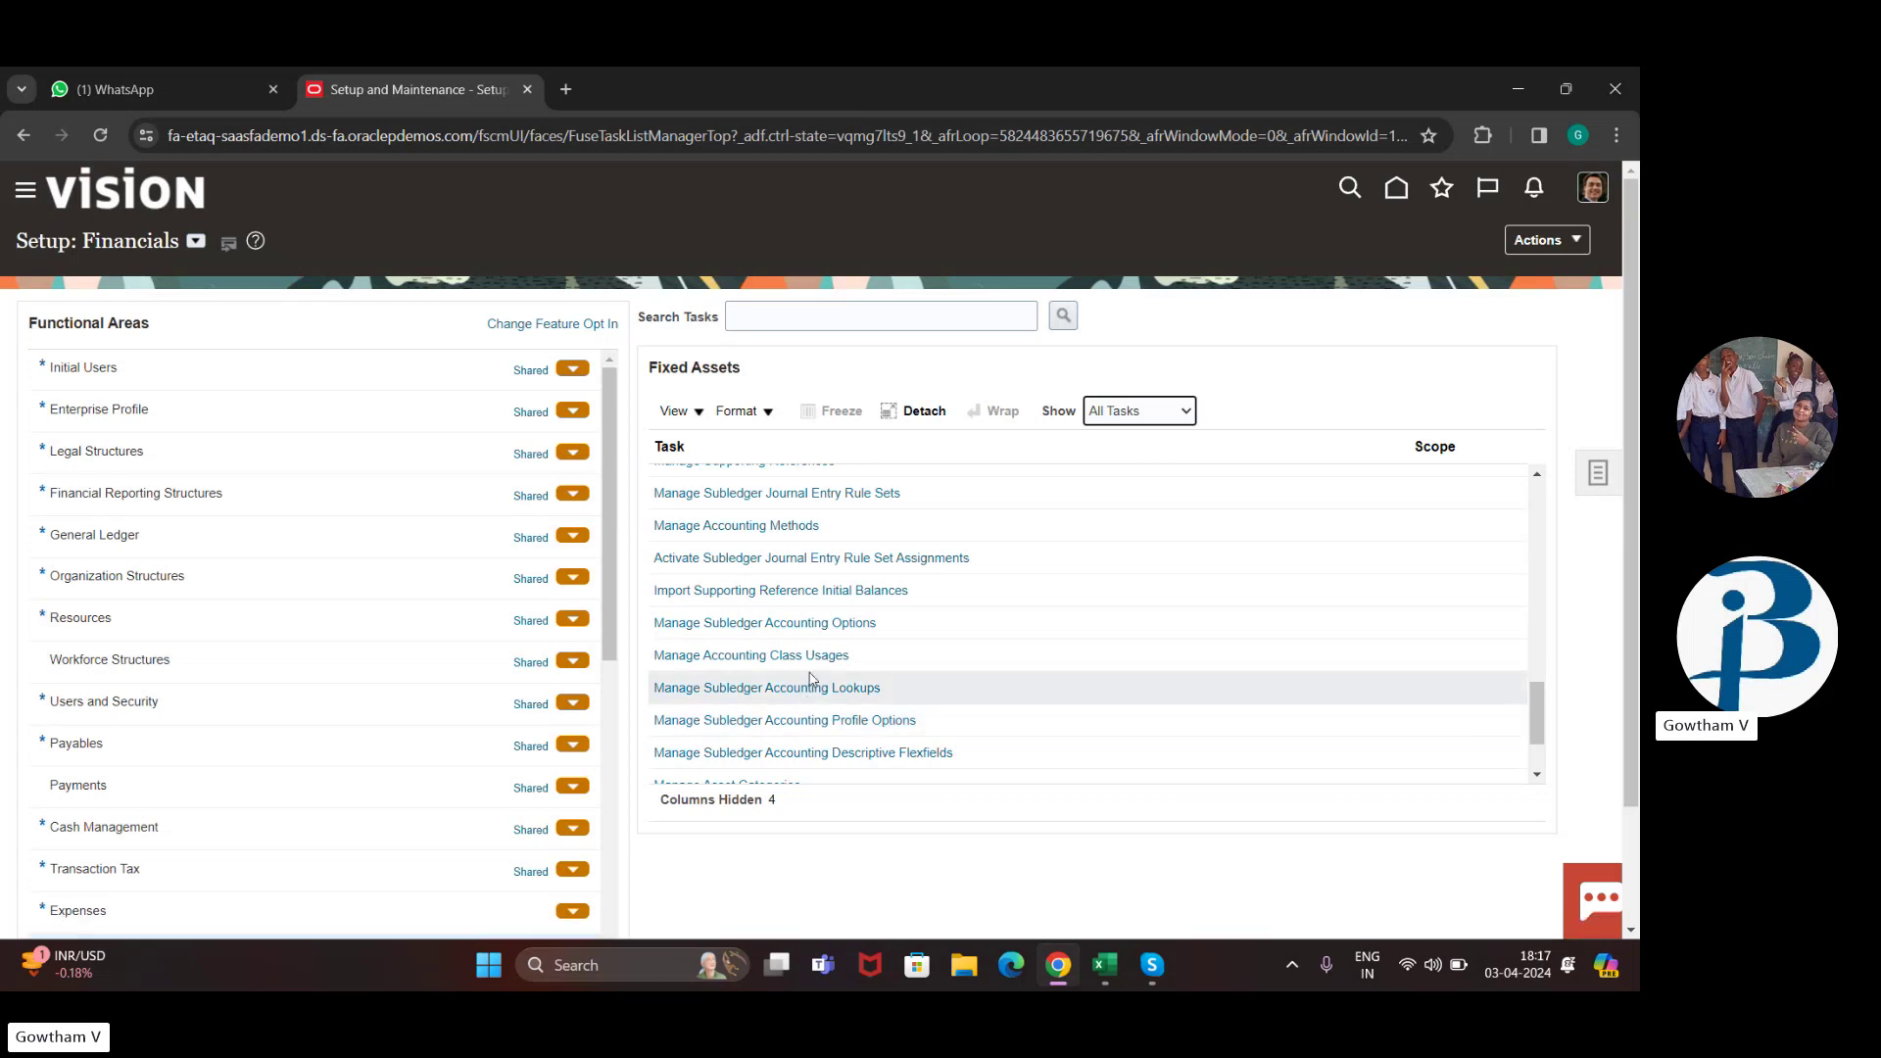
{"action": "scroll", "coordinate": [843, 695], "scroll_direction": "down", "scroll_amount": 1}
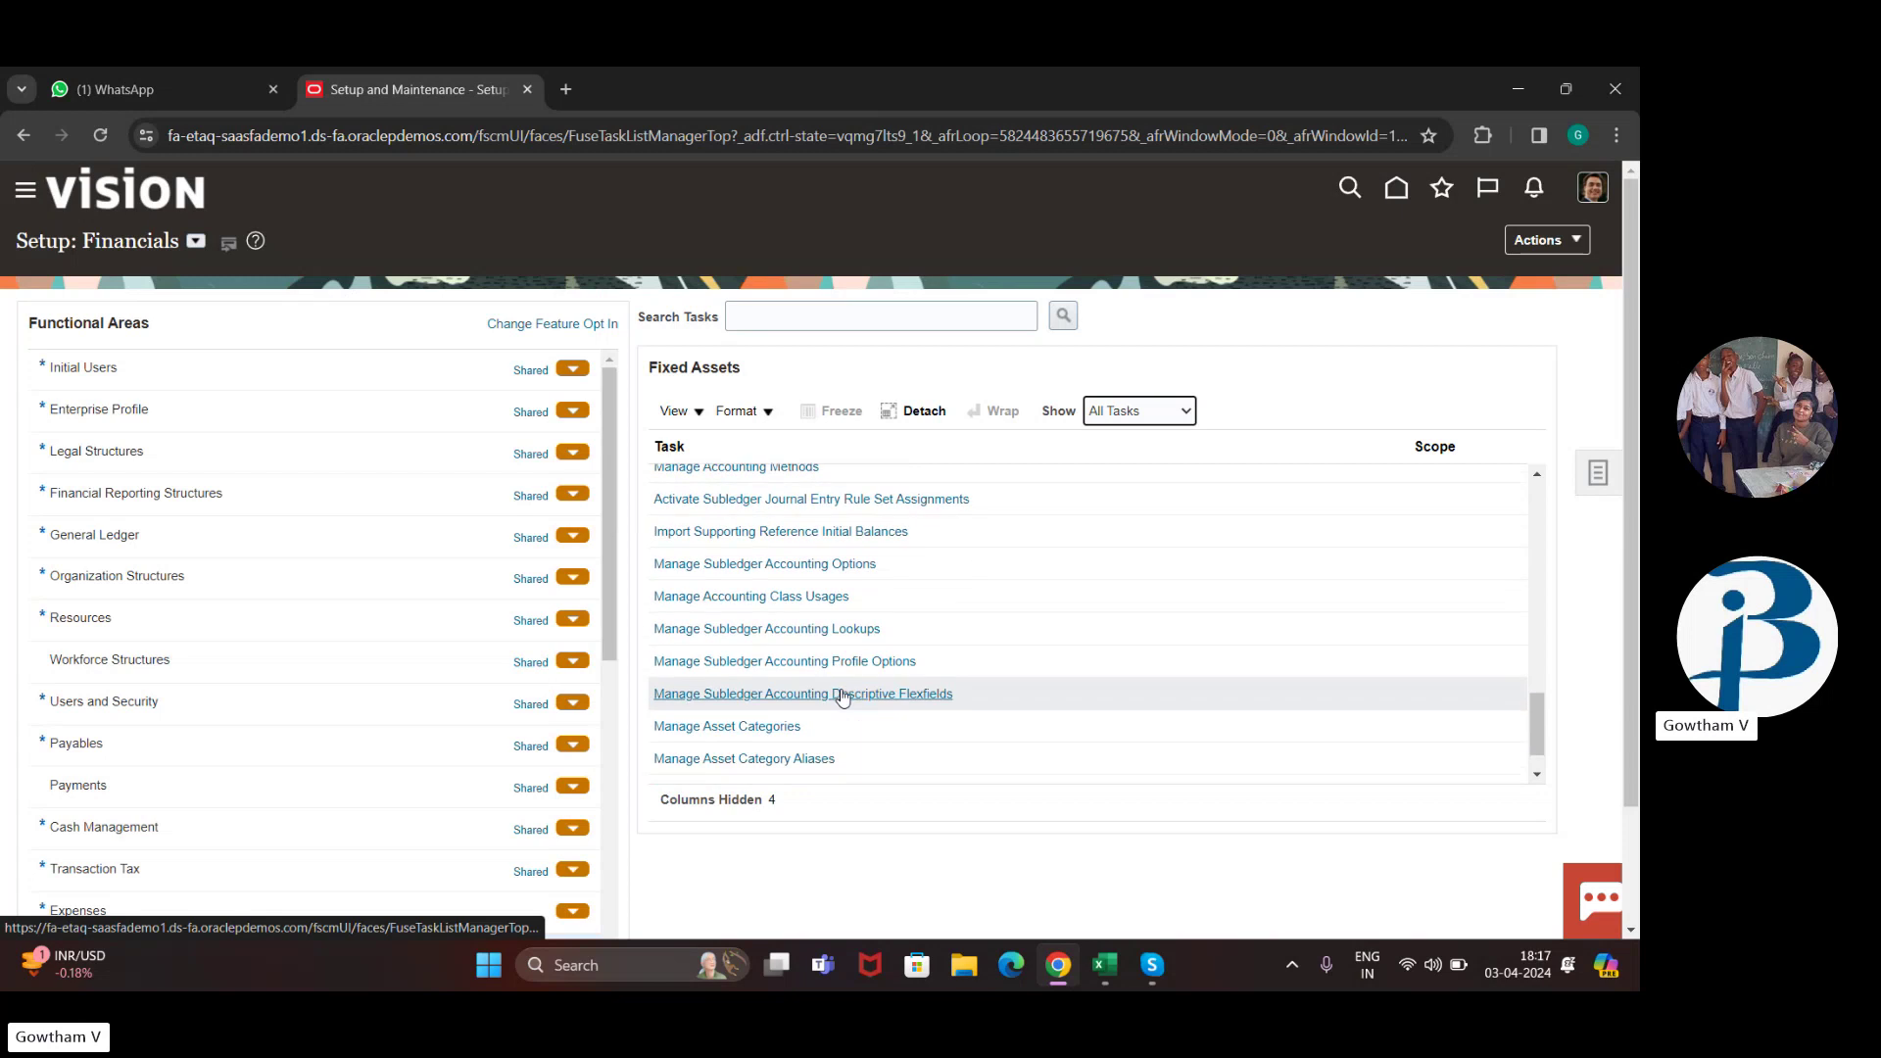
{"action": "scroll", "coordinate": [842, 696], "scroll_direction": "down", "scroll_amount": 1}
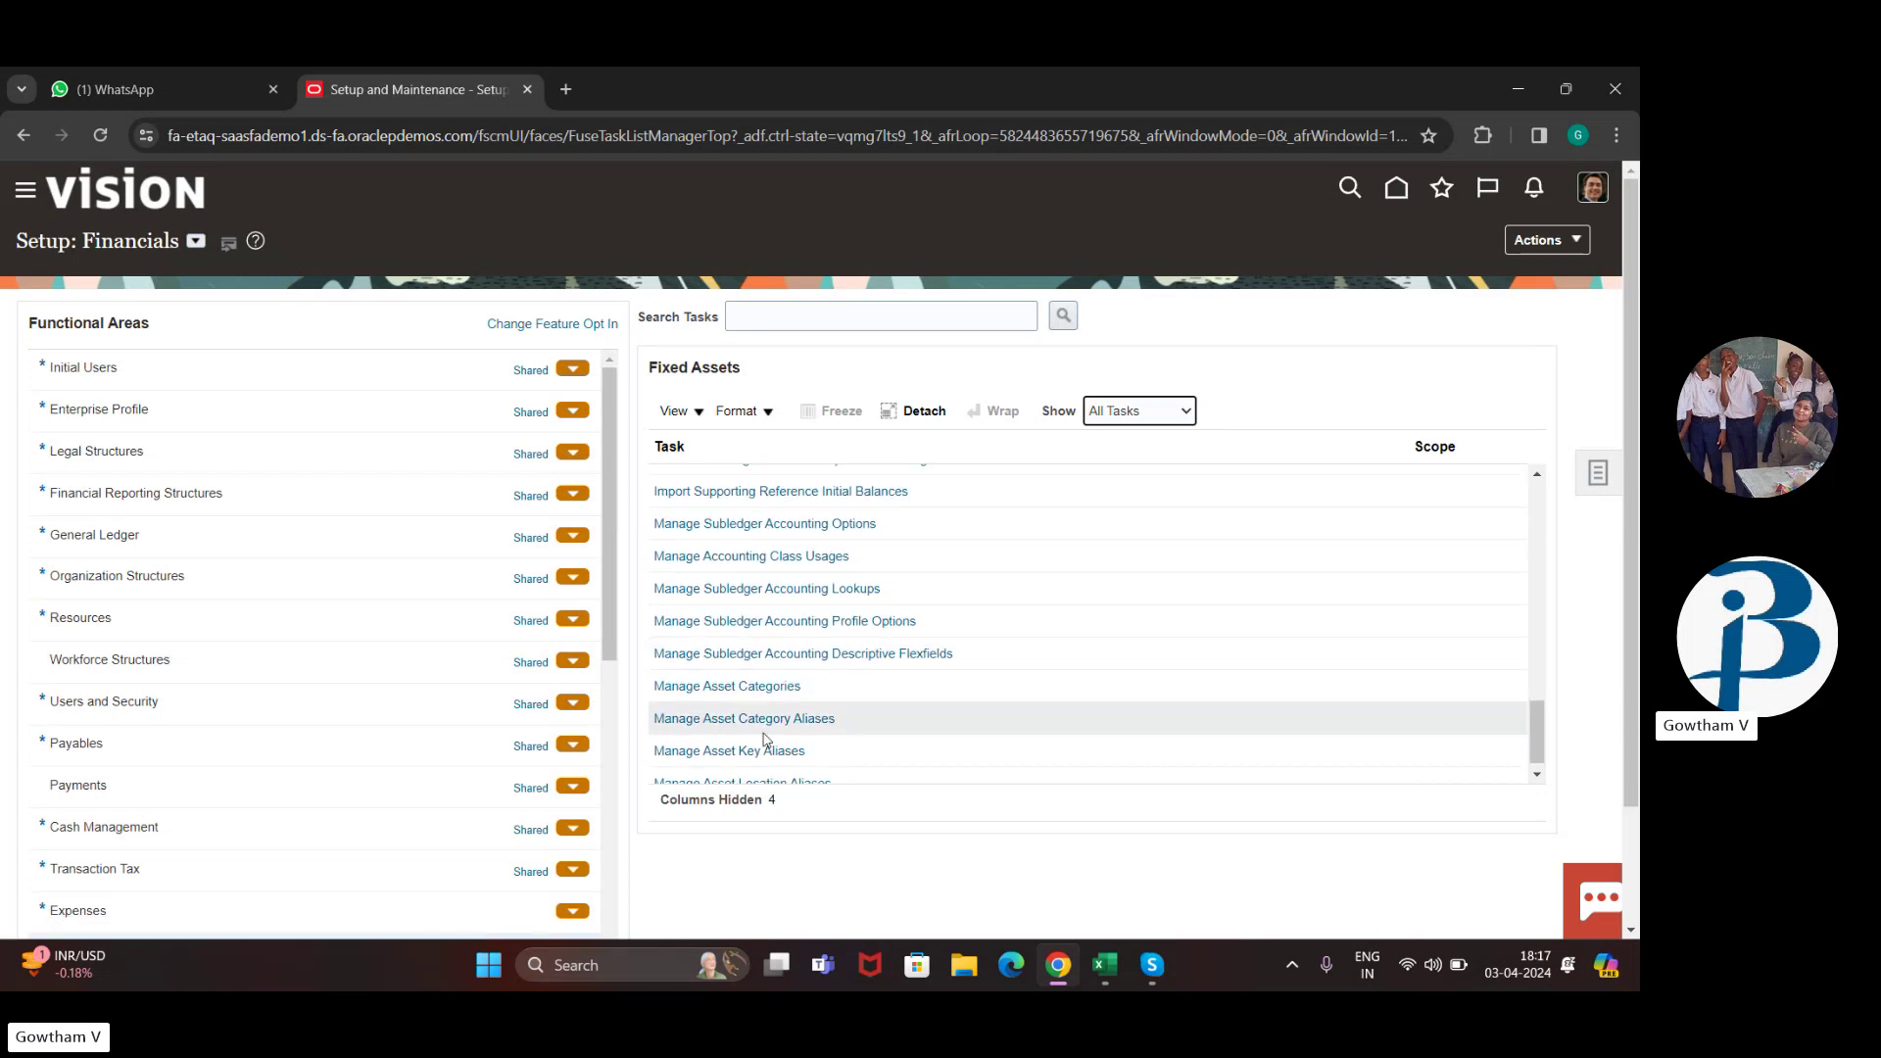
{"action": "scroll", "coordinate": [766, 739], "scroll_direction": "down", "scroll_amount": 1}
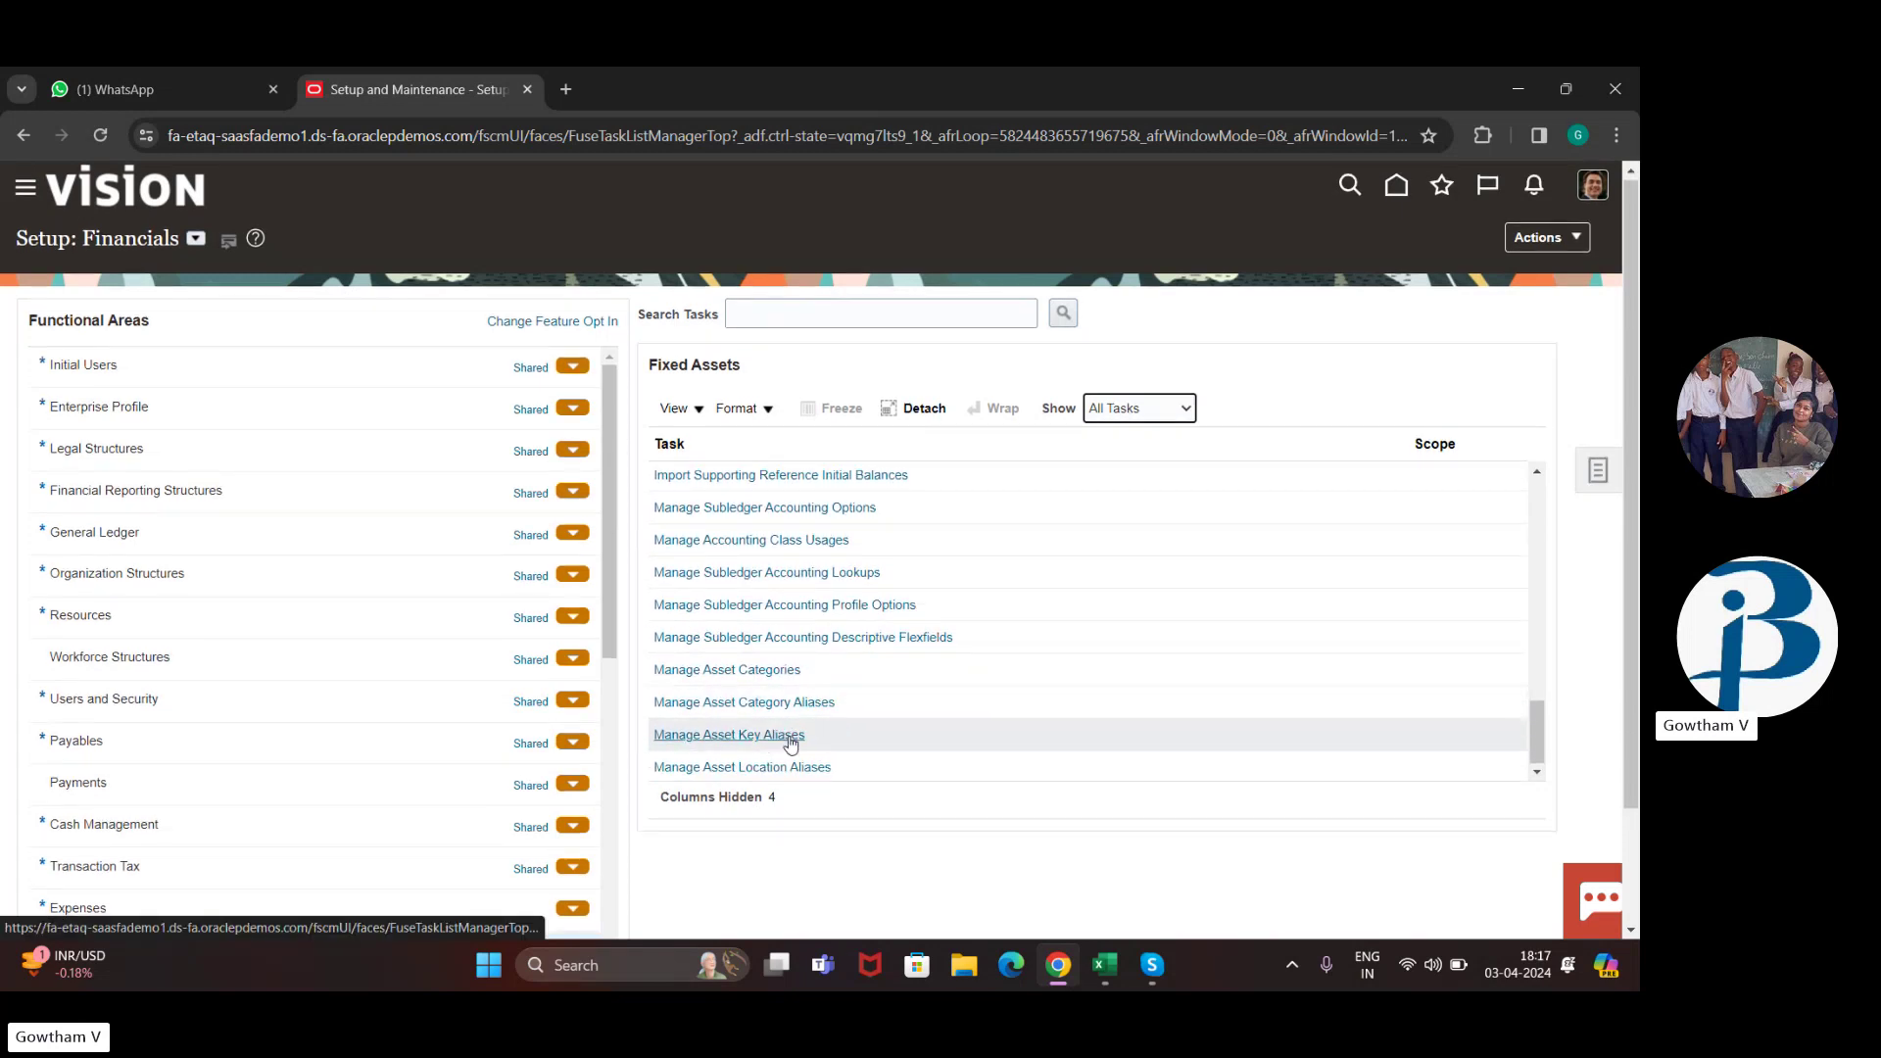
Step: Open Manage Asset Category Aliases to view its search page, and cancel back to the Fixed Assets task list
{"action": "left_click", "coordinate": [797, 701]}
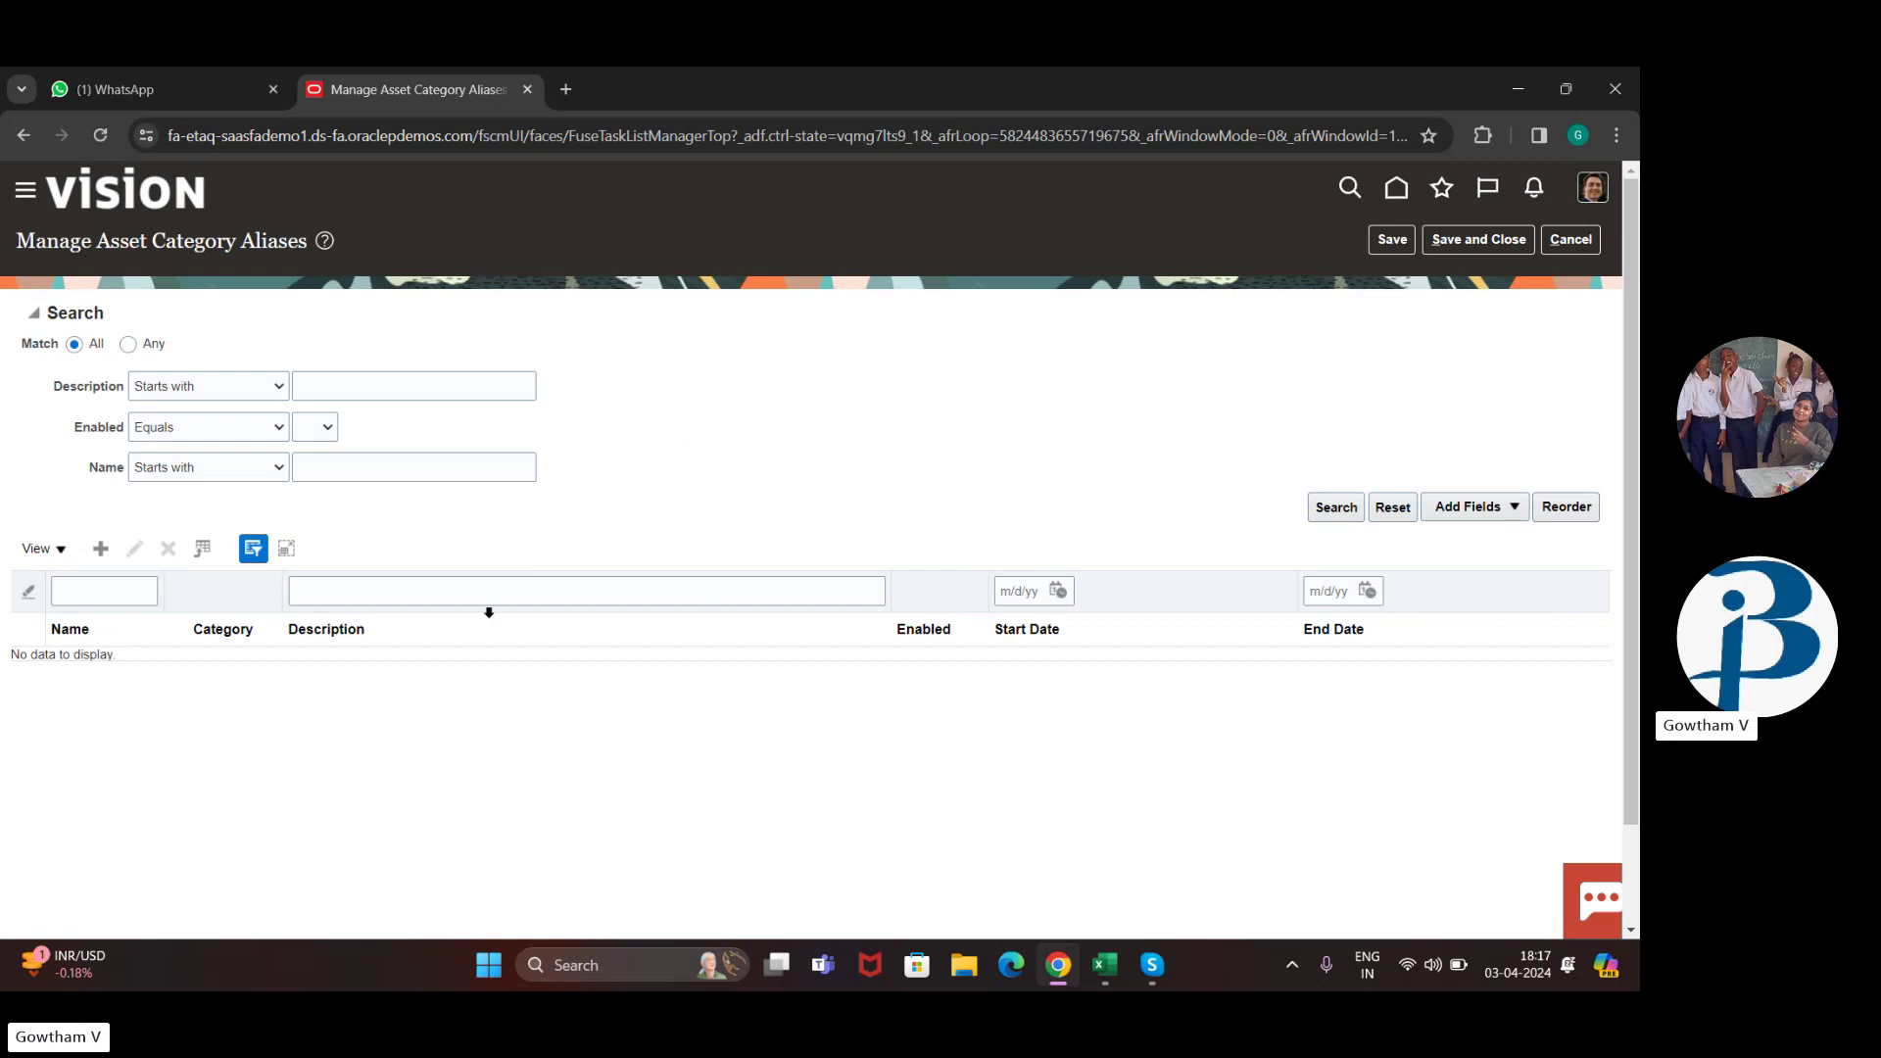
{"action": "left_click", "coordinate": [1591, 240]}
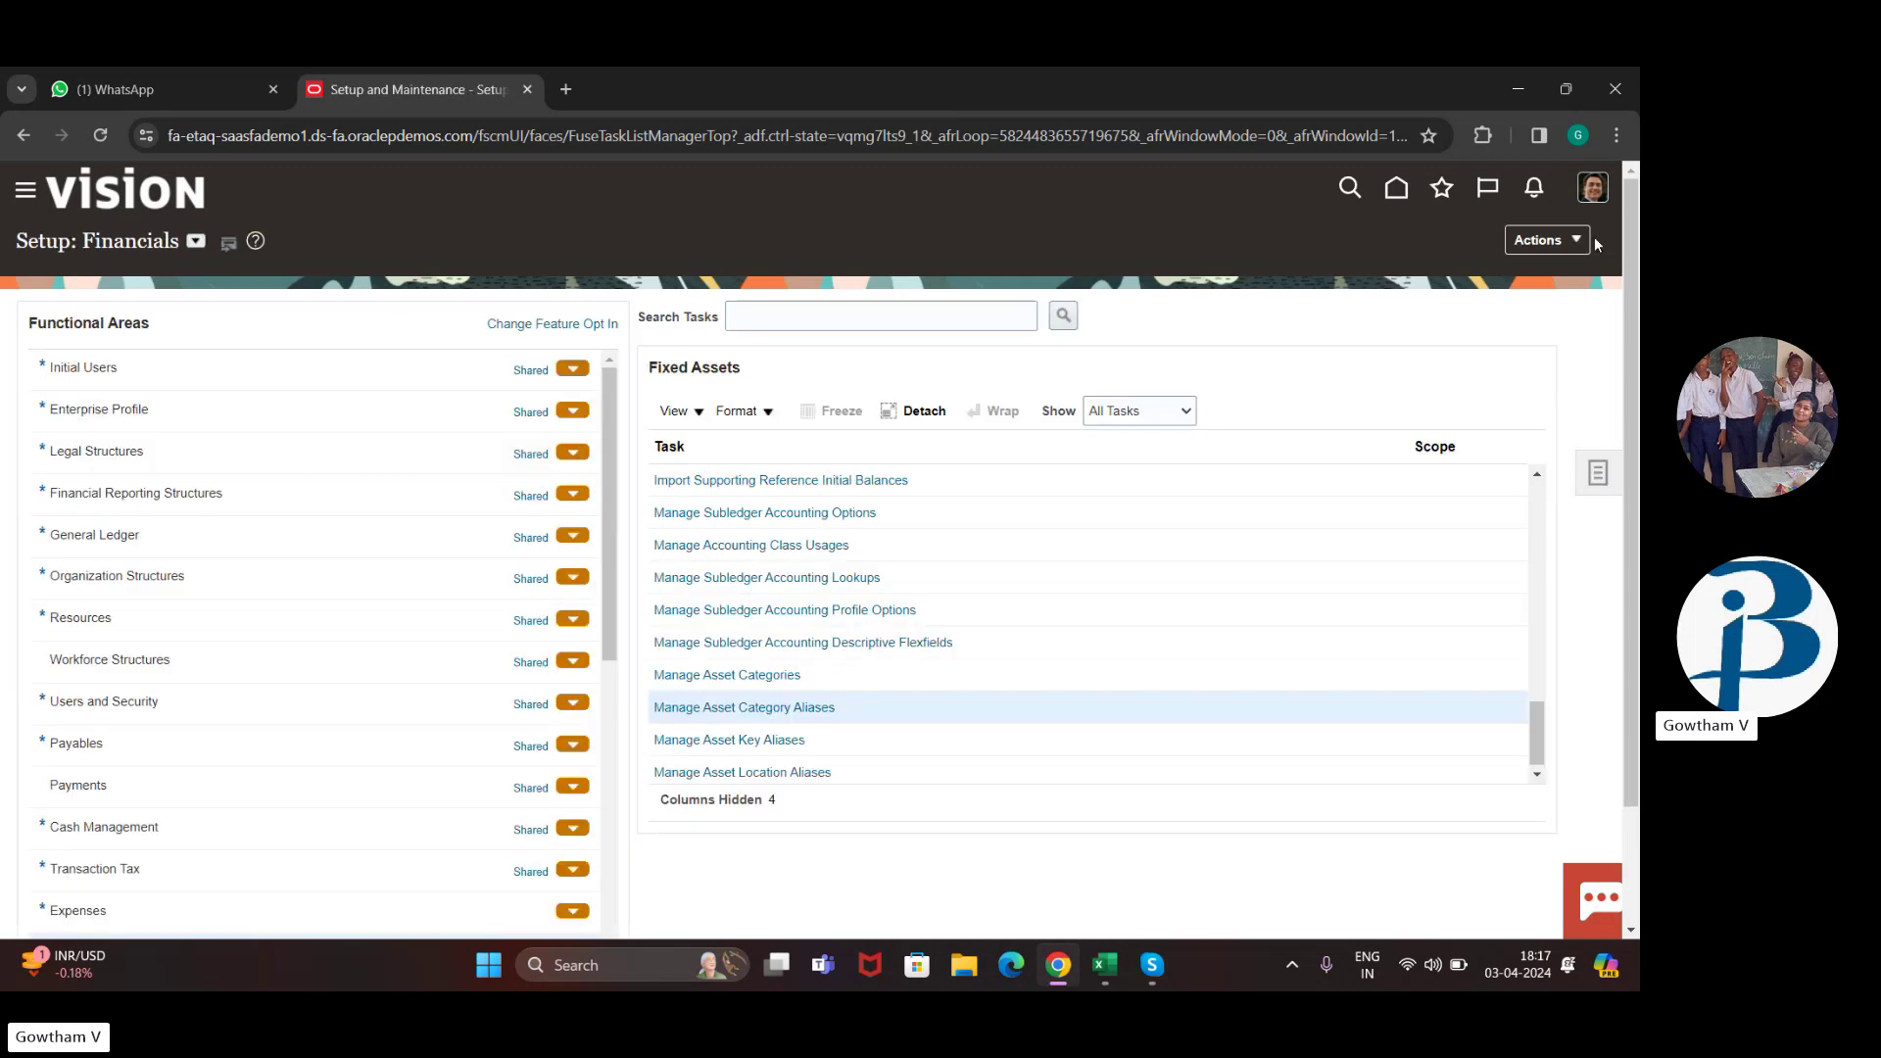
{"action": "scroll", "coordinate": [965, 632], "scroll_direction": "up", "scroll_amount": 5}
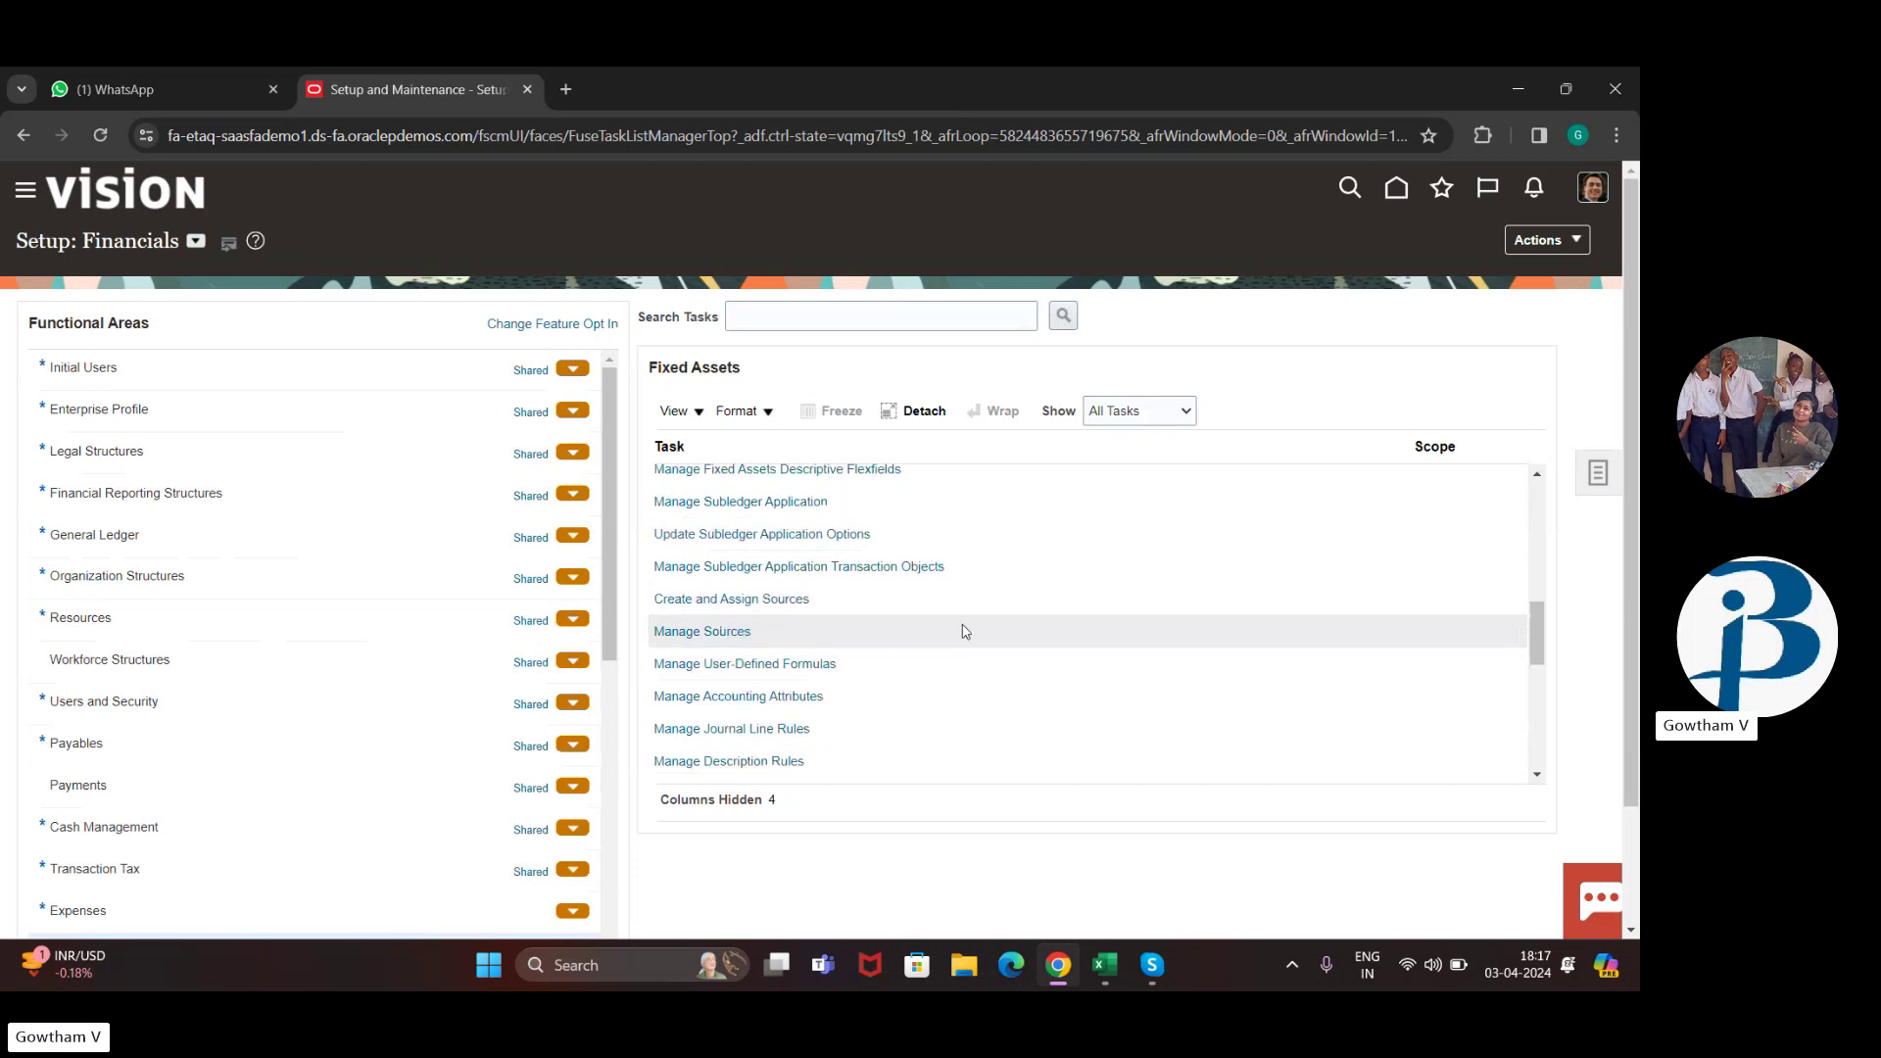
Step: Look through the remaining Fixed Assets tasks and open Manage Asset Books
{"action": "scroll", "coordinate": [737, 721], "scroll_direction": "down", "scroll_amount": 5}
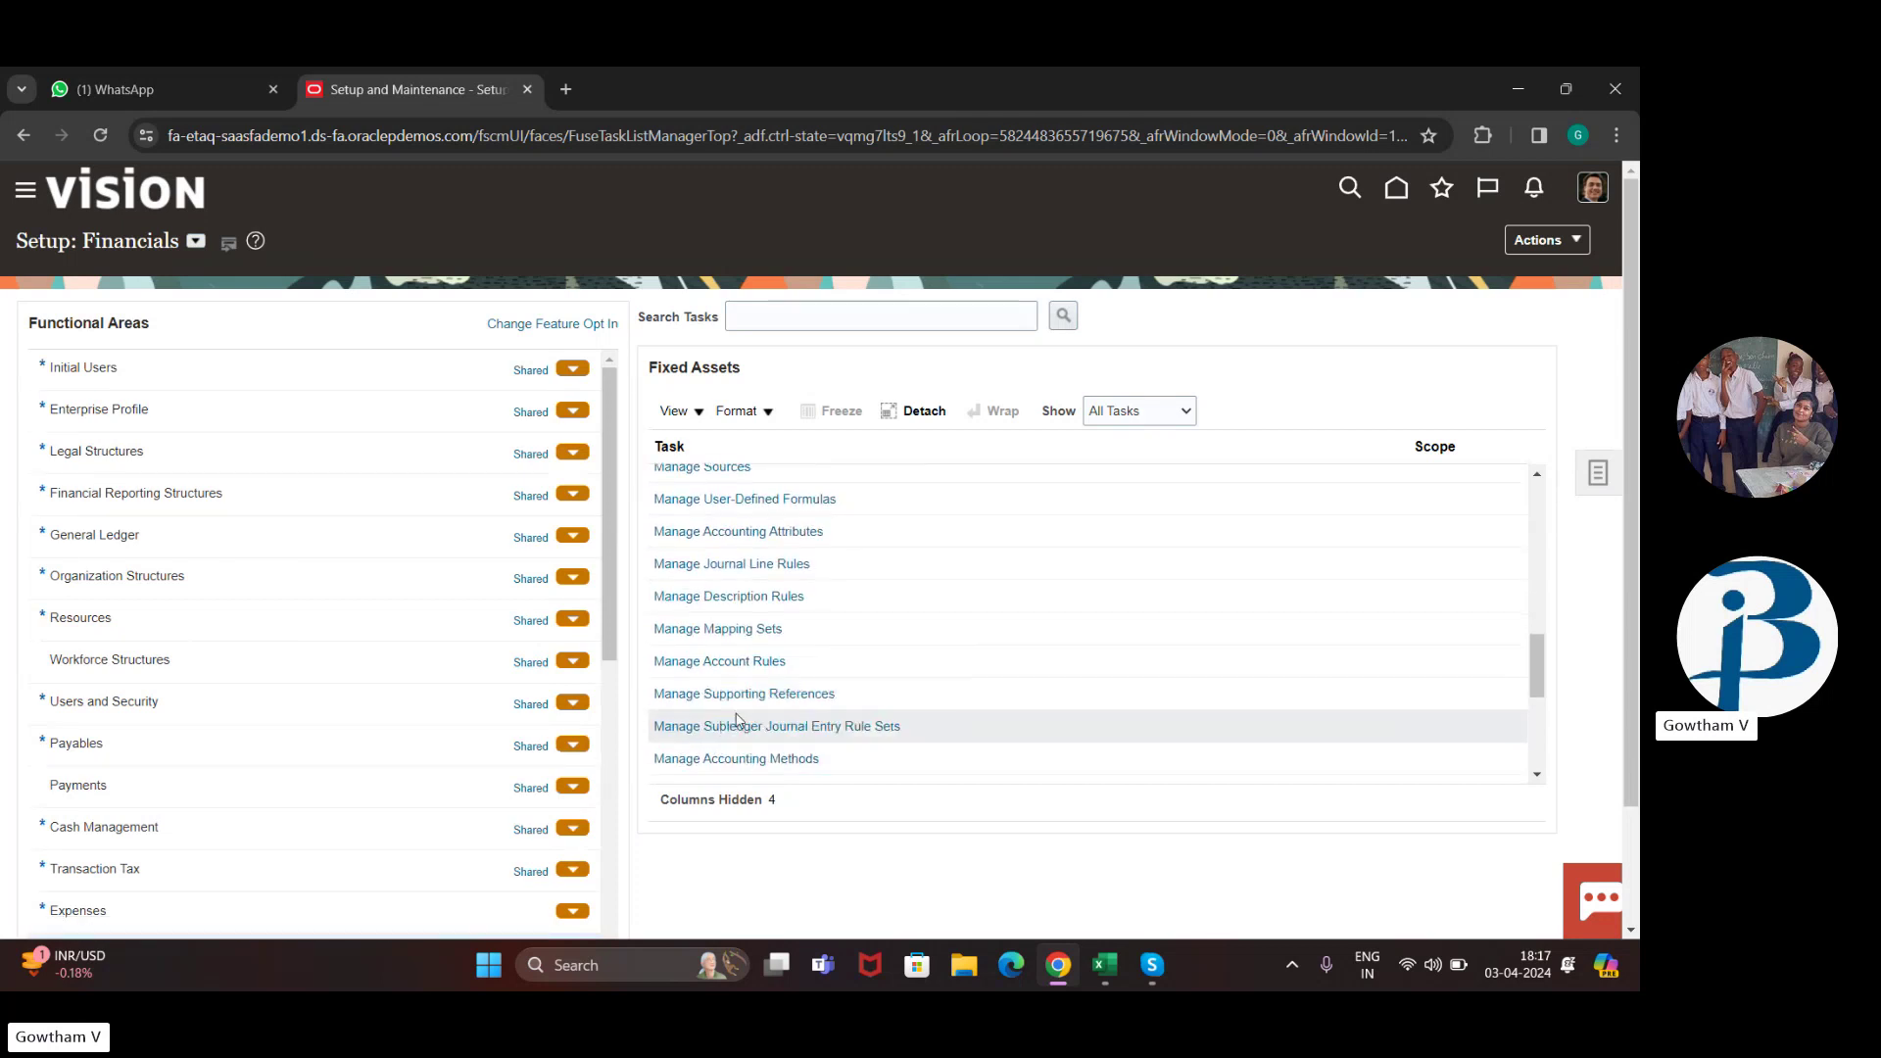
{"action": "scroll", "coordinate": [736, 722], "scroll_direction": "down", "scroll_amount": 2}
{"action": "scroll", "coordinate": [737, 722], "scroll_direction": "up", "scroll_amount": 6}
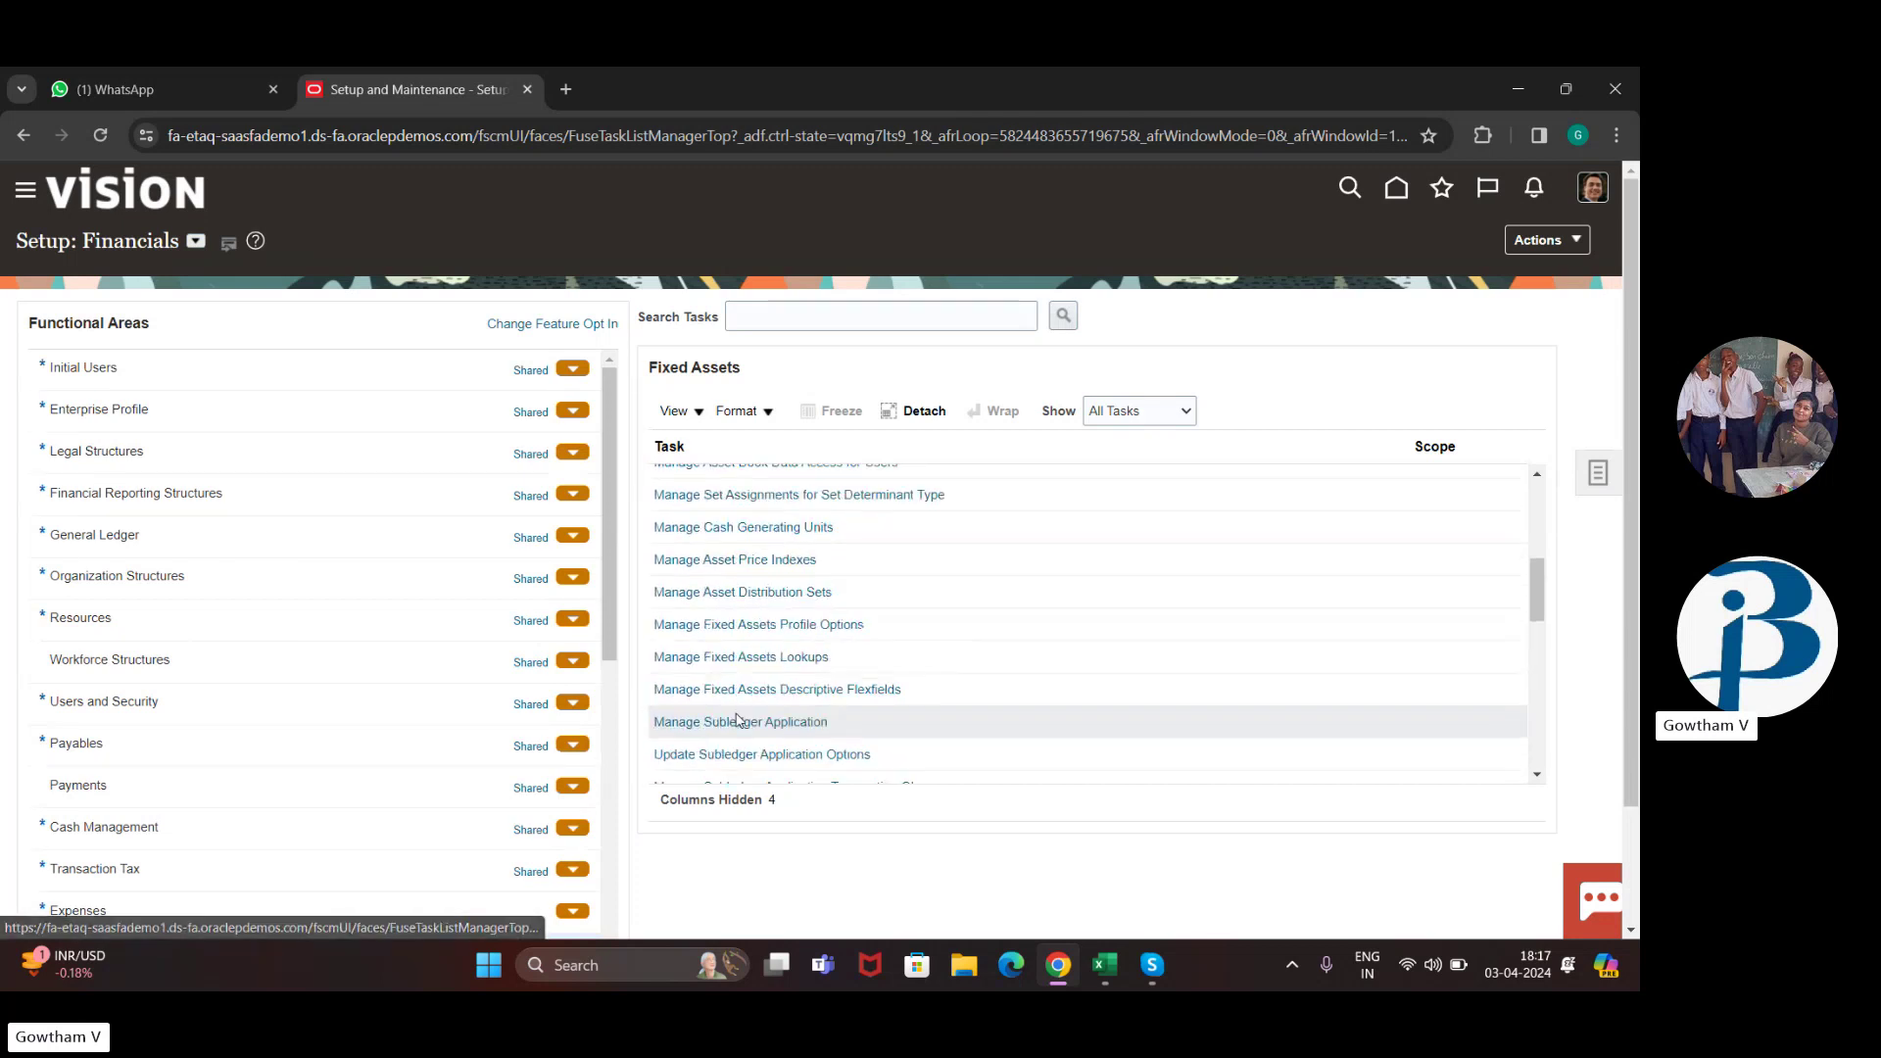
{"action": "scroll", "coordinate": [730, 519], "scroll_direction": "up", "scroll_amount": 3}
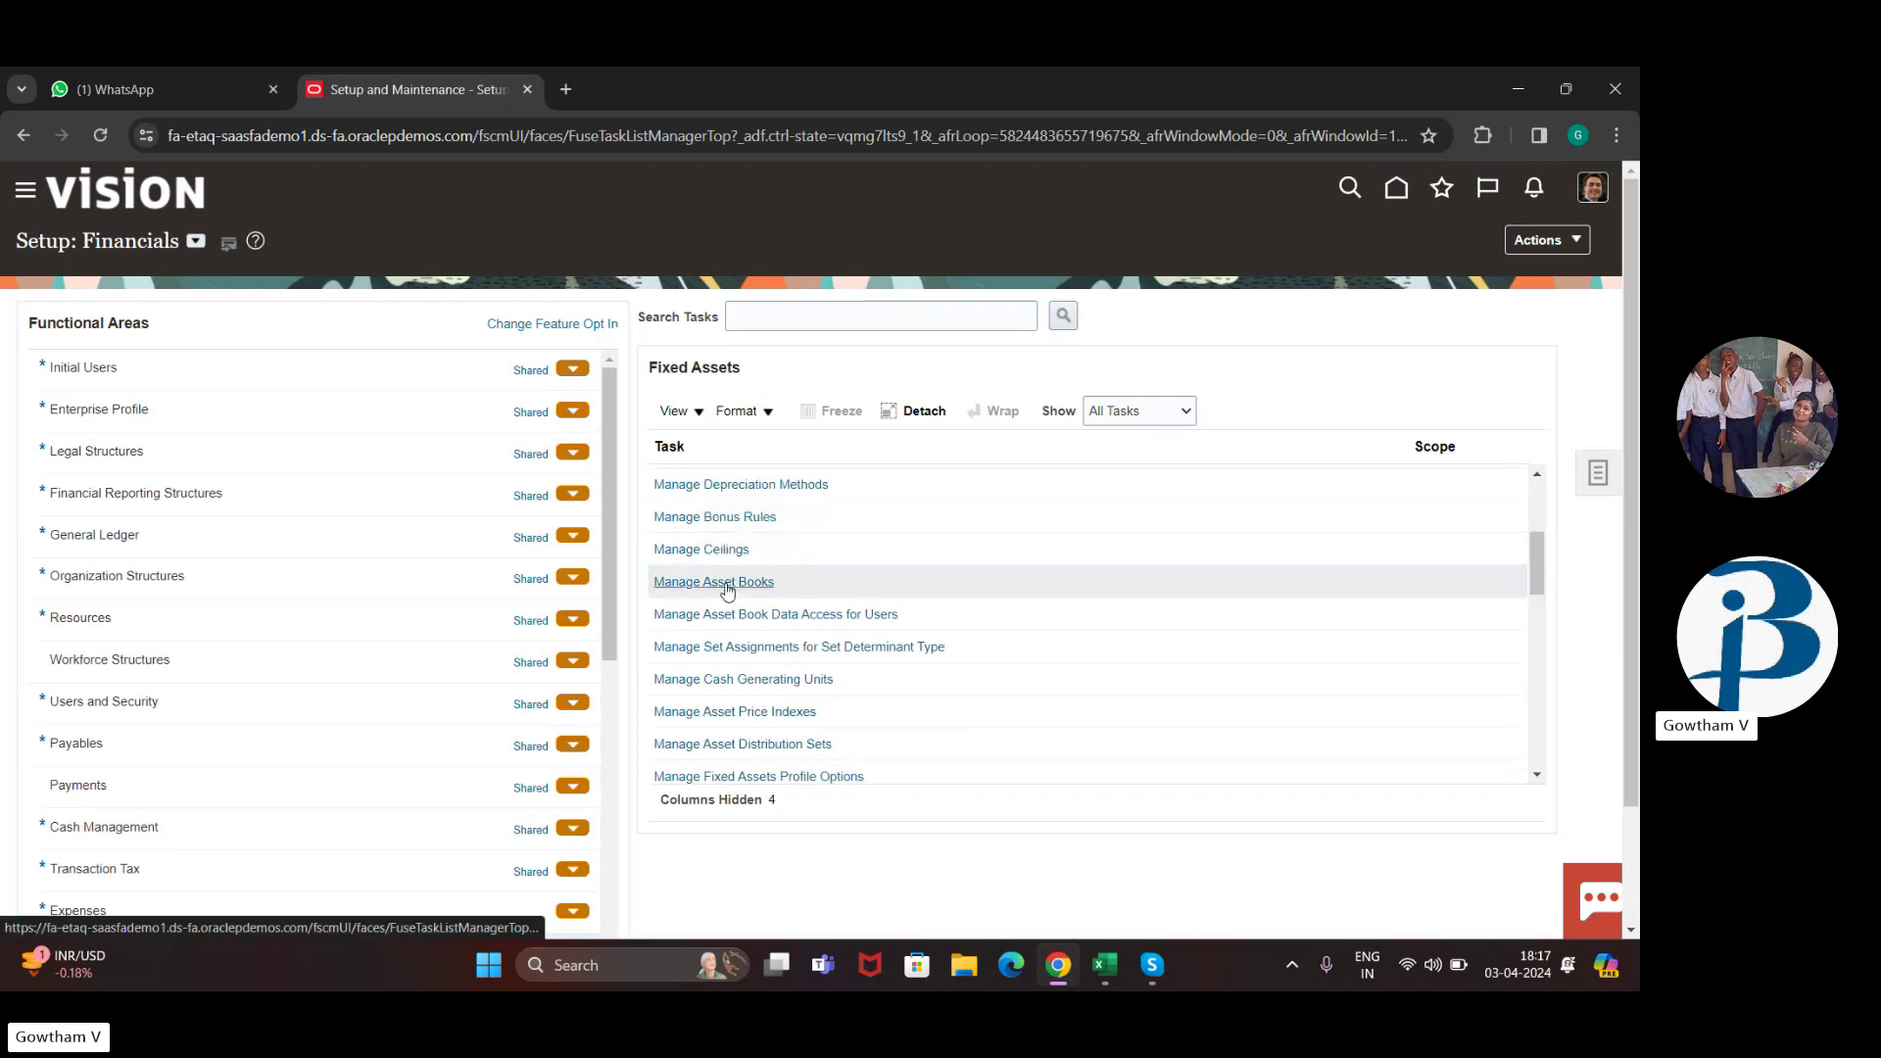
{"action": "left_click", "coordinate": [727, 588]}
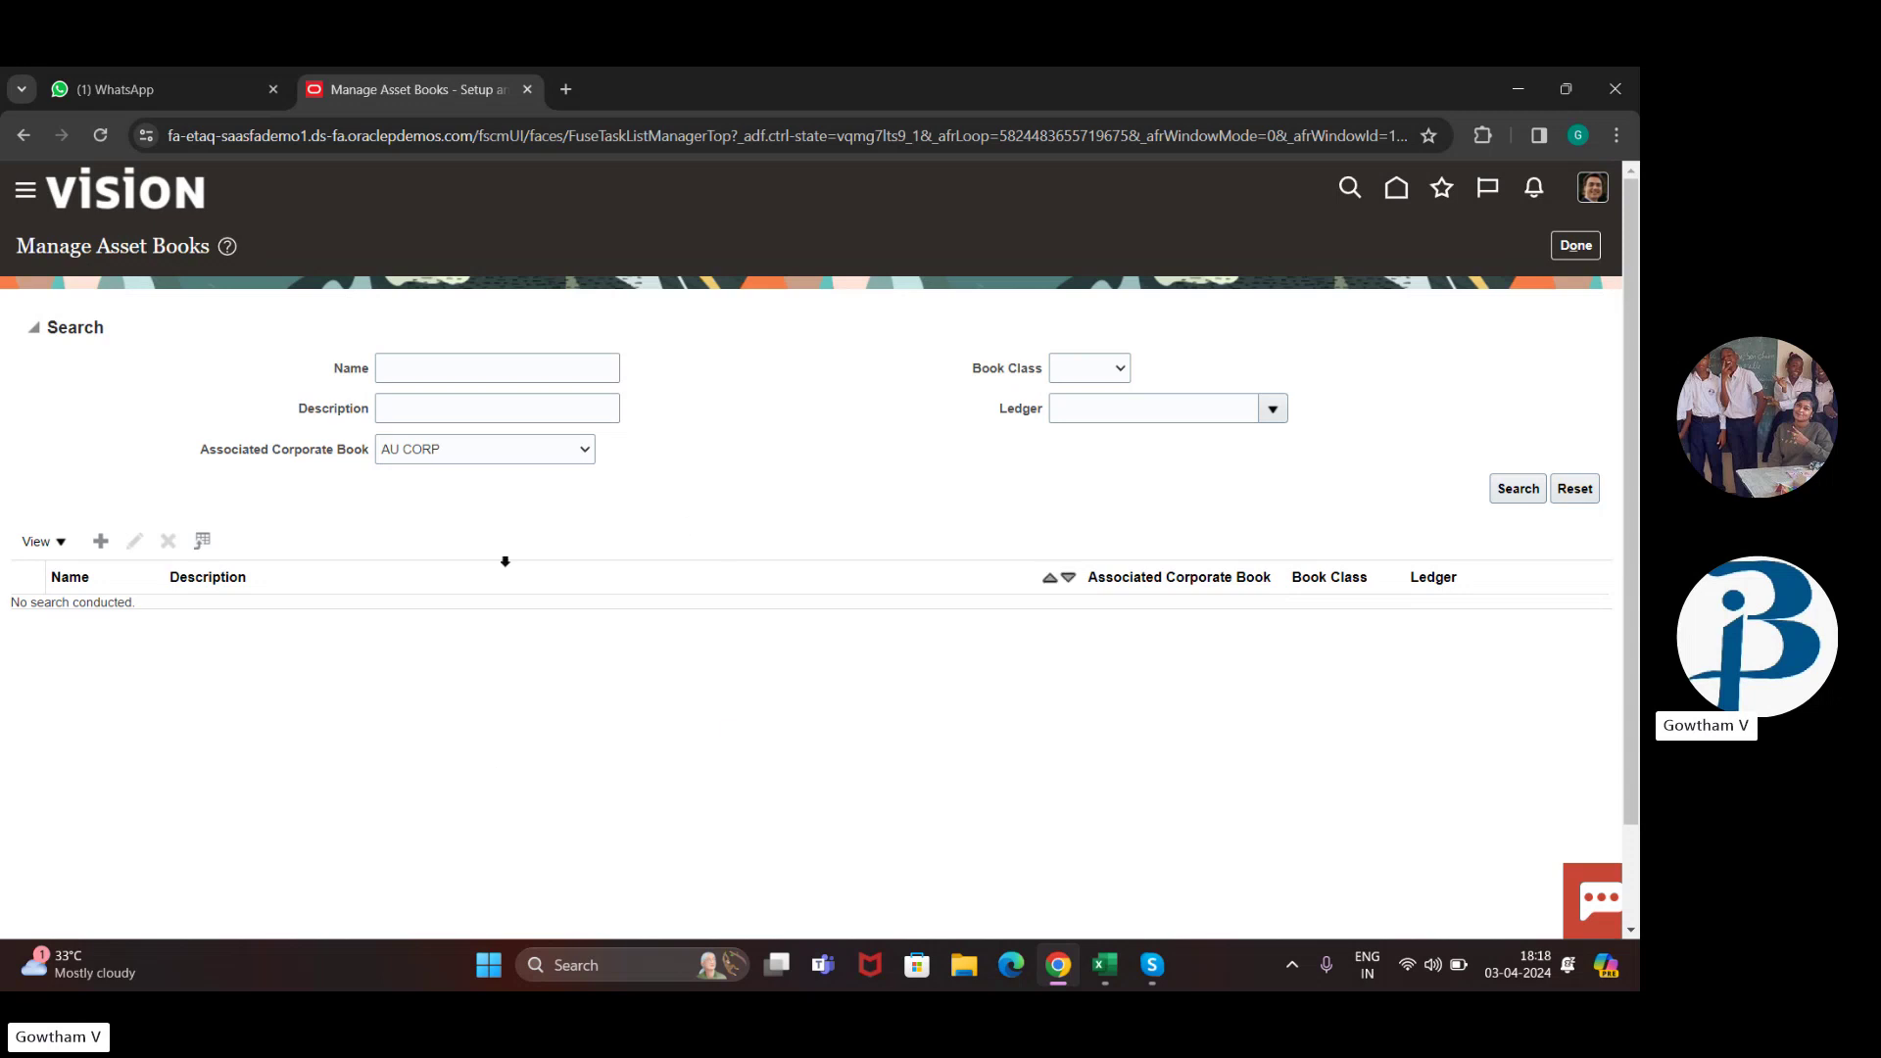
Step: Start creating a new asset book and look over the Create Book form down to its reference data groups
{"action": "left_click", "coordinate": [102, 541]}
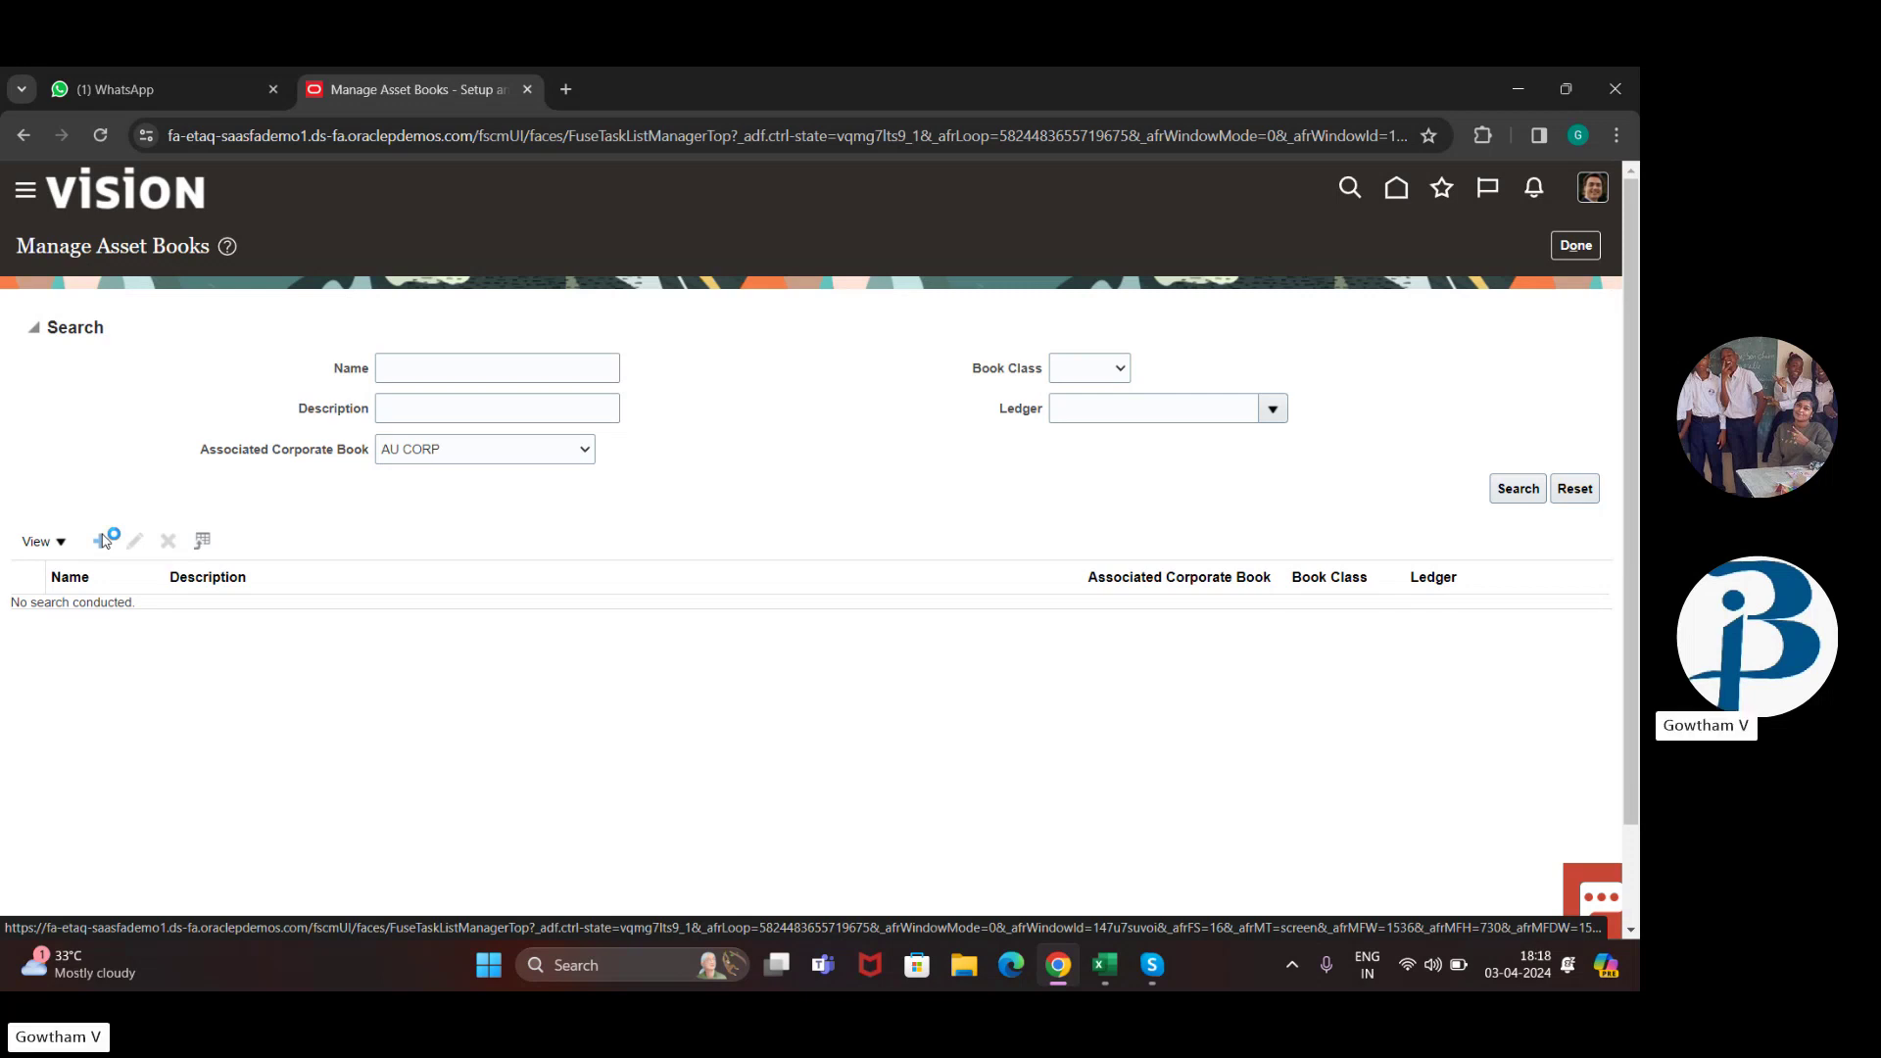
{"action": "left_click", "coordinate": [104, 540]}
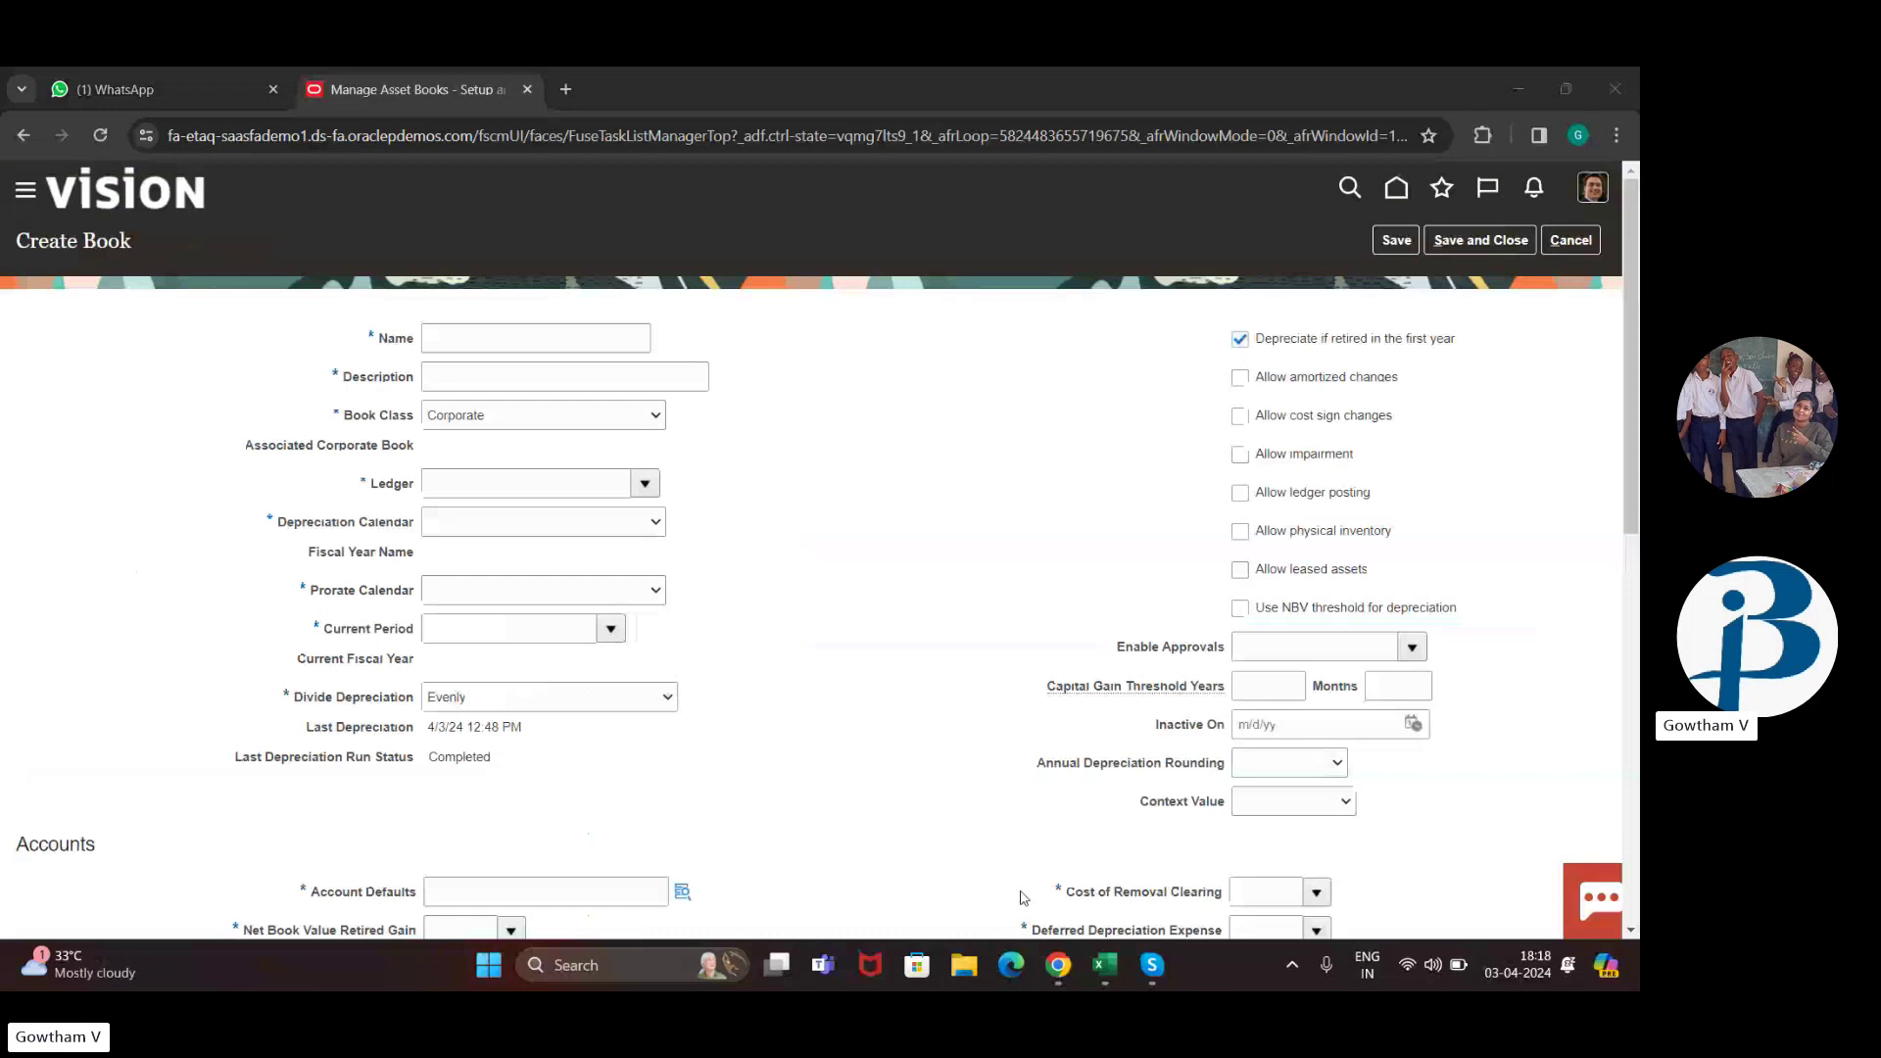
{"action": "mouse_move", "coordinate": [1162, 970]}
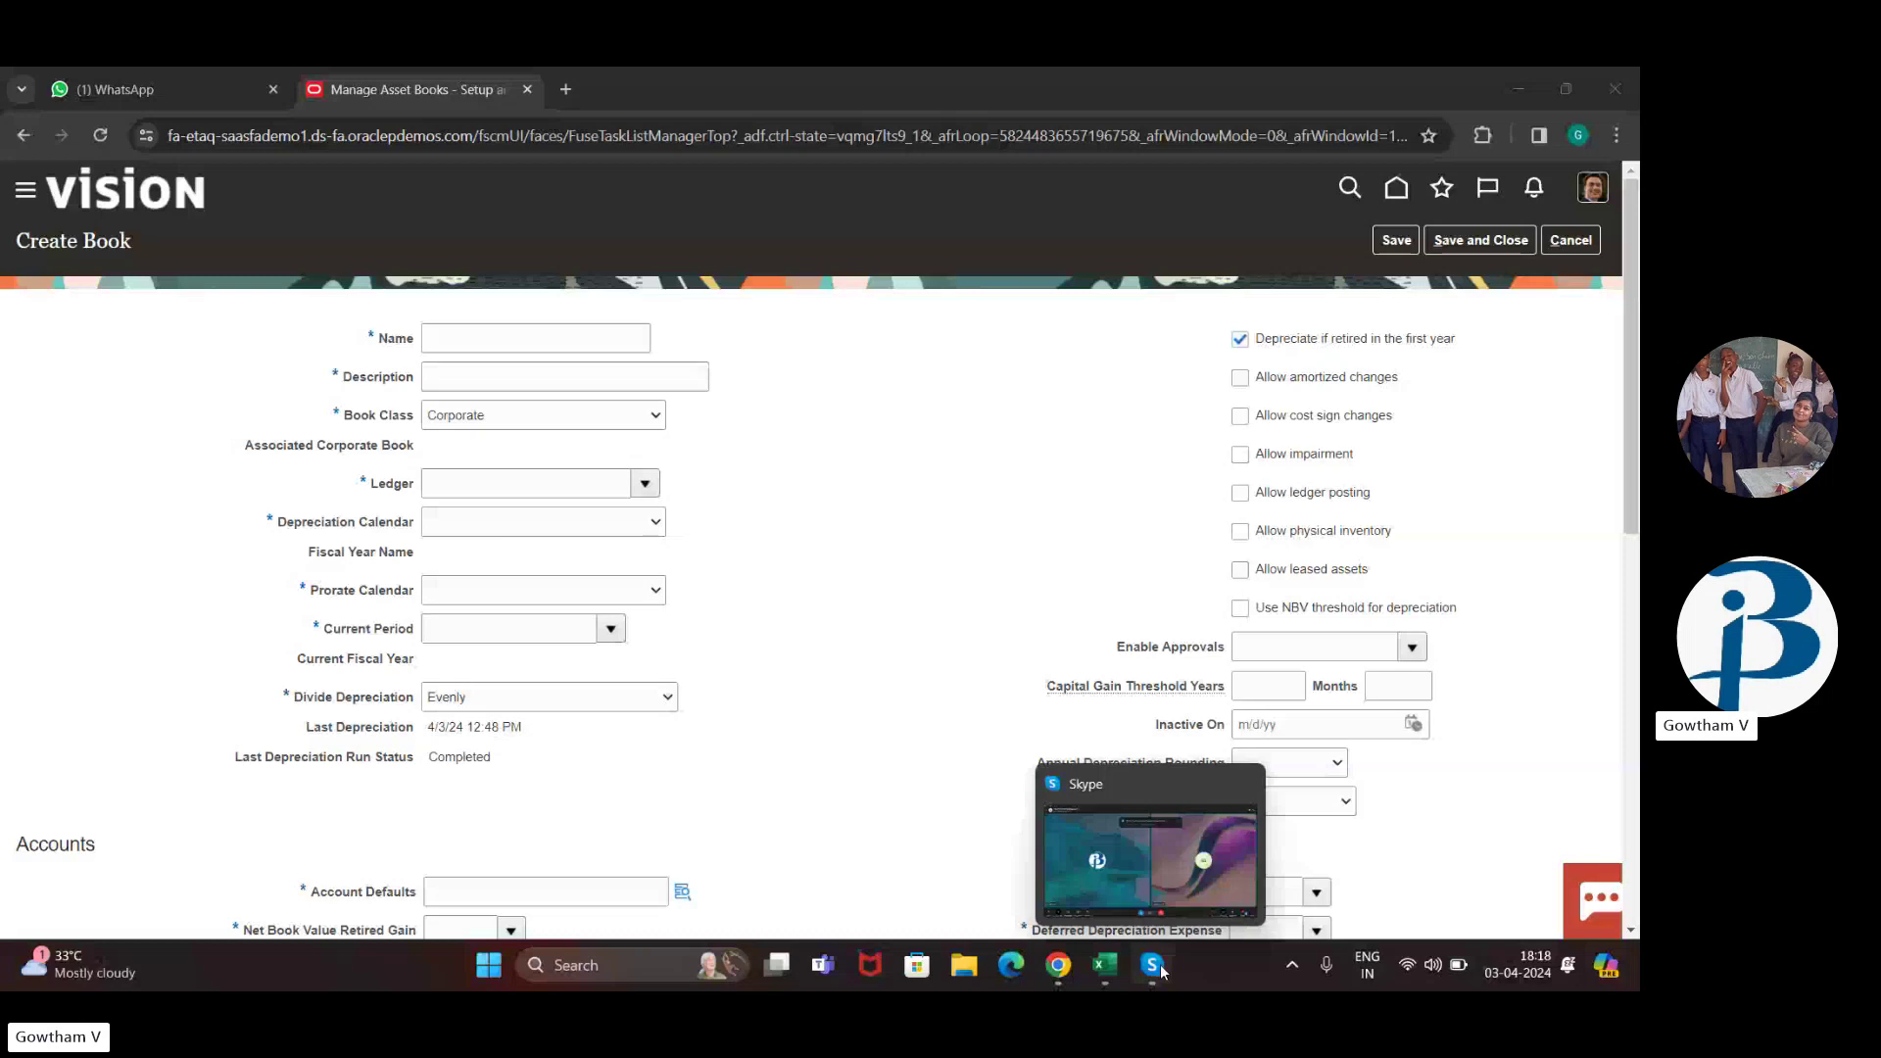
{"action": "left_click", "coordinate": [680, 479]}
{"action": "scroll", "coordinate": [619, 624], "scroll_direction": "down", "scroll_amount": 10}
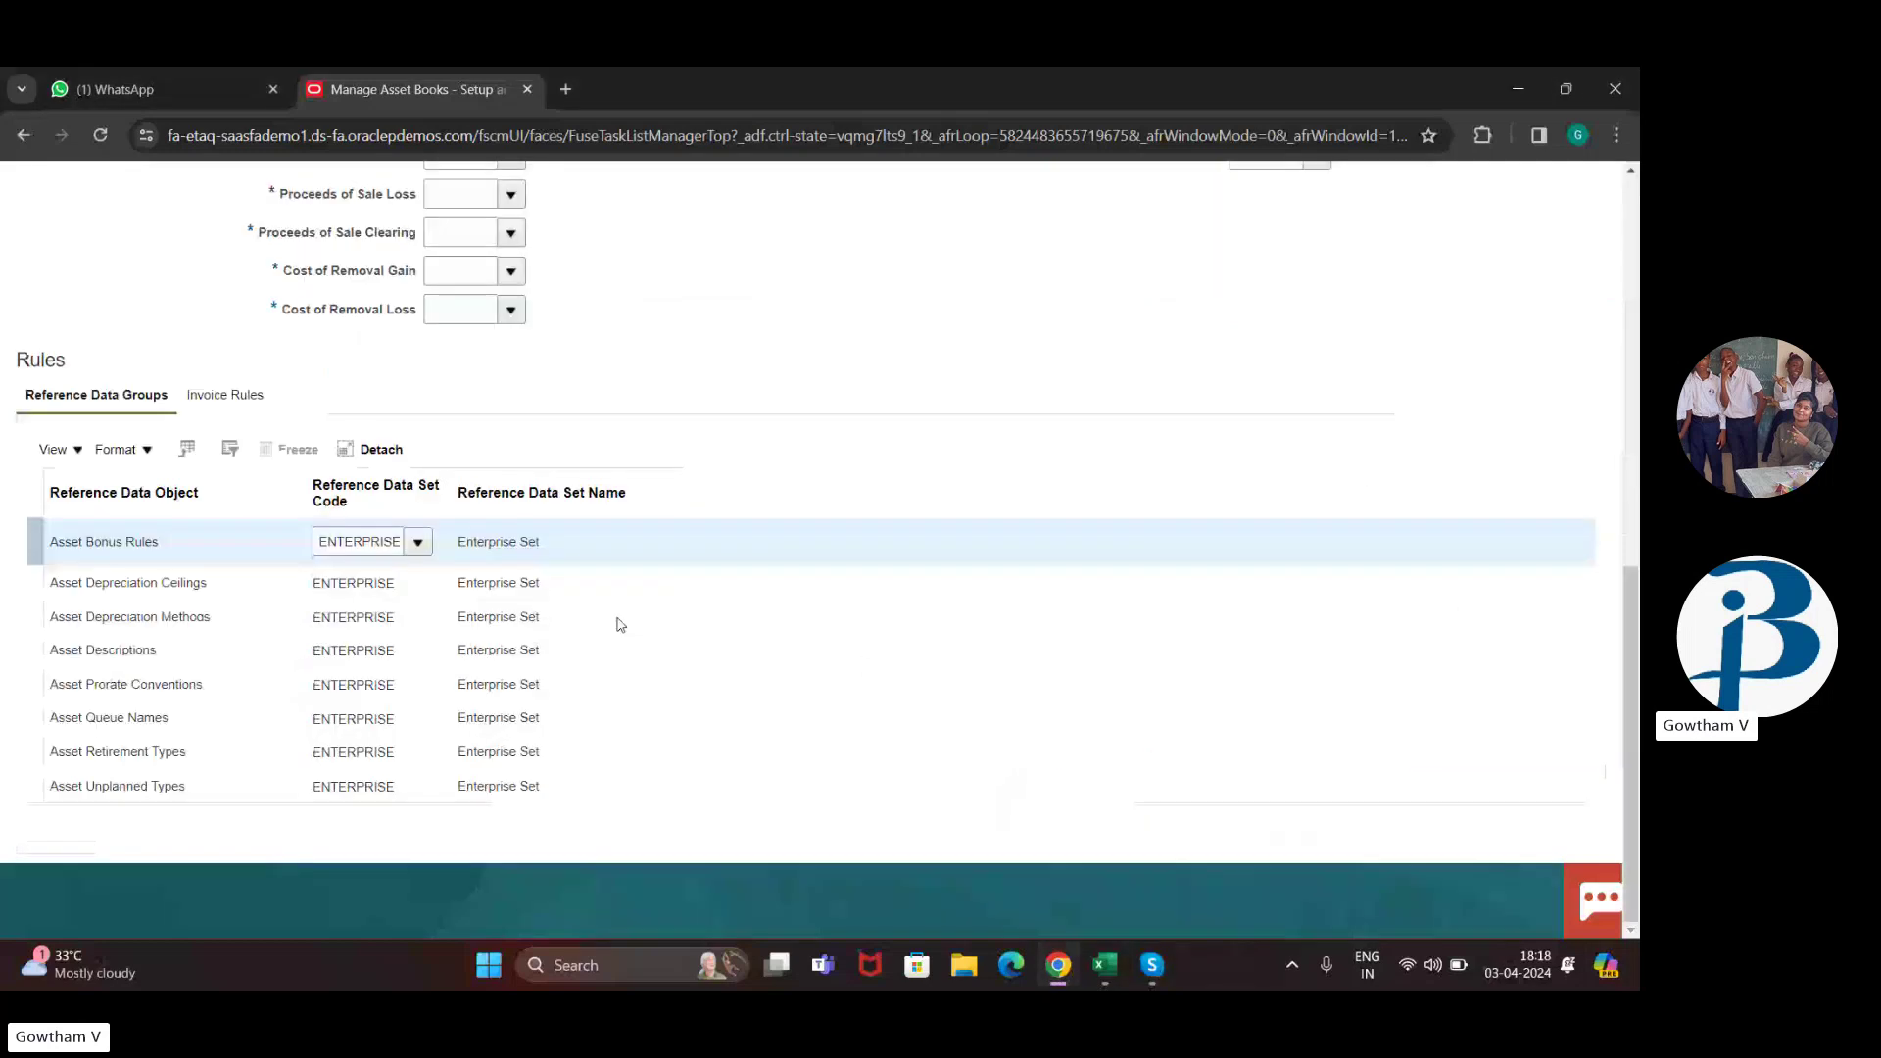
{"action": "scroll", "coordinate": [587, 348], "scroll_direction": "up", "scroll_amount": 10}
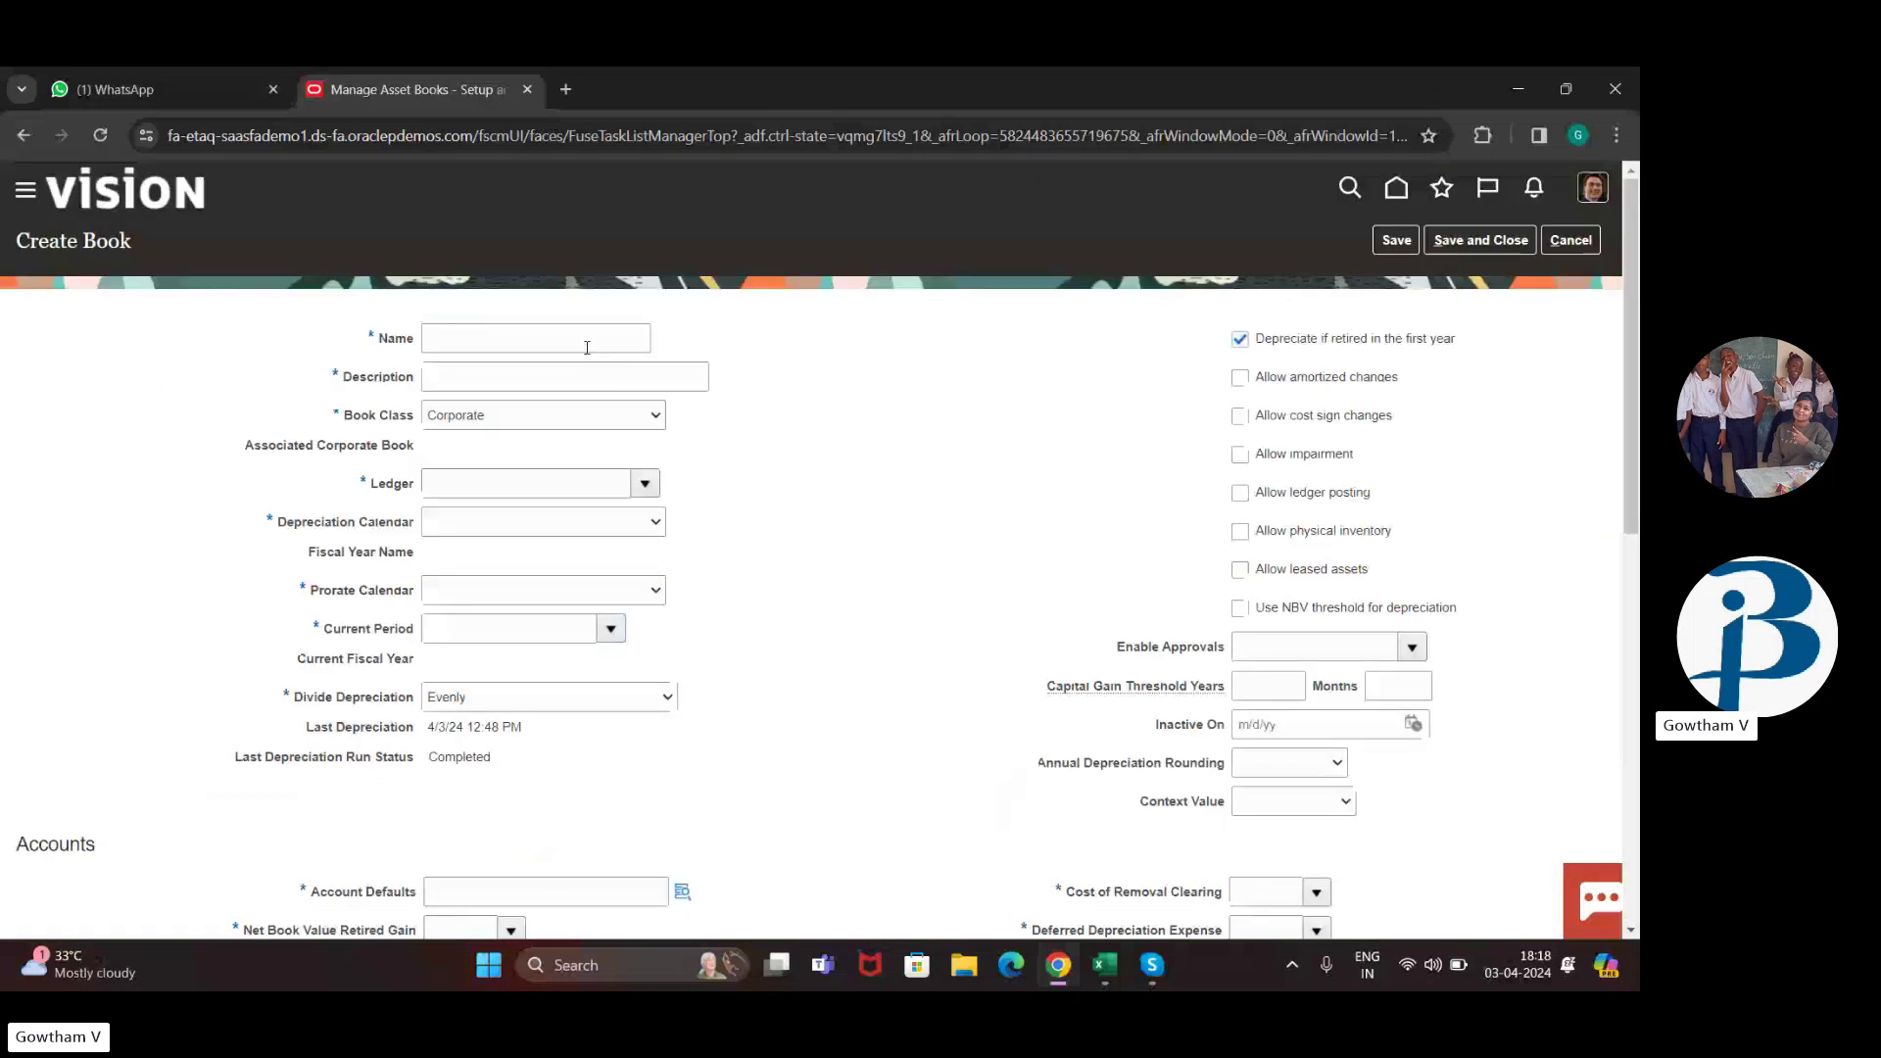
Step: Name the new book BUDDY CORP BOOK and give it the description Buddy Corp Book
{"action": "left_click", "coordinate": [587, 347]}
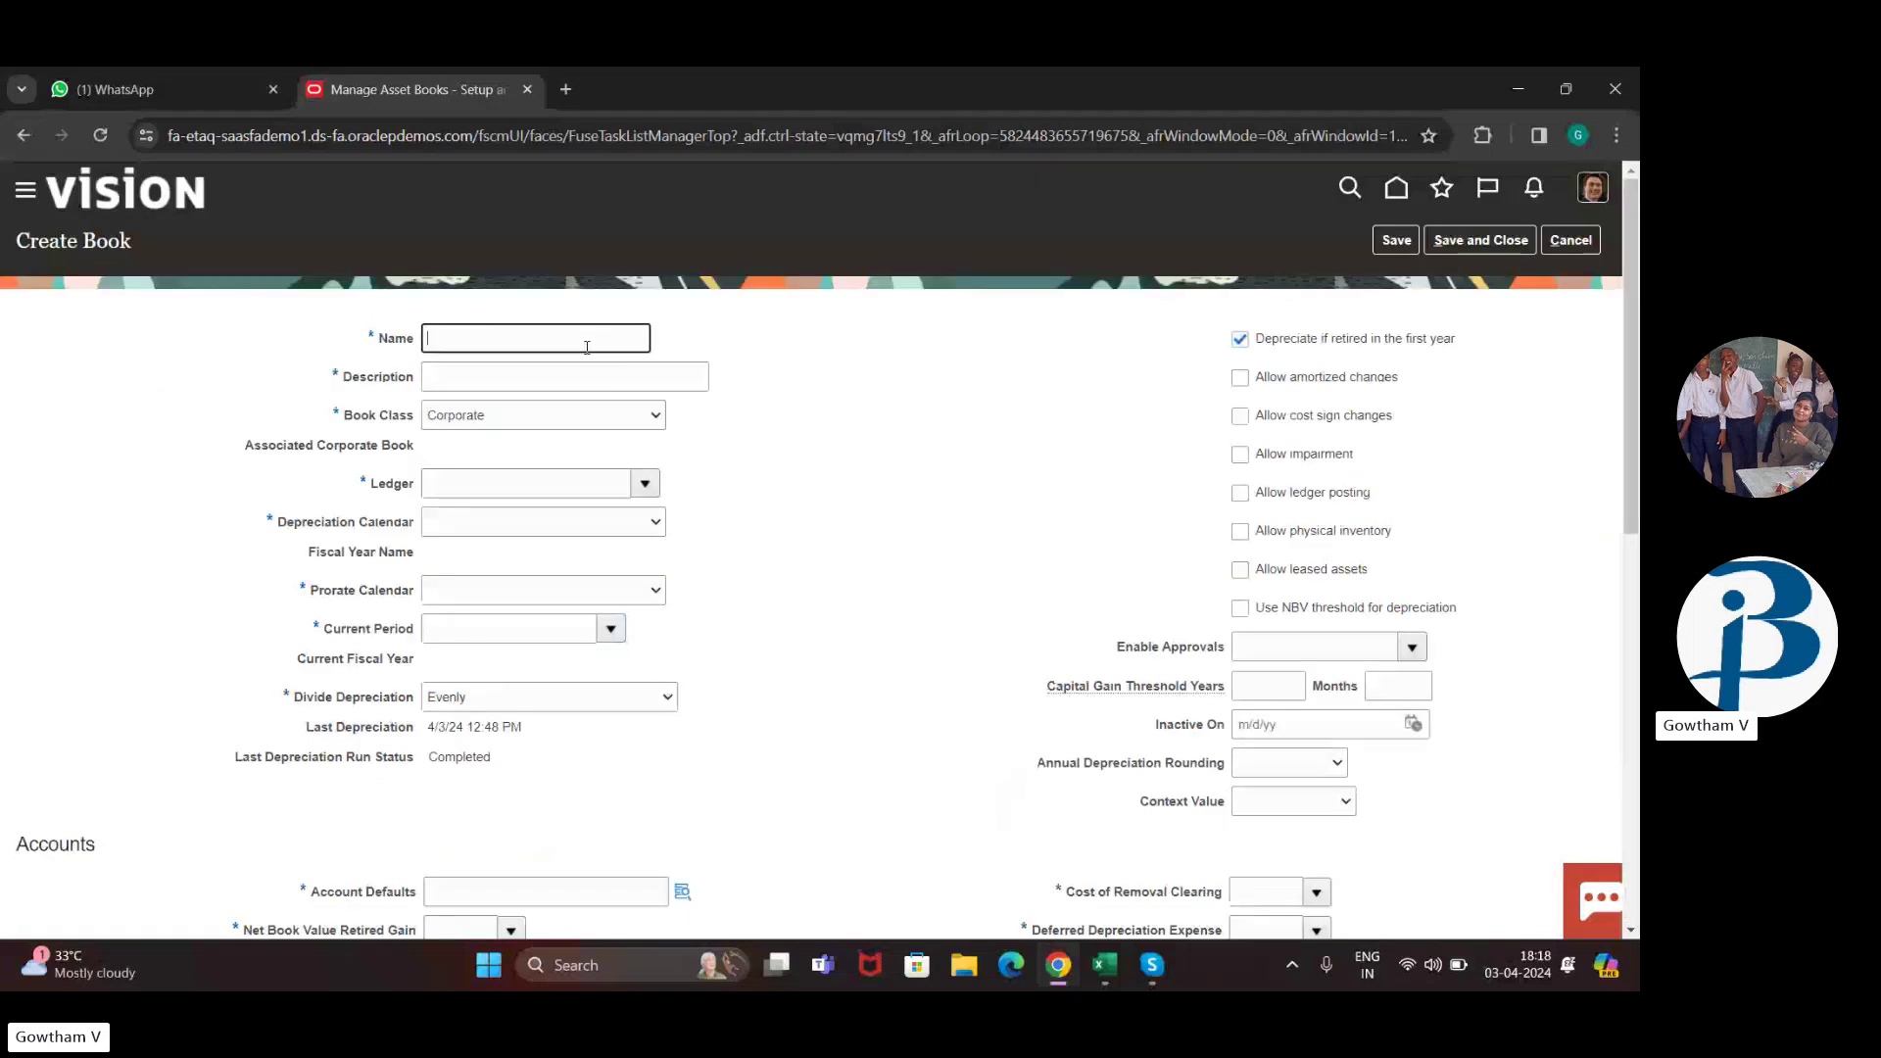
{"action": "type", "text": "book"}
{"action": "key", "text": "BackSpace"}
{"action": "key", "text": "BackSpace"}
{"action": "key", "text": "BackSpace"}
{"action": "key", "text": "BackSpace"}
{"action": "type", "text": "BUDDY C"}
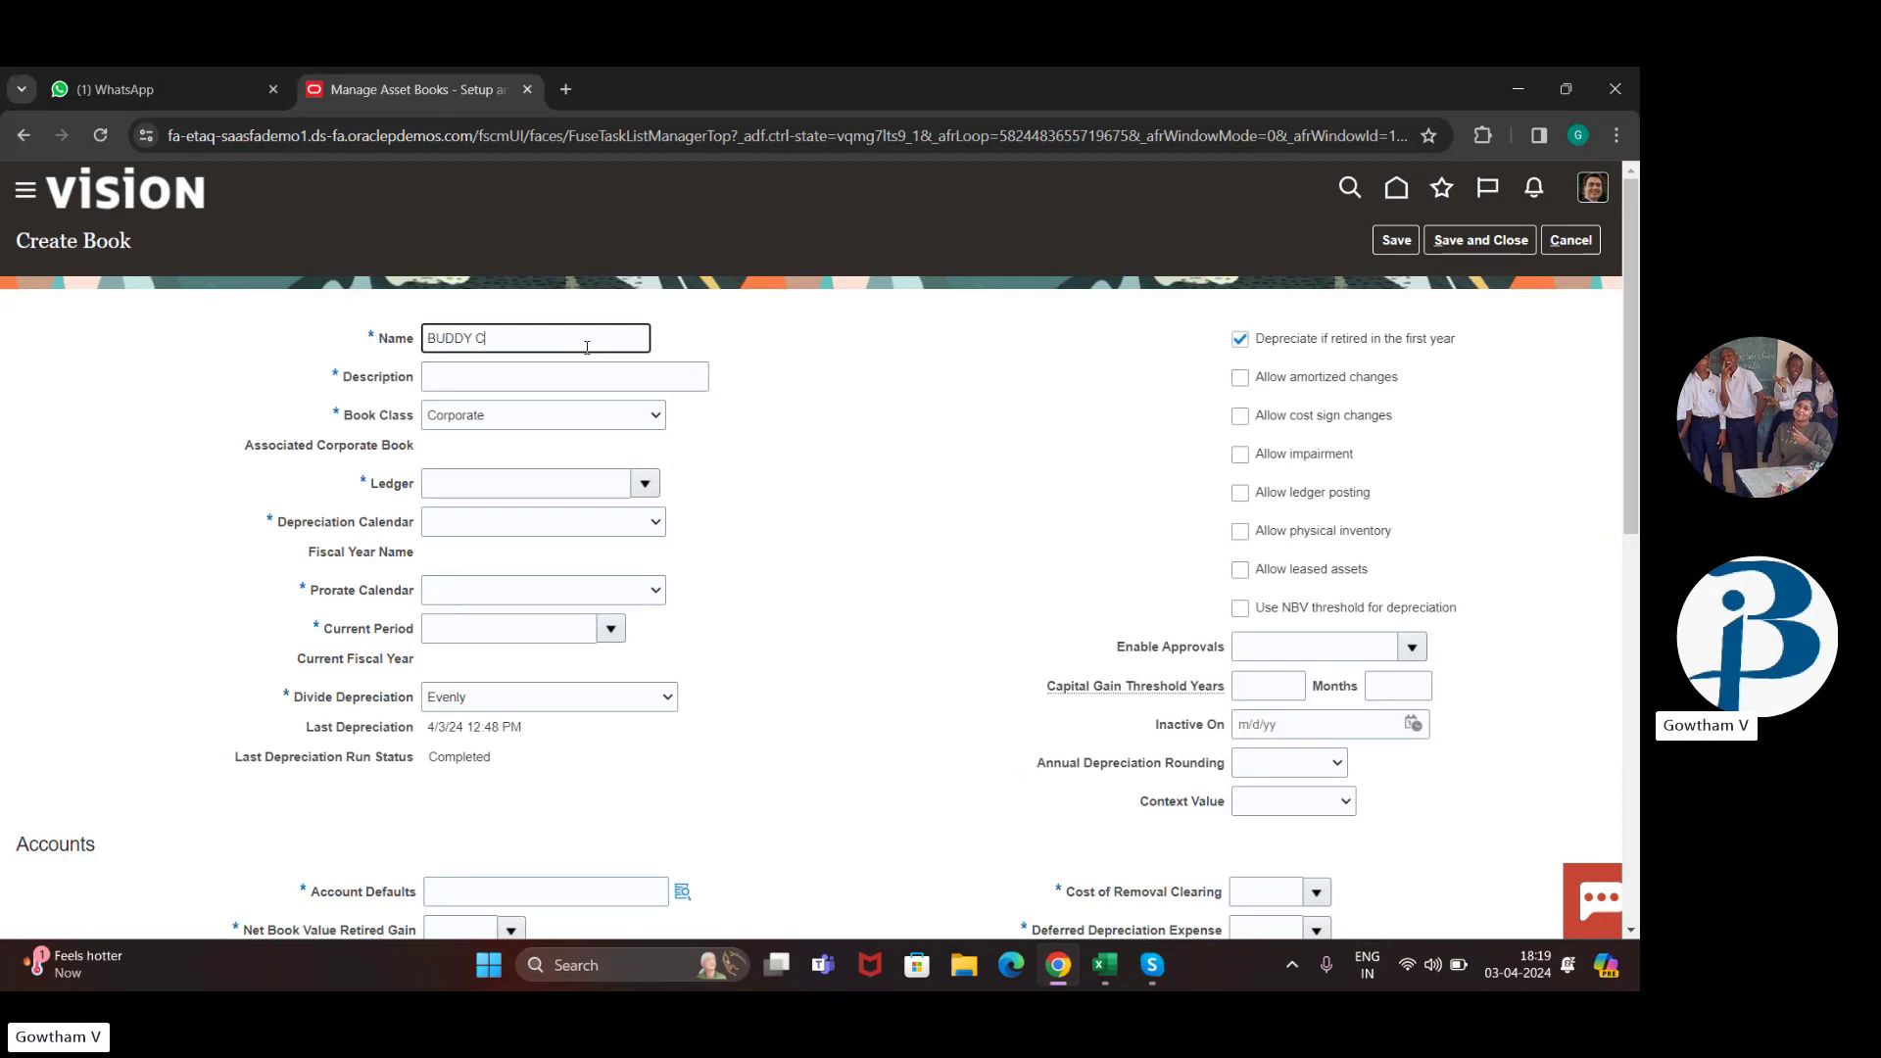
{"action": "type", "text": "ORP BOOK"}
{"action": "left_click", "coordinate": [565, 375]}
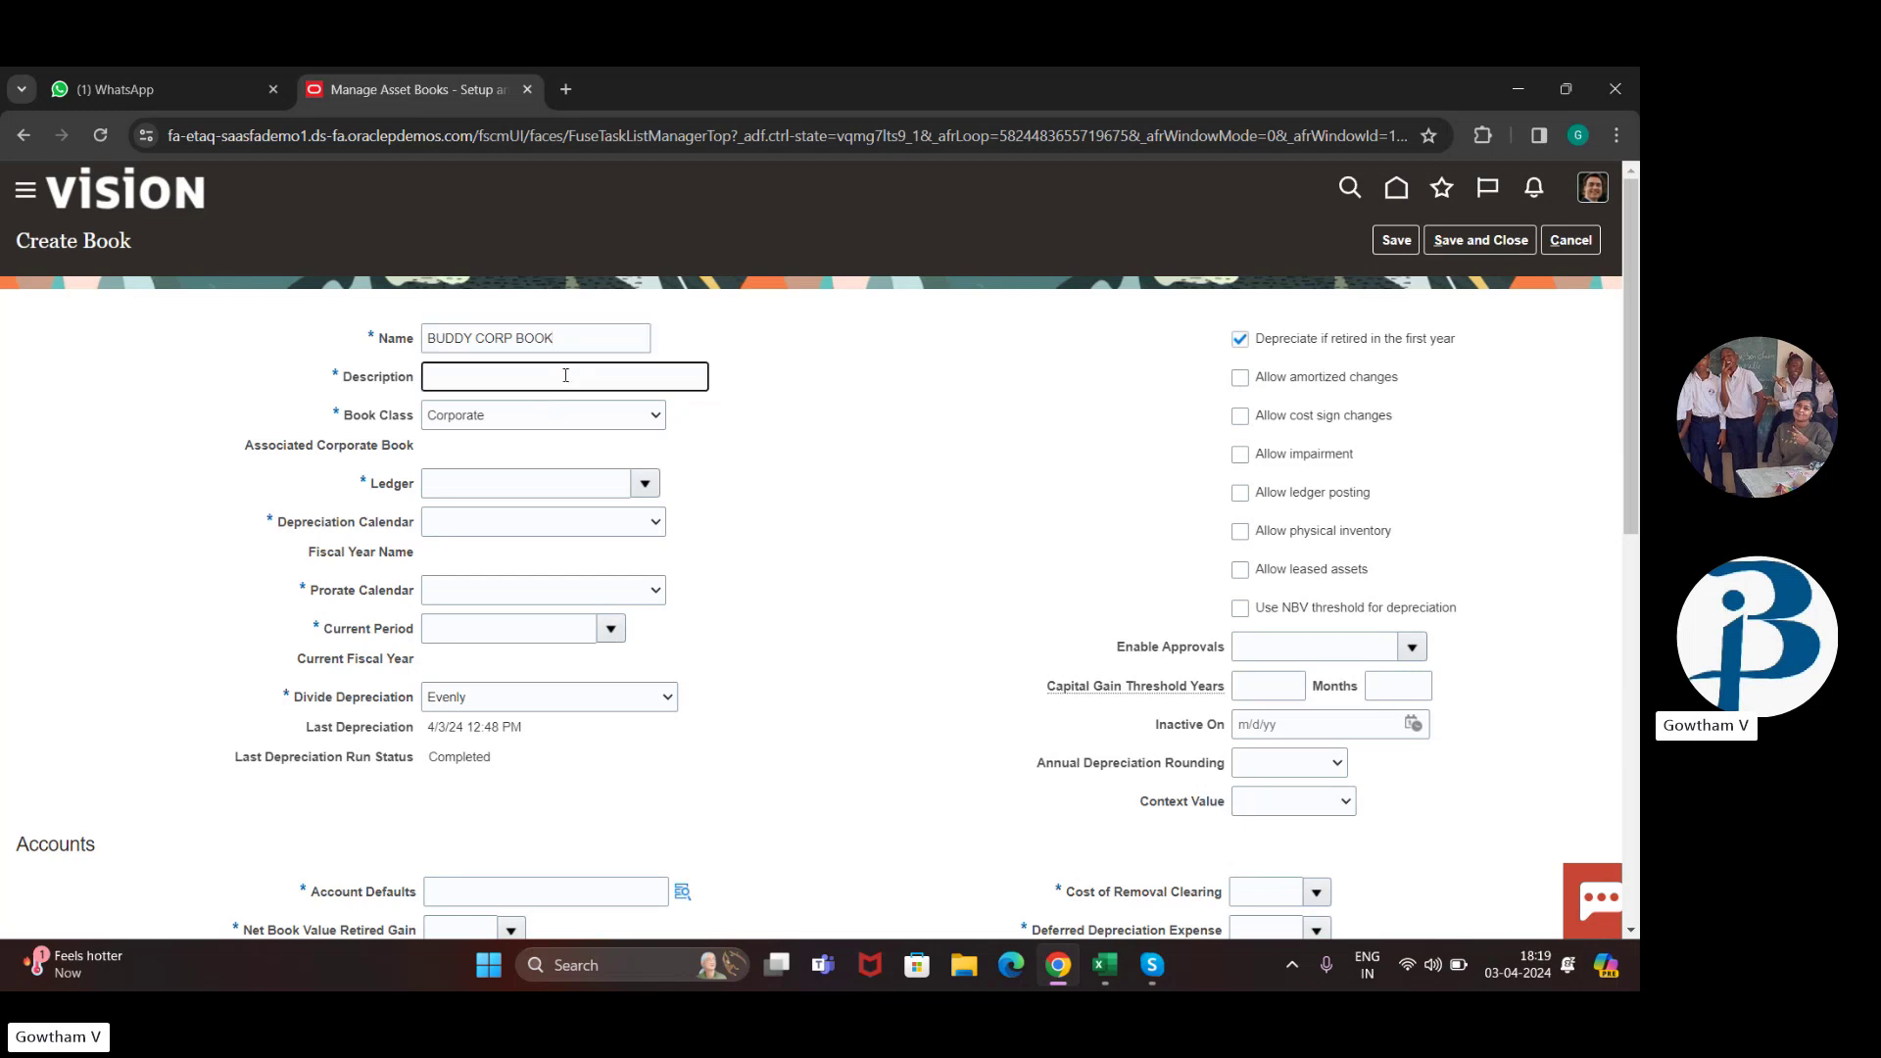
{"action": "type", "text": "Buddy Corp Book"}
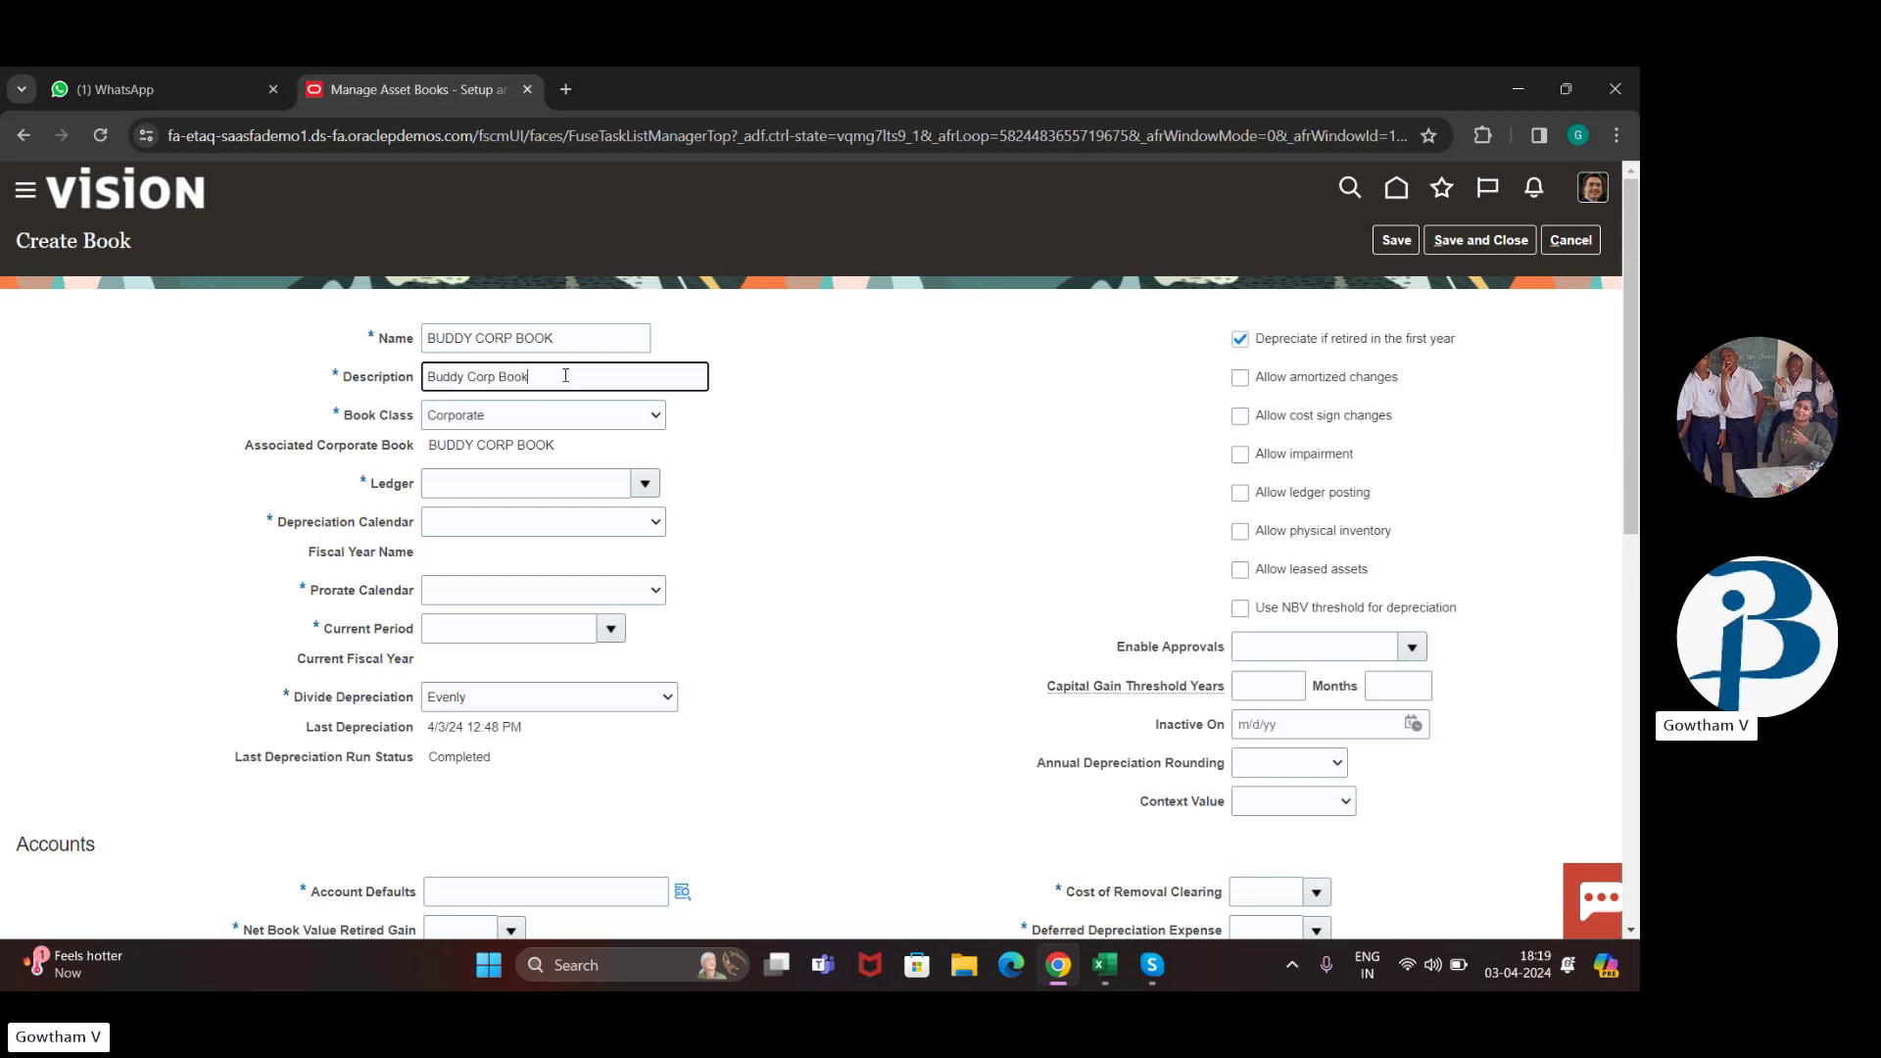
Step: Review the book class options, keep Corporate, and assign US Primary Ledger as the book's ledger
{"action": "left_click", "coordinate": [655, 419]}
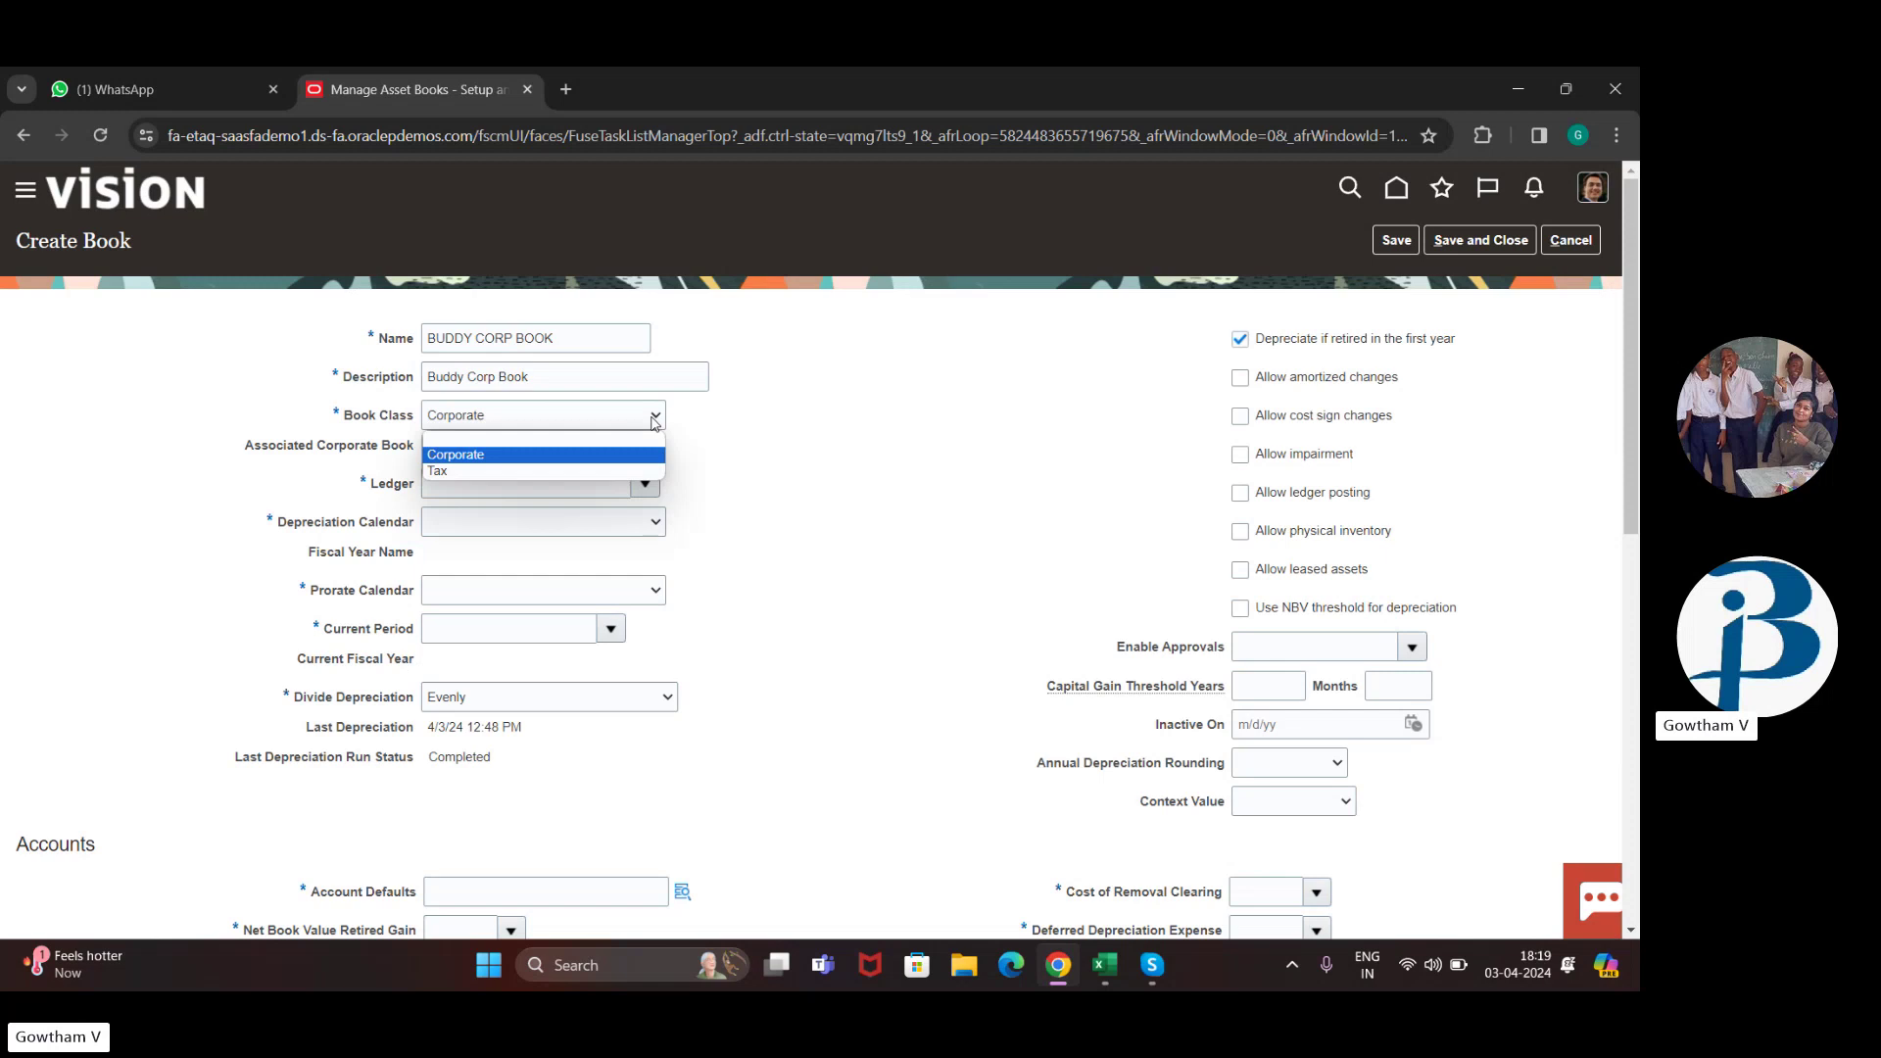
{"action": "left_click", "coordinate": [654, 419]}
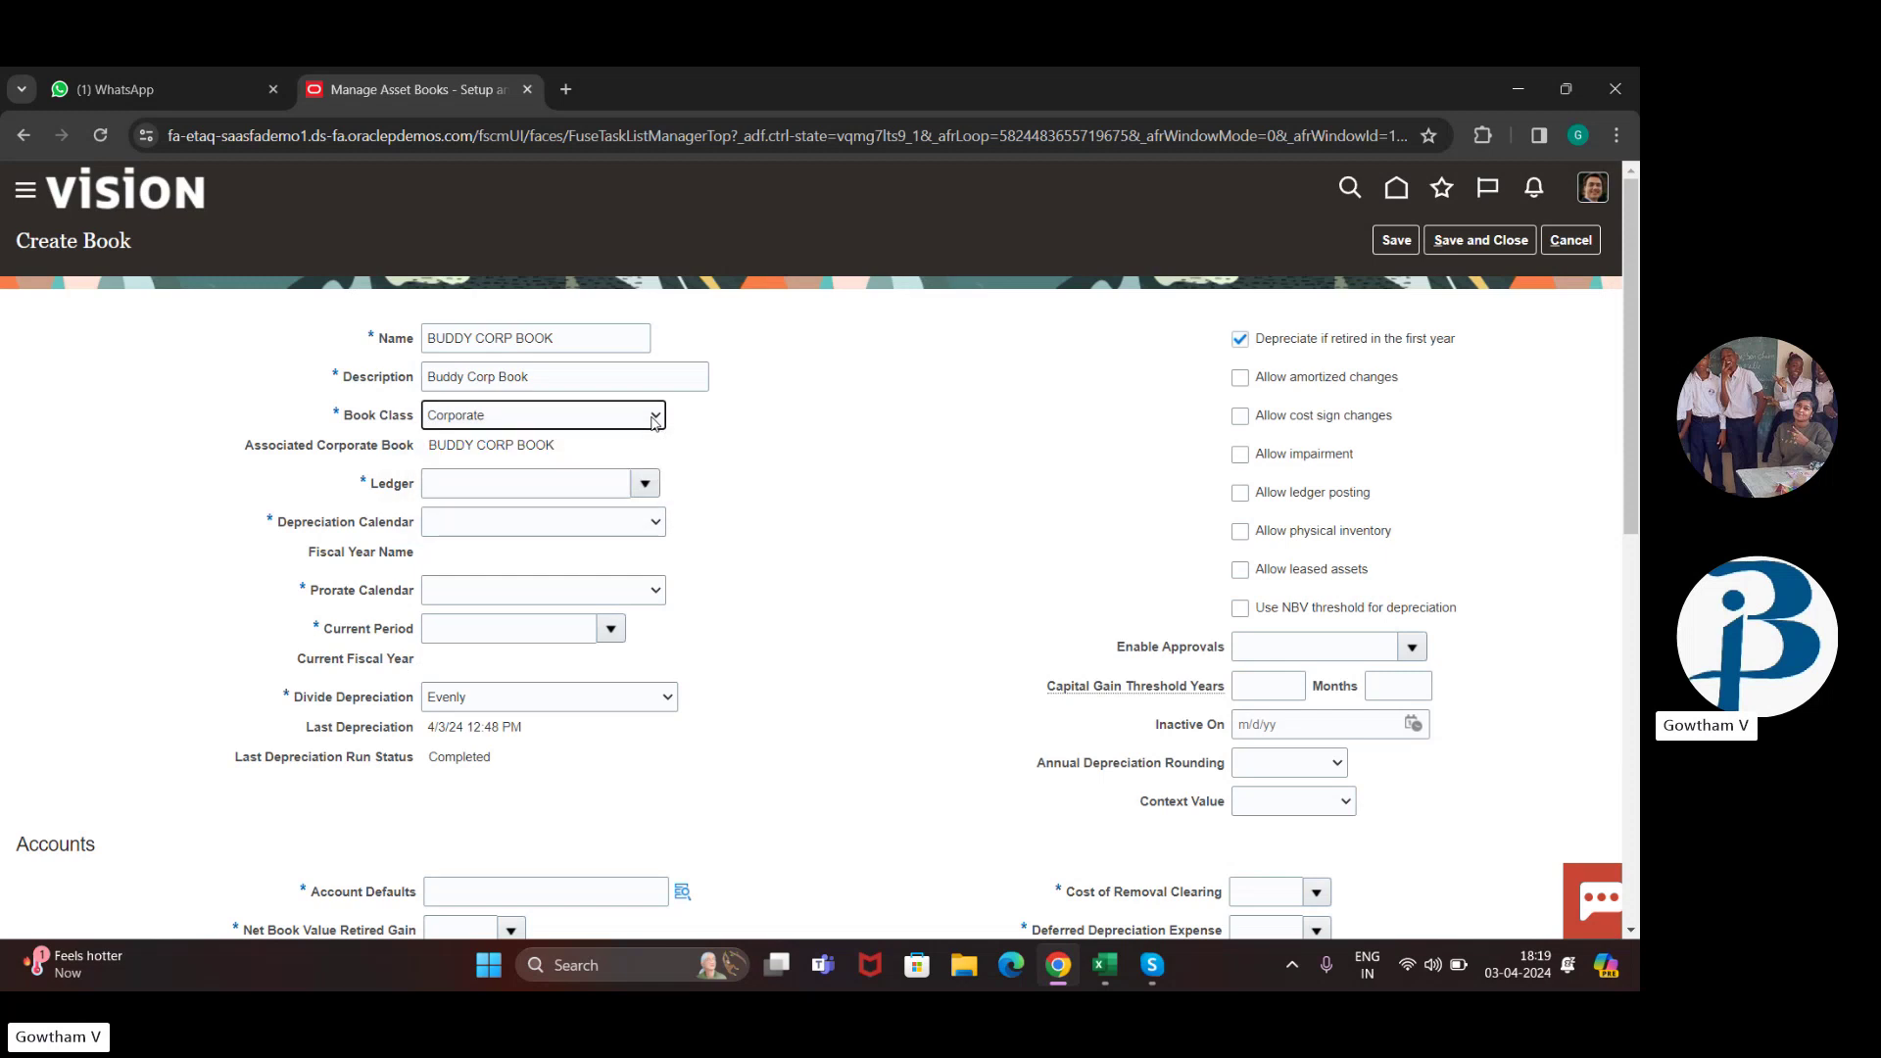
{"action": "left_click", "coordinate": [654, 419]}
{"action": "left_click", "coordinate": [632, 457]}
{"action": "left_click", "coordinate": [818, 476]}
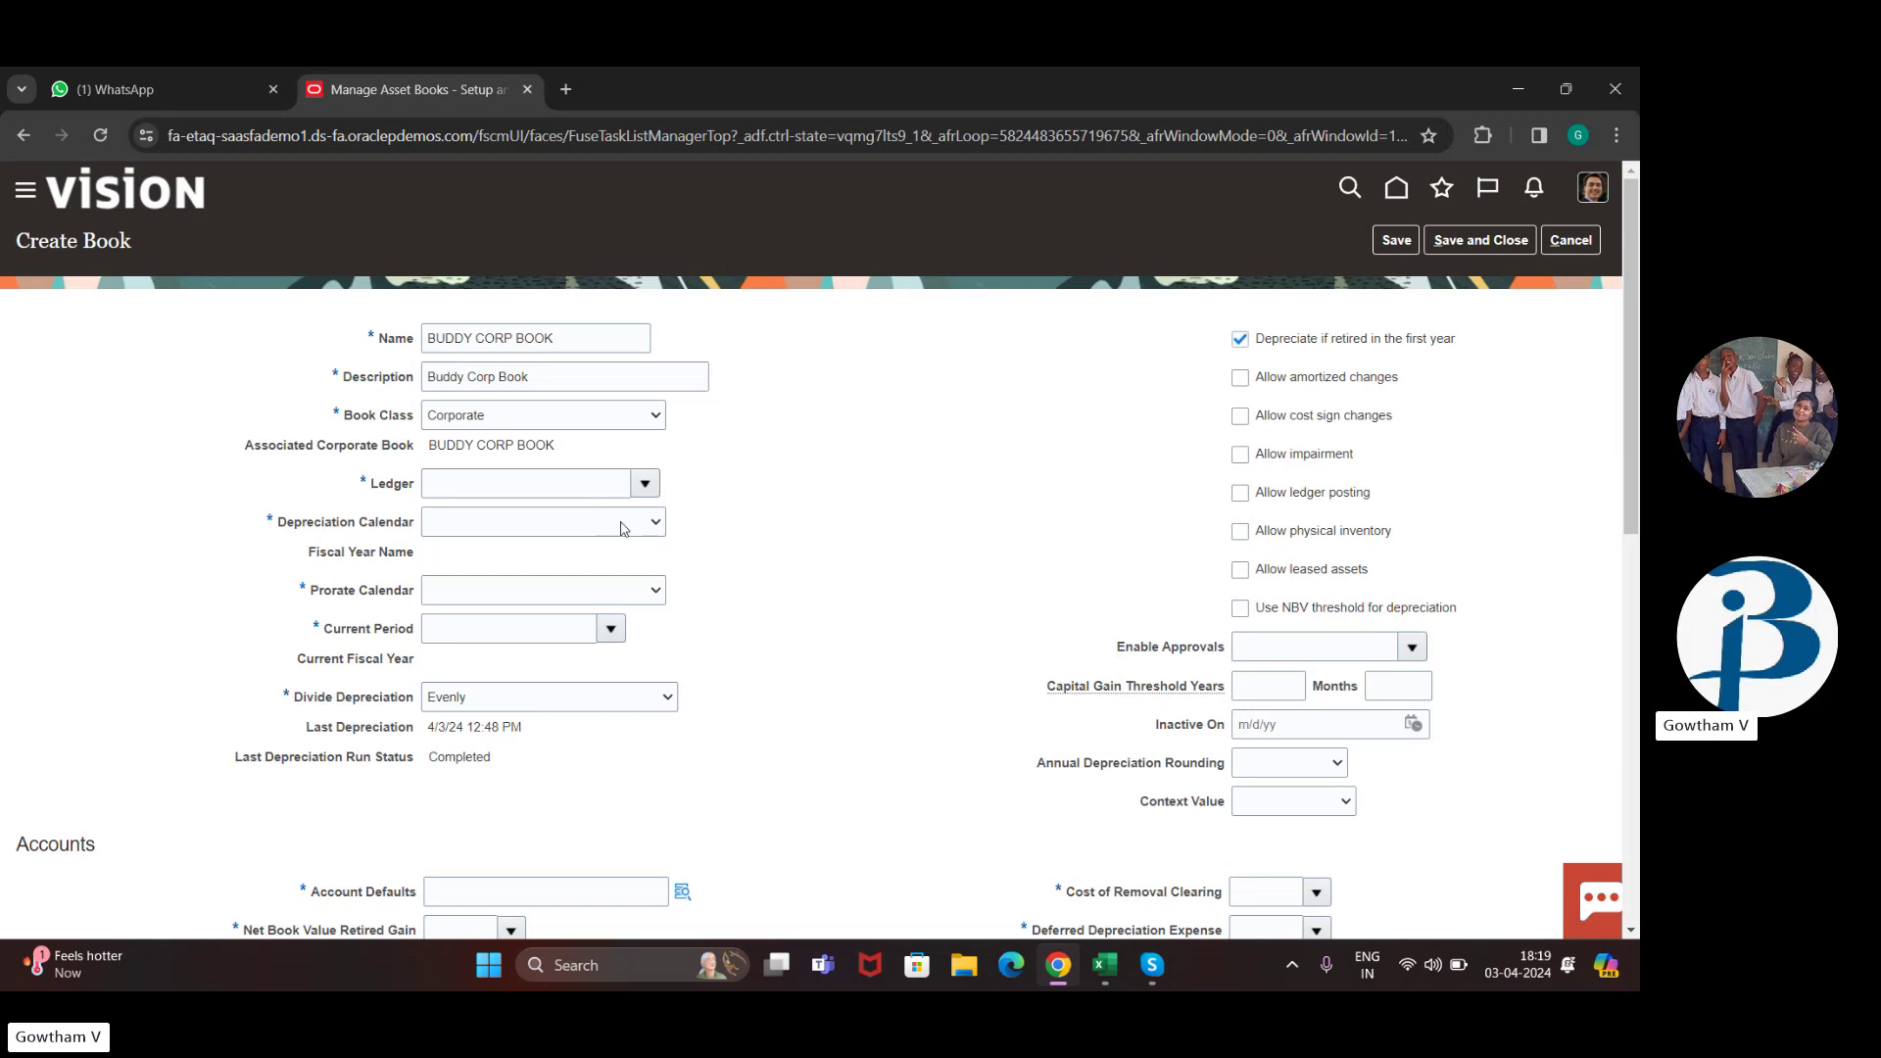
{"action": "left_click", "coordinate": [644, 485]}
{"action": "left_click", "coordinate": [490, 484]}
{"action": "type", "text": "US Primary Ledger"}
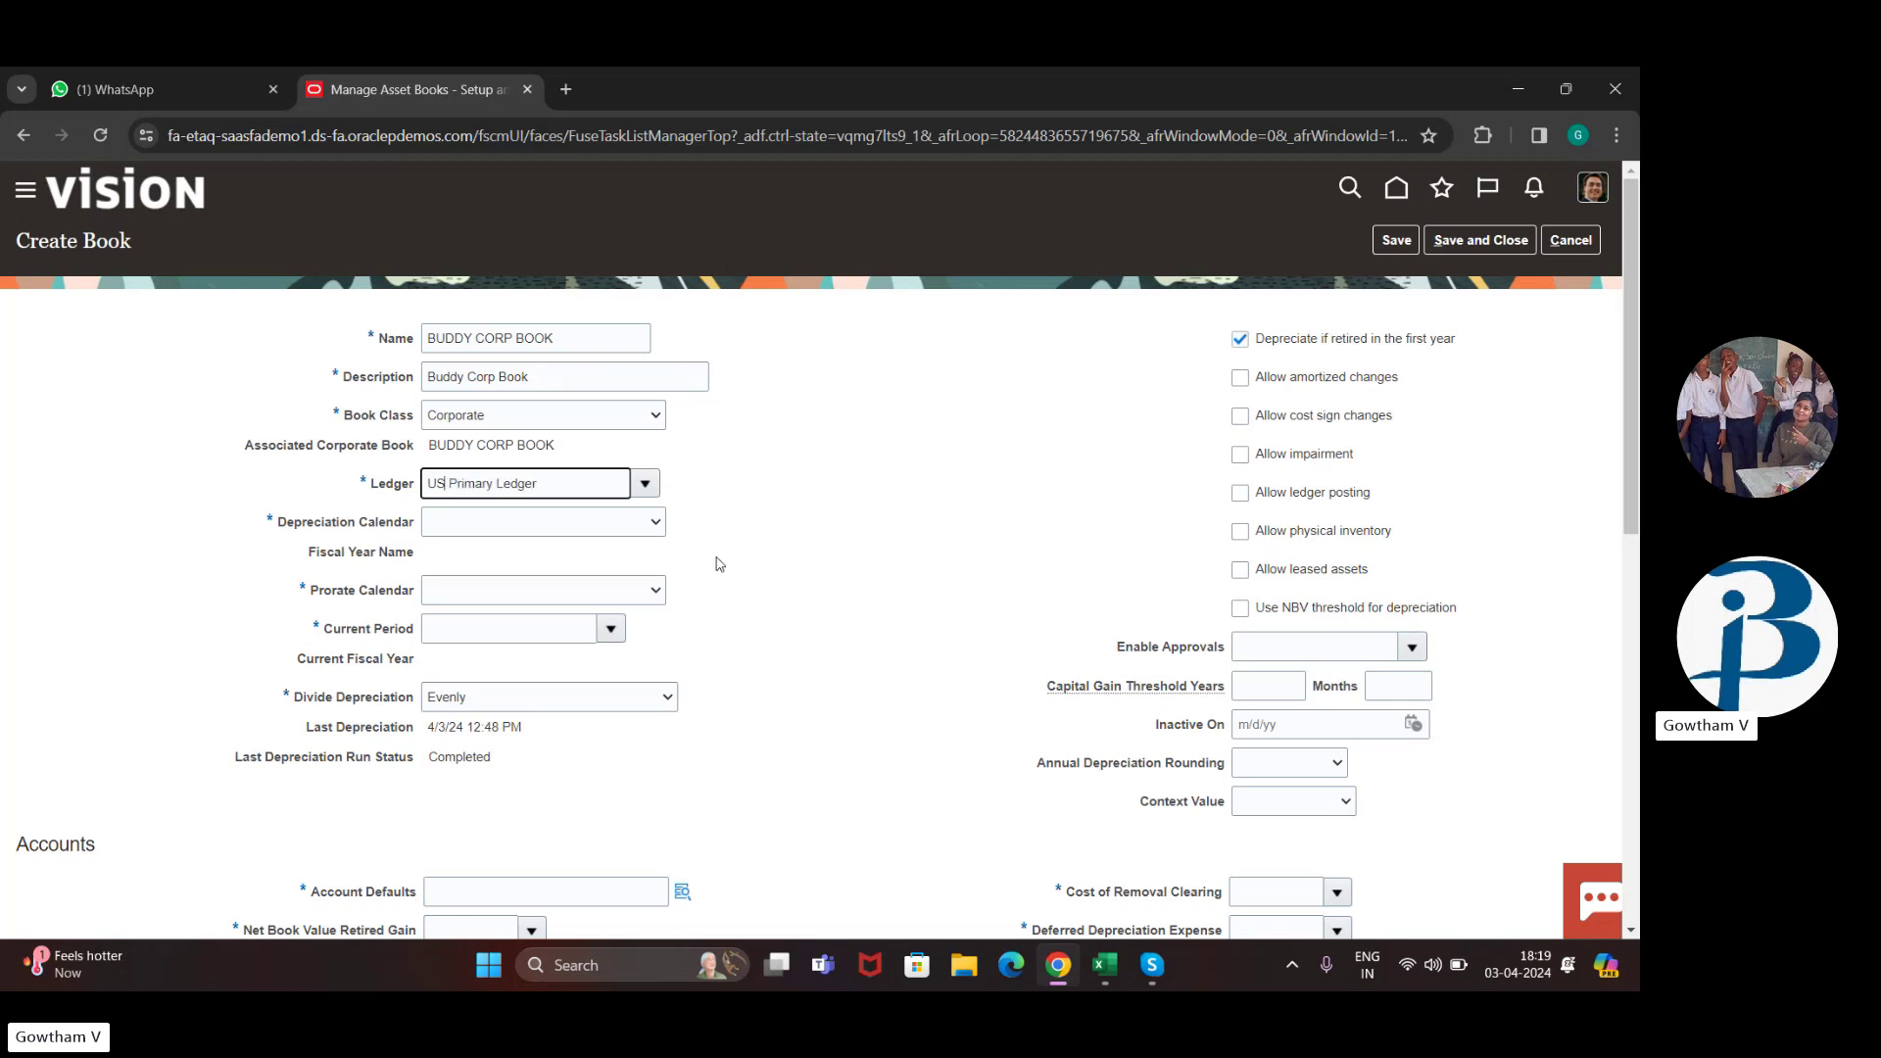
{"action": "left_click", "coordinate": [755, 559]}
Step: Try byddy calander as the depreciation calendar and search for a current period with 04- and 04
{"action": "left_click", "coordinate": [658, 529]}
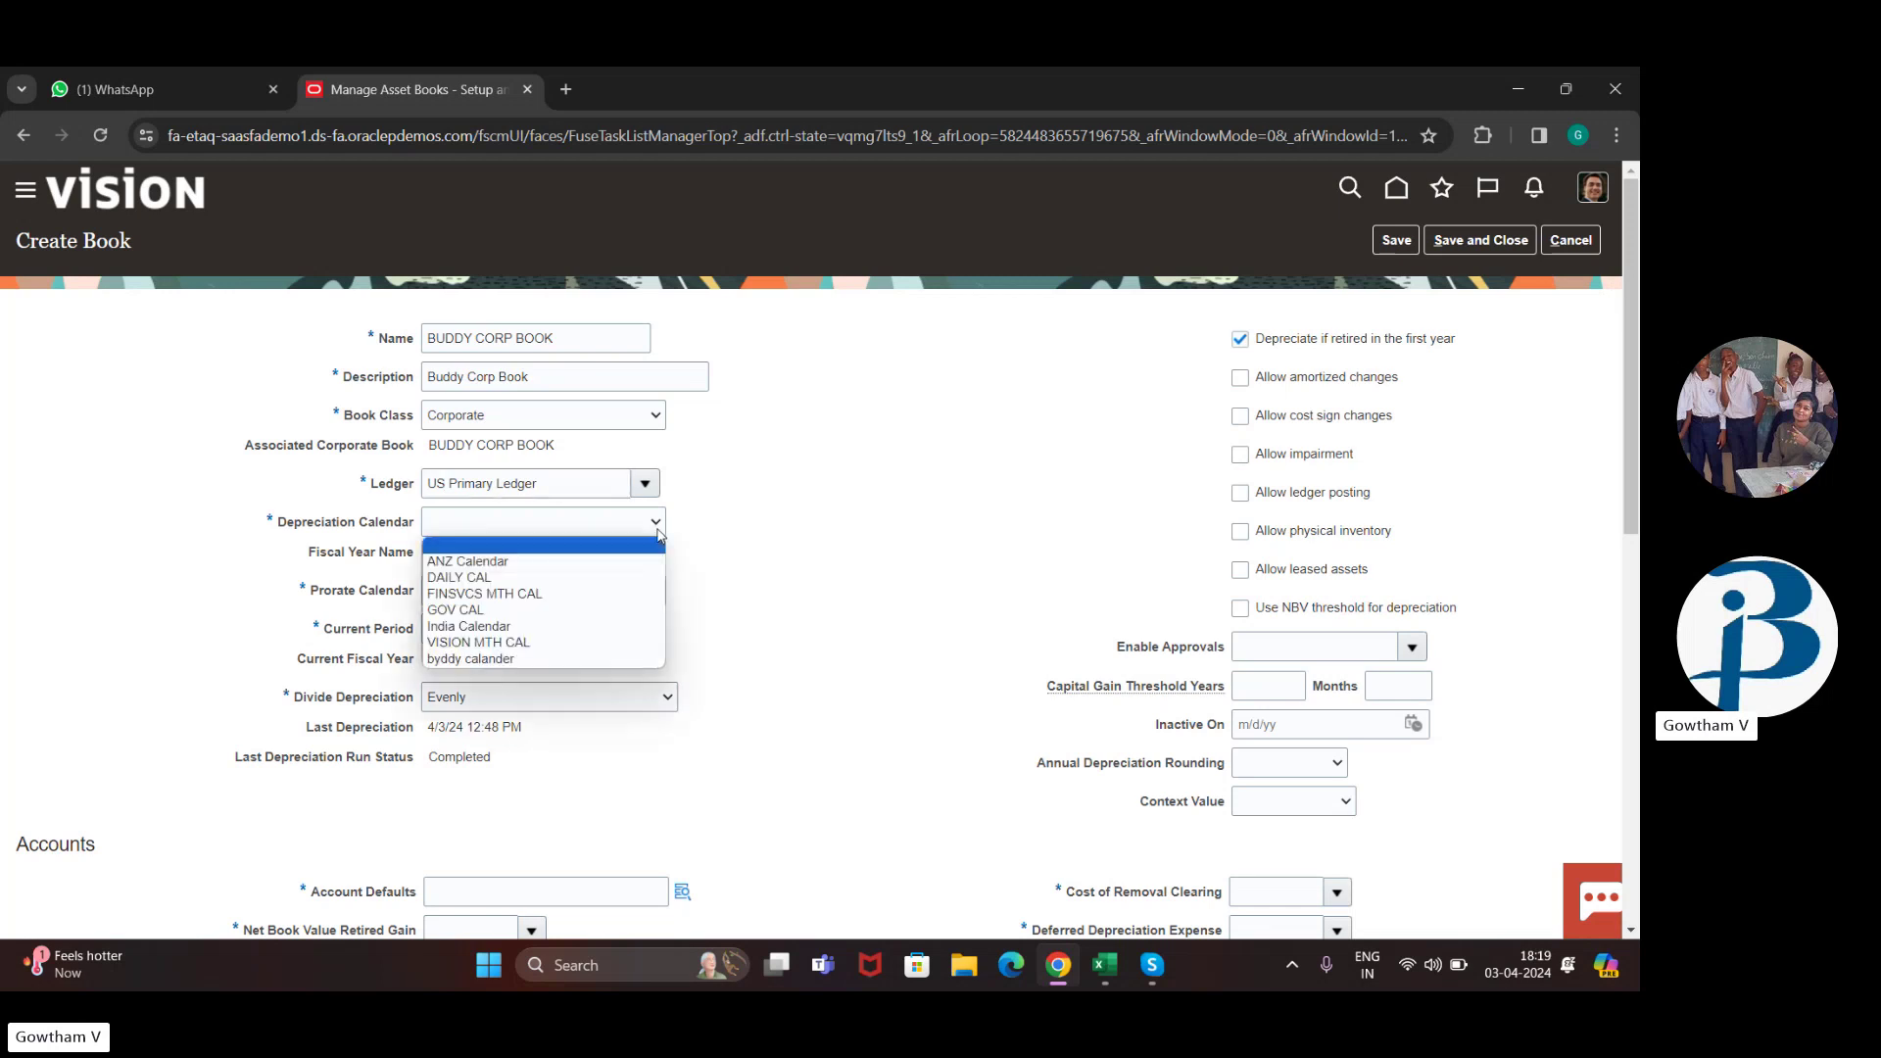
{"action": "left_click", "coordinate": [578, 658]}
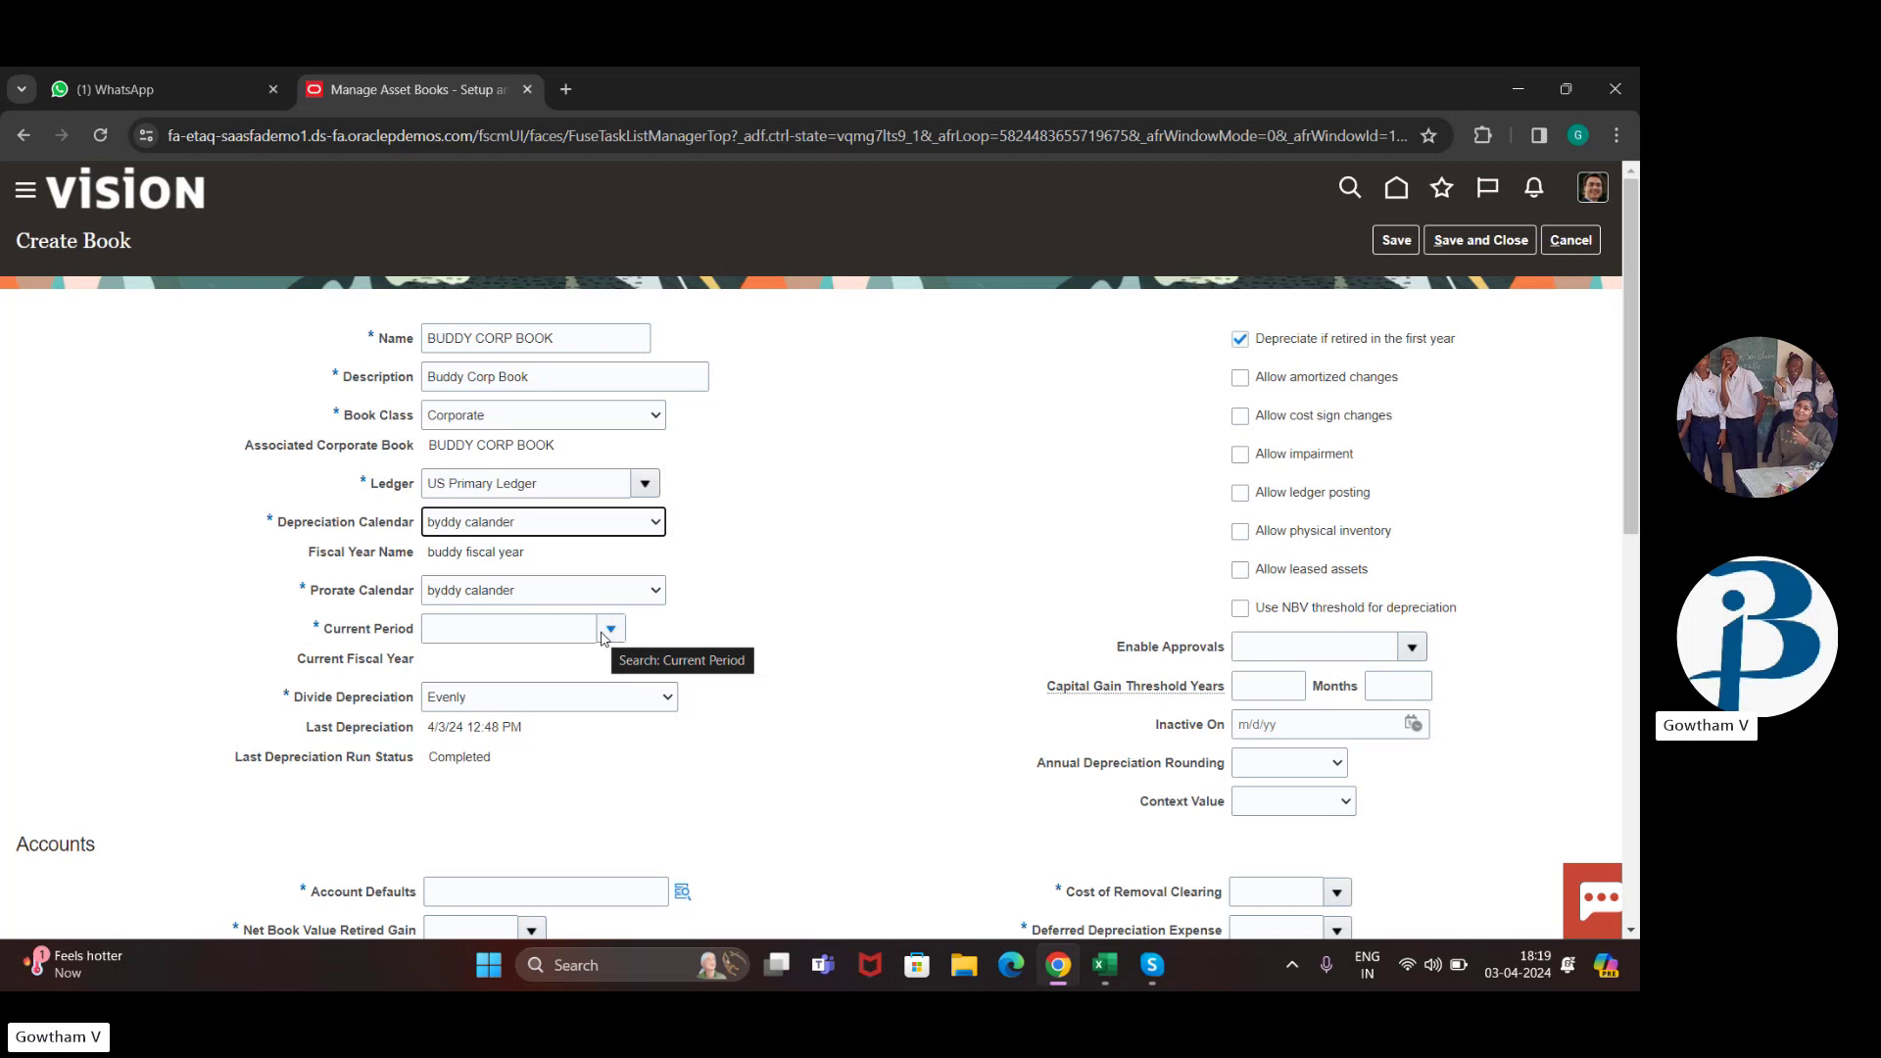
{"action": "left_click", "coordinate": [607, 632]}
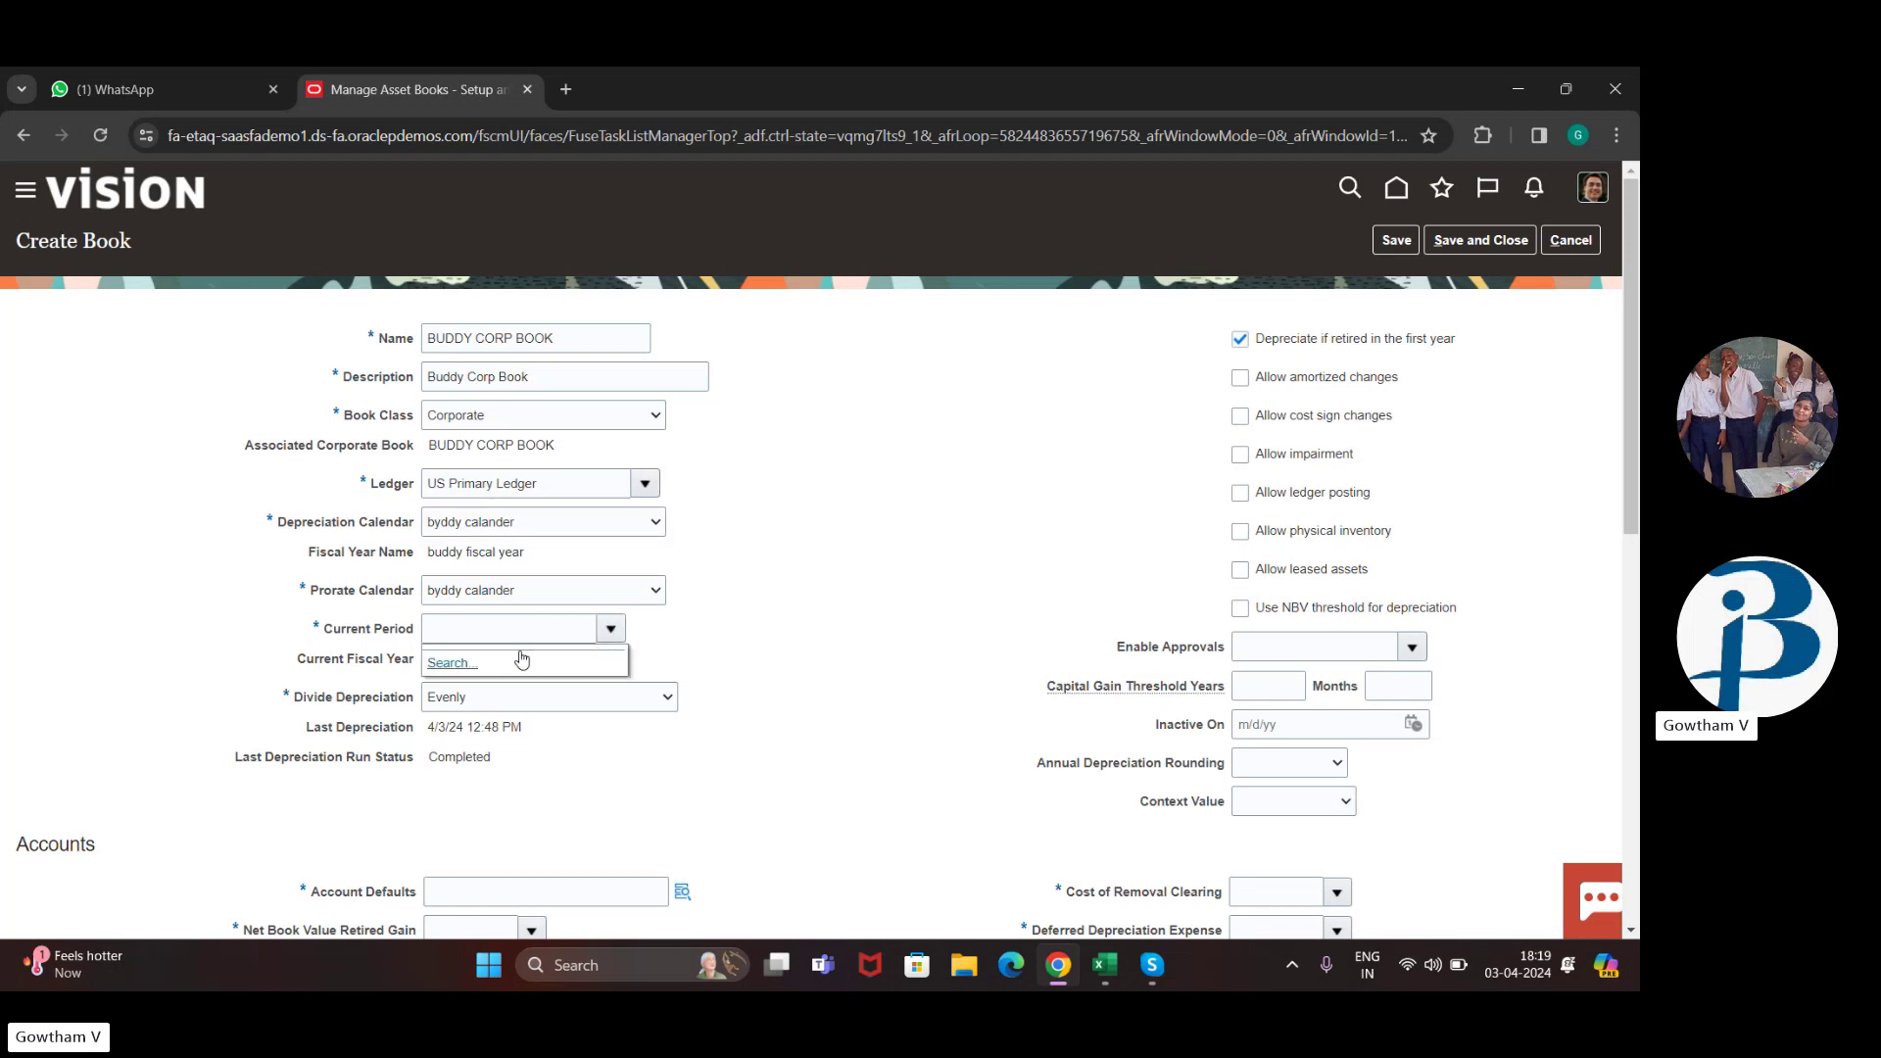
{"action": "left_click", "coordinate": [438, 663]}
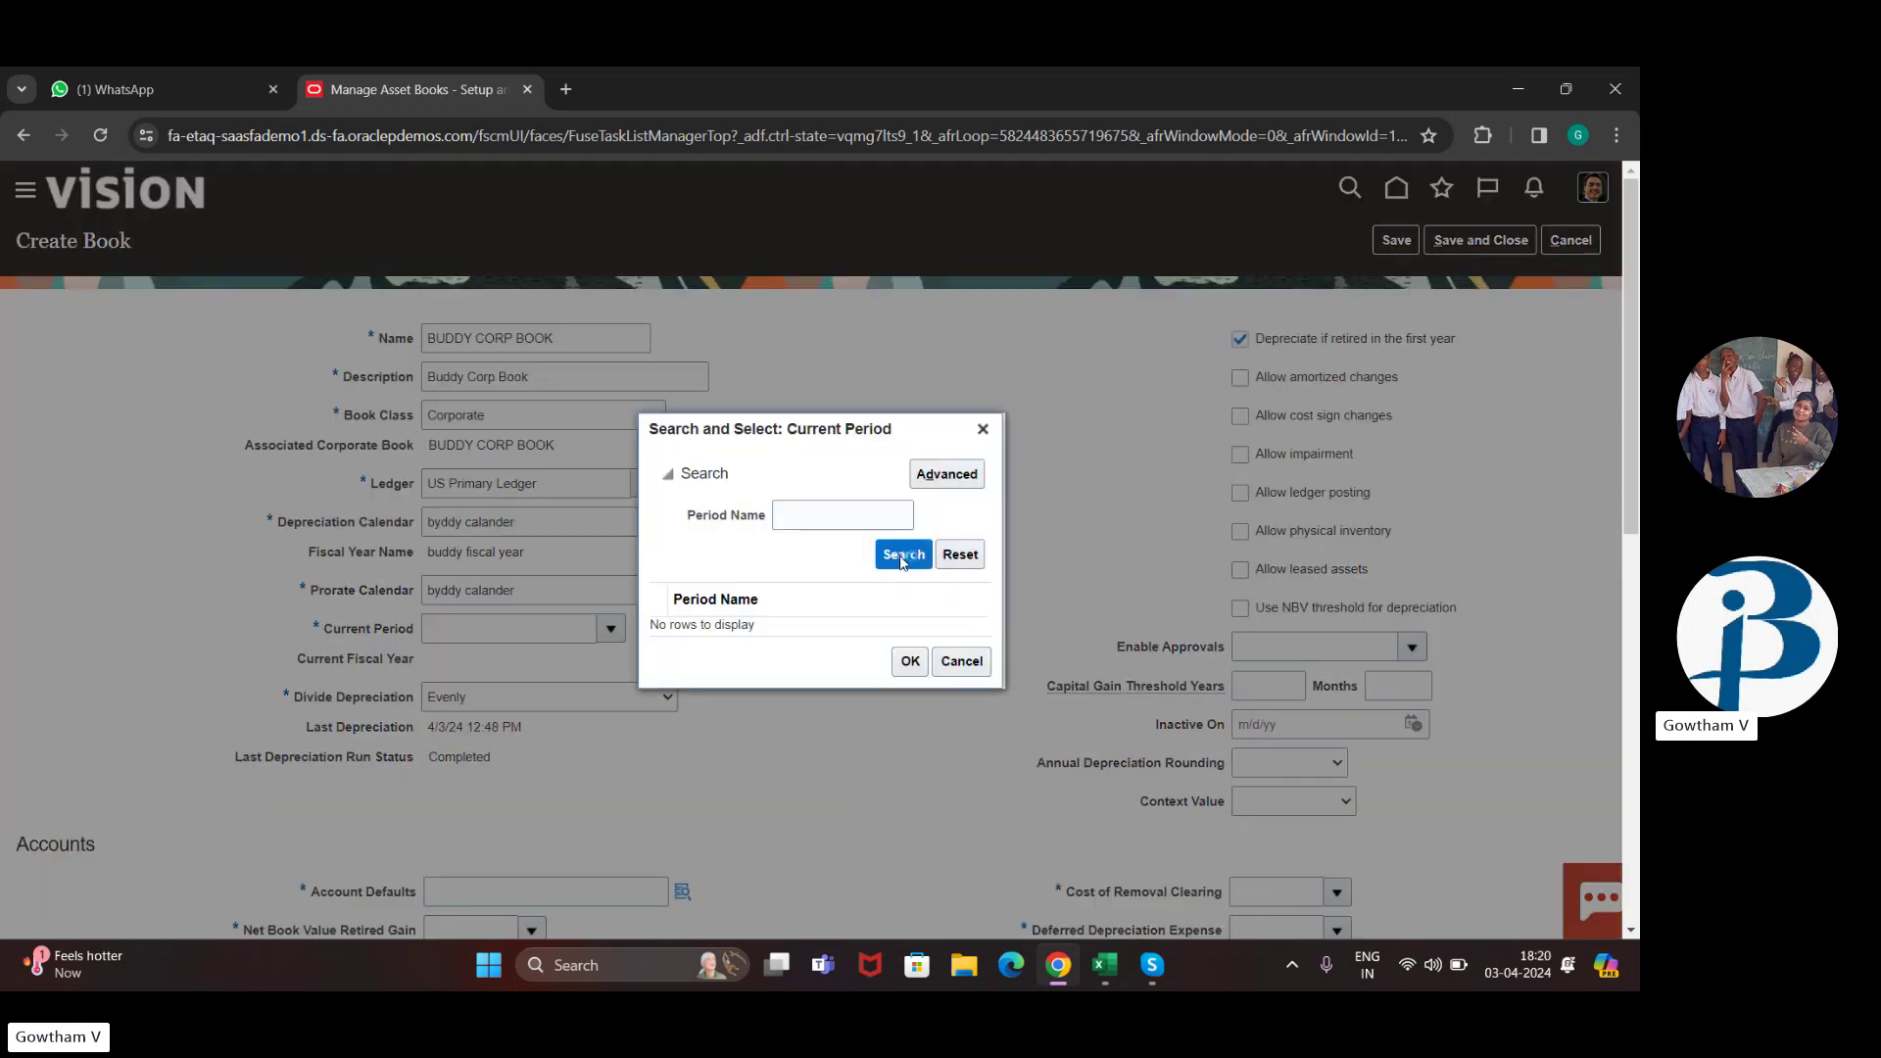
{"action": "left_click", "coordinate": [839, 513]}
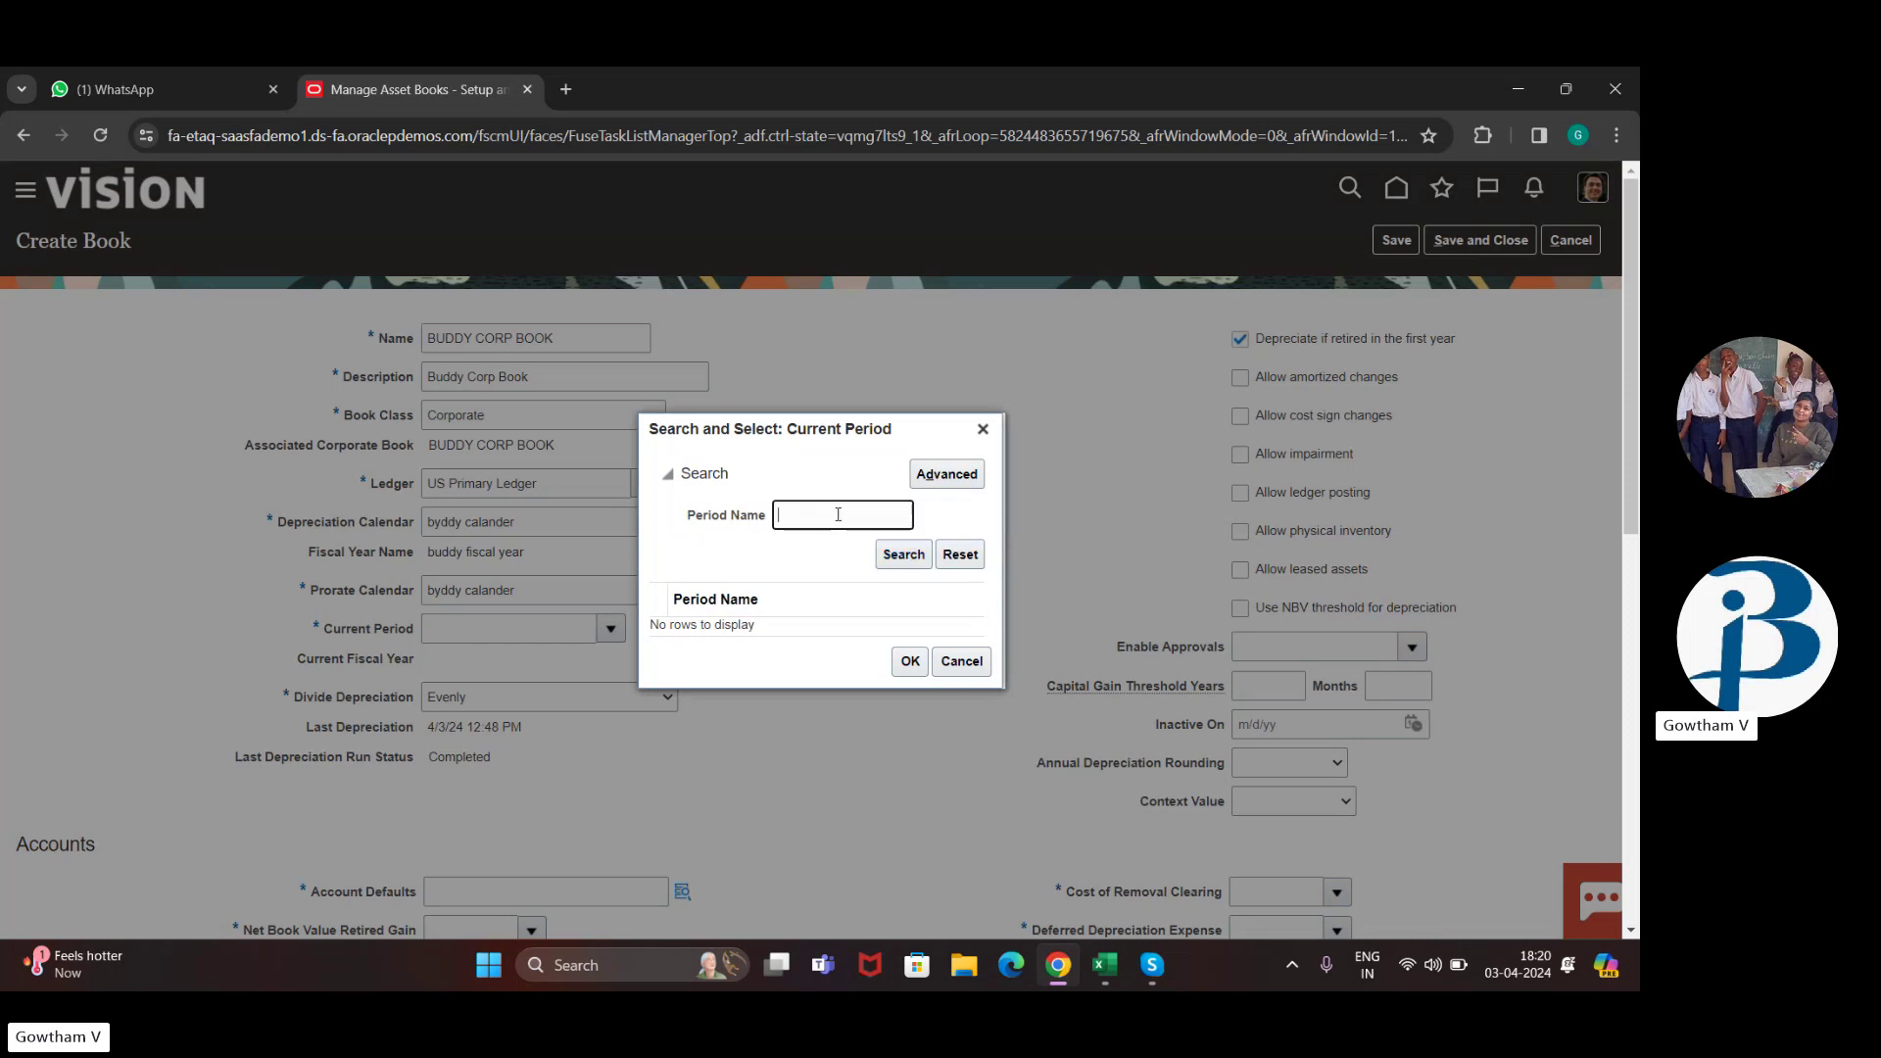
{"action": "type", "text": "04-"}
{"action": "left_click", "coordinate": [889, 556]}
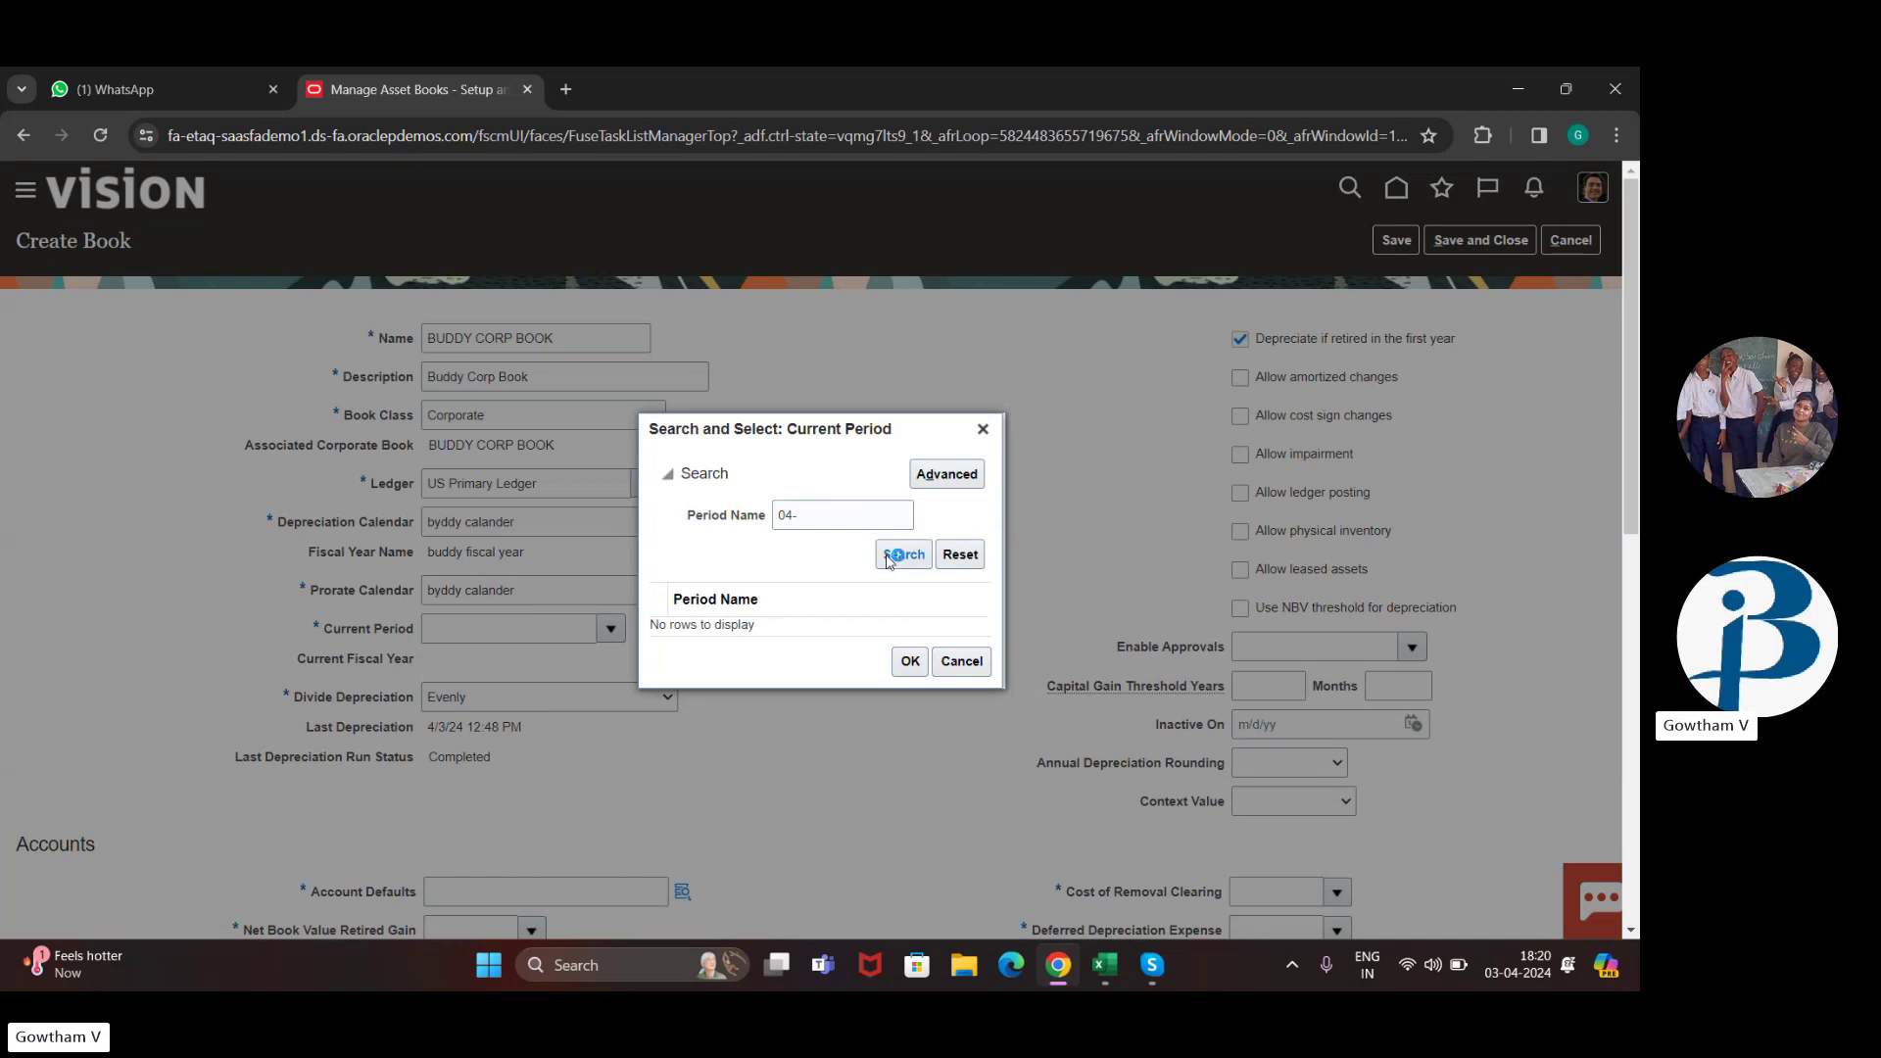
{"action": "left_click", "coordinate": [890, 556]}
{"action": "left_click", "coordinate": [888, 517]}
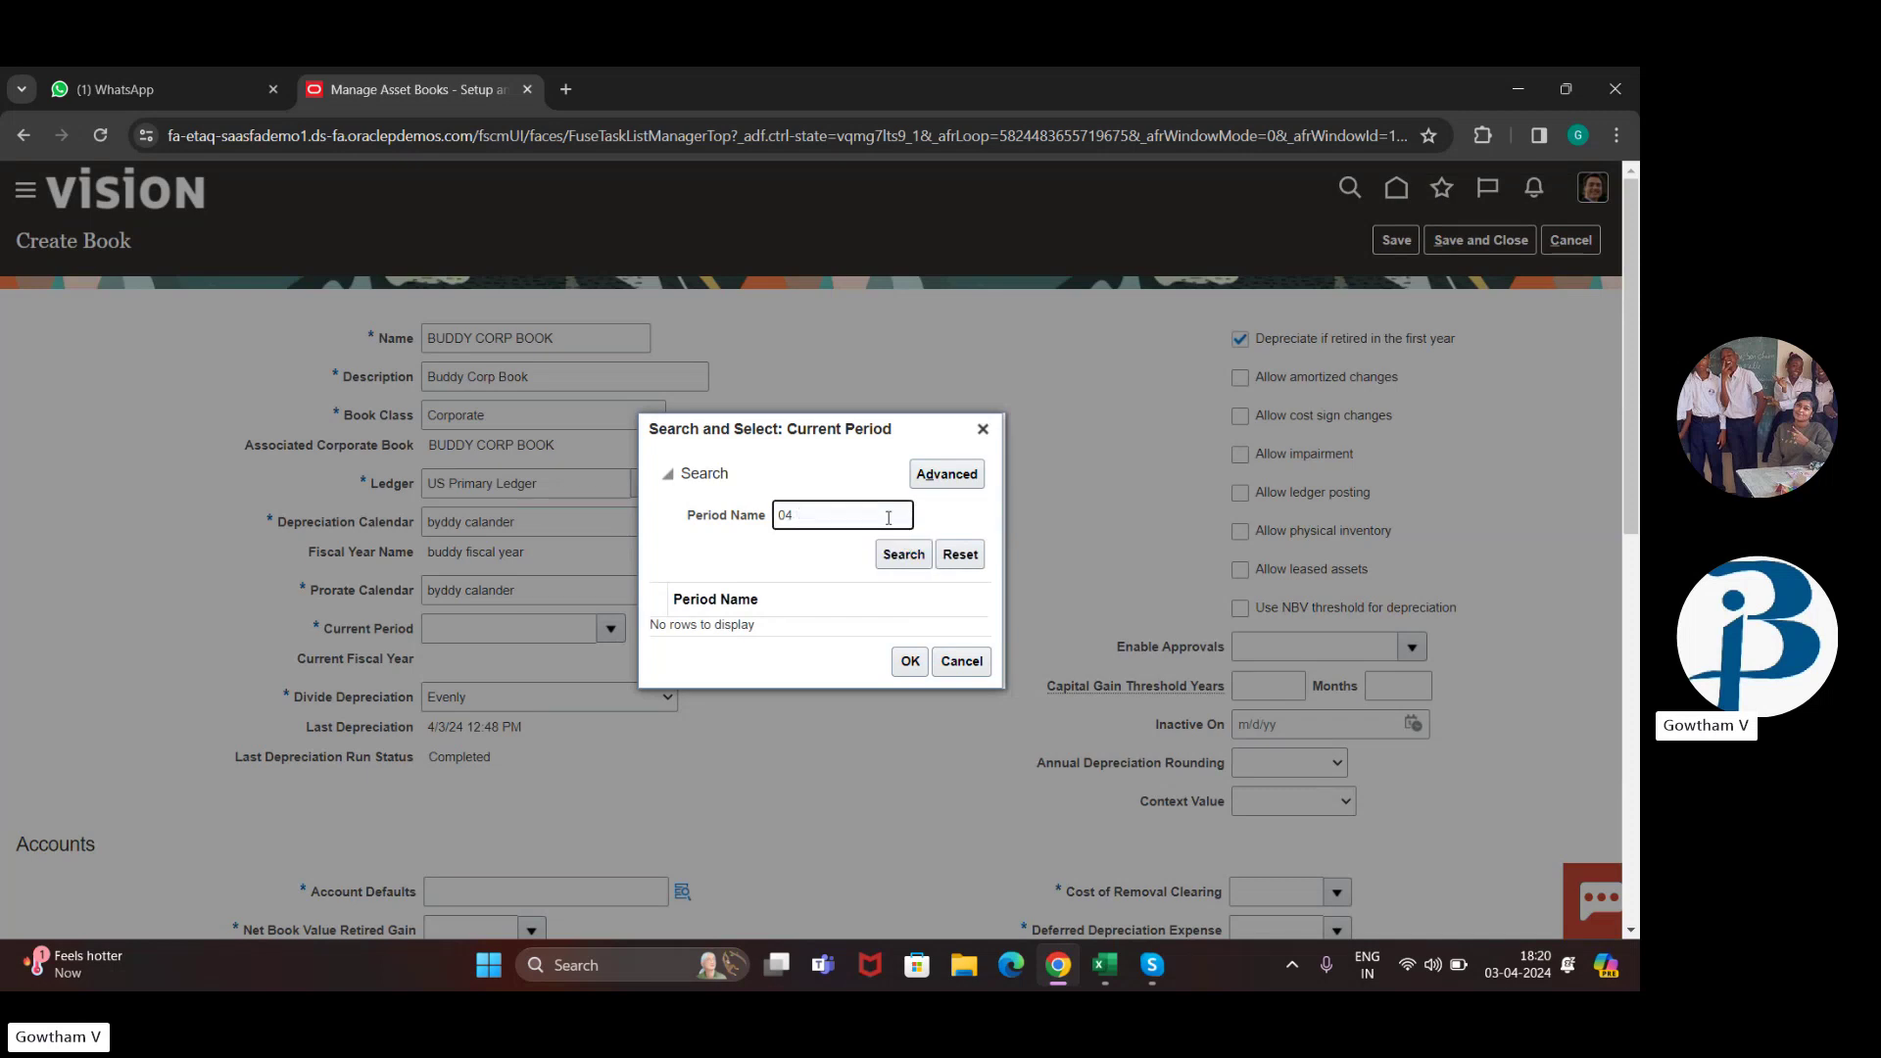
{"action": "left_click", "coordinate": [911, 564]}
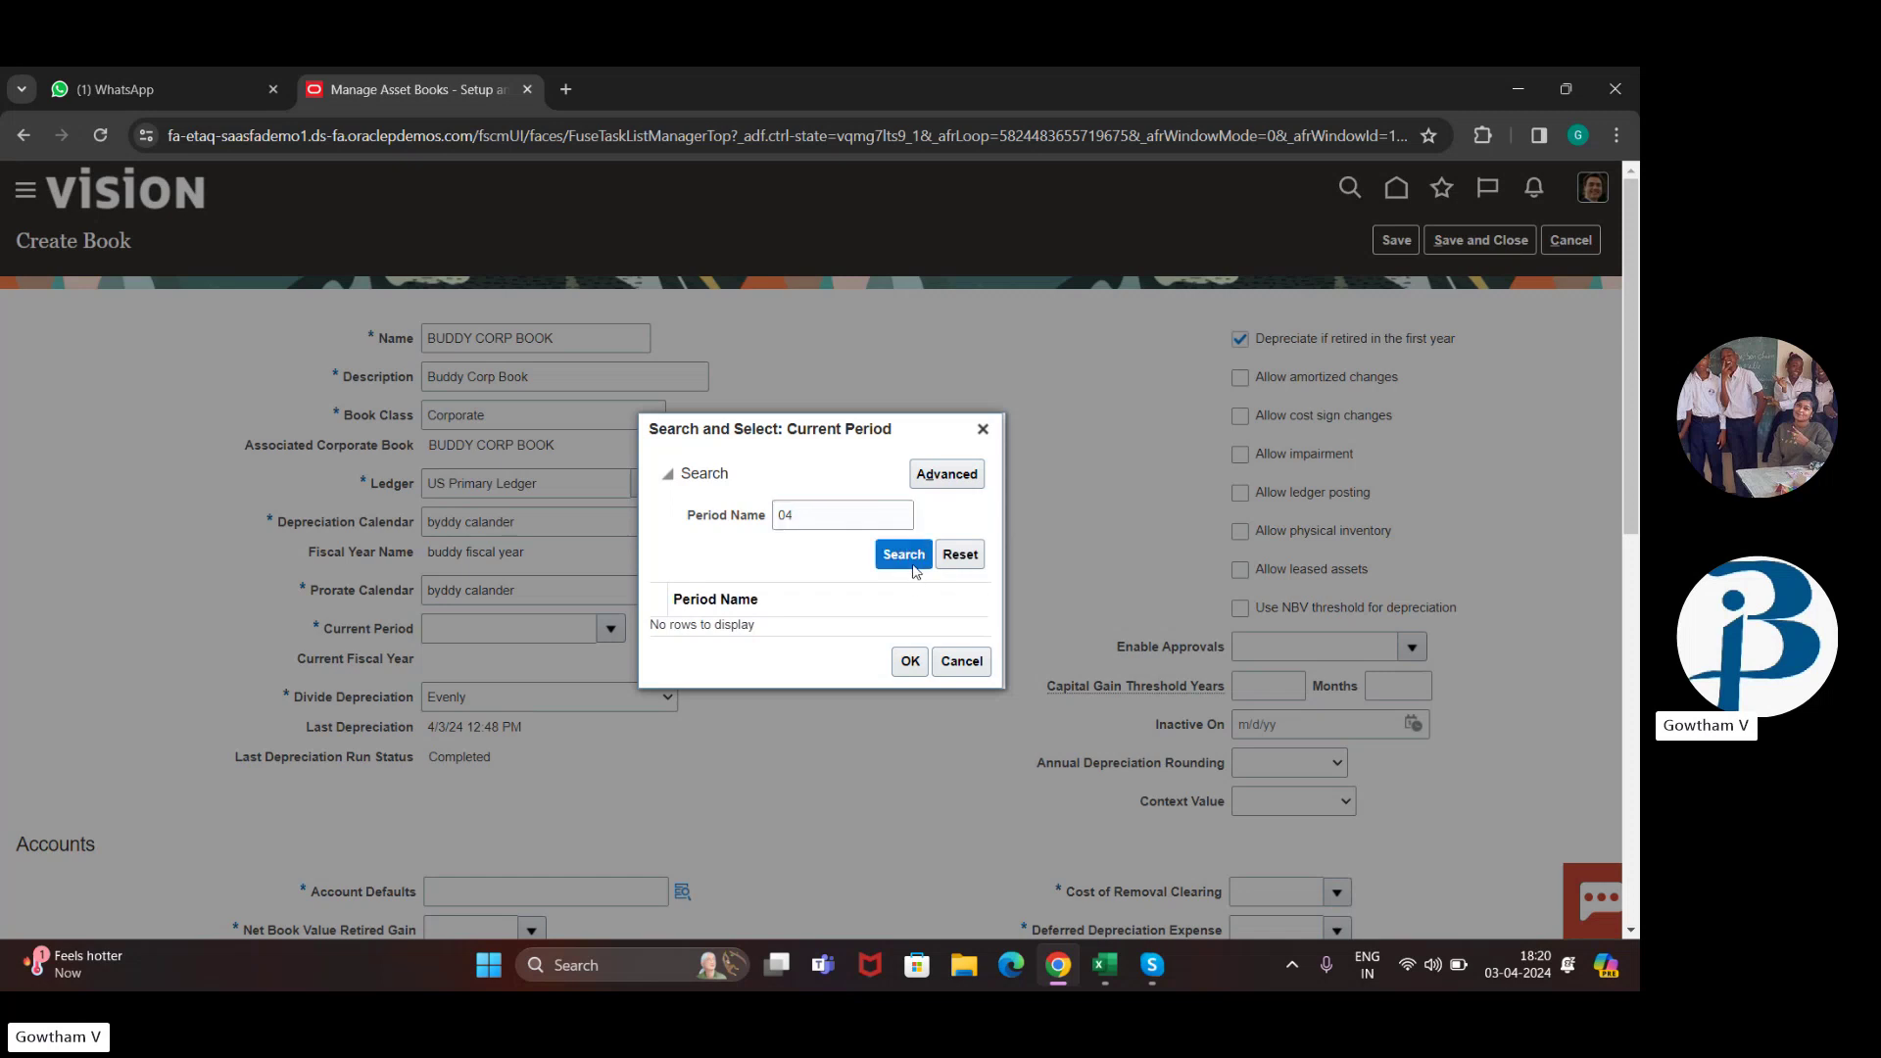
{"action": "left_click", "coordinate": [980, 431]}
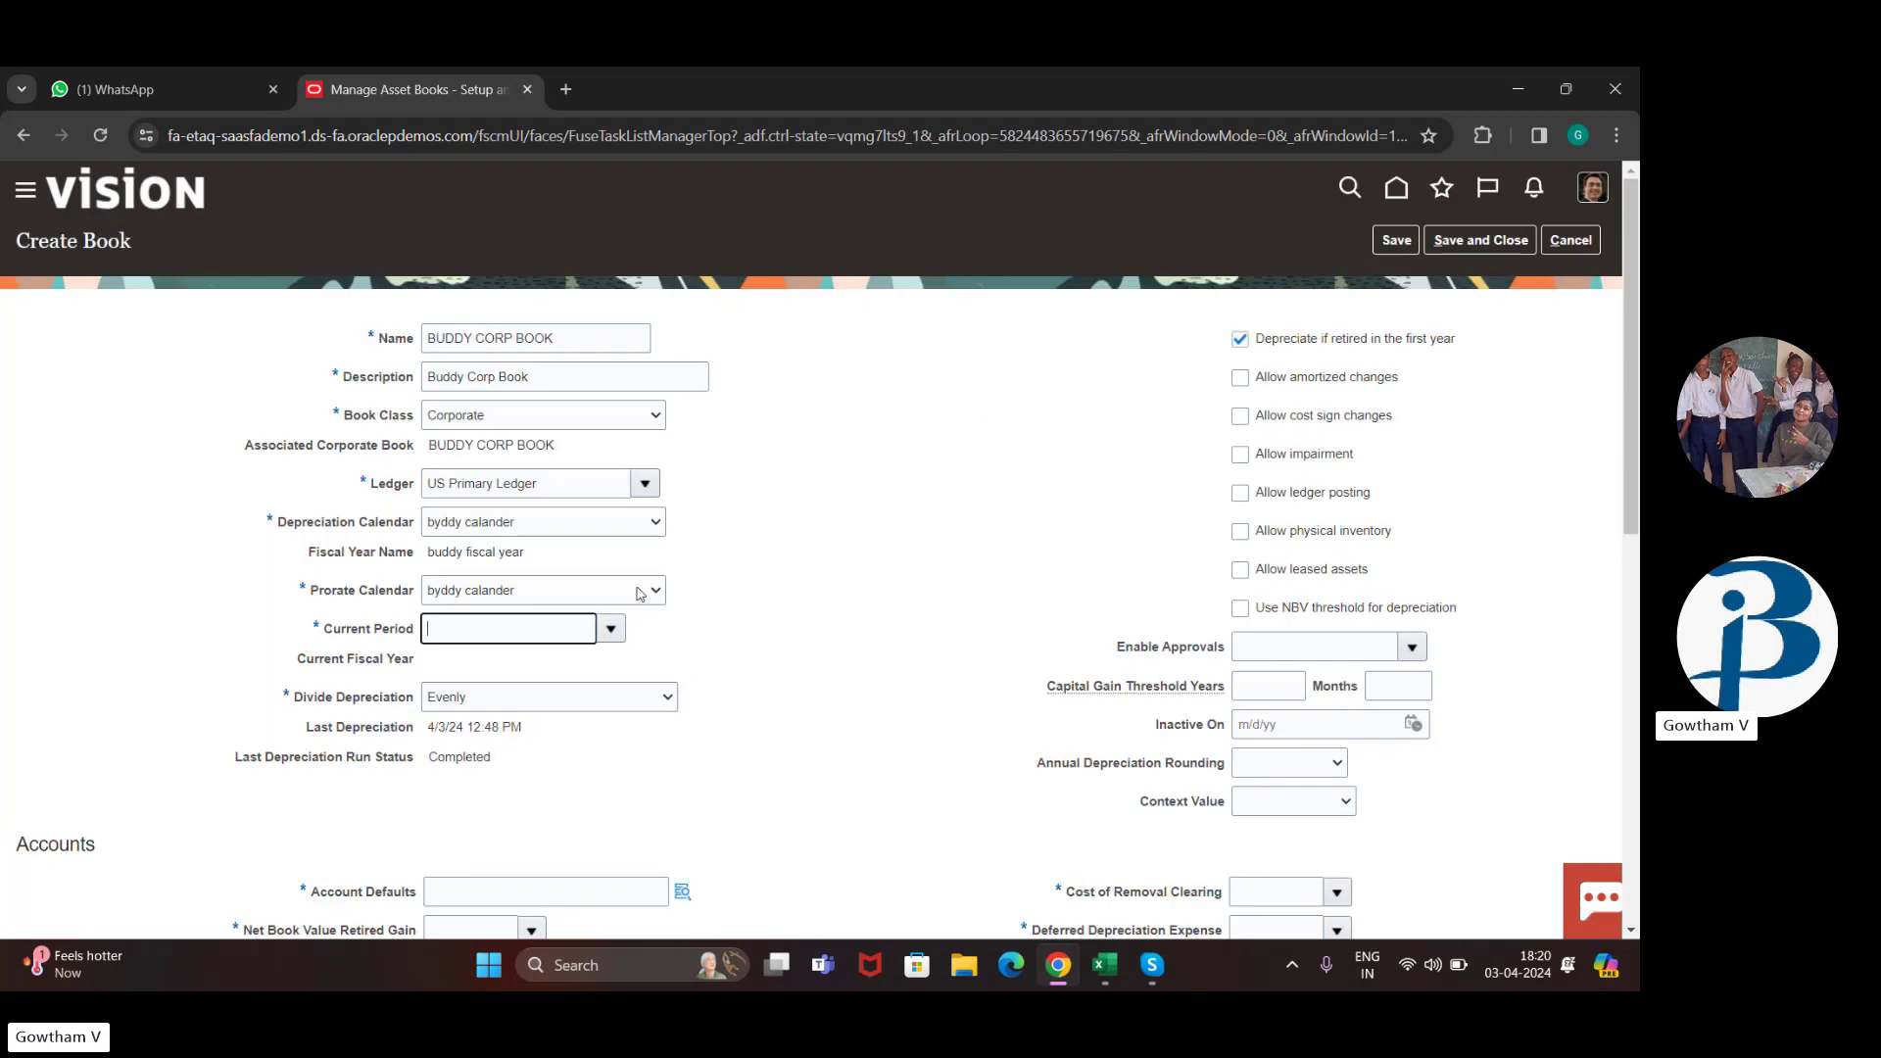
{"action": "left_click", "coordinate": [602, 592]}
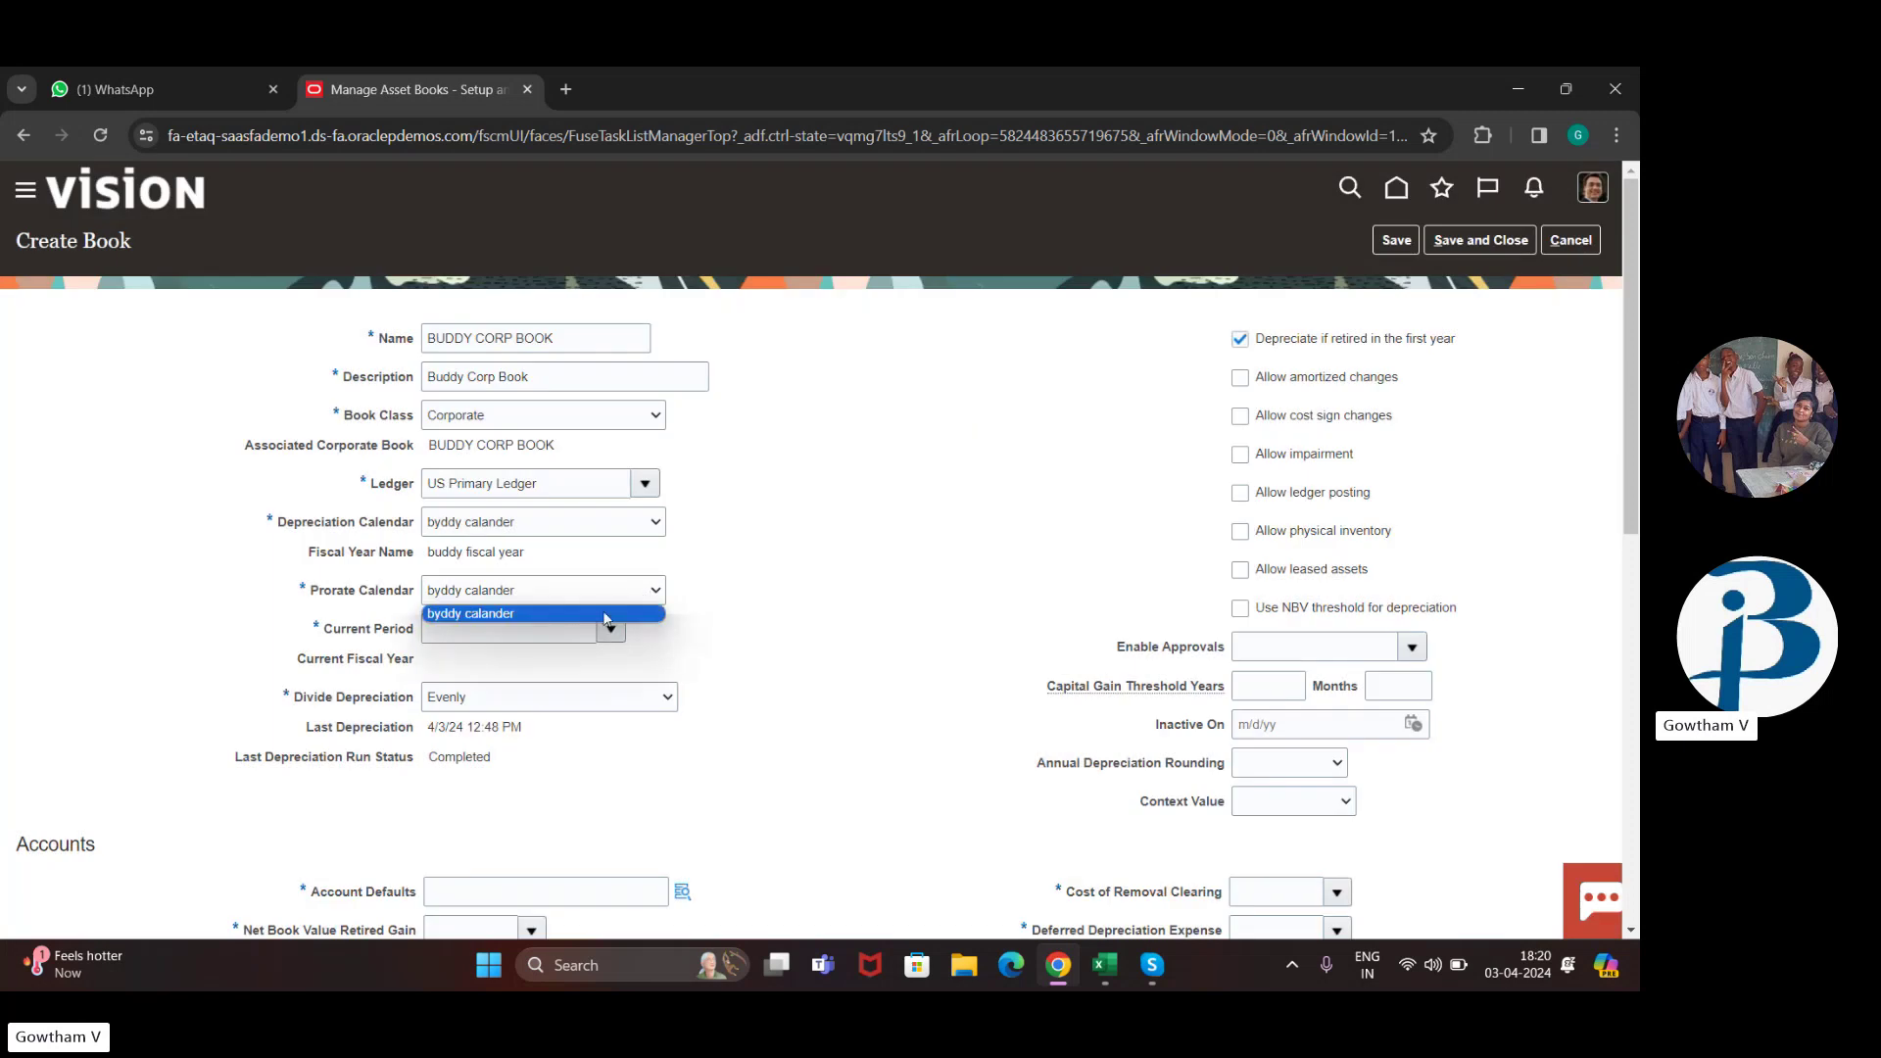
Step: Use ANZ Calendar for depreciation and prorate, set the current period to Apr-24, and keep depreciation divided evenly
{"action": "left_click", "coordinate": [645, 522]}
{"action": "left_click", "coordinate": [565, 546]}
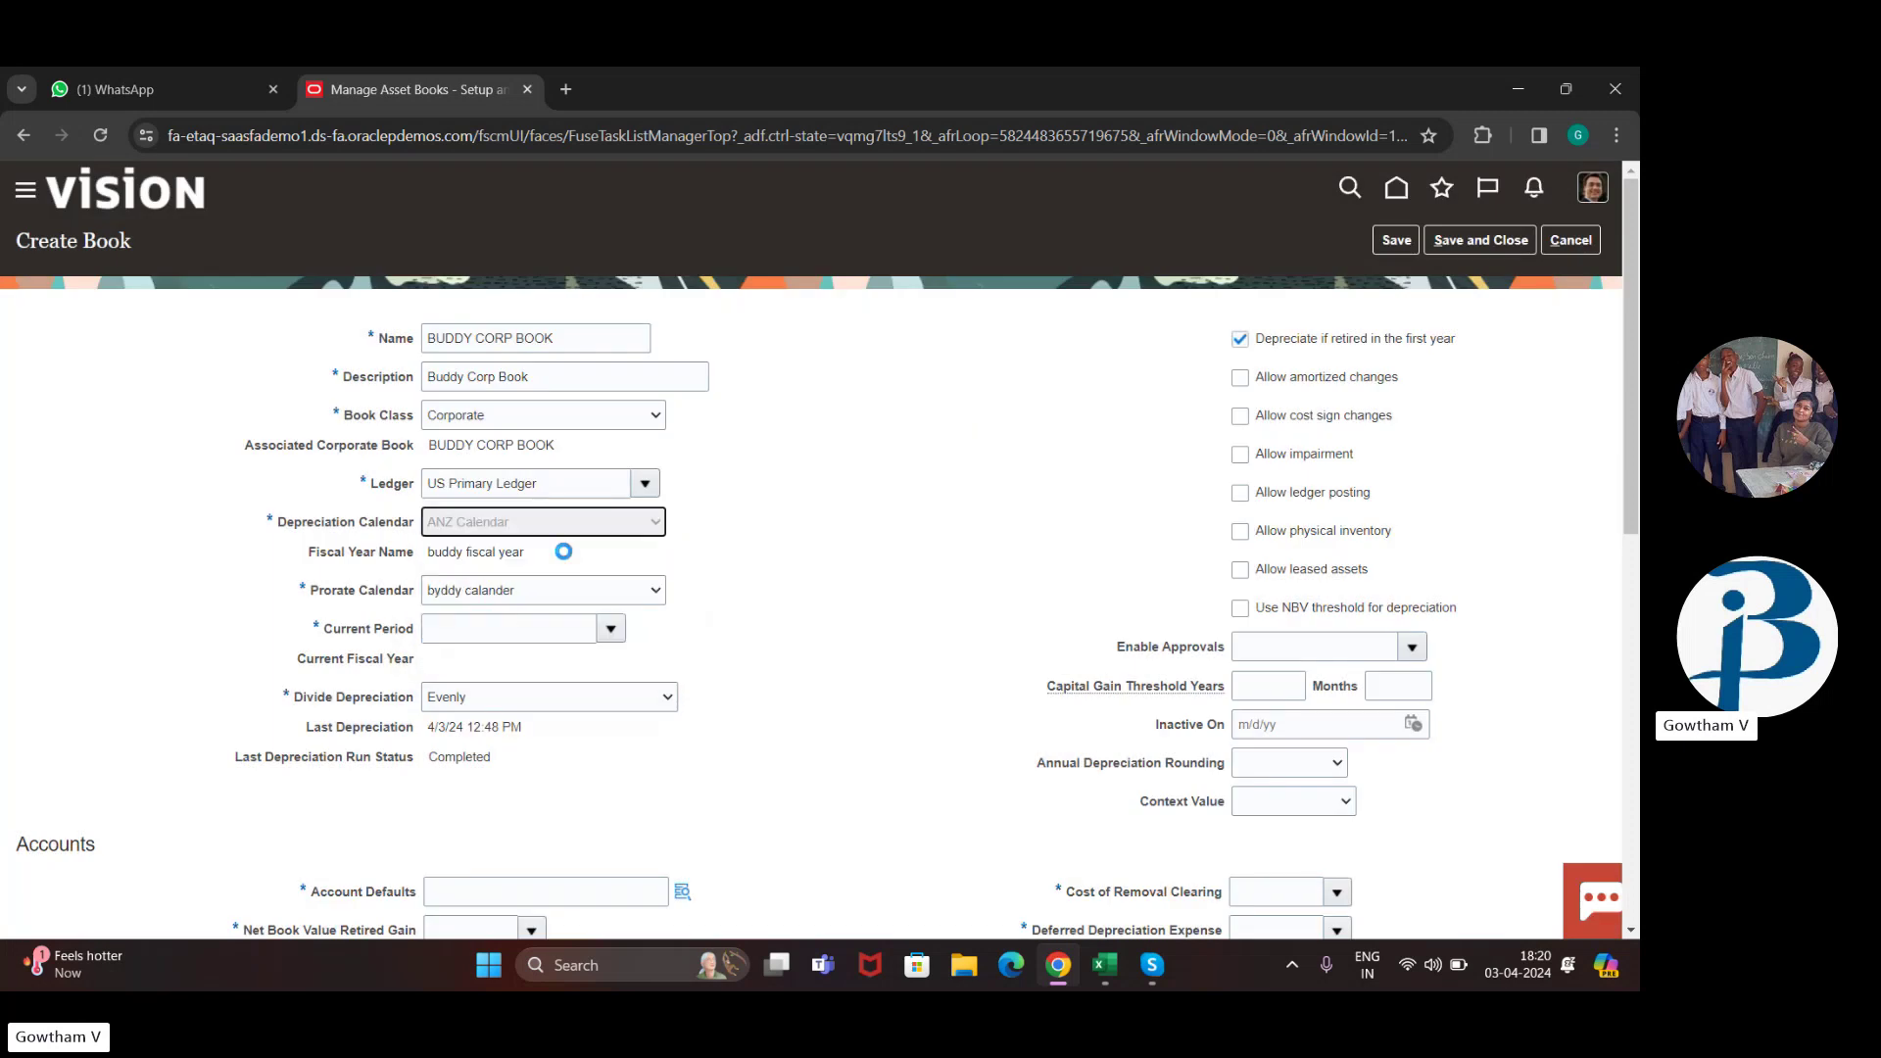
{"action": "left_click", "coordinate": [617, 596]}
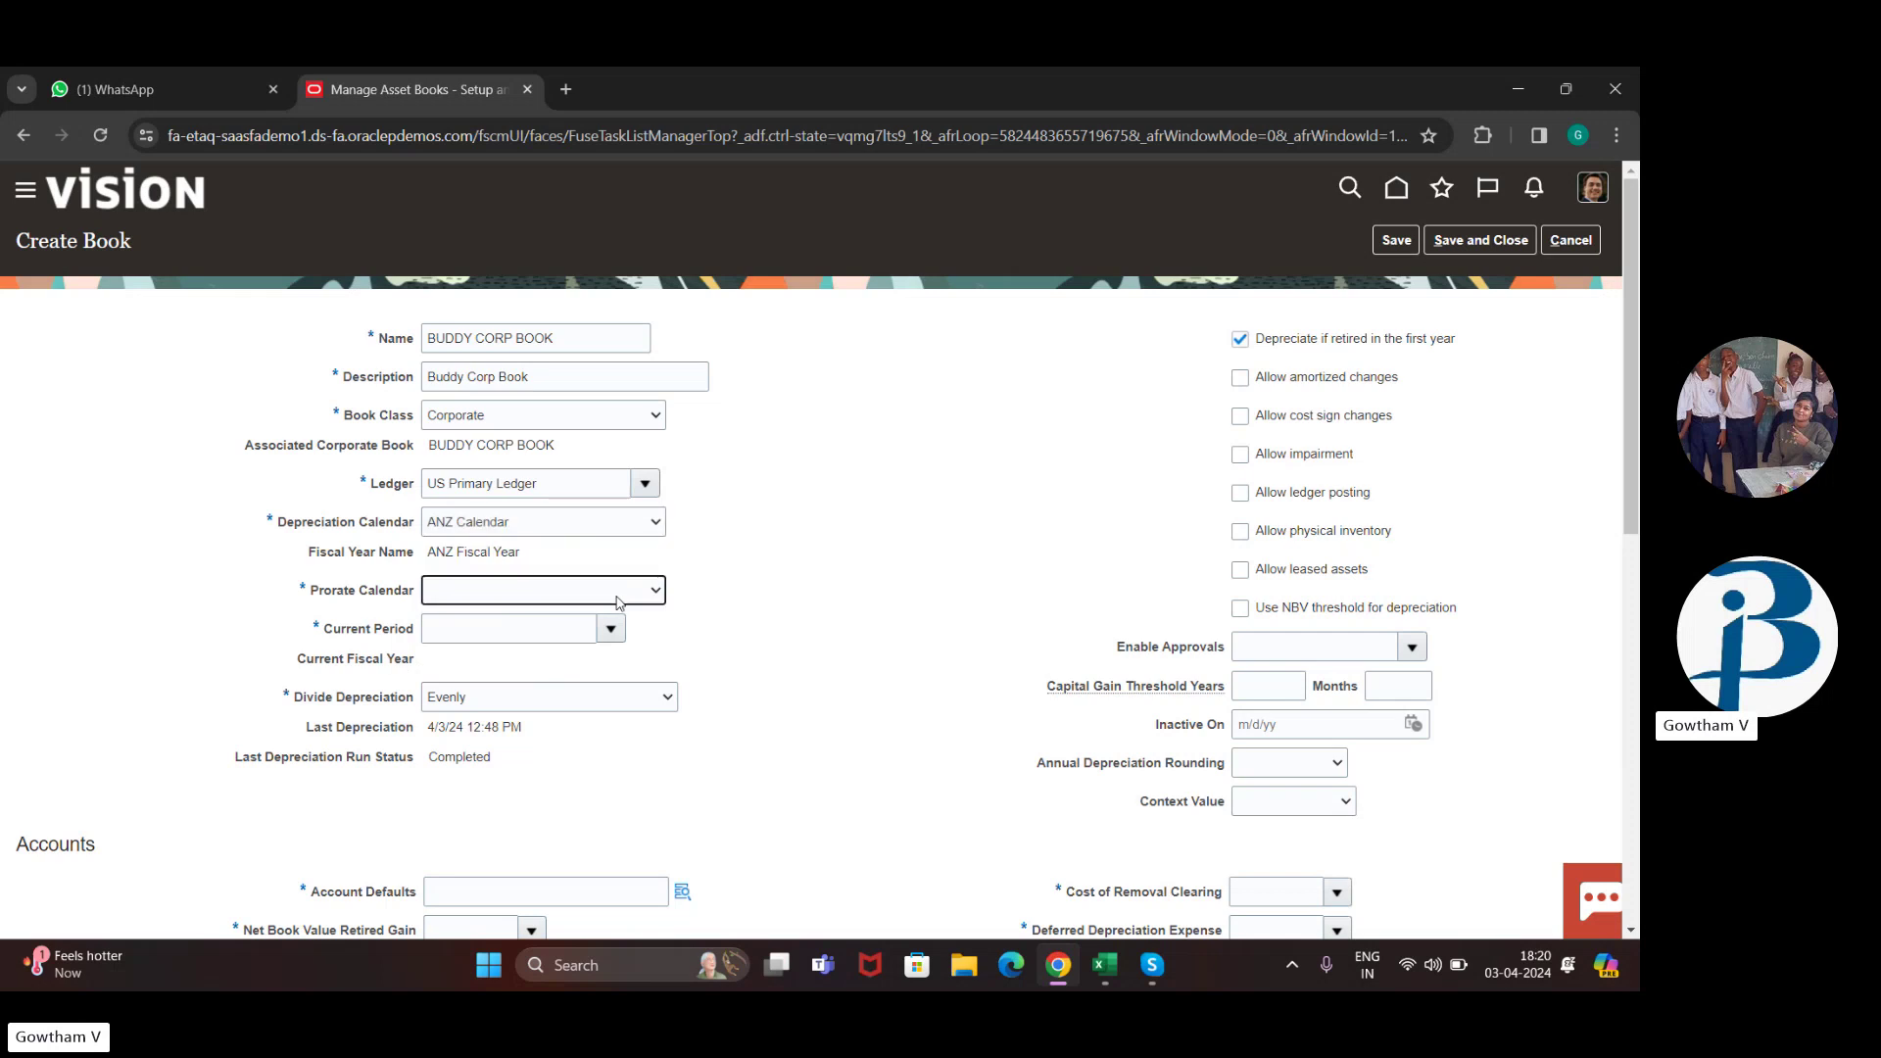
{"action": "left_click", "coordinate": [571, 638]}
{"action": "left_click", "coordinate": [607, 636]}
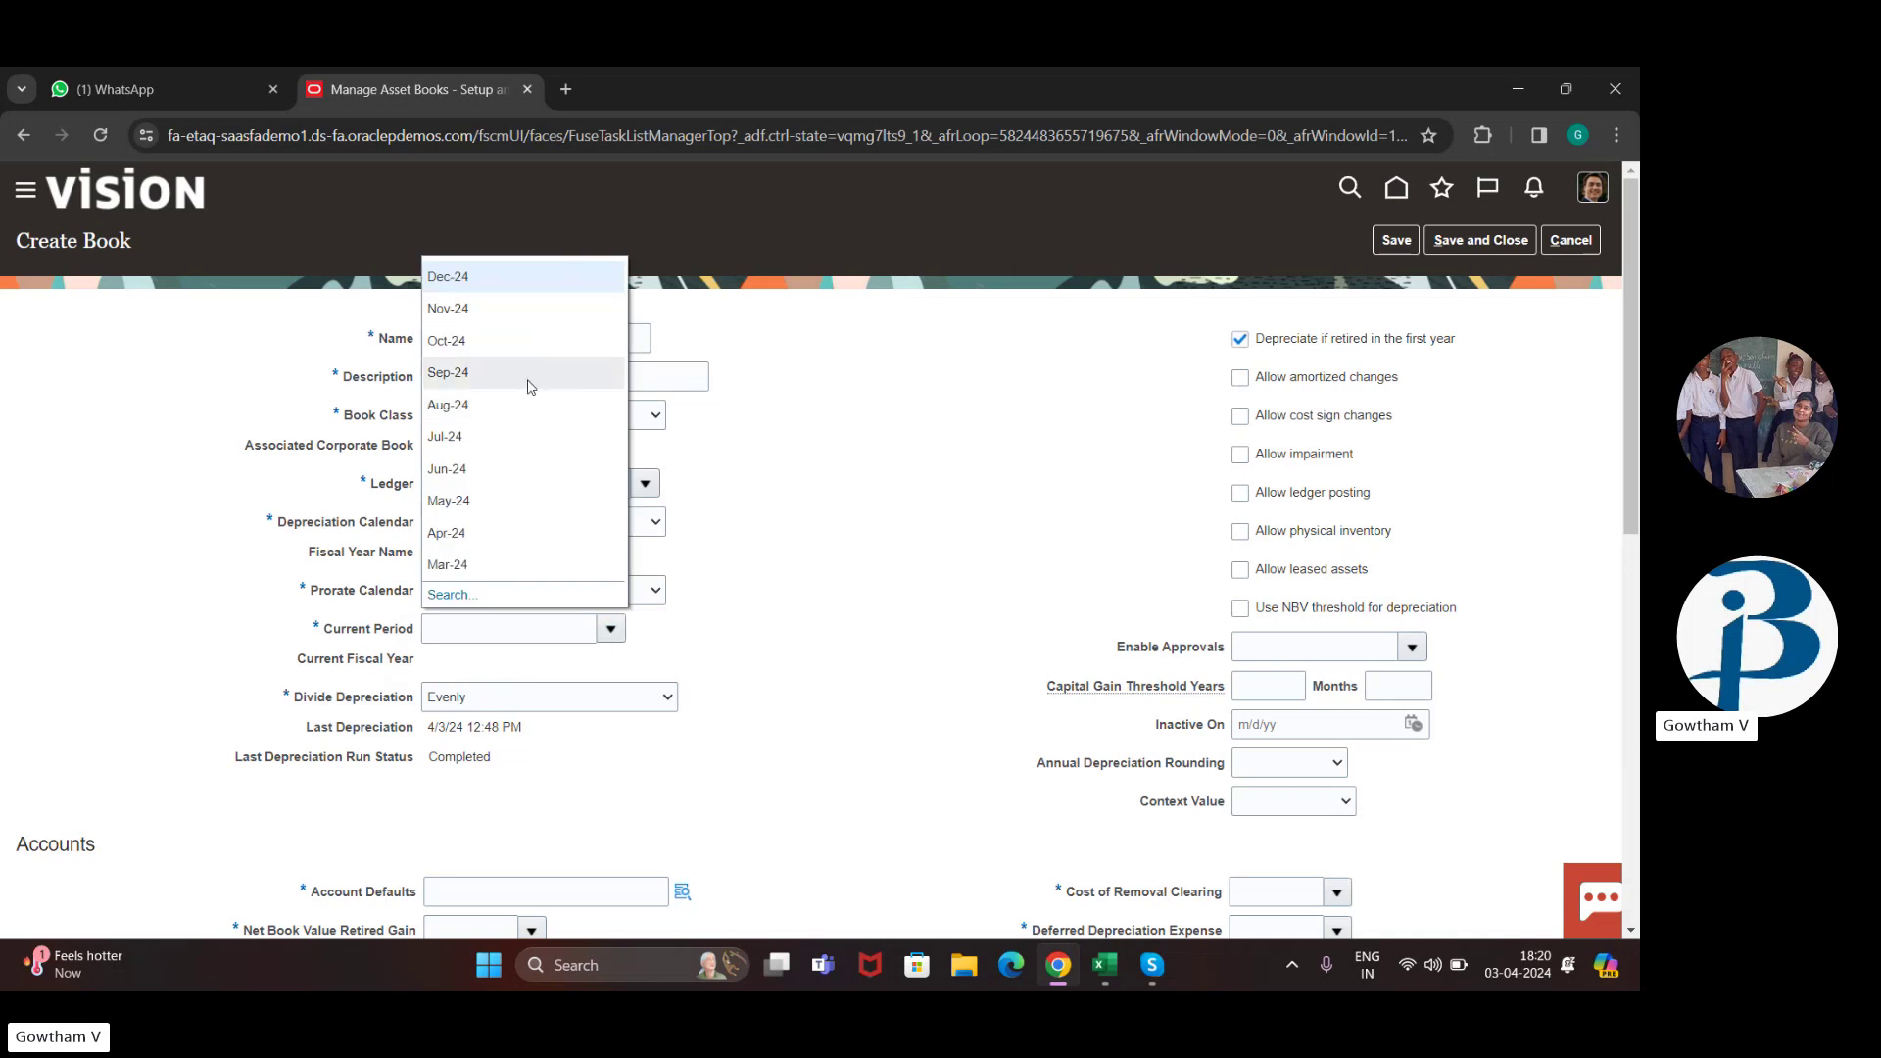
{"action": "left_click", "coordinate": [504, 534]}
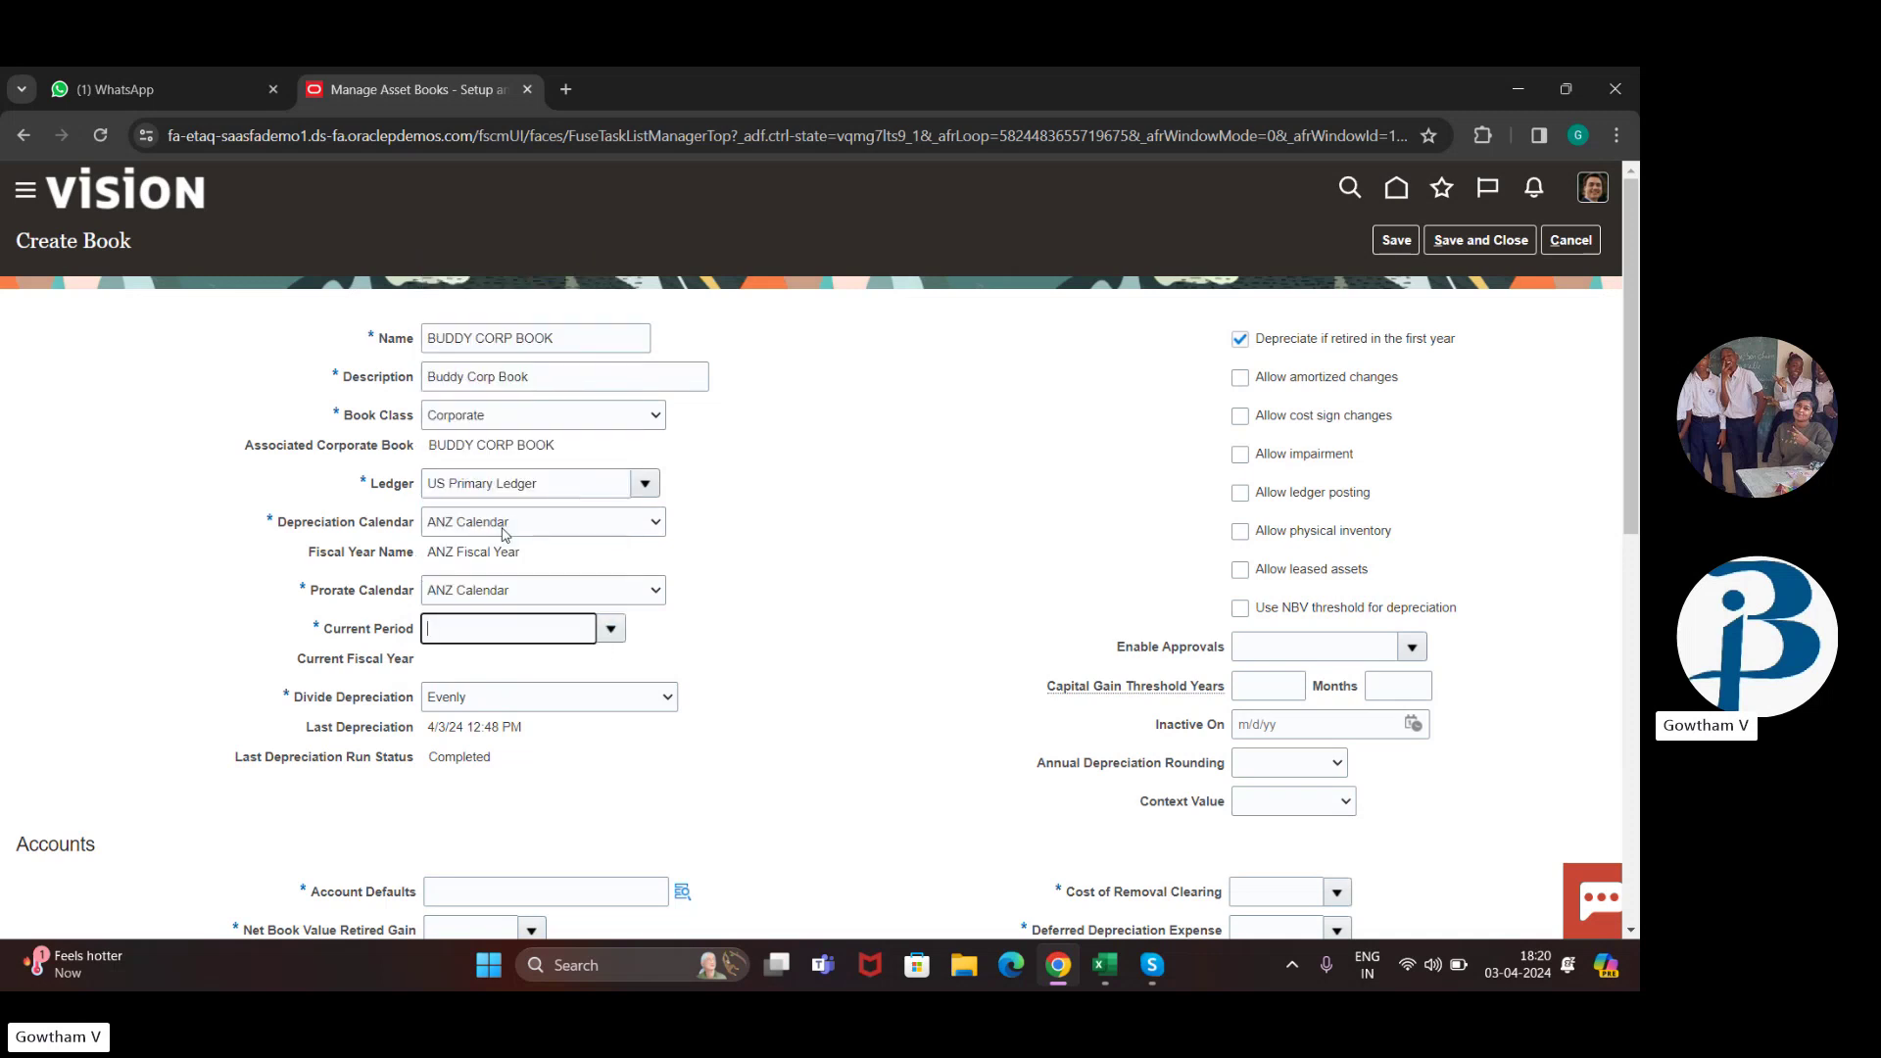
{"action": "left_click", "coordinate": [615, 695]}
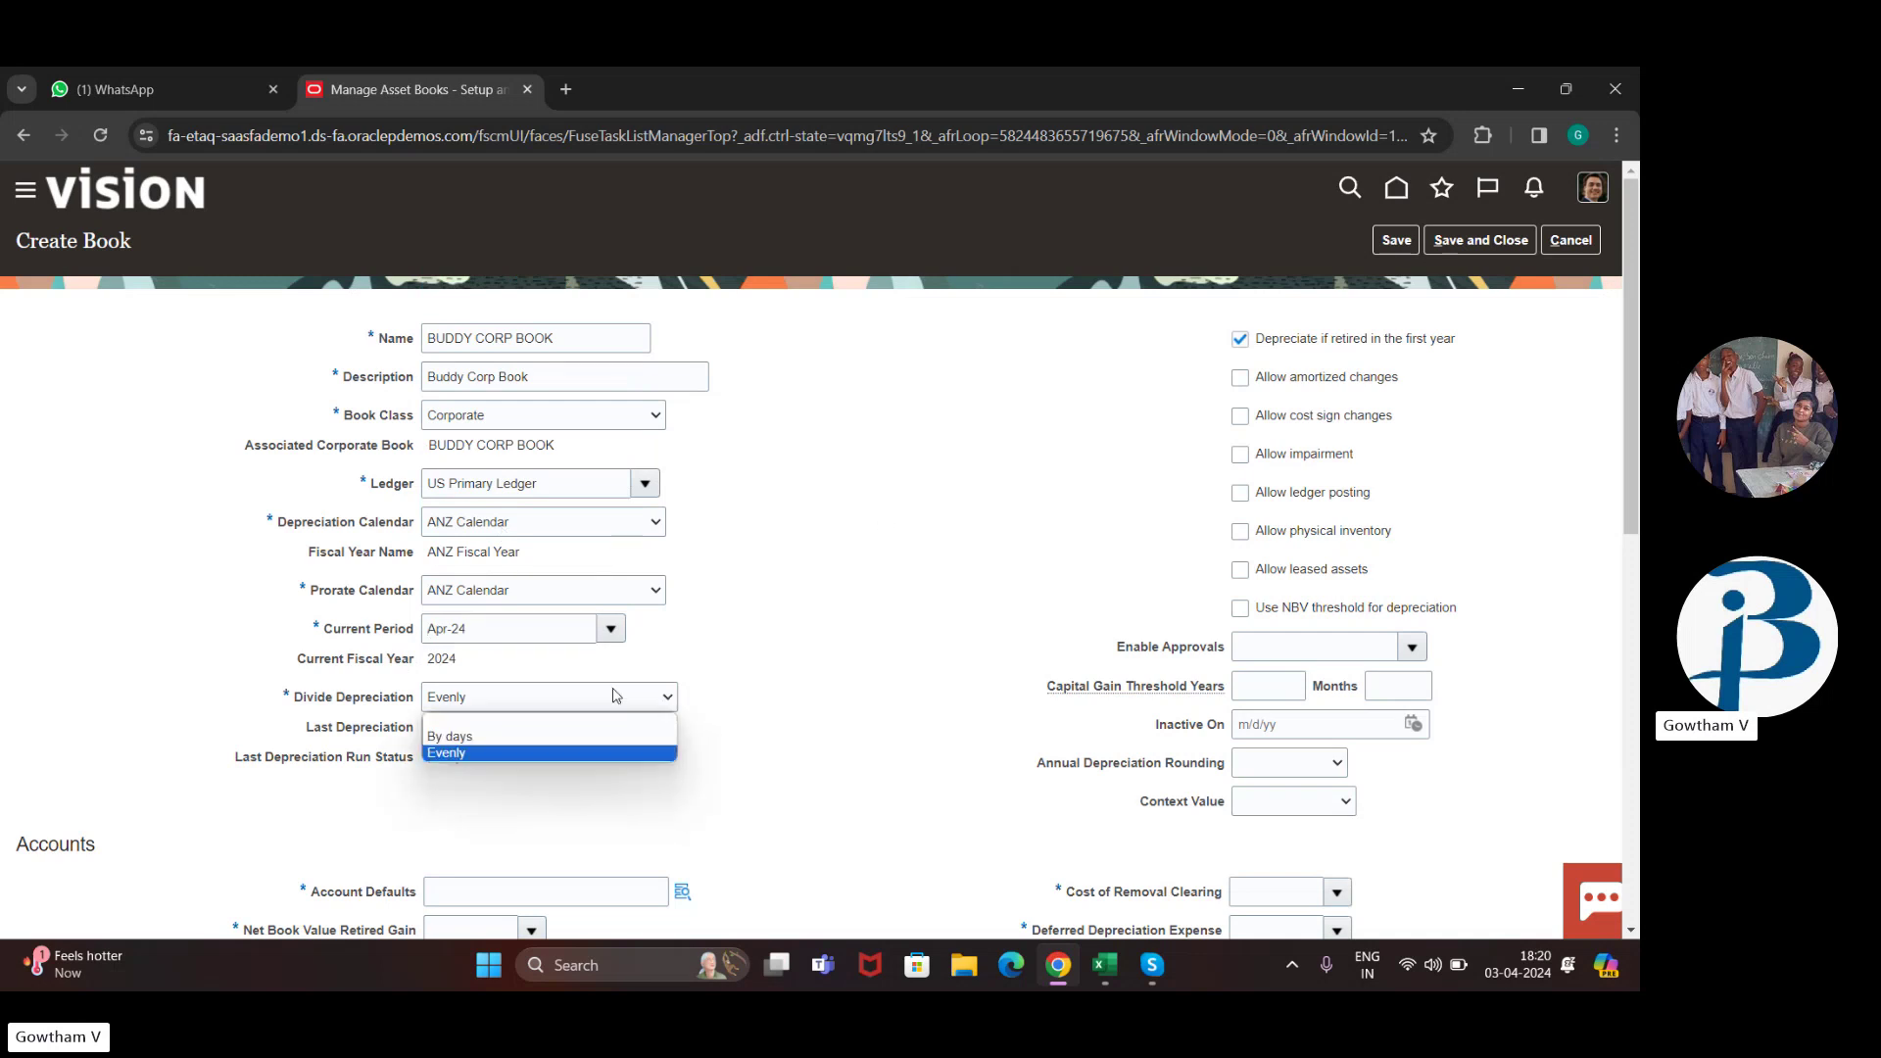
{"action": "left_click", "coordinate": [797, 713]}
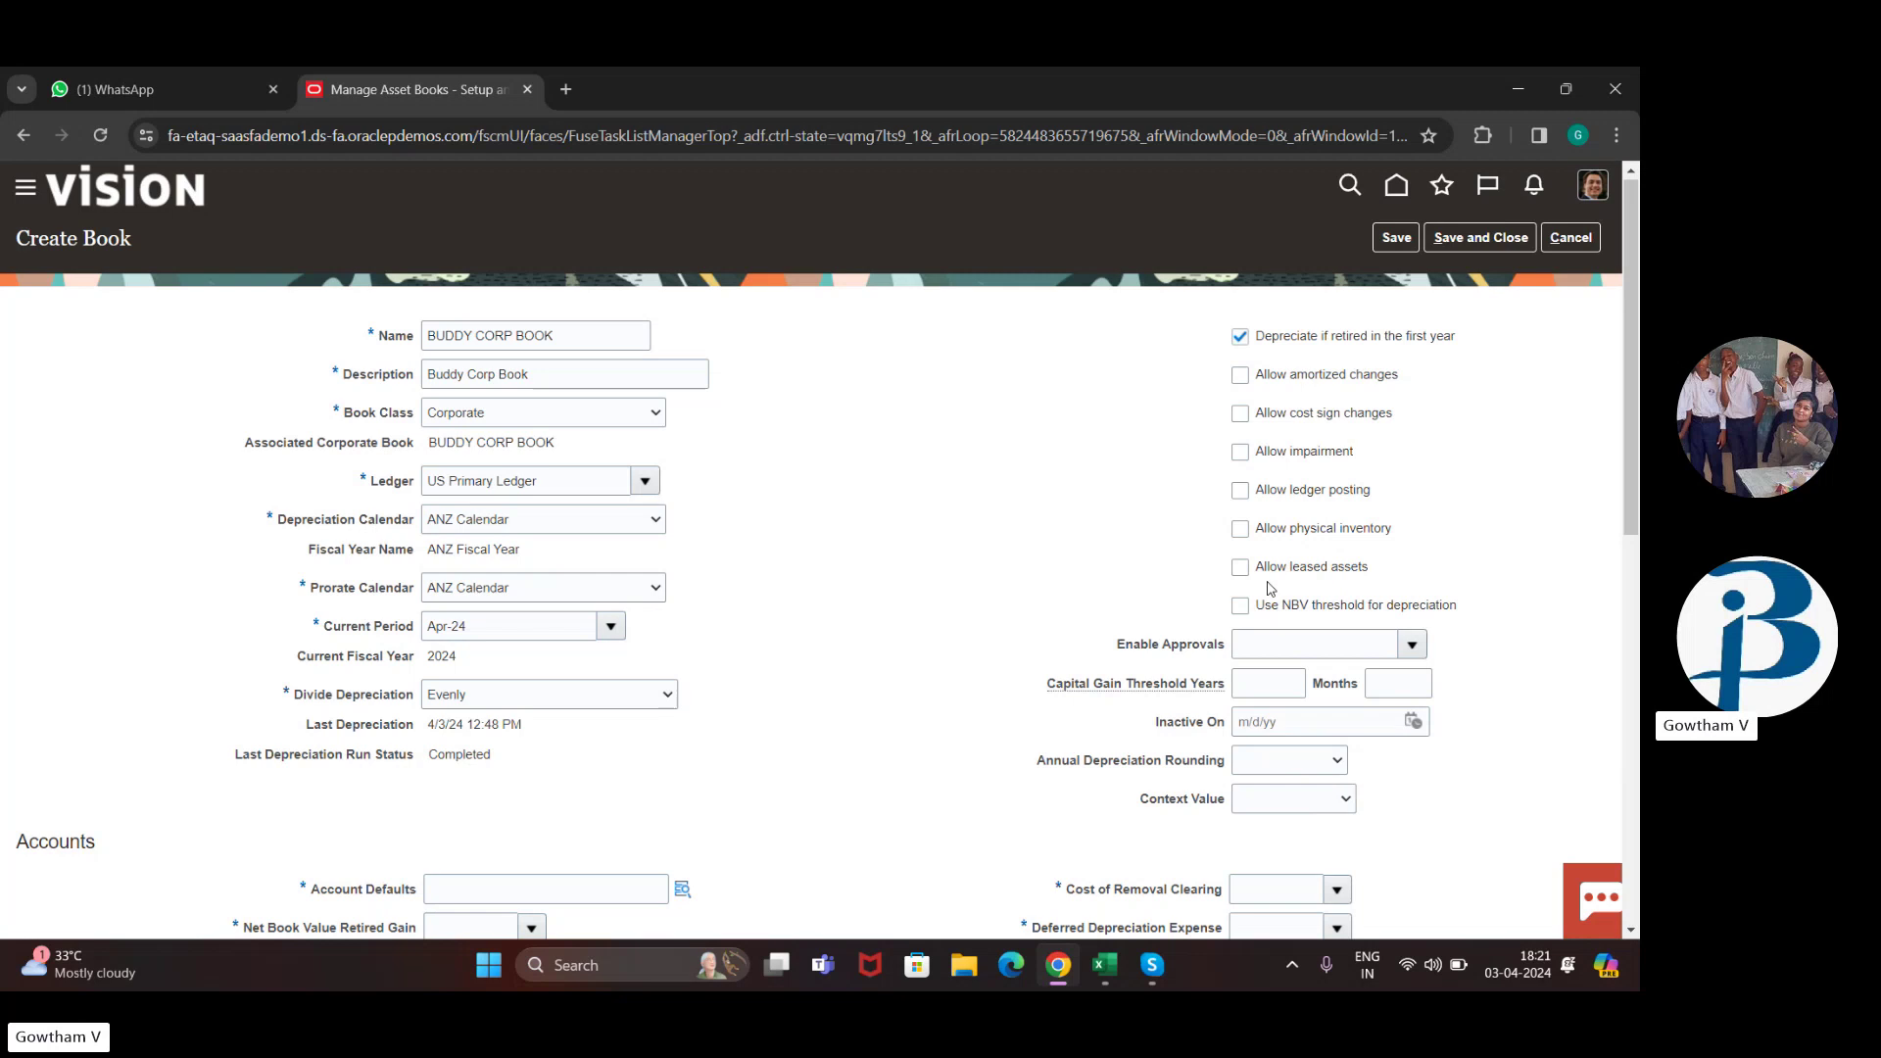
Step: Review the approval options available for the book without enabling any
{"action": "scroll", "coordinate": [1170, 591], "scroll_direction": "down", "scroll_amount": 1}
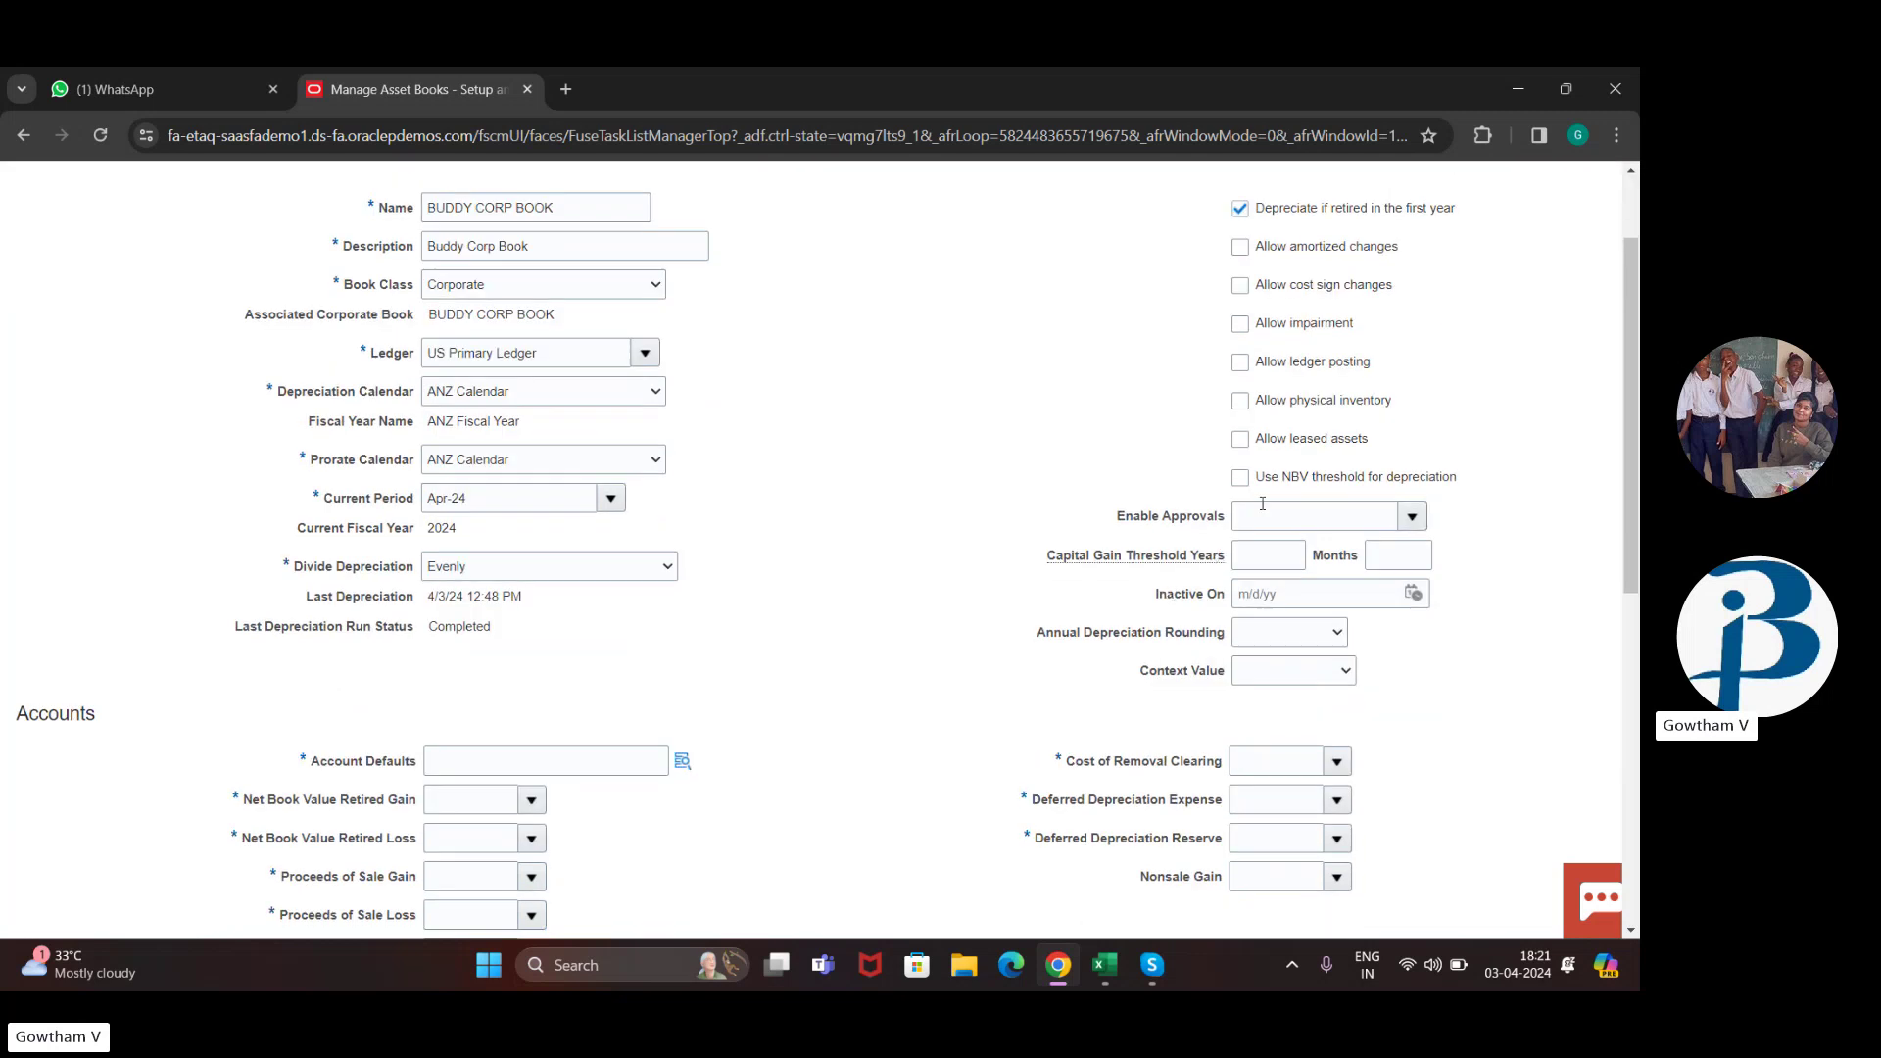
{"action": "left_click", "coordinate": [1412, 516]}
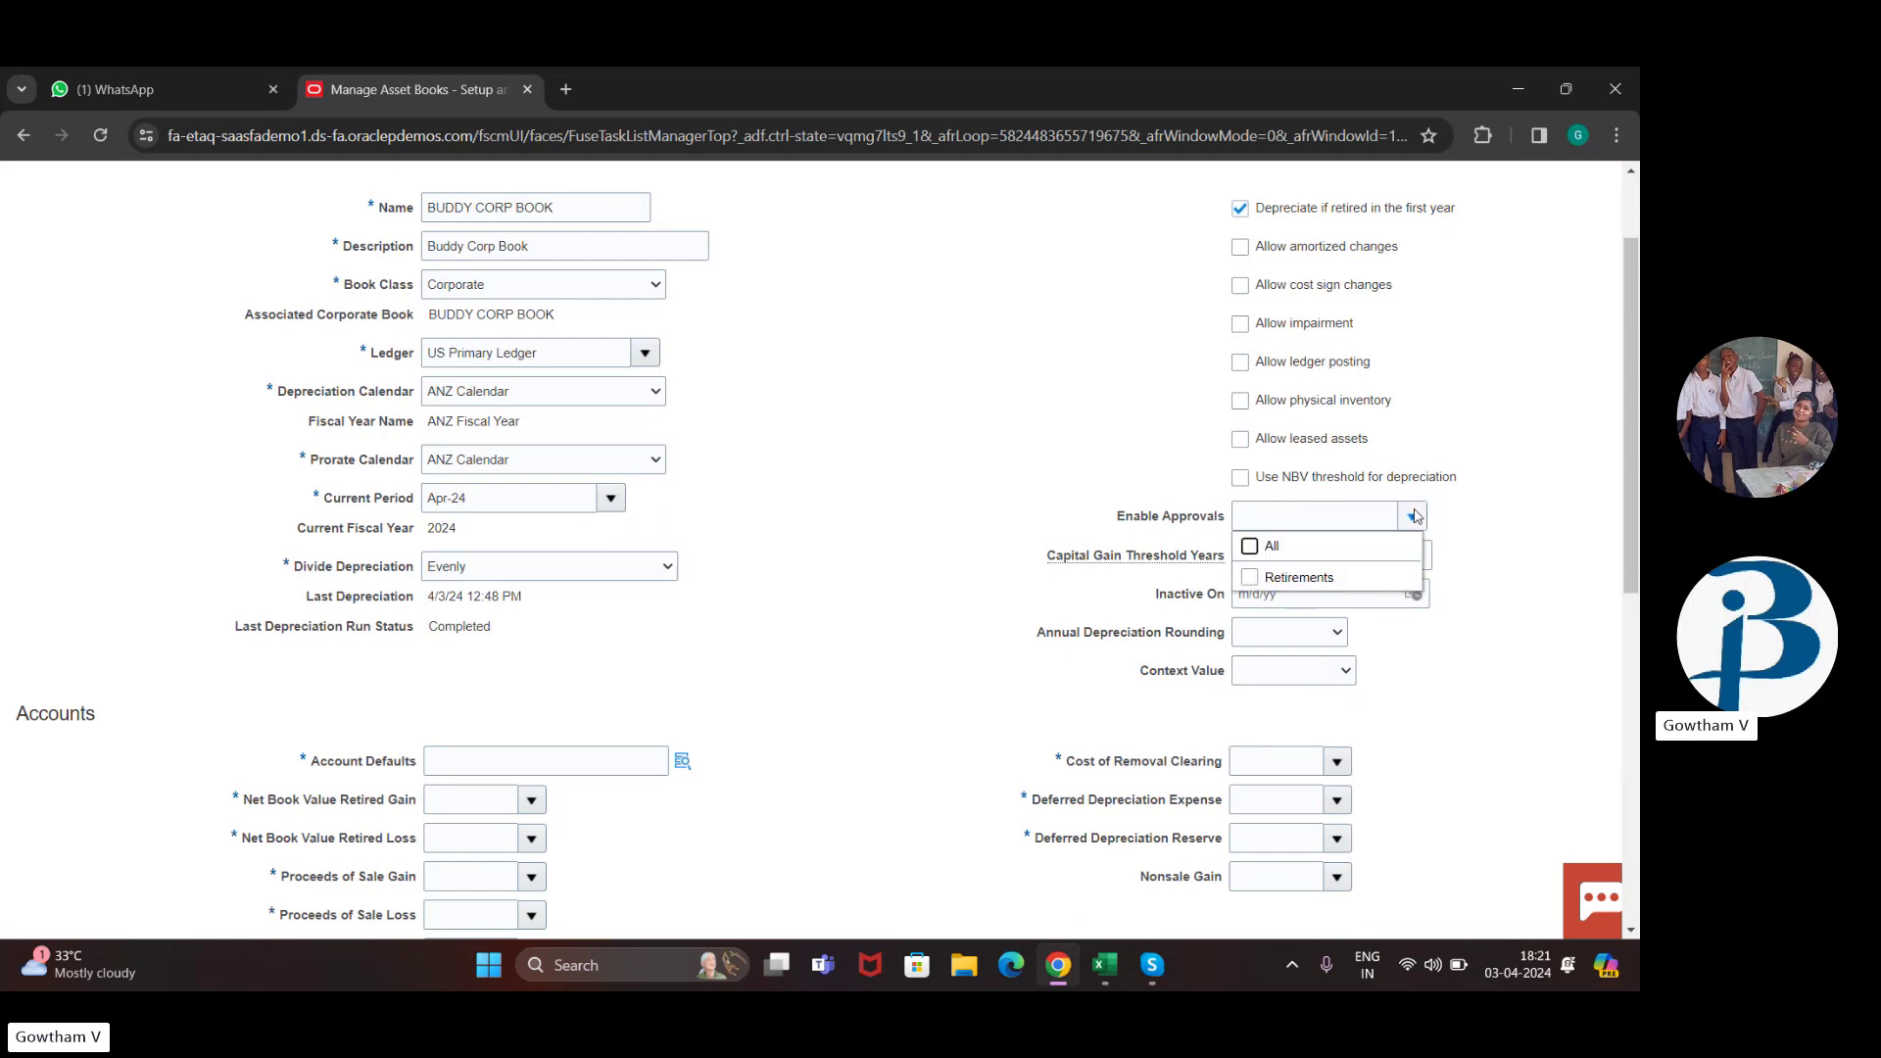
{"action": "left_click", "coordinate": [1412, 516]}
Step: Open the book's account defaults and try account 10000 Assets as the account segment
{"action": "scroll", "coordinate": [744, 705], "scroll_direction": "down", "scroll_amount": 2}
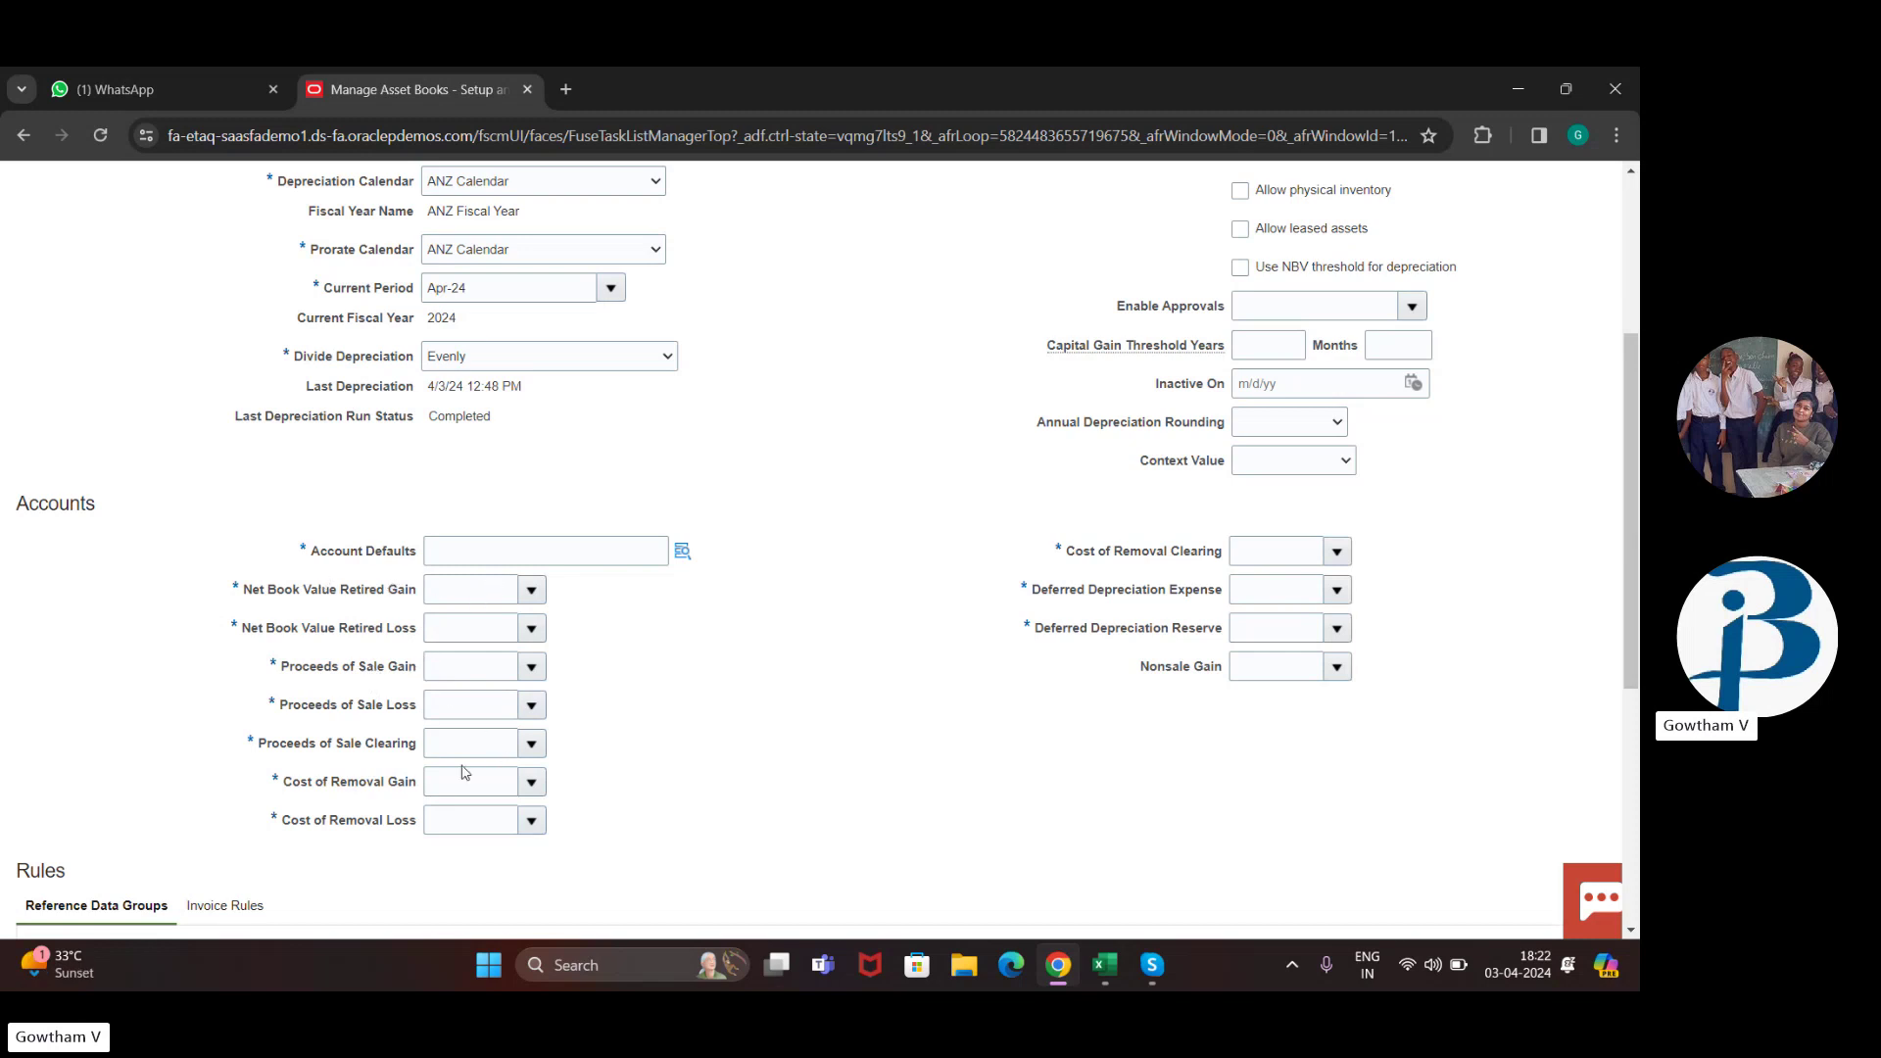
{"action": "left_click", "coordinate": [676, 551]}
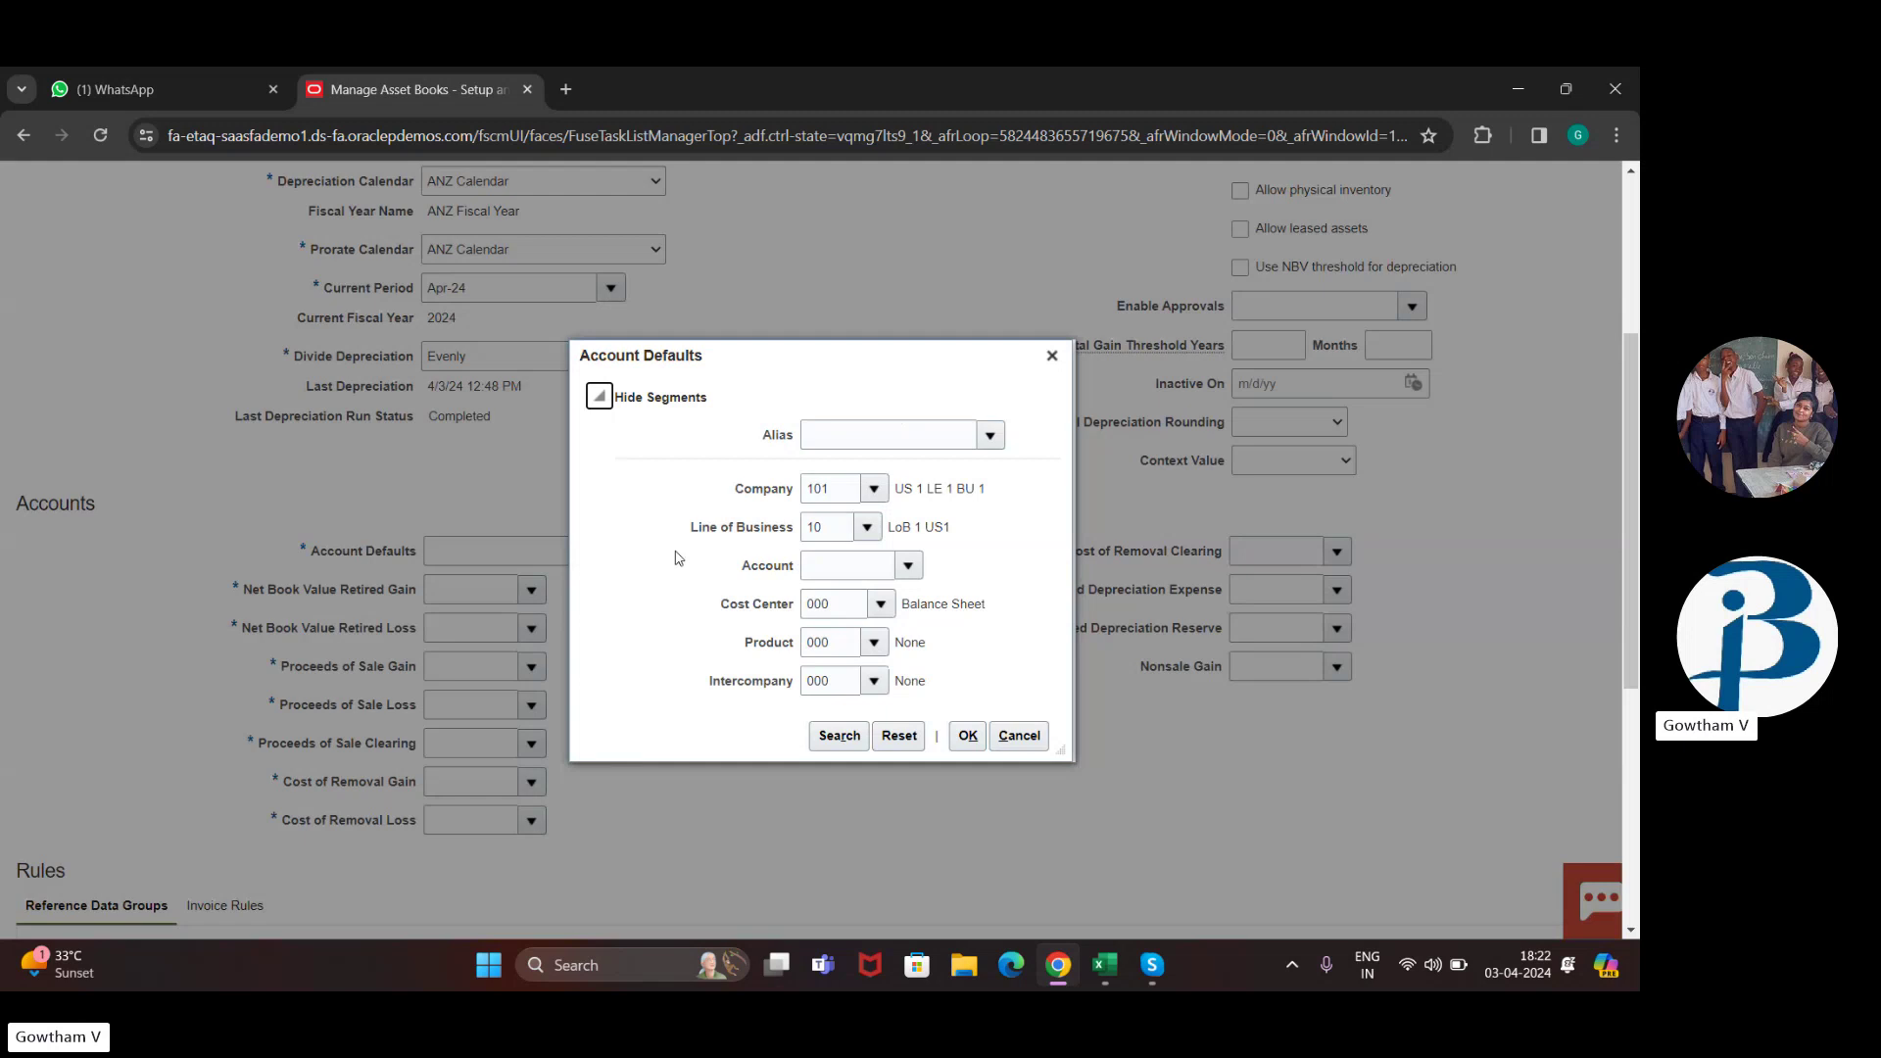
{"action": "left_click", "coordinate": [909, 564]}
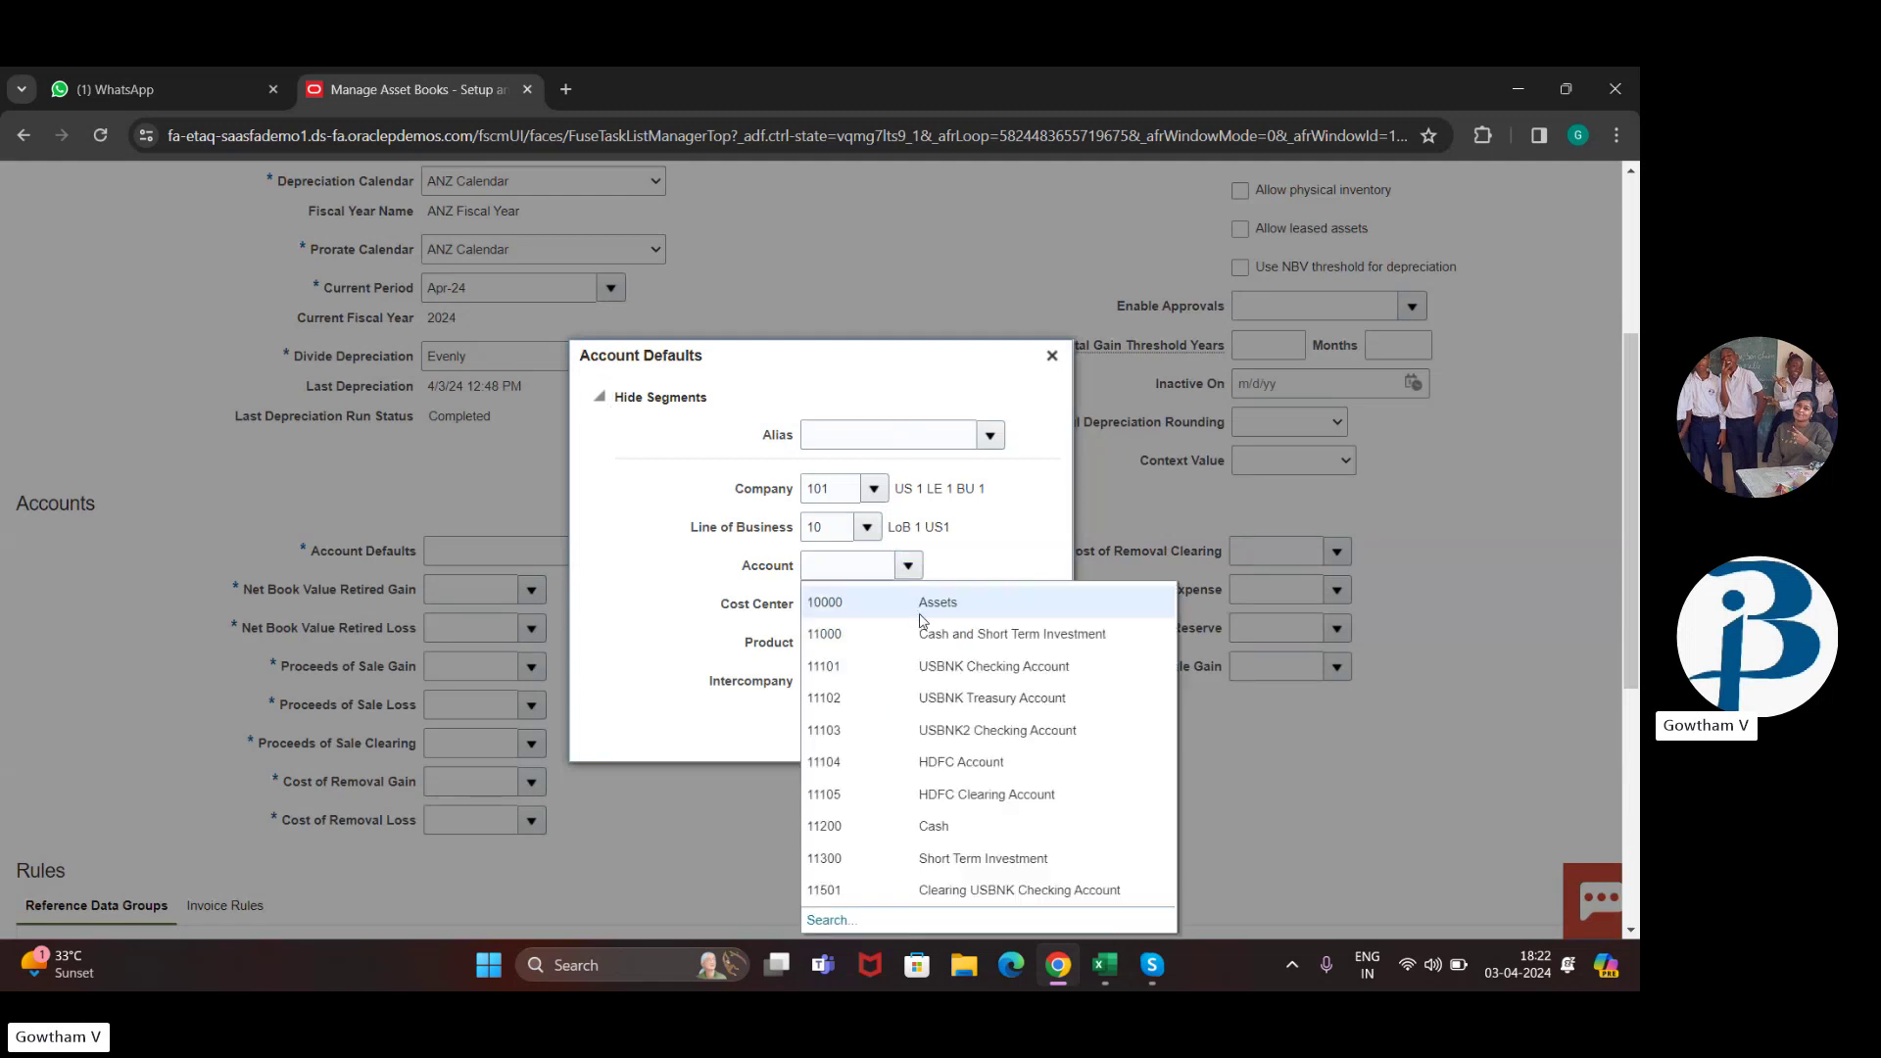
{"action": "left_click", "coordinate": [920, 618]}
{"action": "left_click", "coordinate": [966, 741]}
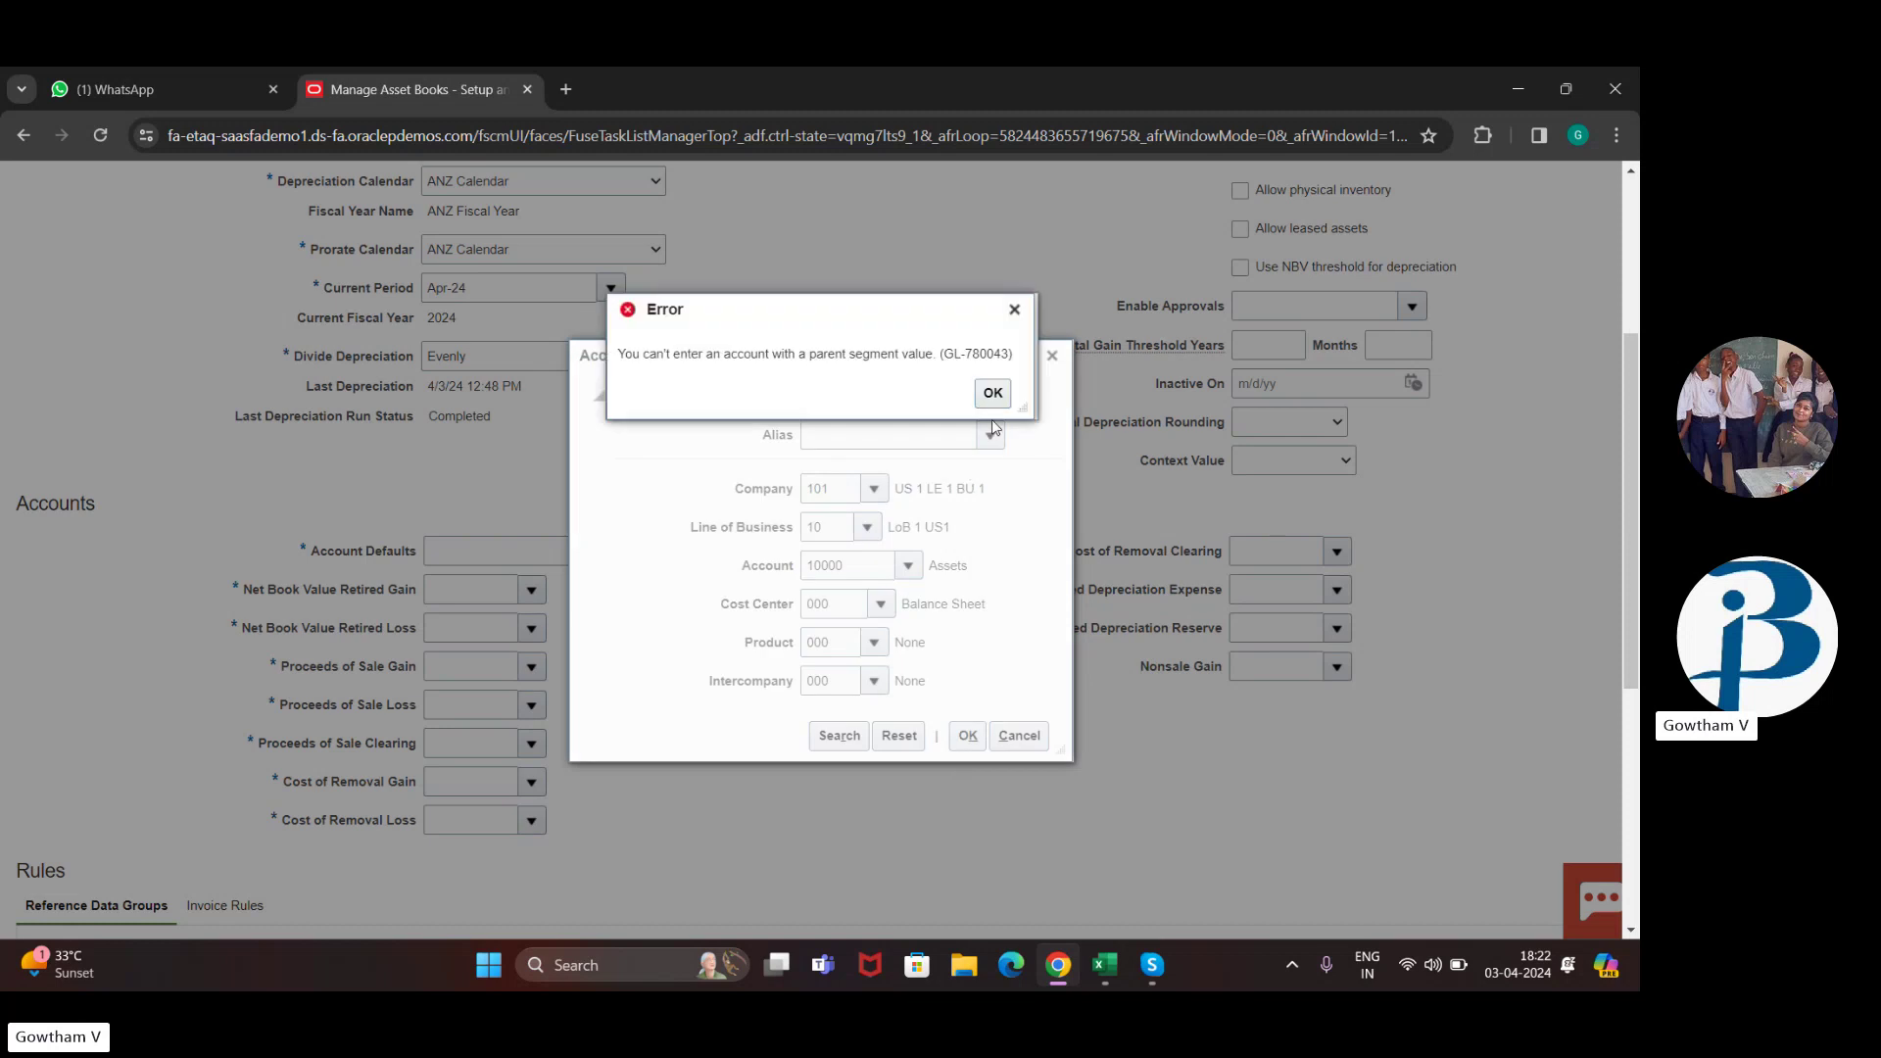
{"action": "left_click", "coordinate": [992, 392]}
Step: Change the account segment to 11200 Cash and apply the account defaults 101.10.11200.000.000.000
{"action": "left_click", "coordinate": [906, 565]}
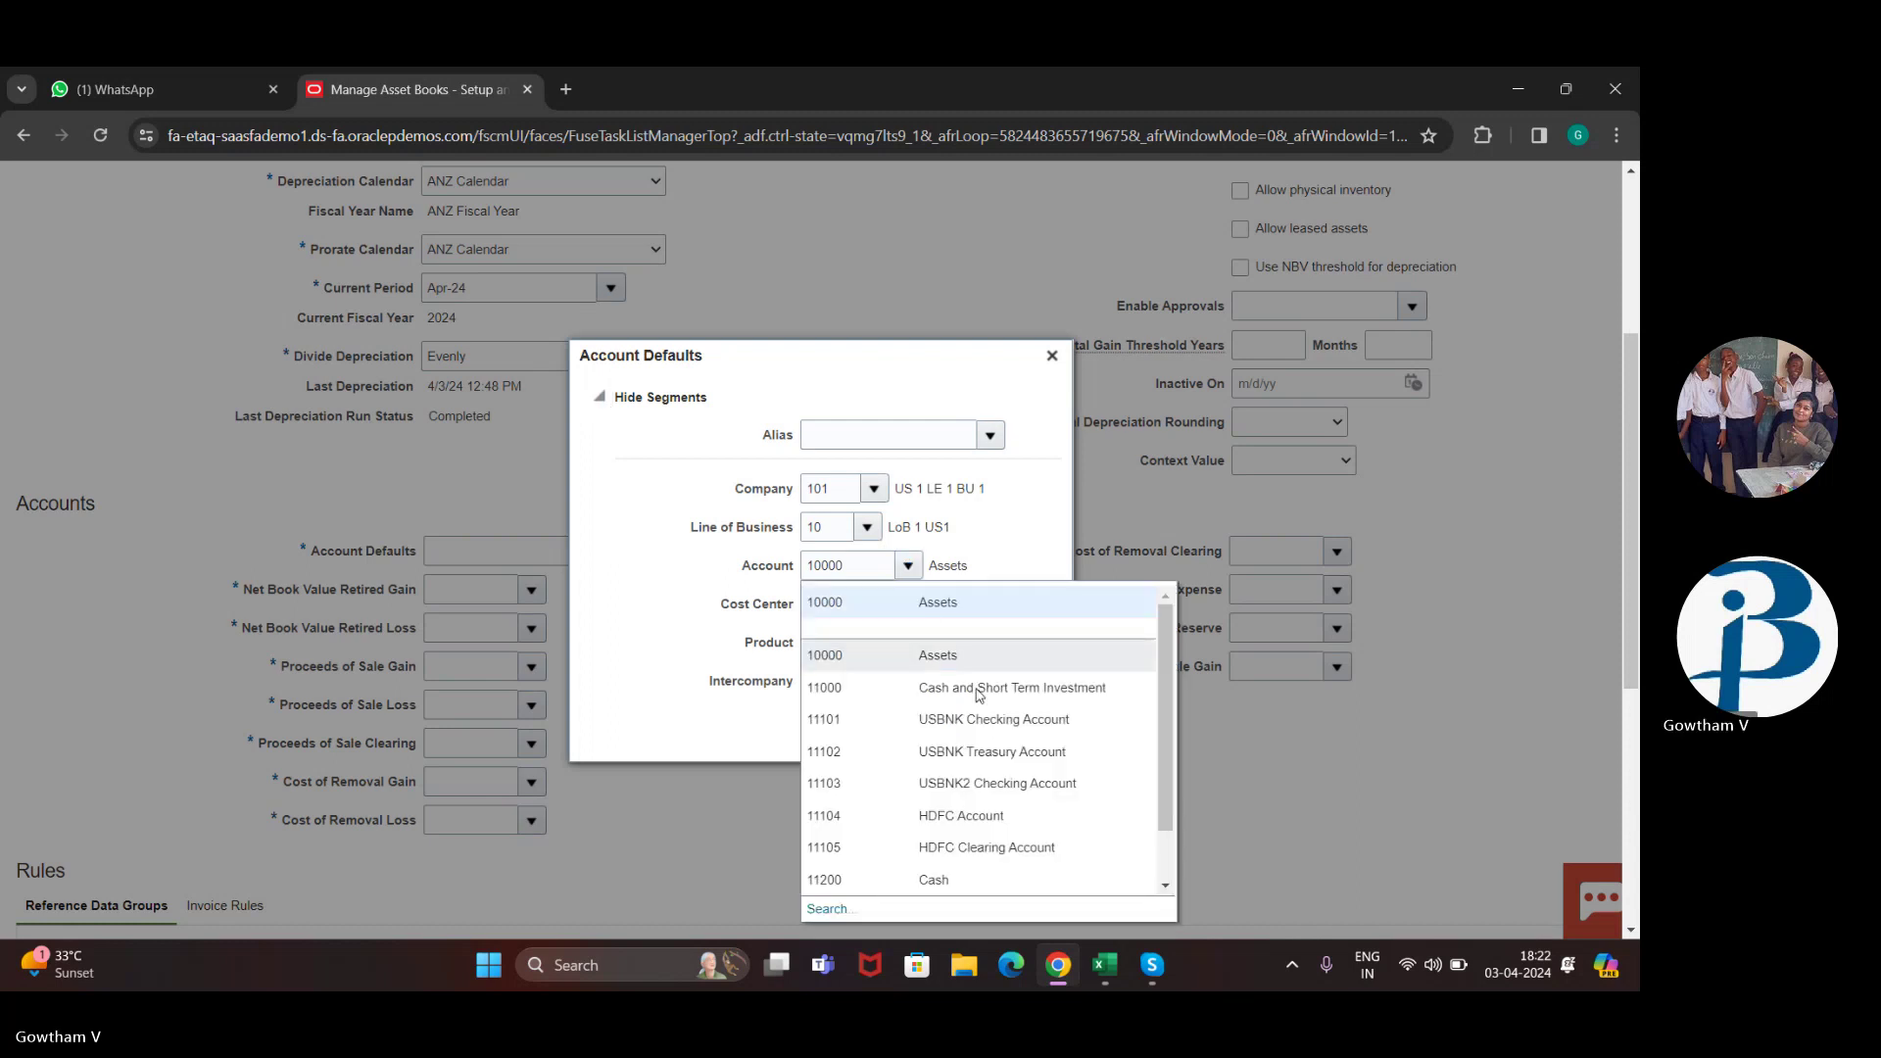
{"action": "left_click", "coordinate": [989, 888]}
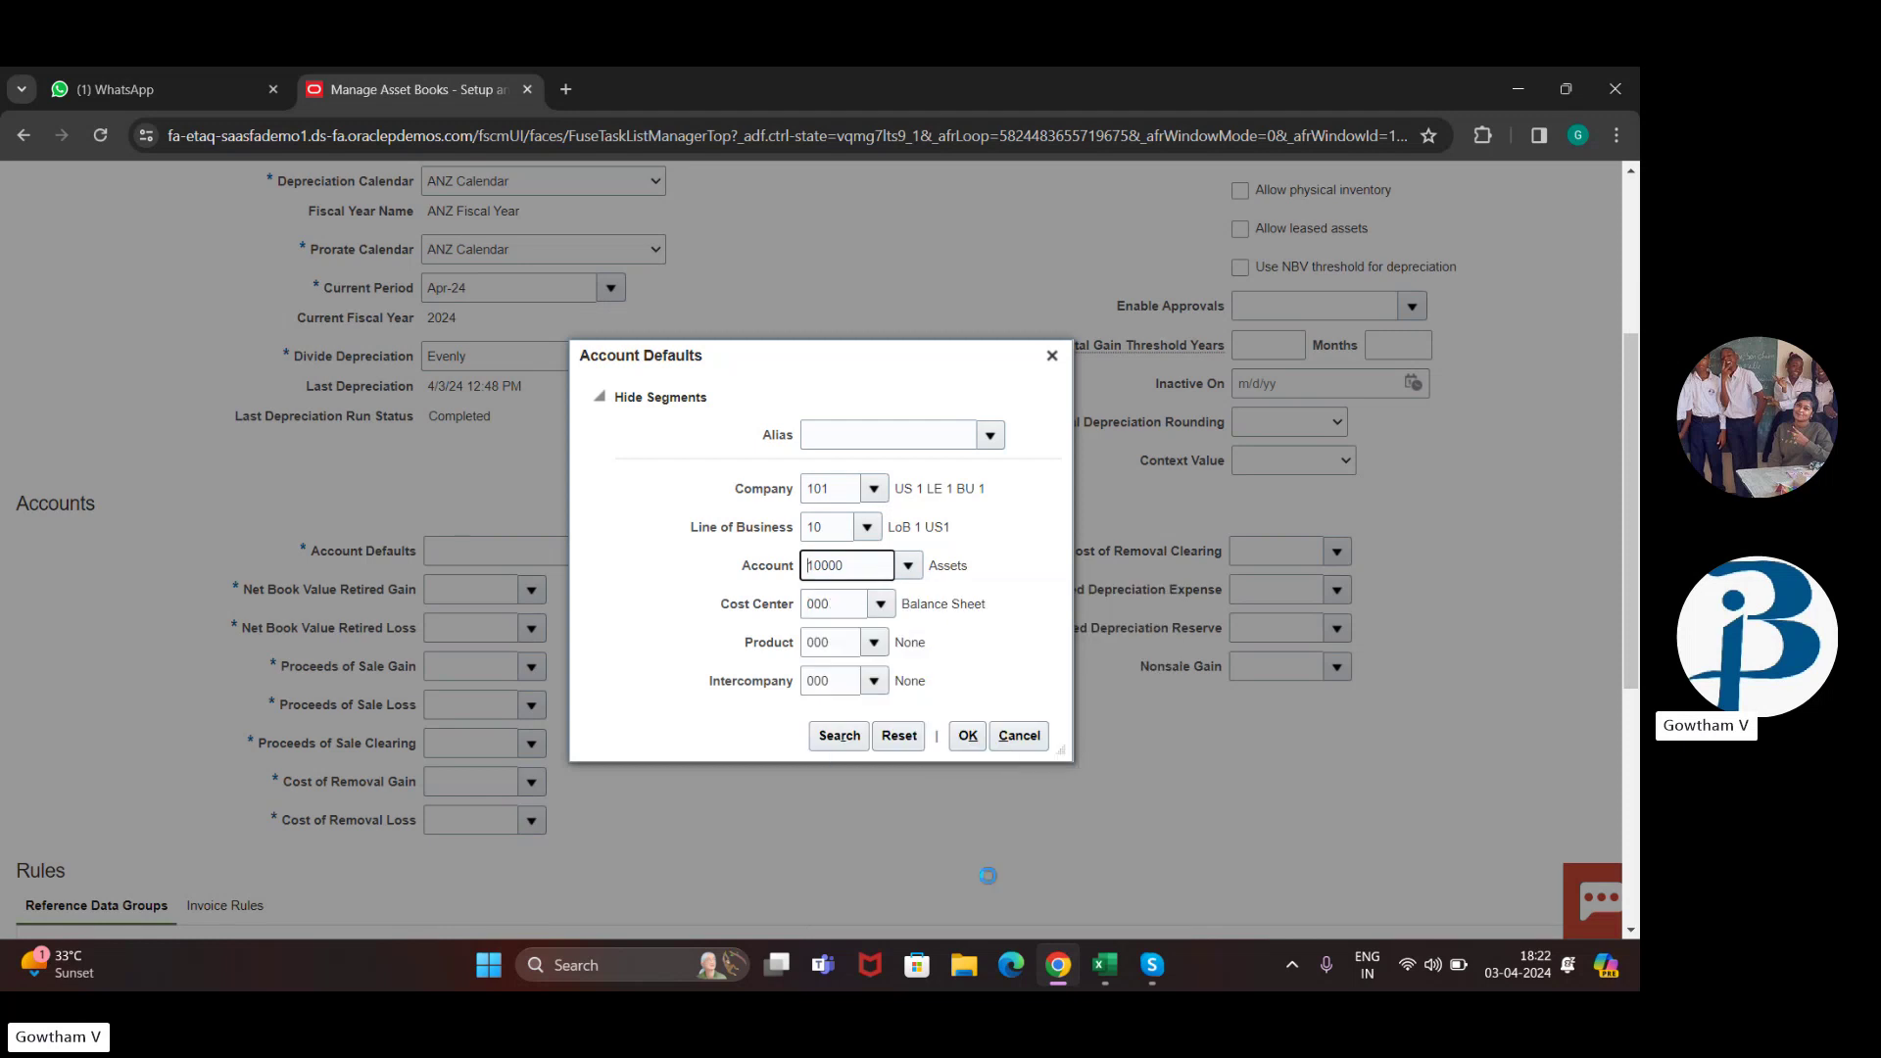
{"action": "left_click", "coordinate": [972, 744]}
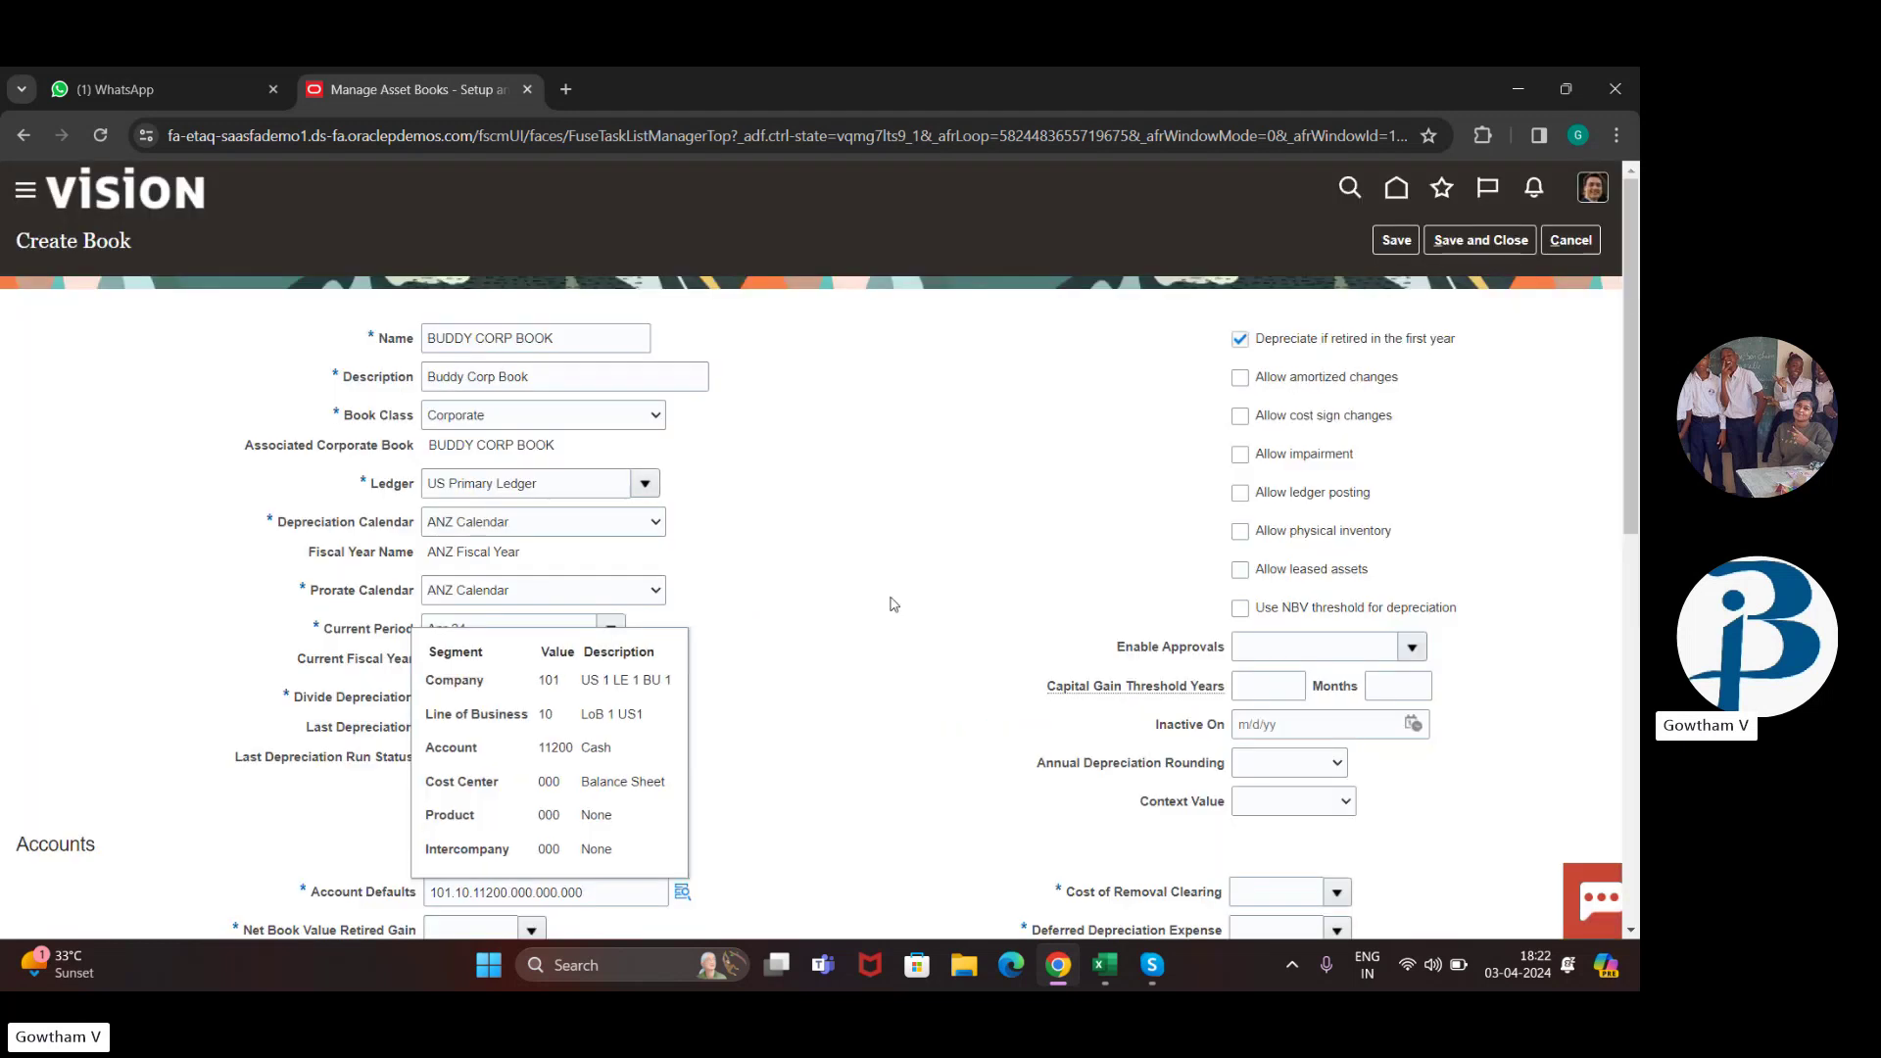
Step: Set both the Net Book Value Retired Gain and Net Book Value Retired Loss accounts to 11200
{"action": "scroll", "coordinate": [768, 638], "scroll_direction": "down", "scroll_amount": 5}
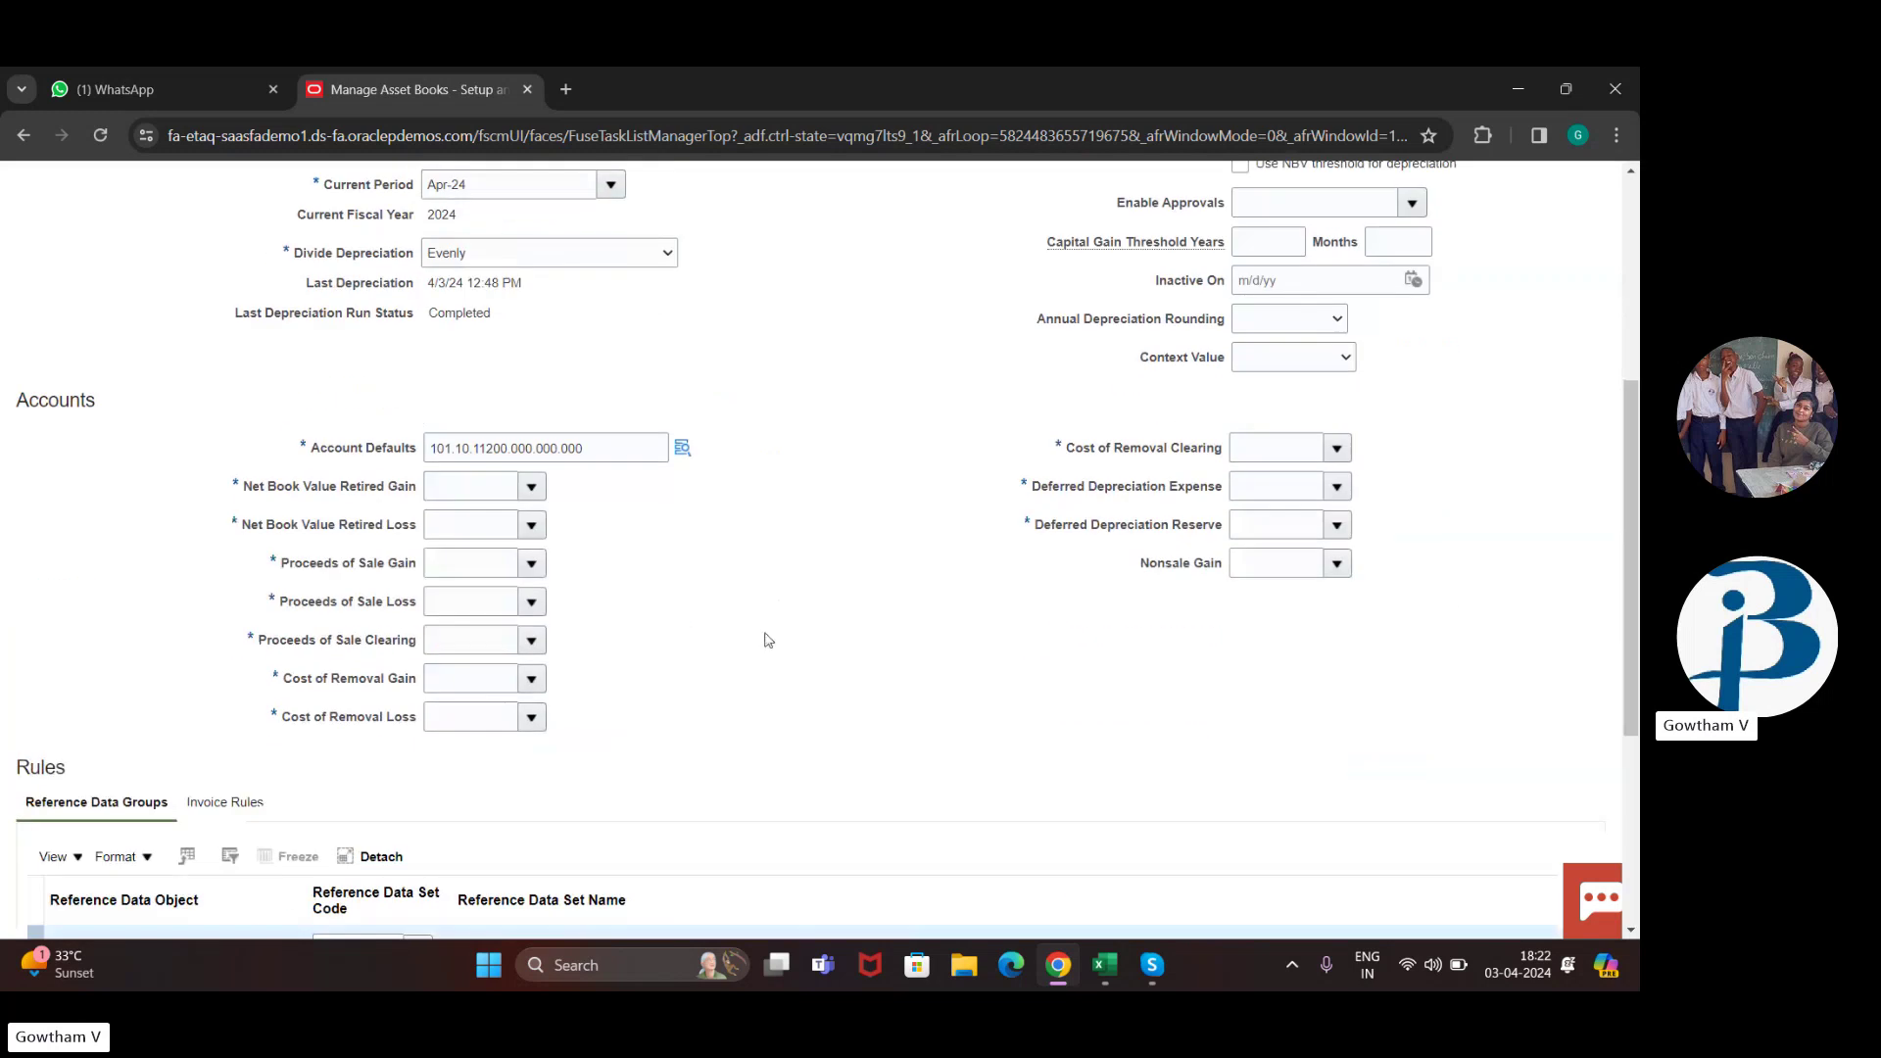
{"action": "left_click", "coordinate": [530, 487]}
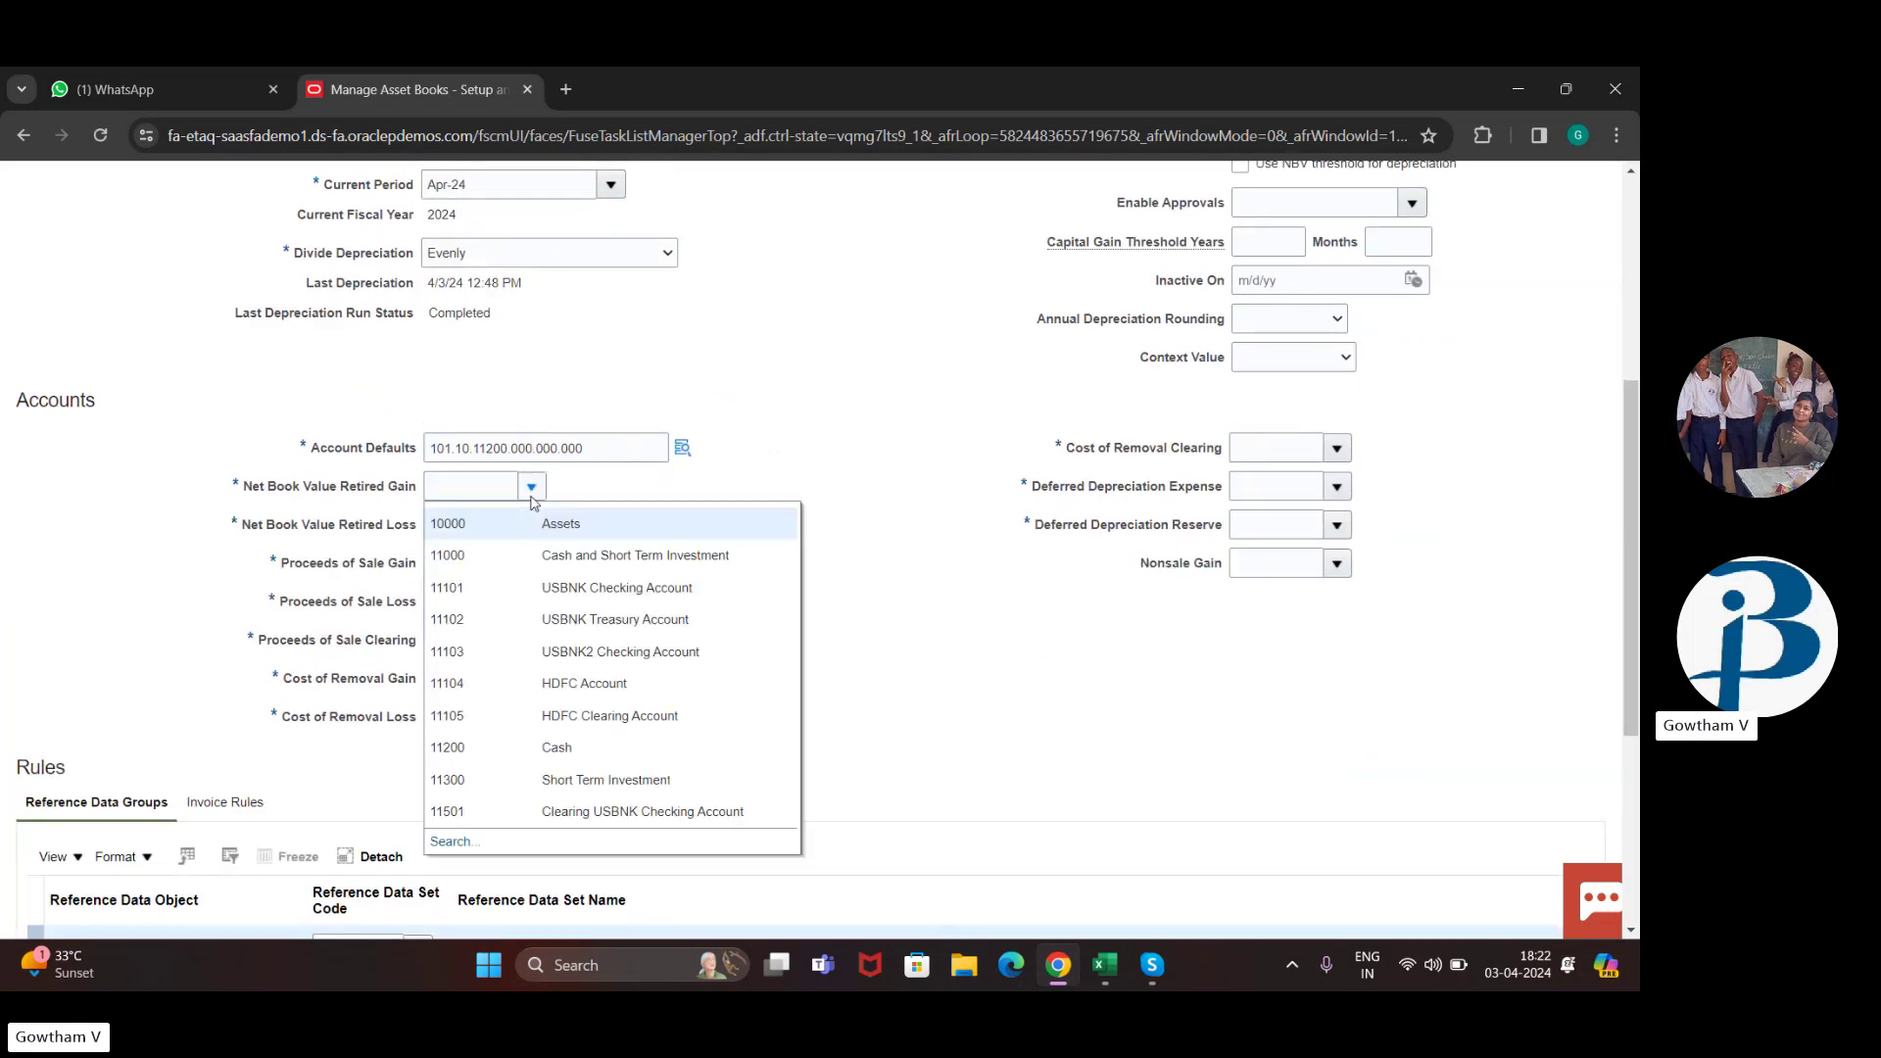
{"action": "left_click", "coordinate": [615, 746]}
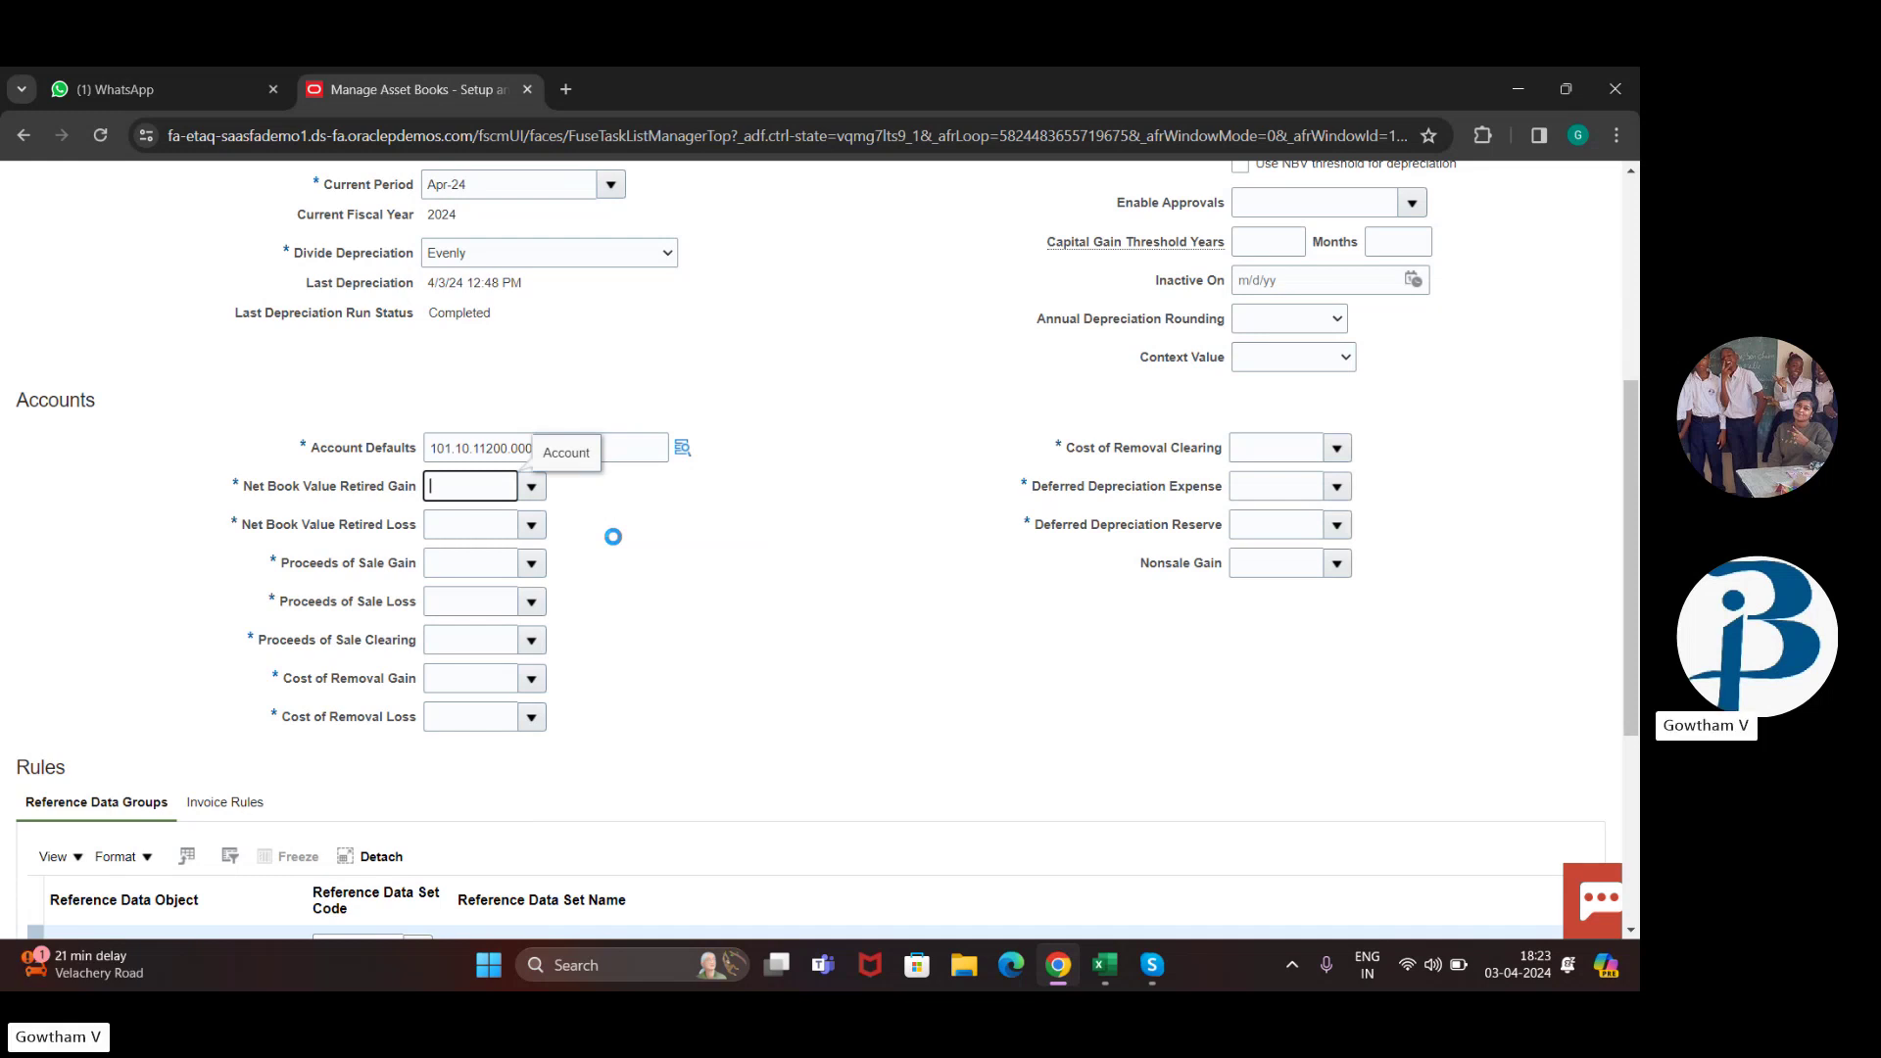
{"action": "type", "text": "11200"}
{"action": "left_click", "coordinate": [530, 526]}
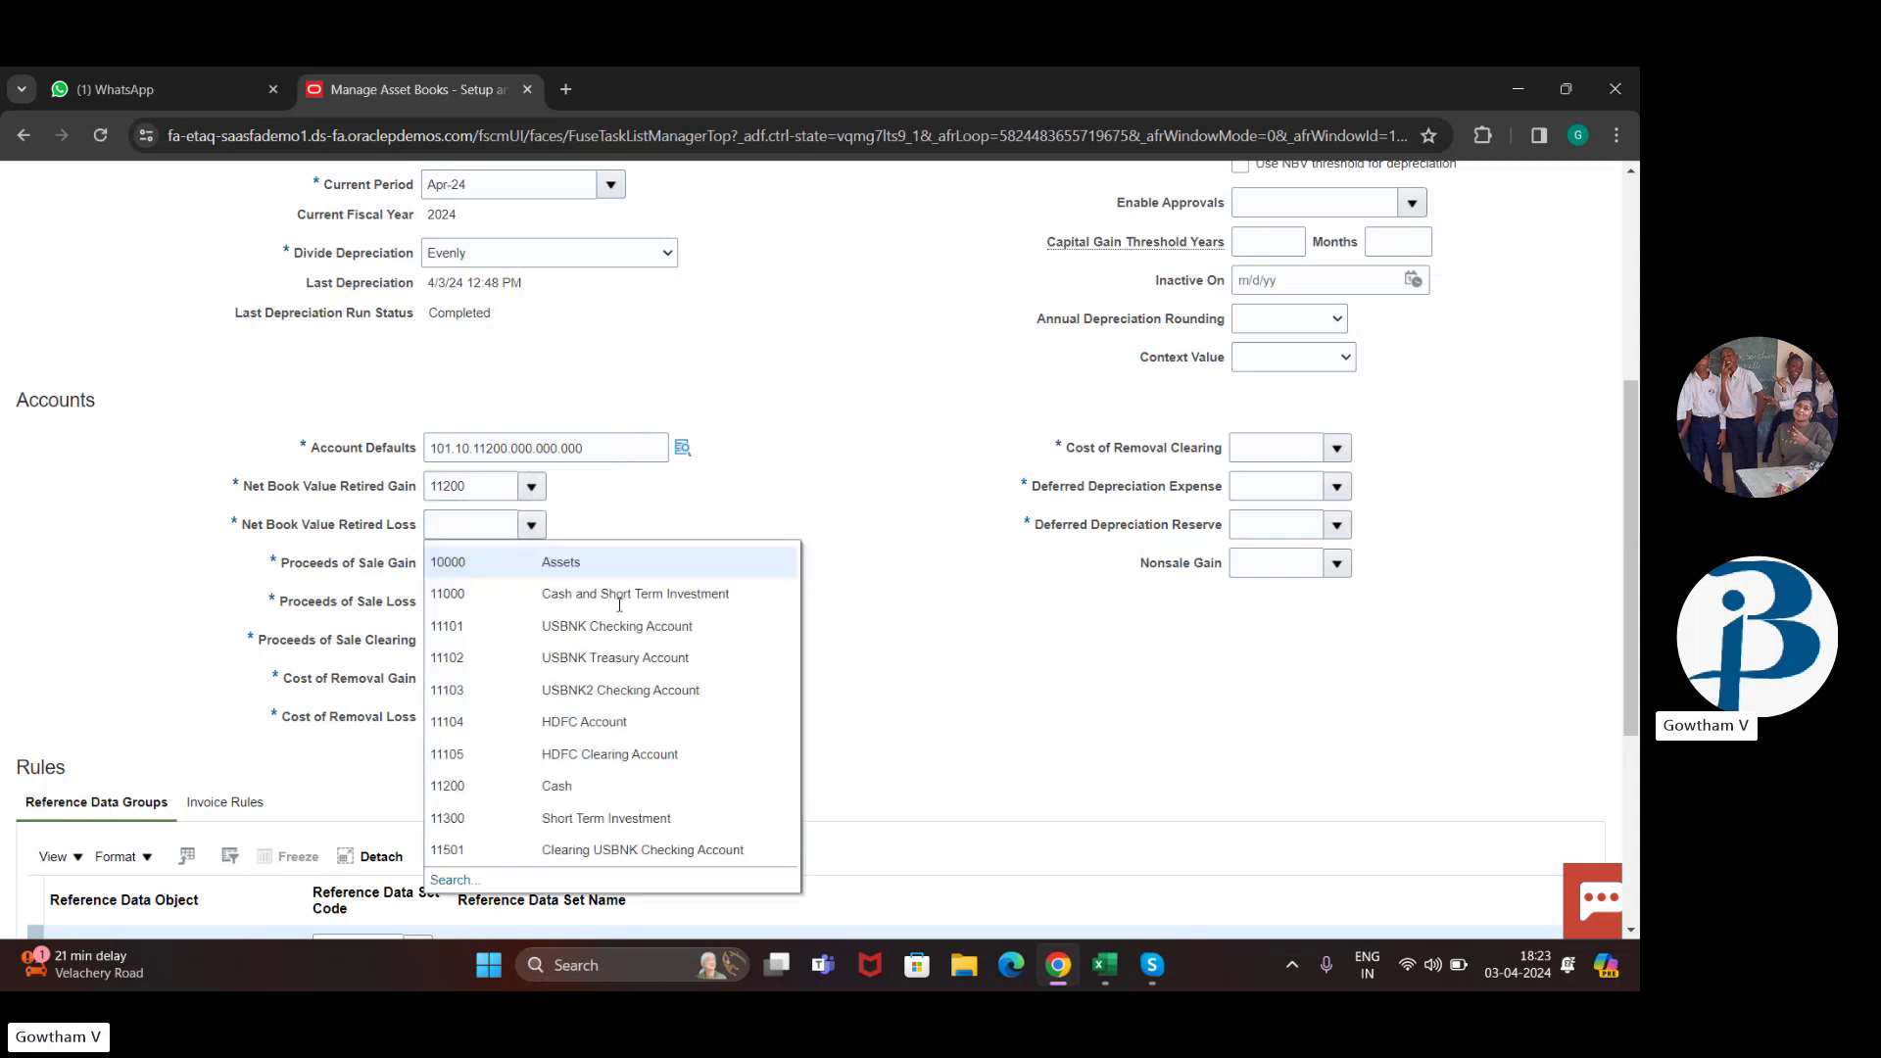
{"action": "scroll", "coordinate": [673, 771], "scroll_direction": "down", "scroll_amount": 1}
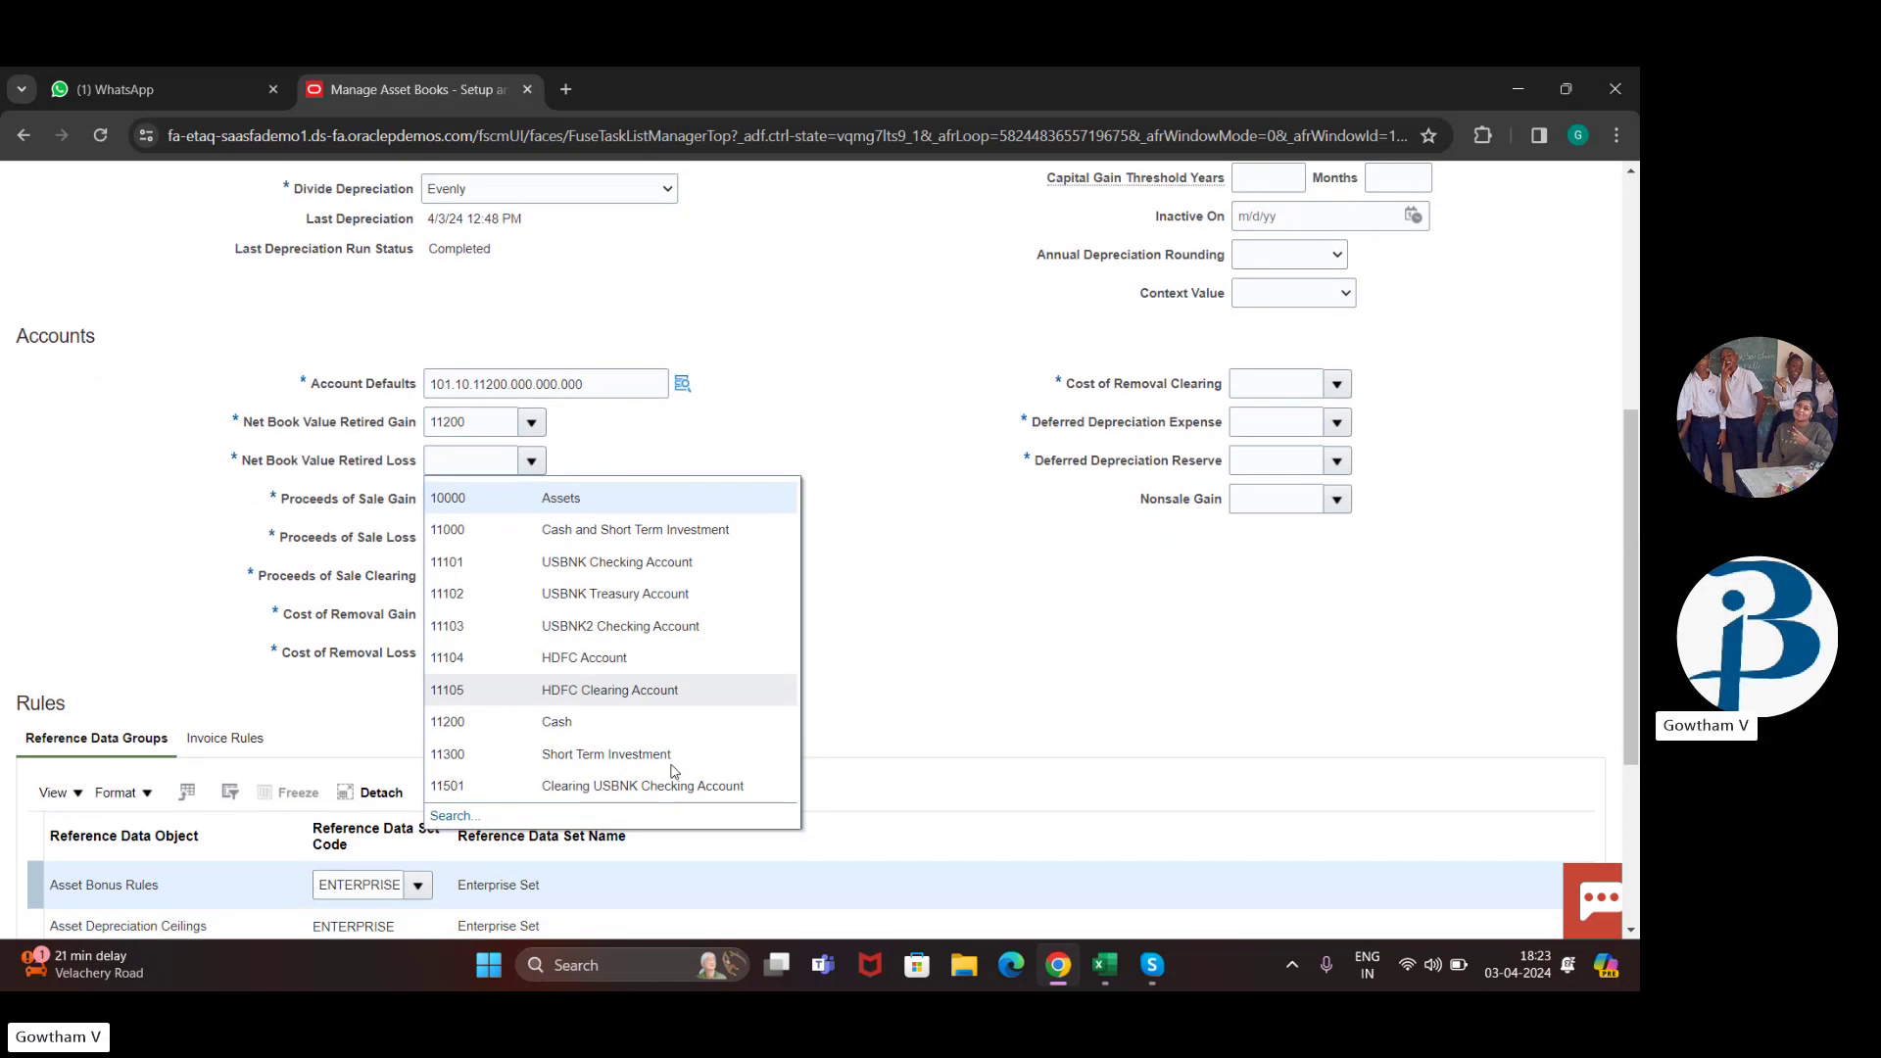
{"action": "scroll", "coordinate": [674, 771], "scroll_direction": "up", "scroll_amount": 1}
{"action": "left_click", "coordinate": [648, 757]}
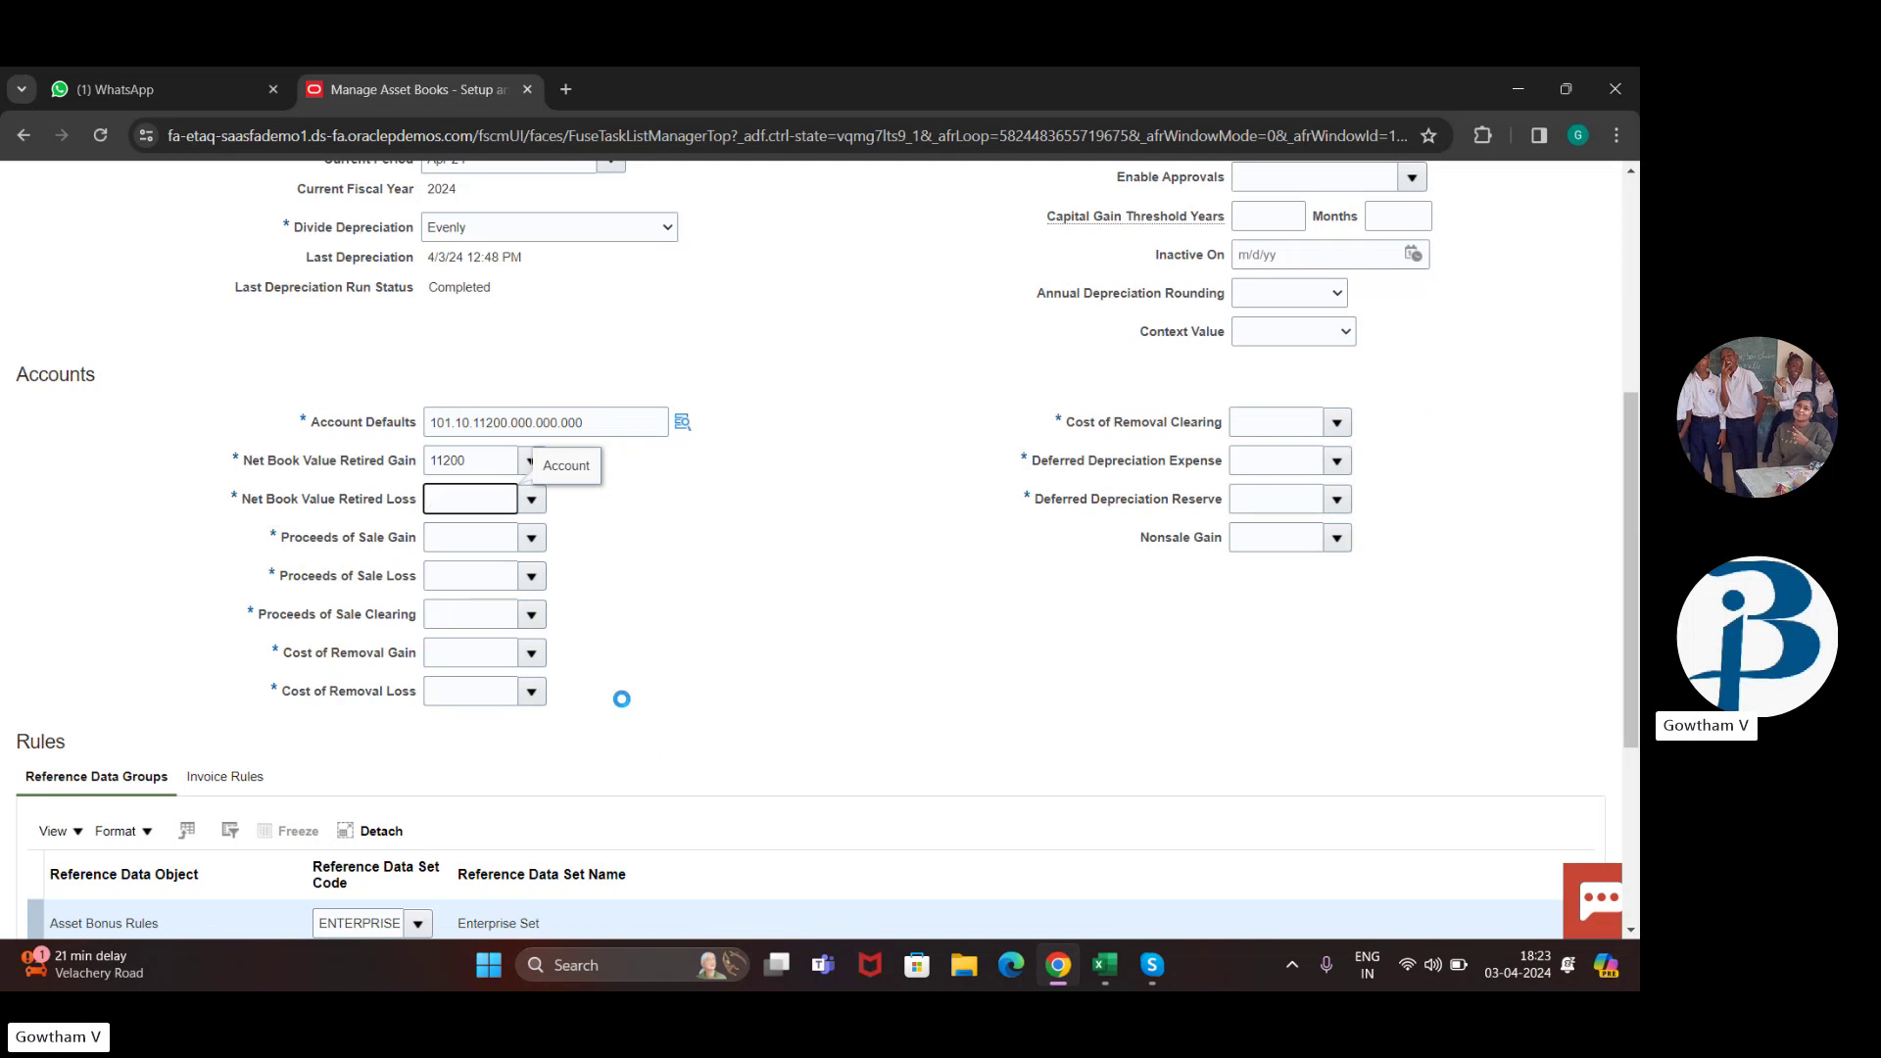
{"action": "type", "text": "11200"}
Step: Set both the Proceeds of Sale Gain and Proceeds of Sale Loss accounts to 11104 HDFC Account
{"action": "left_click", "coordinate": [532, 540]}
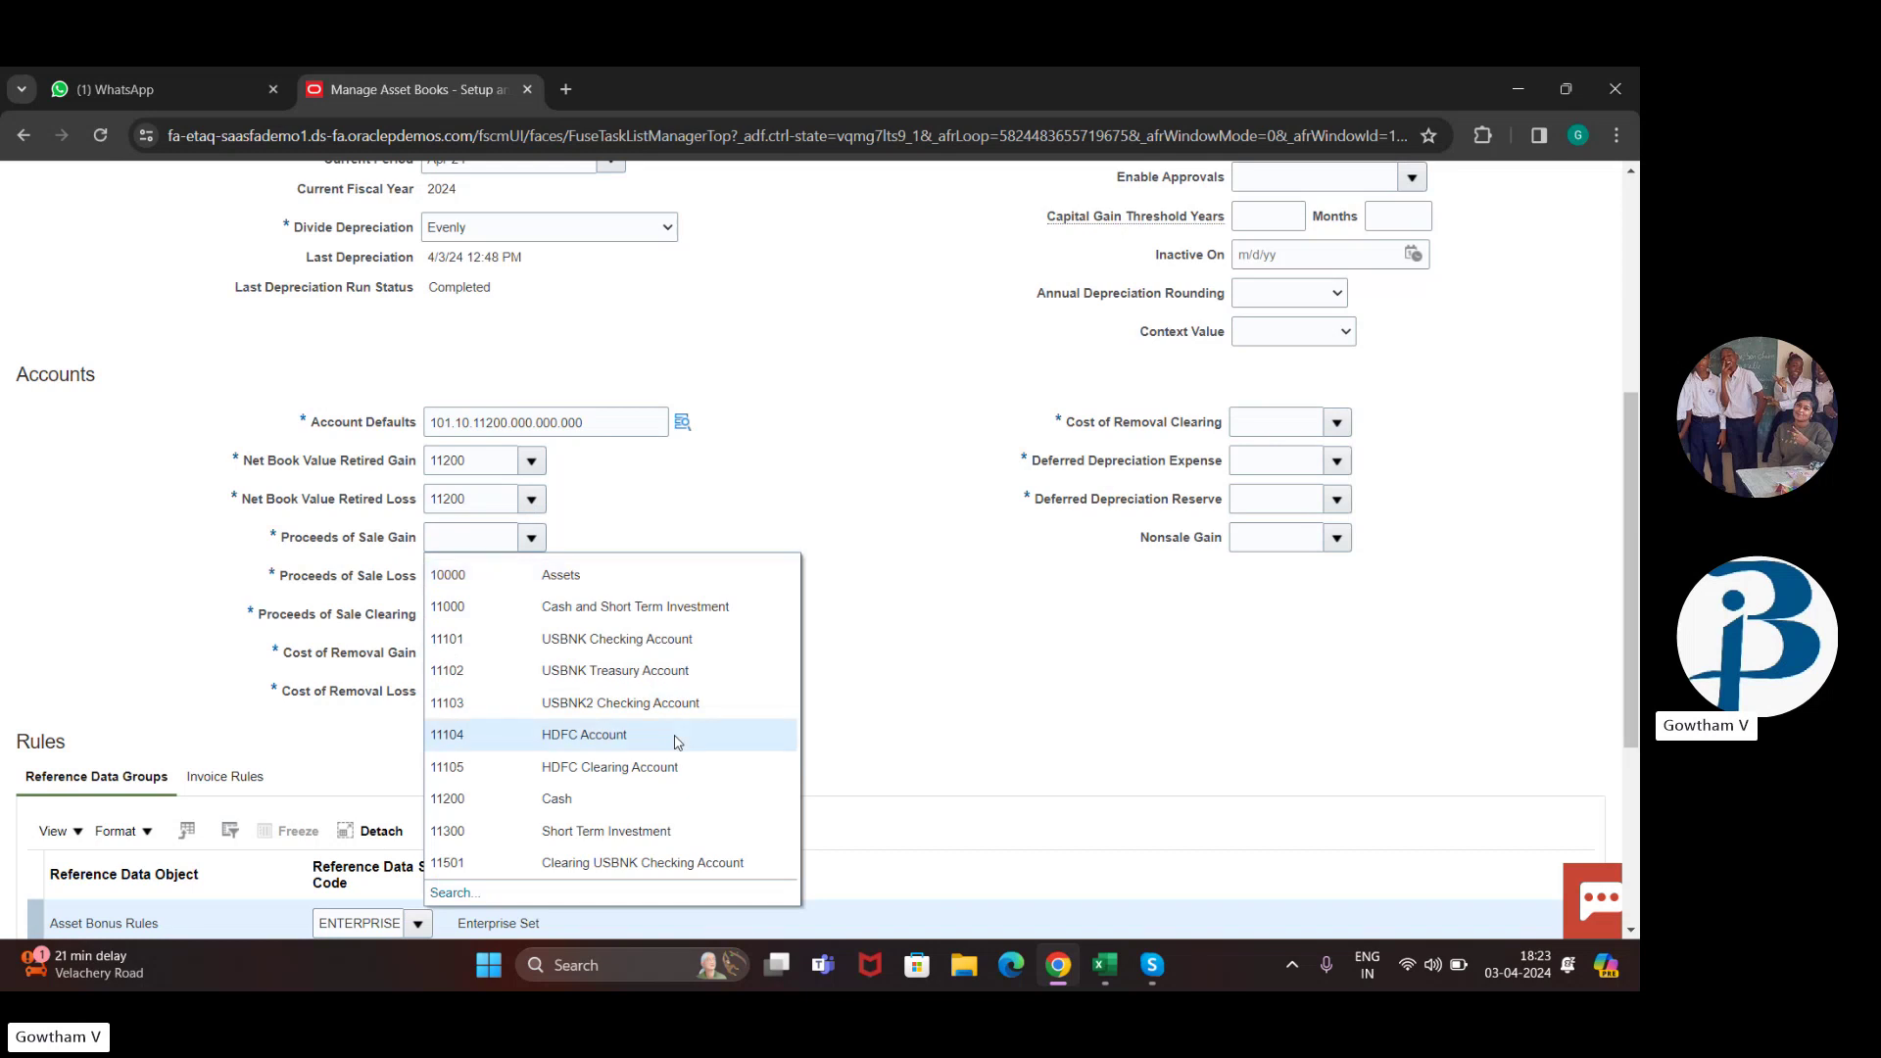
{"action": "left_click", "coordinate": [668, 735]}
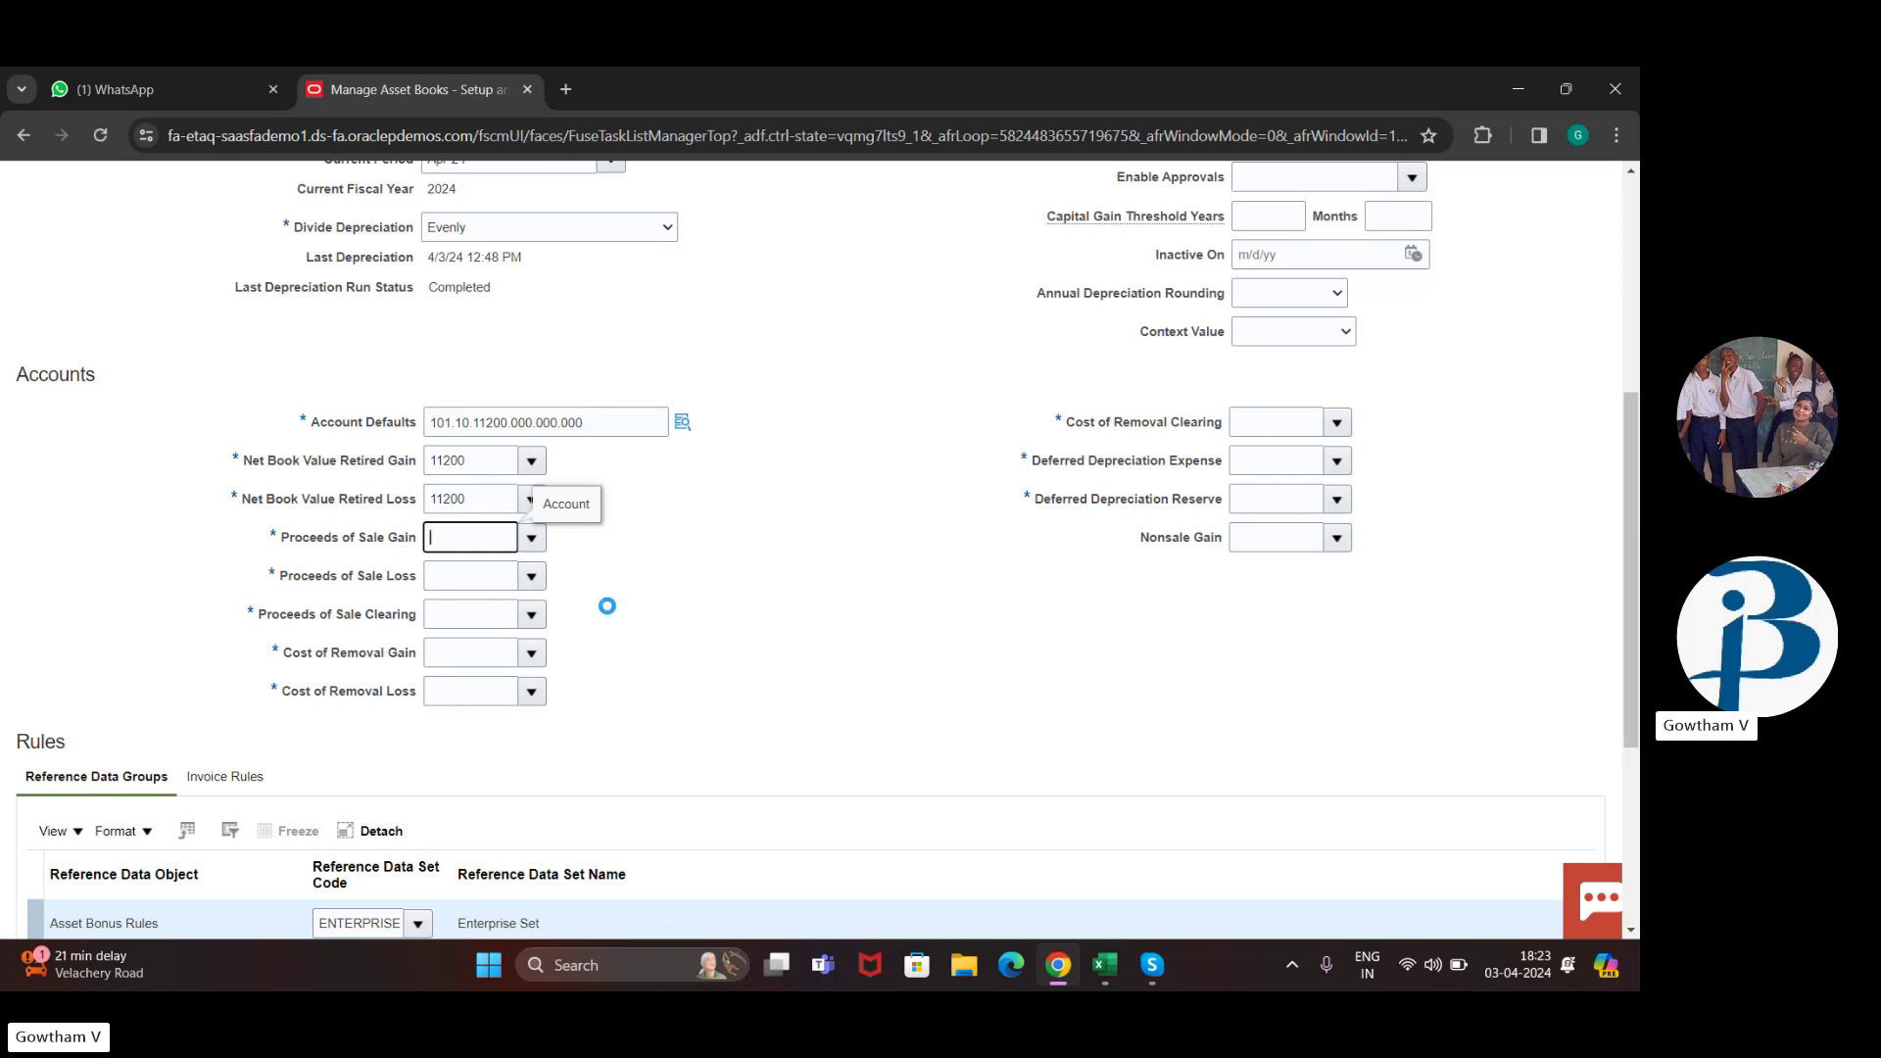
{"action": "type", "text": "11104"}
{"action": "left_click", "coordinate": [534, 577]}
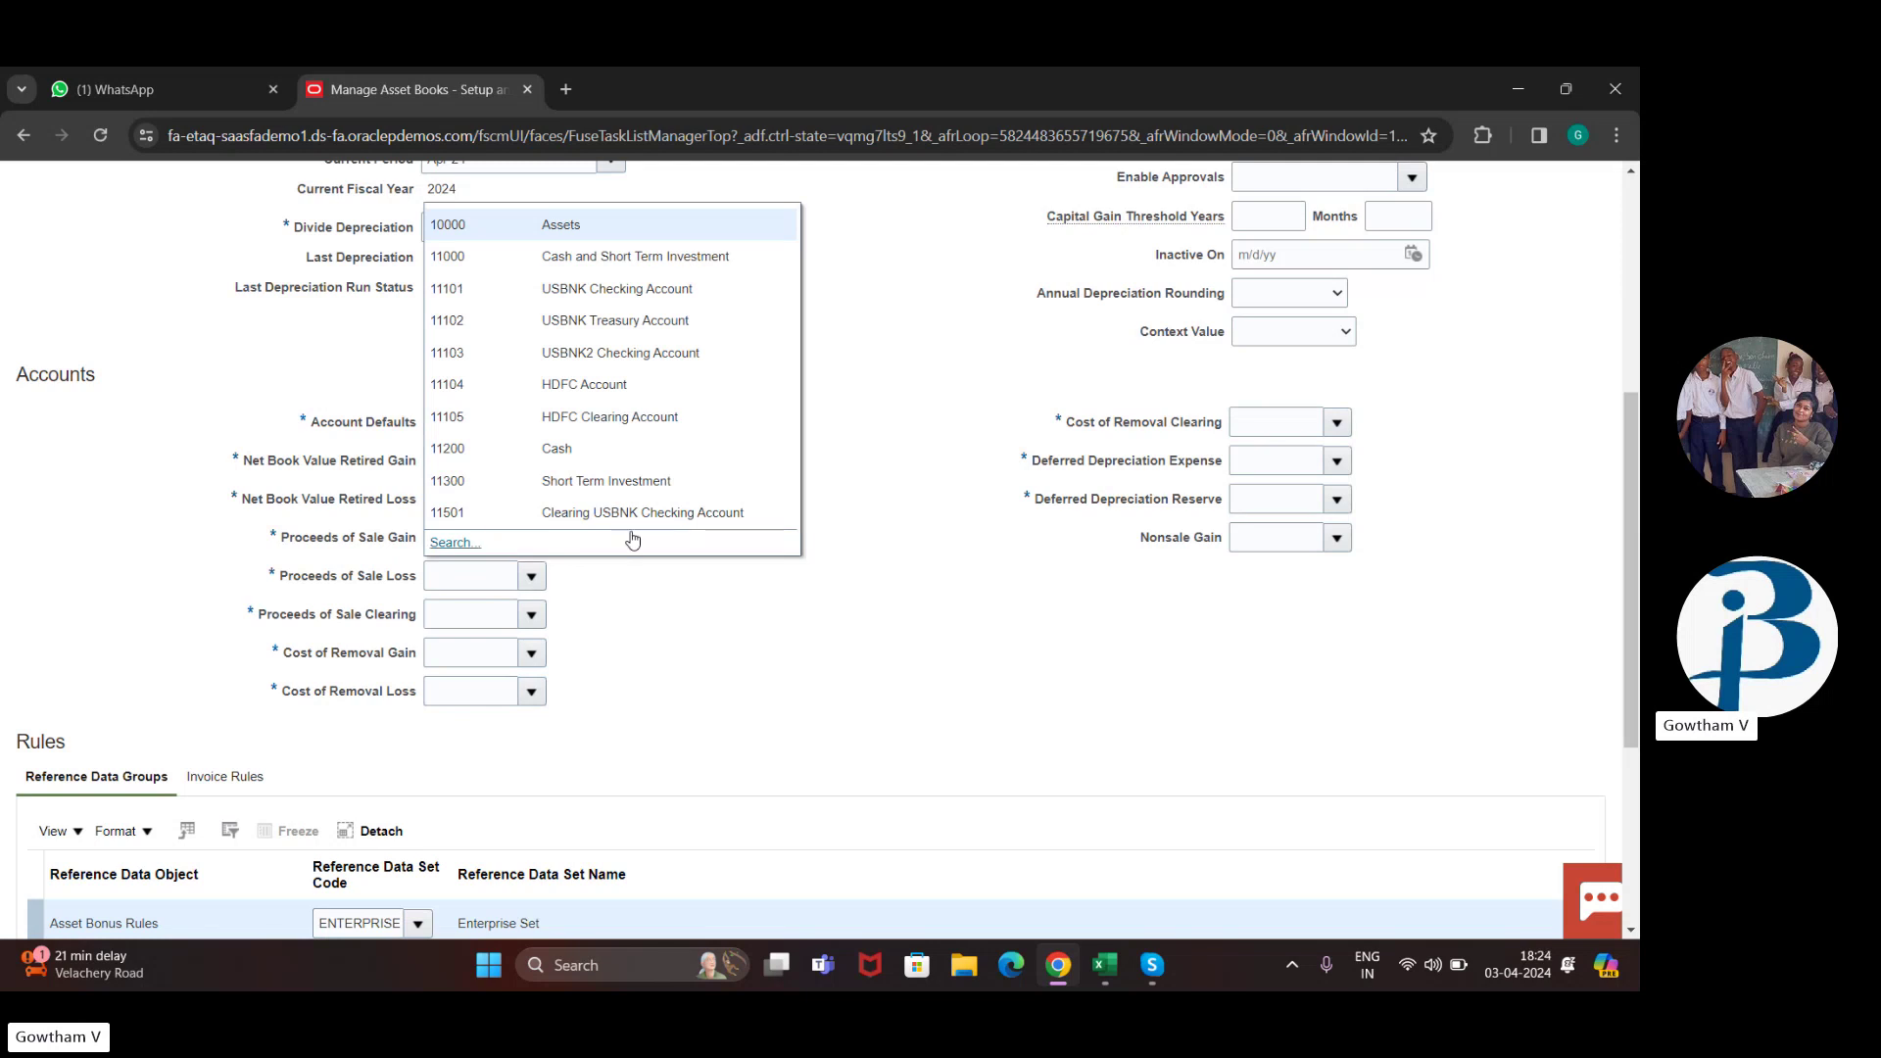
{"action": "left_click", "coordinate": [653, 389]}
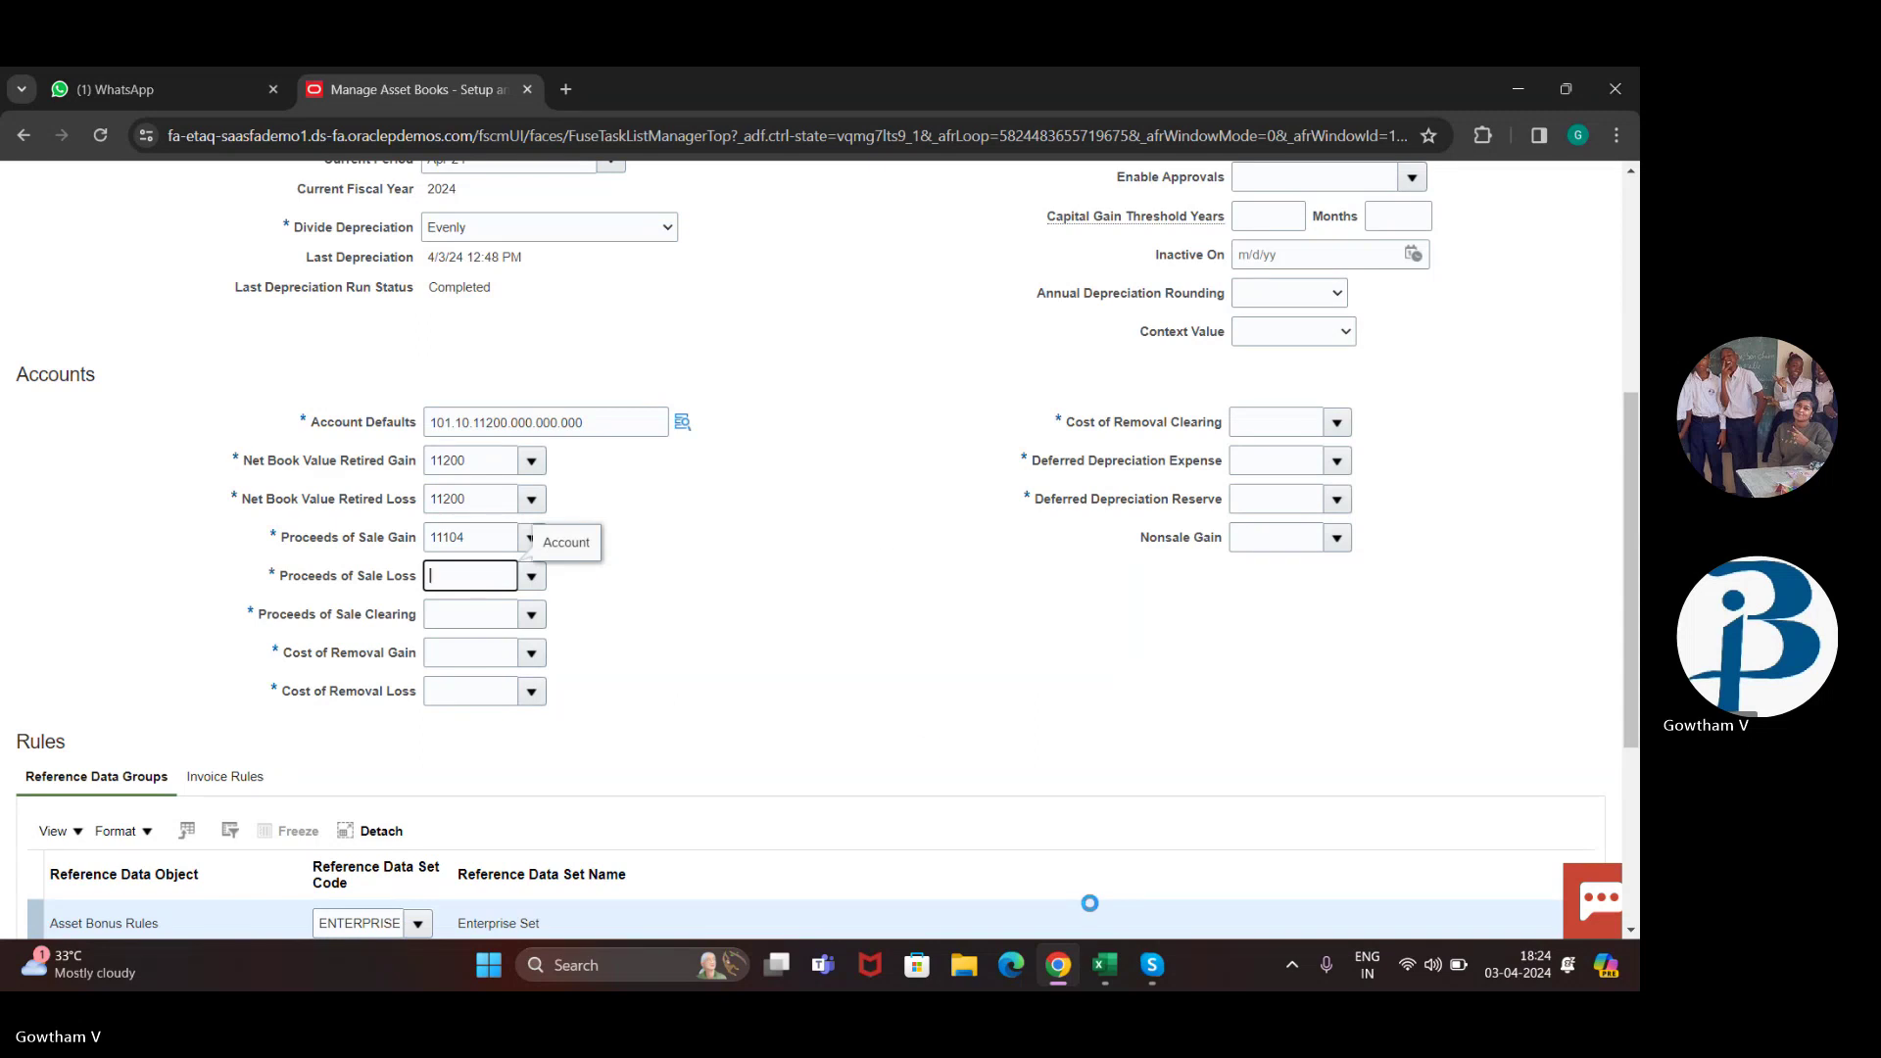
{"action": "type", "text": "11104"}
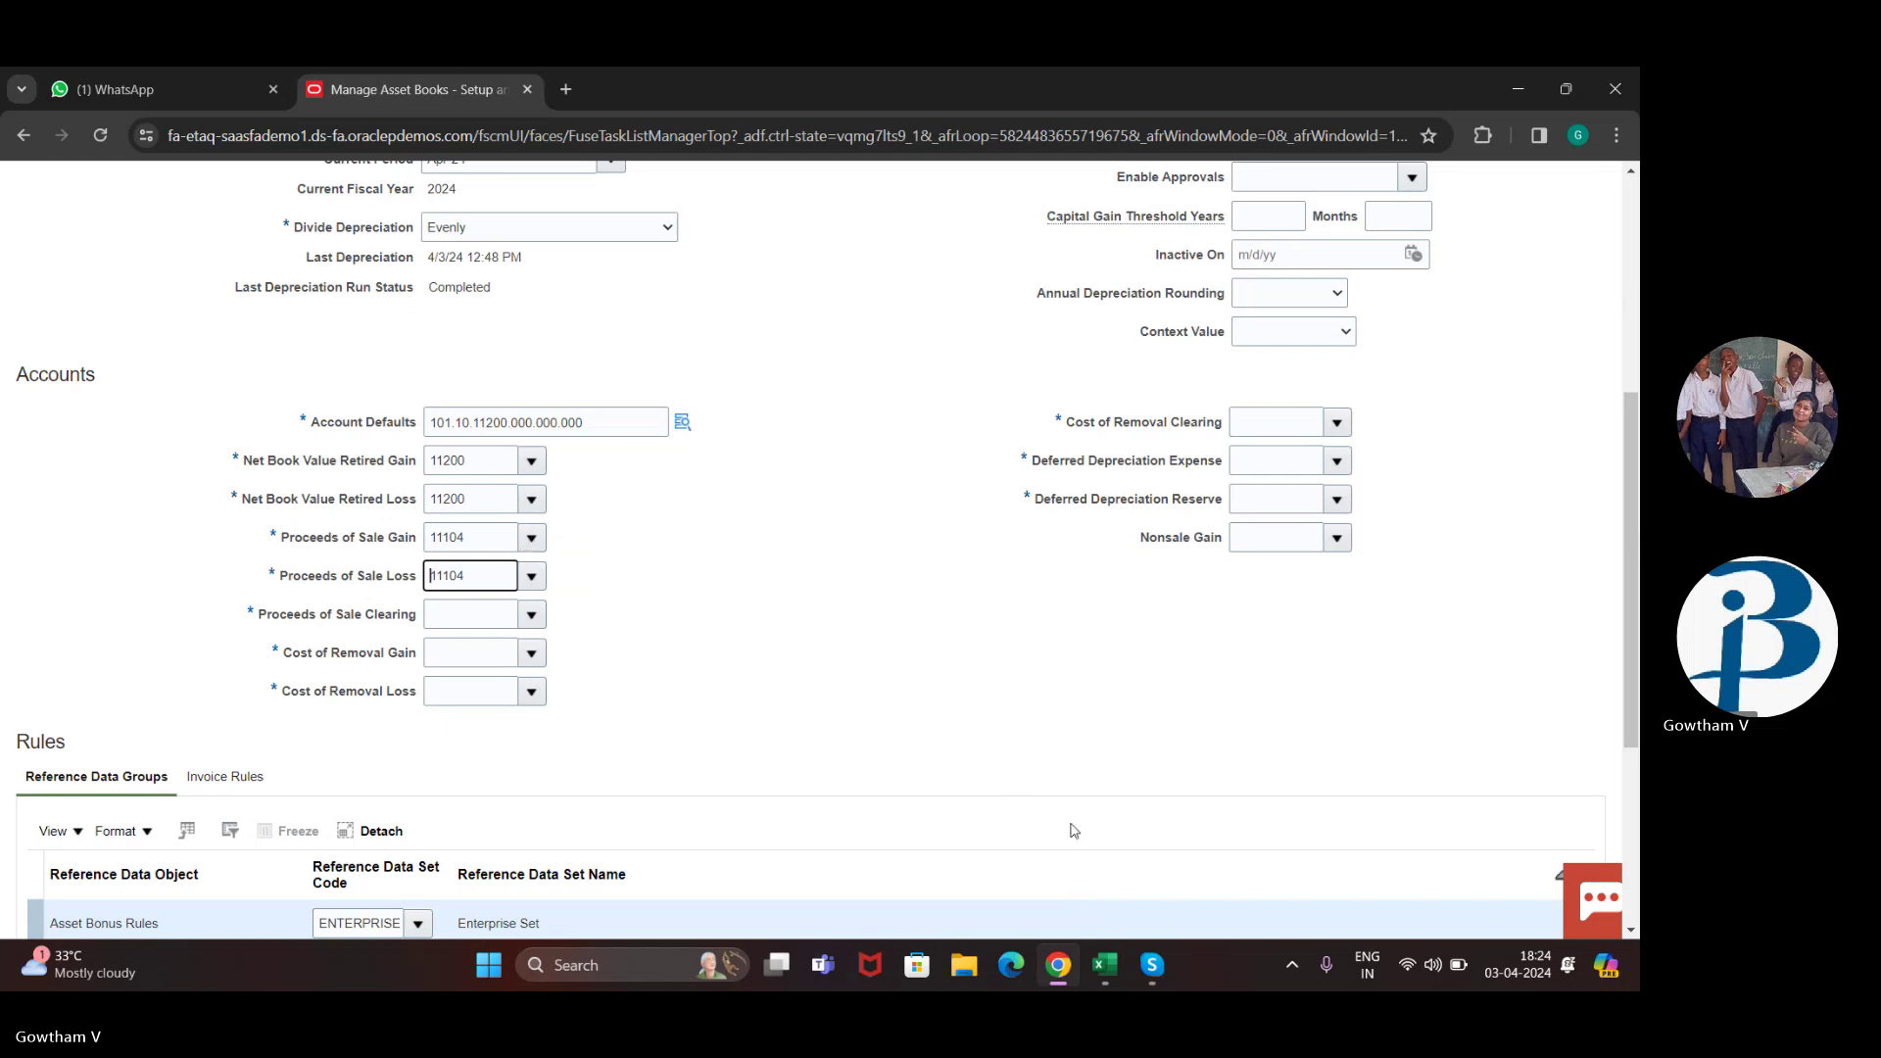
{"action": "left_click", "coordinate": [888, 703]}
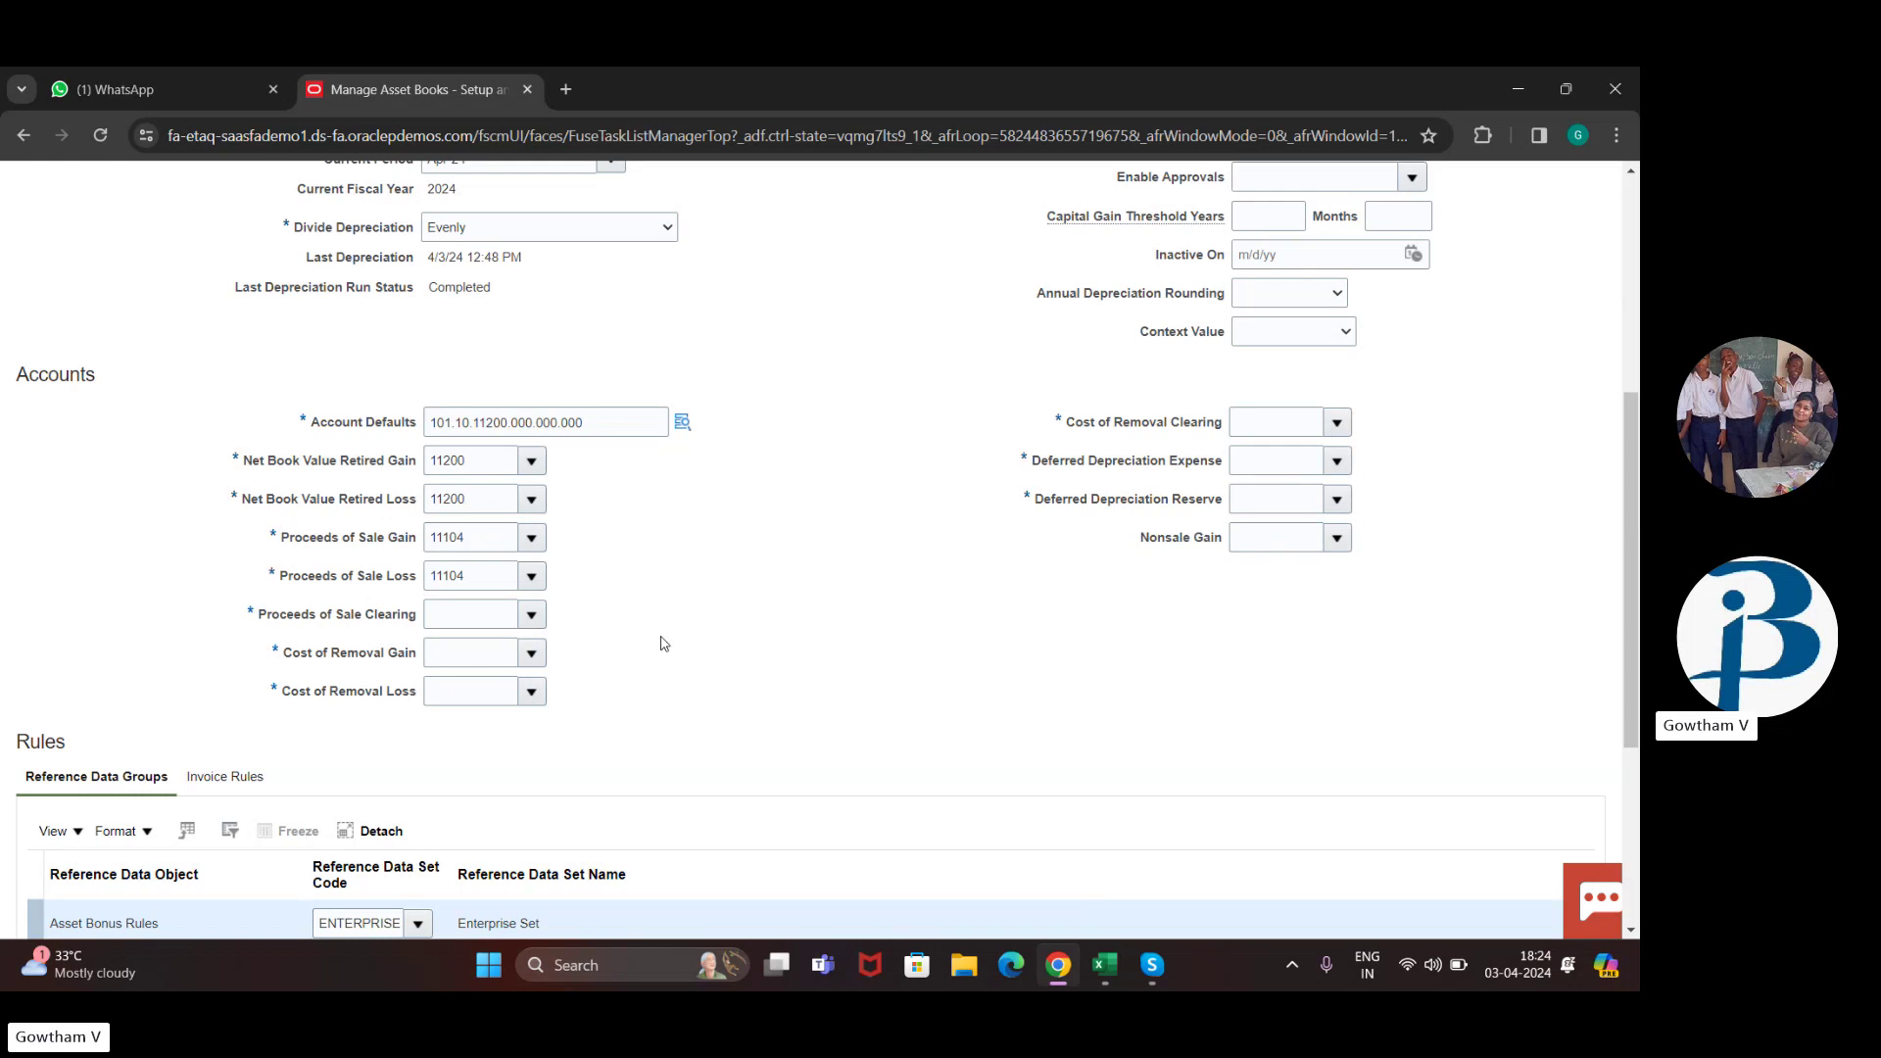
Step: Set the Proceeds of Sale Clearing account to 11300 Short Term Investment
{"action": "left_click", "coordinate": [531, 614]}
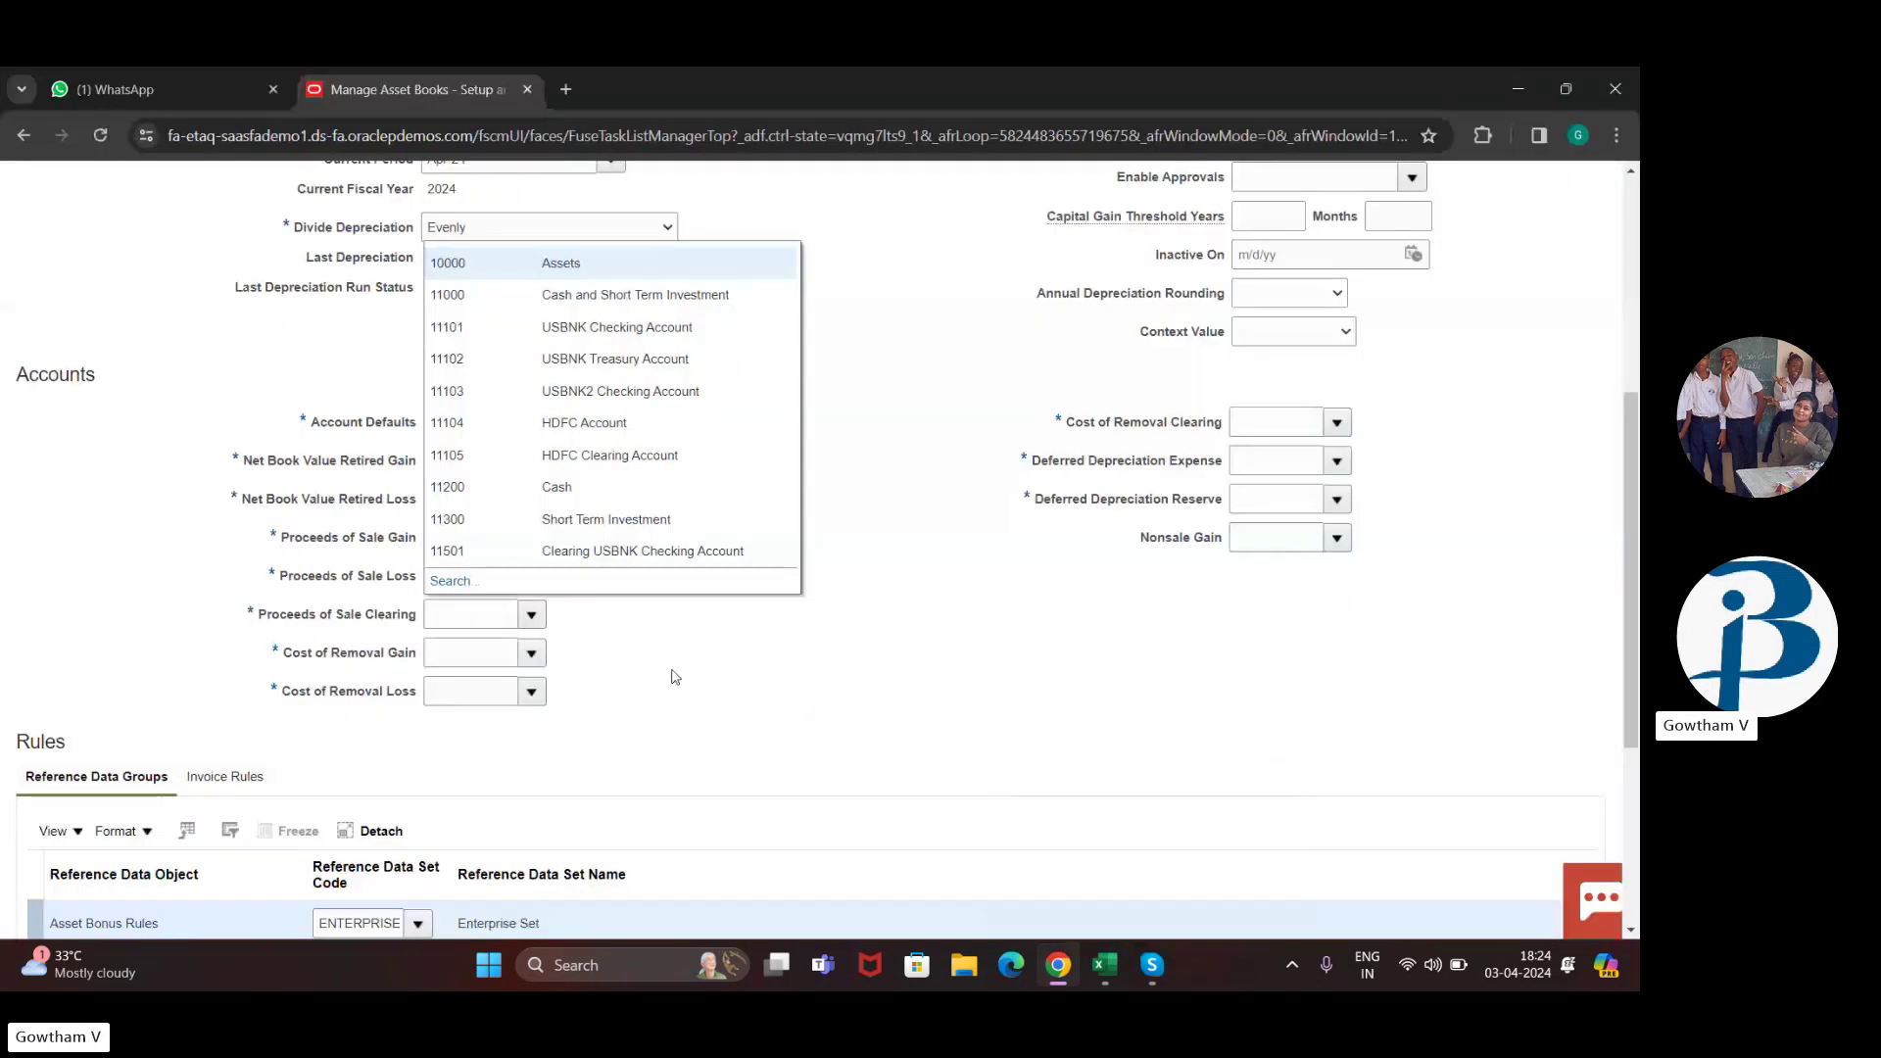
{"action": "left_click", "coordinate": [531, 614]}
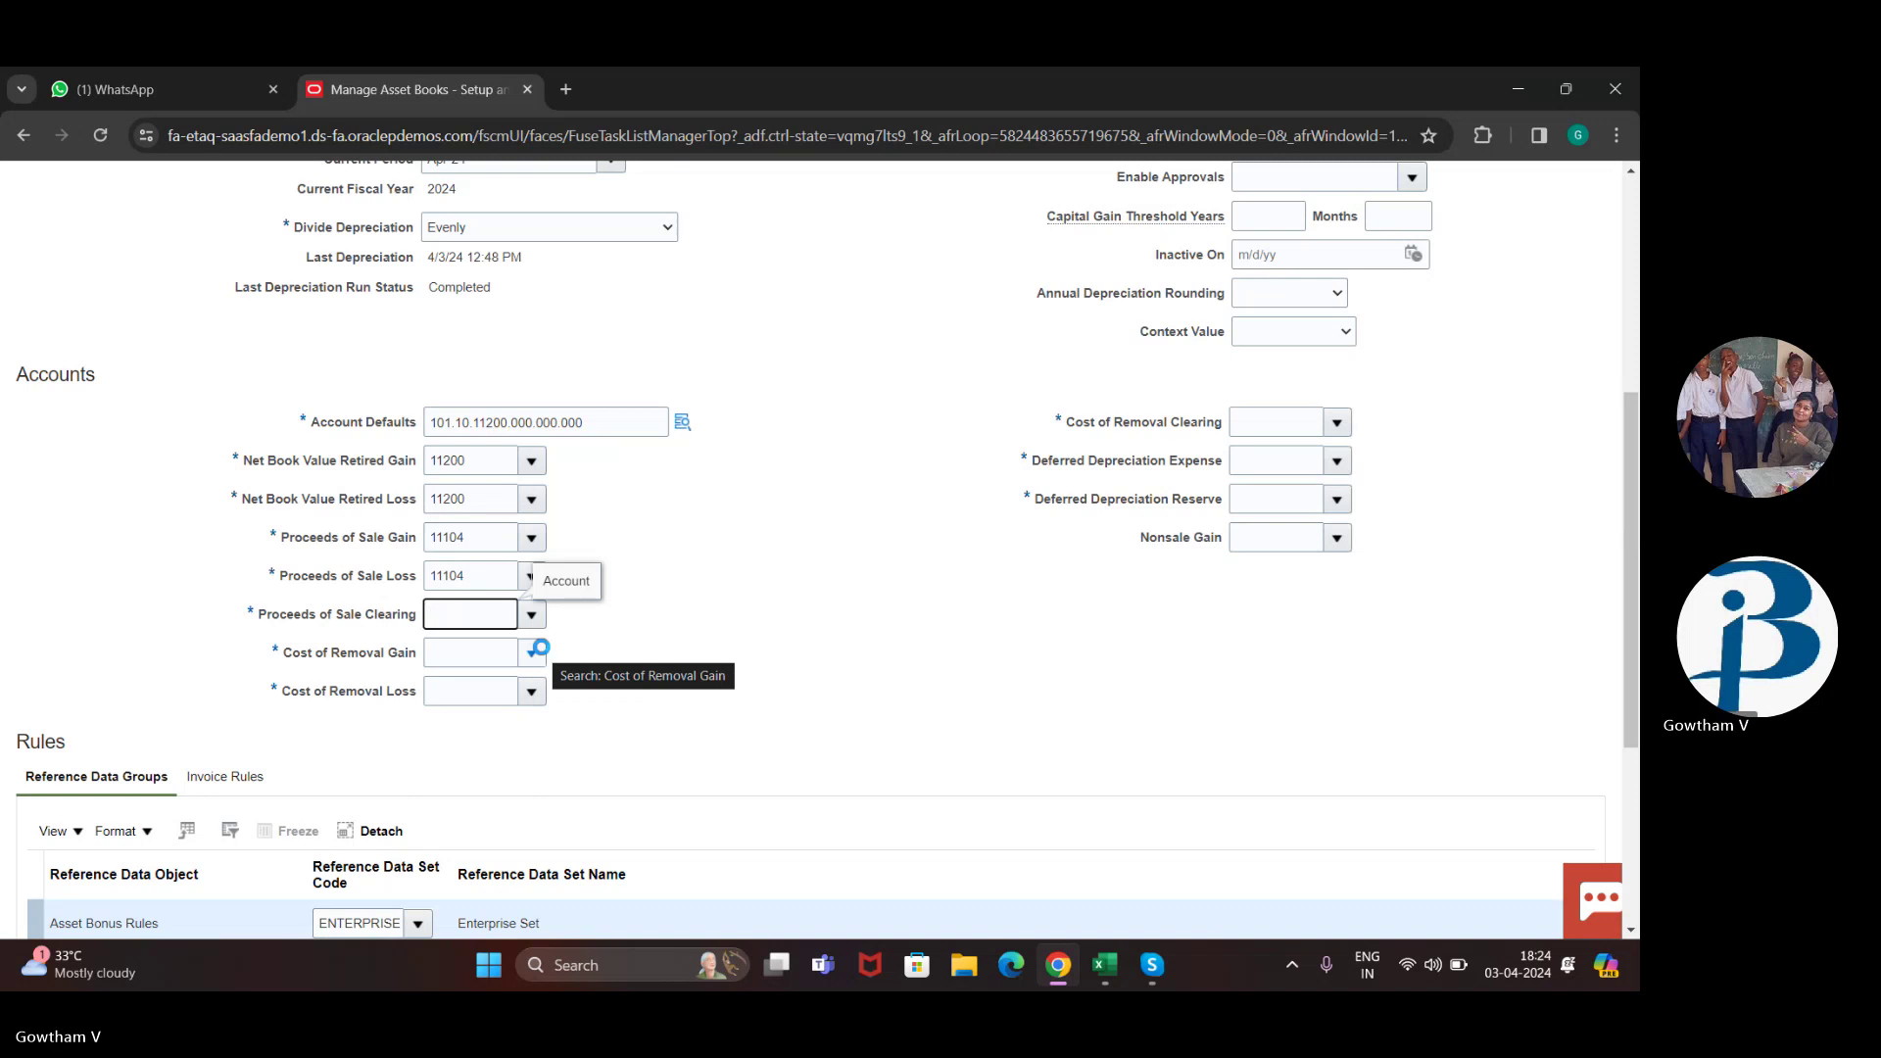
{"action": "type", "text": "11300"}
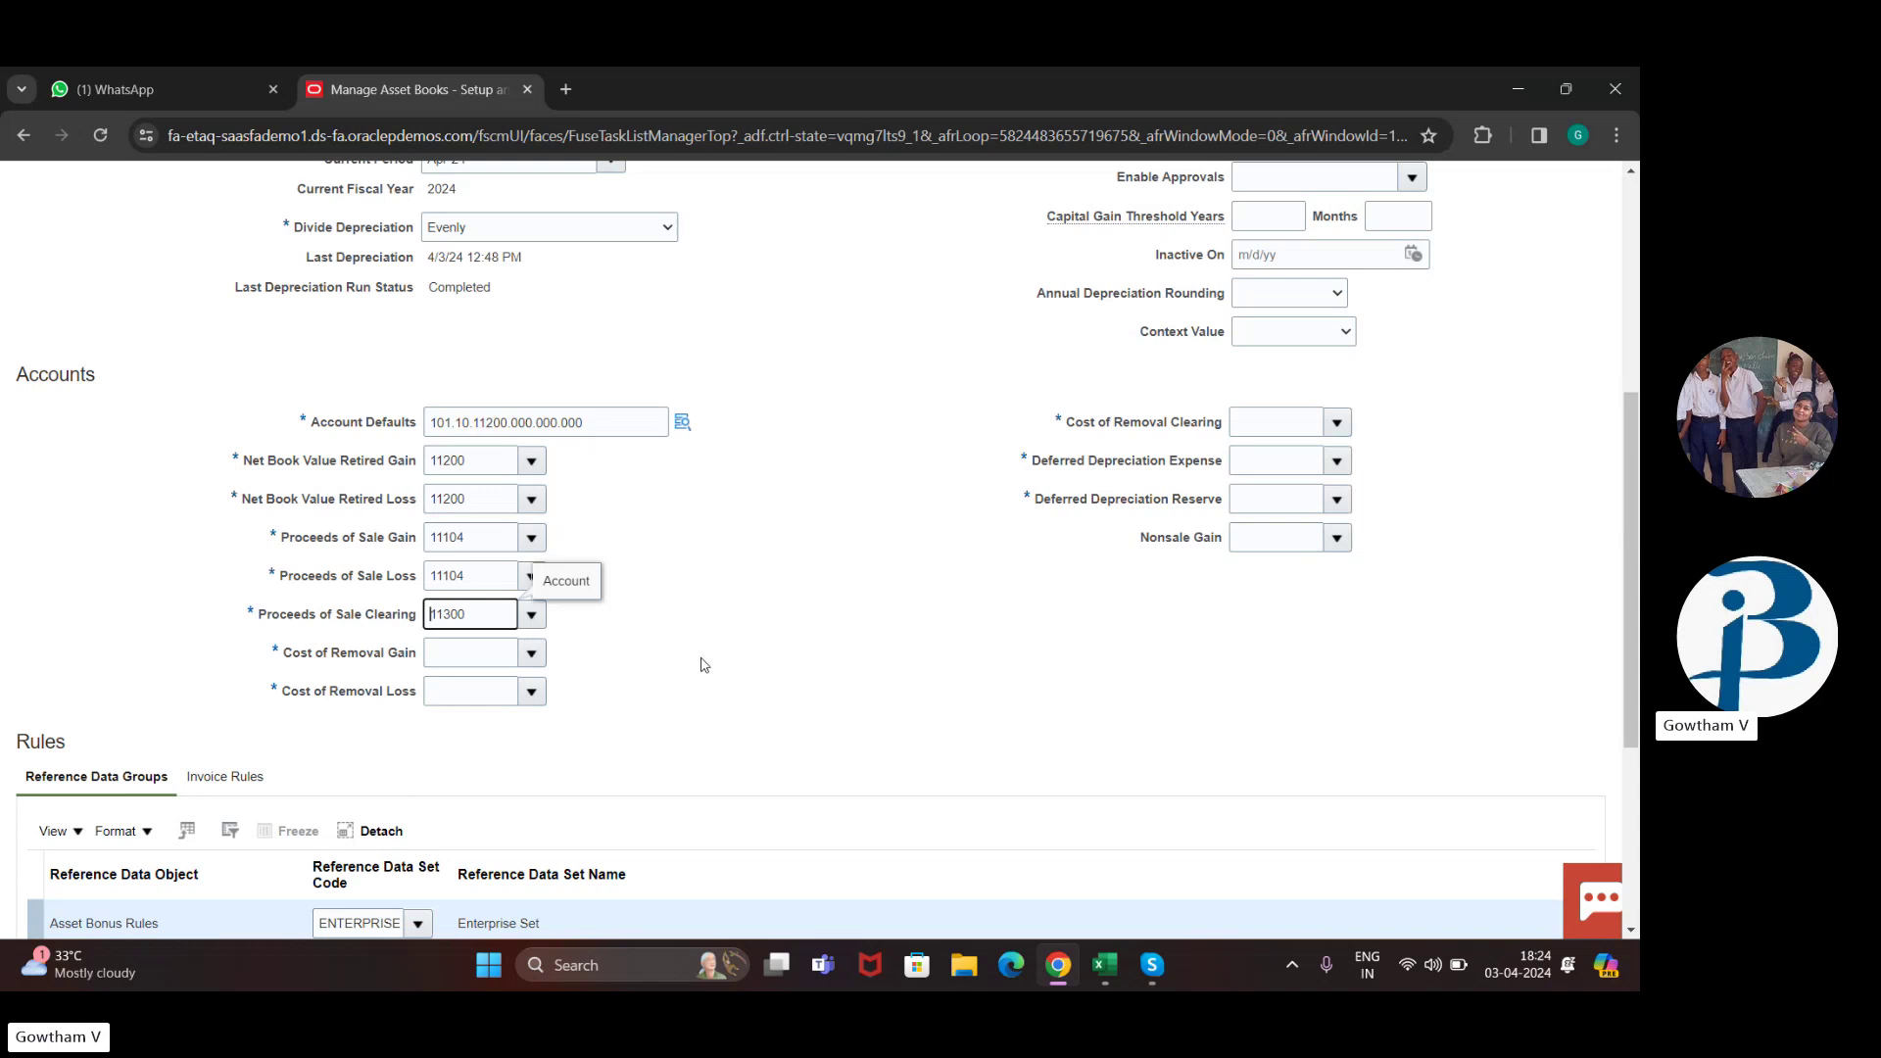
Step: Set the Cost of Removal Gain account to 11105 and the Cost of Removal Loss account to 11501
{"action": "left_click", "coordinate": [529, 662]}
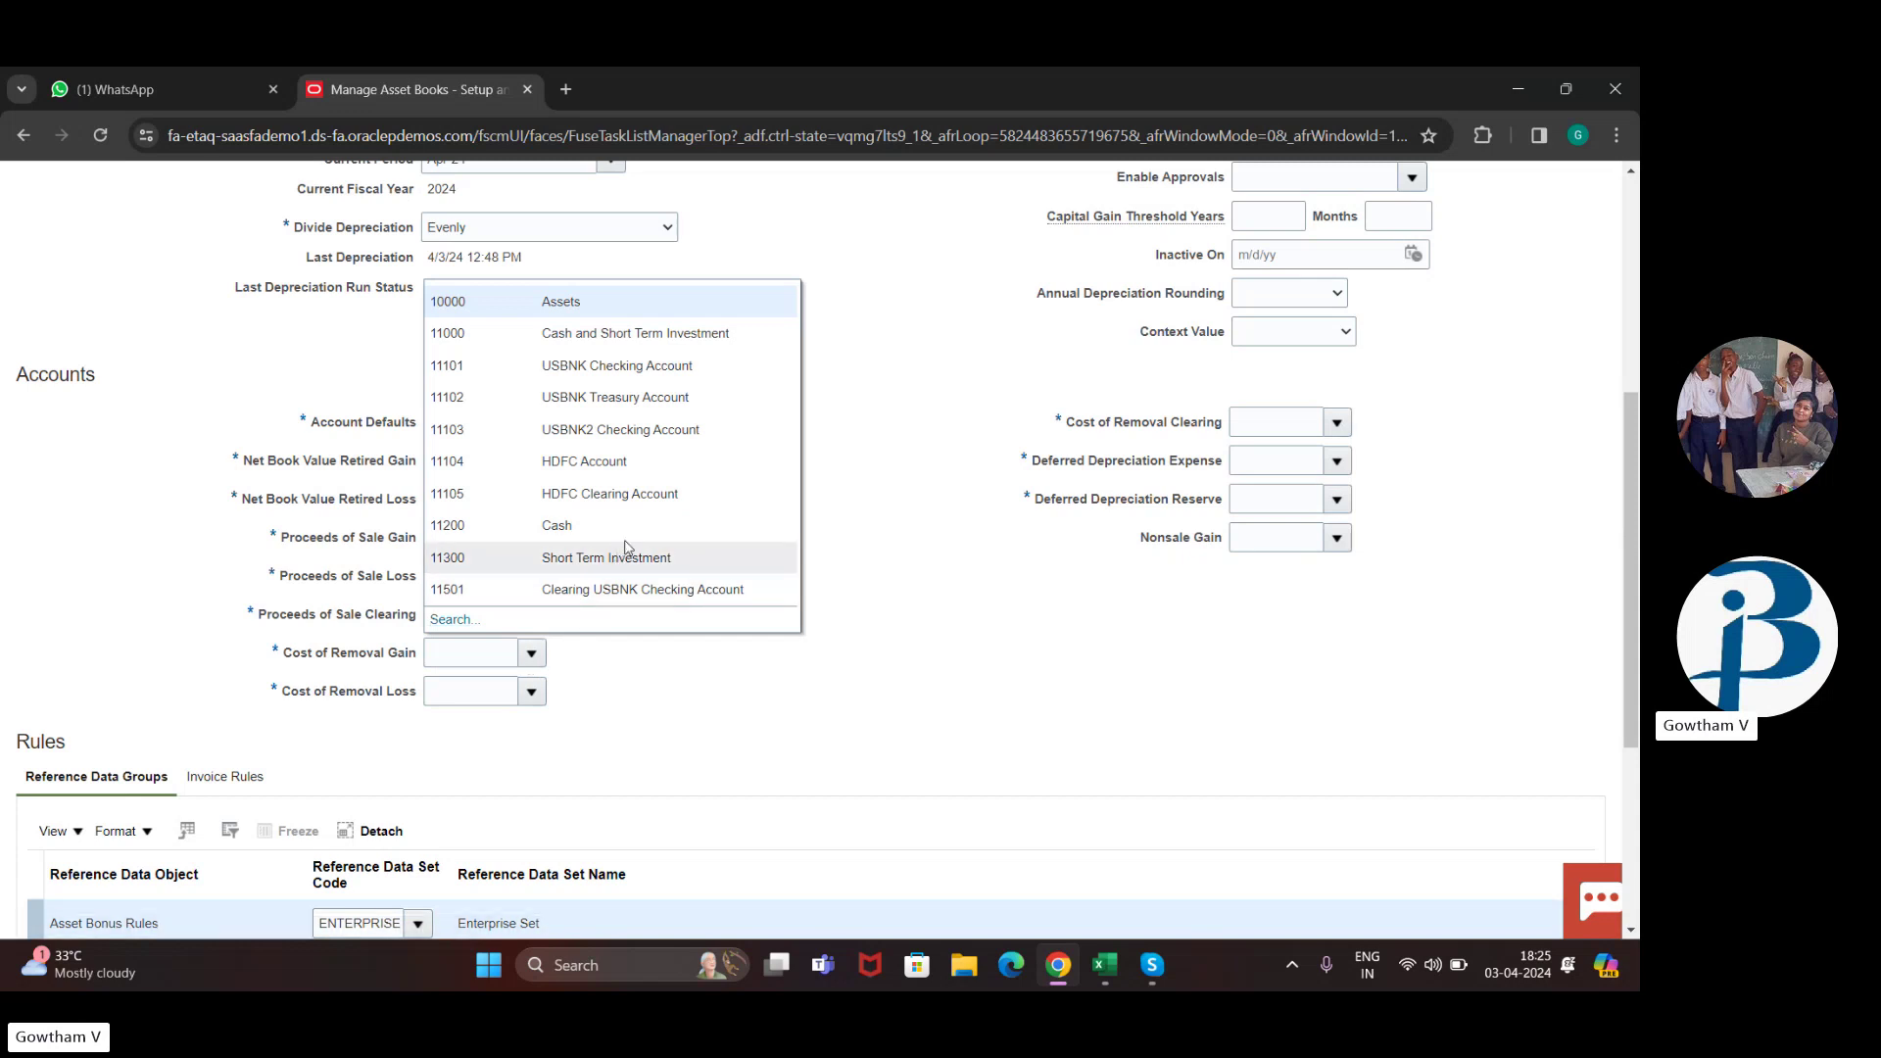
{"action": "left_click", "coordinate": [658, 495]}
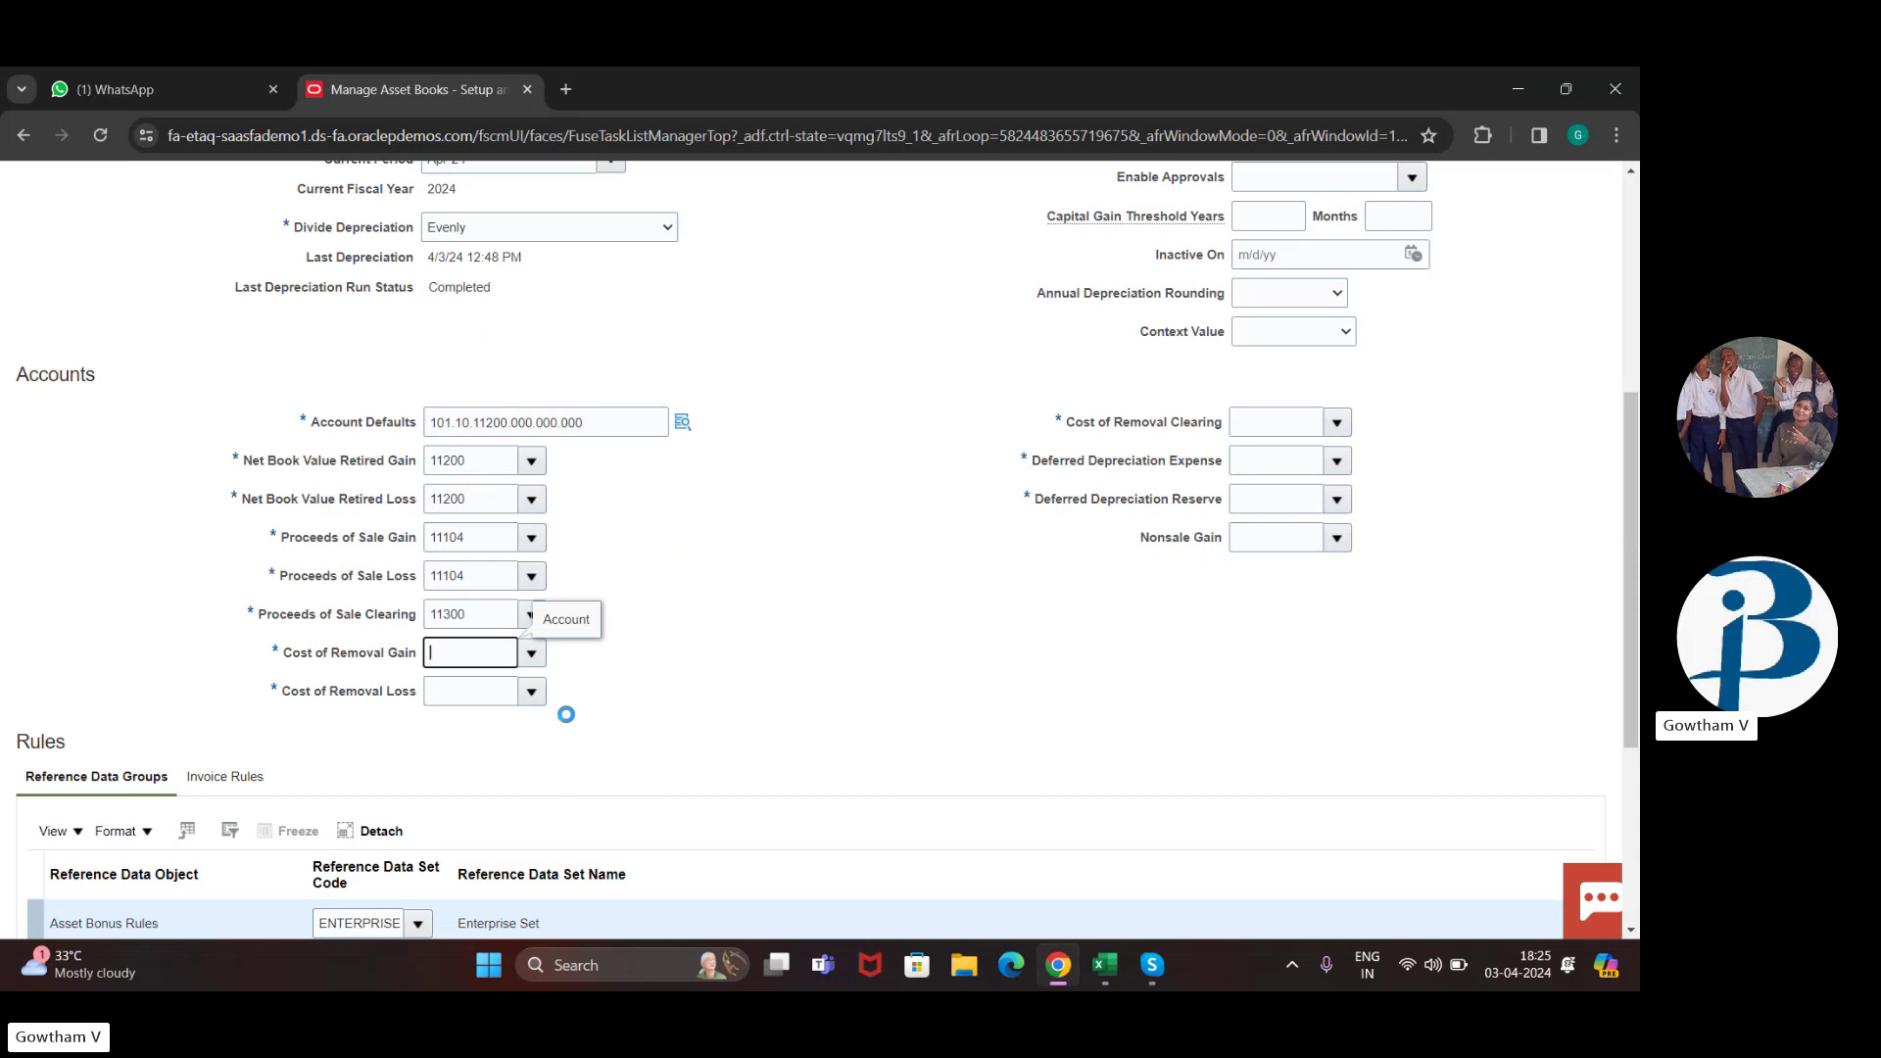
{"action": "left_click_drag", "start_coordinate": [566, 714], "coordinate": [701, 680]}
{"action": "left_click", "coordinate": [651, 714]}
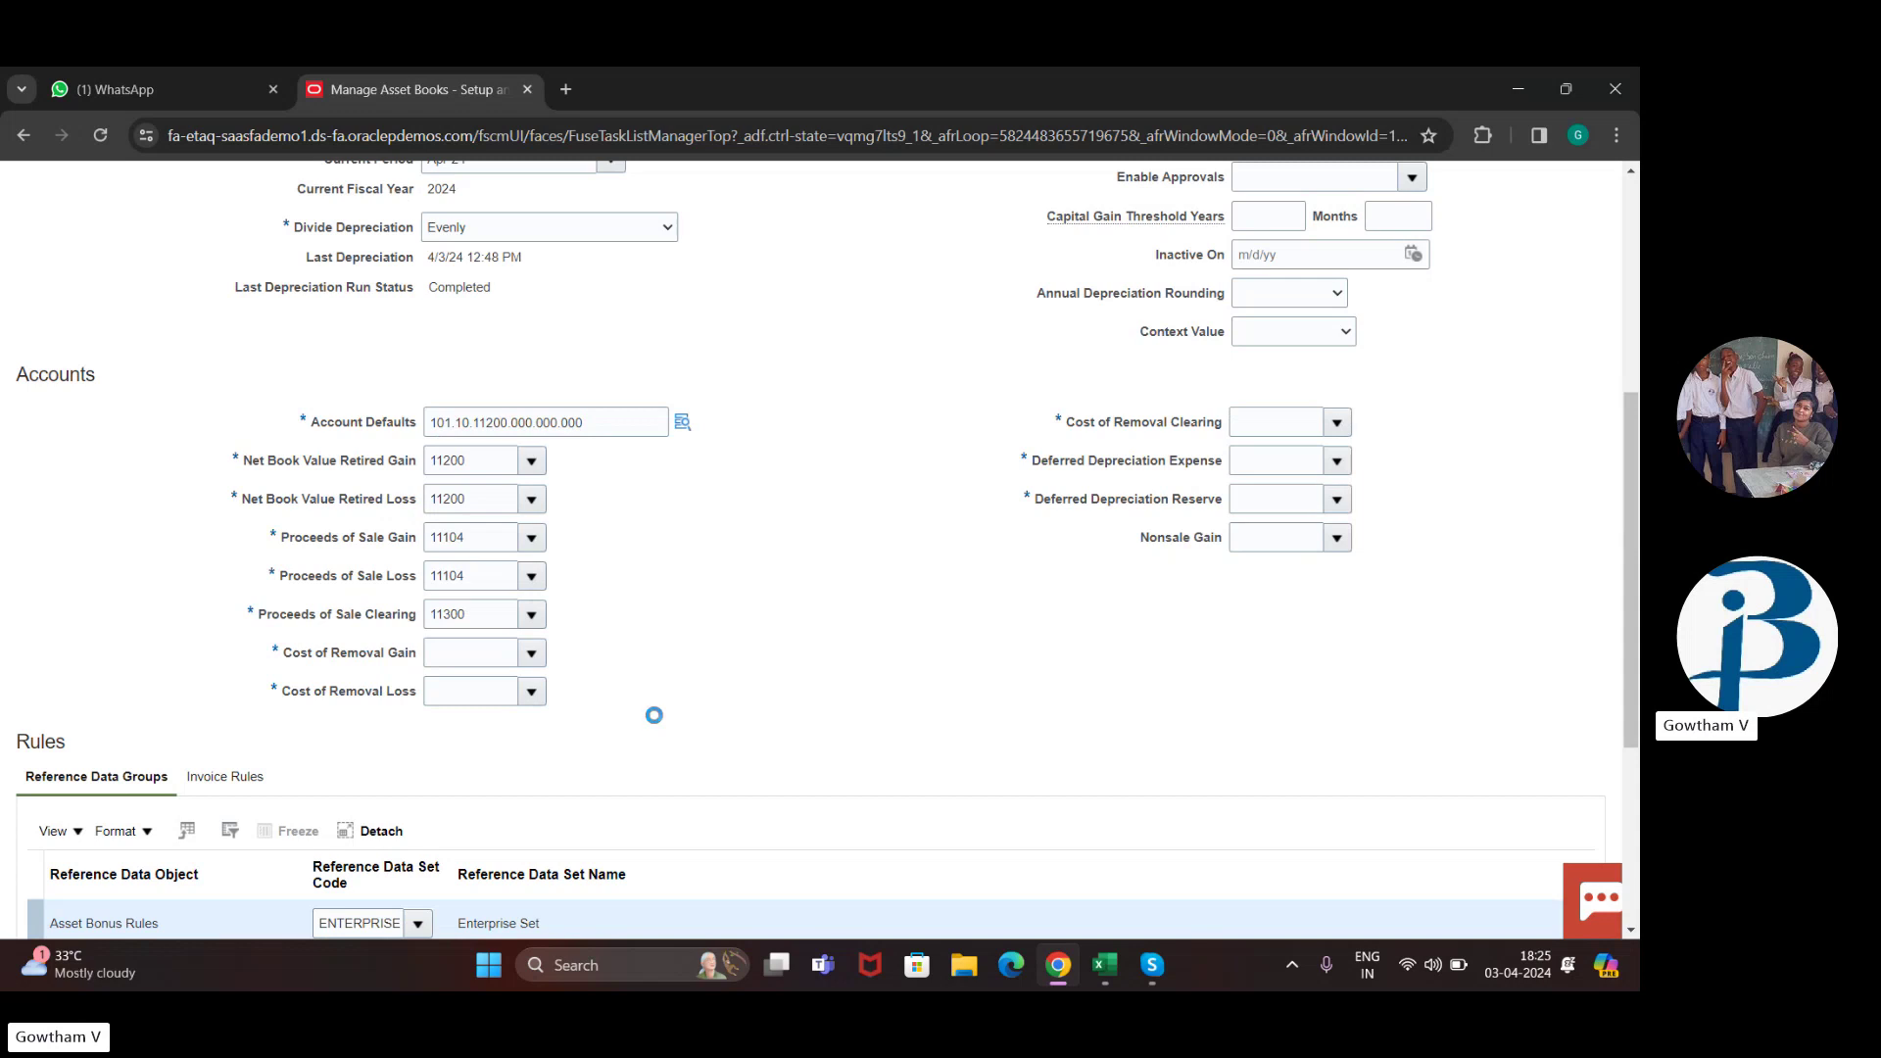
{"action": "left_click", "coordinate": [531, 693]}
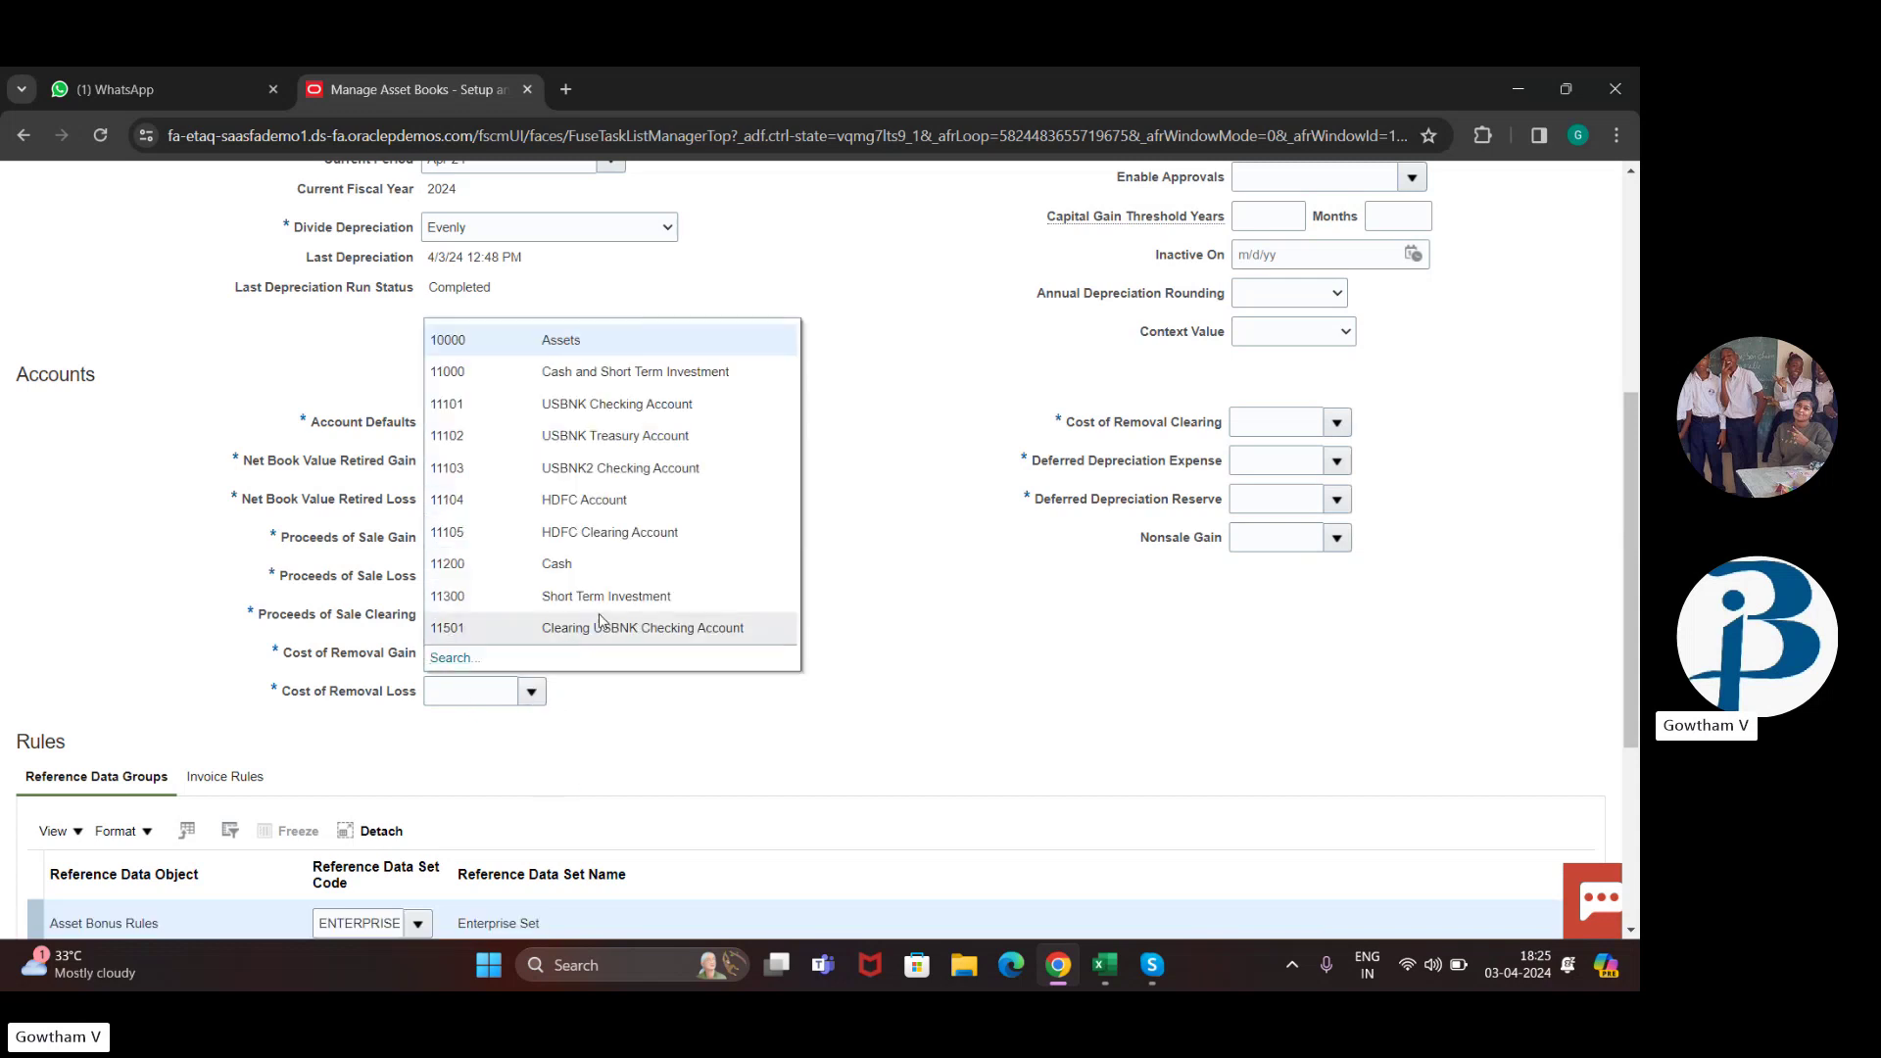
{"action": "left_click", "coordinate": [600, 619]}
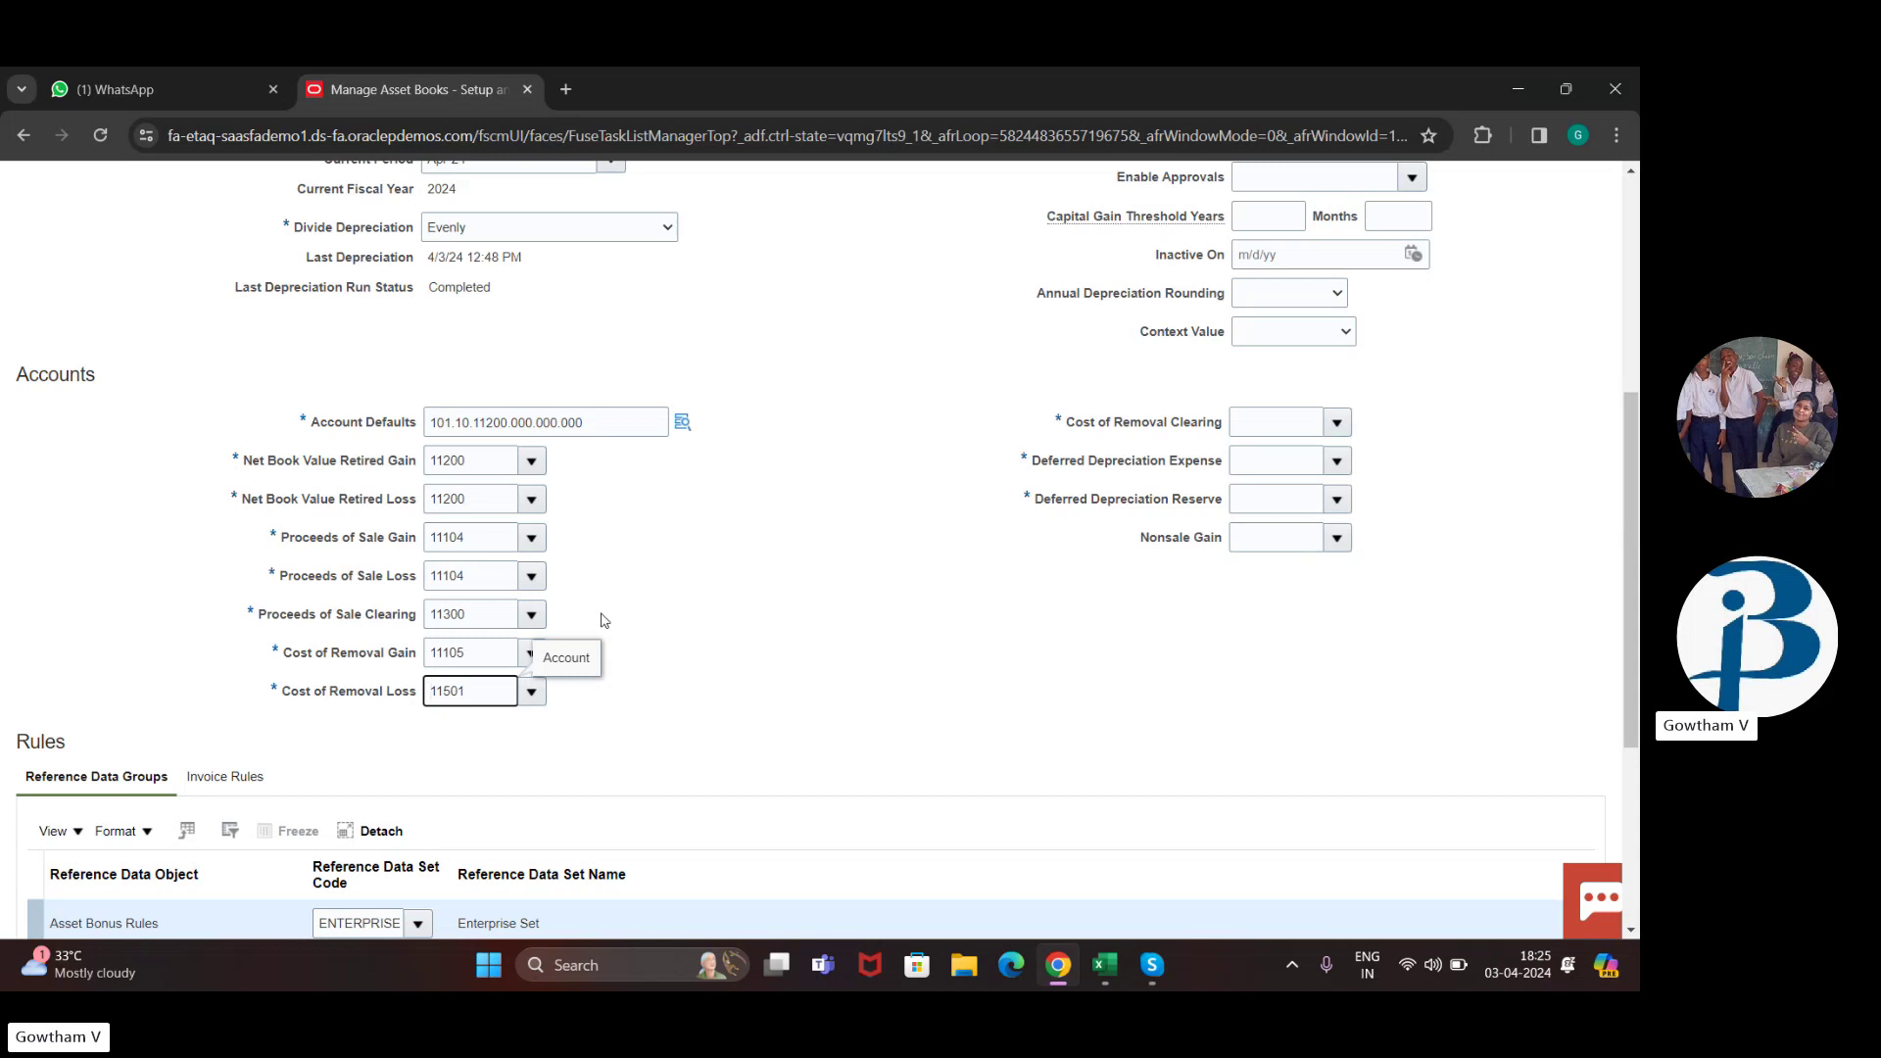
Step: Set the Cost of Removal Clearing account to 10000 and the Deferred Depreciation Expense account to 11105
{"action": "left_click", "coordinate": [1332, 427]}
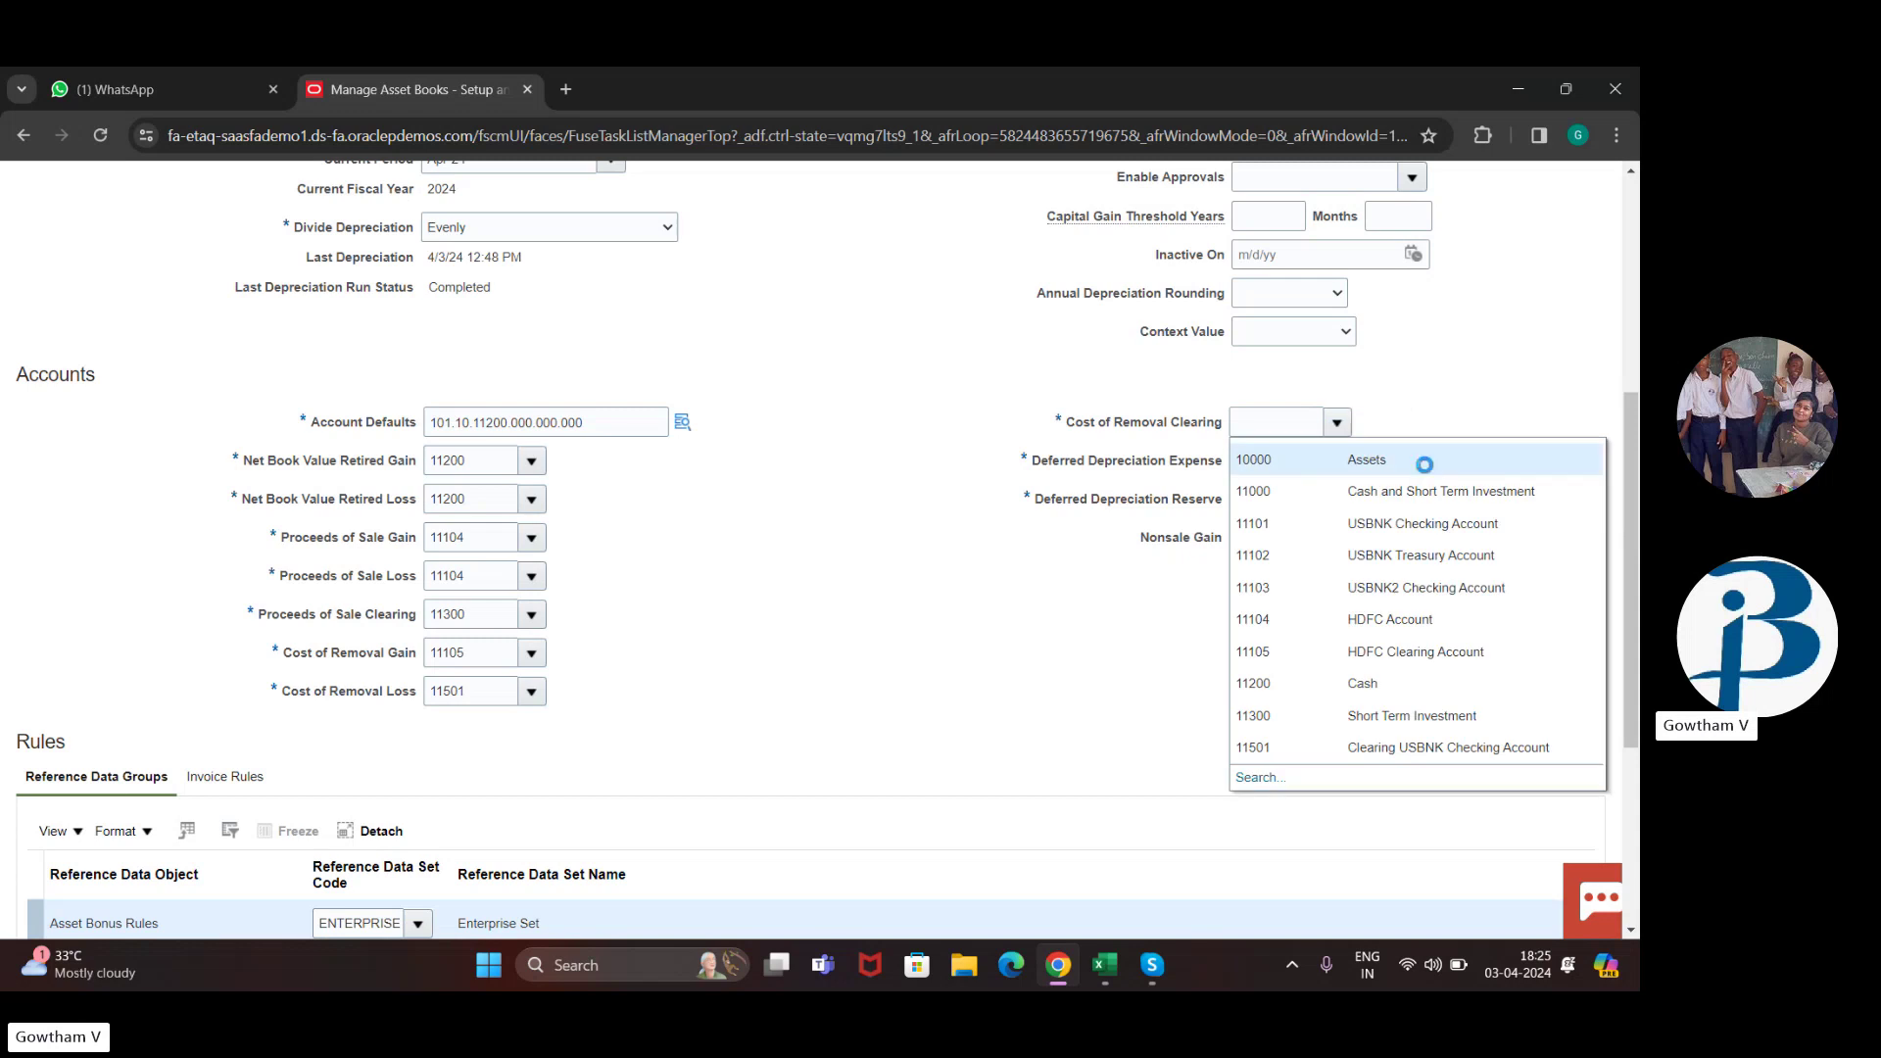
{"action": "left_click", "coordinate": [1426, 461]}
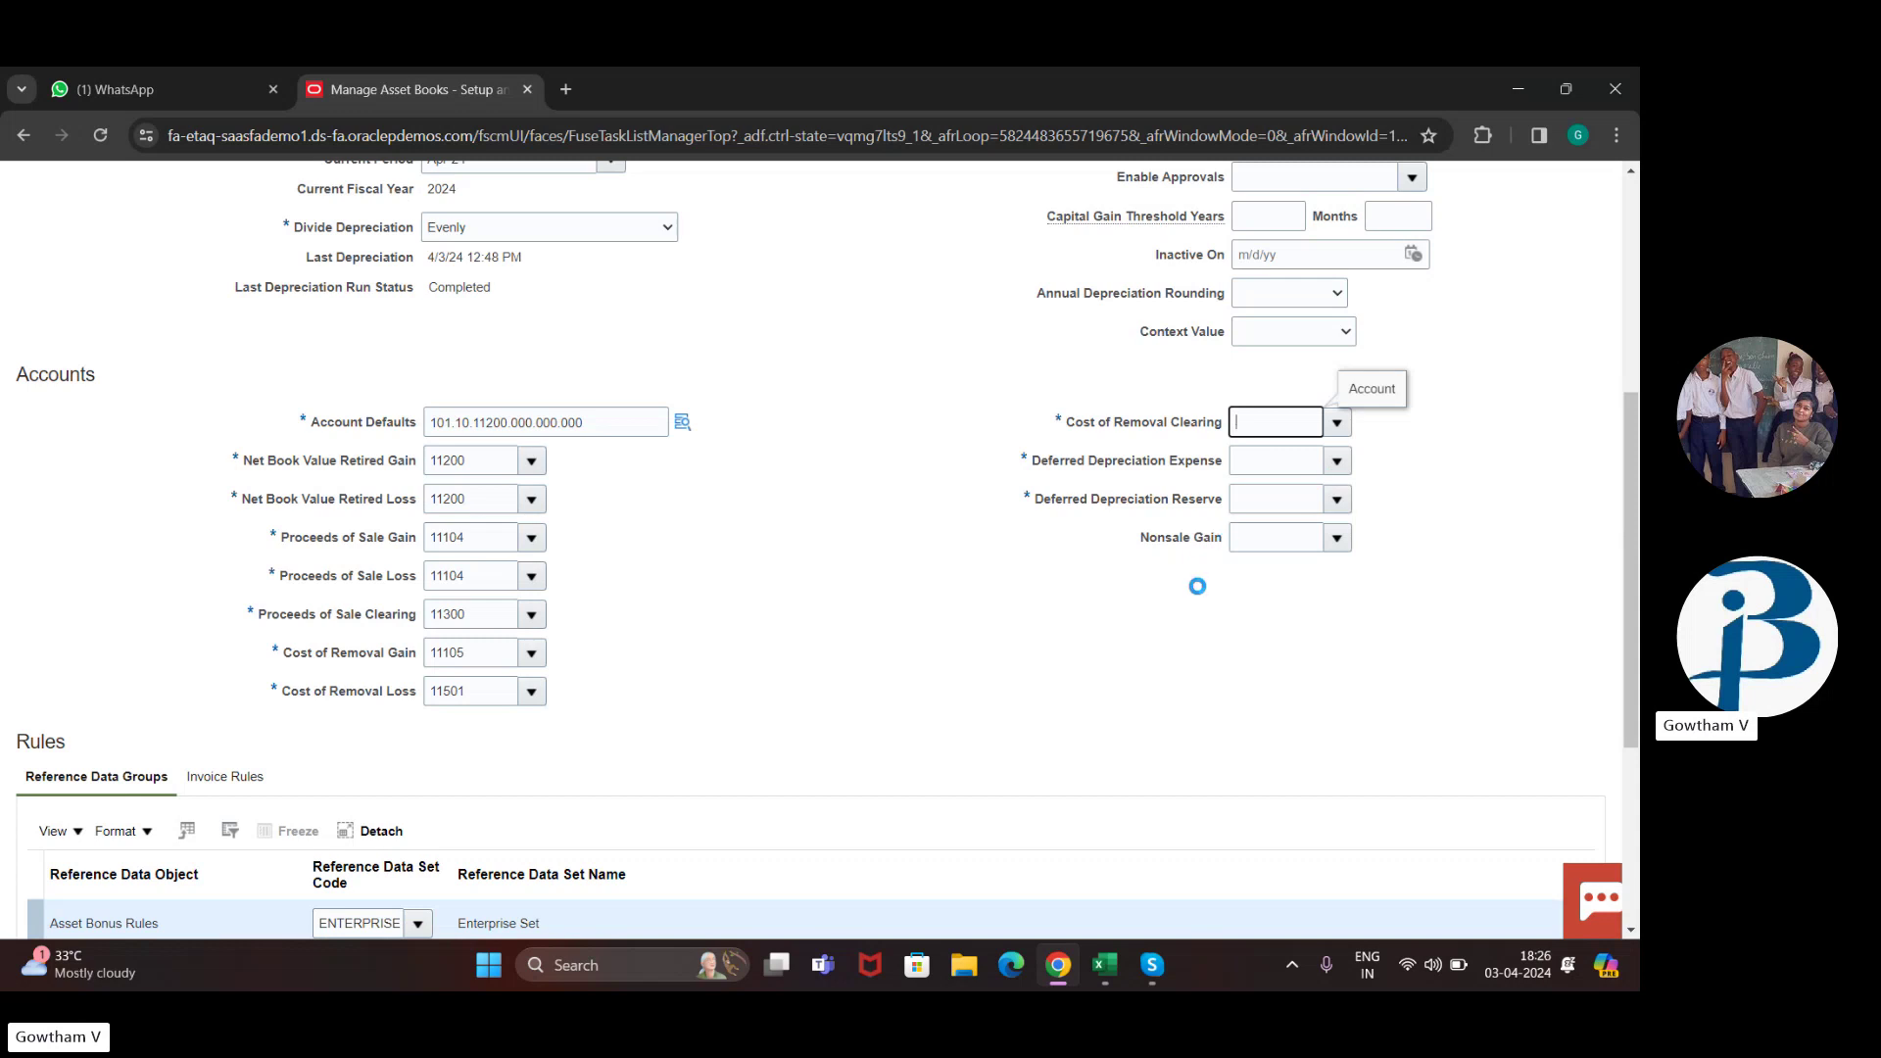
{"action": "type", "text": "10000"}
{"action": "left_click", "coordinate": [1338, 460]}
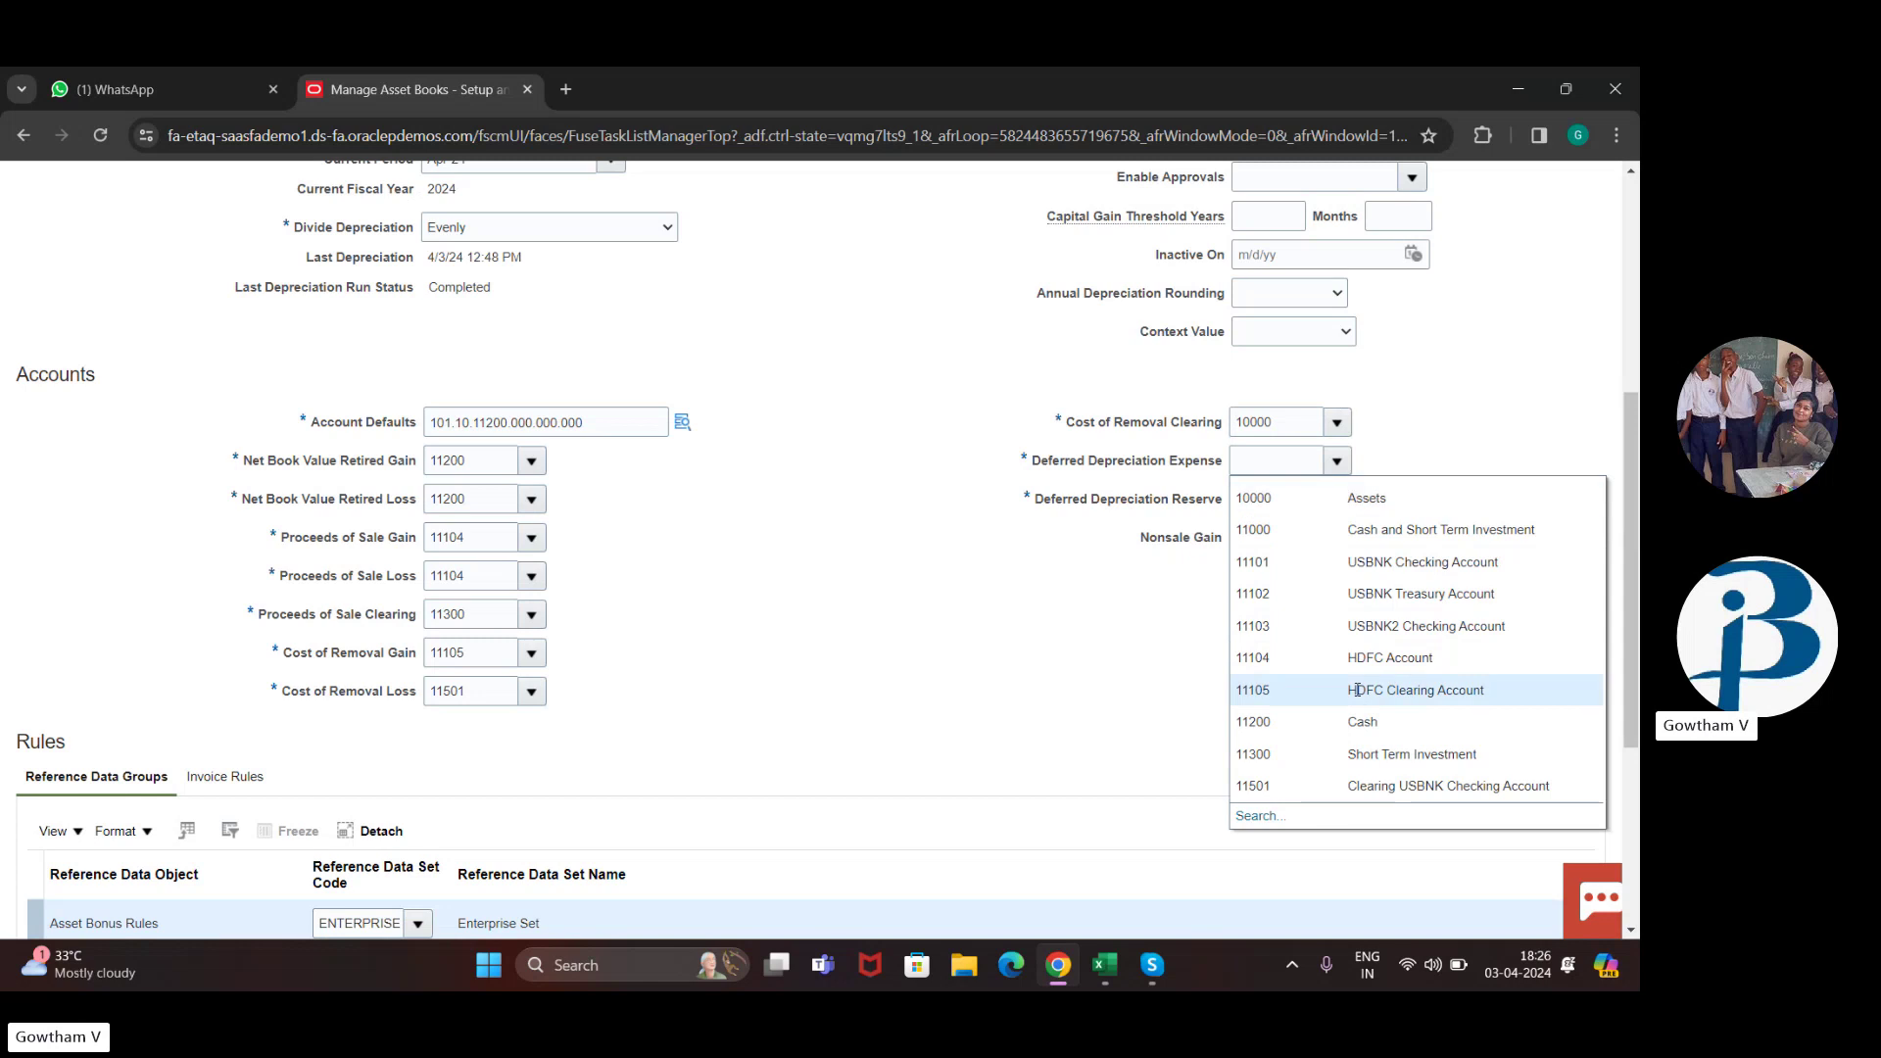
{"action": "left_click", "coordinate": [1357, 690]}
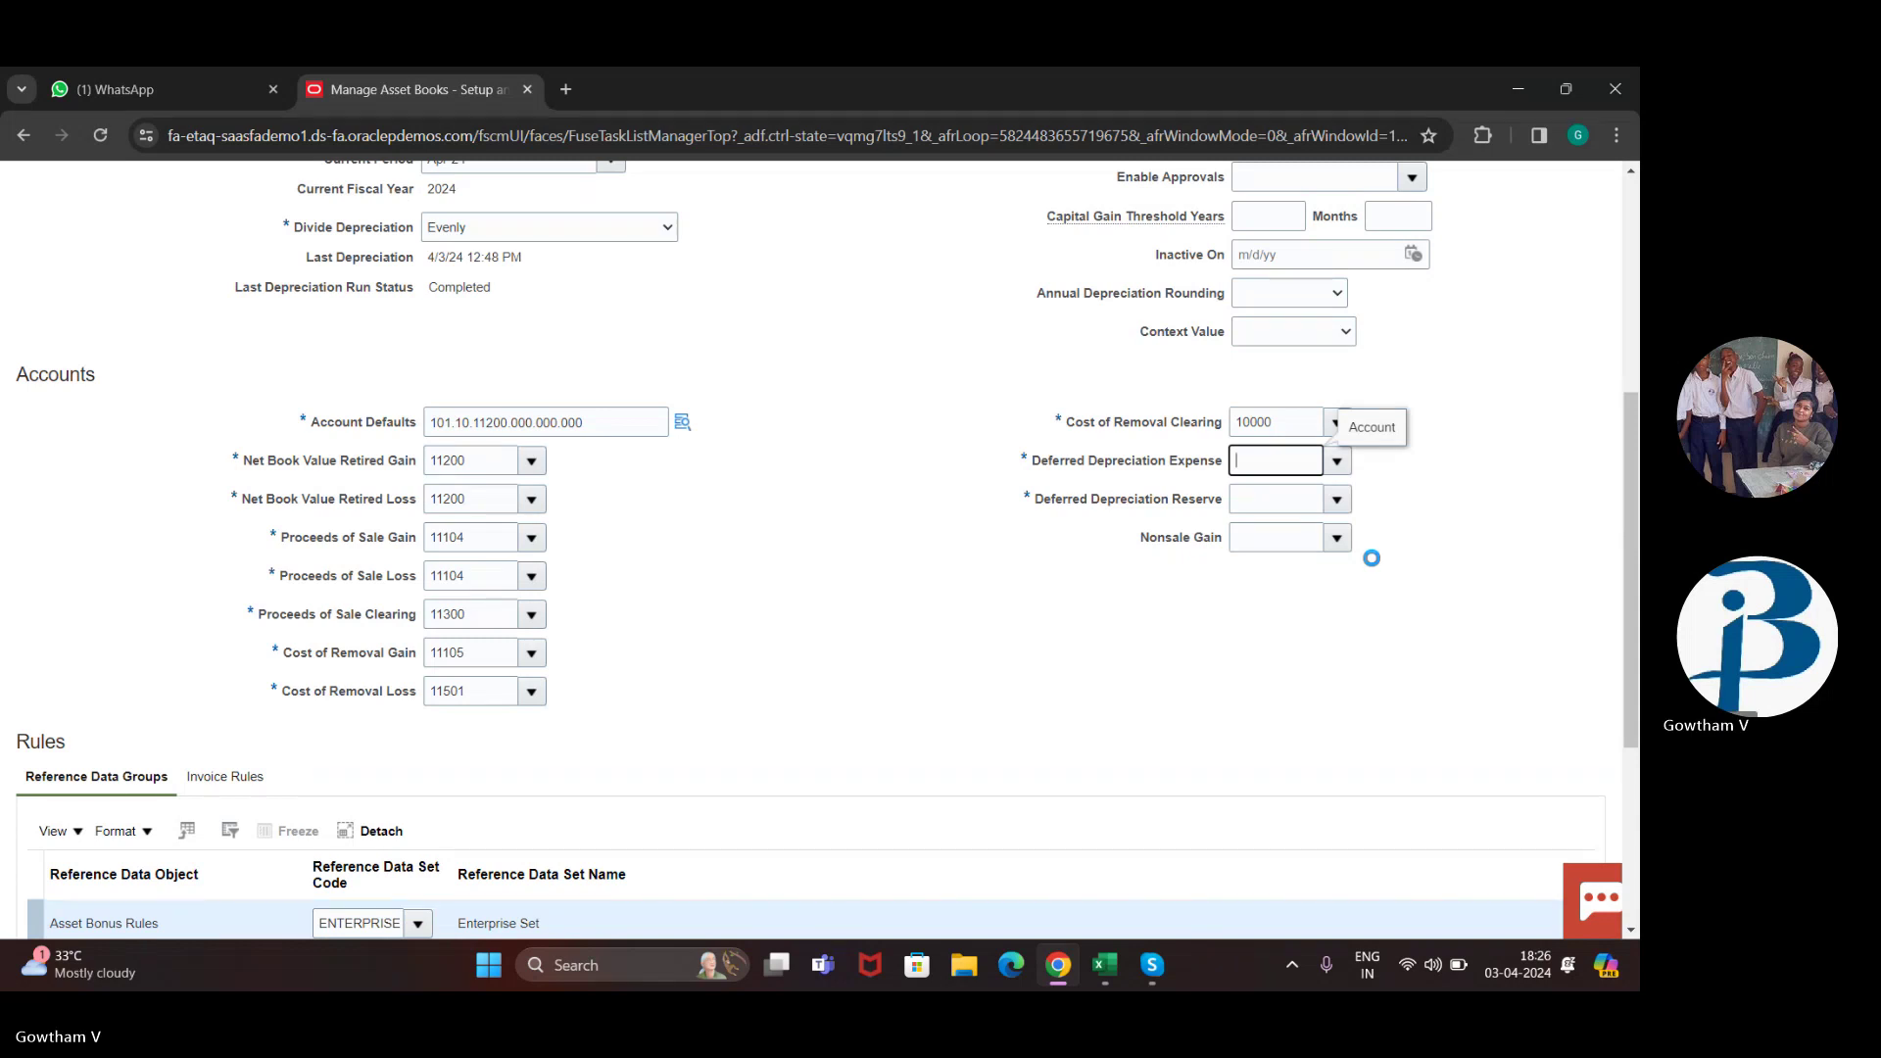
{"action": "type", "text": "11105"}
Step: Set the Deferred Depreciation Reserve account to 11105 HDFC Clearing Account
{"action": "left_click", "coordinate": [1325, 487]}
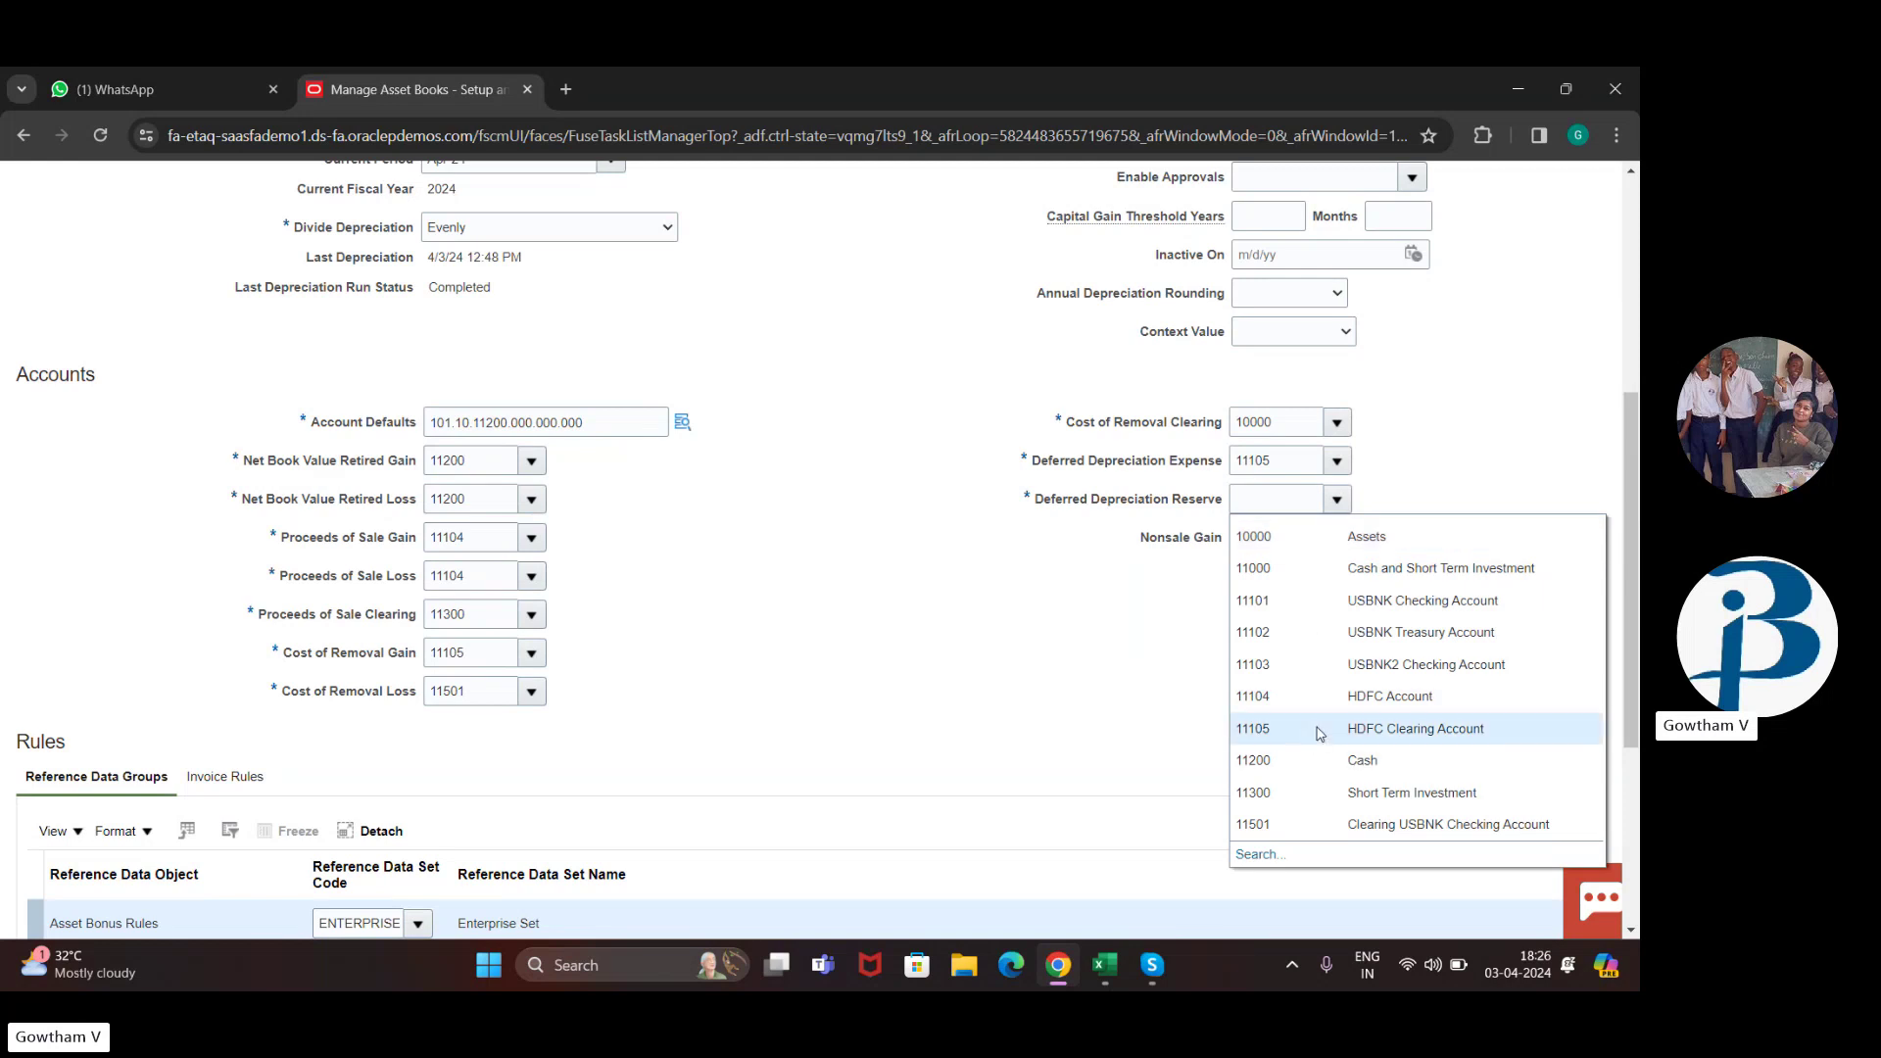
{"action": "left_click", "coordinate": [1337, 538]}
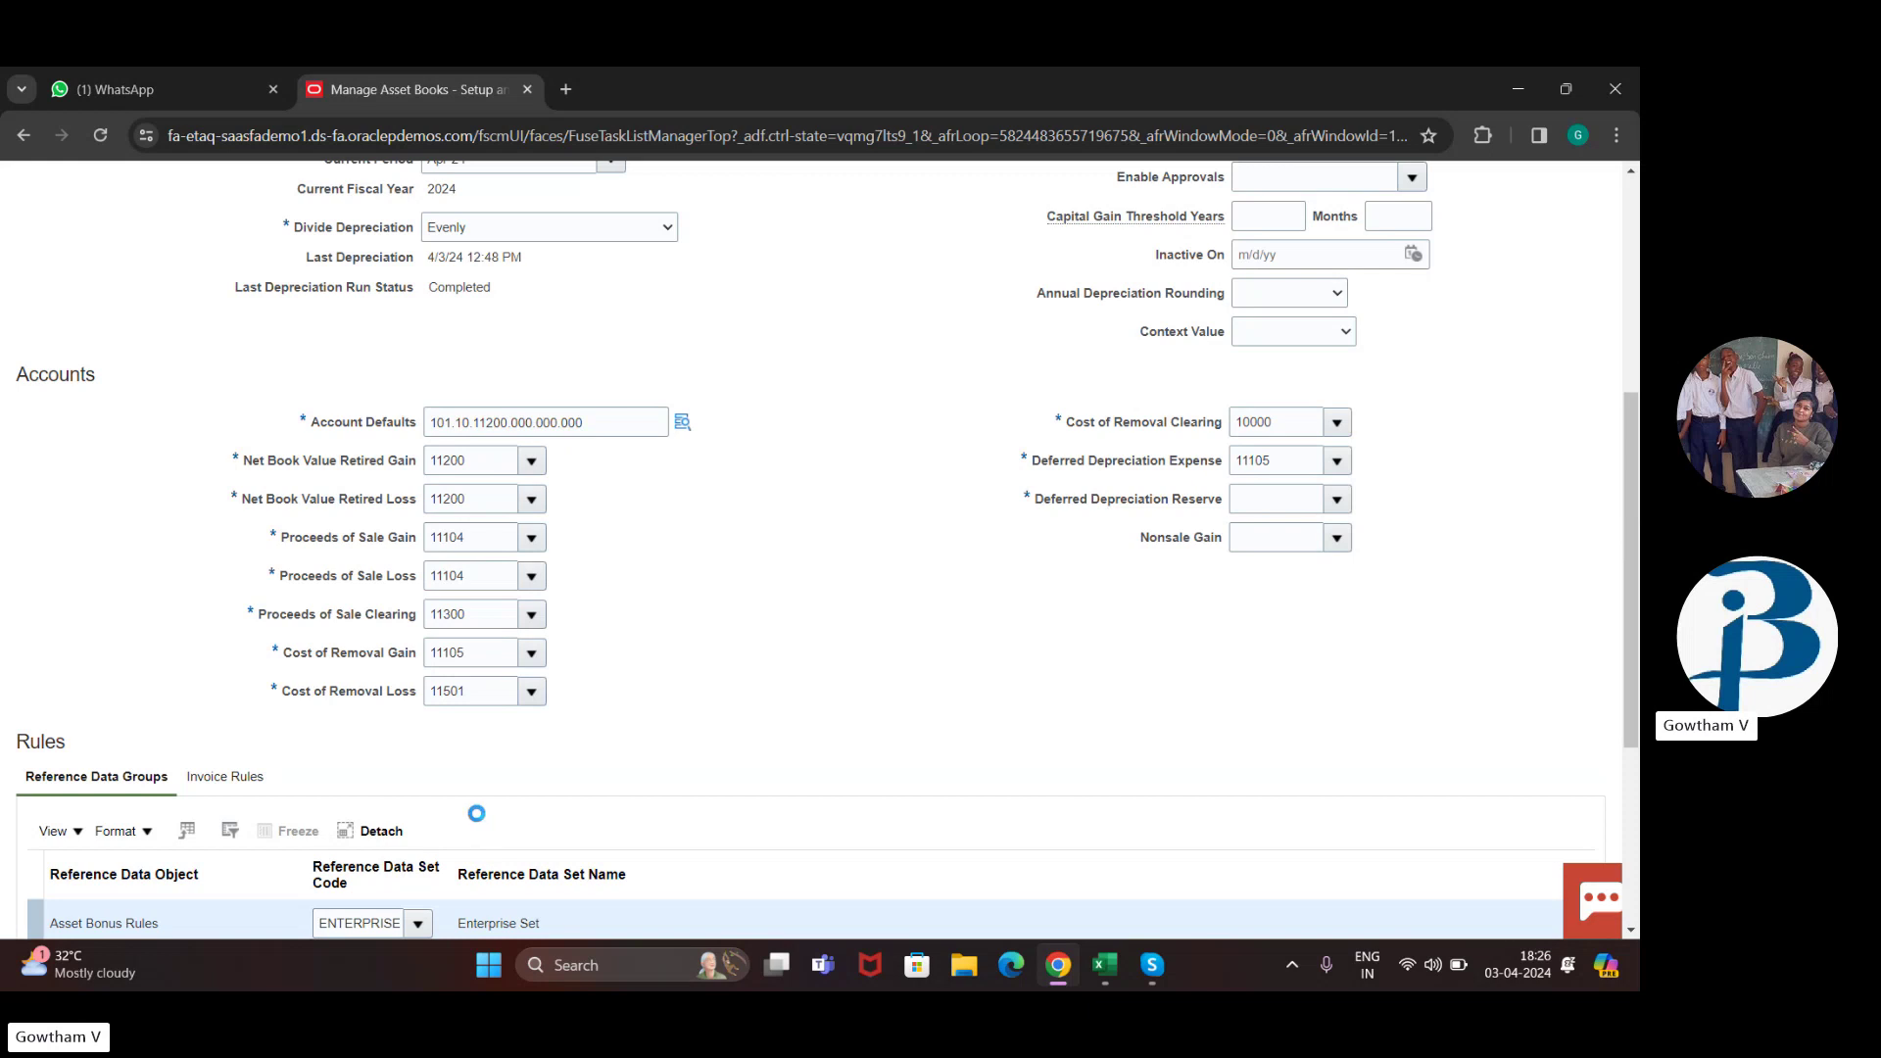
Step: Examine the reference data groups and the set codes offered for Asset Bonus Rules
{"action": "scroll", "coordinate": [475, 813], "scroll_direction": "down", "scroll_amount": 2}
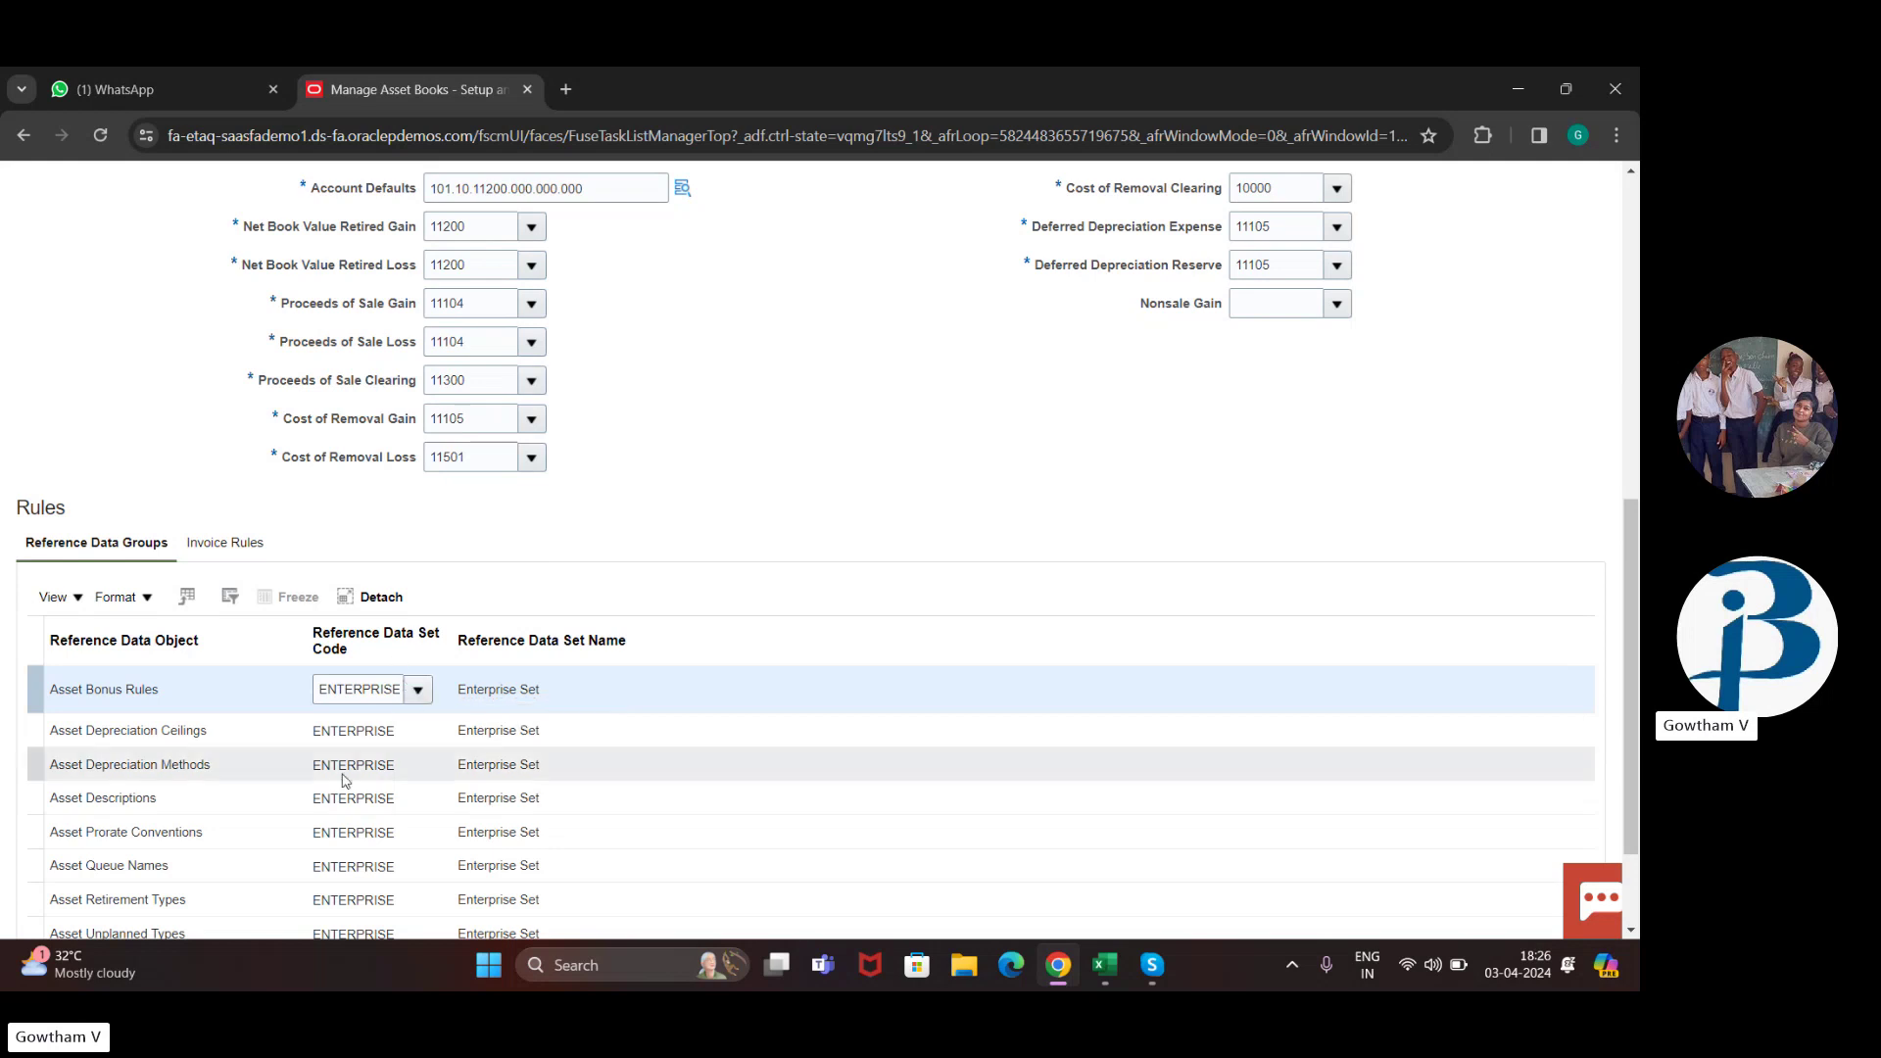
{"action": "scroll", "coordinate": [434, 798], "scroll_direction": "down", "scroll_amount": 2}
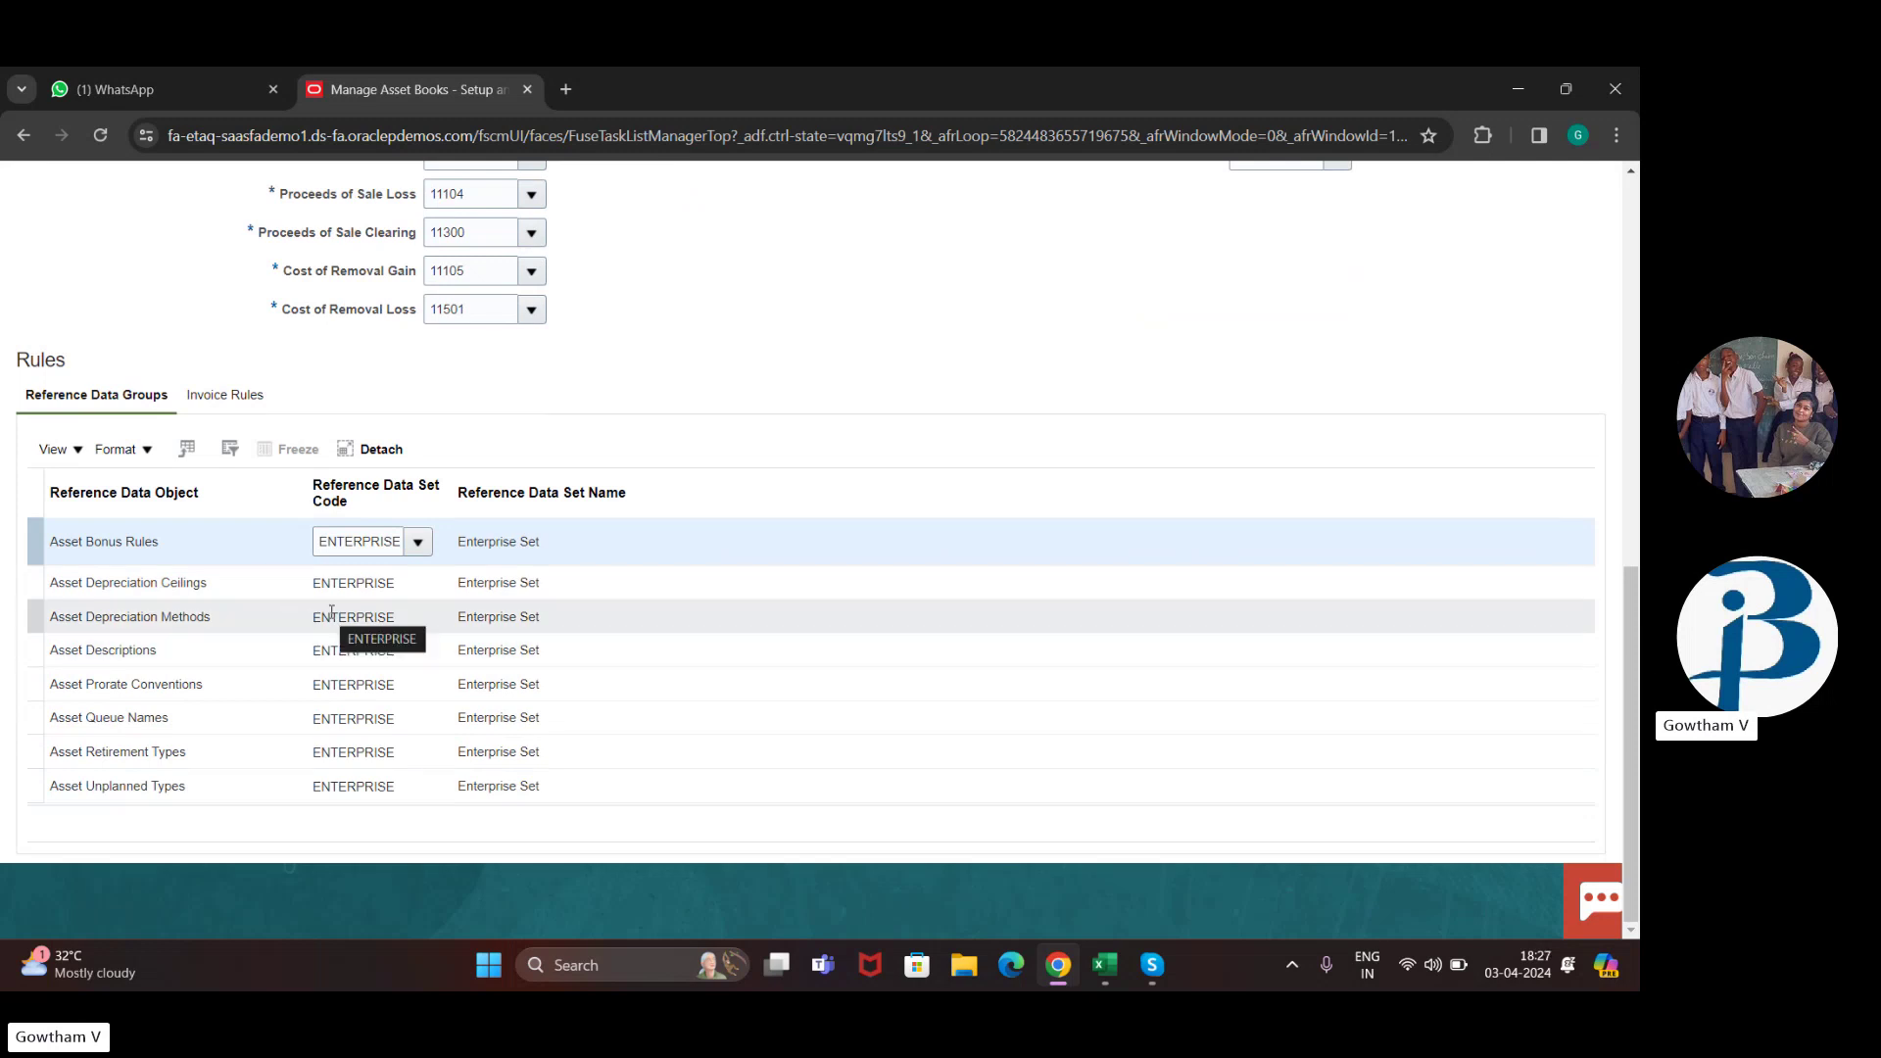
{"action": "left_click", "coordinate": [413, 538]}
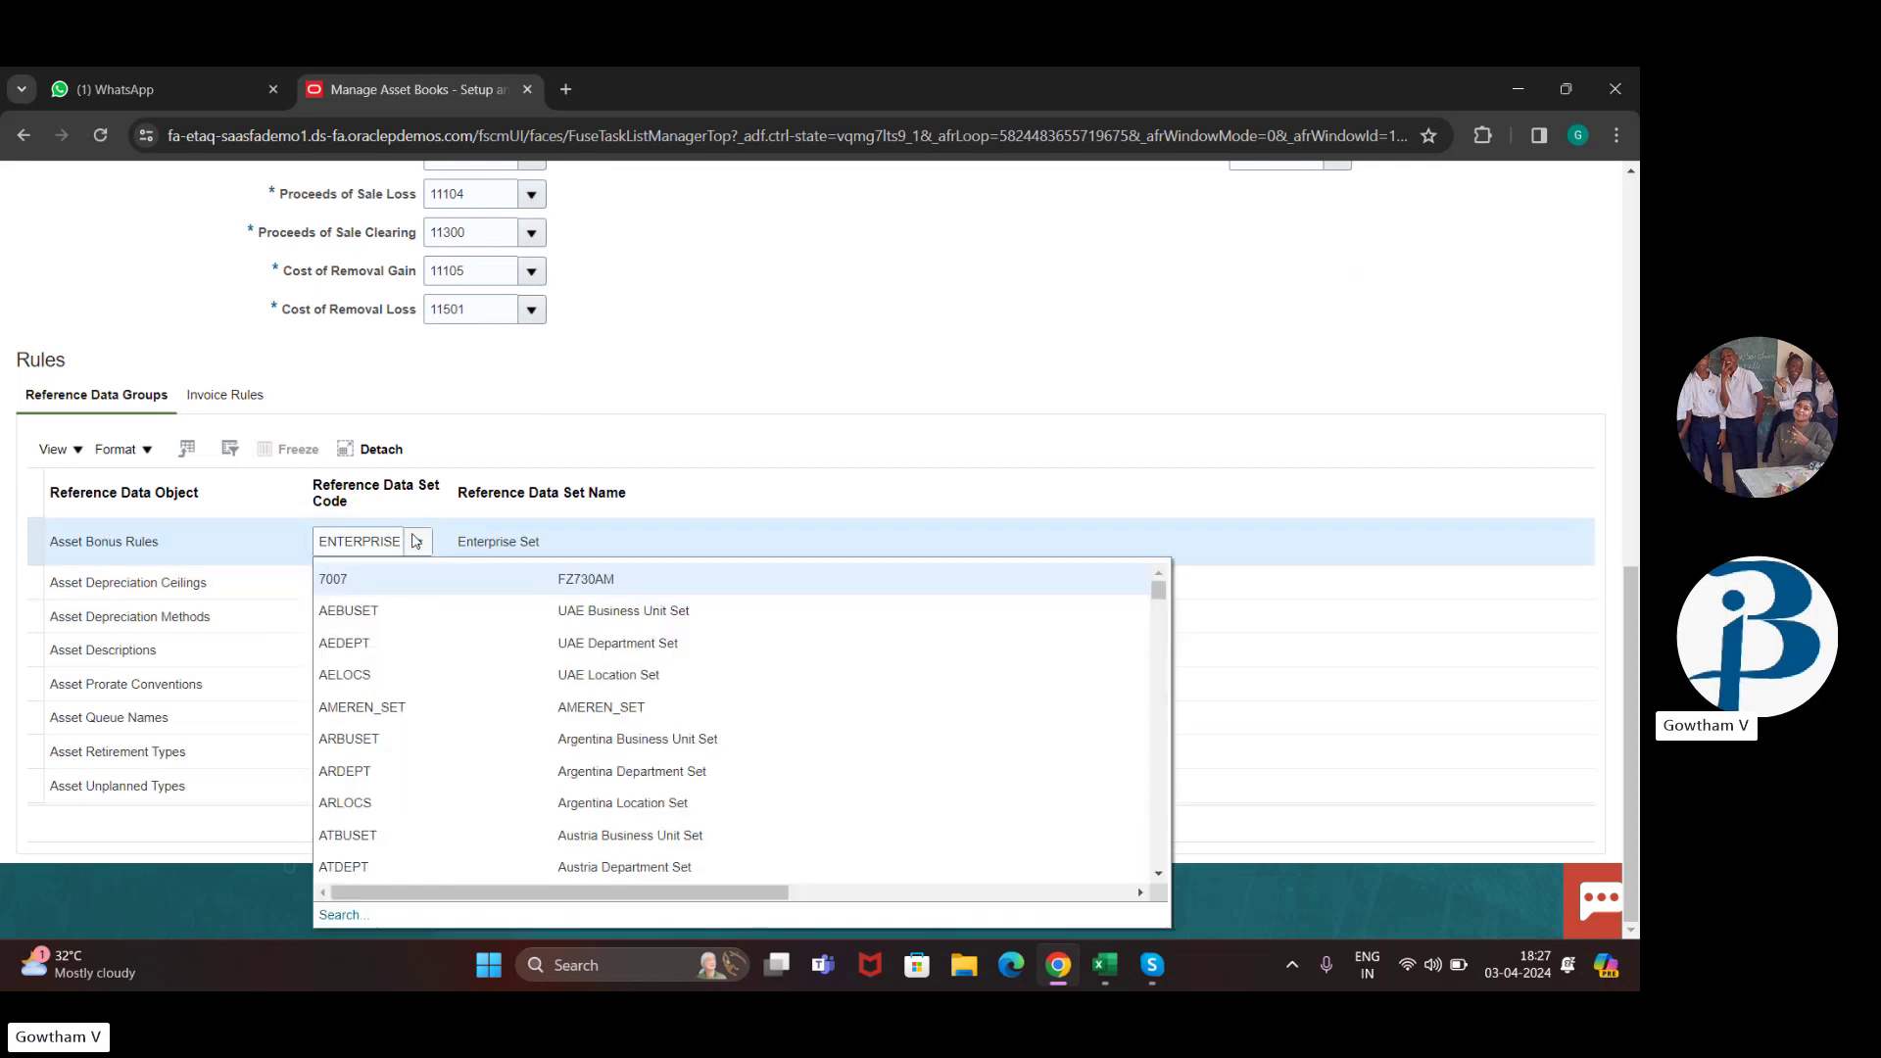
{"action": "scroll", "coordinate": [642, 801], "scroll_direction": "down", "scroll_amount": 1}
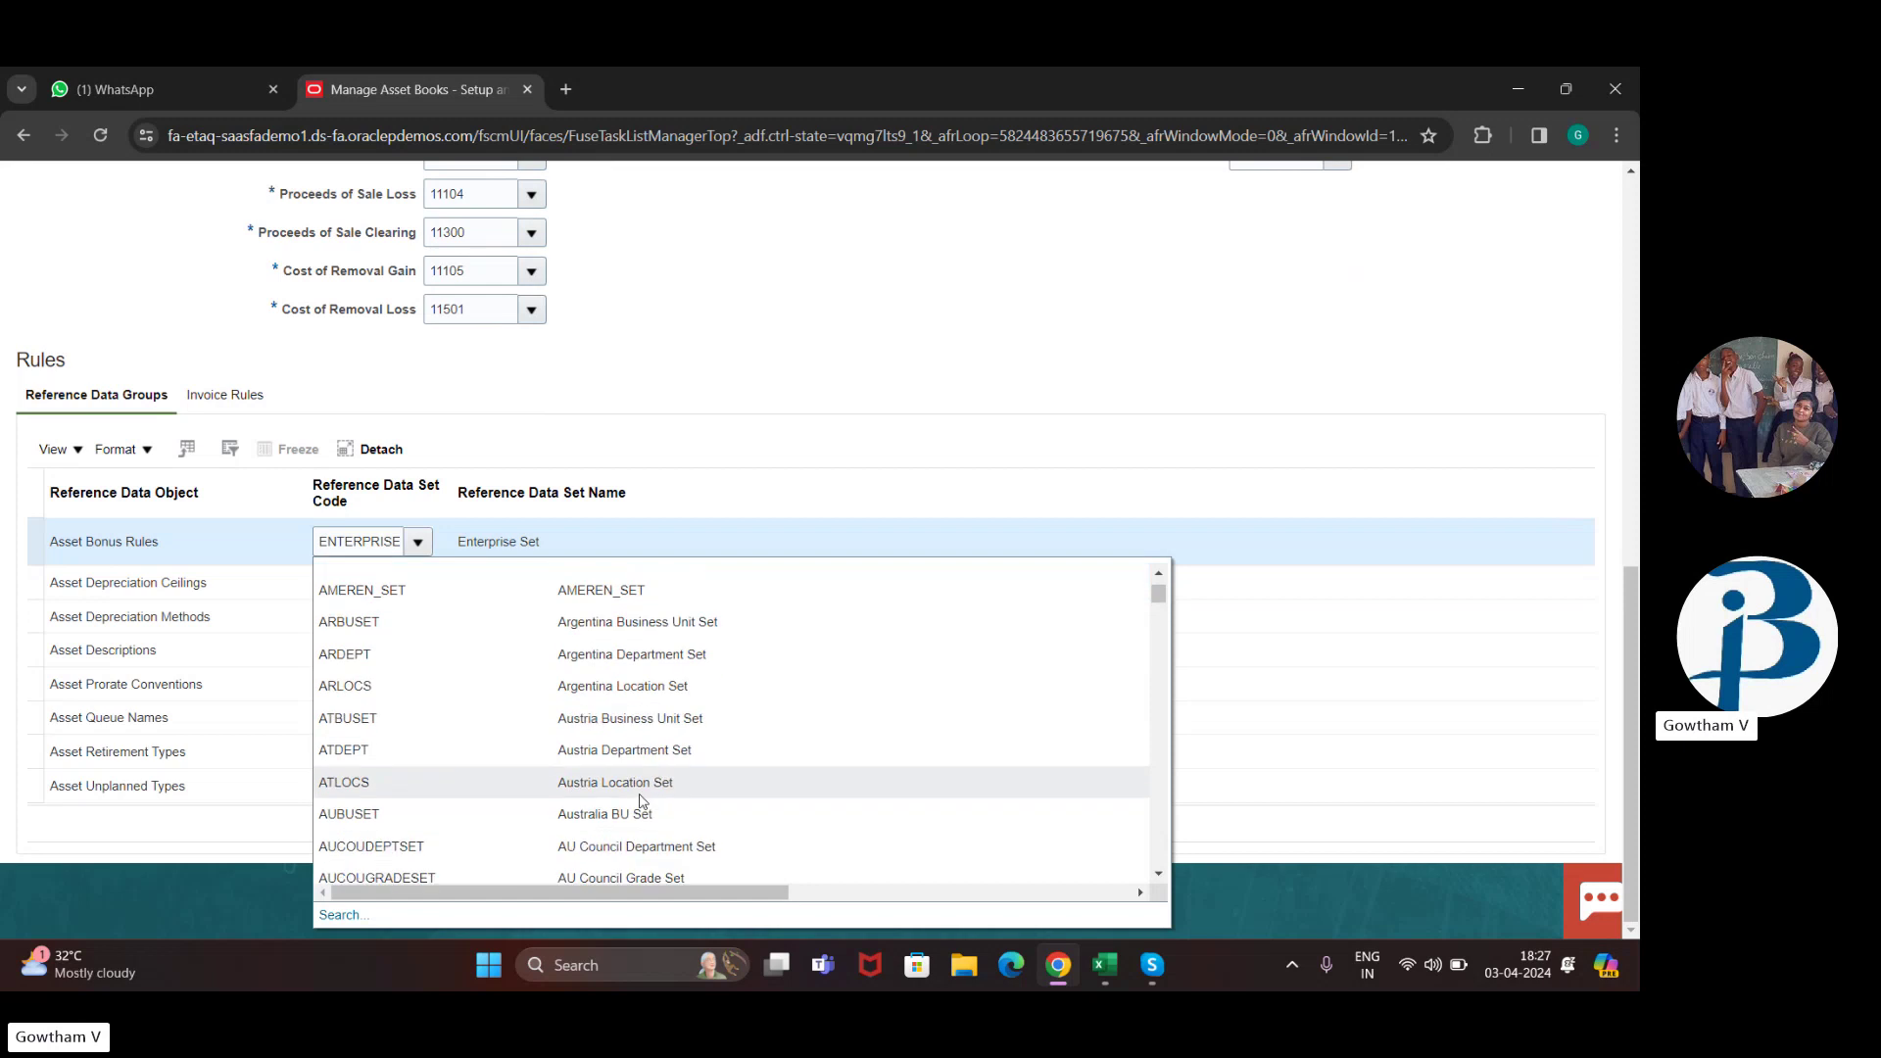
{"action": "scroll", "coordinate": [642, 802], "scroll_direction": "down", "scroll_amount": 1}
{"action": "scroll", "coordinate": [642, 796], "scroll_direction": "down", "scroll_amount": 1}
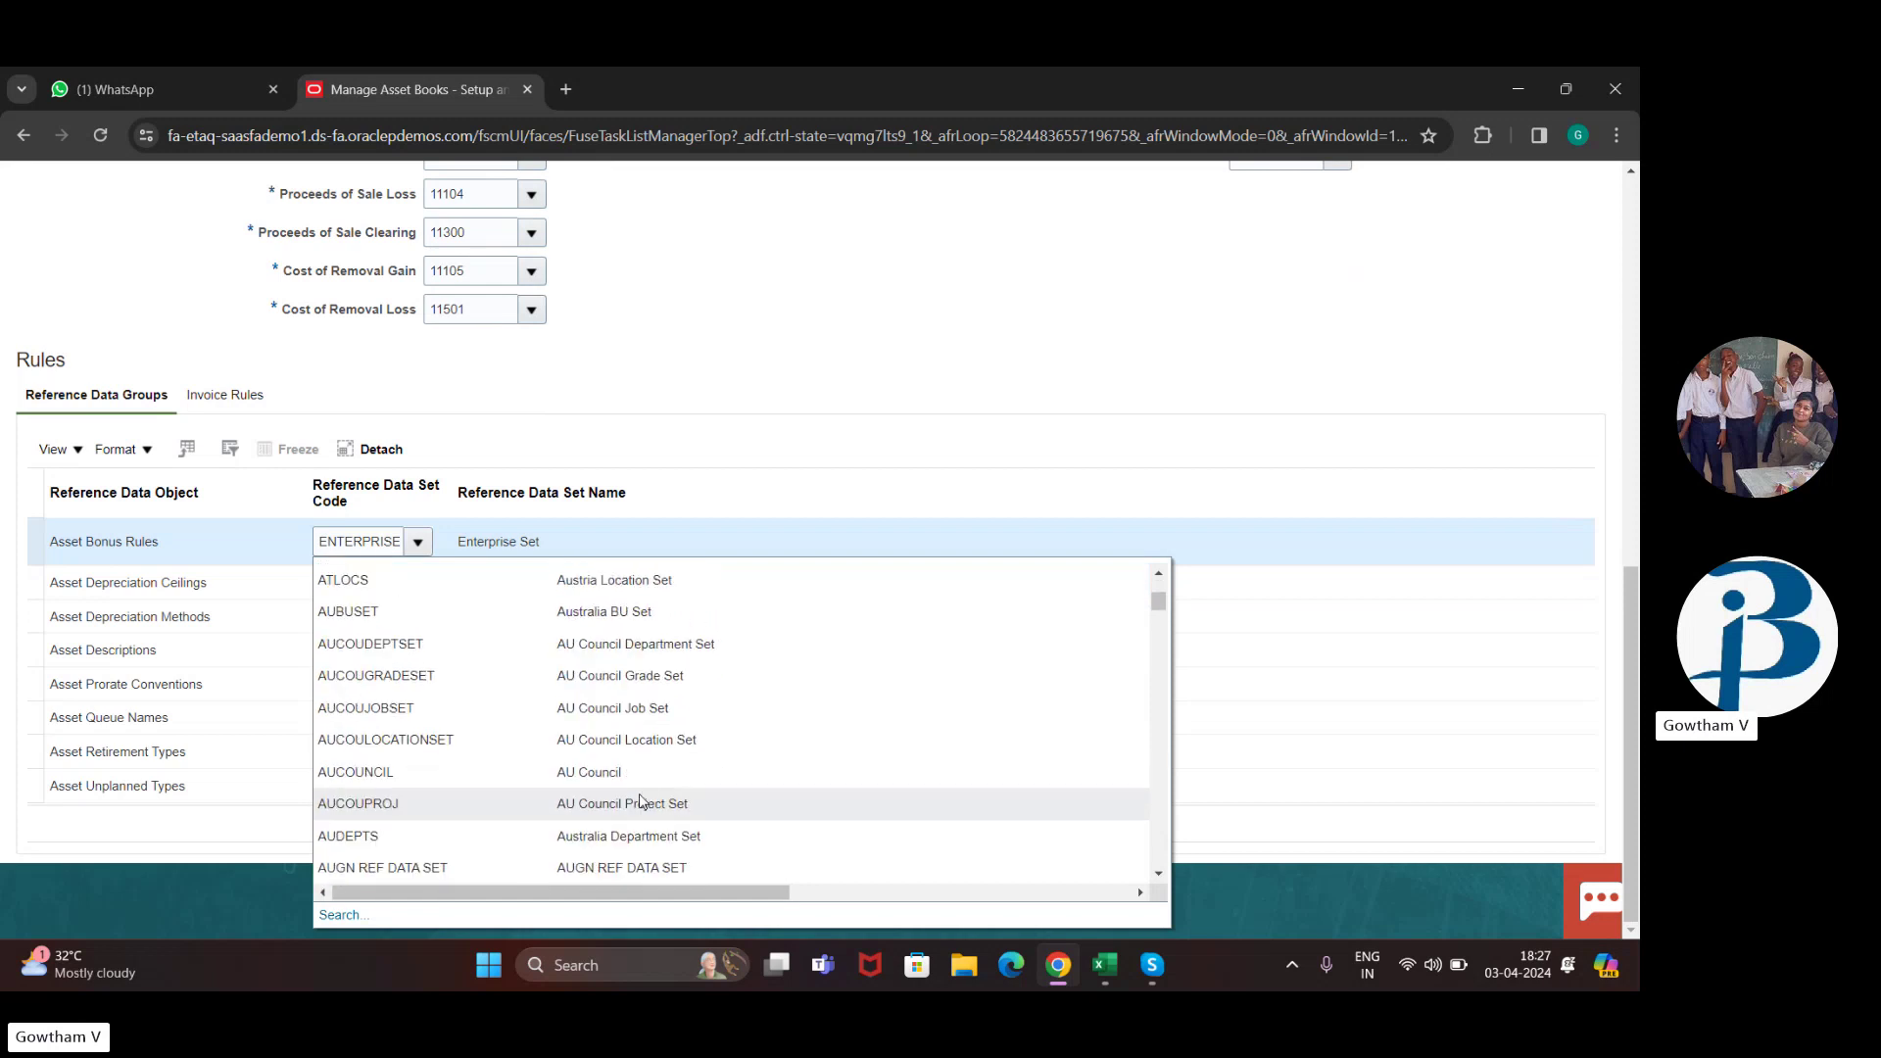
{"action": "left_click", "coordinate": [878, 273]}
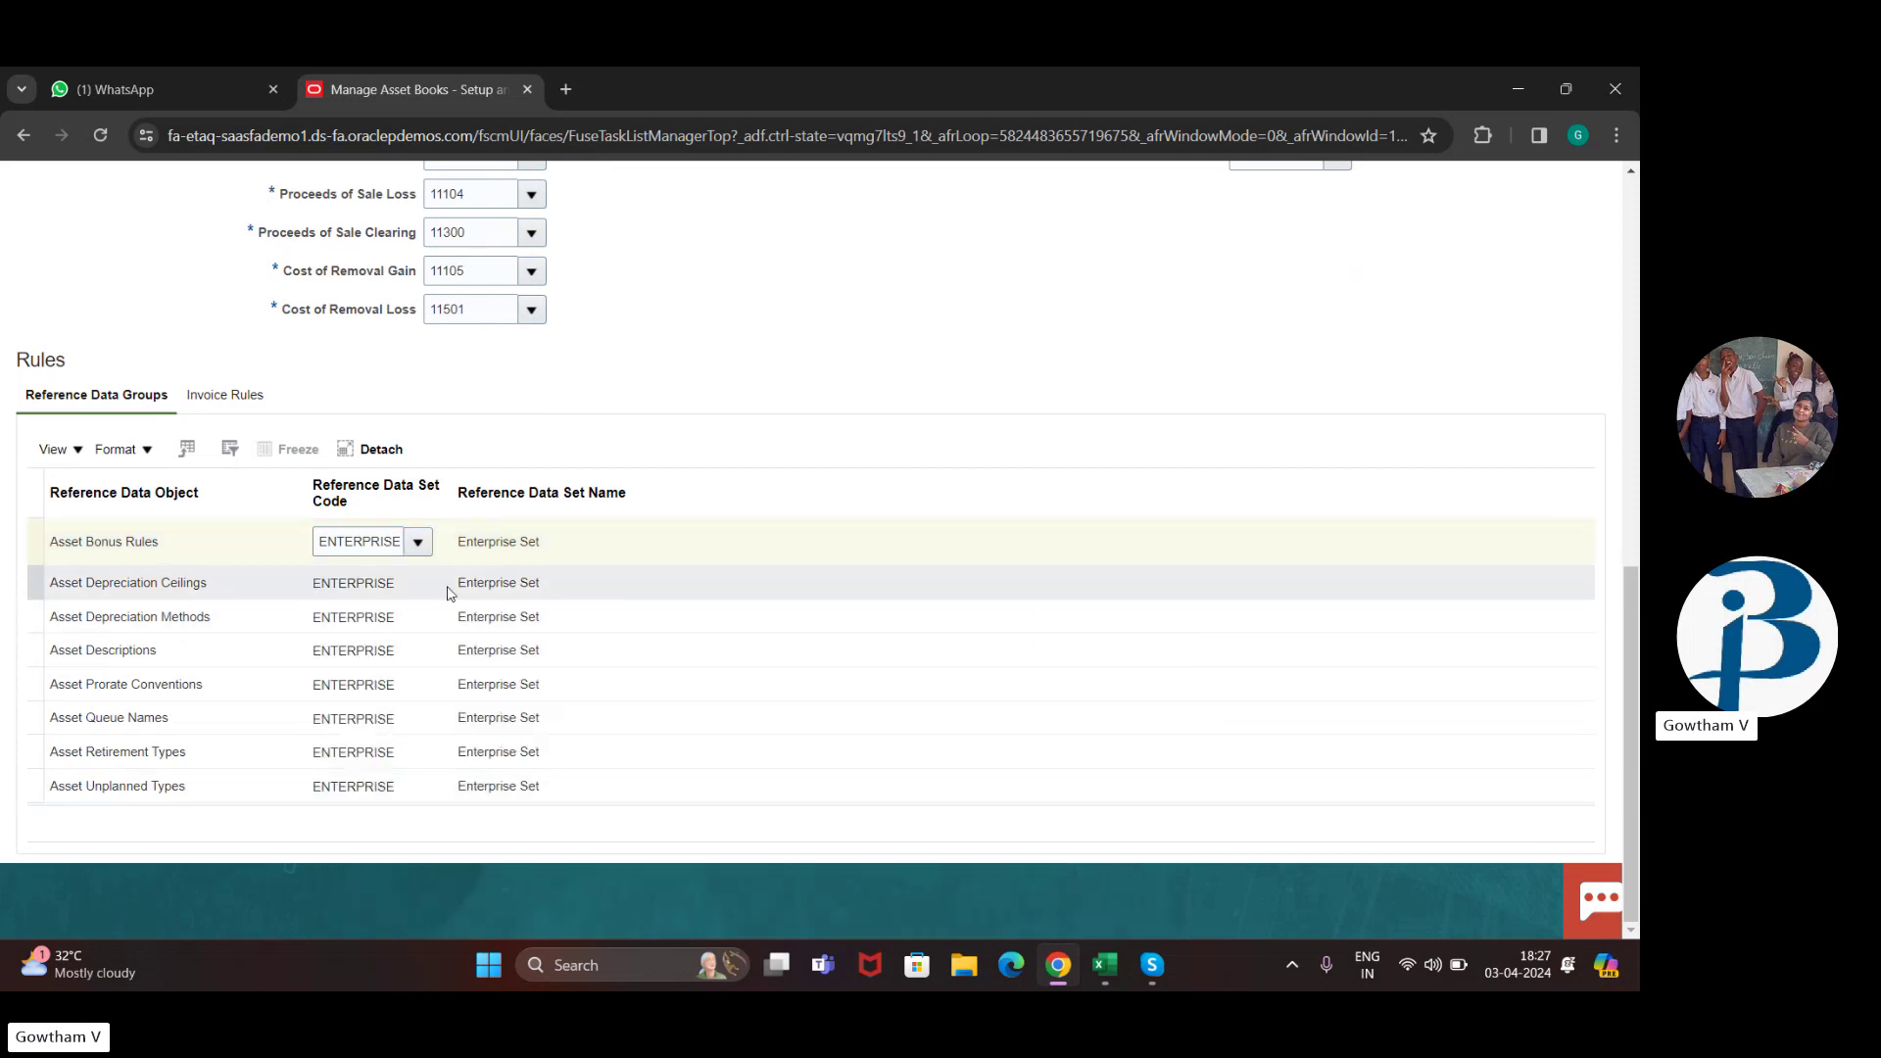
{"action": "scroll", "coordinate": [431, 626], "scroll_direction": "up", "scroll_amount": 2}
{"action": "left_click", "coordinate": [417, 654]}
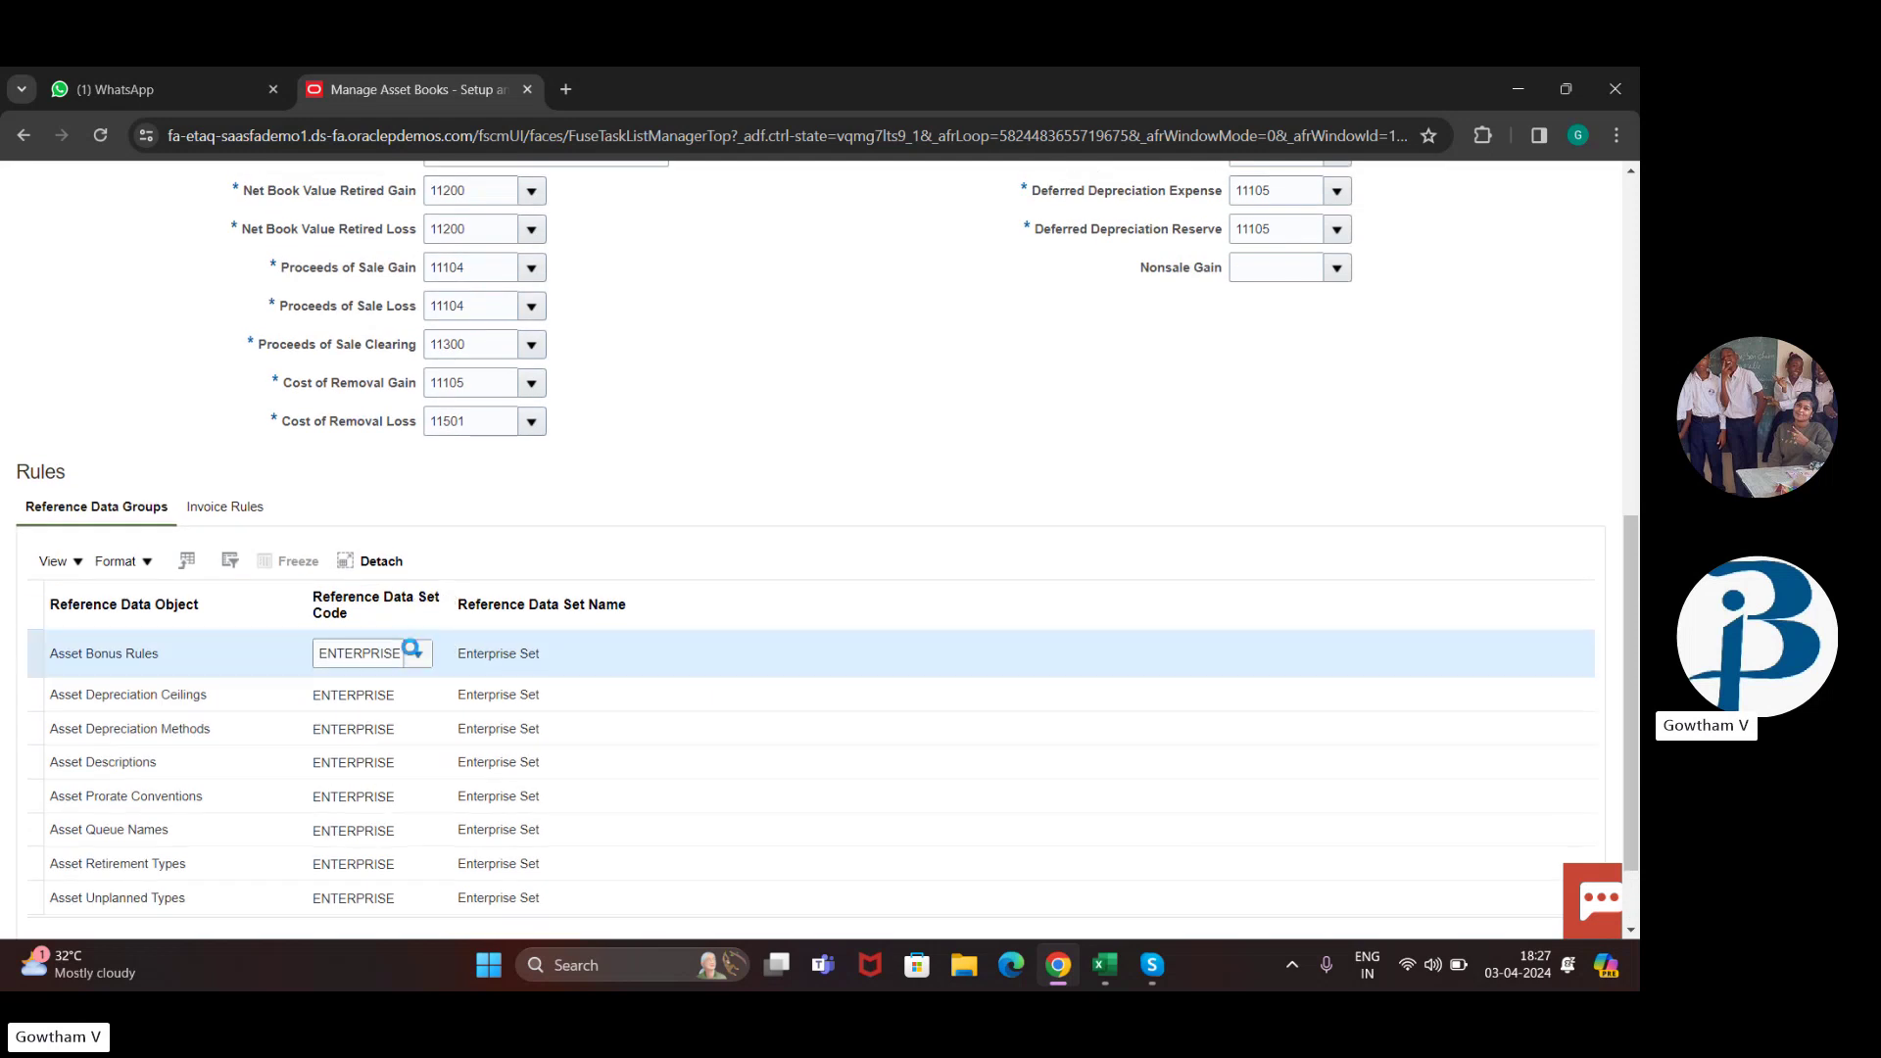
{"action": "scroll", "coordinate": [534, 550], "scroll_direction": "down", "scroll_amount": 5}
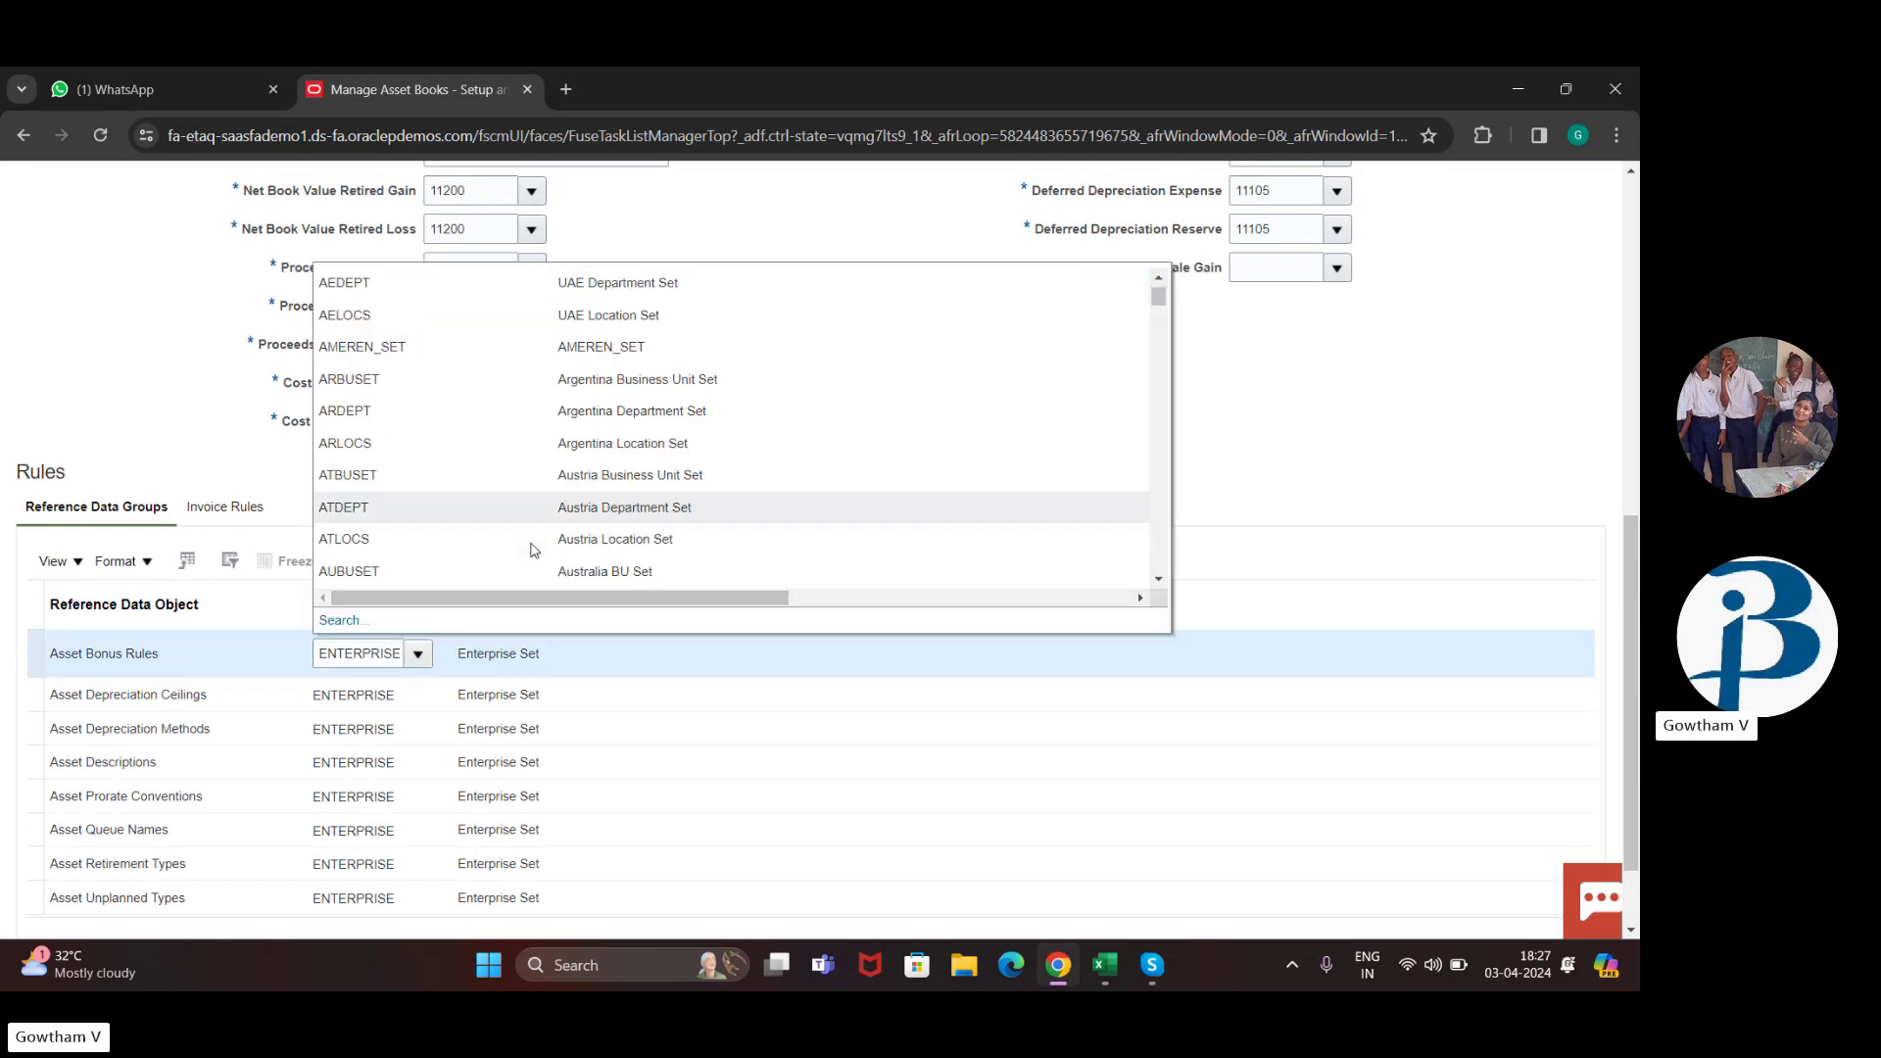
{"action": "scroll", "coordinate": [534, 550], "scroll_direction": "down", "scroll_amount": 3}
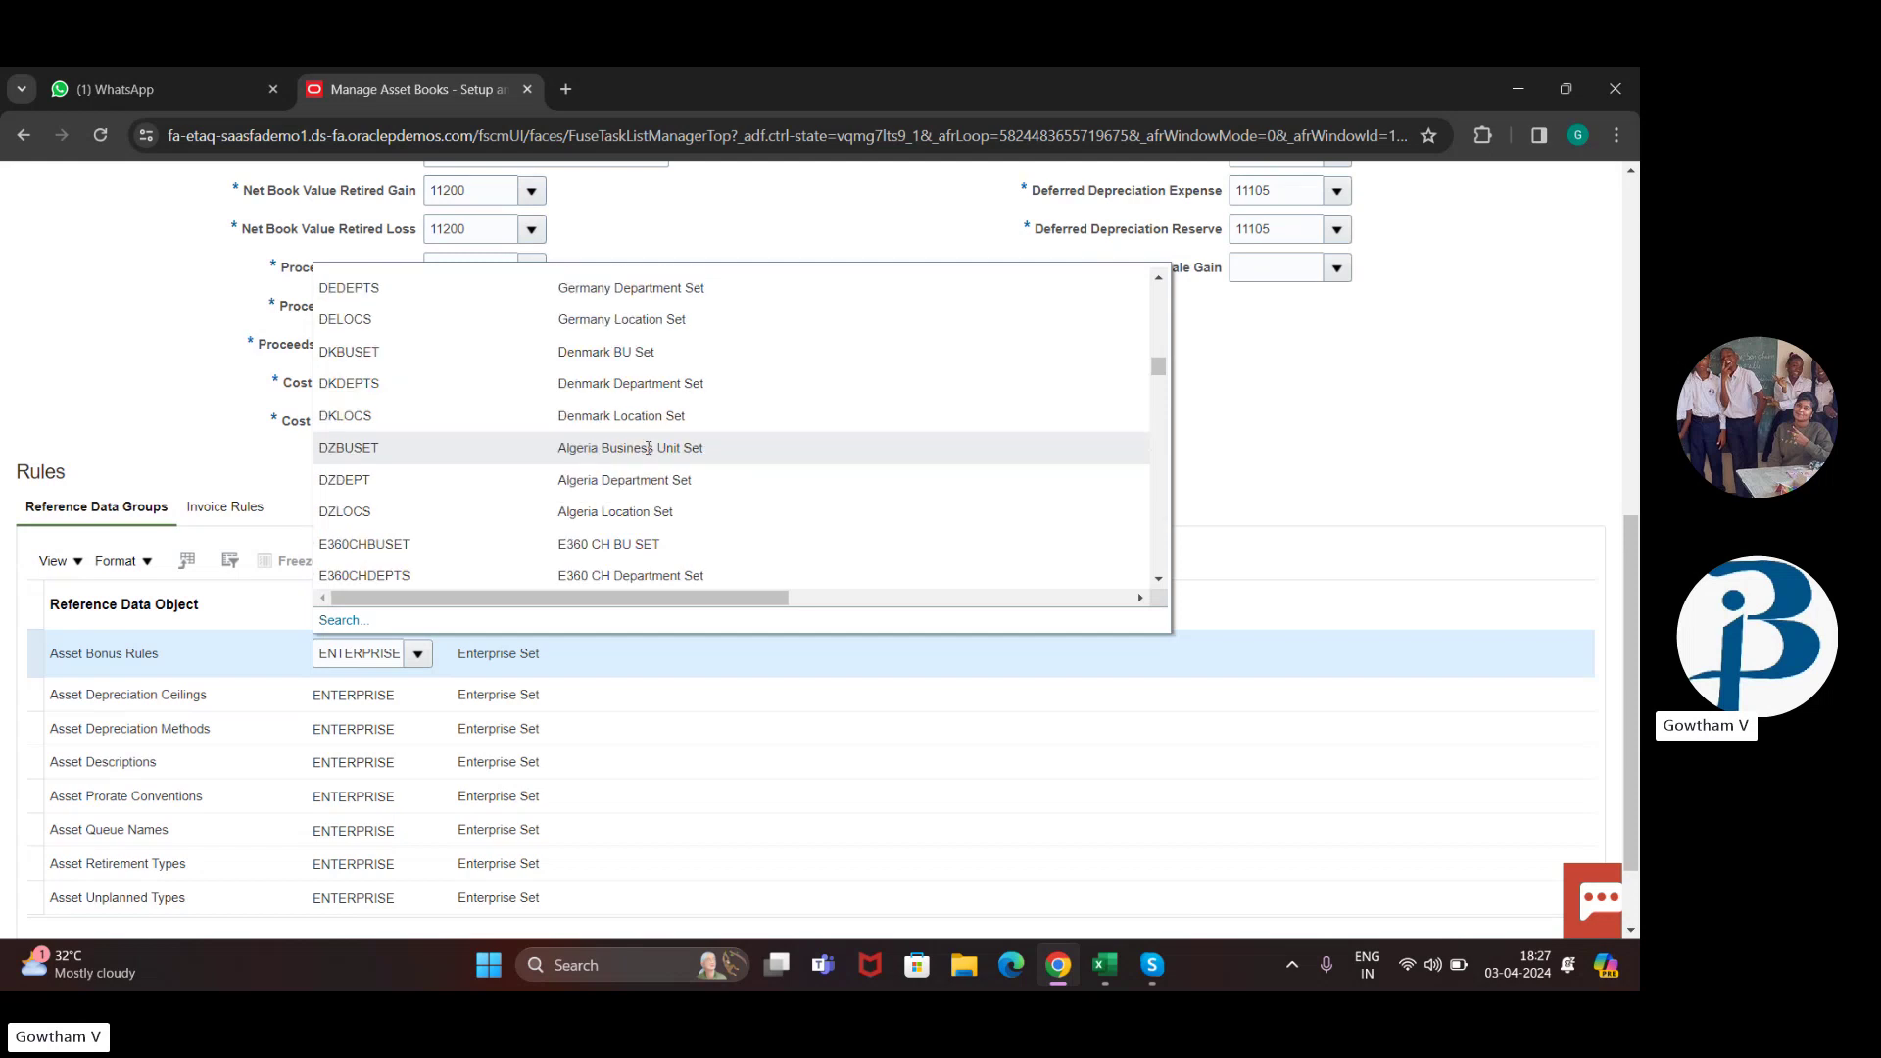
{"action": "scroll", "coordinate": [648, 447], "scroll_direction": "up", "scroll_amount": 4}
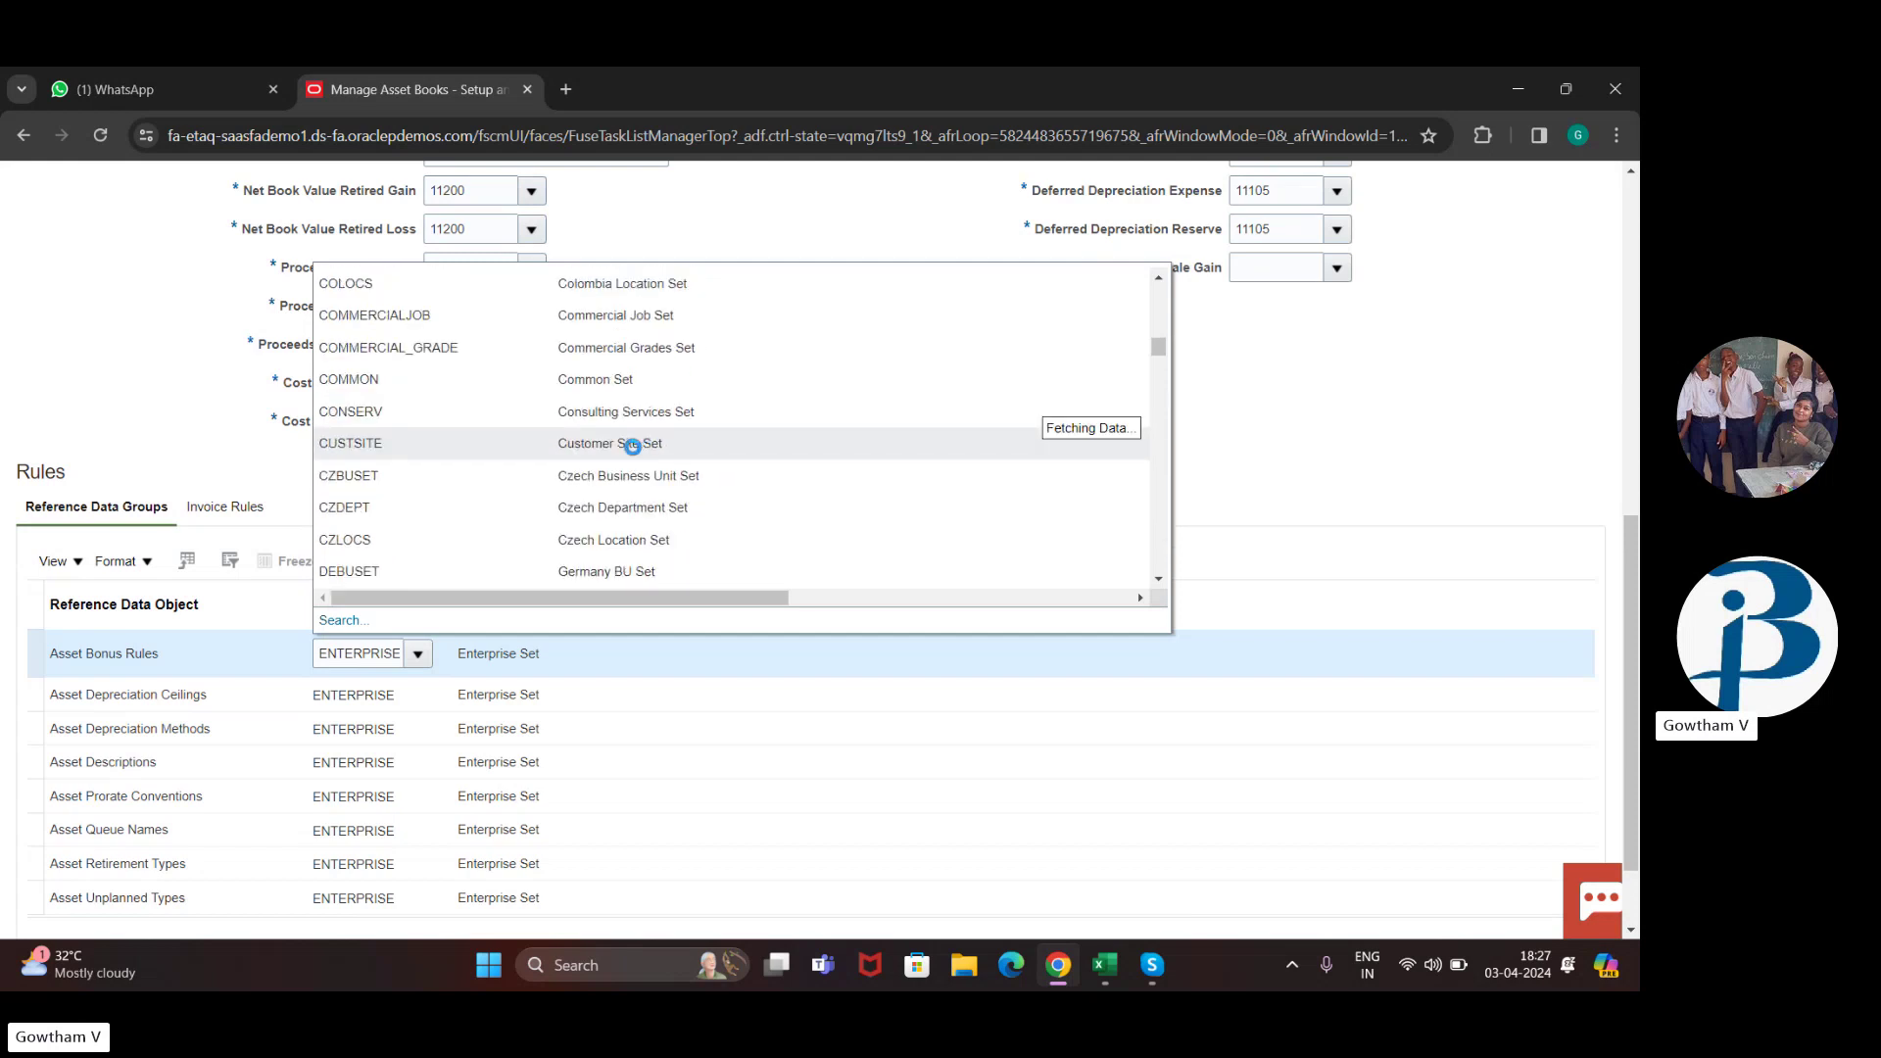
{"action": "scroll", "coordinate": [547, 478], "scroll_direction": "up", "scroll_amount": 2}
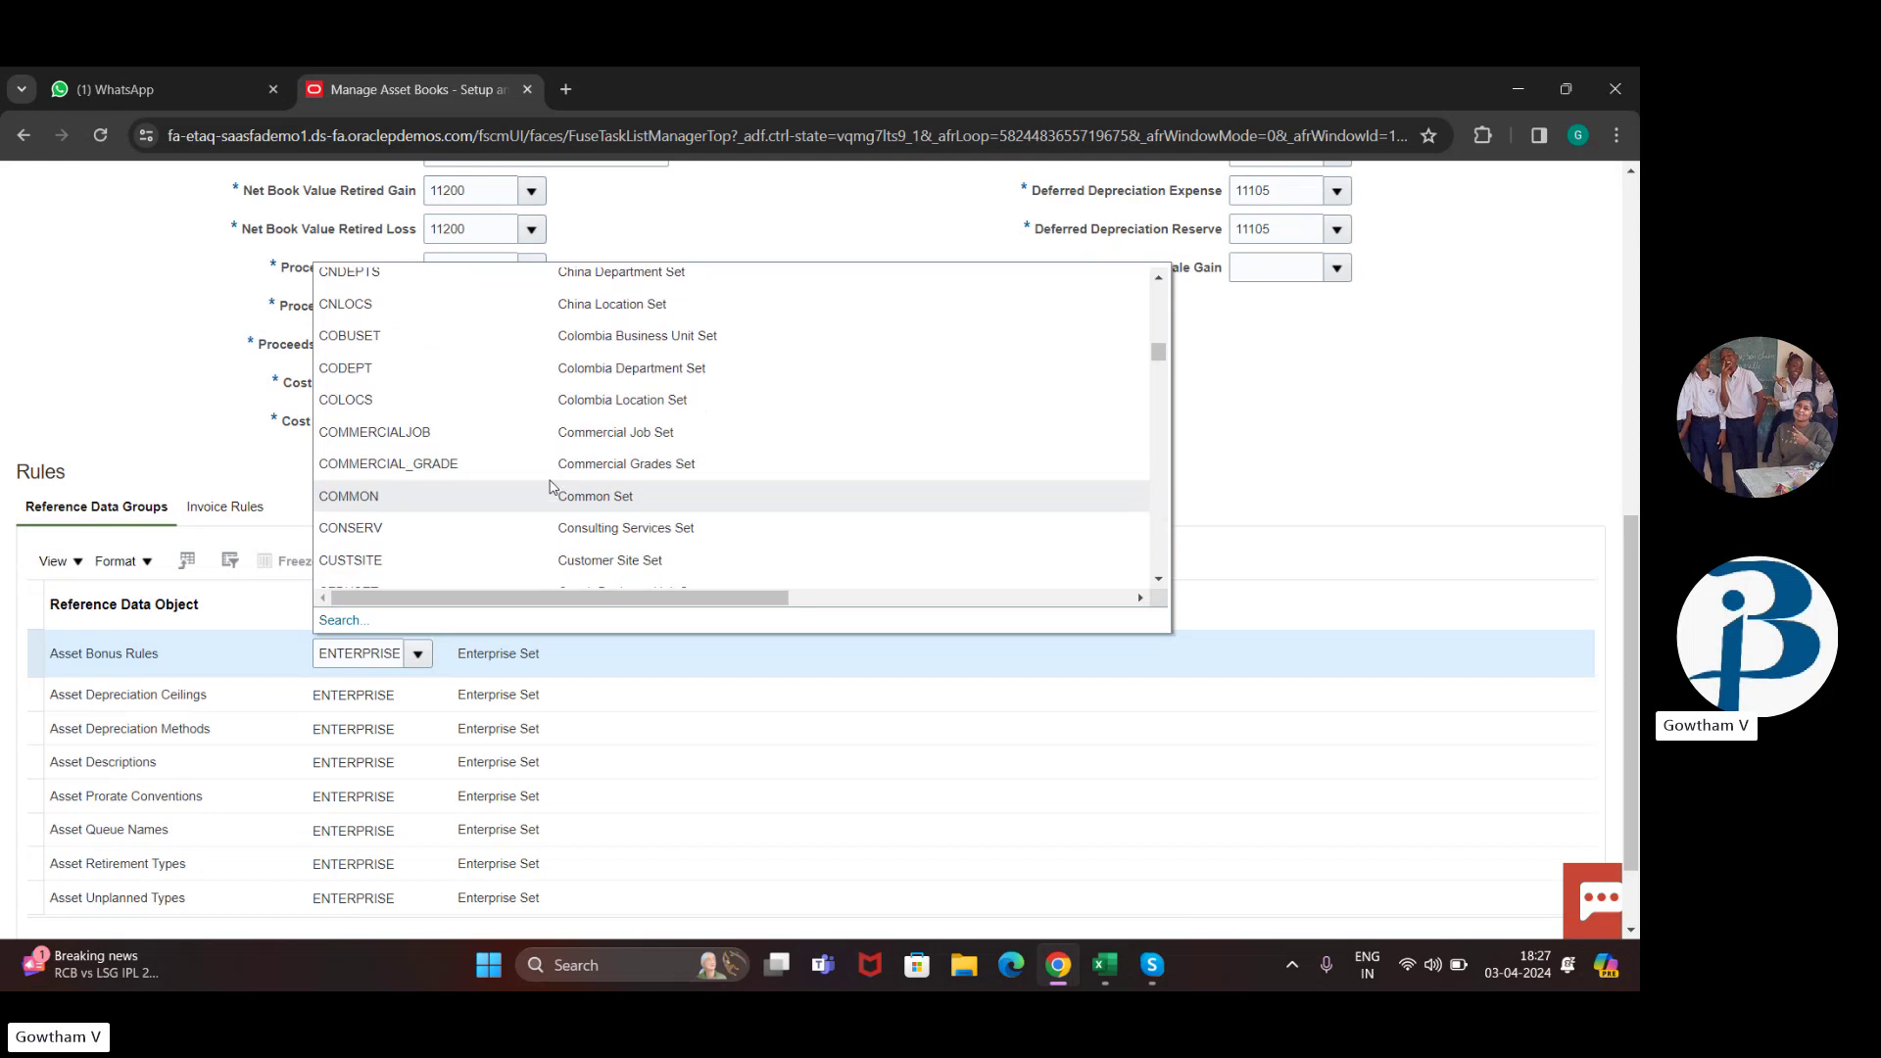
{"action": "scroll", "coordinate": [549, 486], "scroll_direction": "up", "scroll_amount": 1}
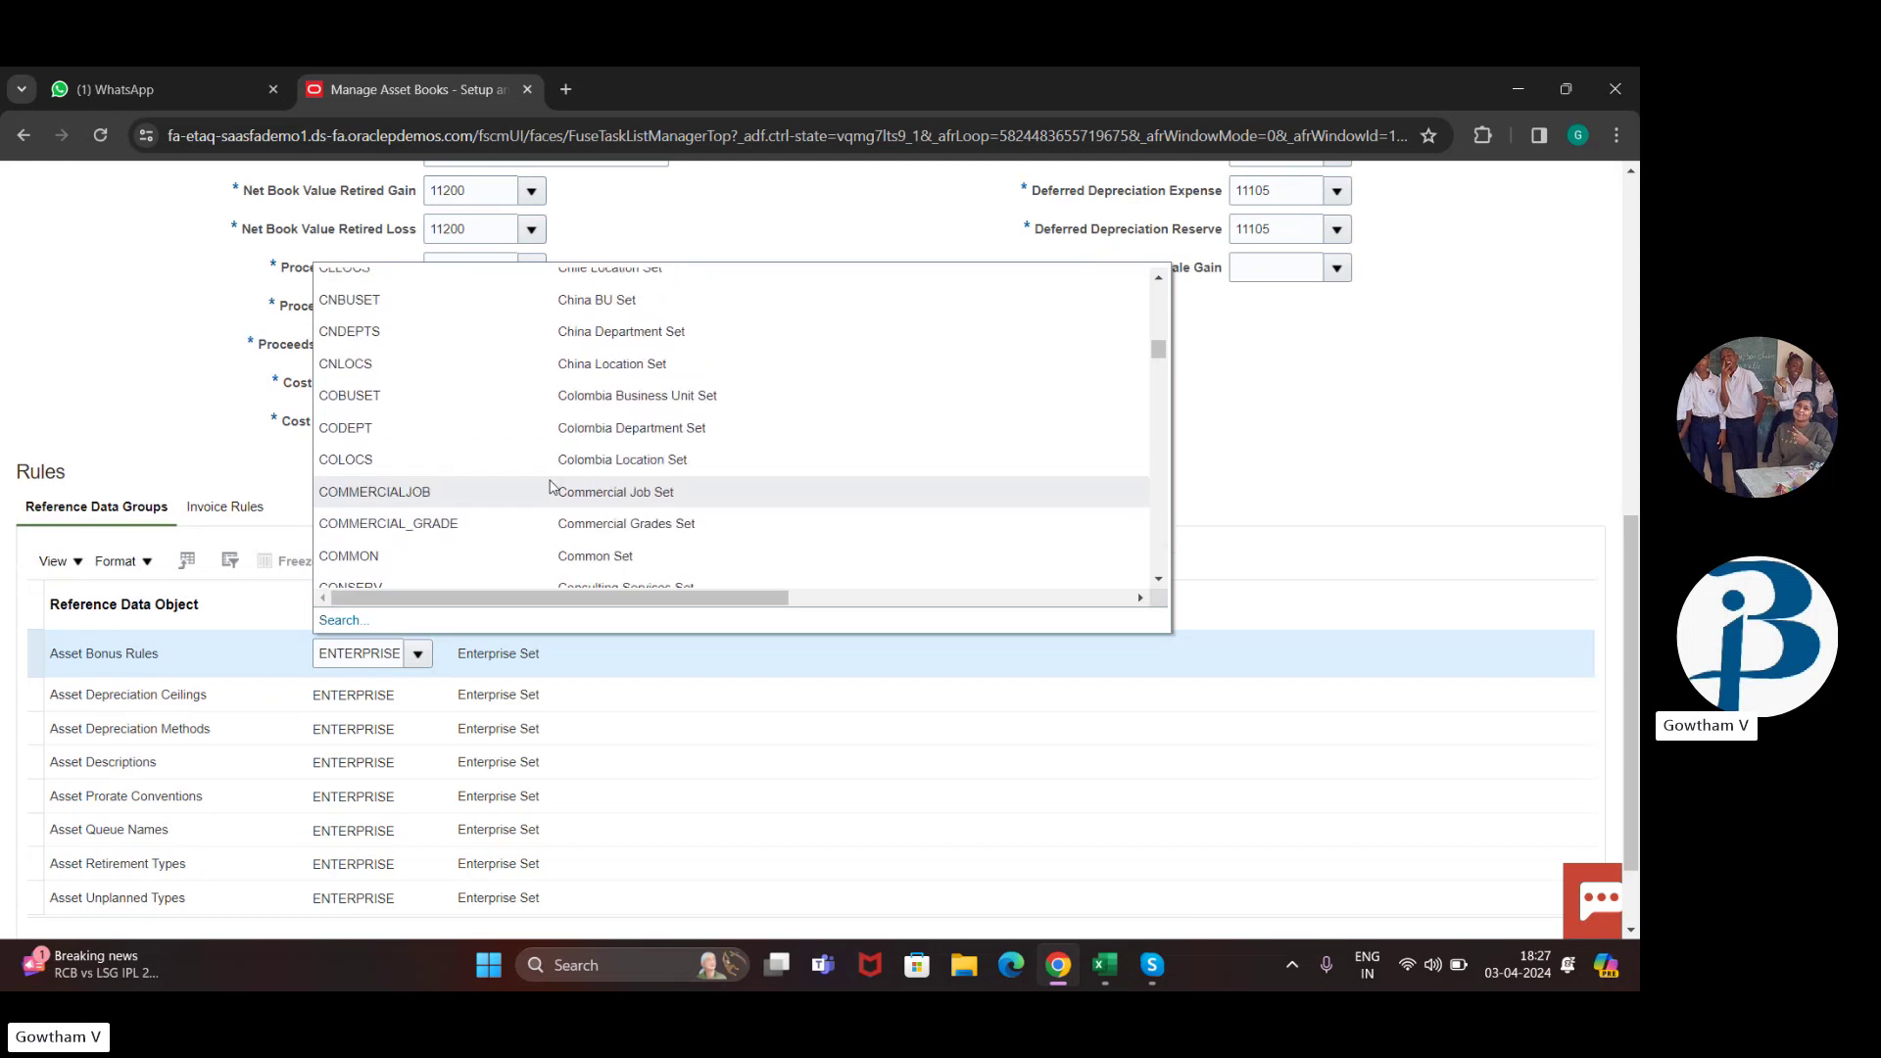
{"action": "left_click", "coordinate": [550, 486]}
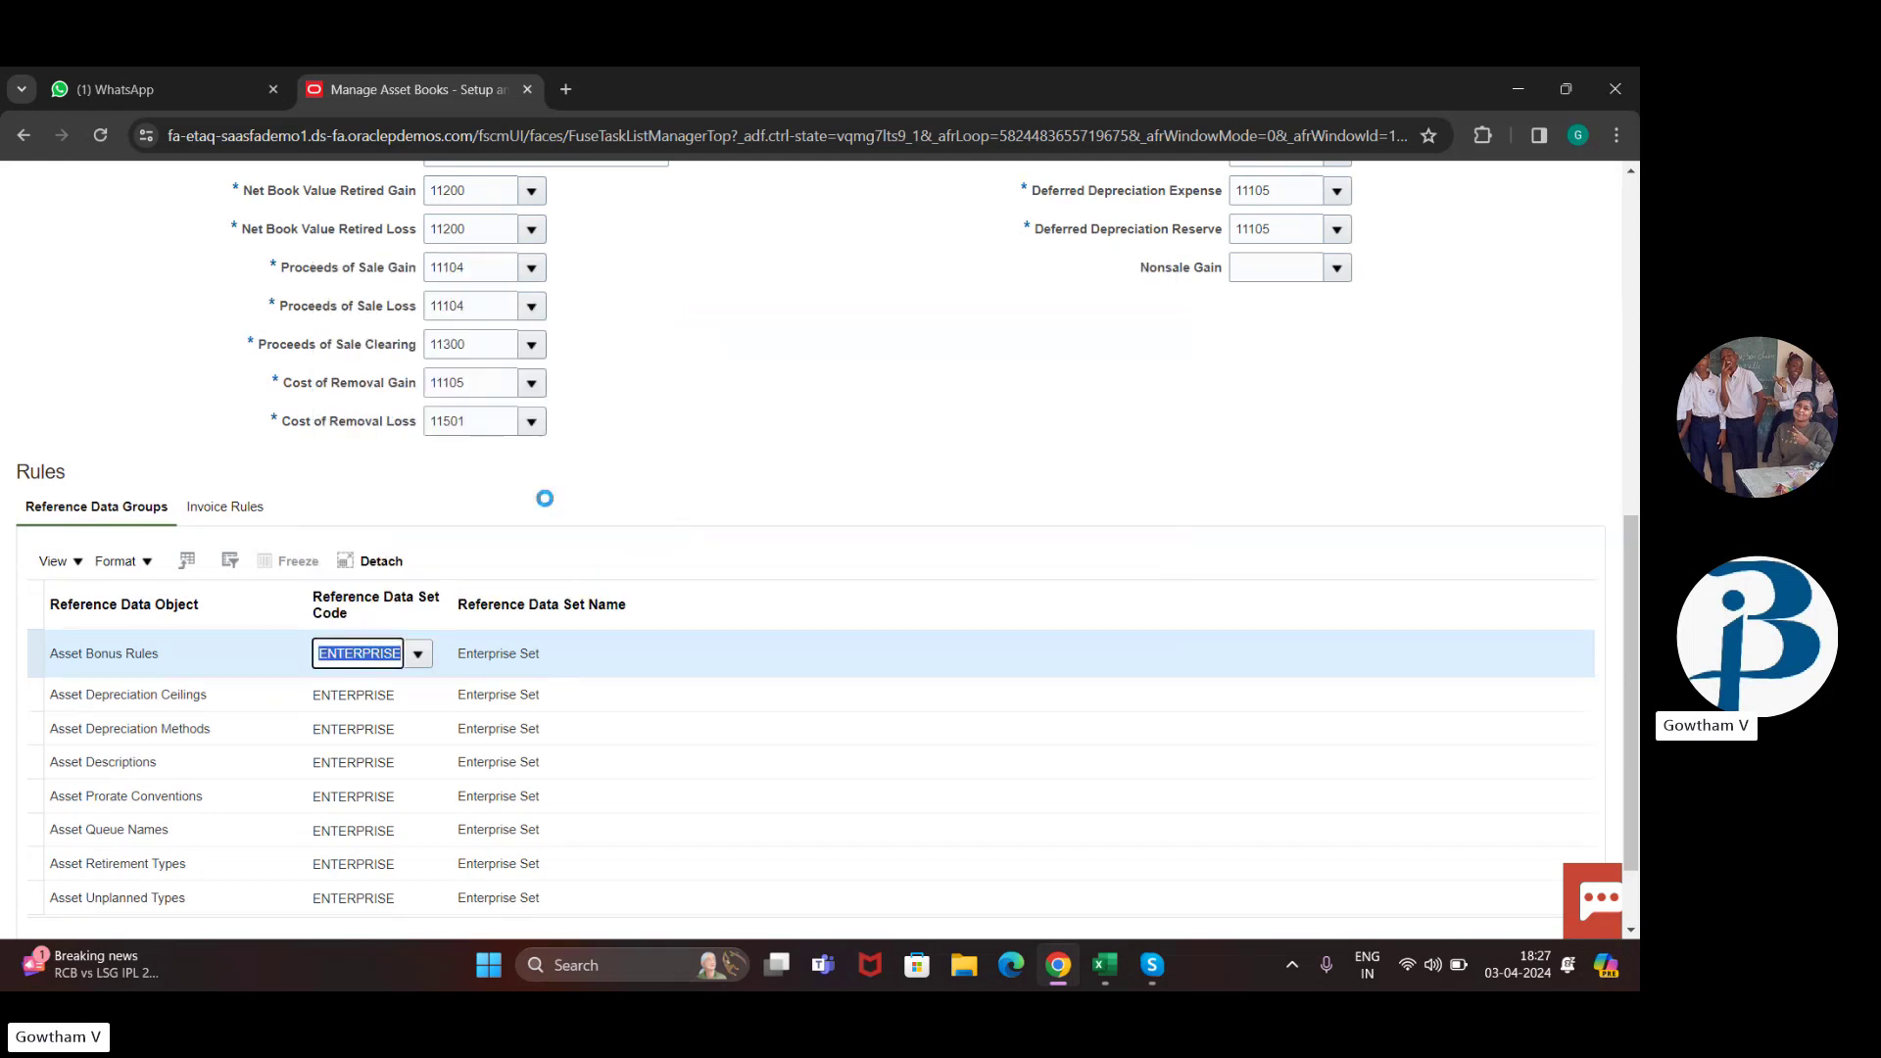
{"action": "left_click", "coordinate": [763, 497]}
Step: Save and close BUDDY CORP BOOK and return to the Fixed Assets setup tasks
{"action": "scroll", "coordinate": [763, 496], "scroll_direction": "up", "scroll_amount": 3}
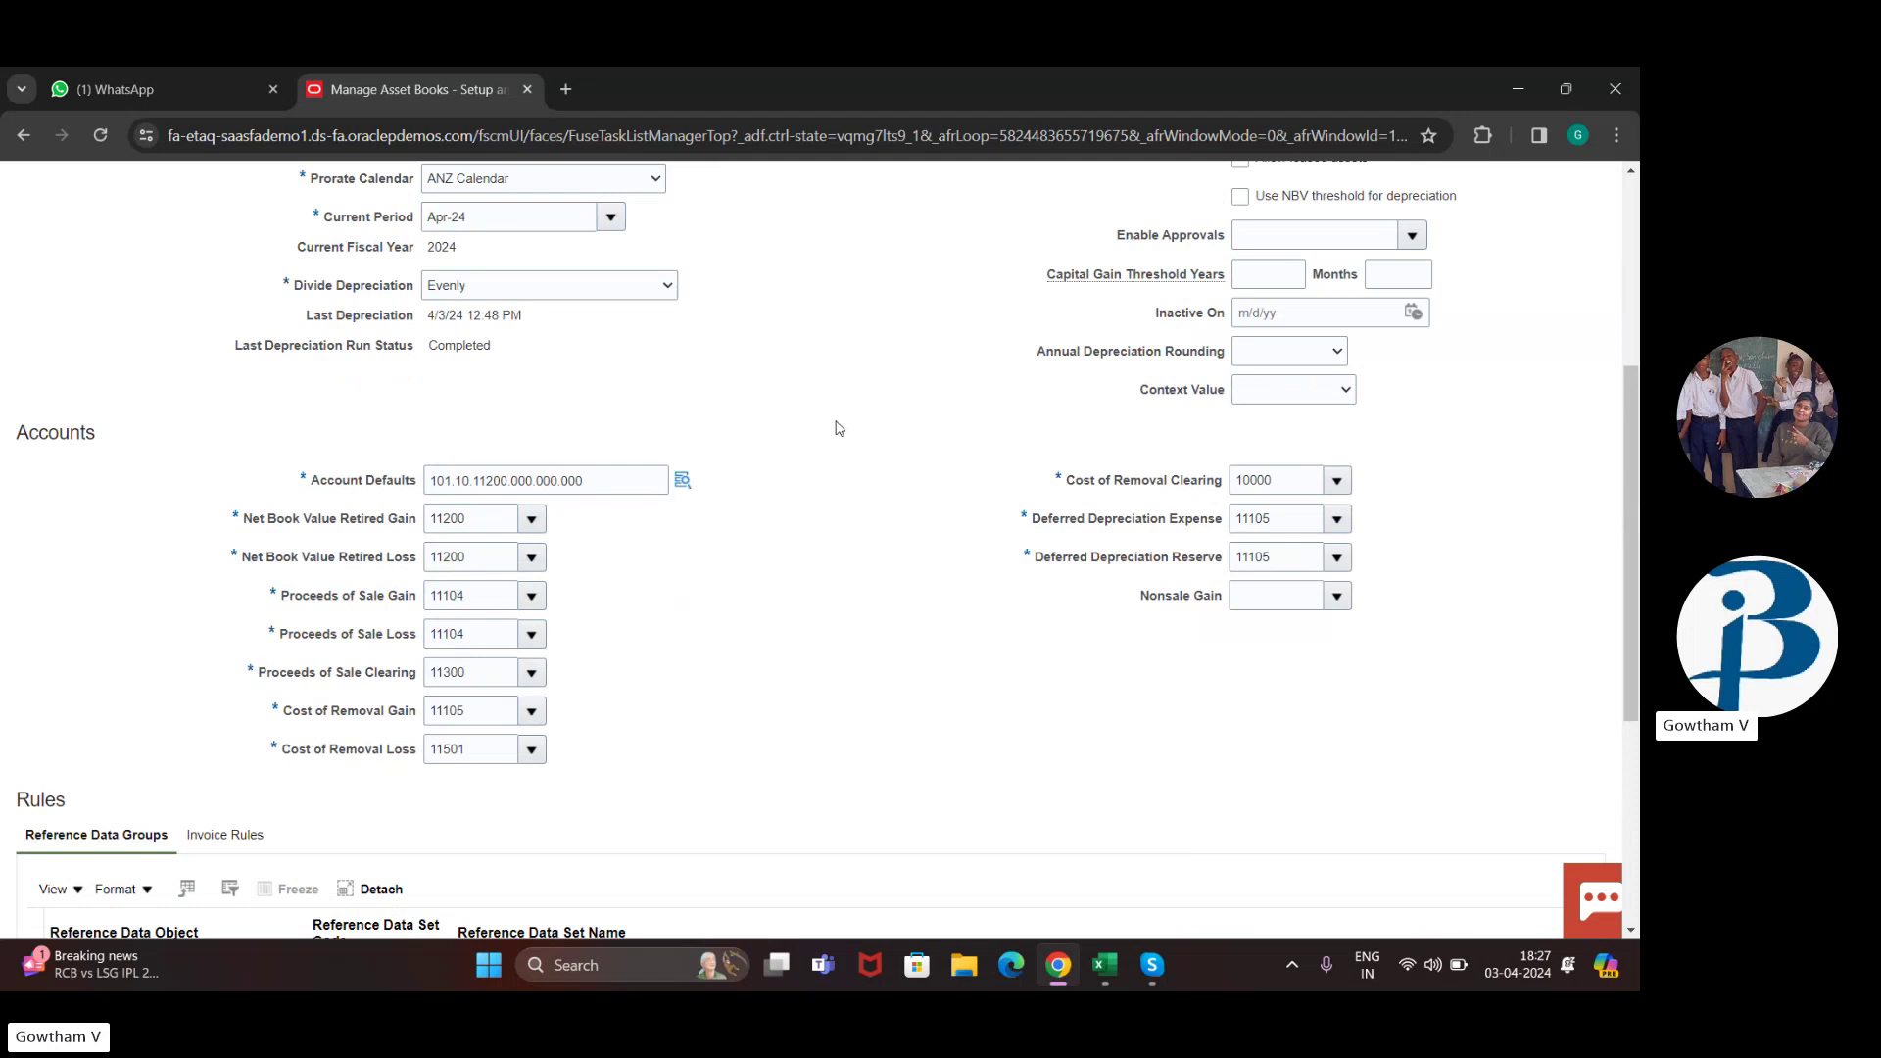
{"action": "scroll", "coordinate": [840, 428], "scroll_direction": "up", "scroll_amount": 4}
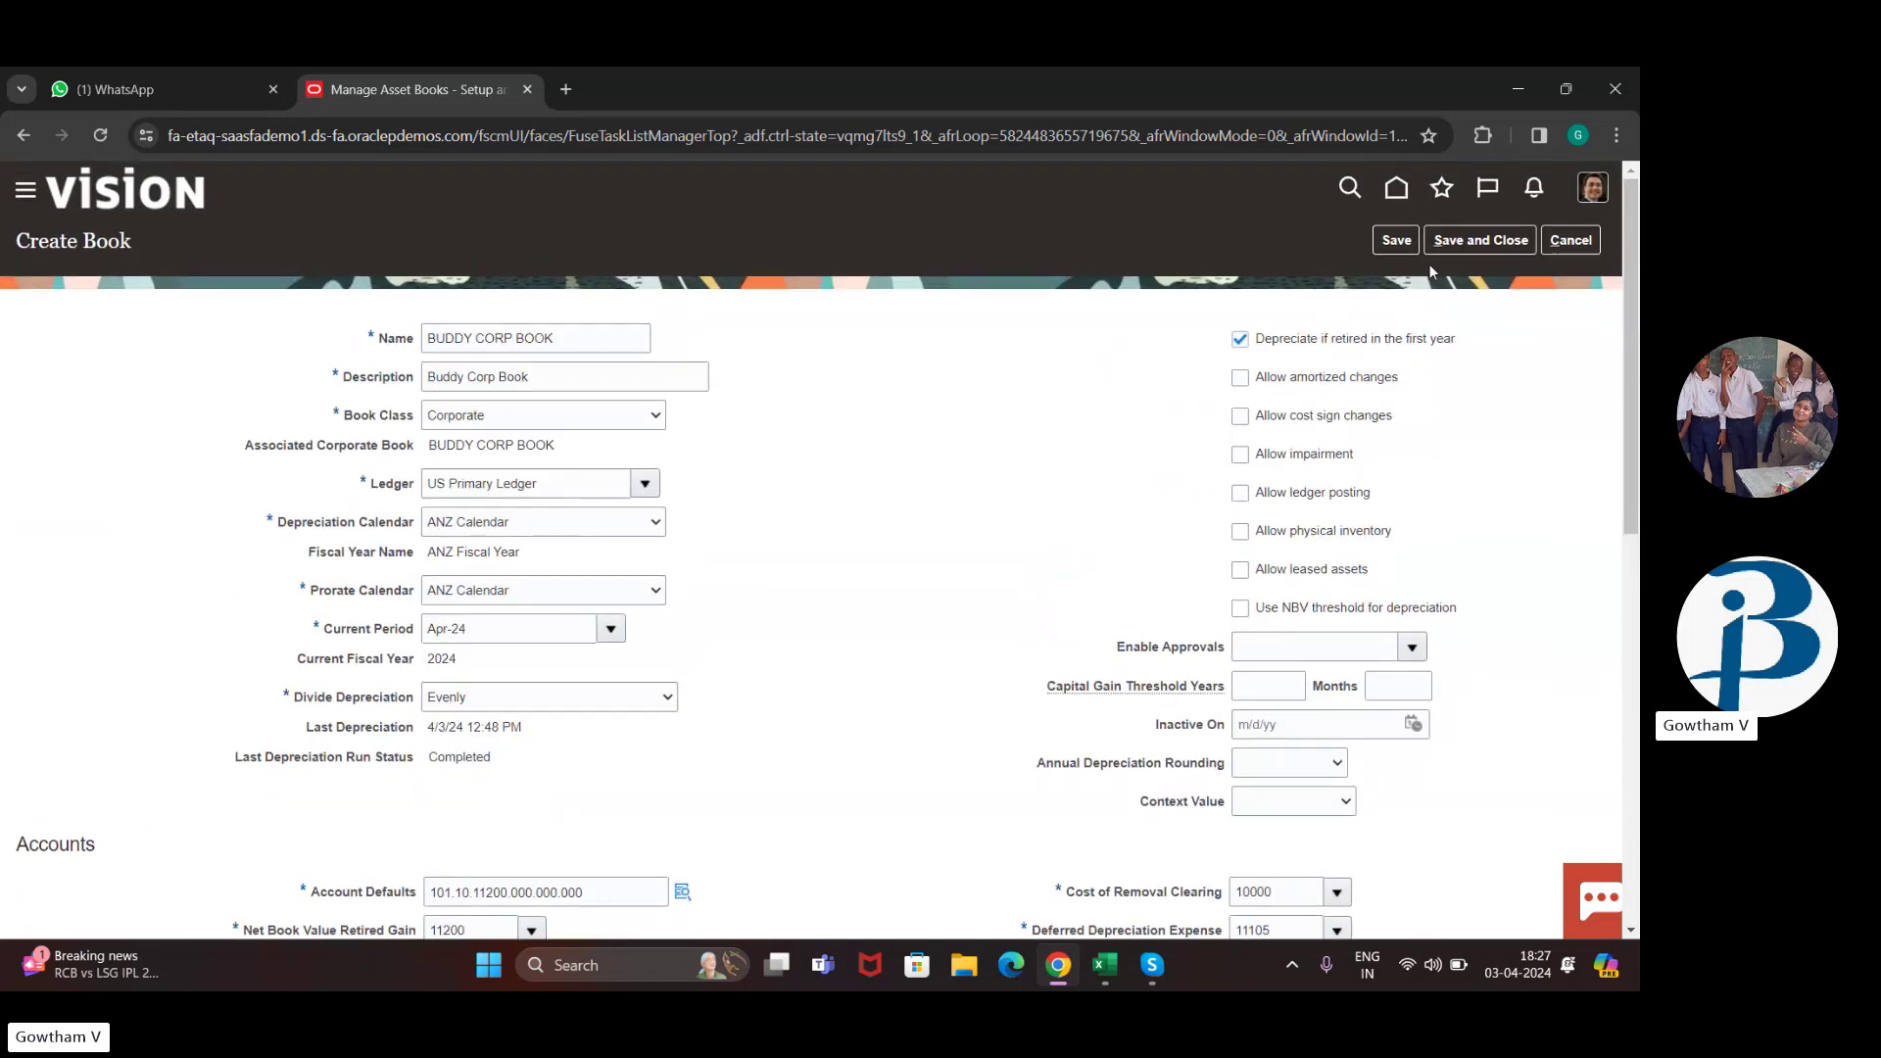
{"action": "left_click", "coordinate": [1446, 248]}
{"action": "scroll", "coordinate": [307, 821], "scroll_direction": "down", "scroll_amount": 1}
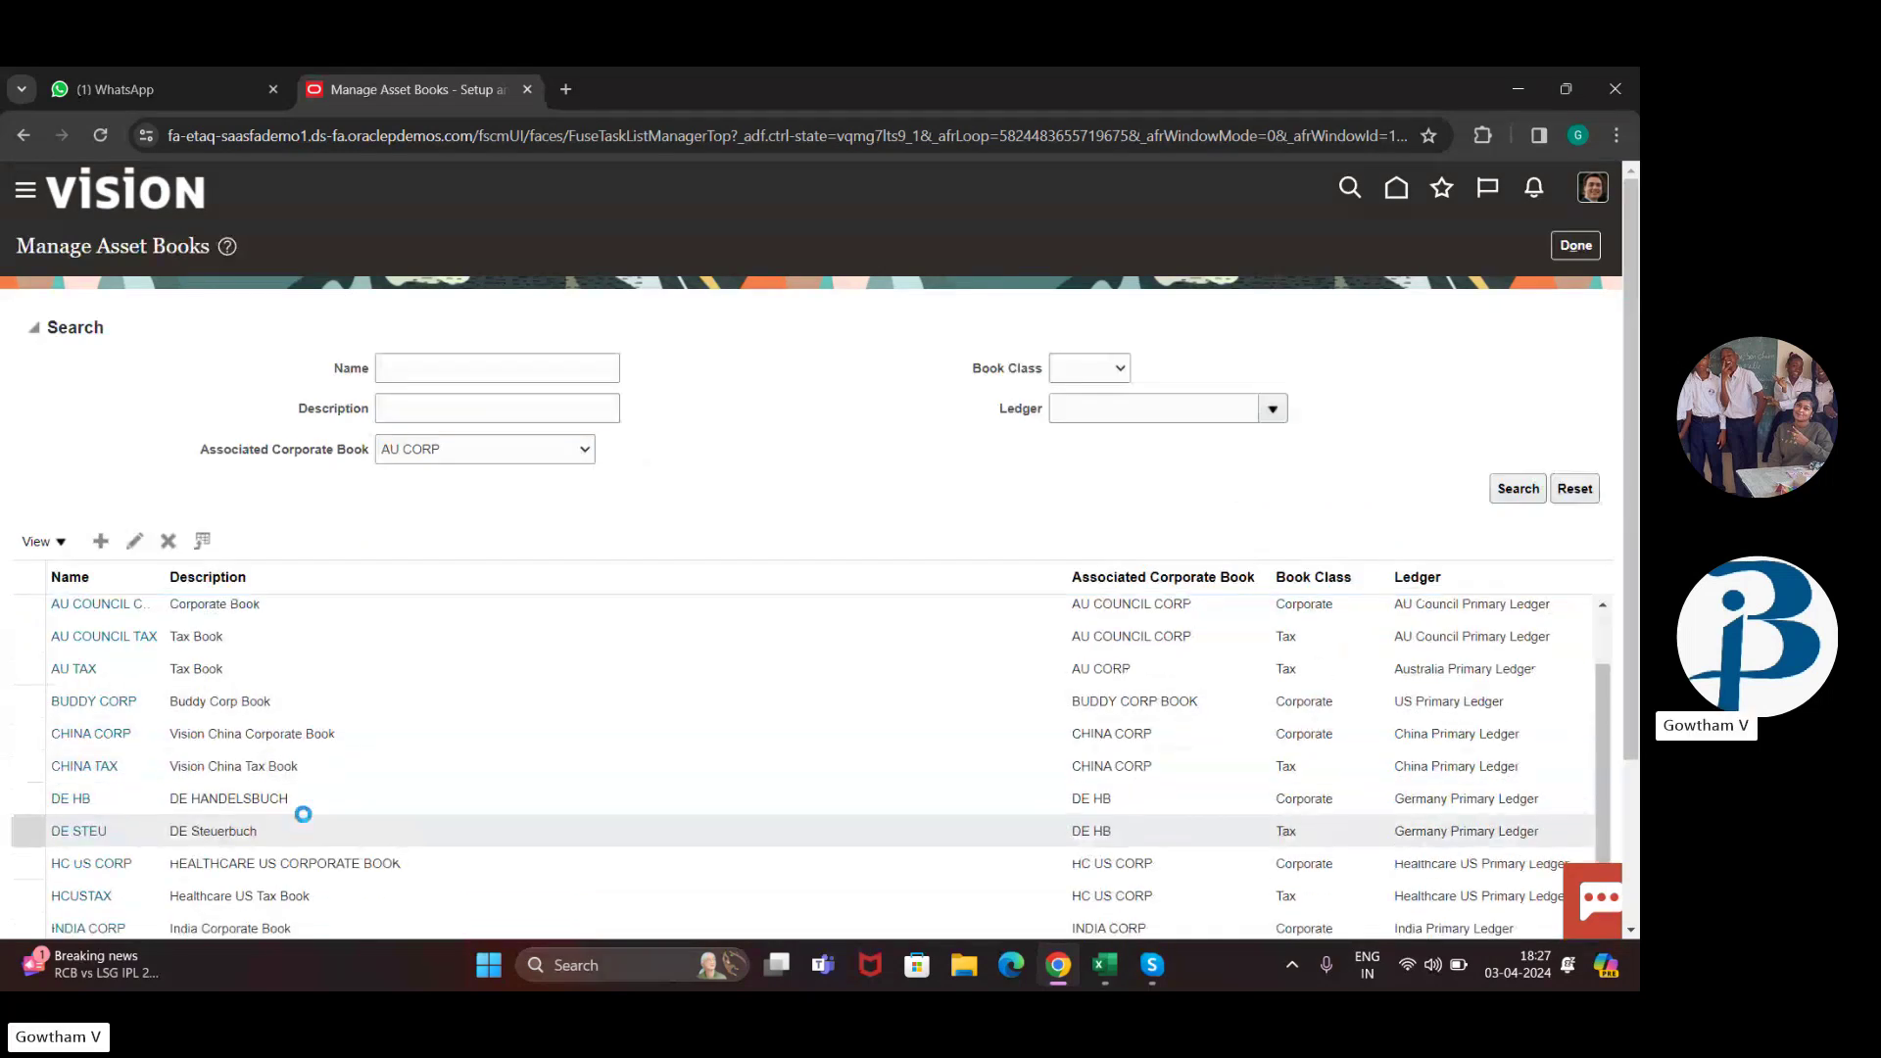
{"action": "scroll", "coordinate": [303, 814], "scroll_direction": "down", "scroll_amount": 1}
{"action": "left_click", "coordinate": [1587, 251]}
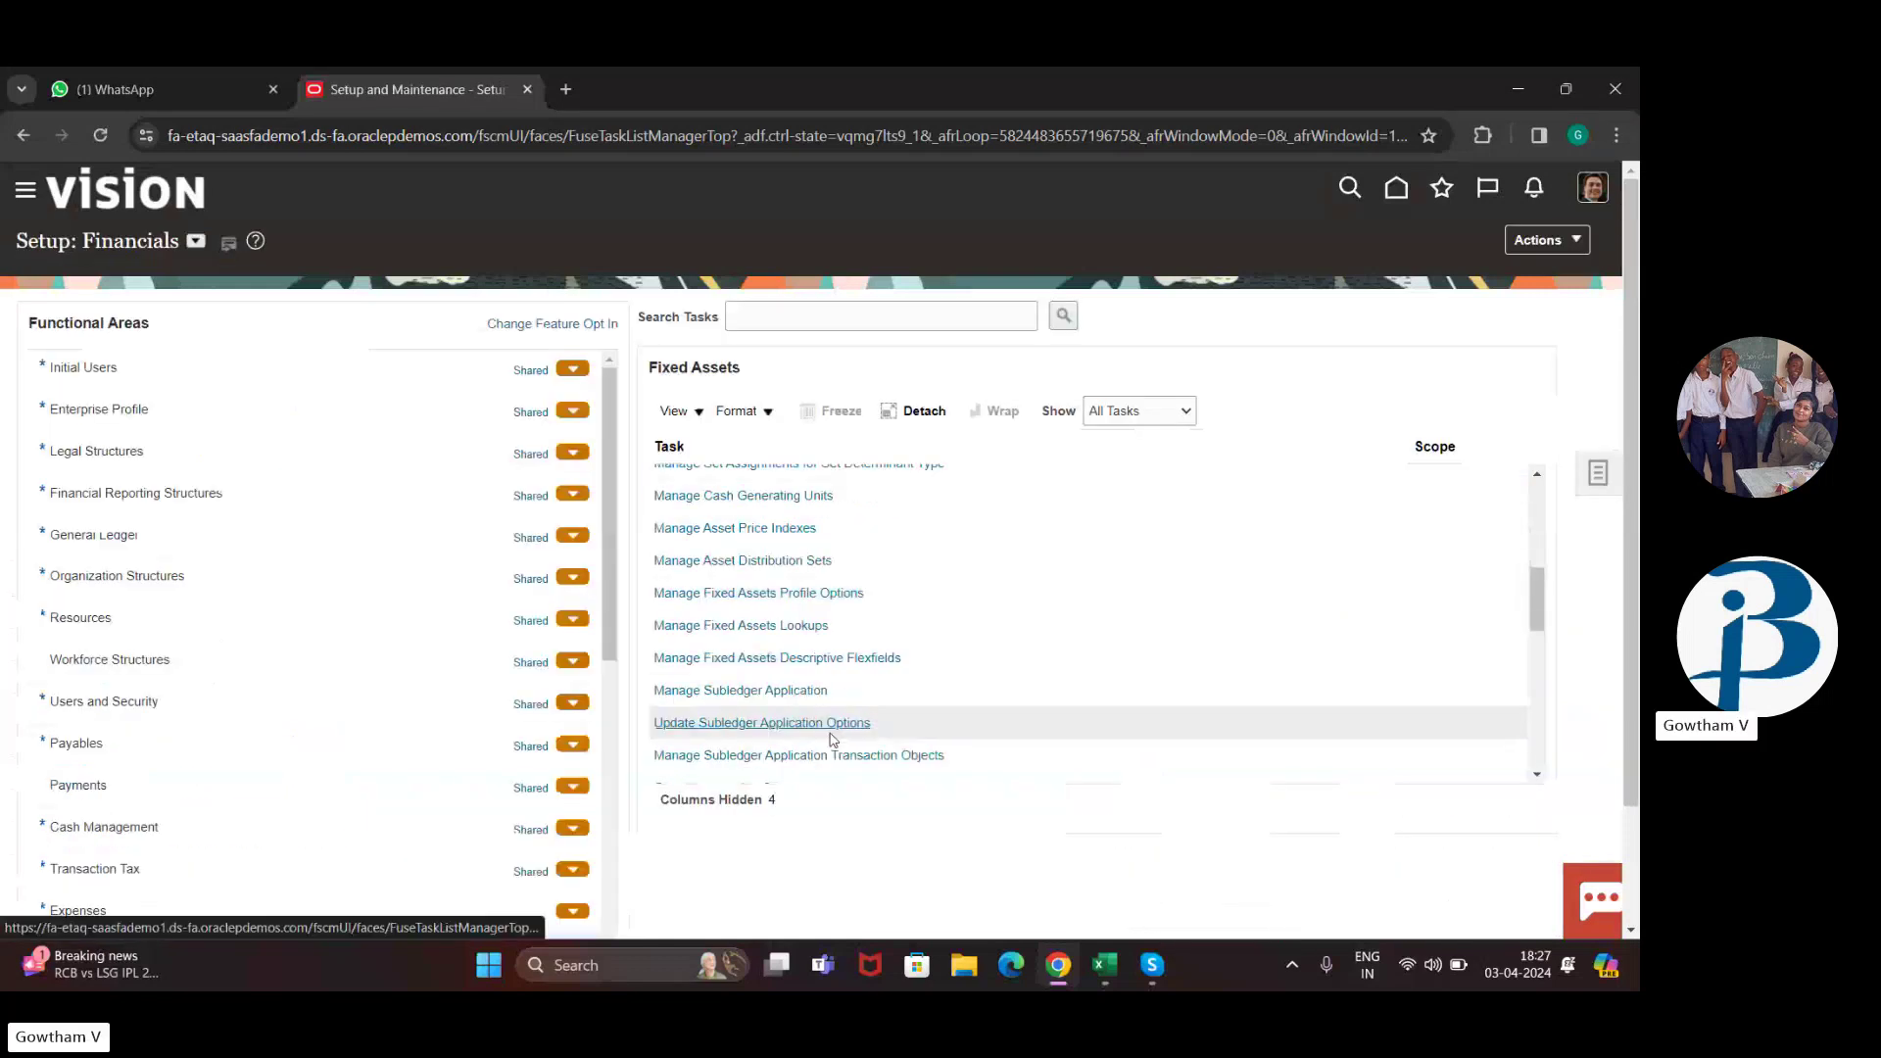
Step: Find the Manage Asset Categories task among the Fixed Assets tasks and open the VEHICLE-STANDARD category for editing
{"action": "scroll", "coordinate": [829, 735], "scroll_direction": "down", "scroll_amount": 1}
{"action": "scroll", "coordinate": [829, 725], "scroll_direction": "up", "scroll_amount": 5}
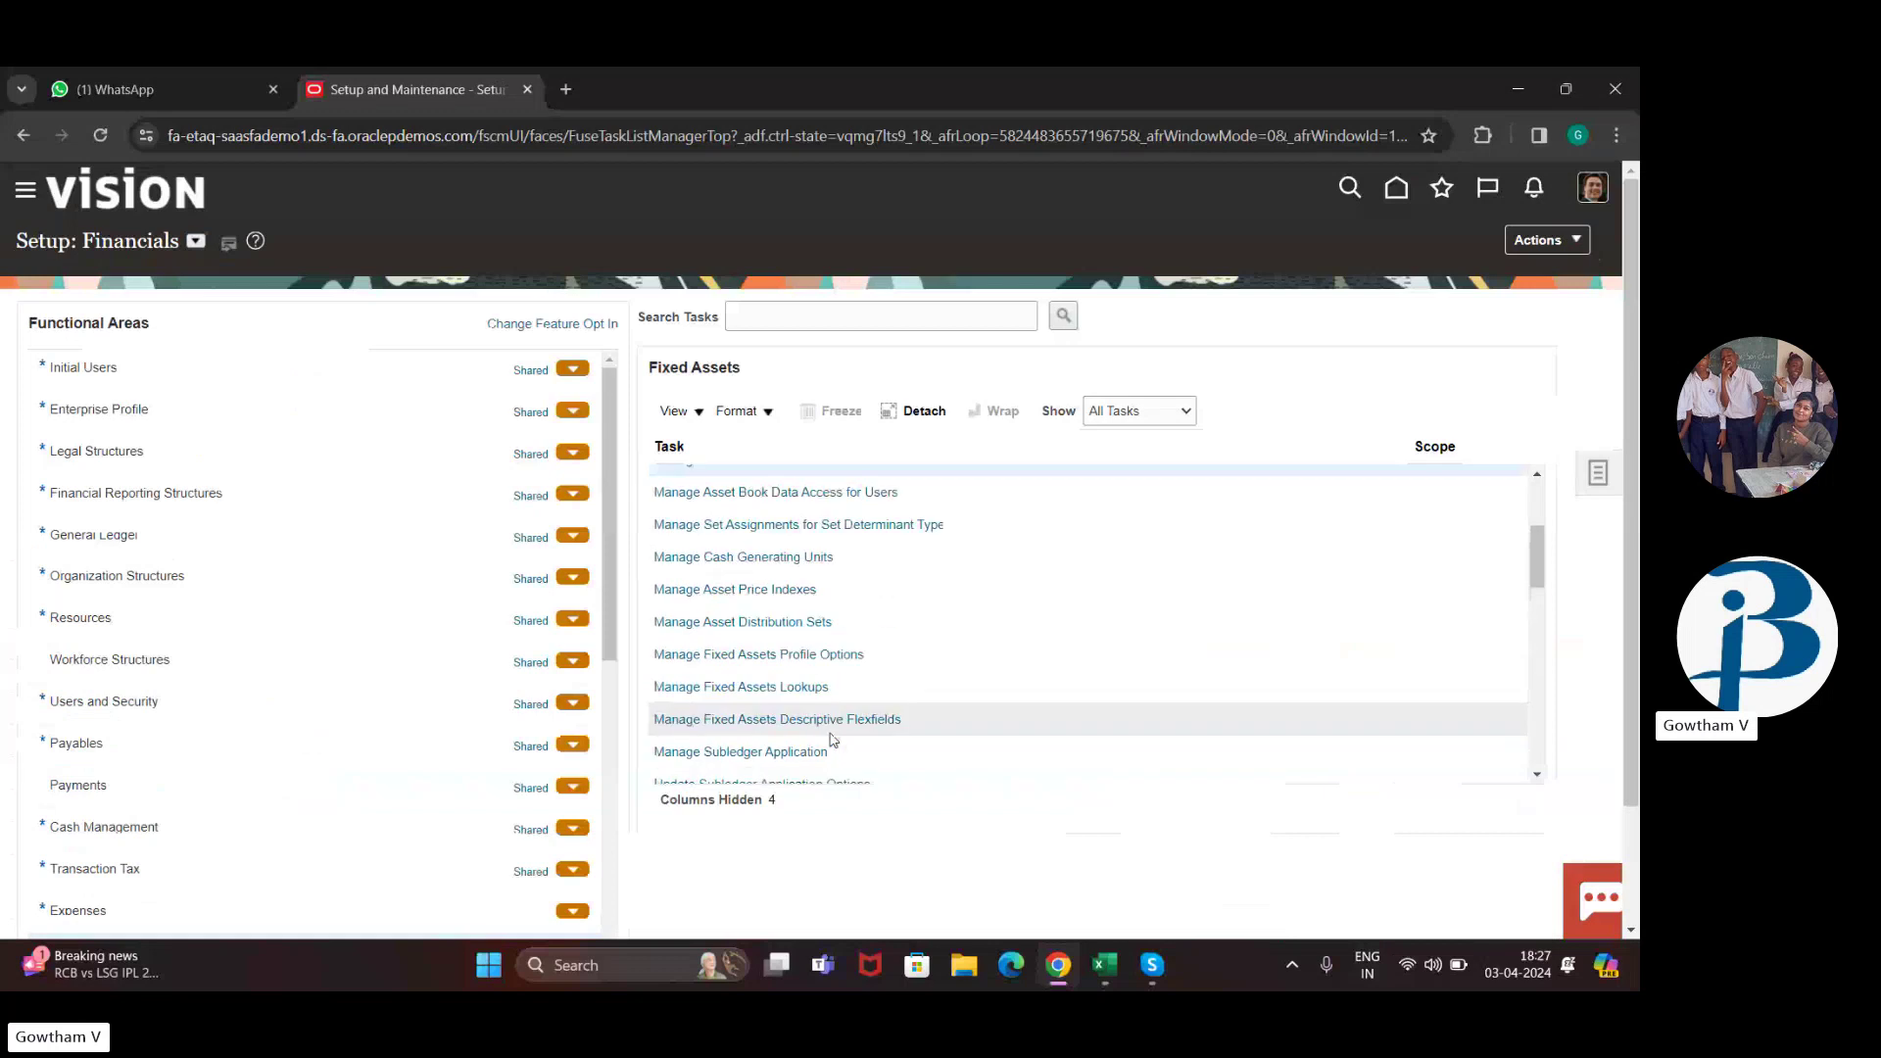
{"action": "scroll", "coordinate": [833, 581], "scroll_direction": "up", "scroll_amount": 3}
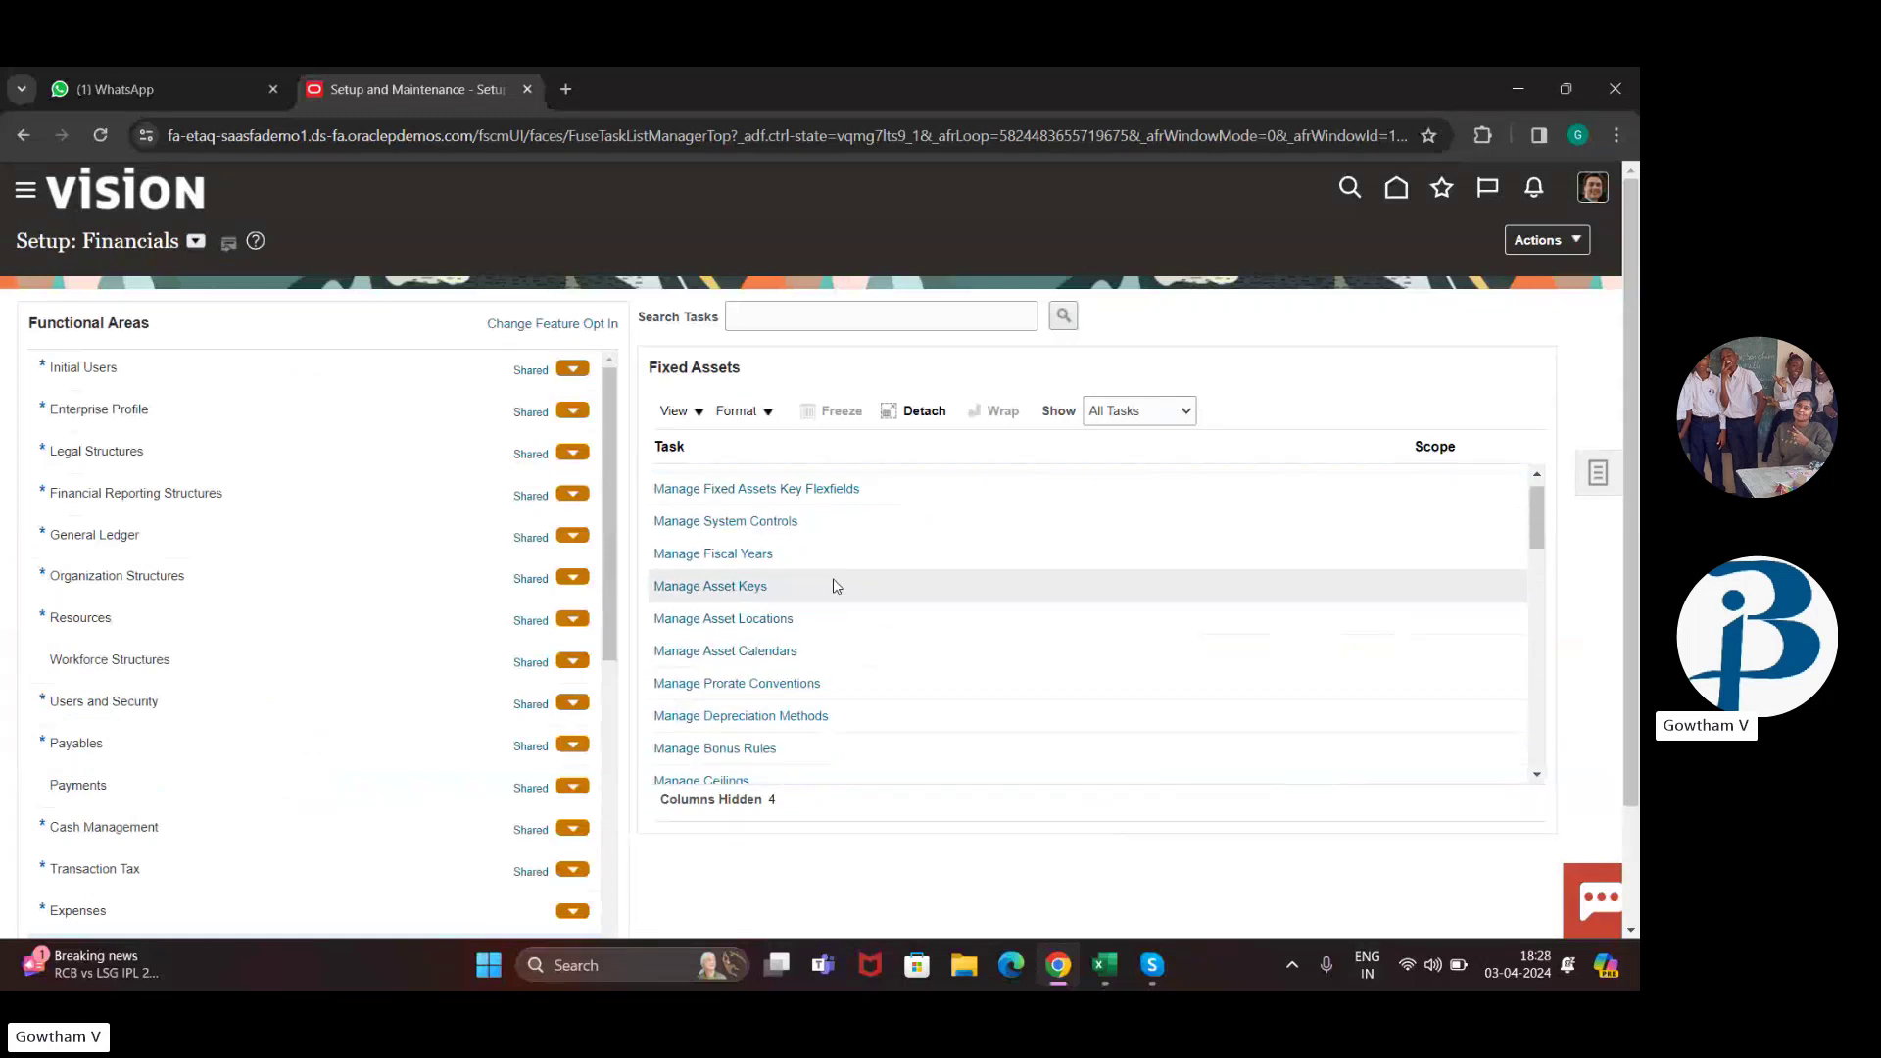
{"action": "scroll", "coordinate": [835, 584], "scroll_direction": "down", "scroll_amount": 3}
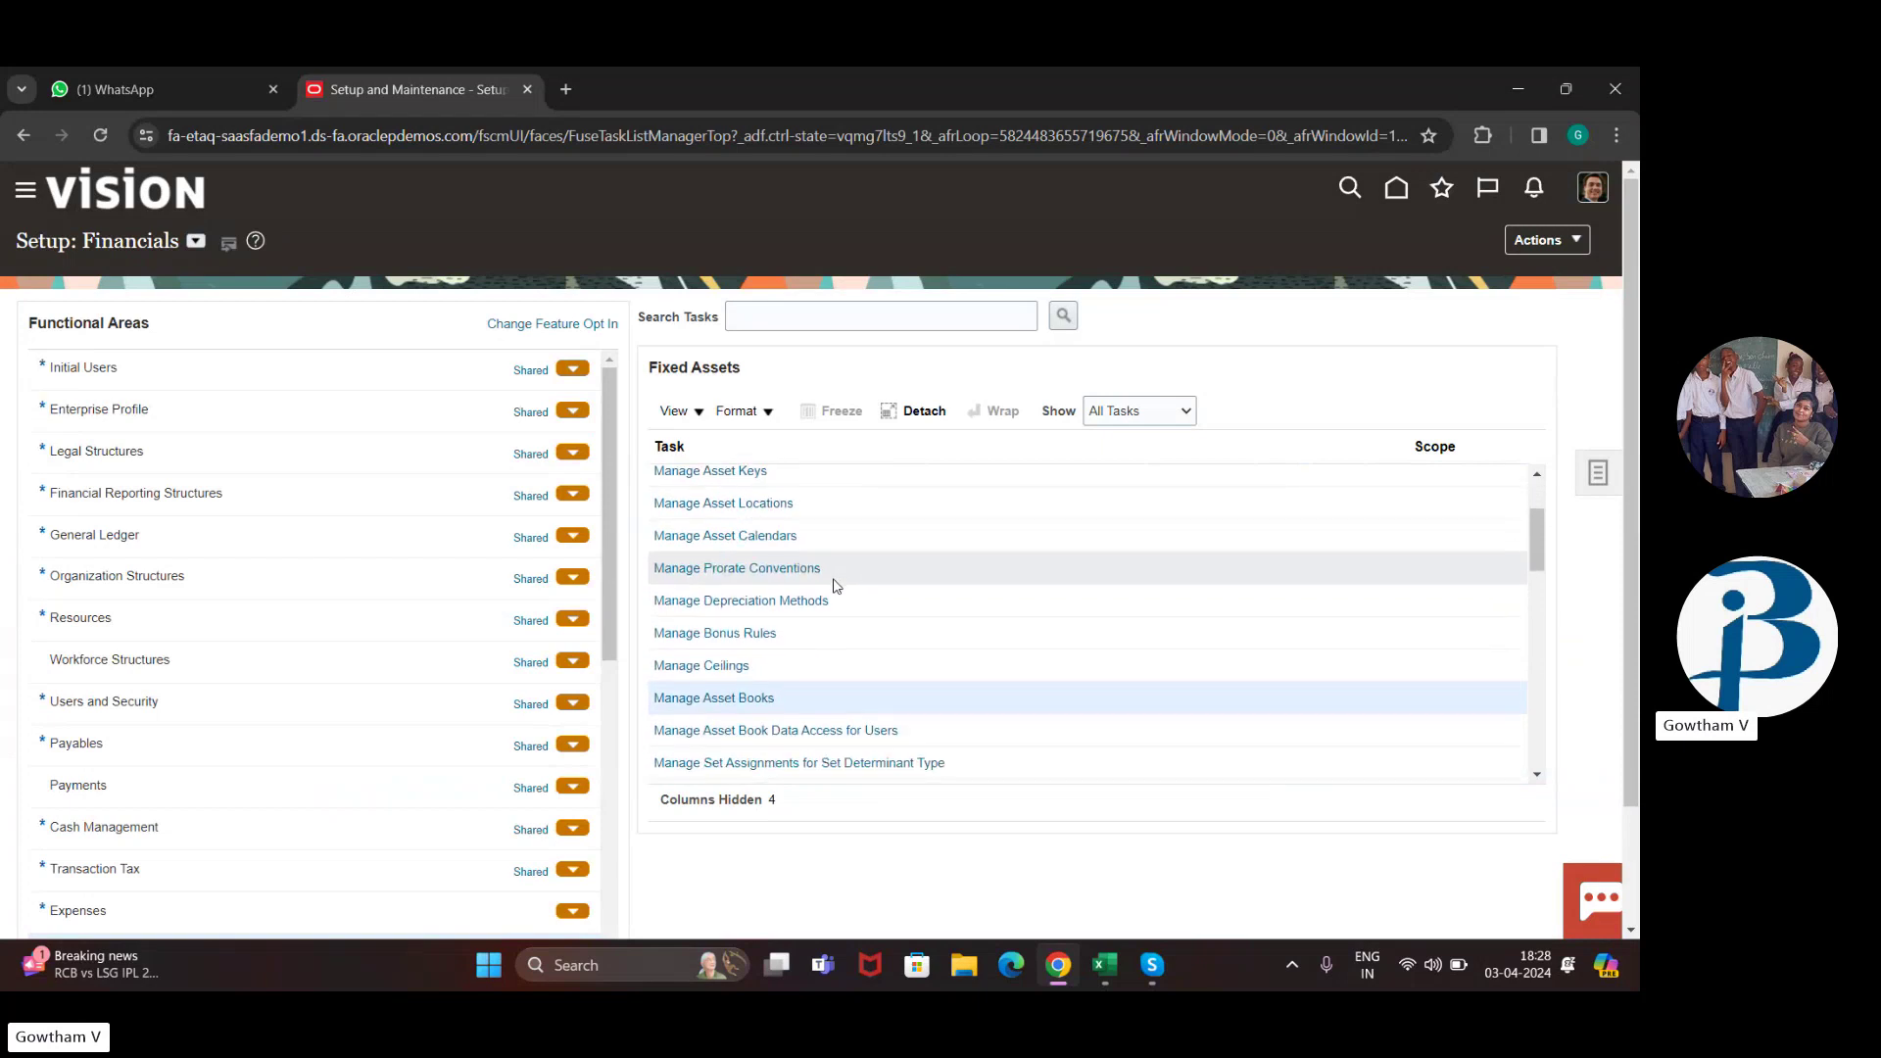
{"action": "scroll", "coordinate": [836, 585], "scroll_direction": "down", "scroll_amount": 5}
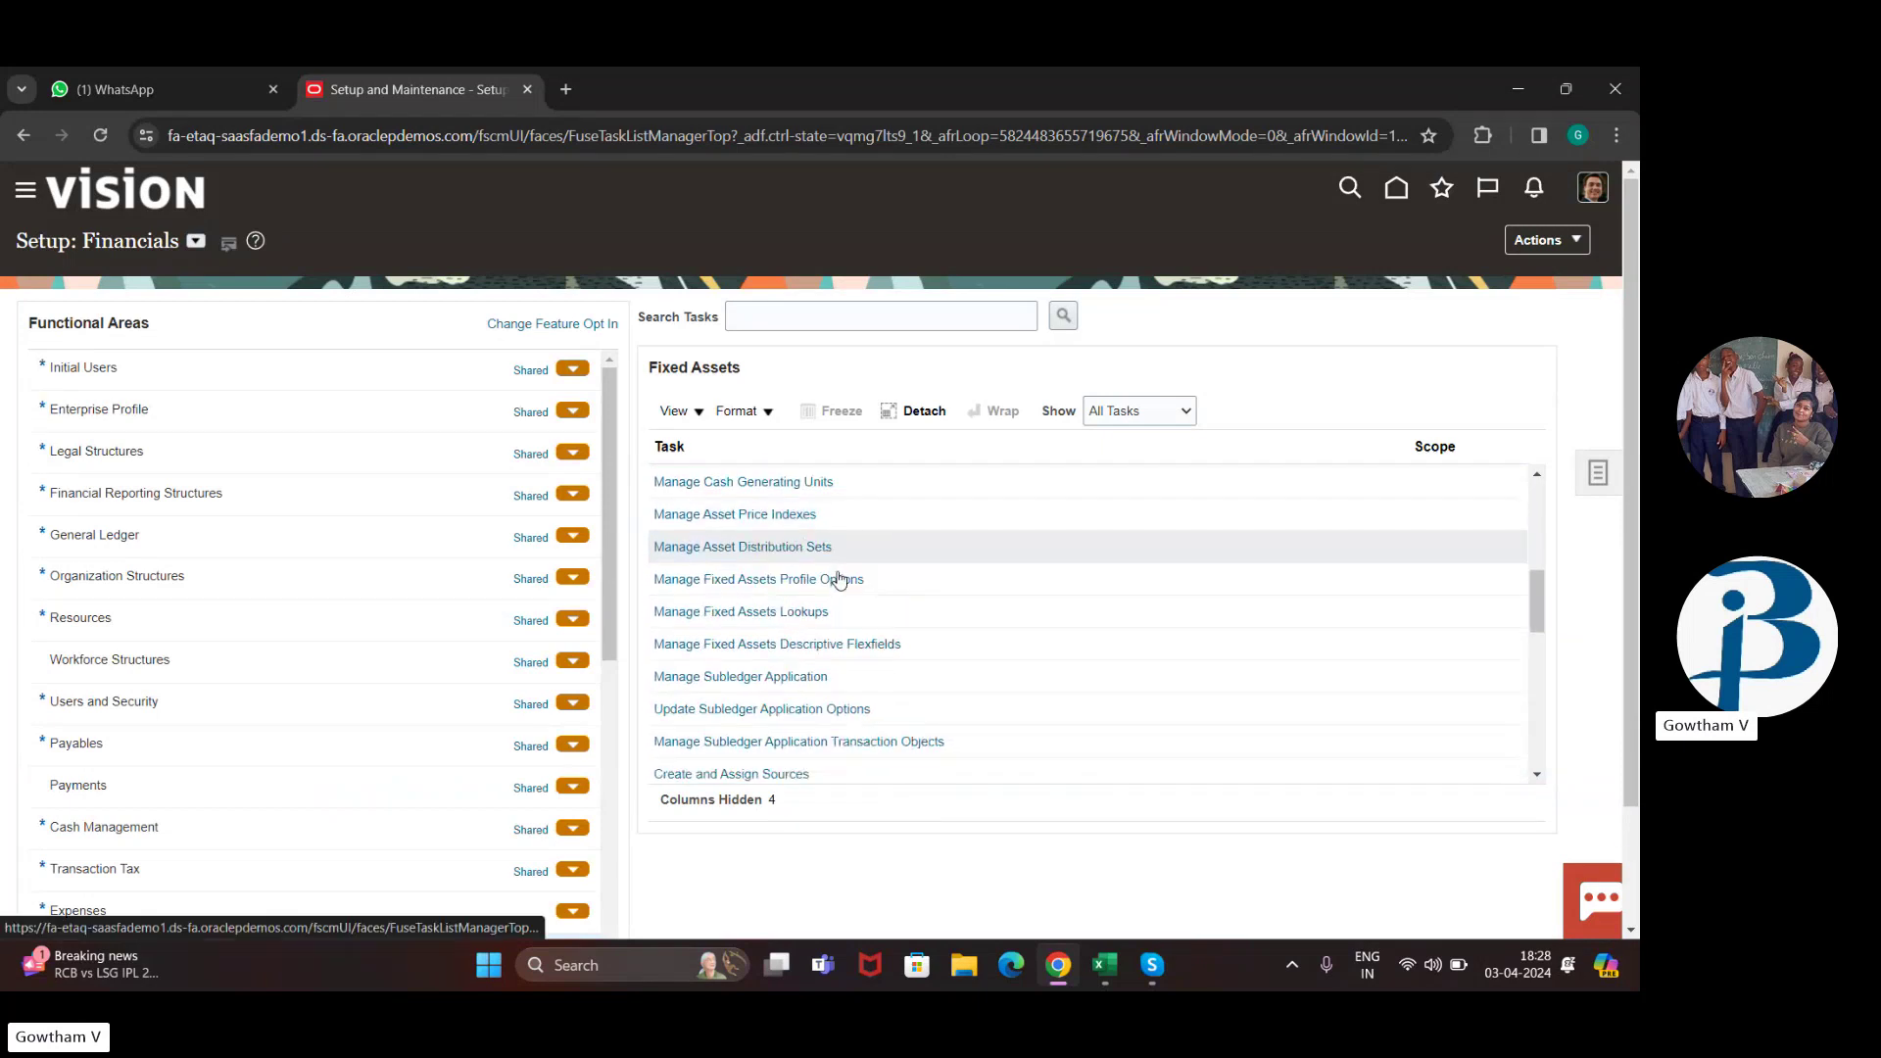
{"action": "scroll", "coordinate": [839, 579], "scroll_direction": "down", "scroll_amount": 5}
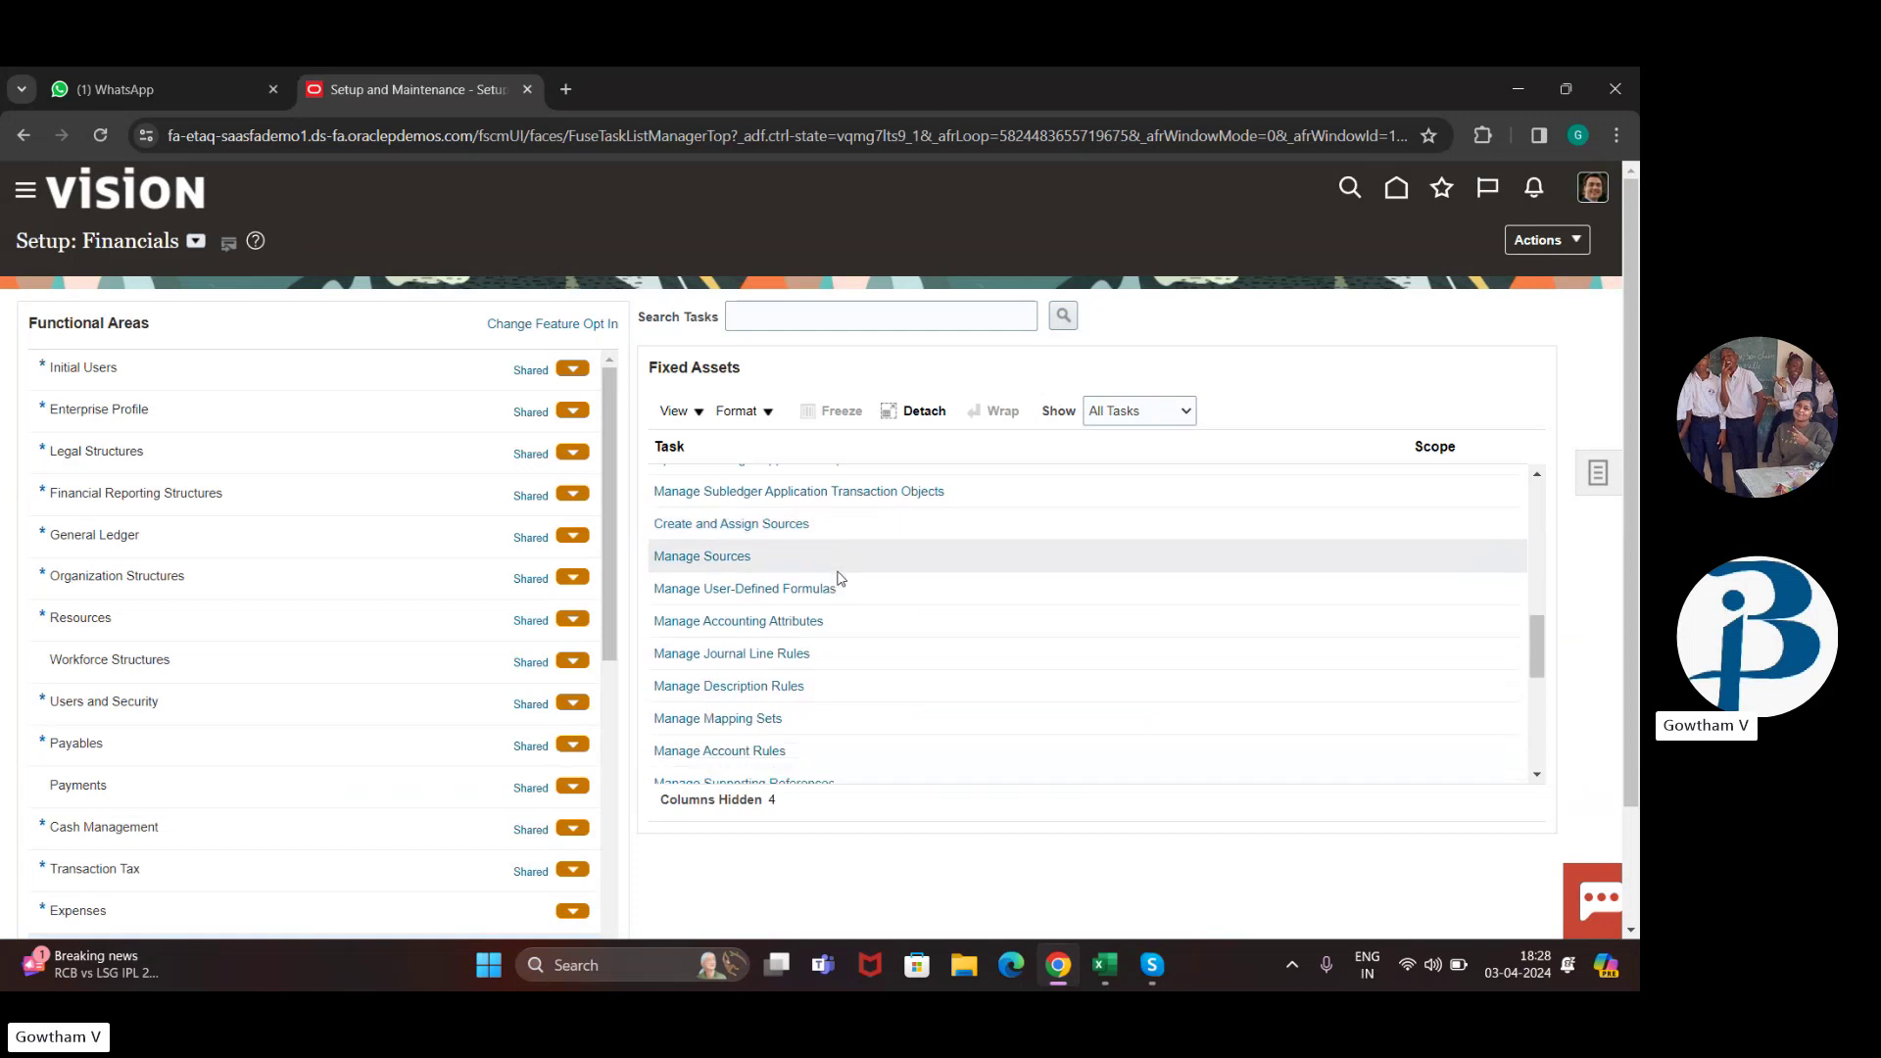
{"action": "scroll", "coordinate": [839, 579], "scroll_direction": "down", "scroll_amount": 3}
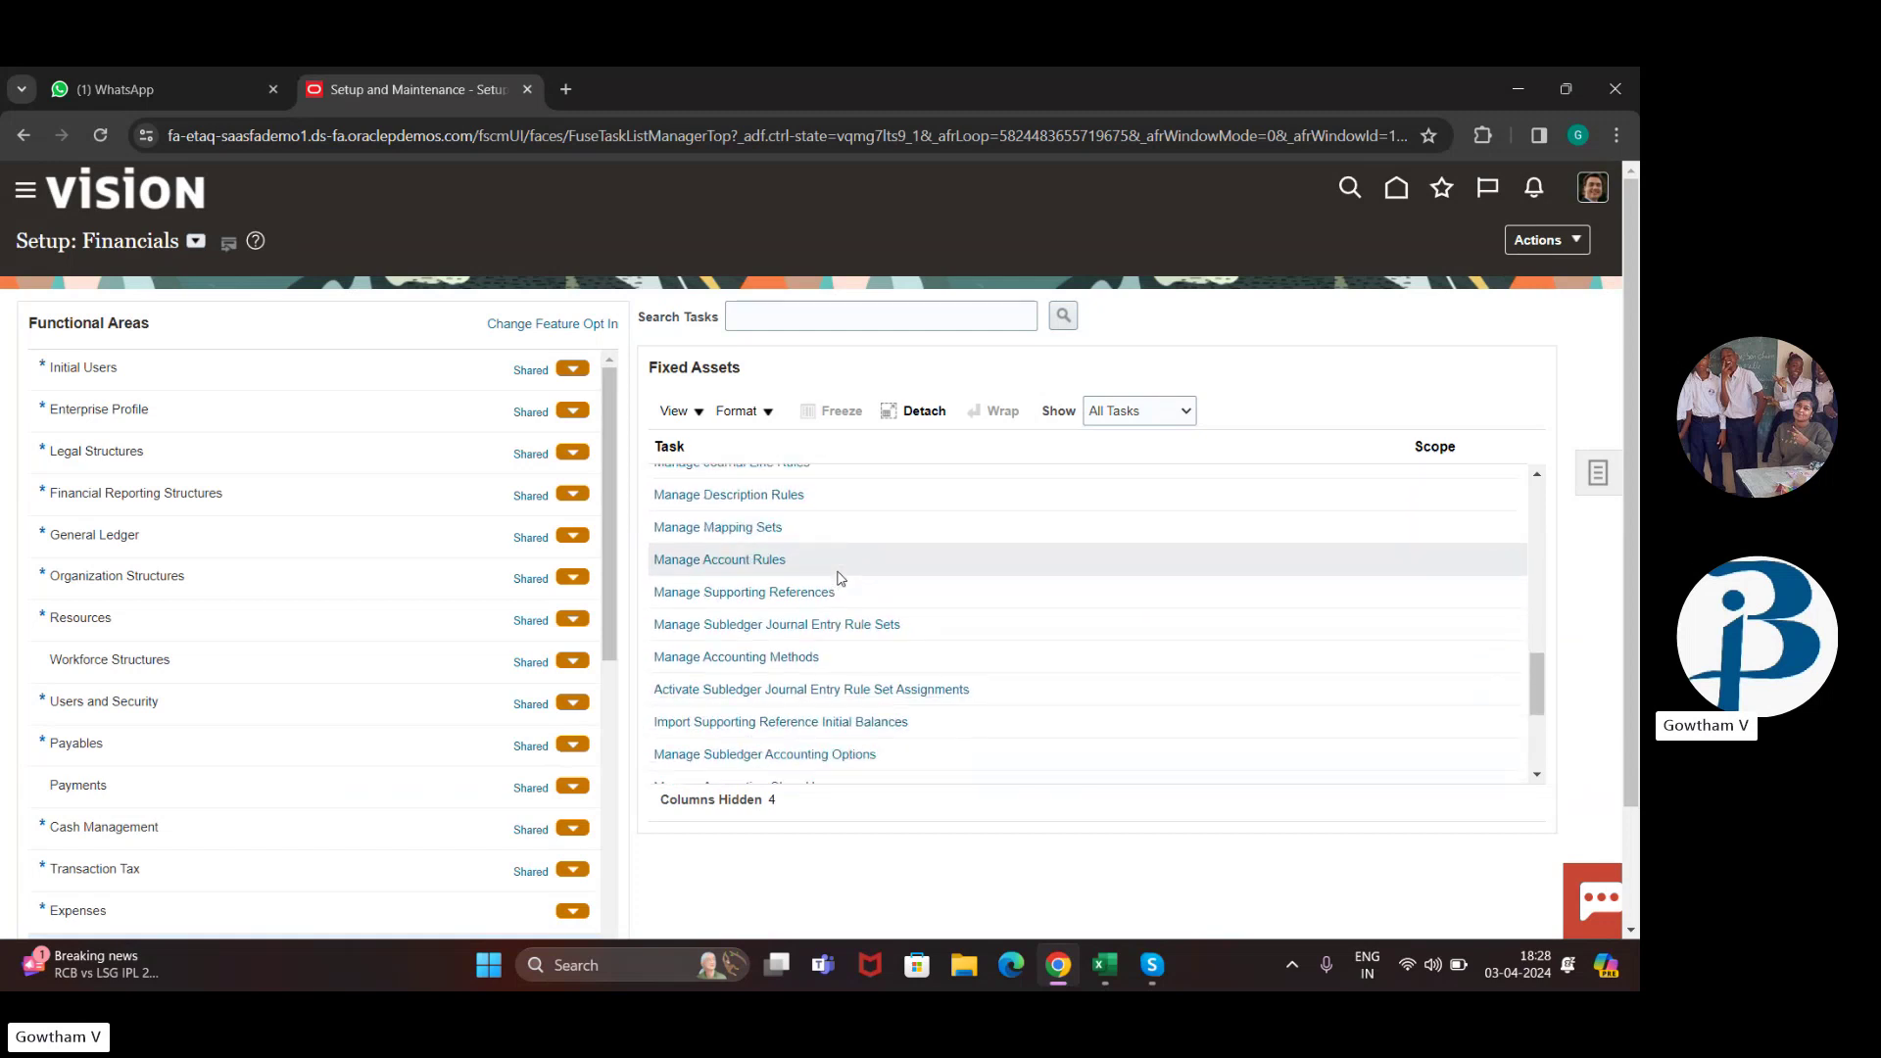
{"action": "scroll", "coordinate": [839, 579], "scroll_direction": "down", "scroll_amount": 4}
{"action": "left_click", "coordinate": [760, 666]}
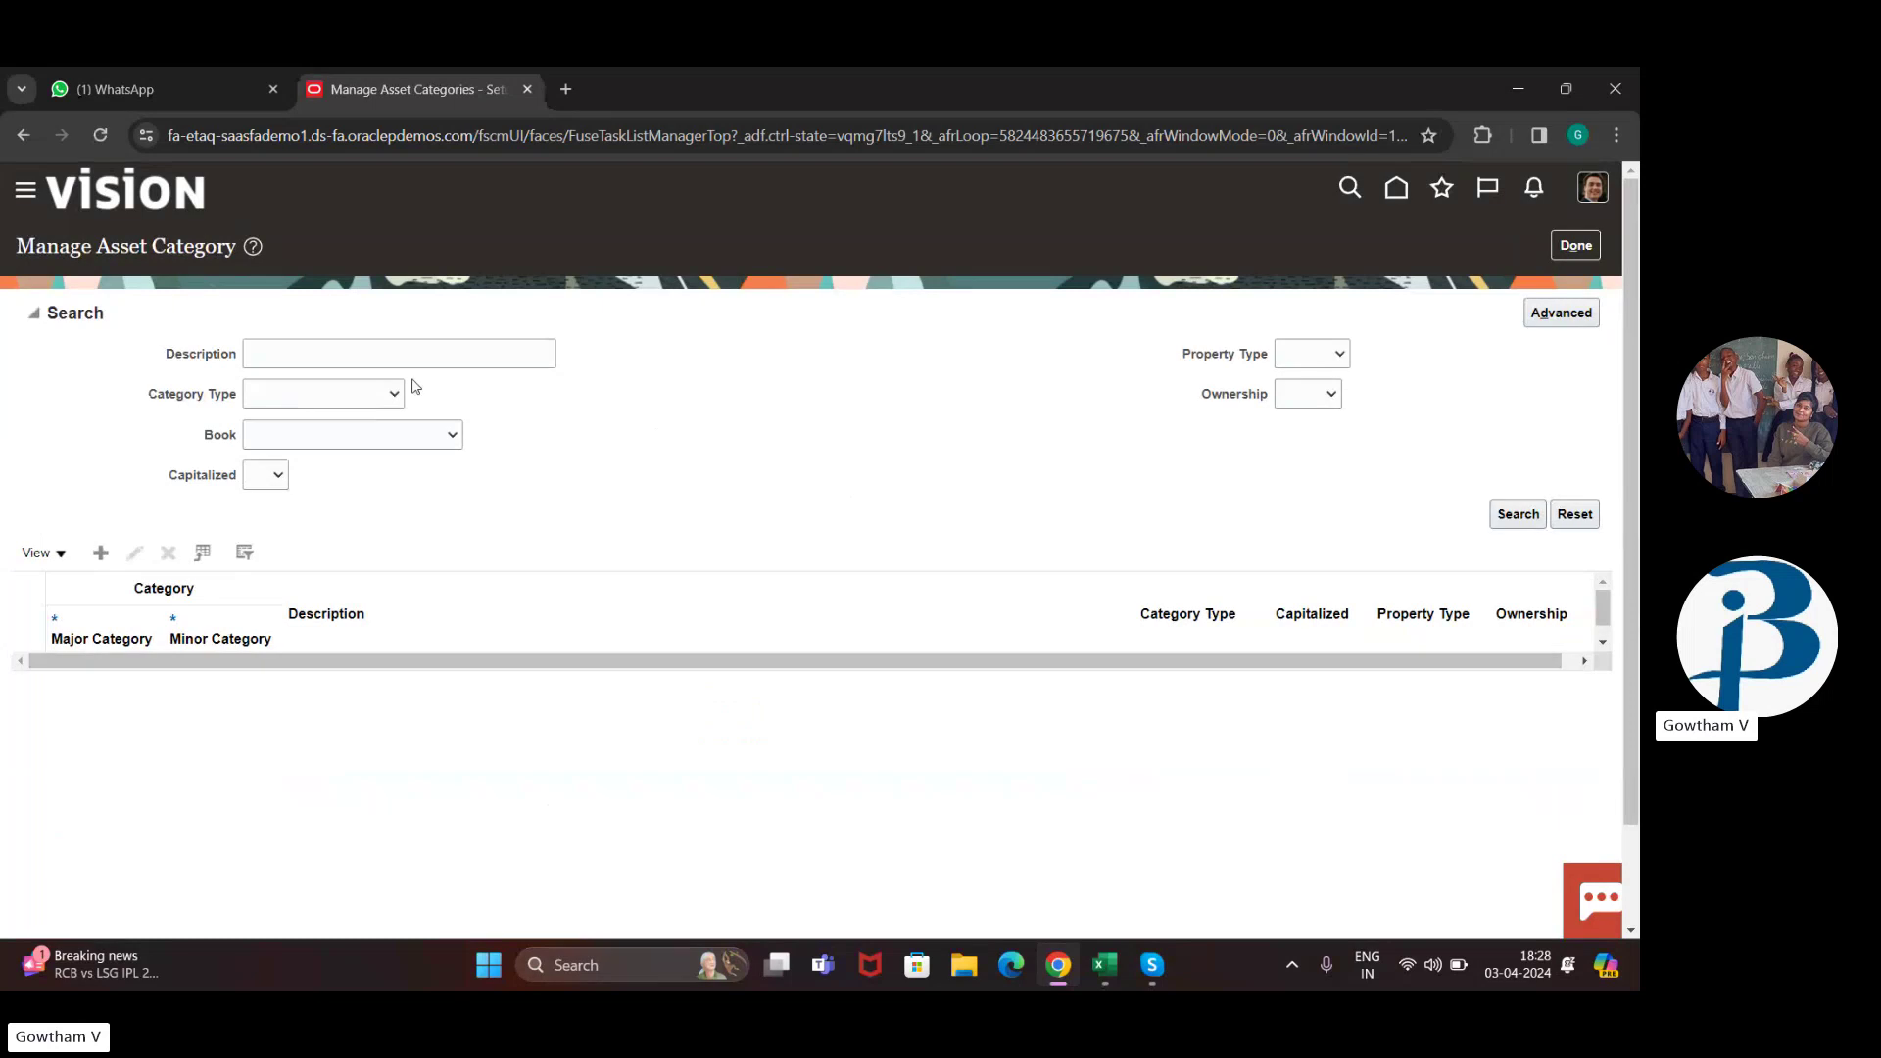
{"action": "left_click", "coordinate": [1494, 529]}
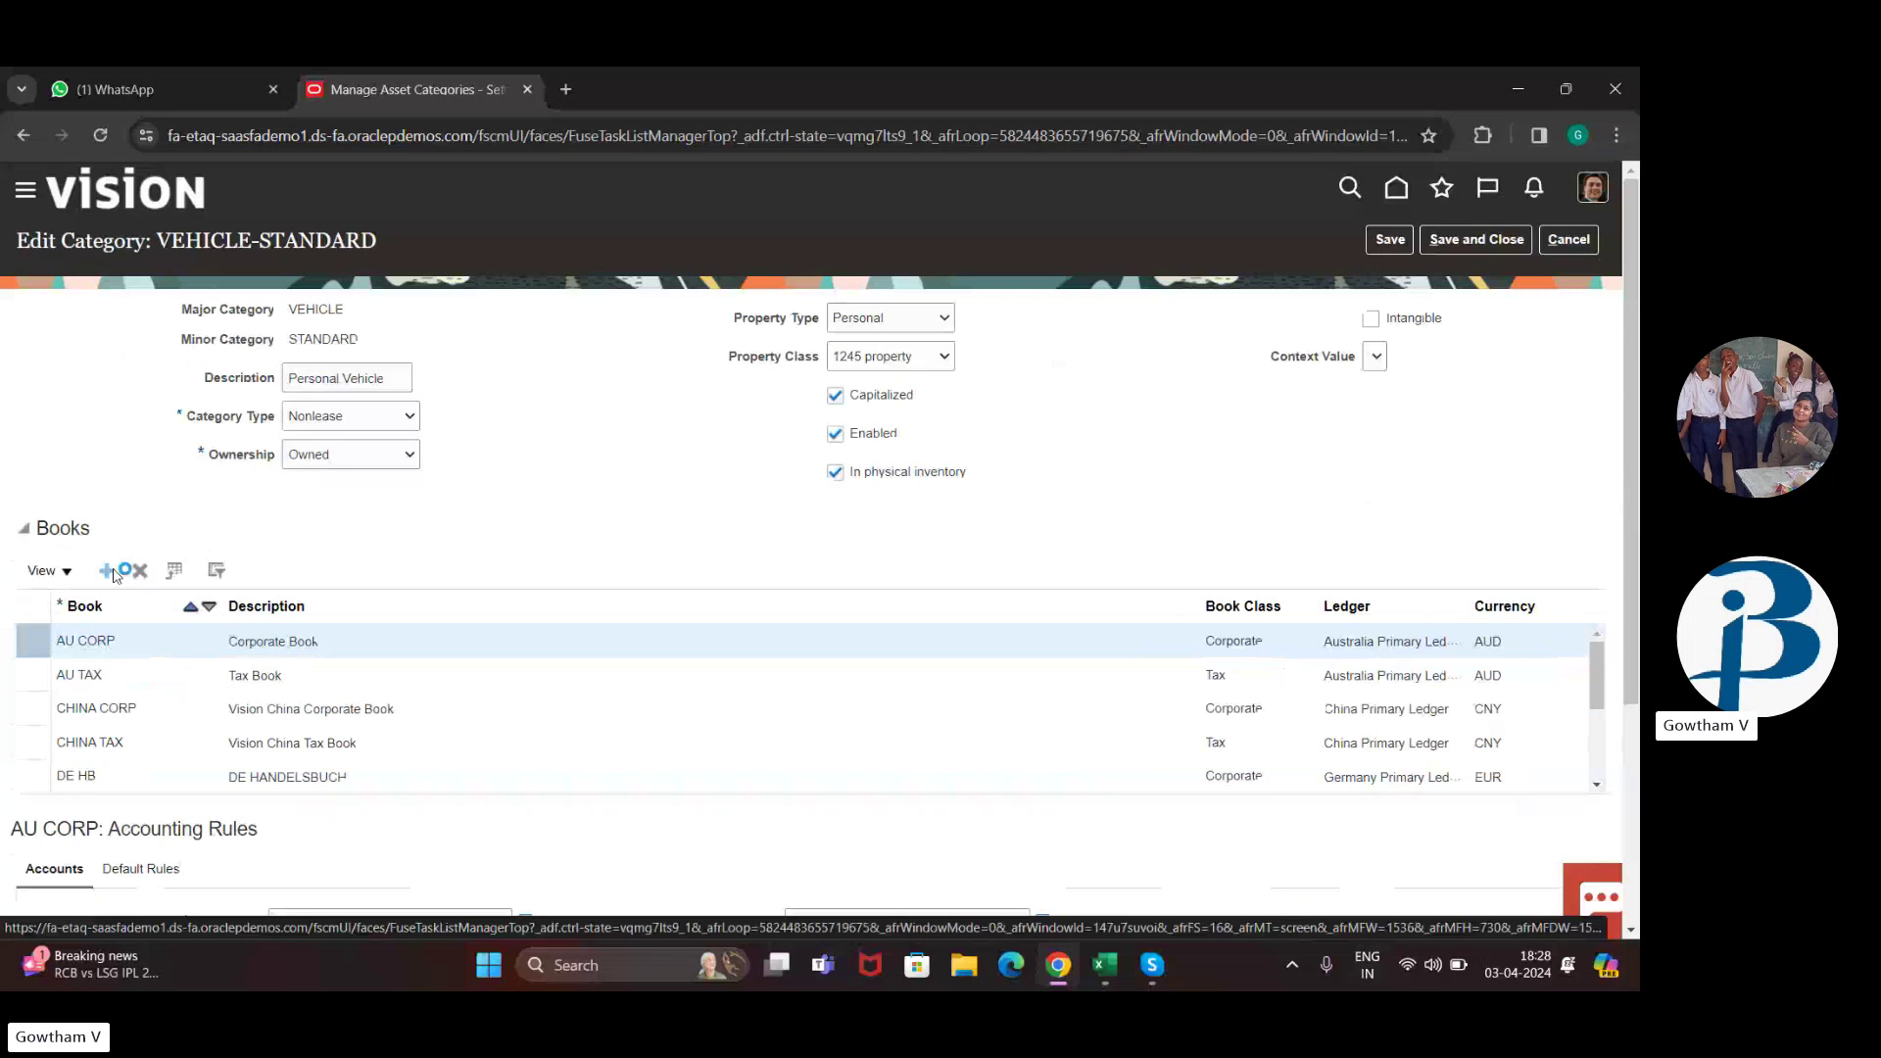
Step: Add BUDDY CORP BOOK to the VEHICLE-STANDARD category's books and try to save and close the category
{"action": "left_click", "coordinate": [107, 571]}
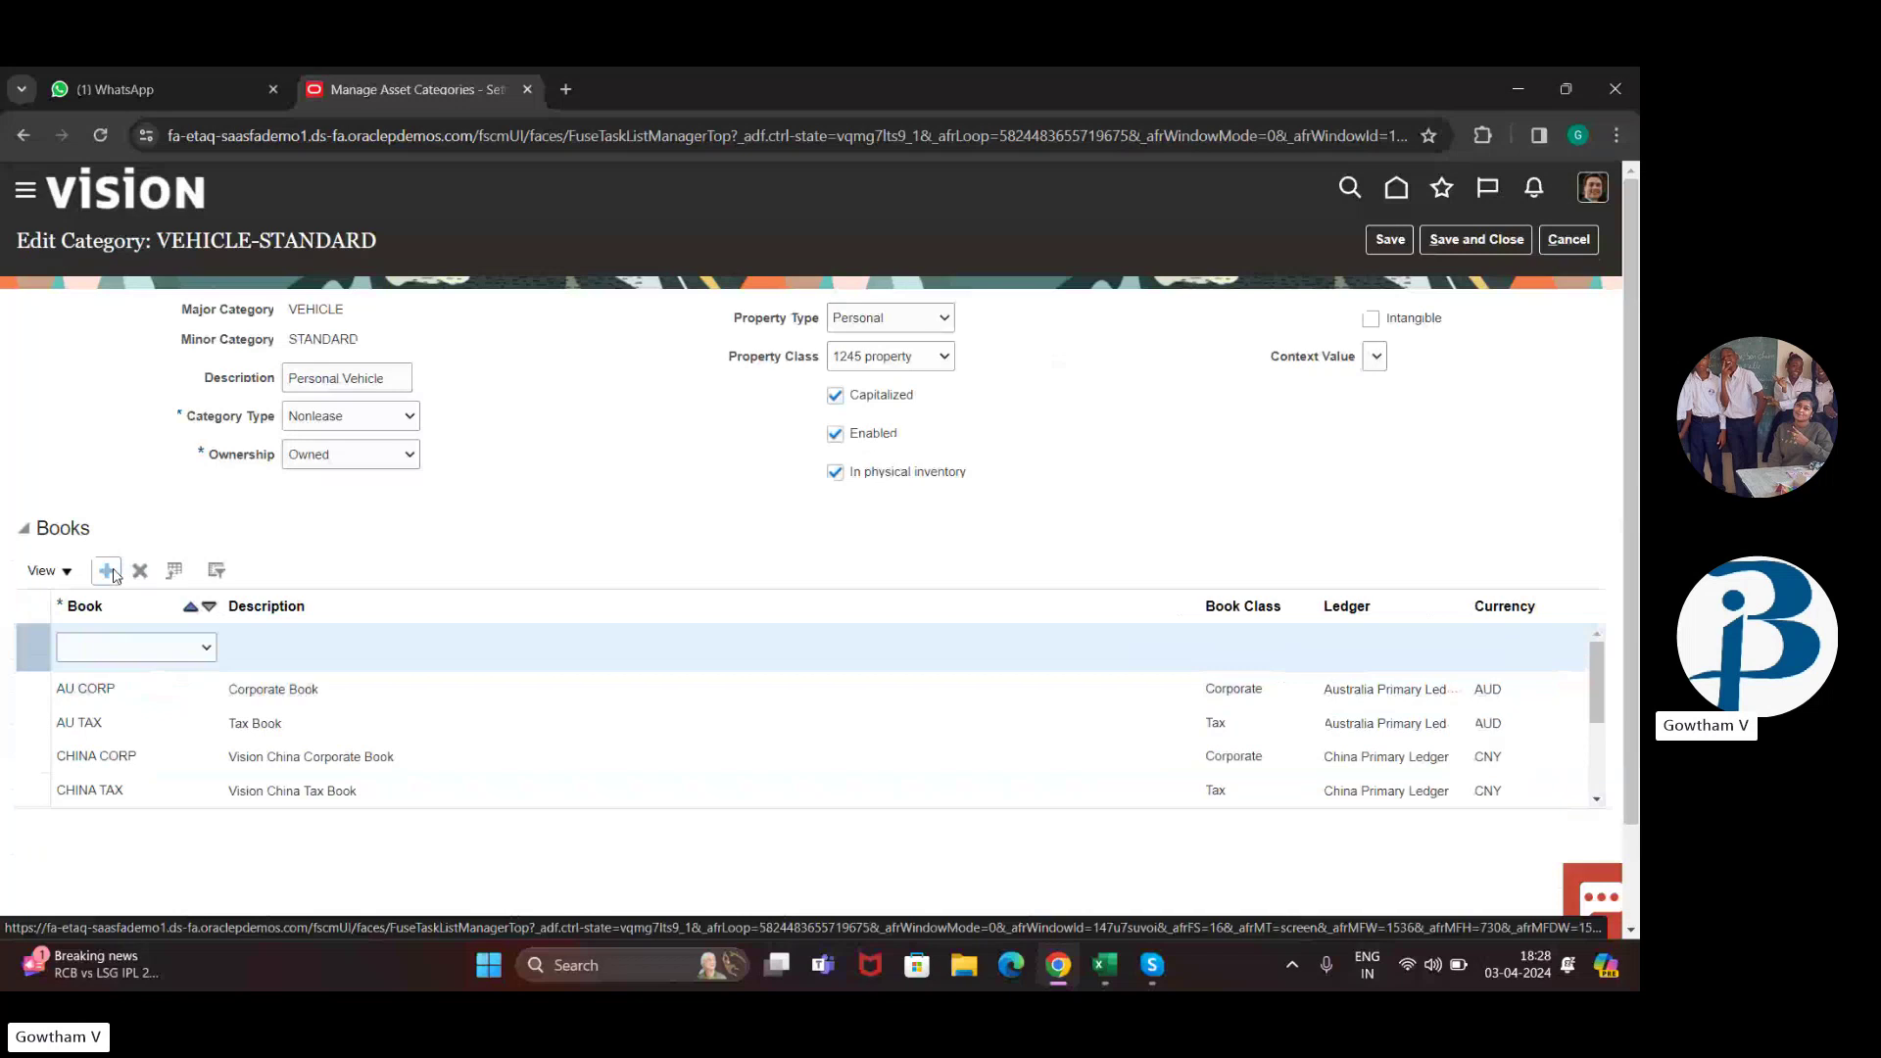
{"action": "left_click", "coordinate": [174, 647]}
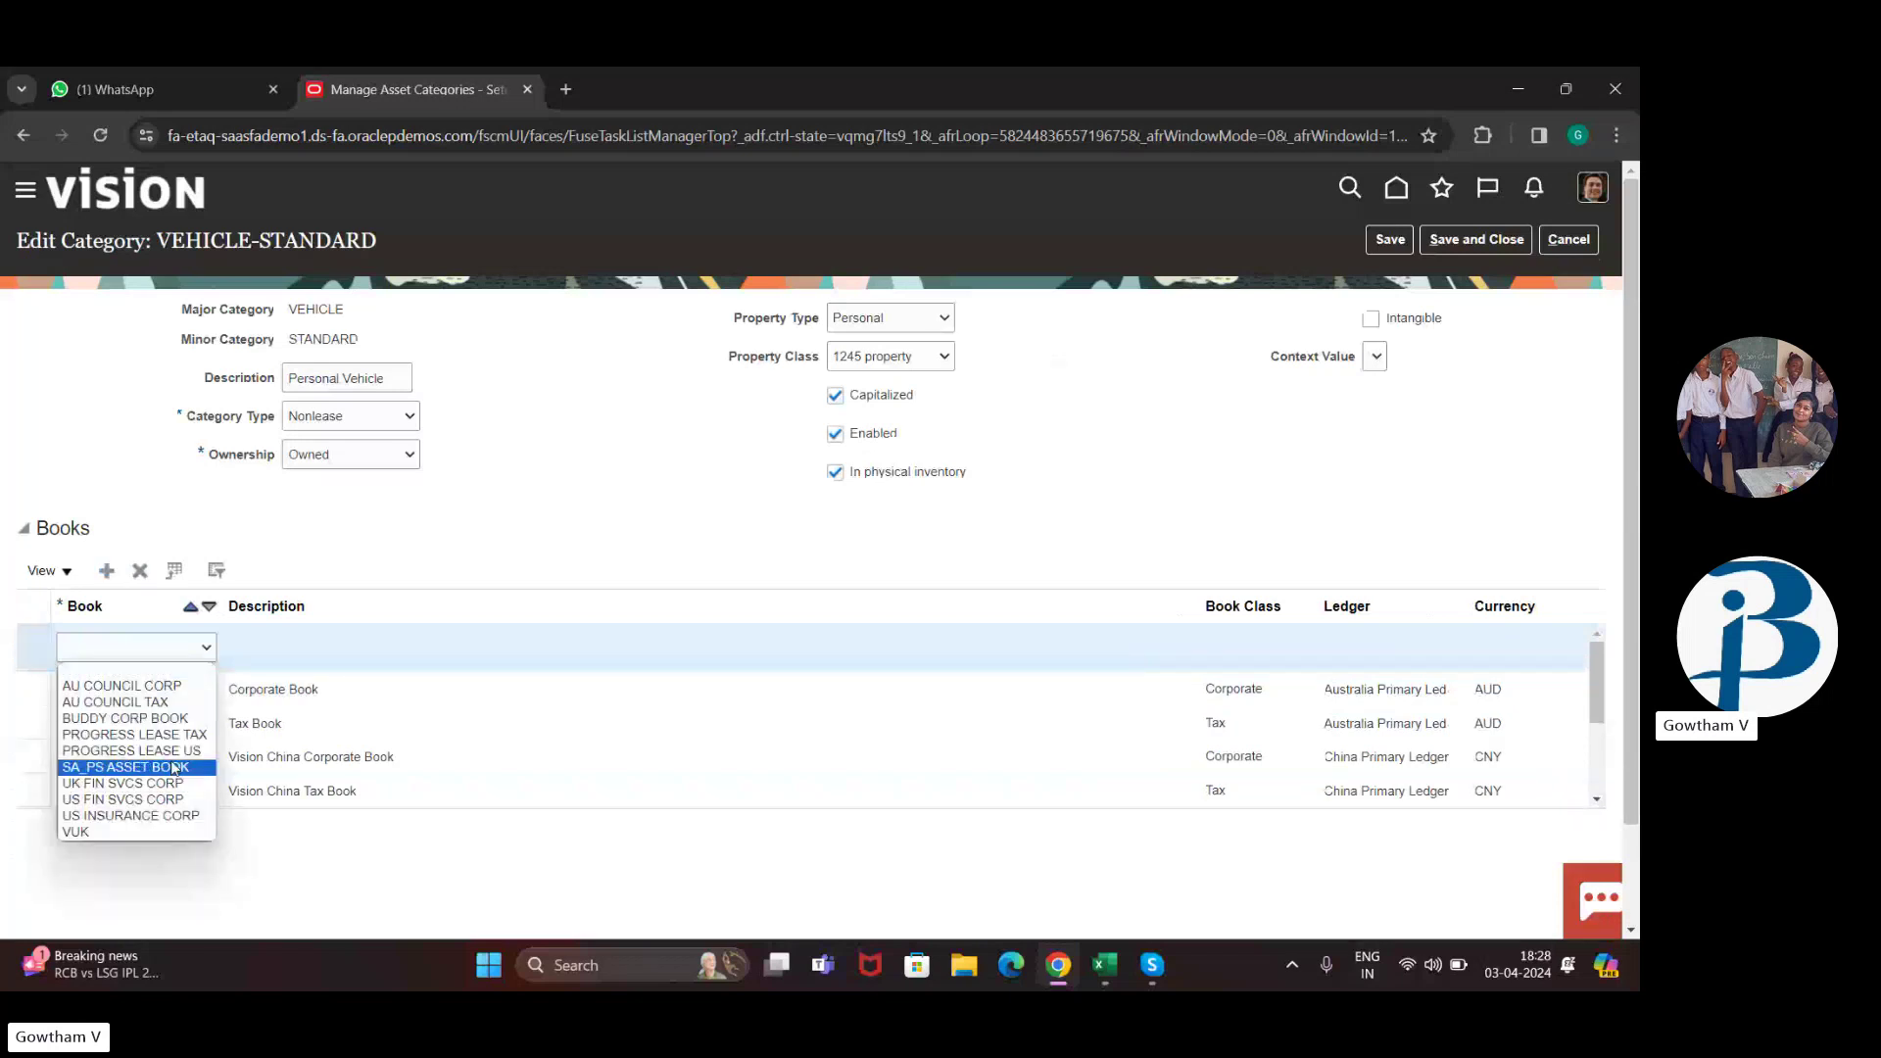
{"action": "left_click", "coordinate": [165, 718]}
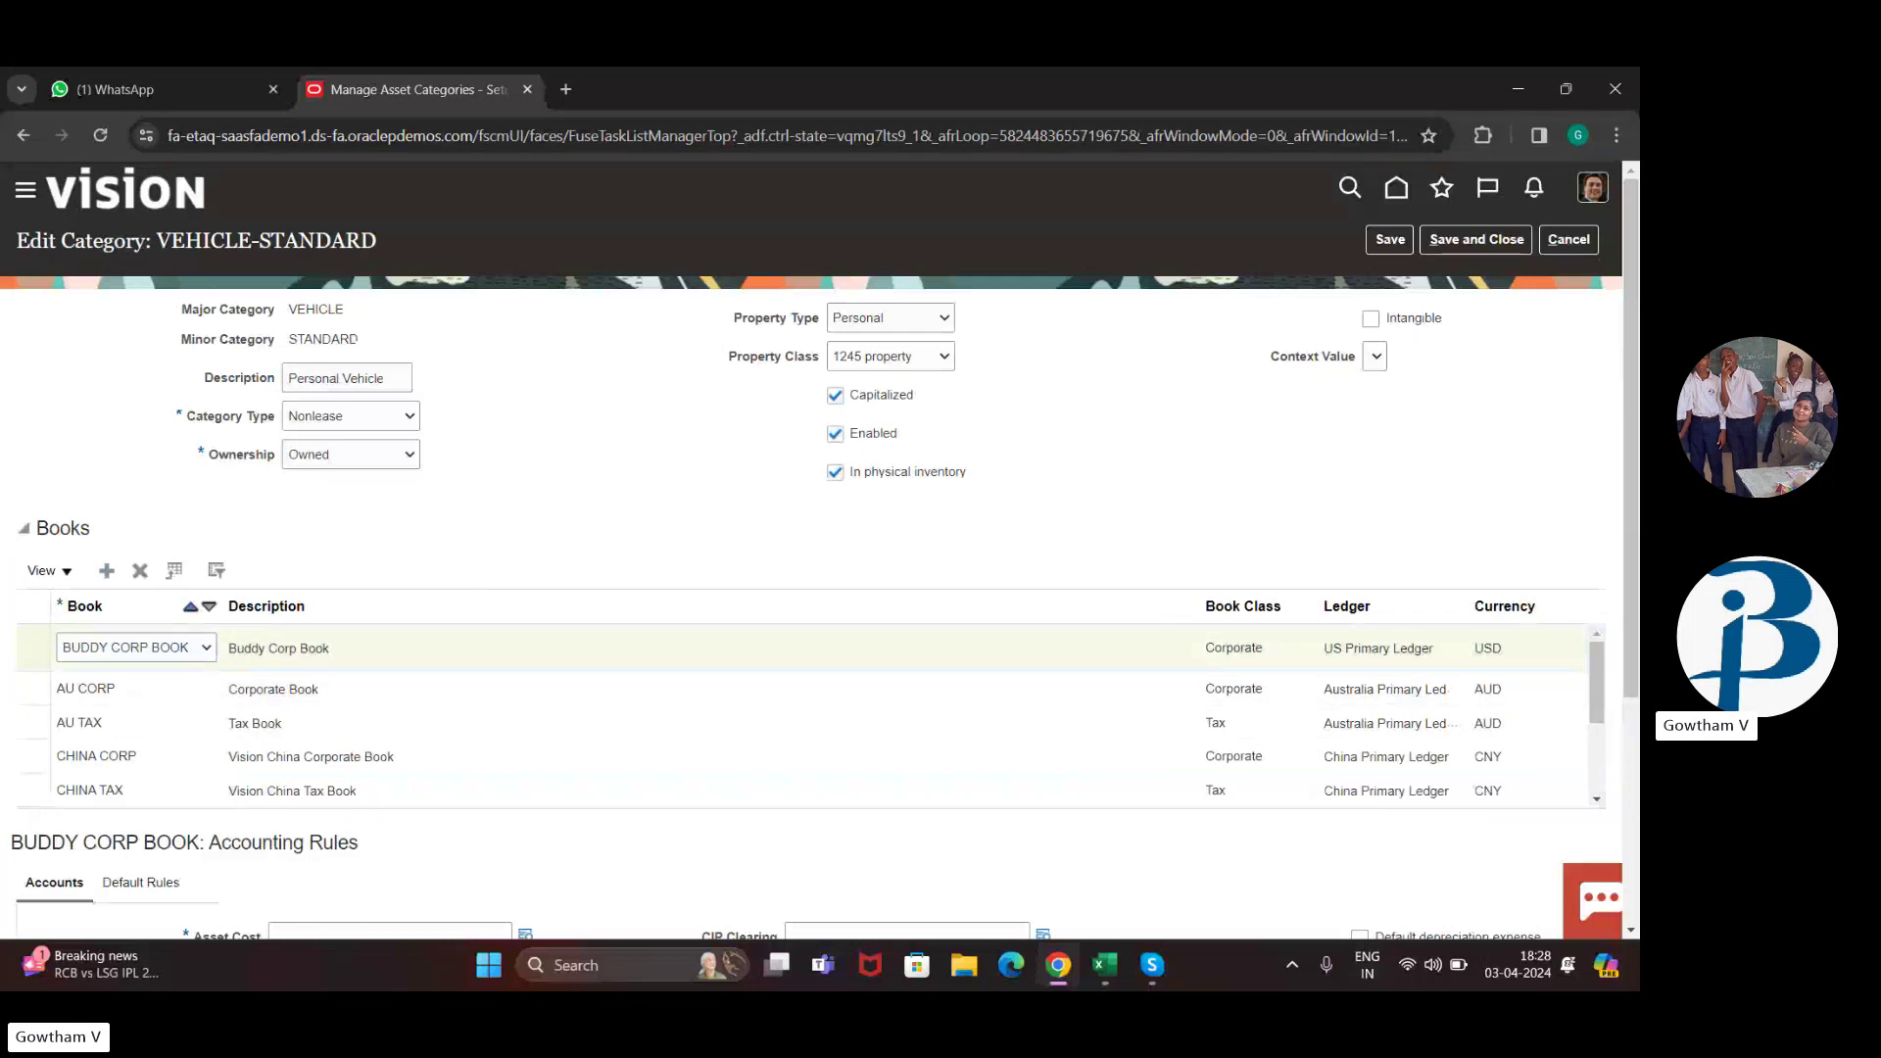
{"action": "left_click", "coordinate": [1477, 243]}
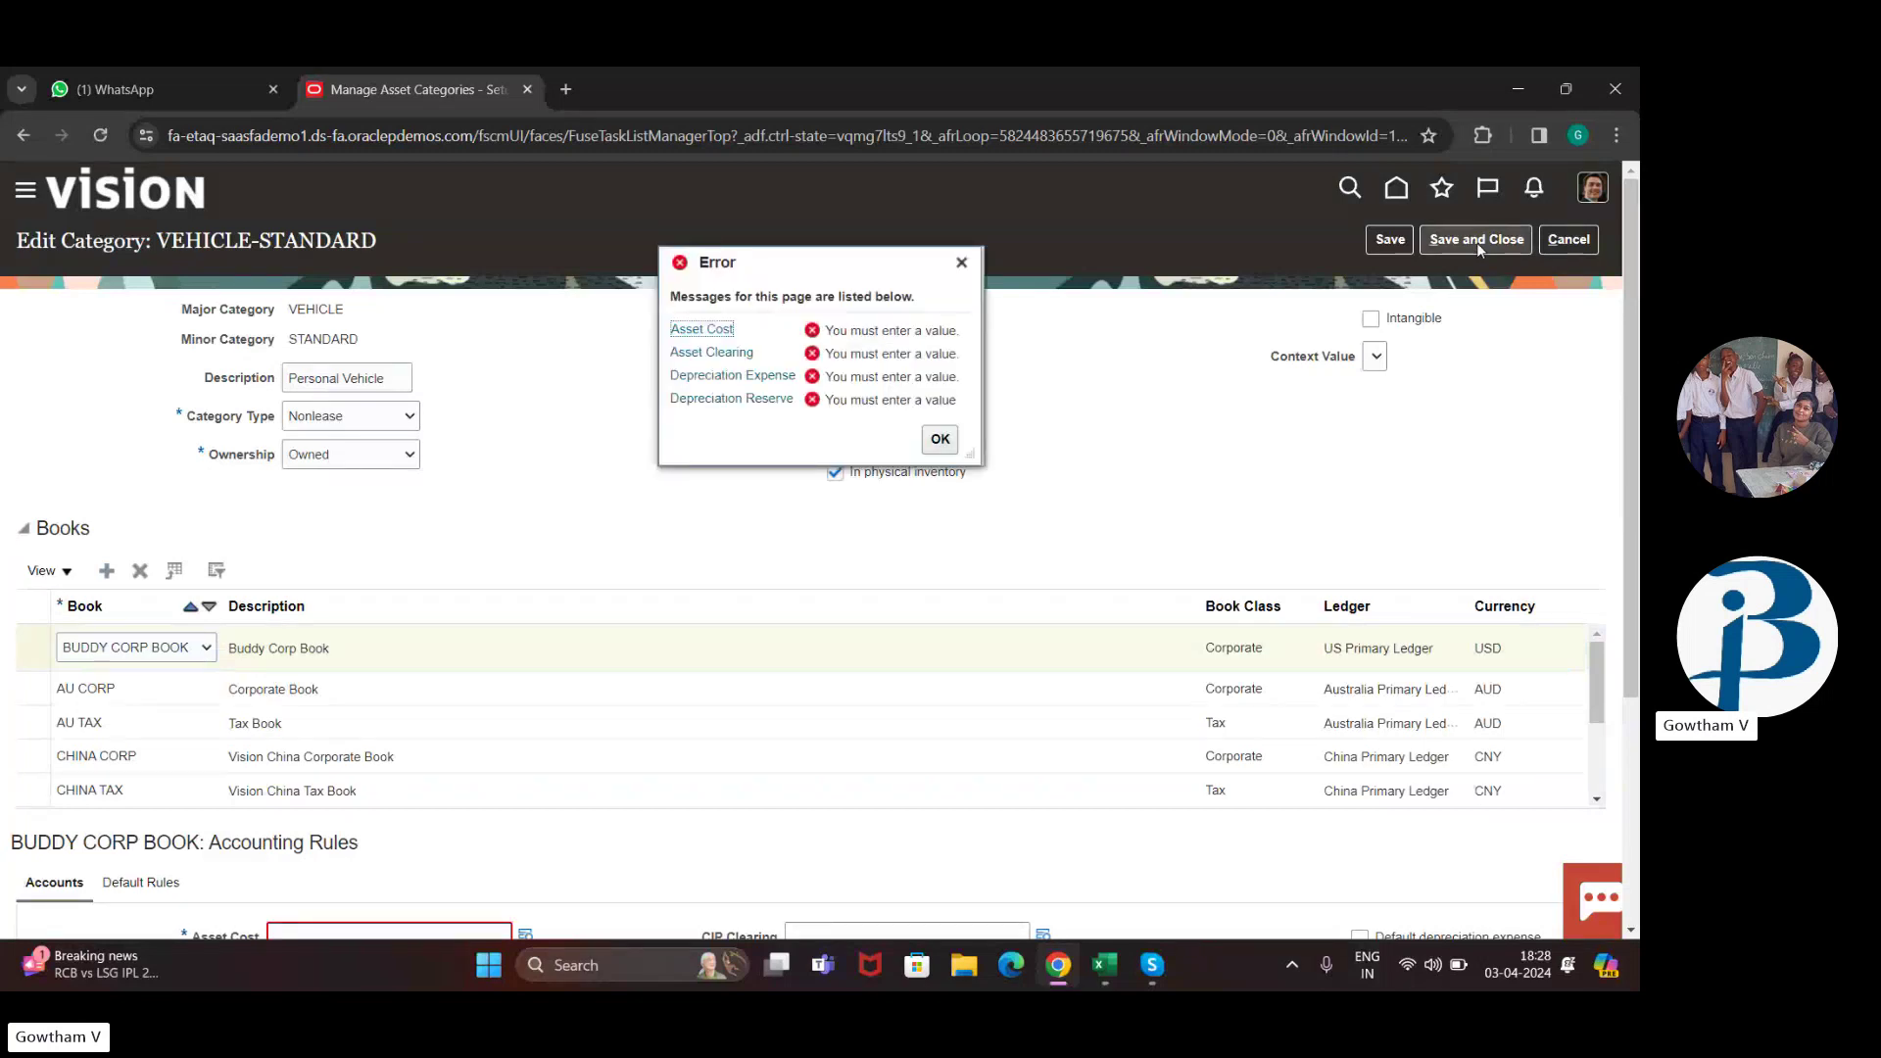
{"action": "left_click", "coordinate": [938, 439]}
Step: Set BUDDY CORP BOOK's Asset Cost to the combination with account 11200 (Cash), keeping company 101 and line of business 10
{"action": "scroll", "coordinate": [576, 593], "scroll_direction": "down", "scroll_amount": 3}
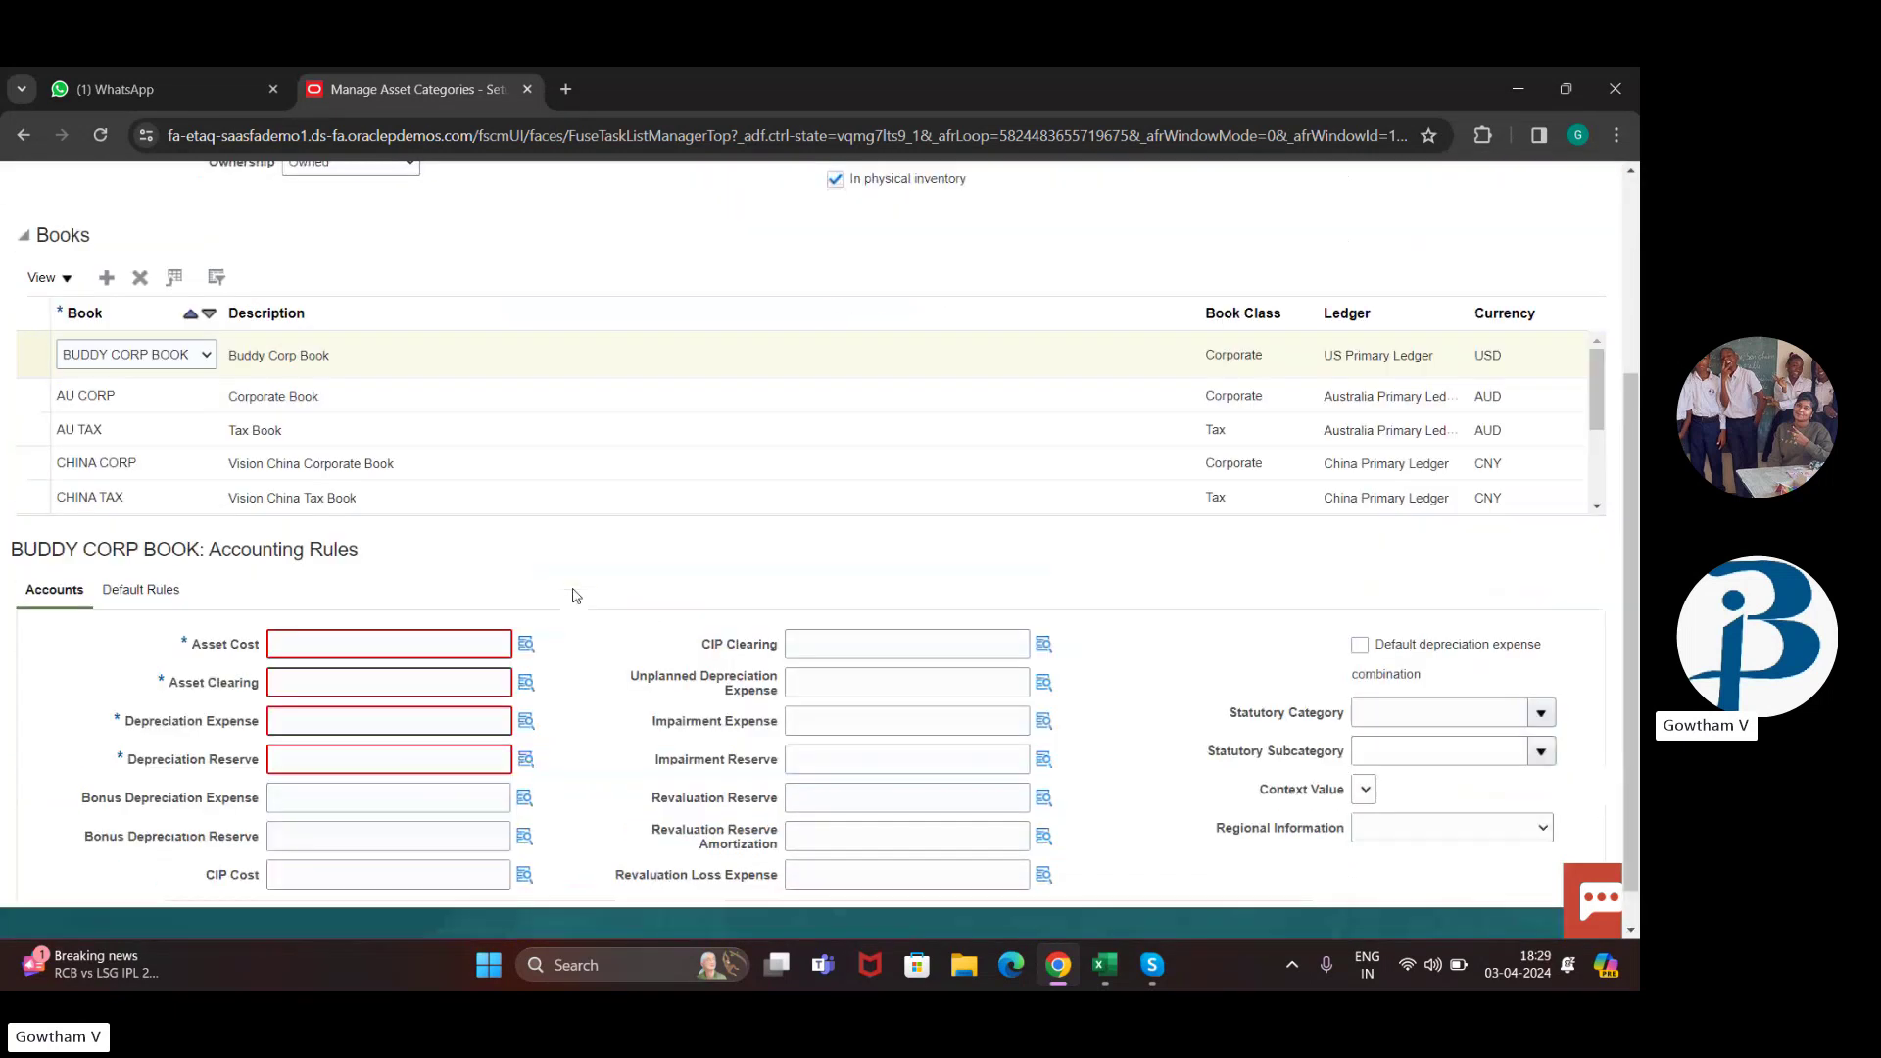
{"action": "left_click", "coordinate": [381, 369]}
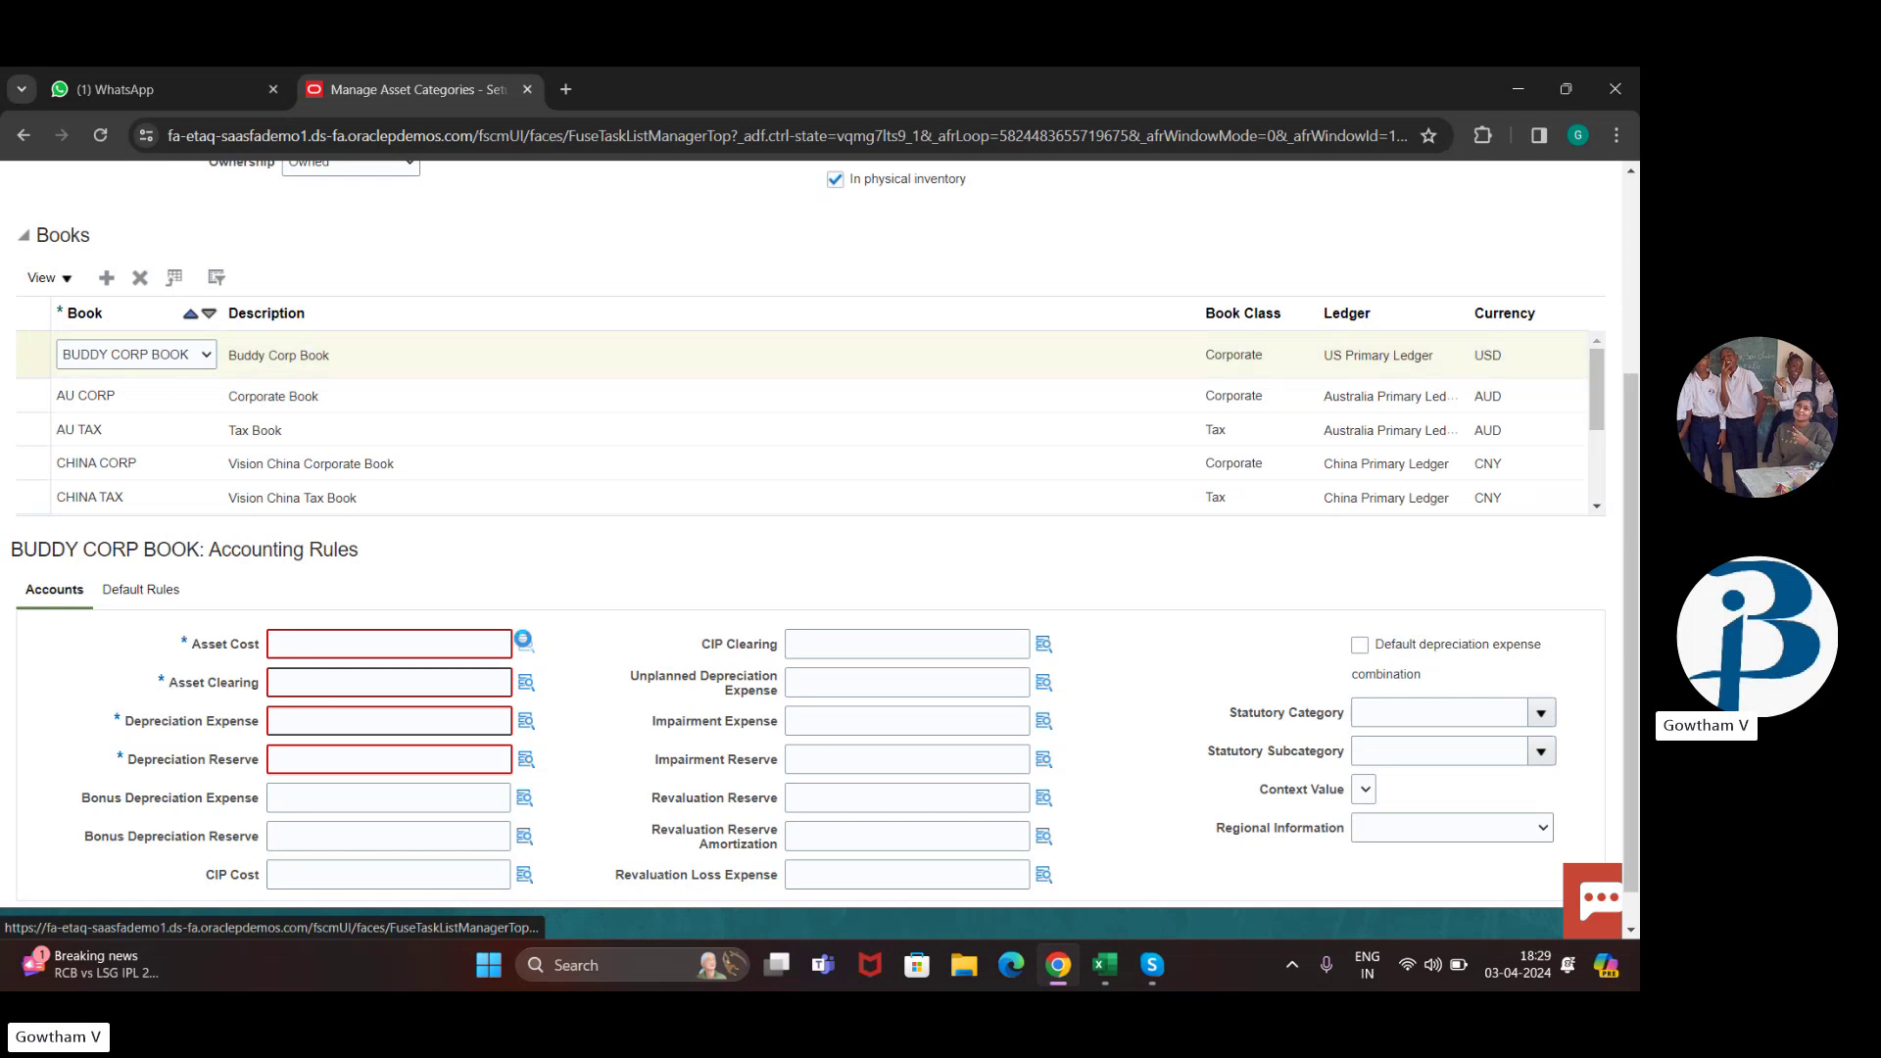
{"action": "left_click", "coordinate": [524, 642]}
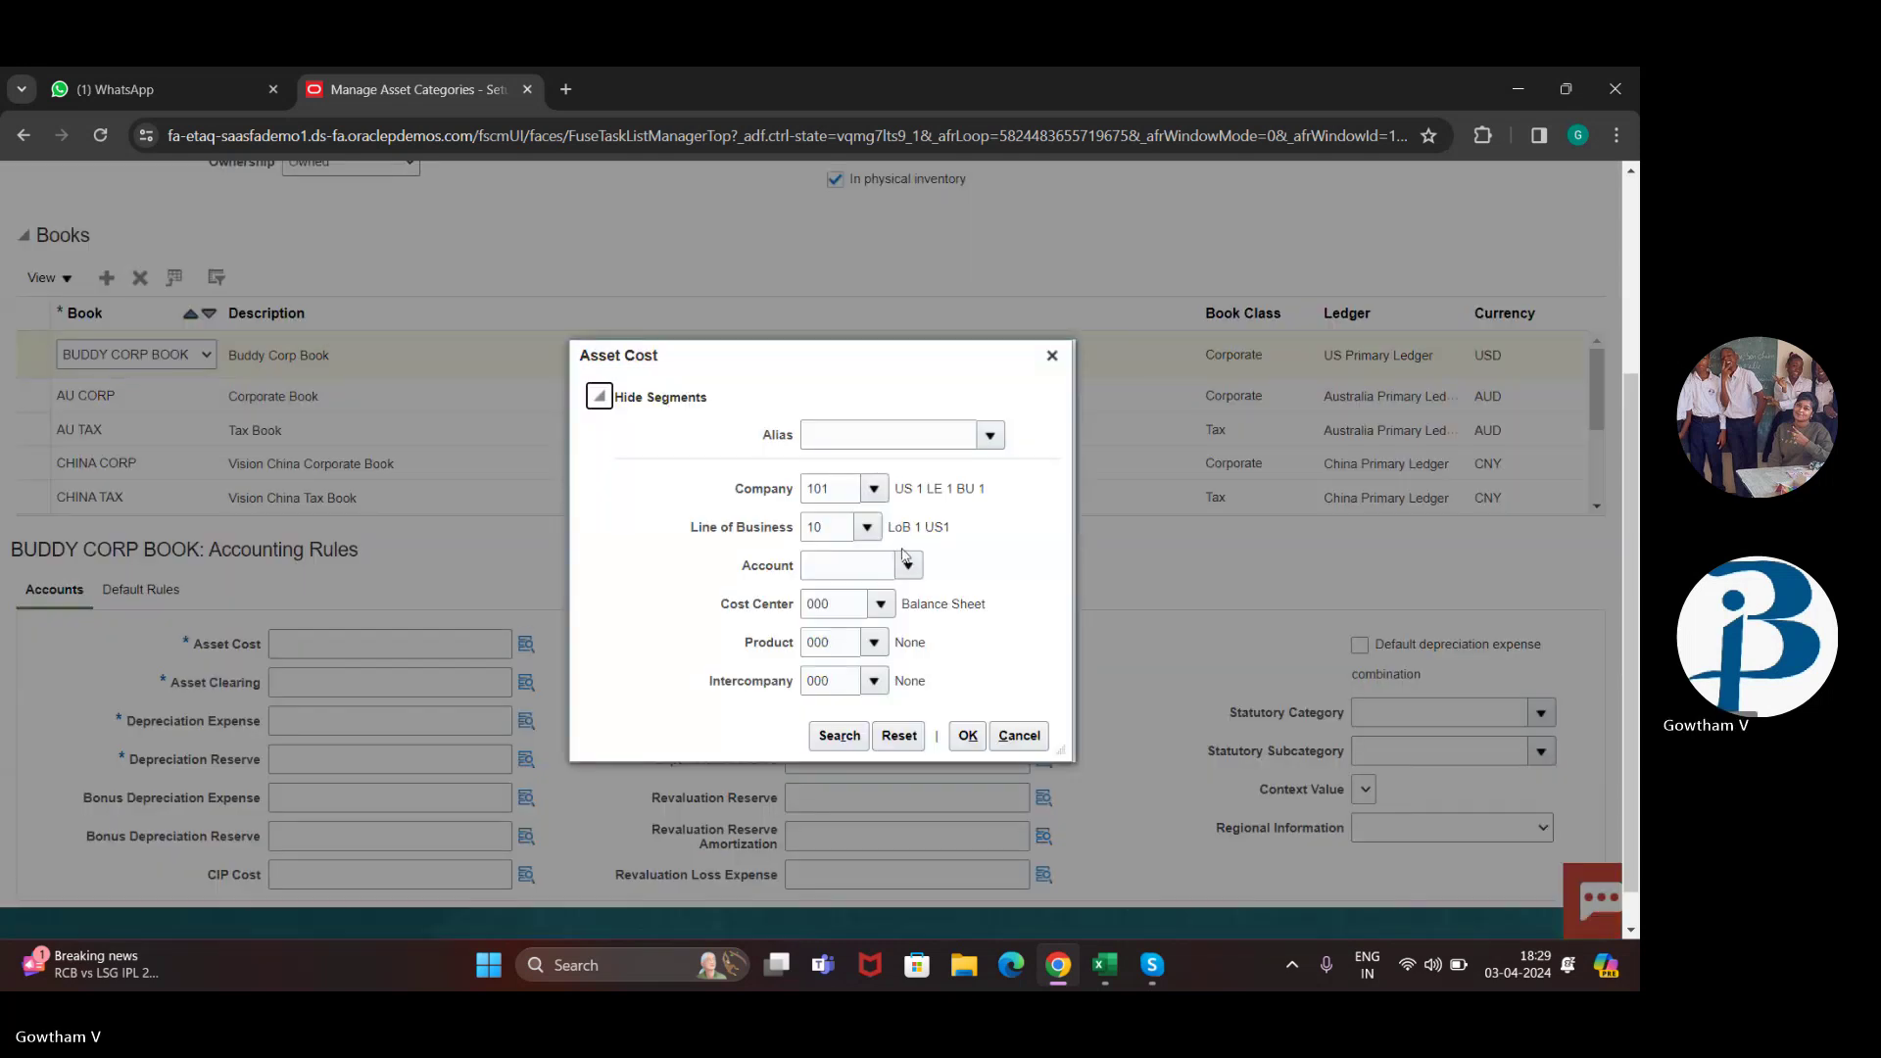
{"action": "left_click", "coordinate": [906, 564]}
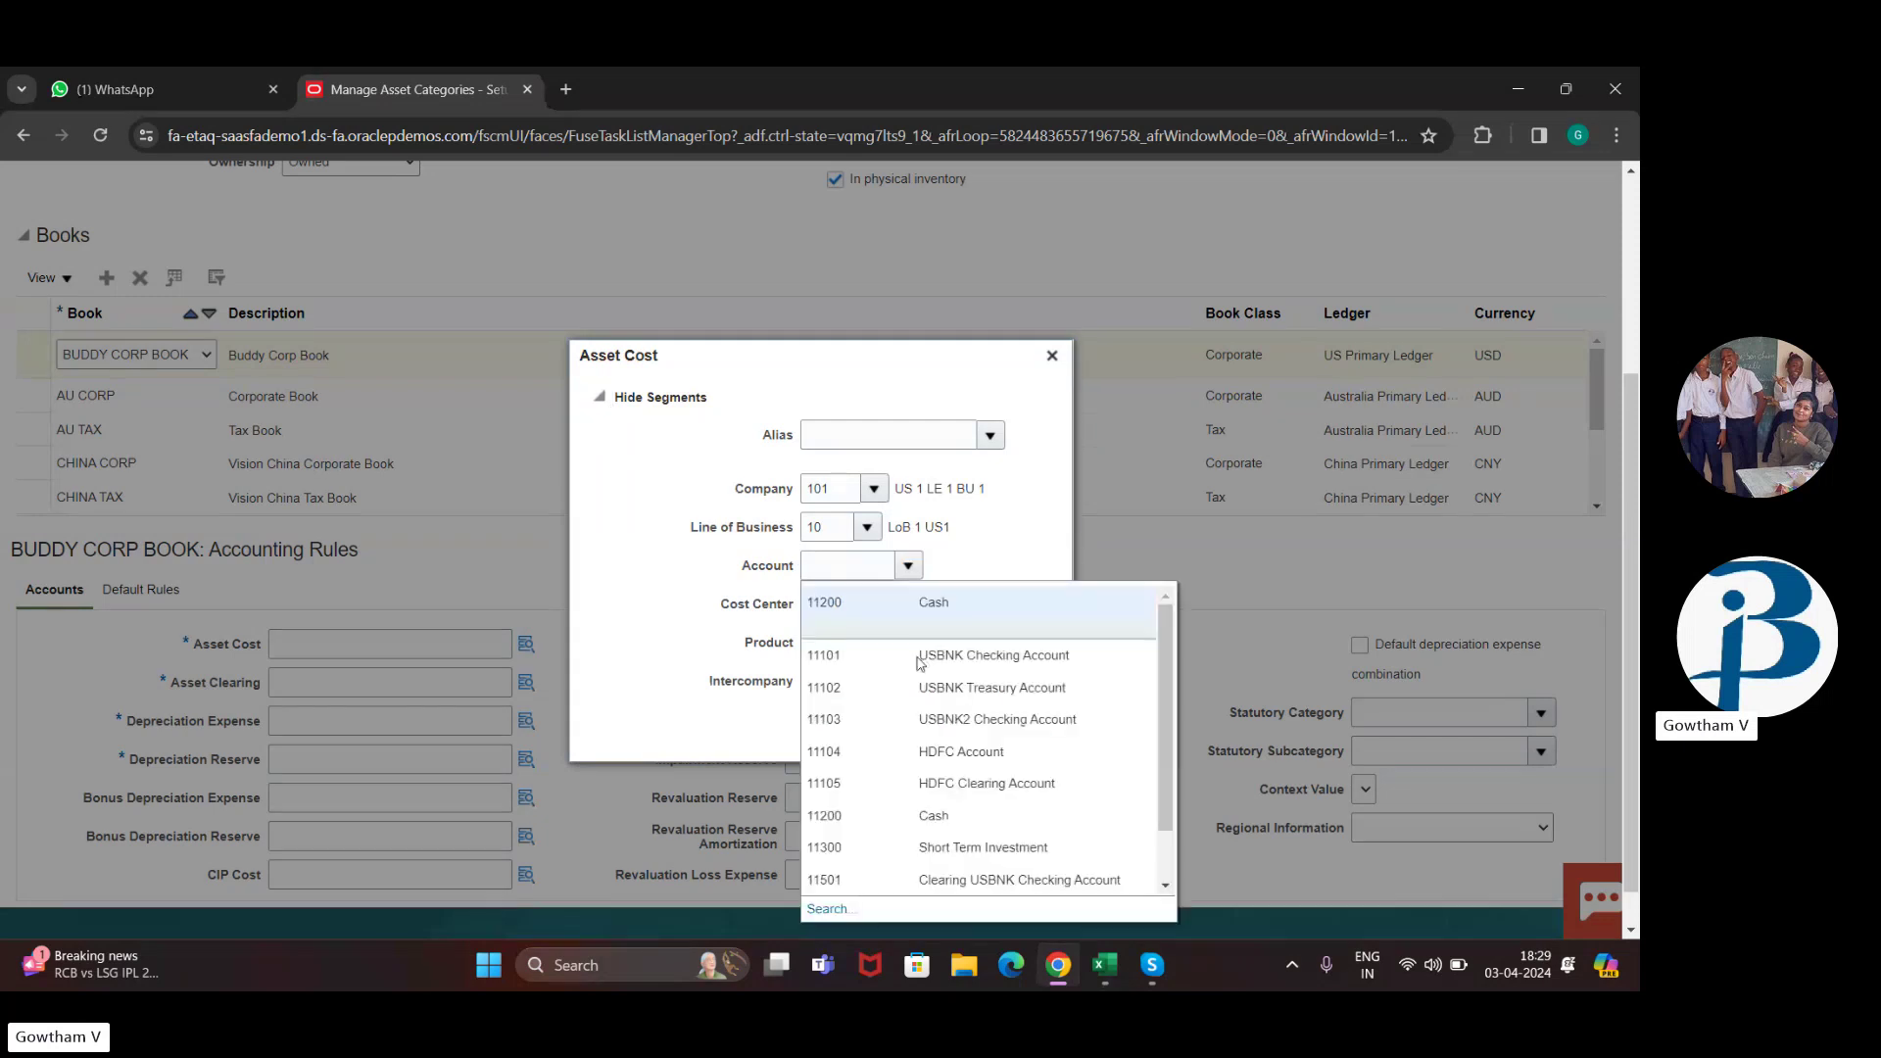
{"action": "left_click", "coordinate": [943, 831]}
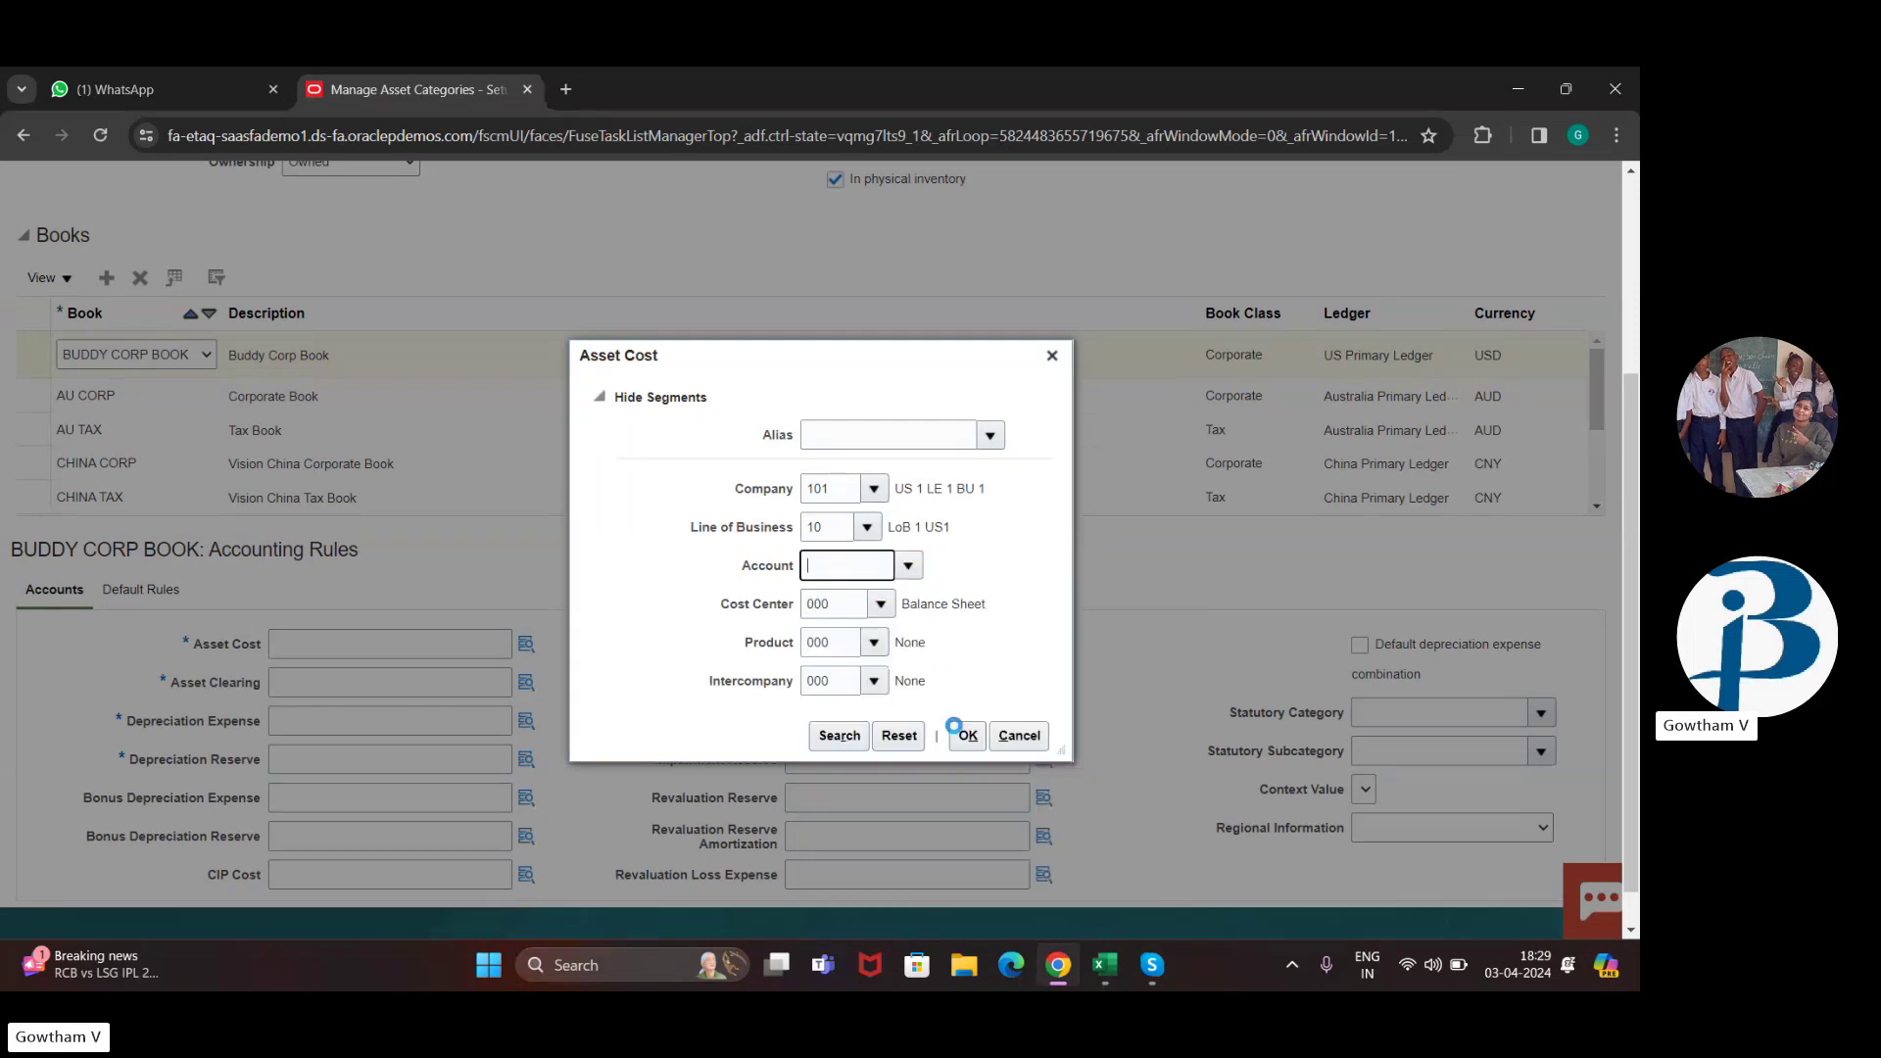
{"action": "left_click", "coordinate": [972, 746]}
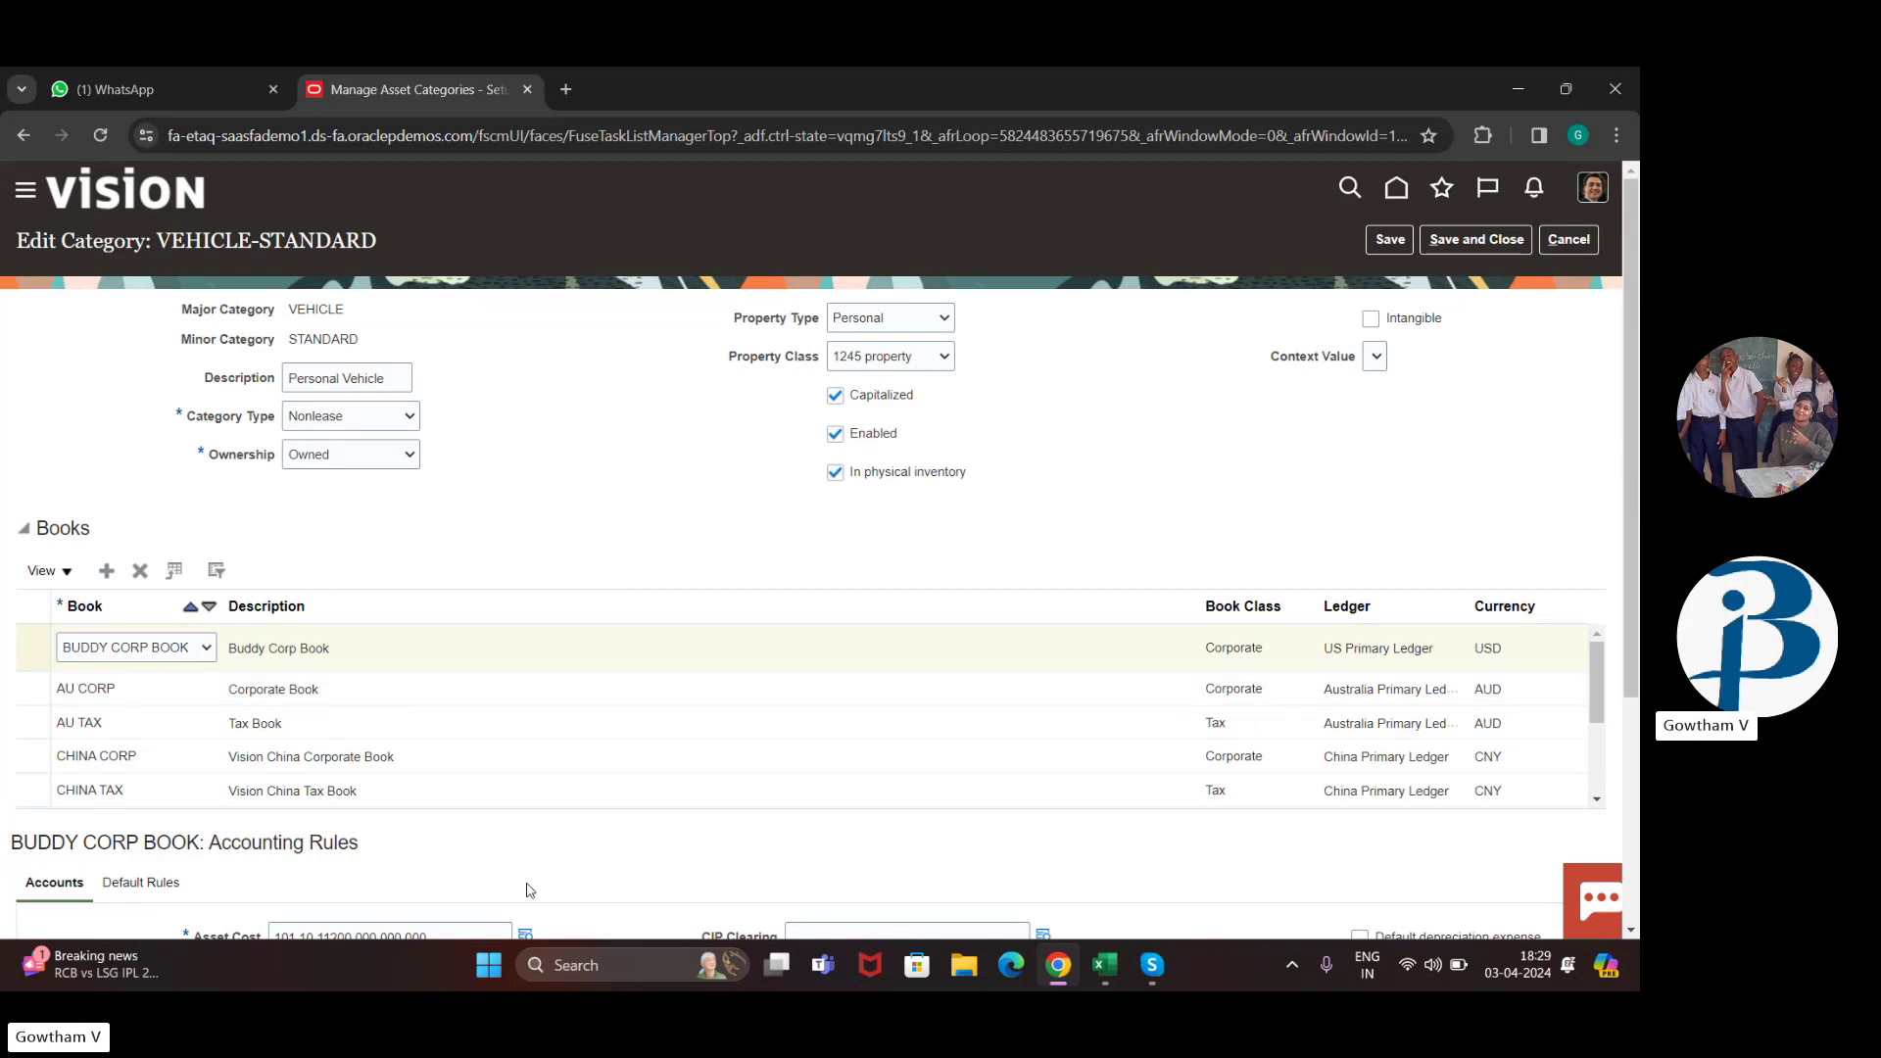
Step: Set BUDDY CORP BOOK's Asset Clearing to the combination 101.10.11200.000.000.000, using the Cash account
{"action": "scroll", "coordinate": [510, 774], "scroll_direction": "down", "scroll_amount": 5}
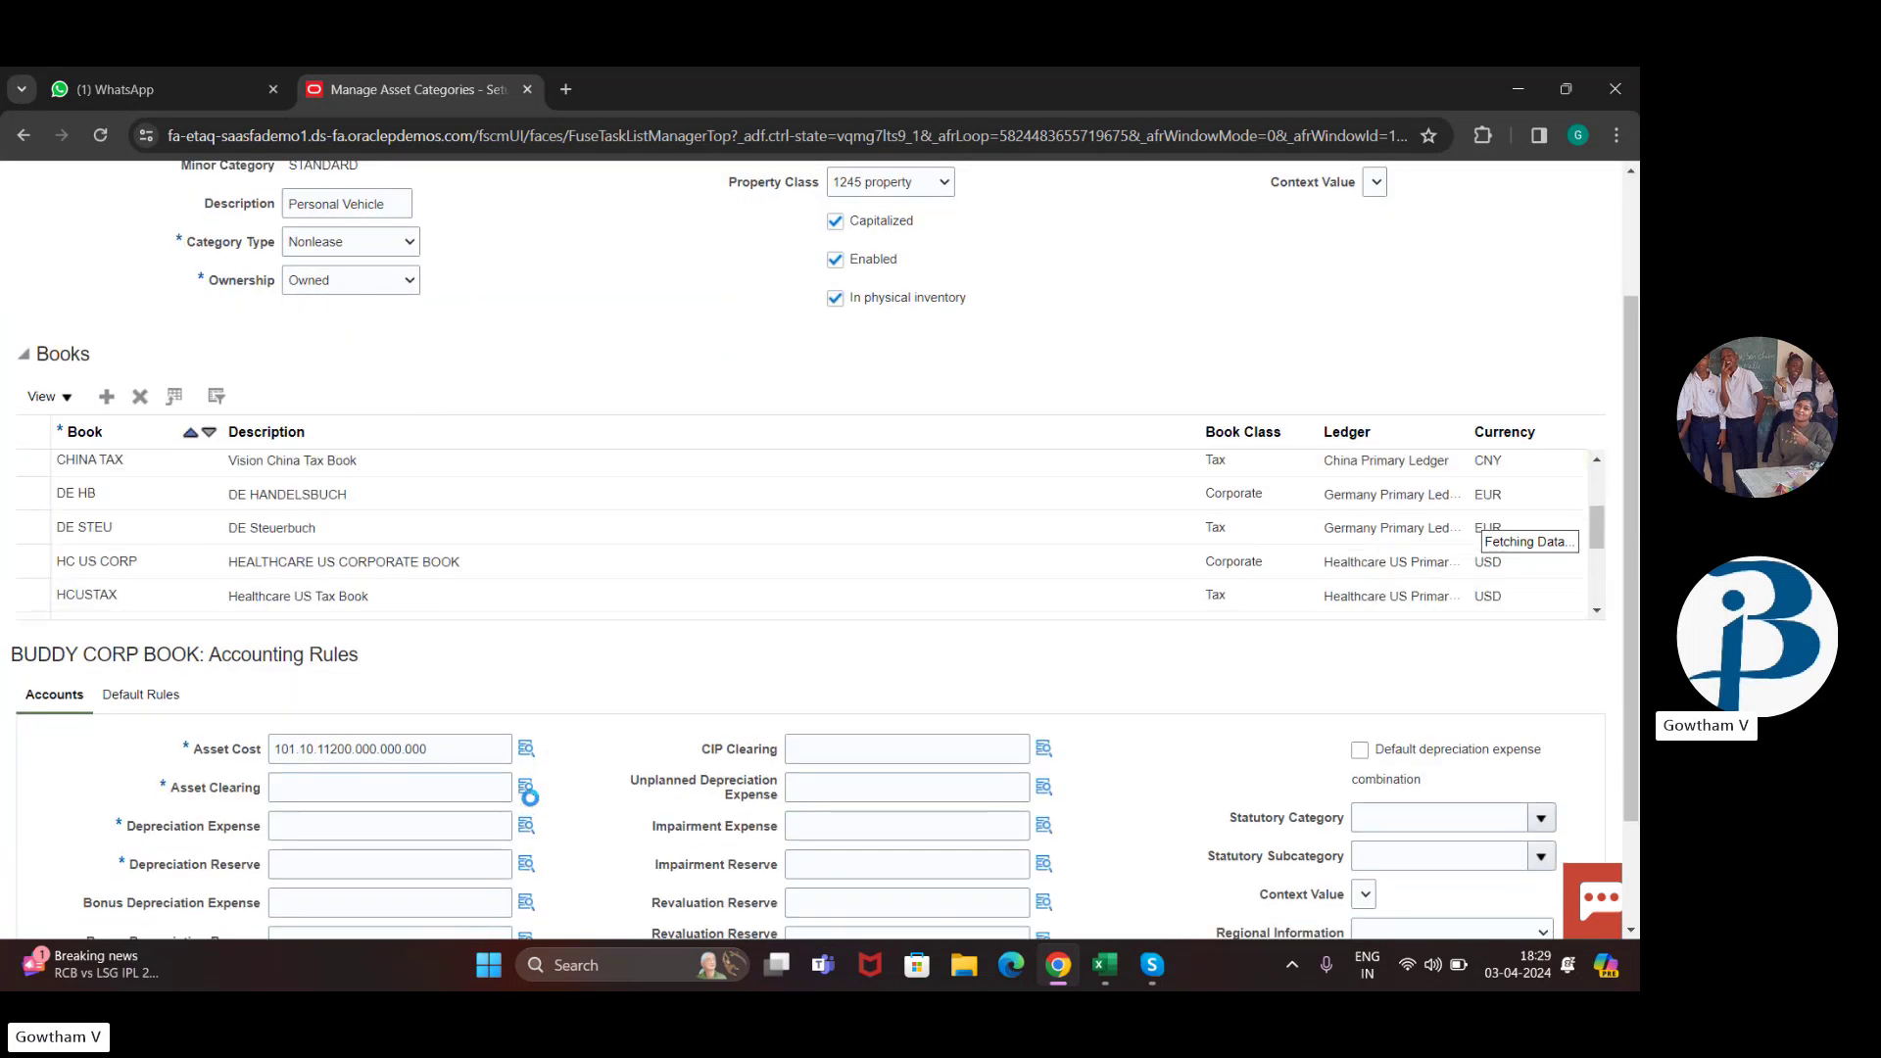
{"action": "scroll", "coordinate": [529, 774], "scroll_direction": "down", "scroll_amount": 2}
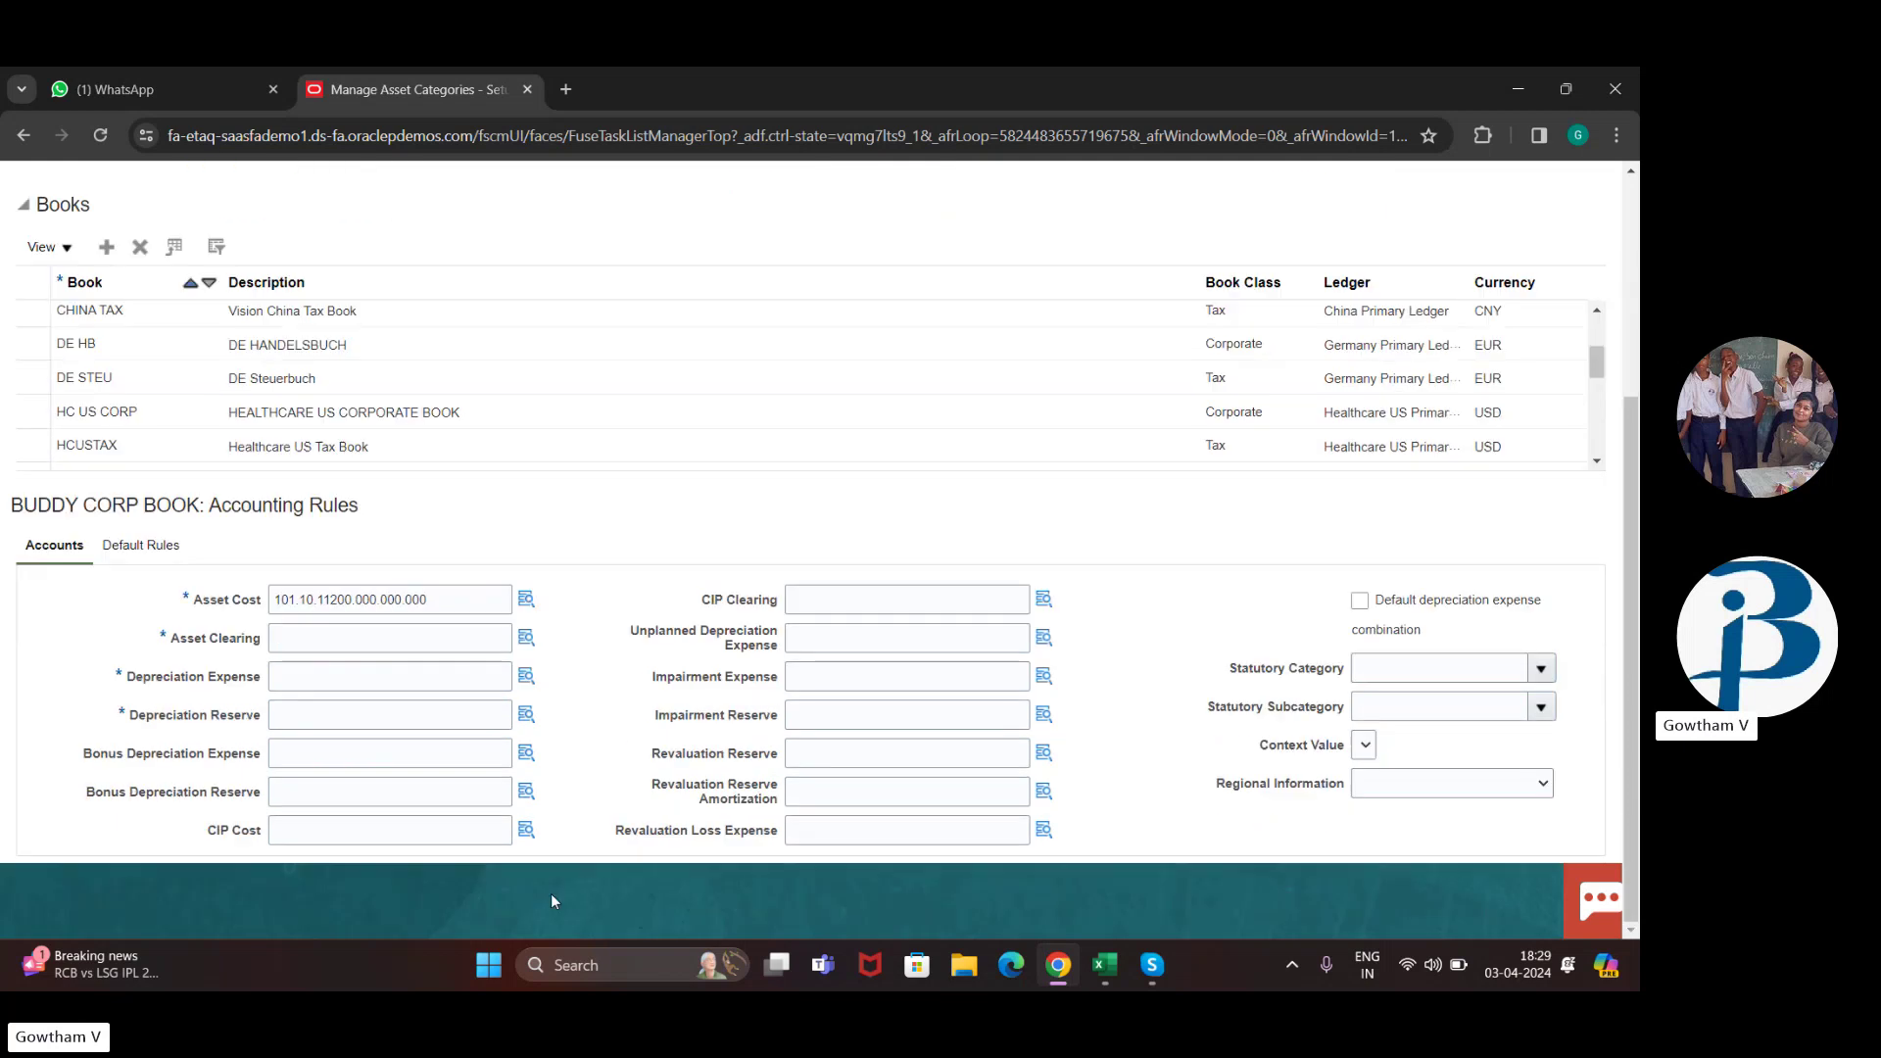
{"action": "left_click", "coordinate": [526, 638]}
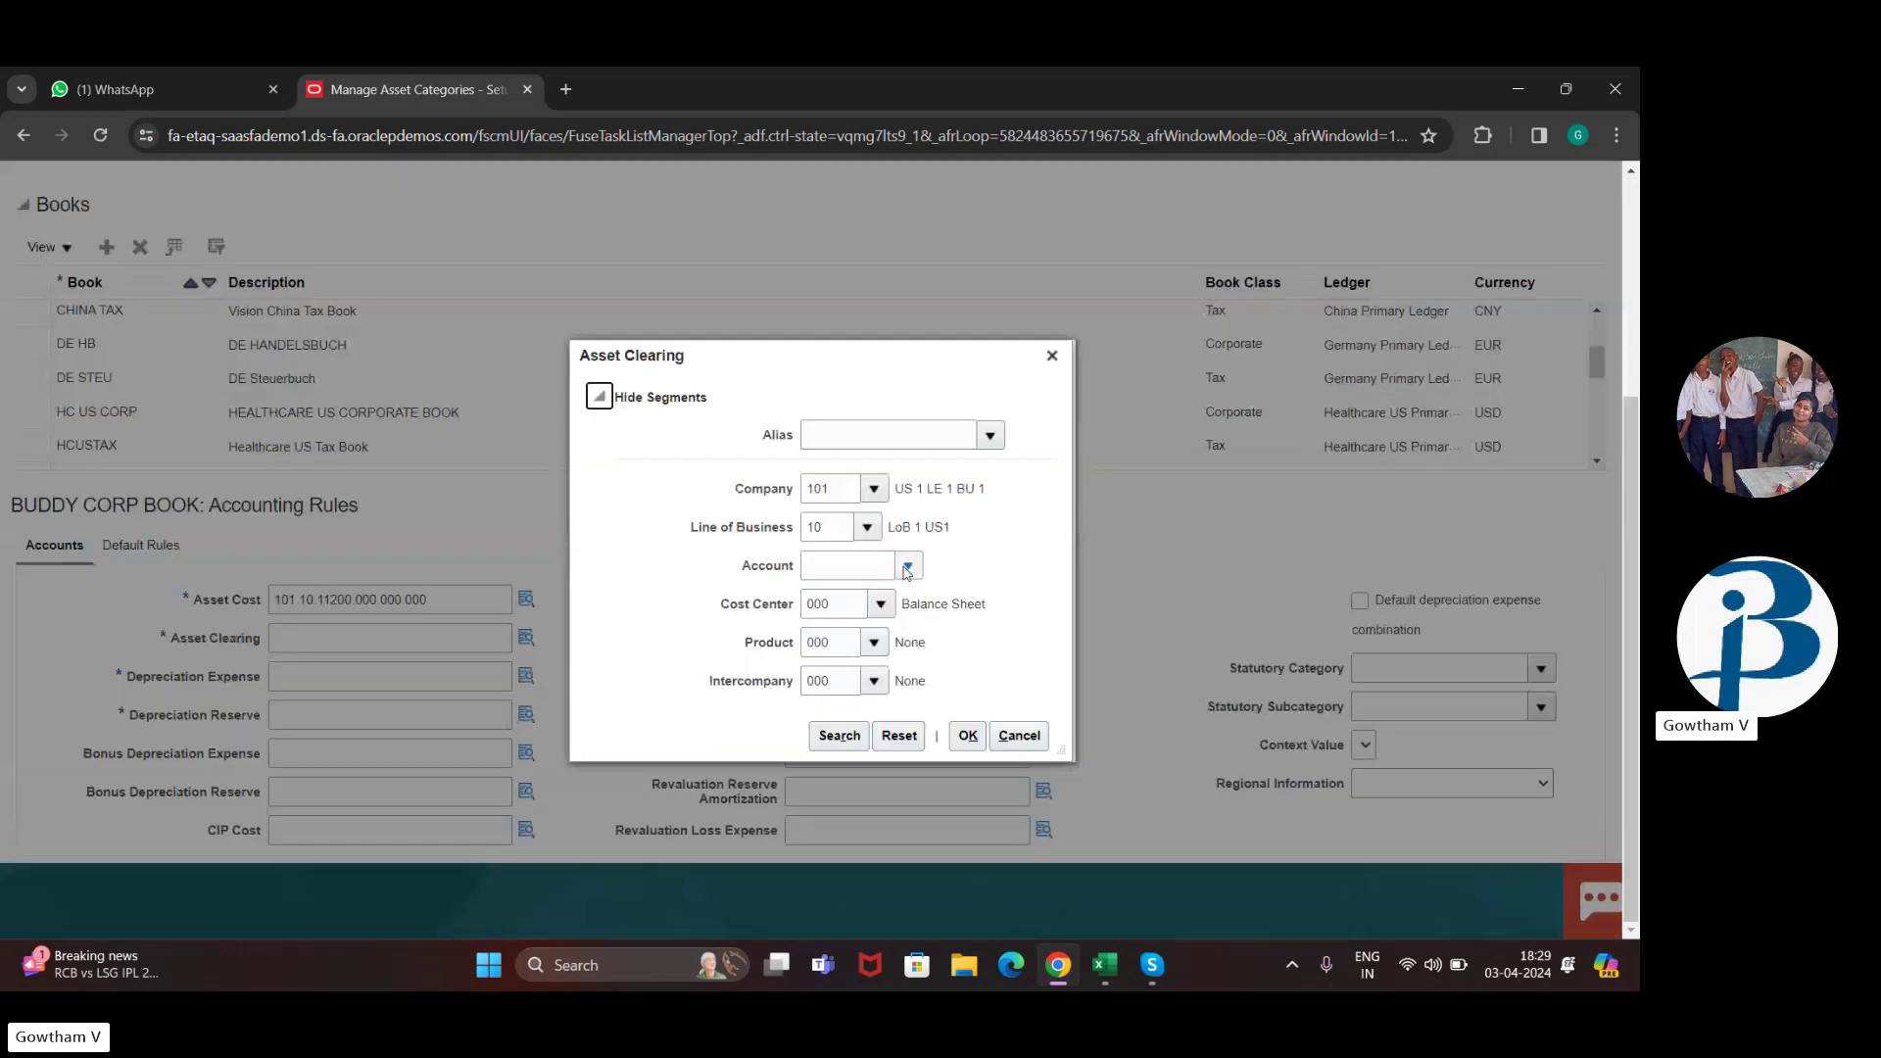
{"action": "left_click", "coordinate": [908, 565]}
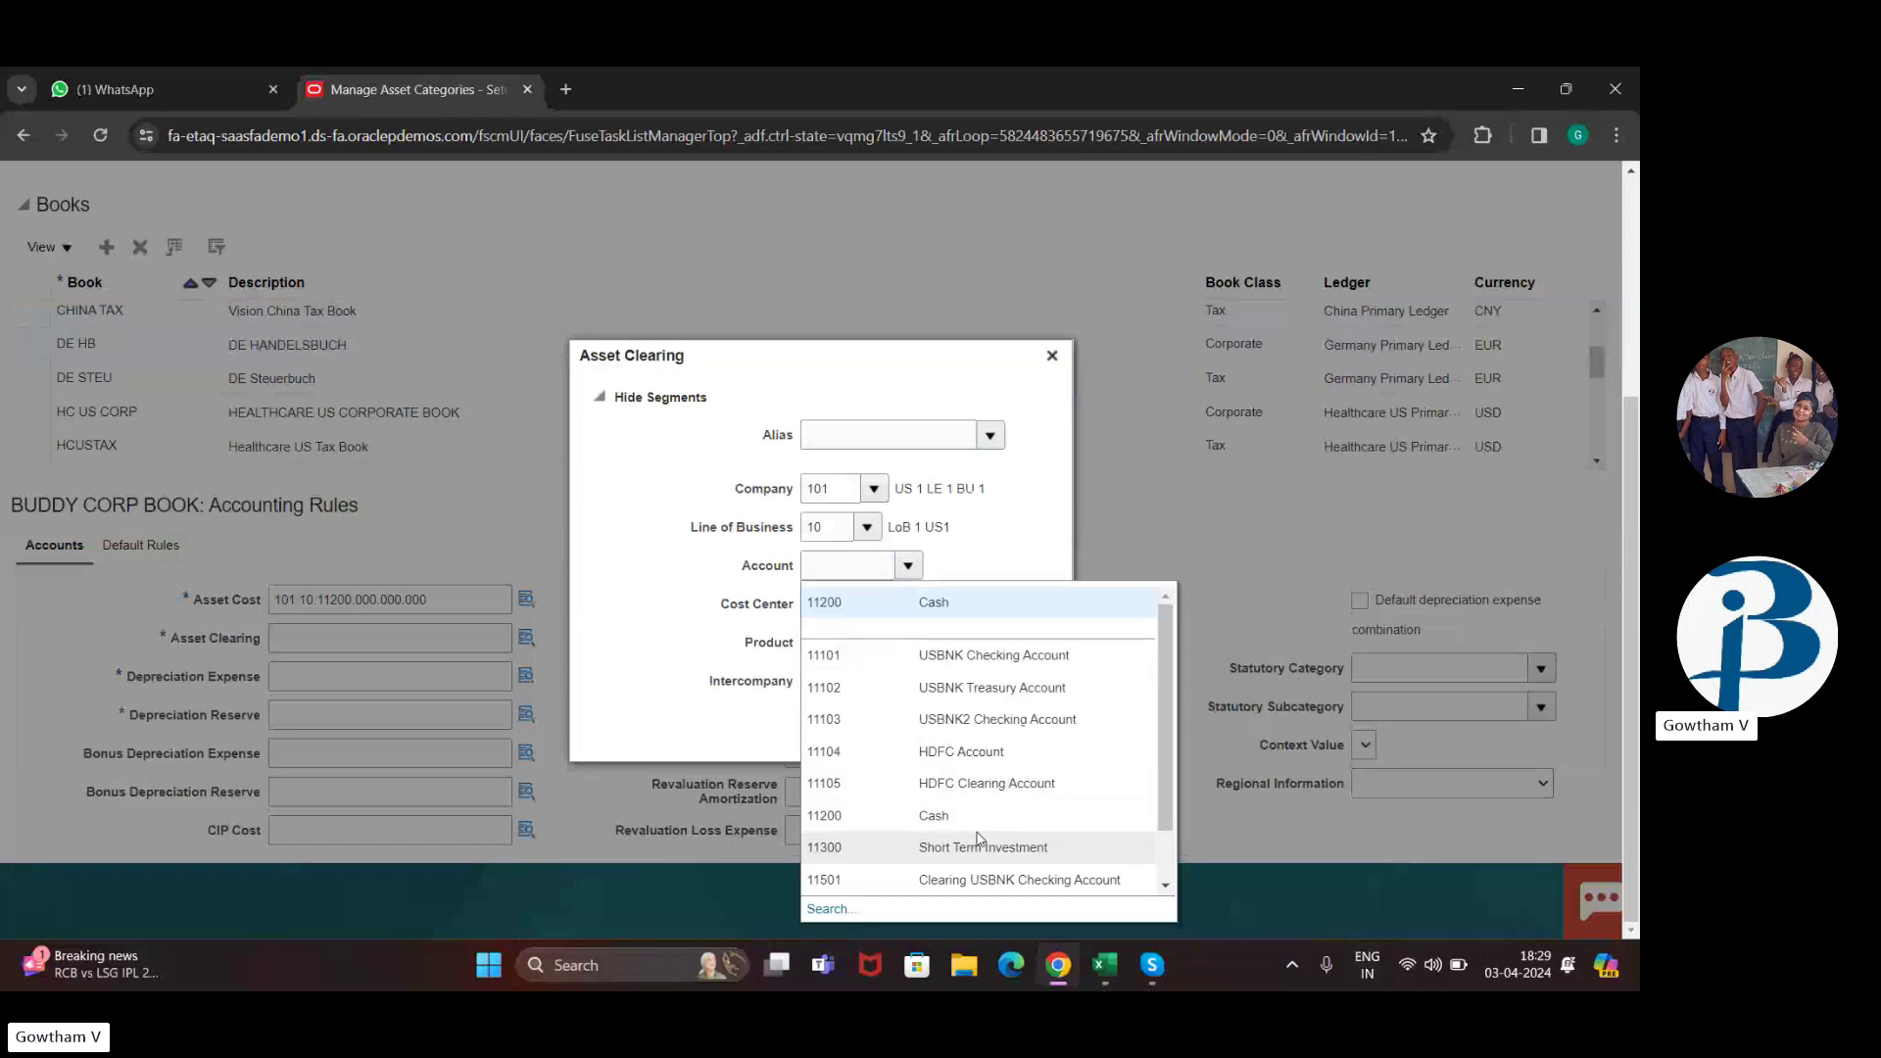
{"action": "key", "text": "Escape"}
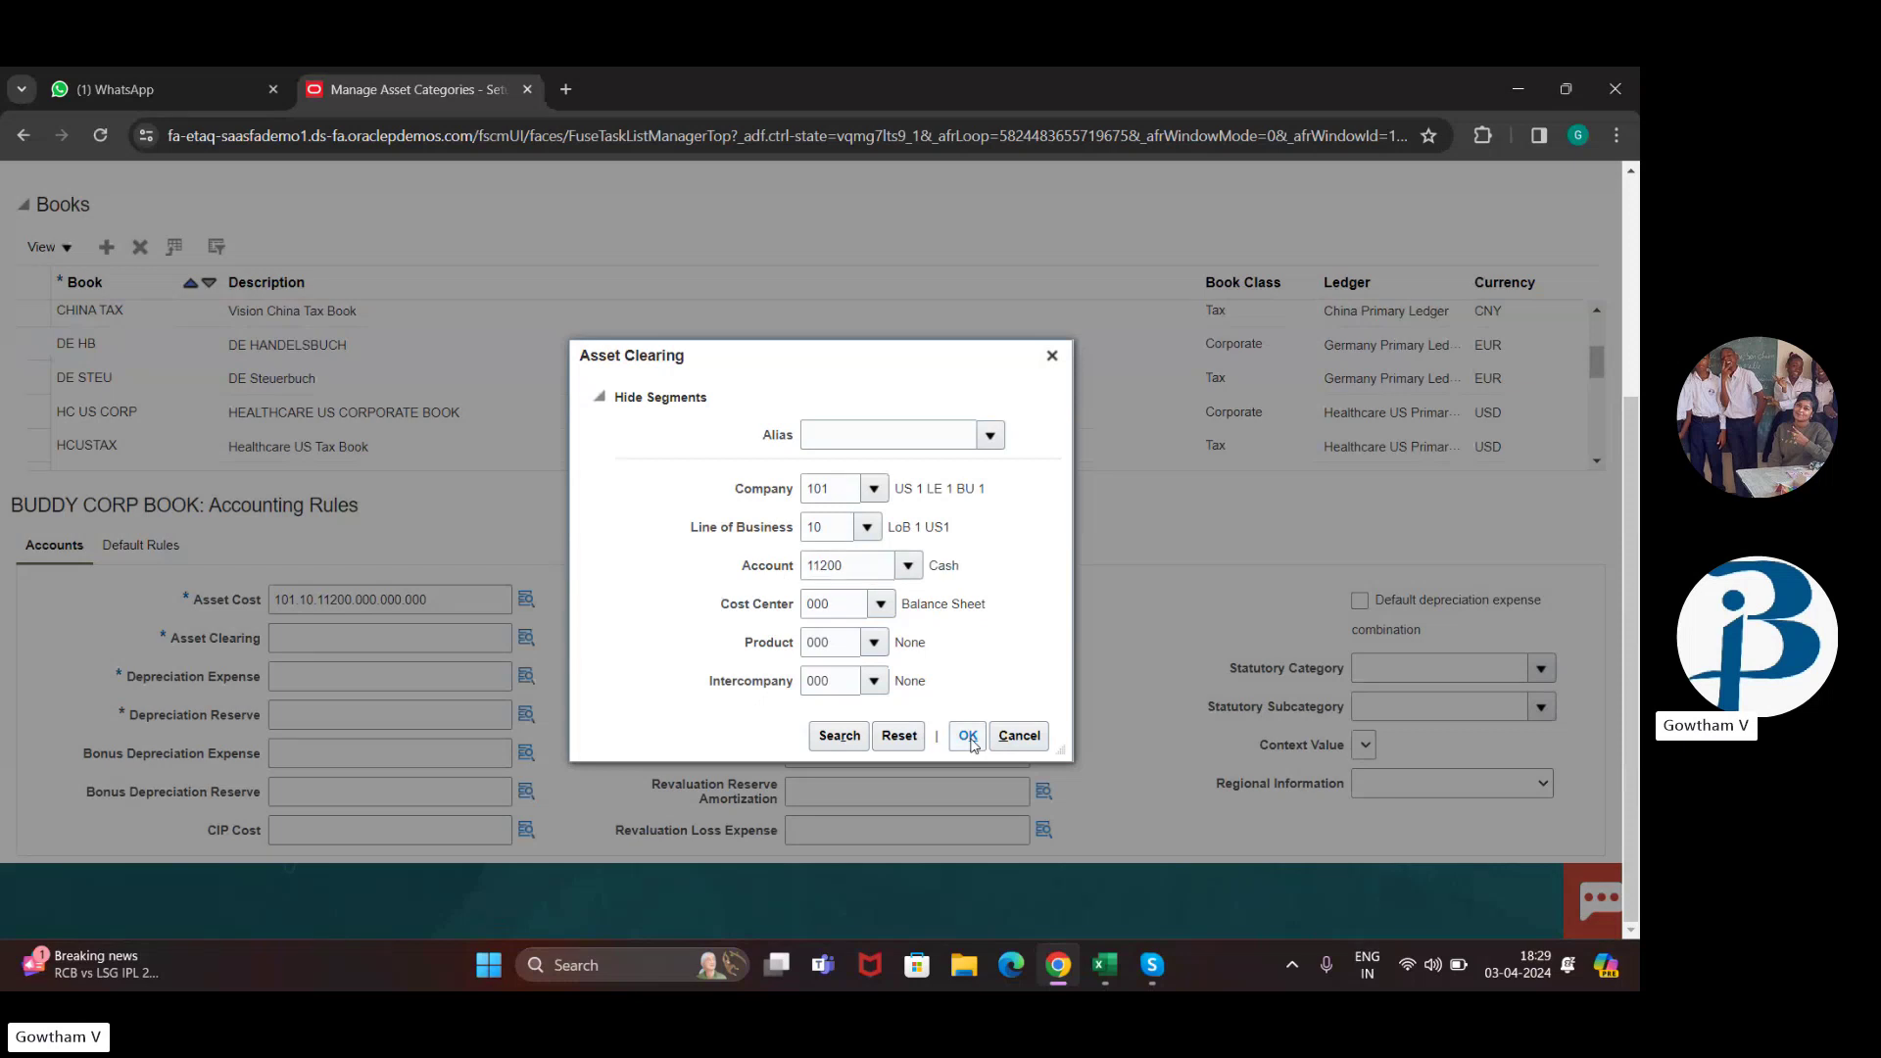
{"action": "left_click", "coordinate": [968, 737]}
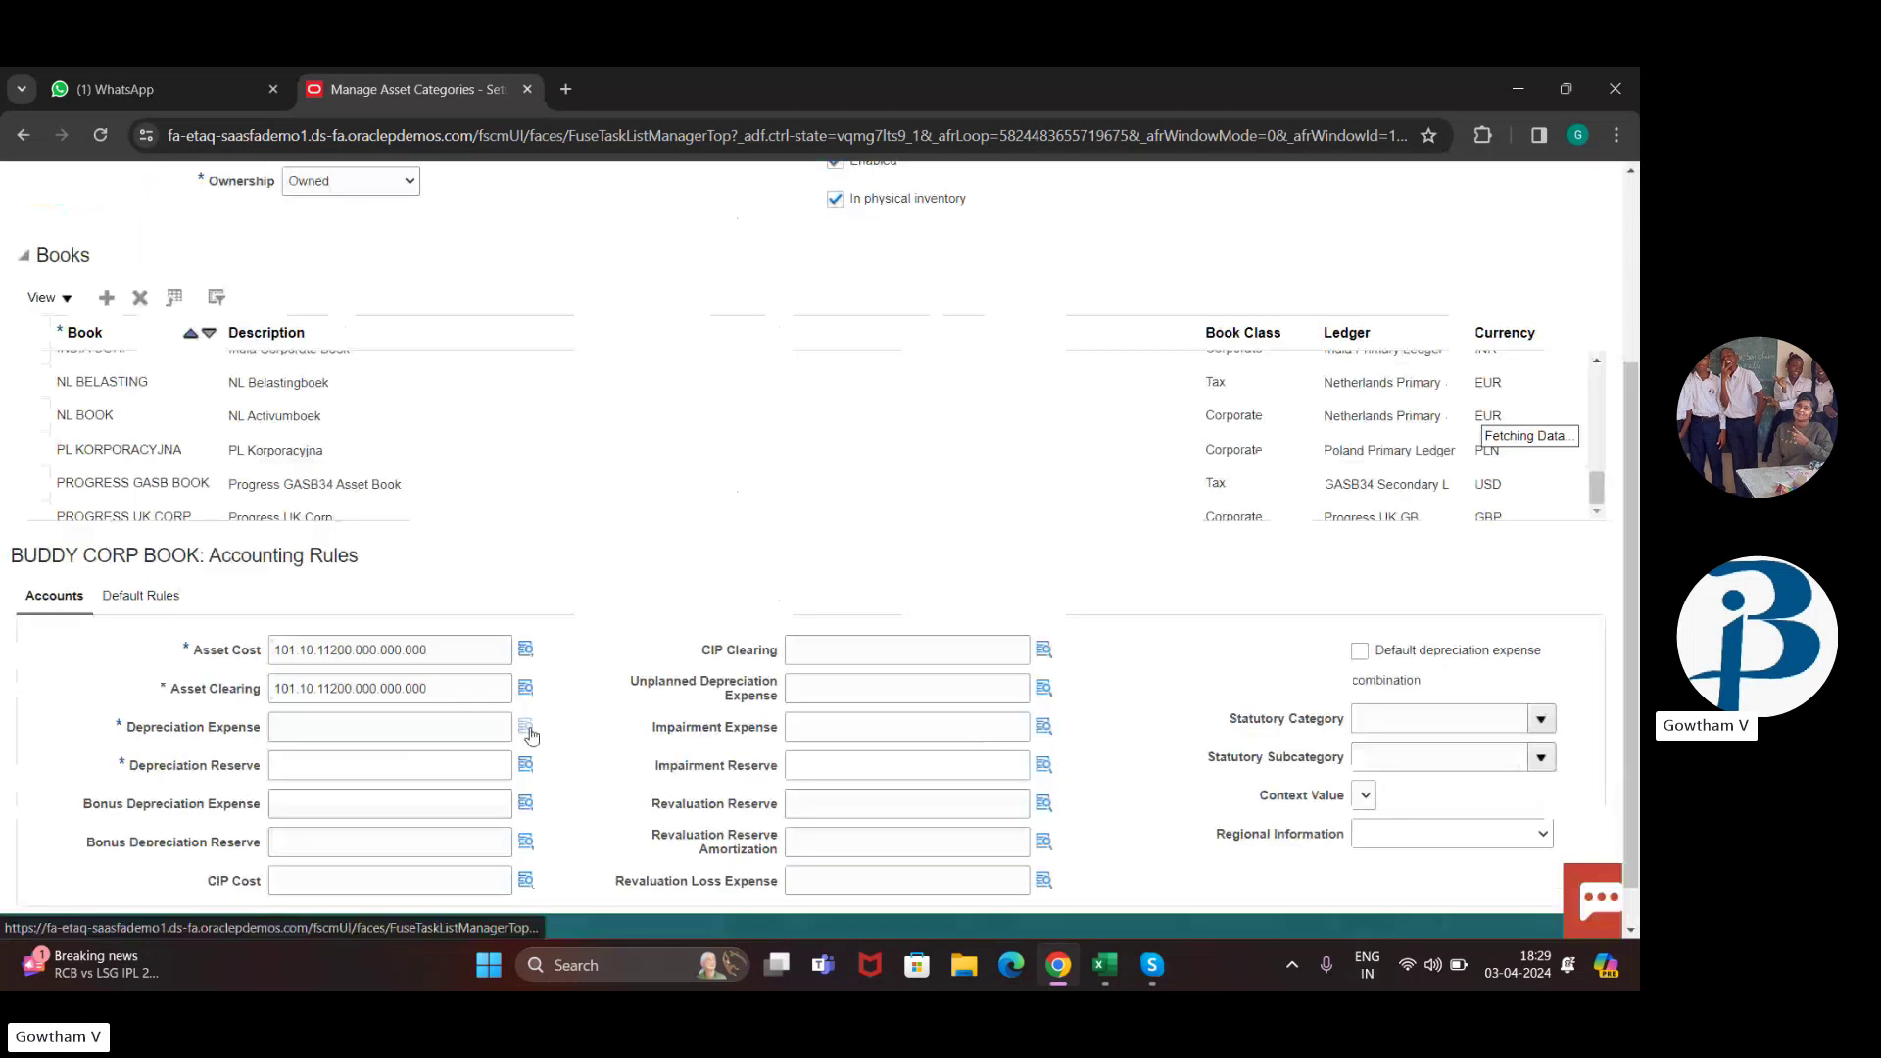
Step: Try accounts 11300 (Short Term Investment), 11200 (Cash) and 11501 (Clearing USBNK Checking Account) for the Depreciation Expense combination
{"action": "left_click", "coordinate": [526, 727]}
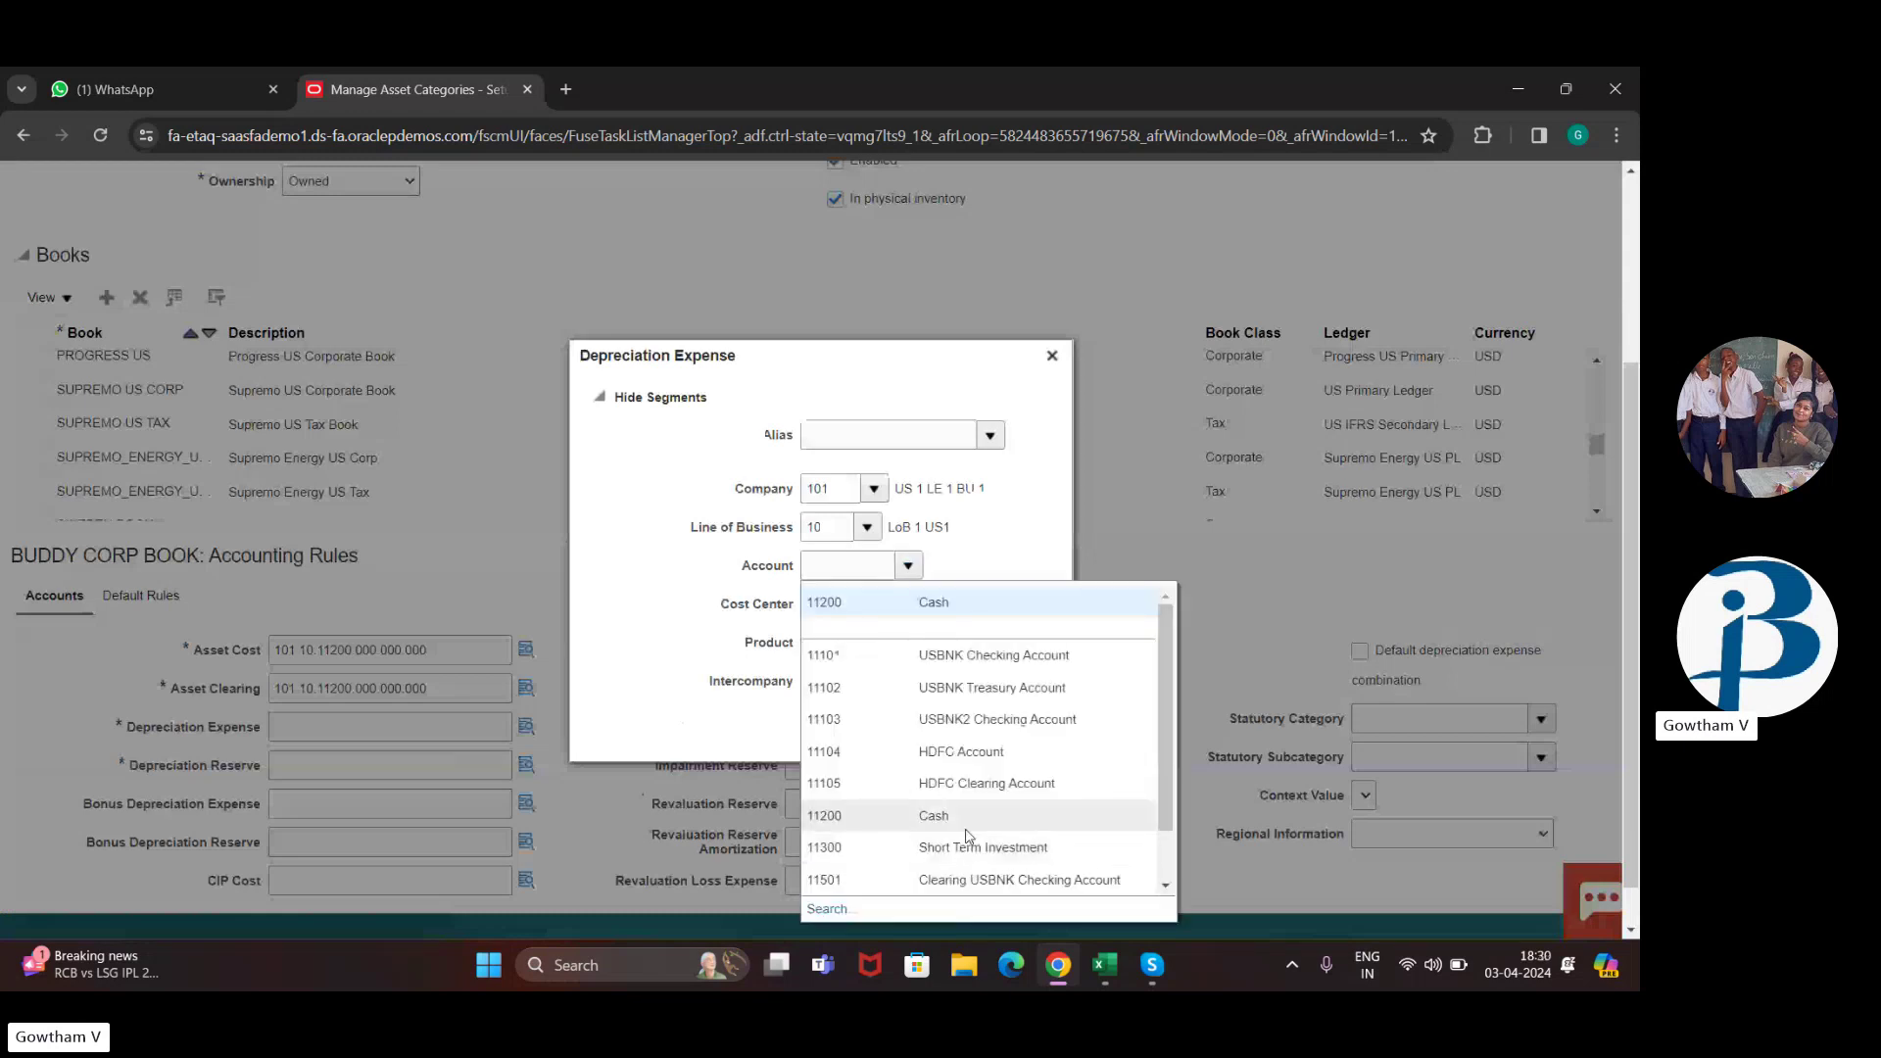
{"action": "left_click", "coordinate": [967, 846]}
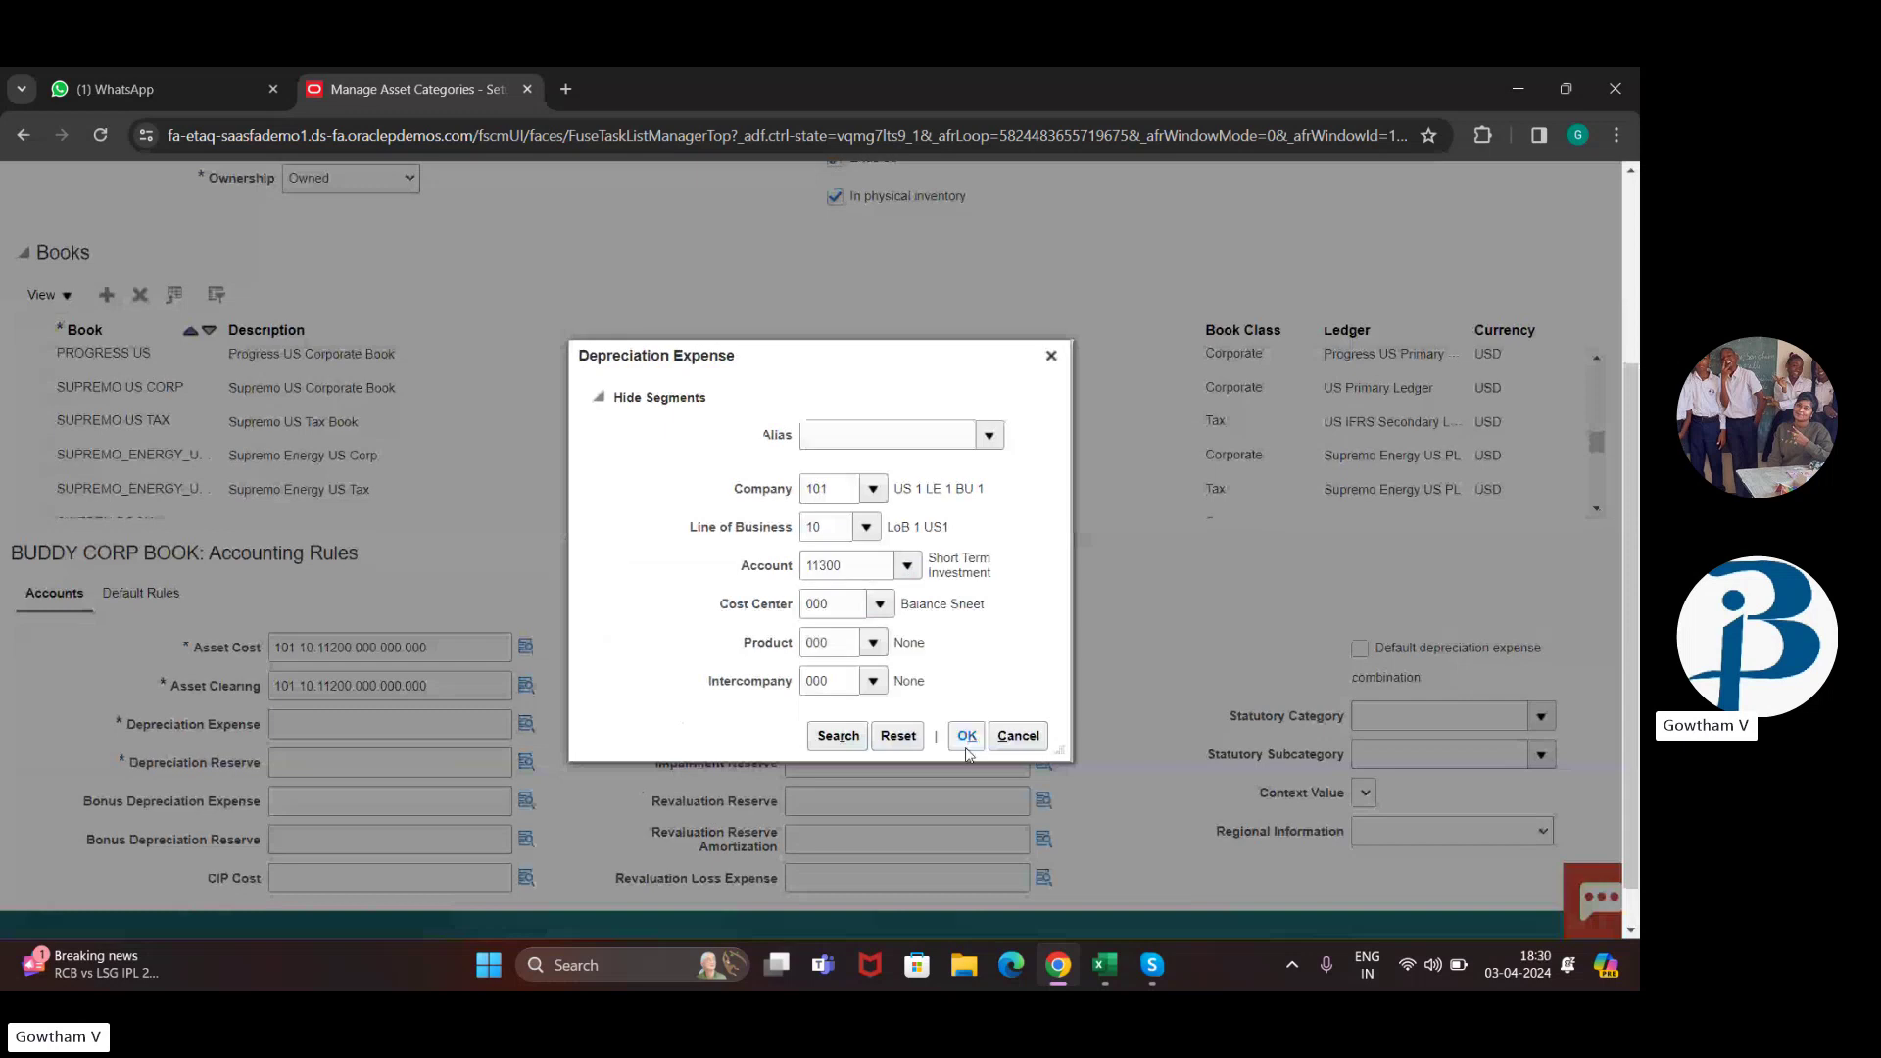
{"action": "left_click", "coordinate": [966, 747]}
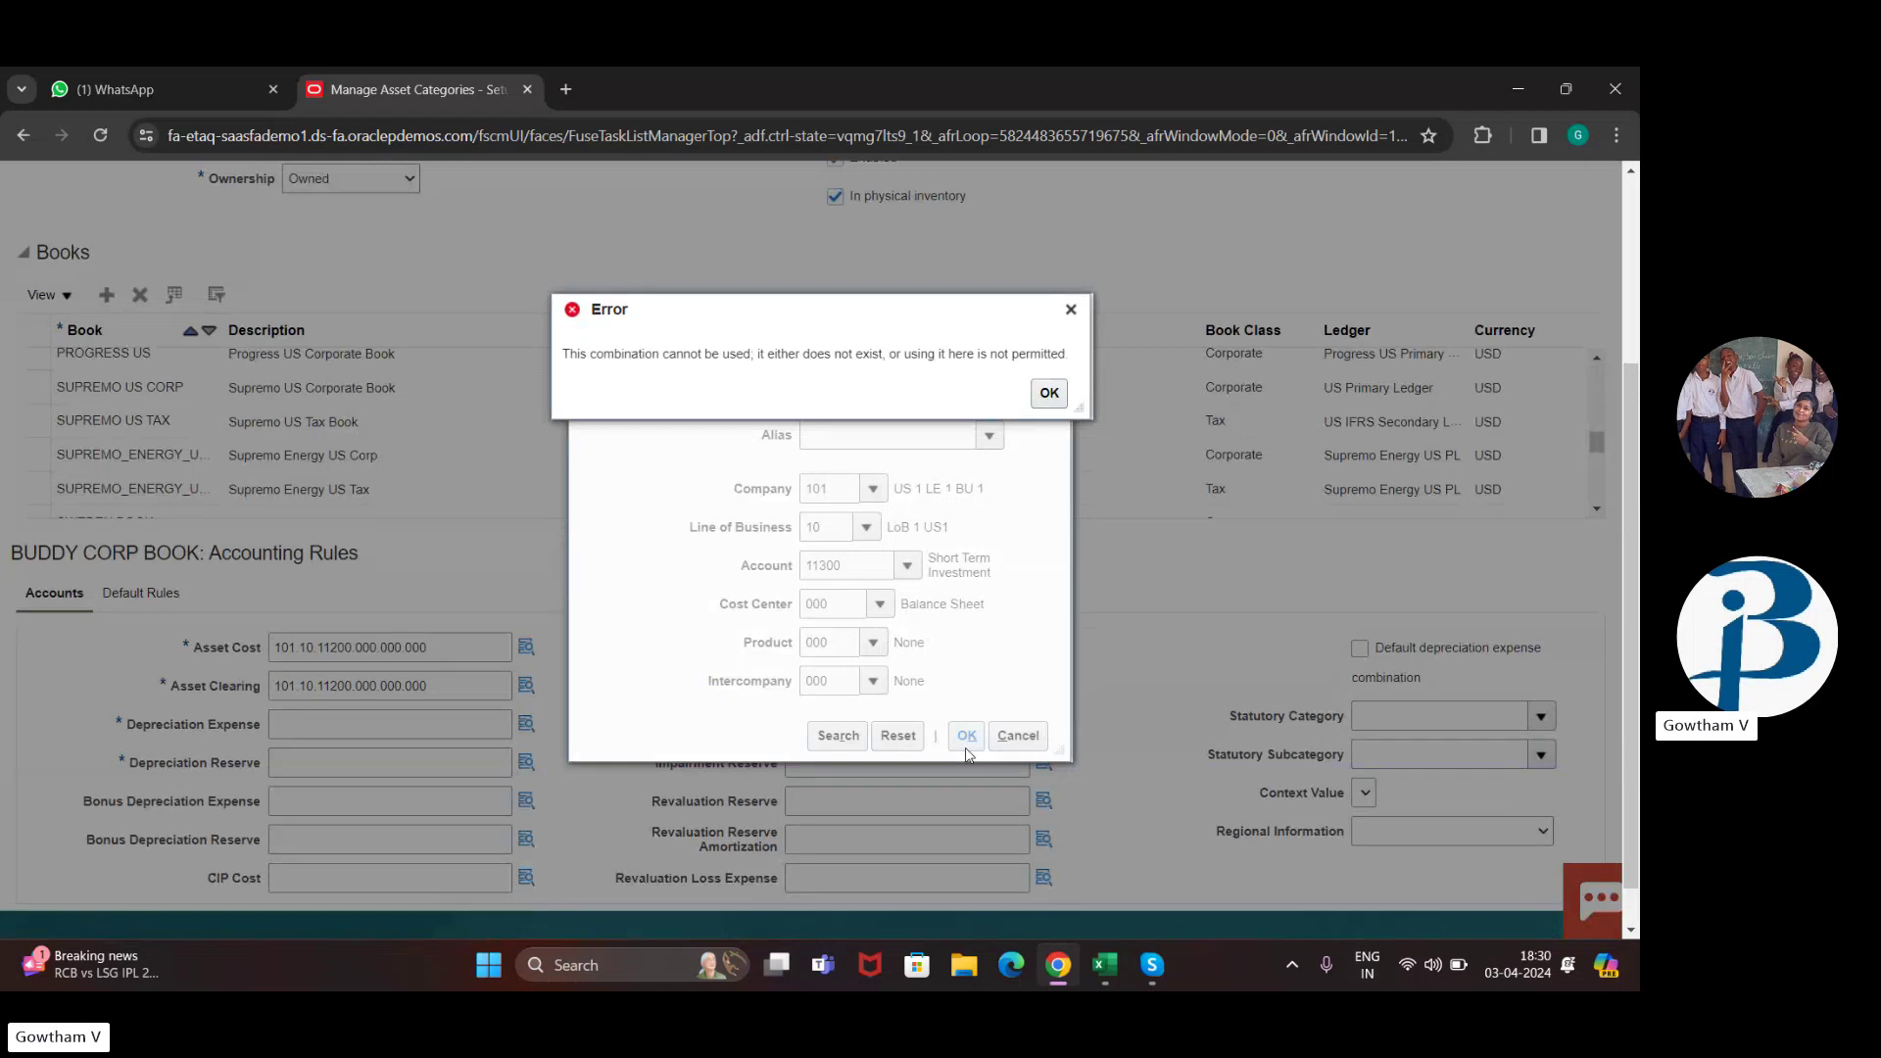
{"action": "left_click", "coordinate": [1053, 393]}
{"action": "left_click", "coordinate": [907, 565]}
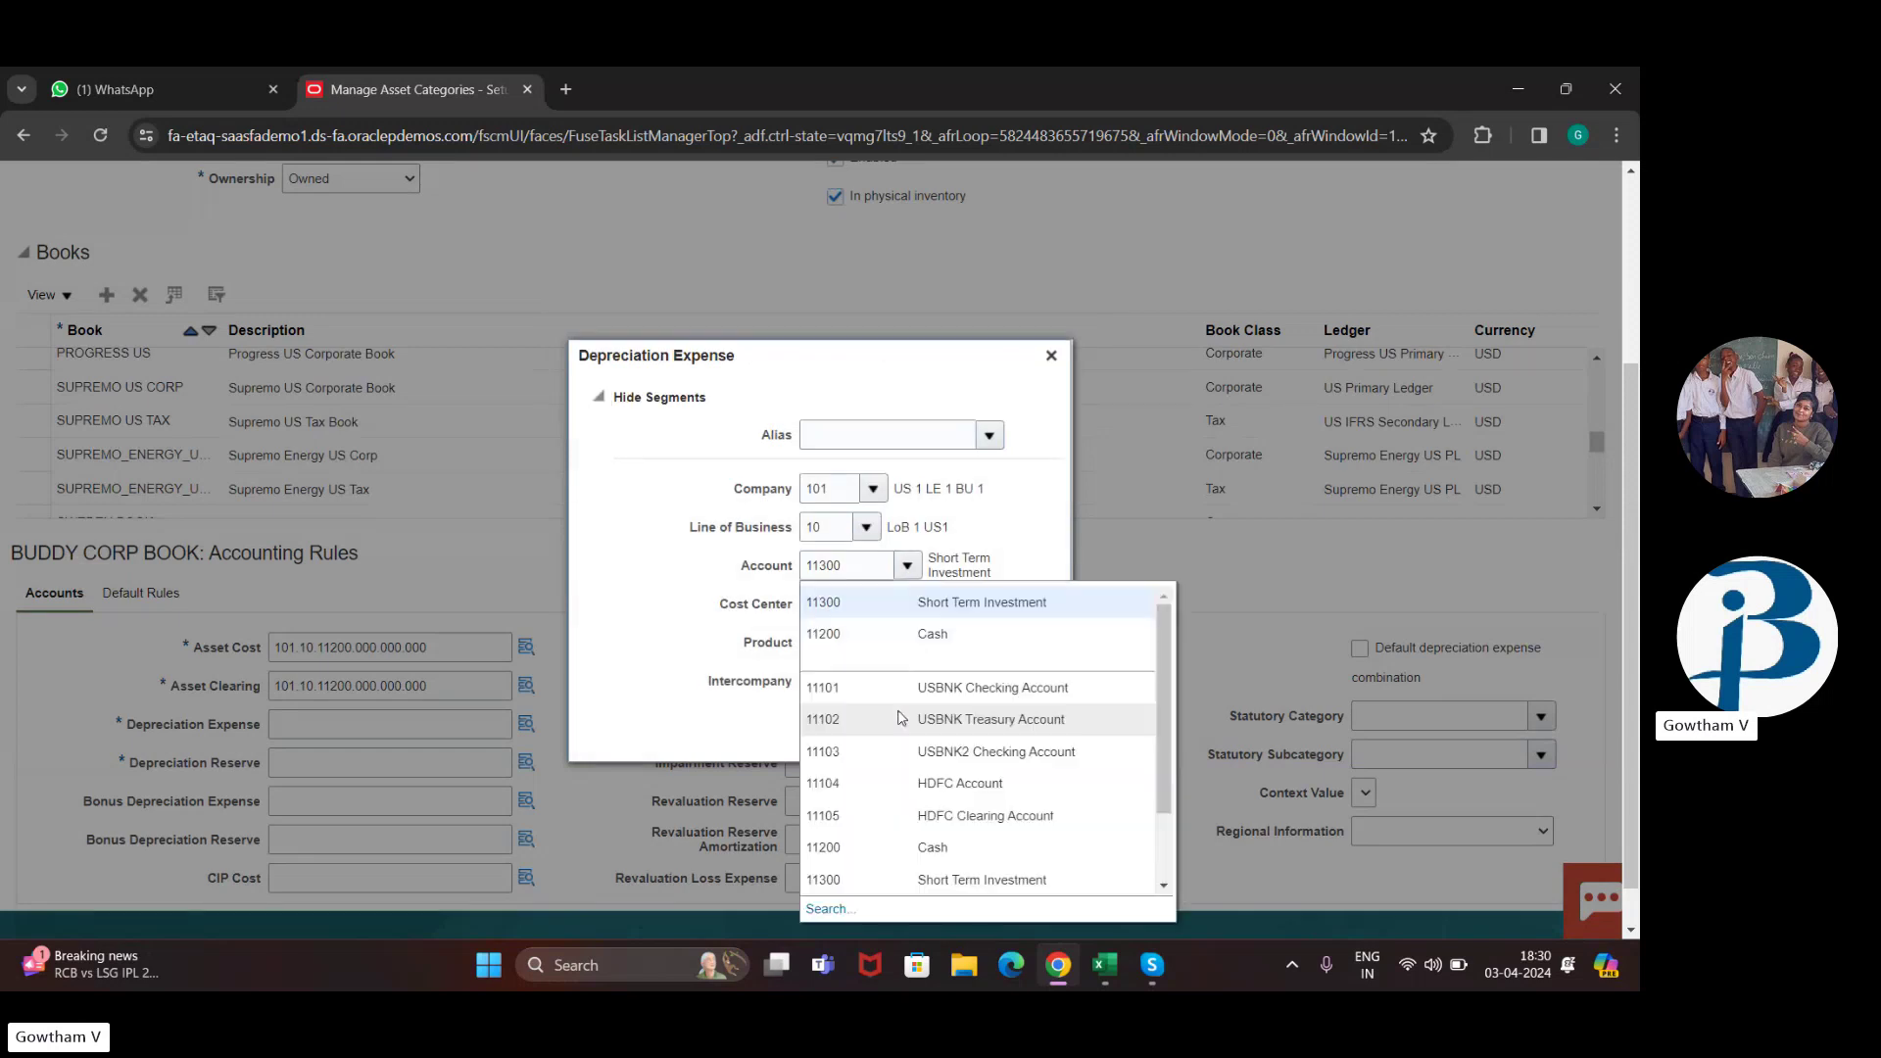
{"action": "left_click", "coordinate": [931, 844]}
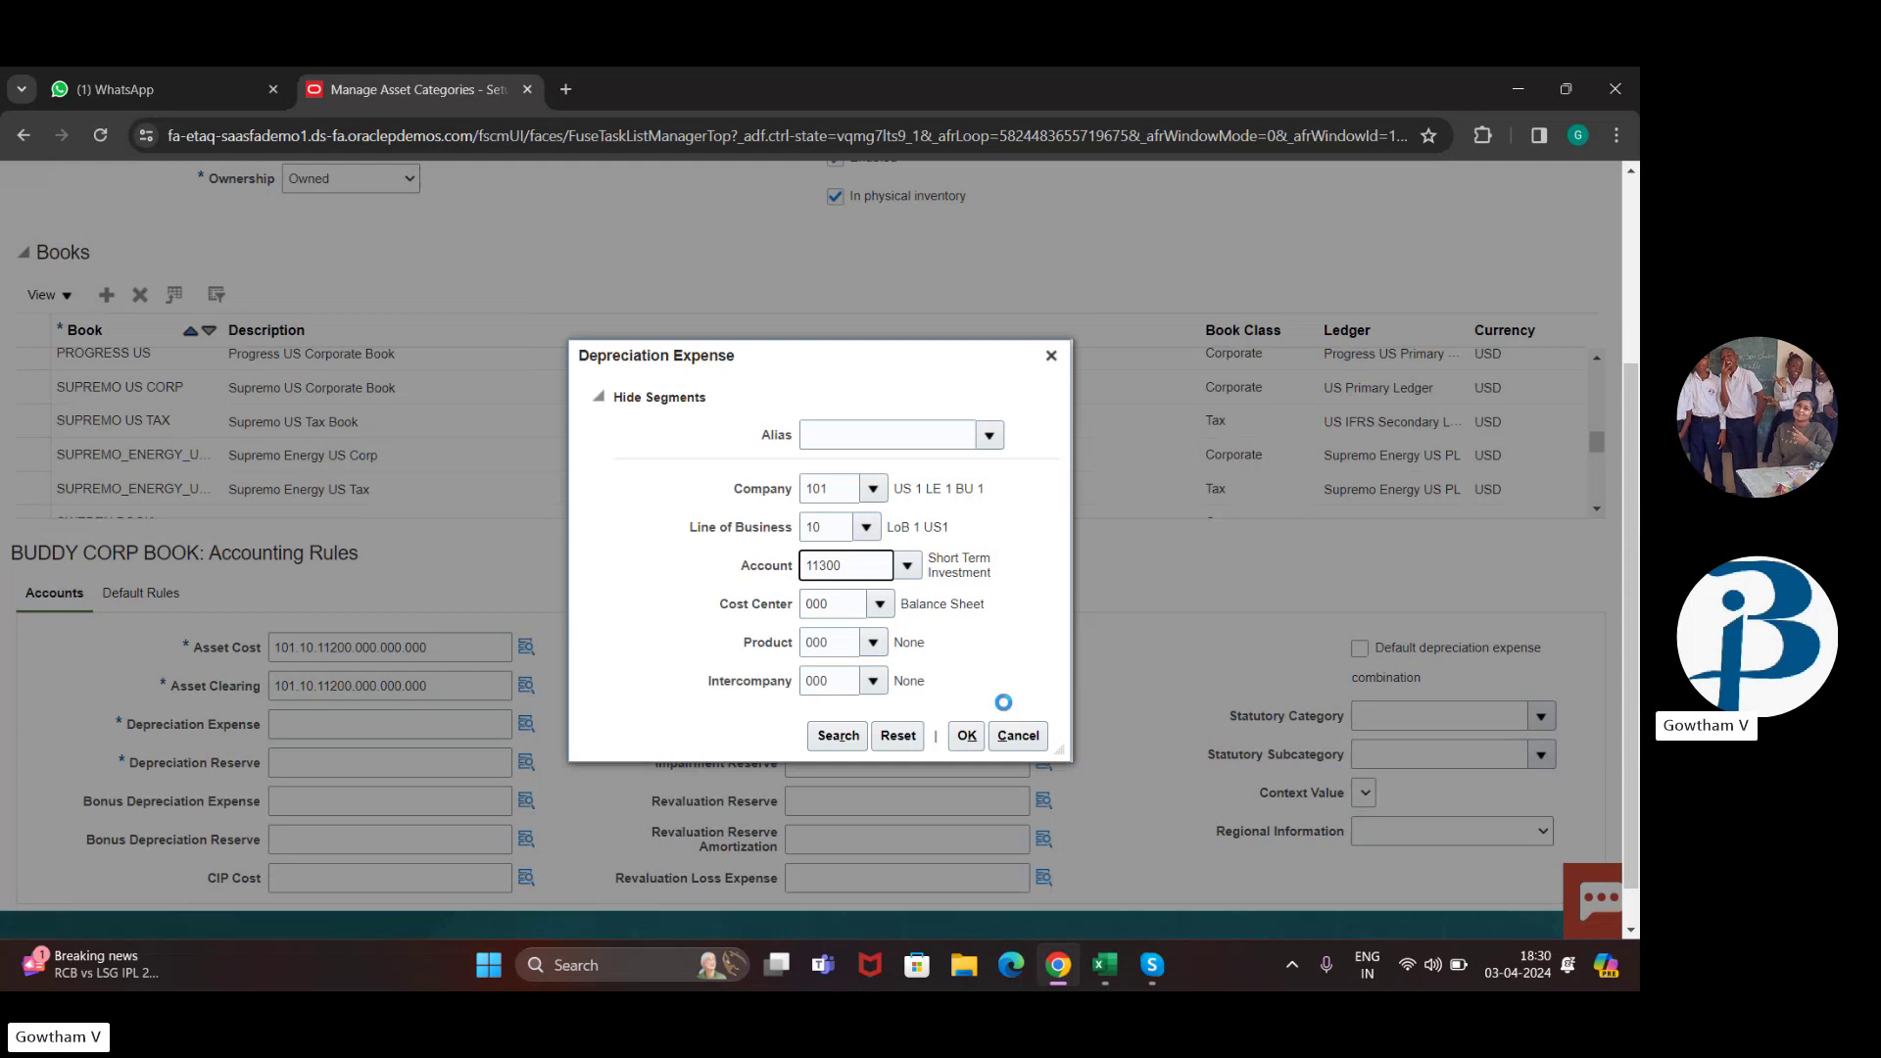
{"action": "left_click", "coordinate": [967, 736]}
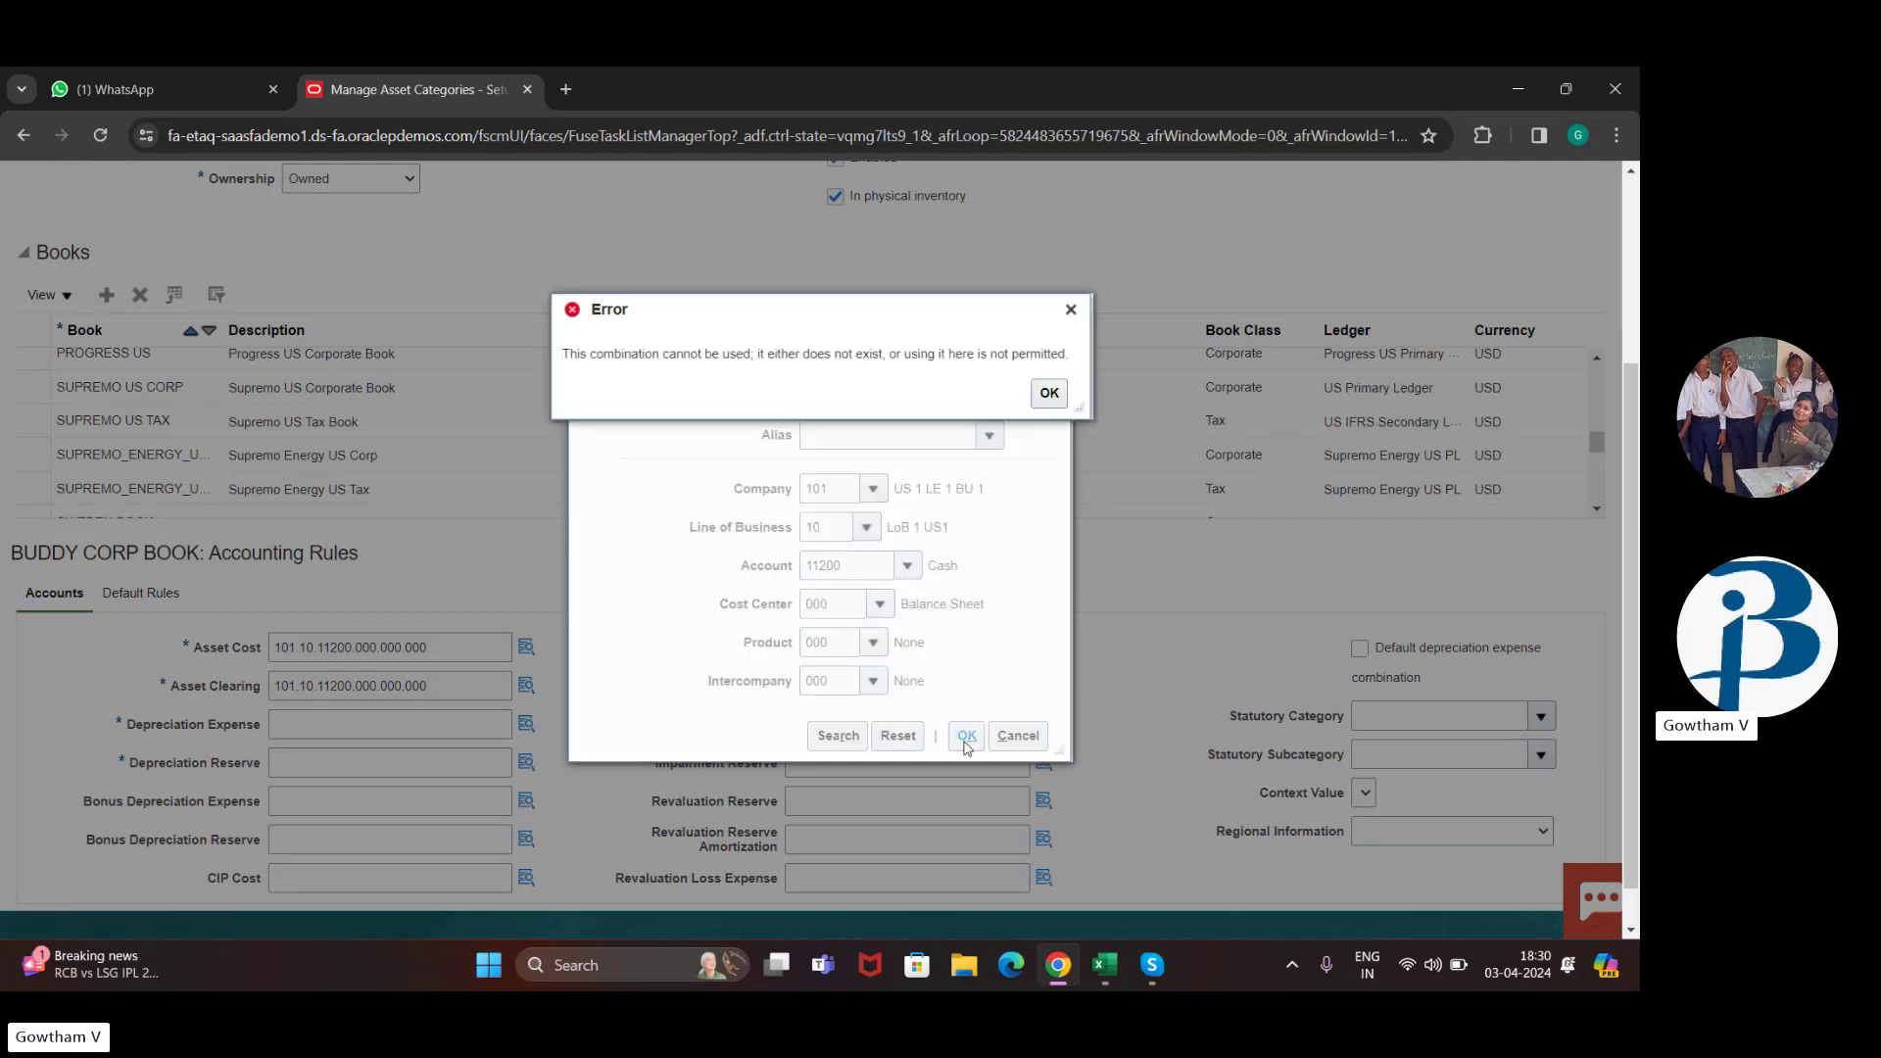
{"action": "left_click", "coordinate": [931, 660]}
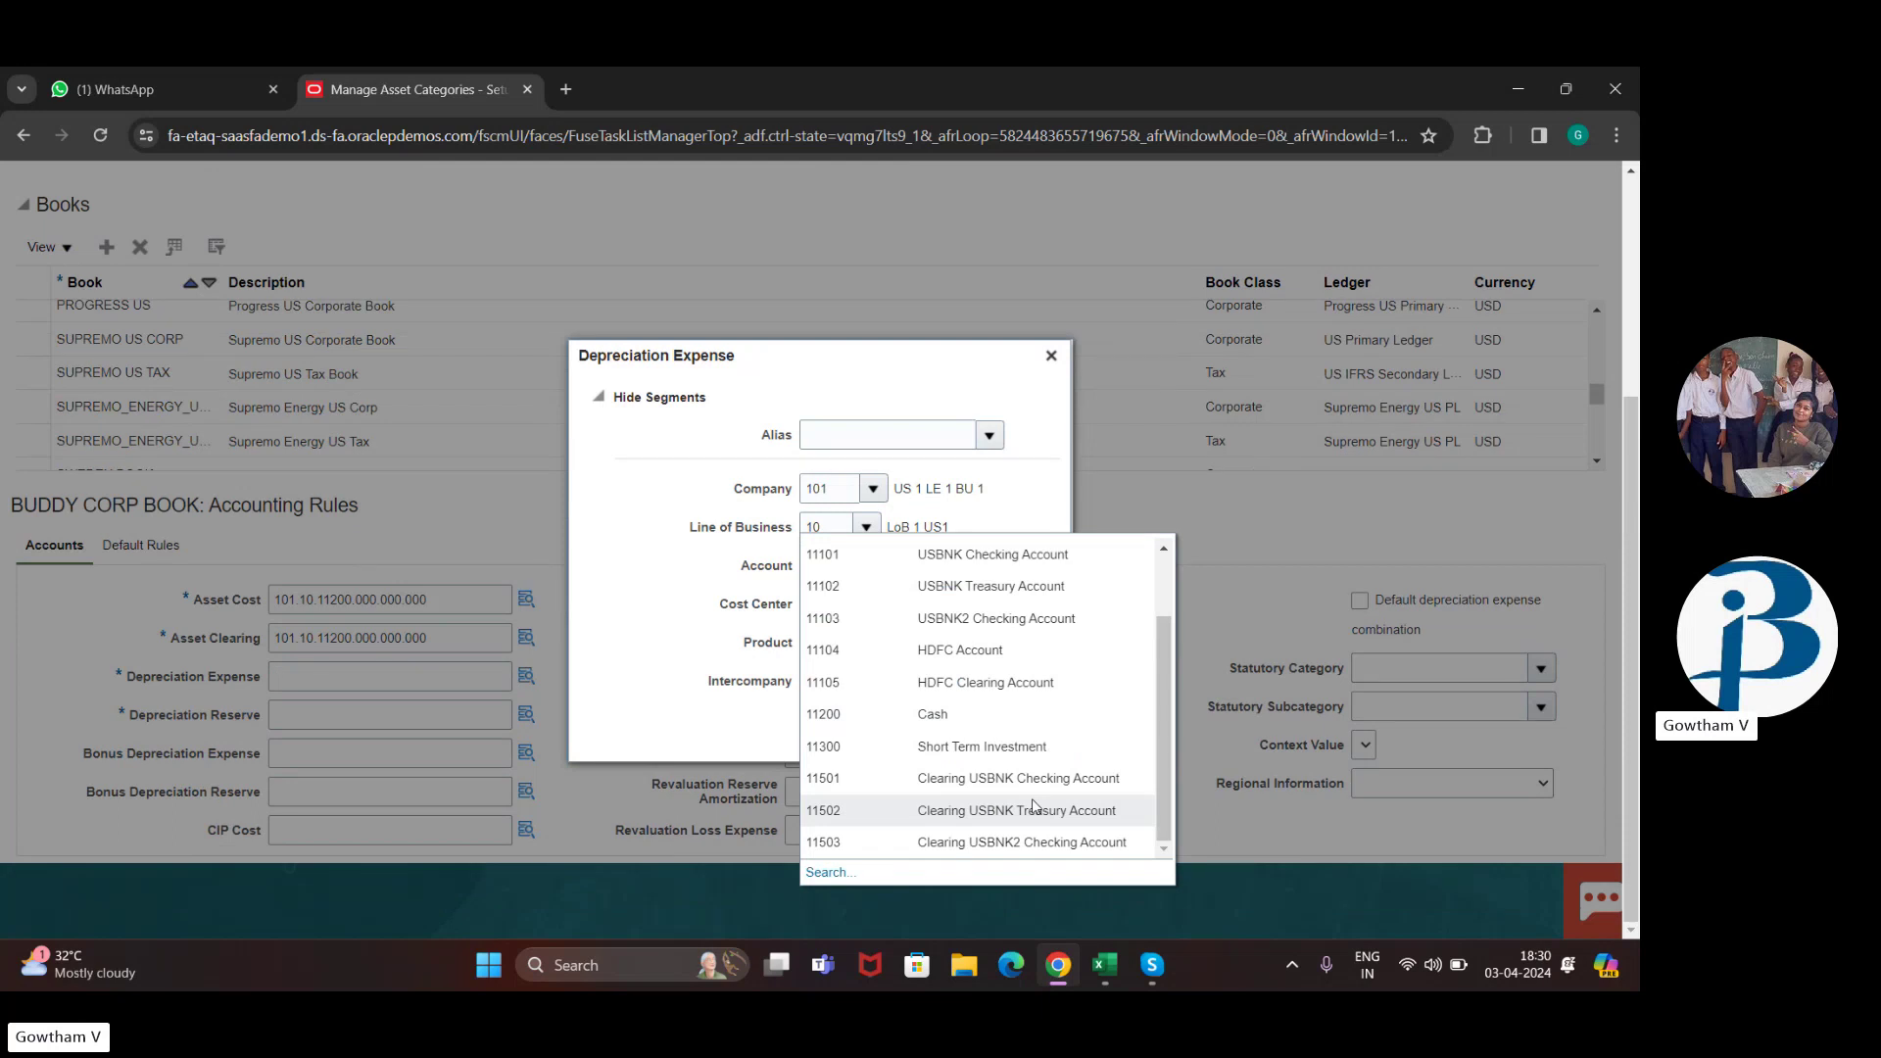
{"action": "left_click", "coordinate": [1026, 780]}
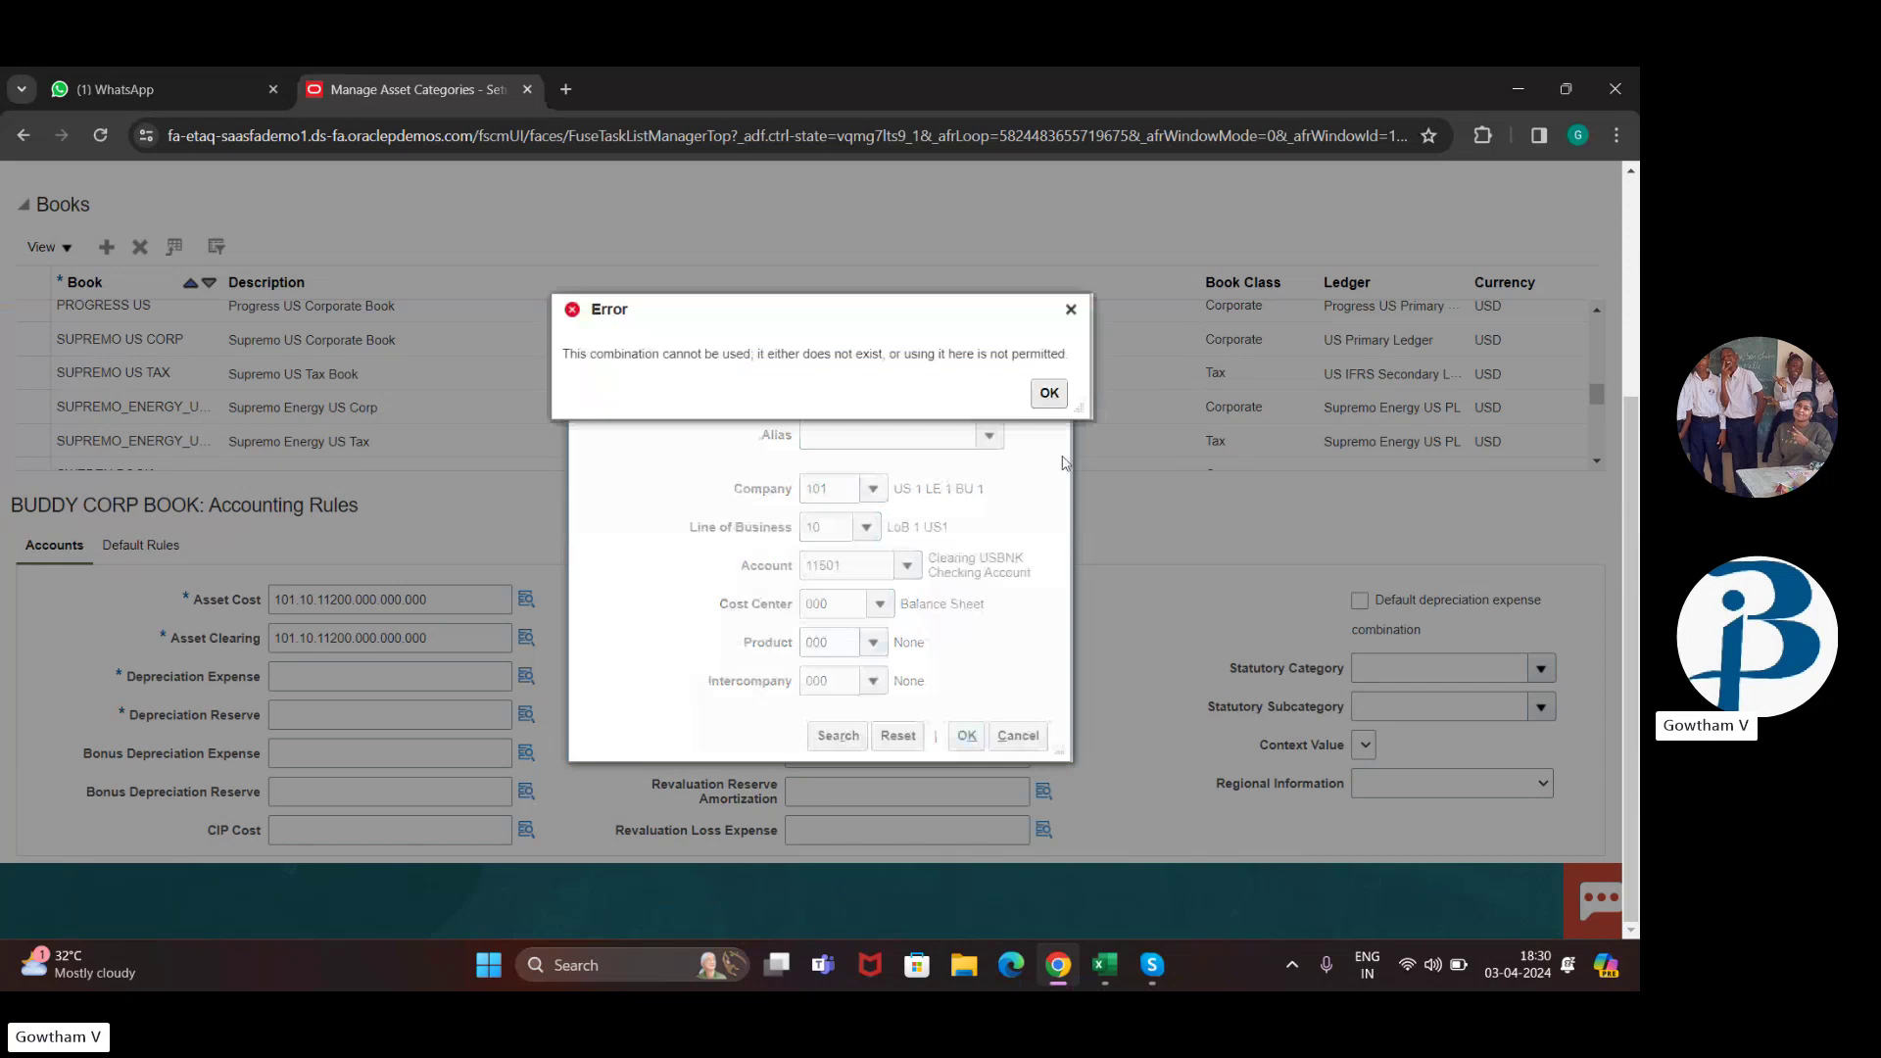
{"action": "left_click", "coordinate": [1049, 394]}
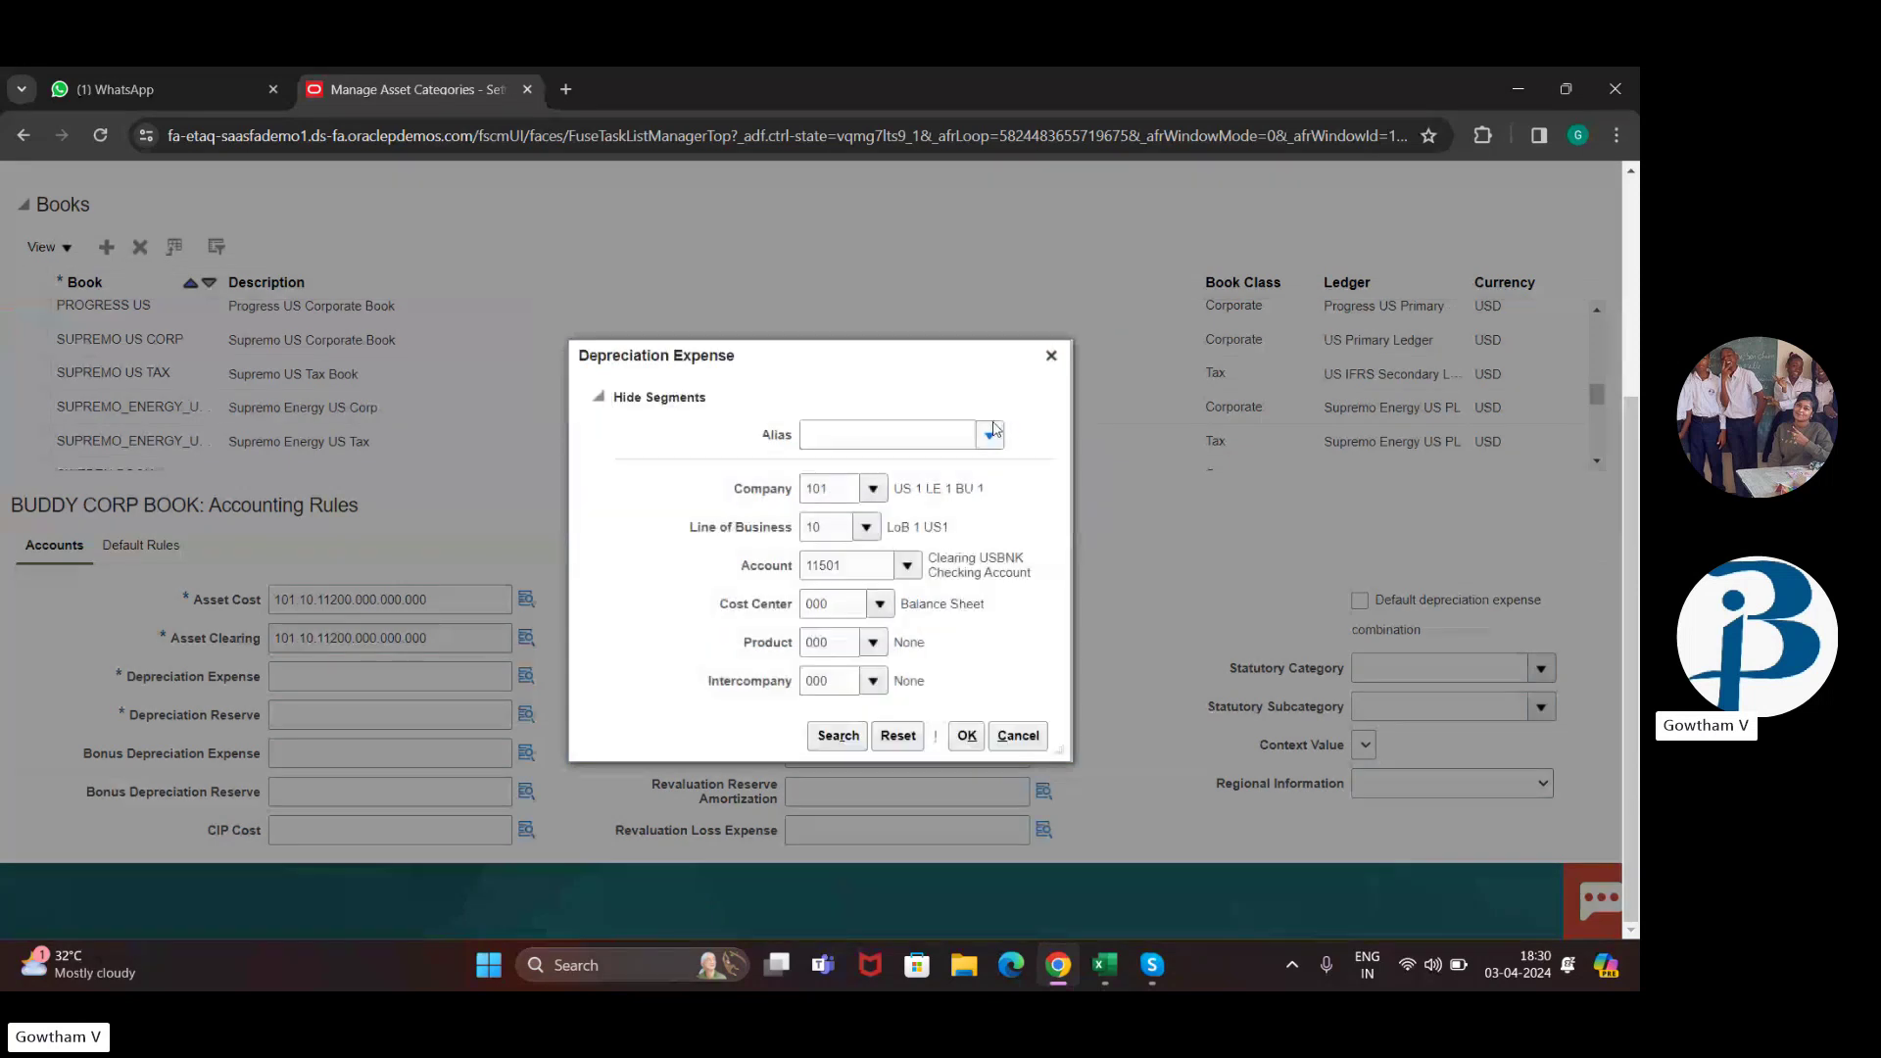
Step: Set both Depreciation Expense and Depreciation Reserve to the SF Default alias, combination 120.10.60540.000.000.000
{"action": "left_click", "coordinate": [990, 429]}
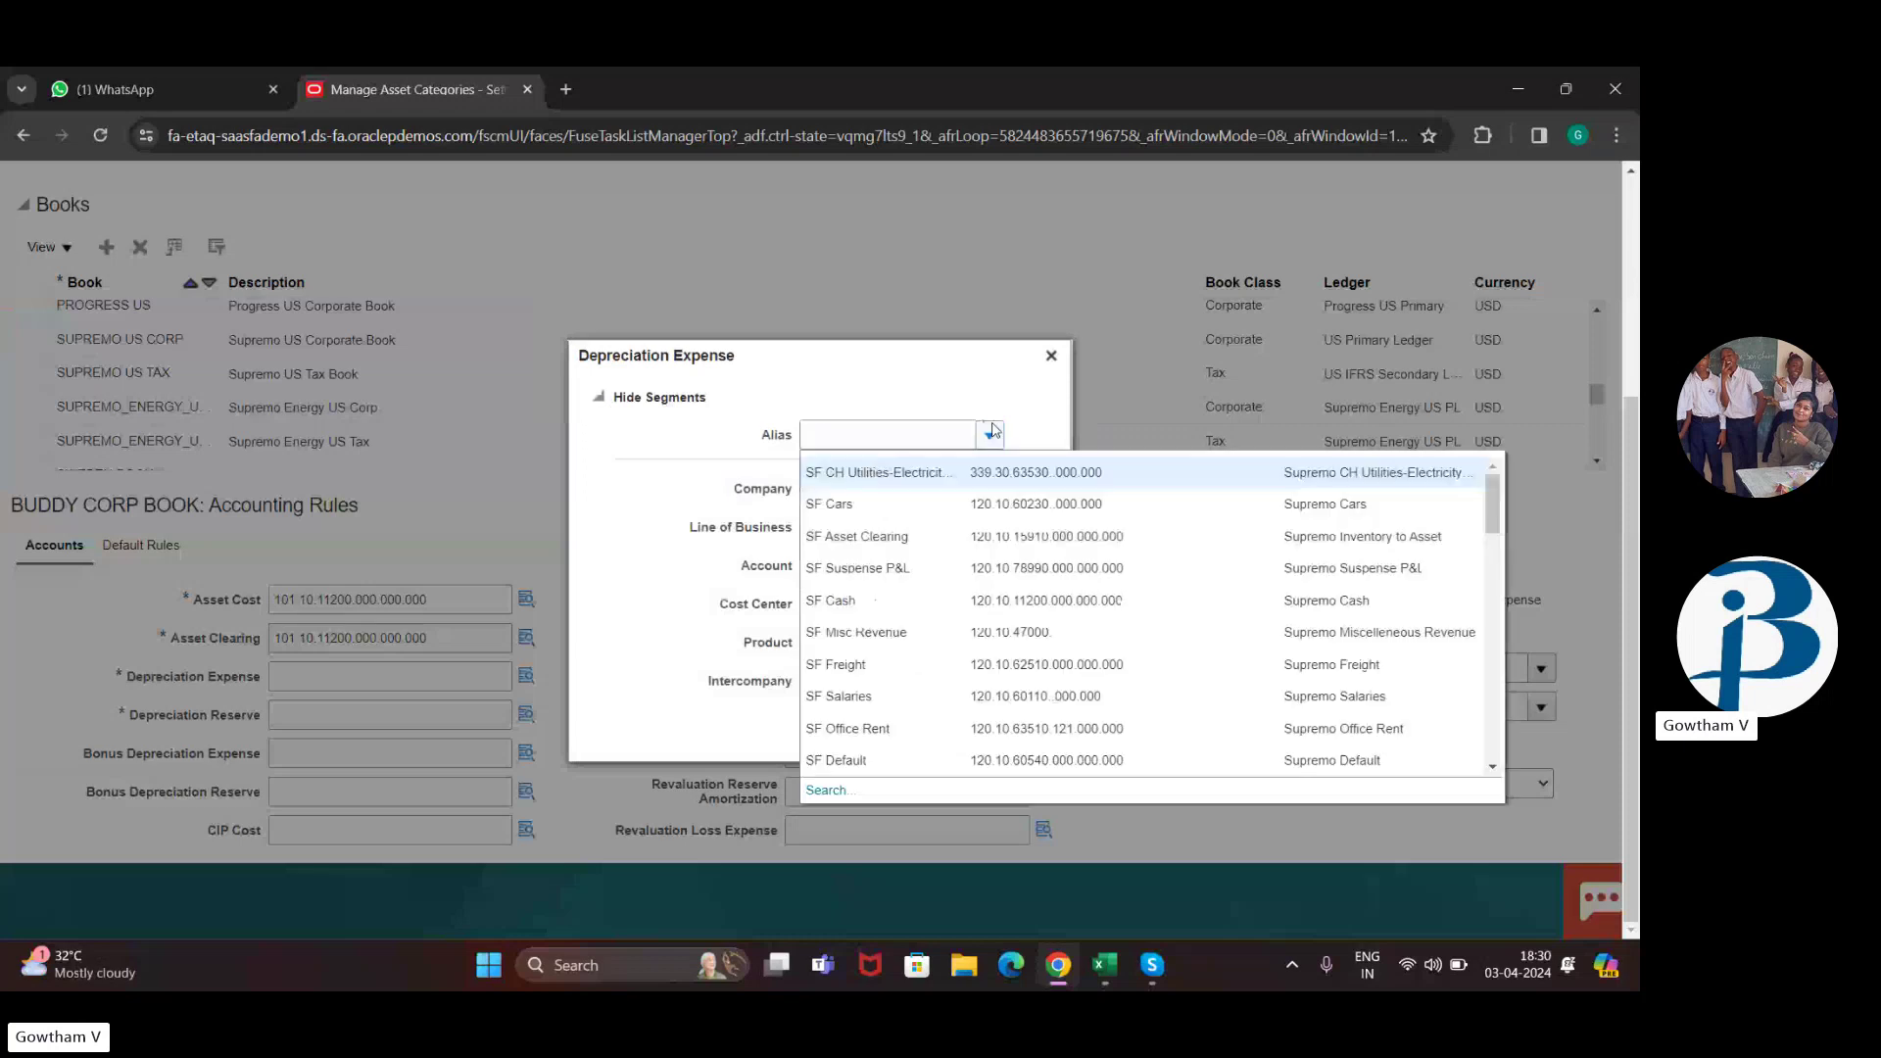
{"action": "left_click", "coordinate": [959, 754]}
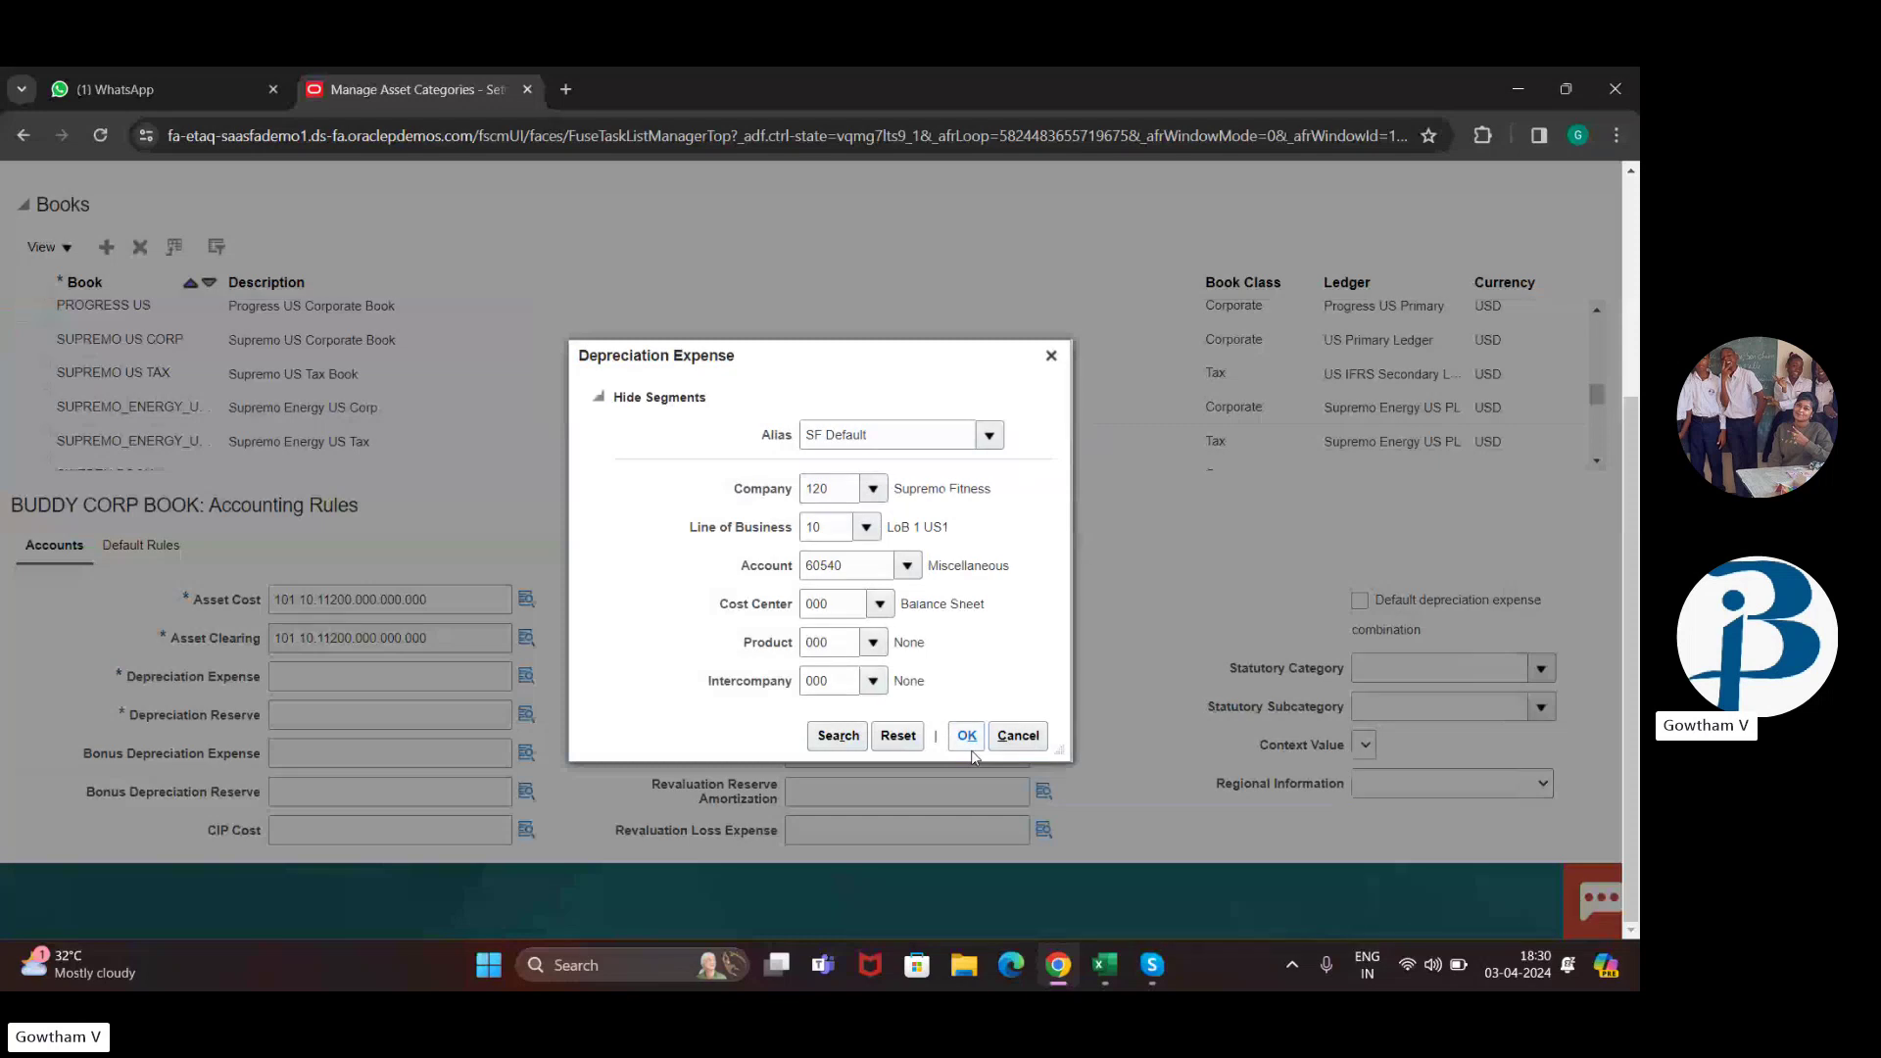
{"action": "left_click", "coordinate": [968, 740]}
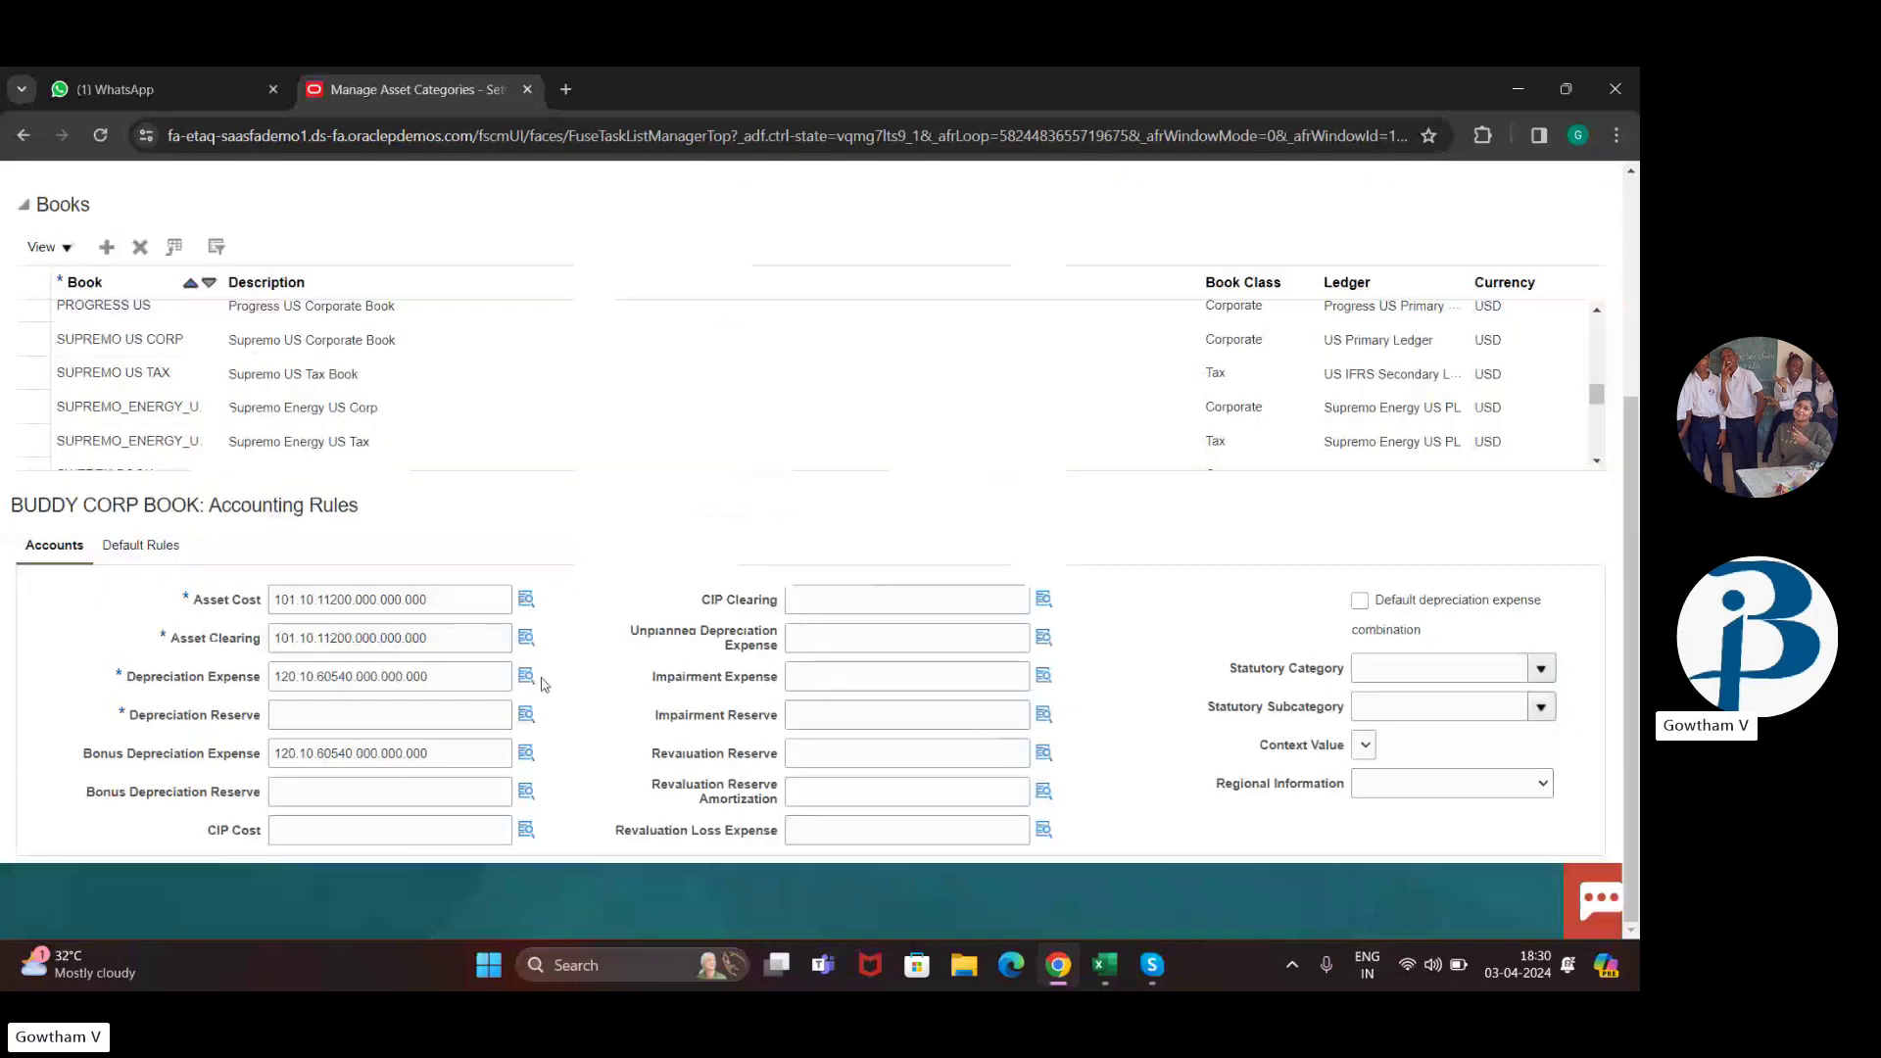
{"action": "left_click", "coordinate": [525, 714]}
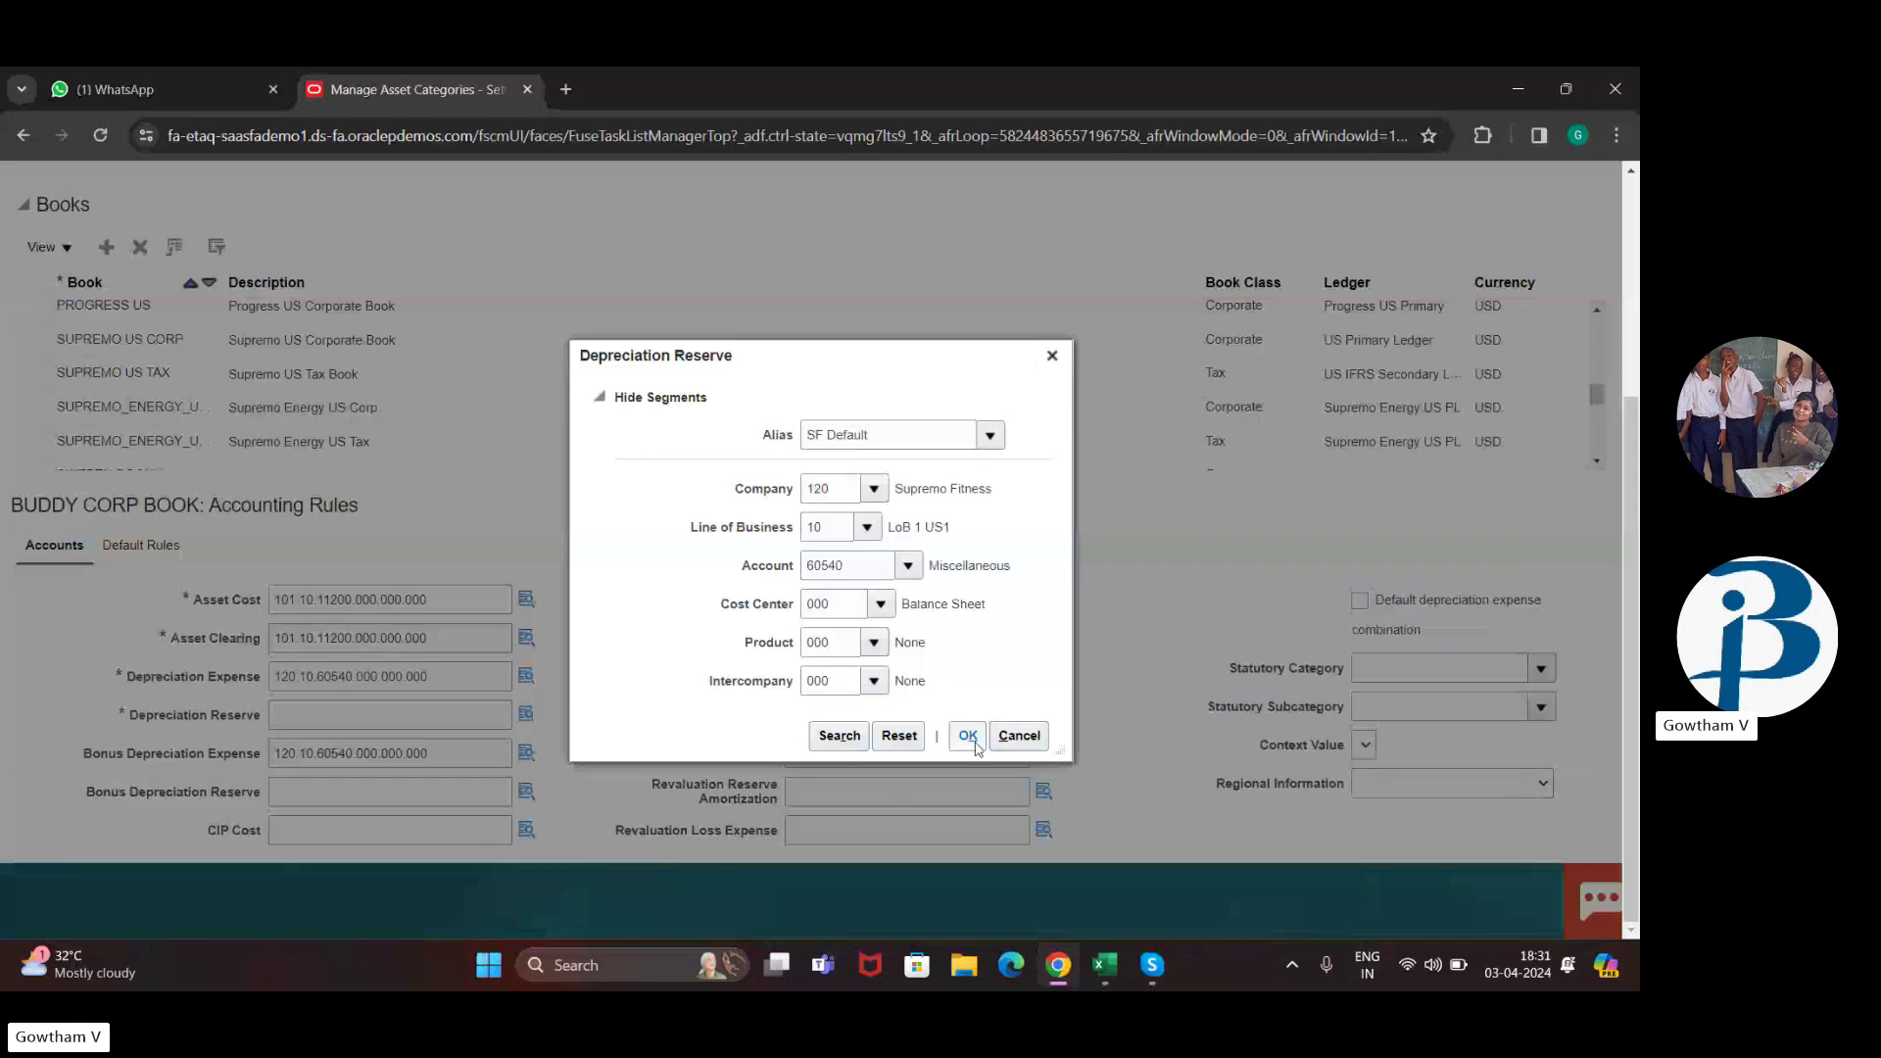
{"action": "left_click", "coordinate": [973, 743]}
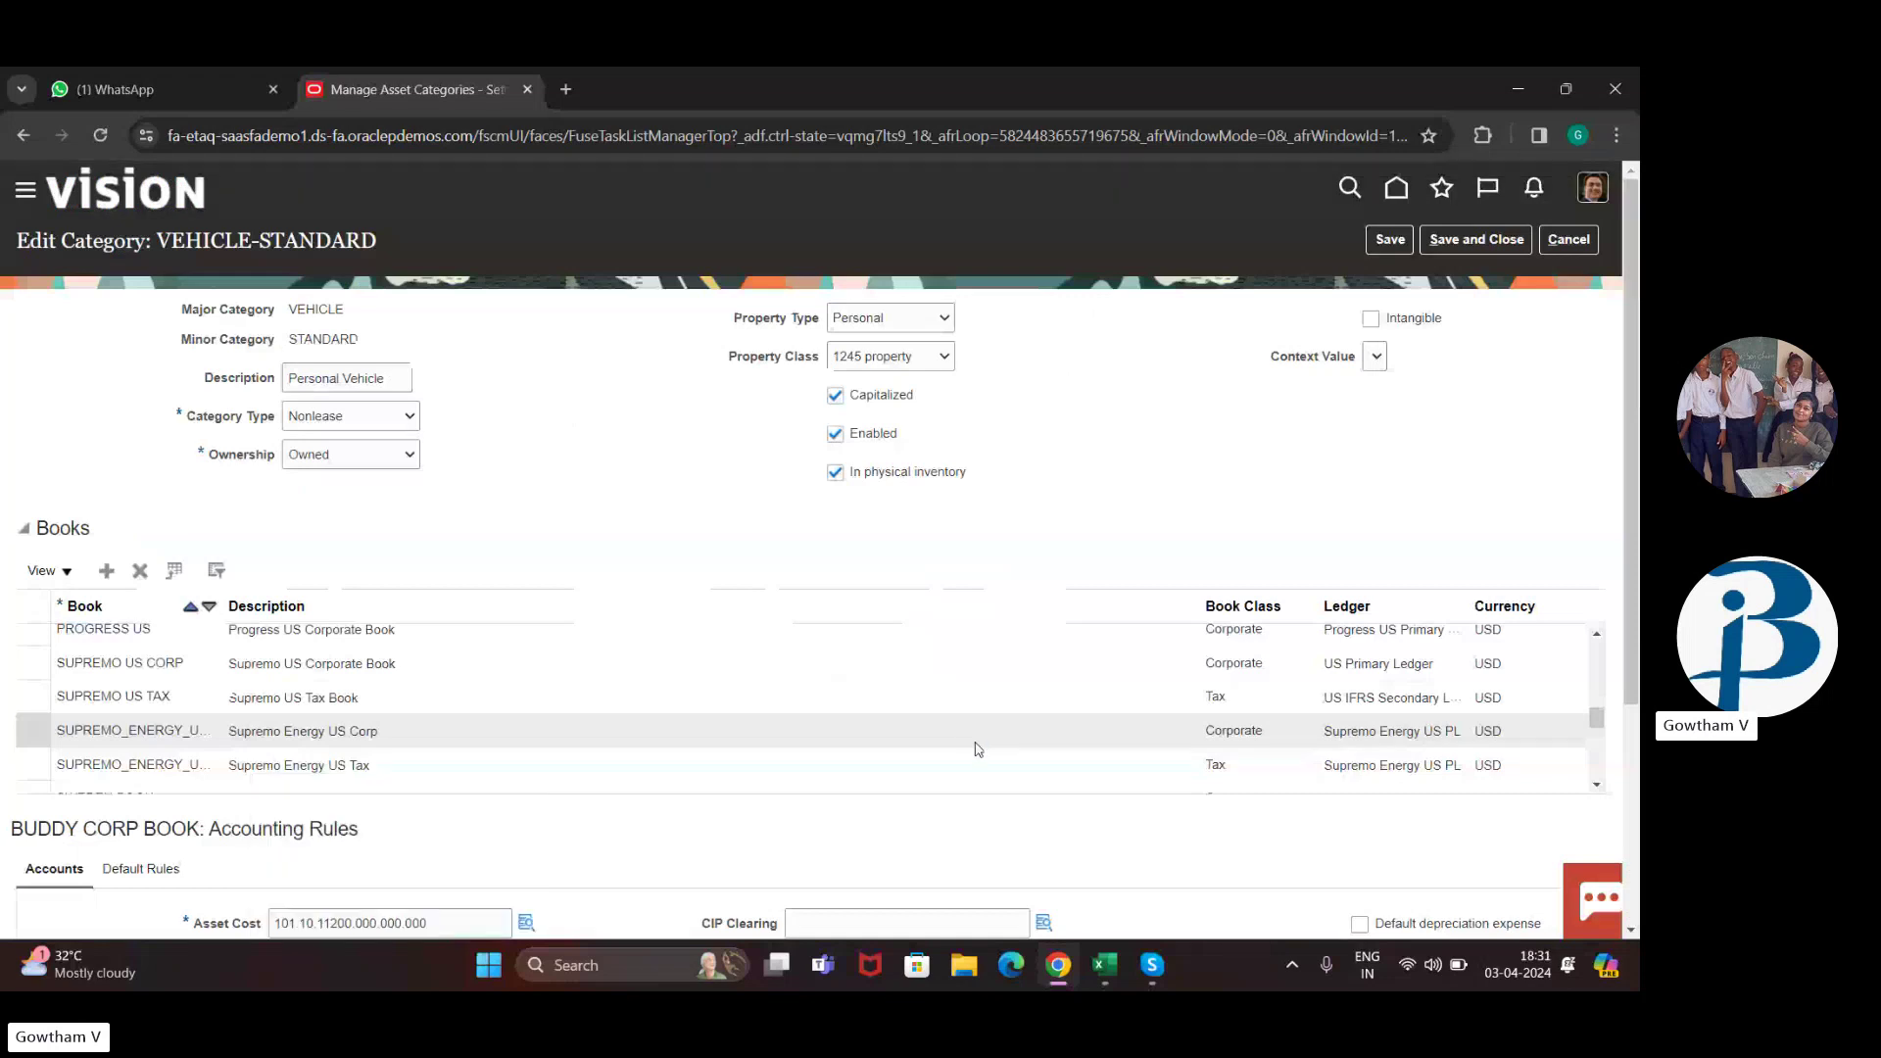
Step: Check the accounts entered for BUDDY CORP BOOK and try to save and close the VEHICLE-STANDARD category
{"action": "scroll", "coordinate": [977, 749], "scroll_direction": "down", "scroll_amount": 3}
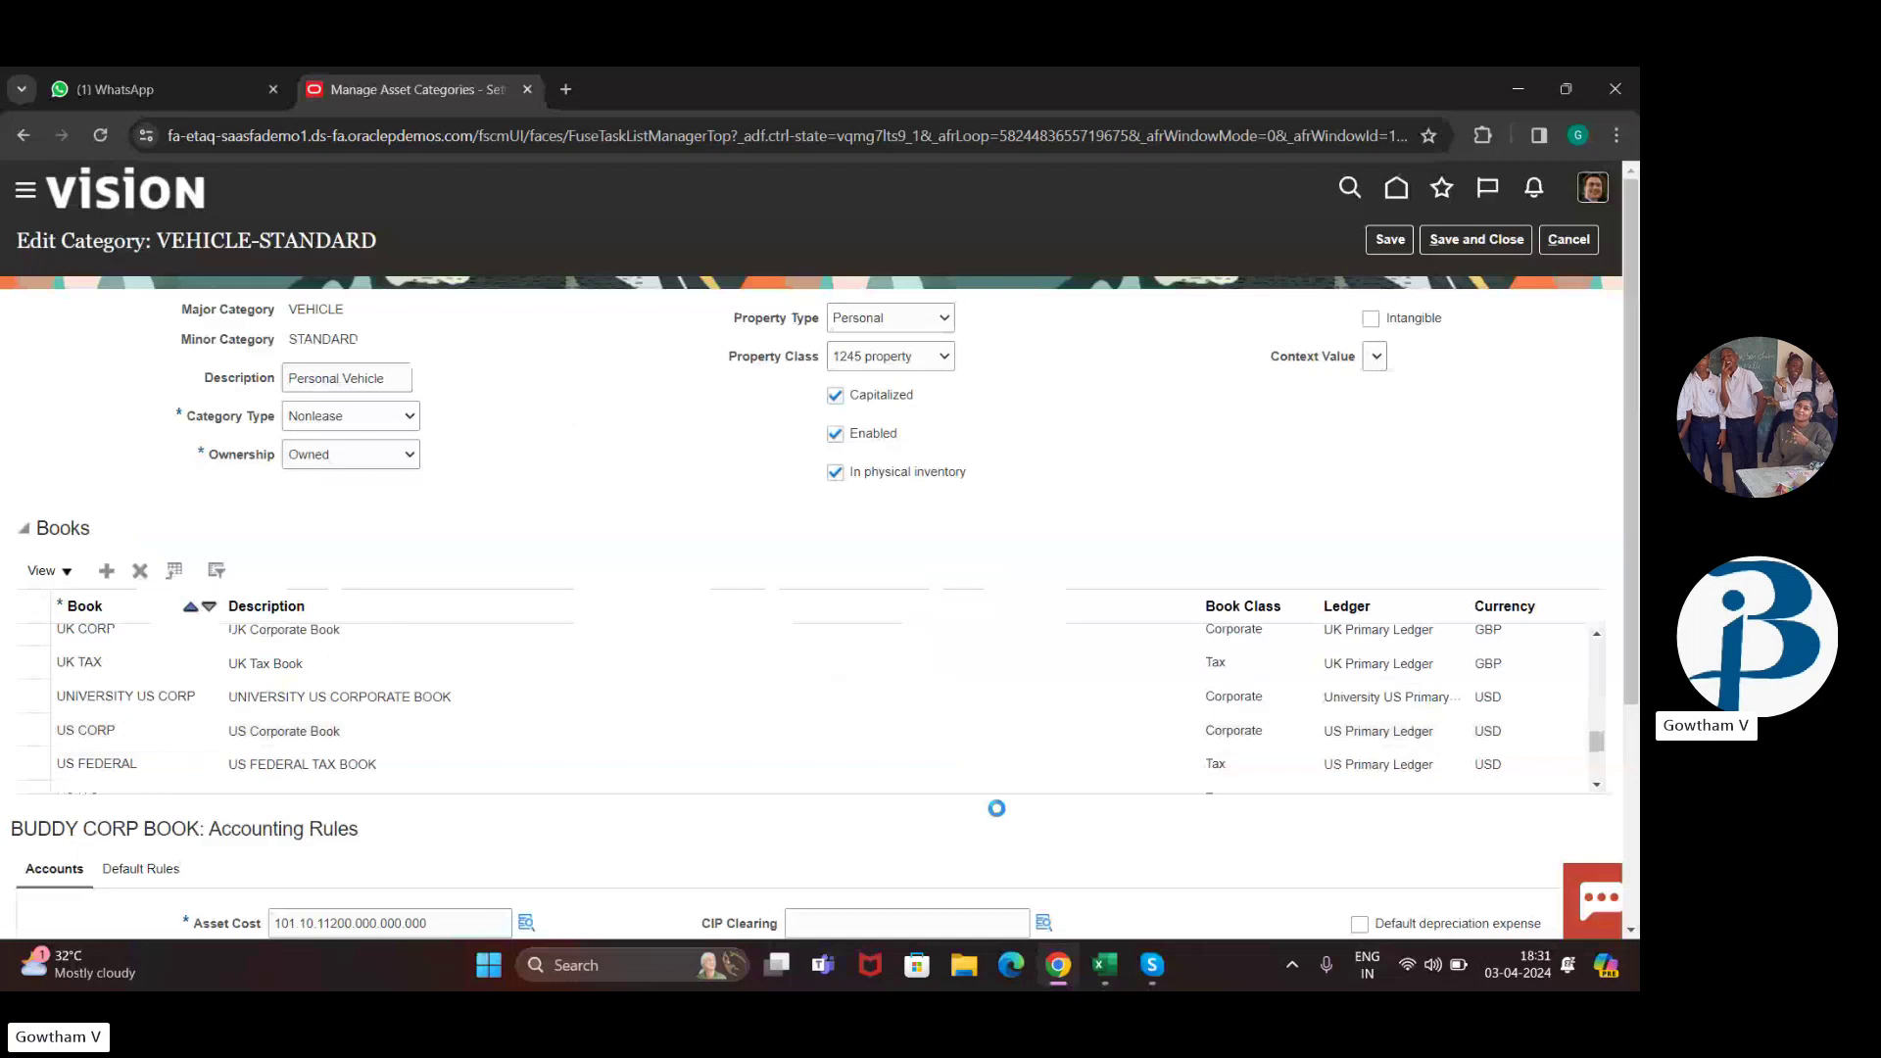
{"action": "scroll", "coordinate": [1127, 812], "scroll_direction": "down", "scroll_amount": 3}
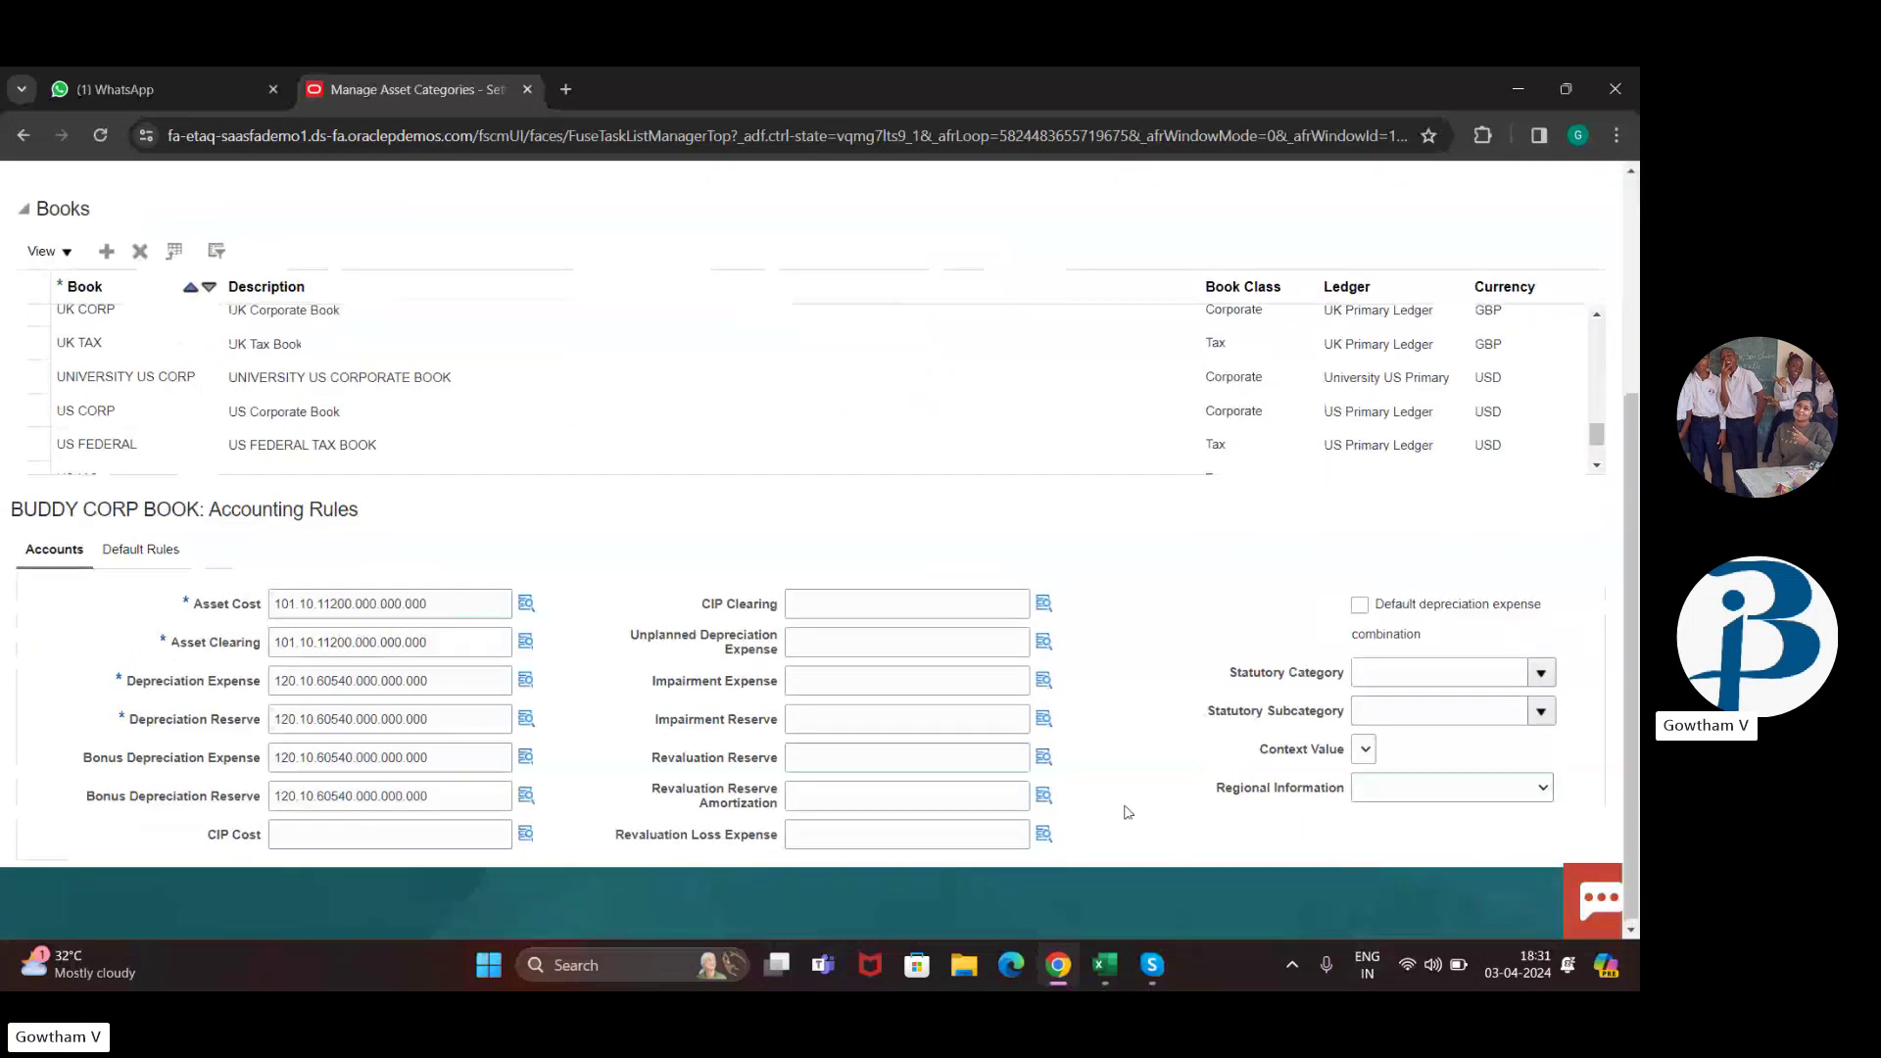
{"action": "scroll", "coordinate": [1128, 812], "scroll_direction": "up", "scroll_amount": 3}
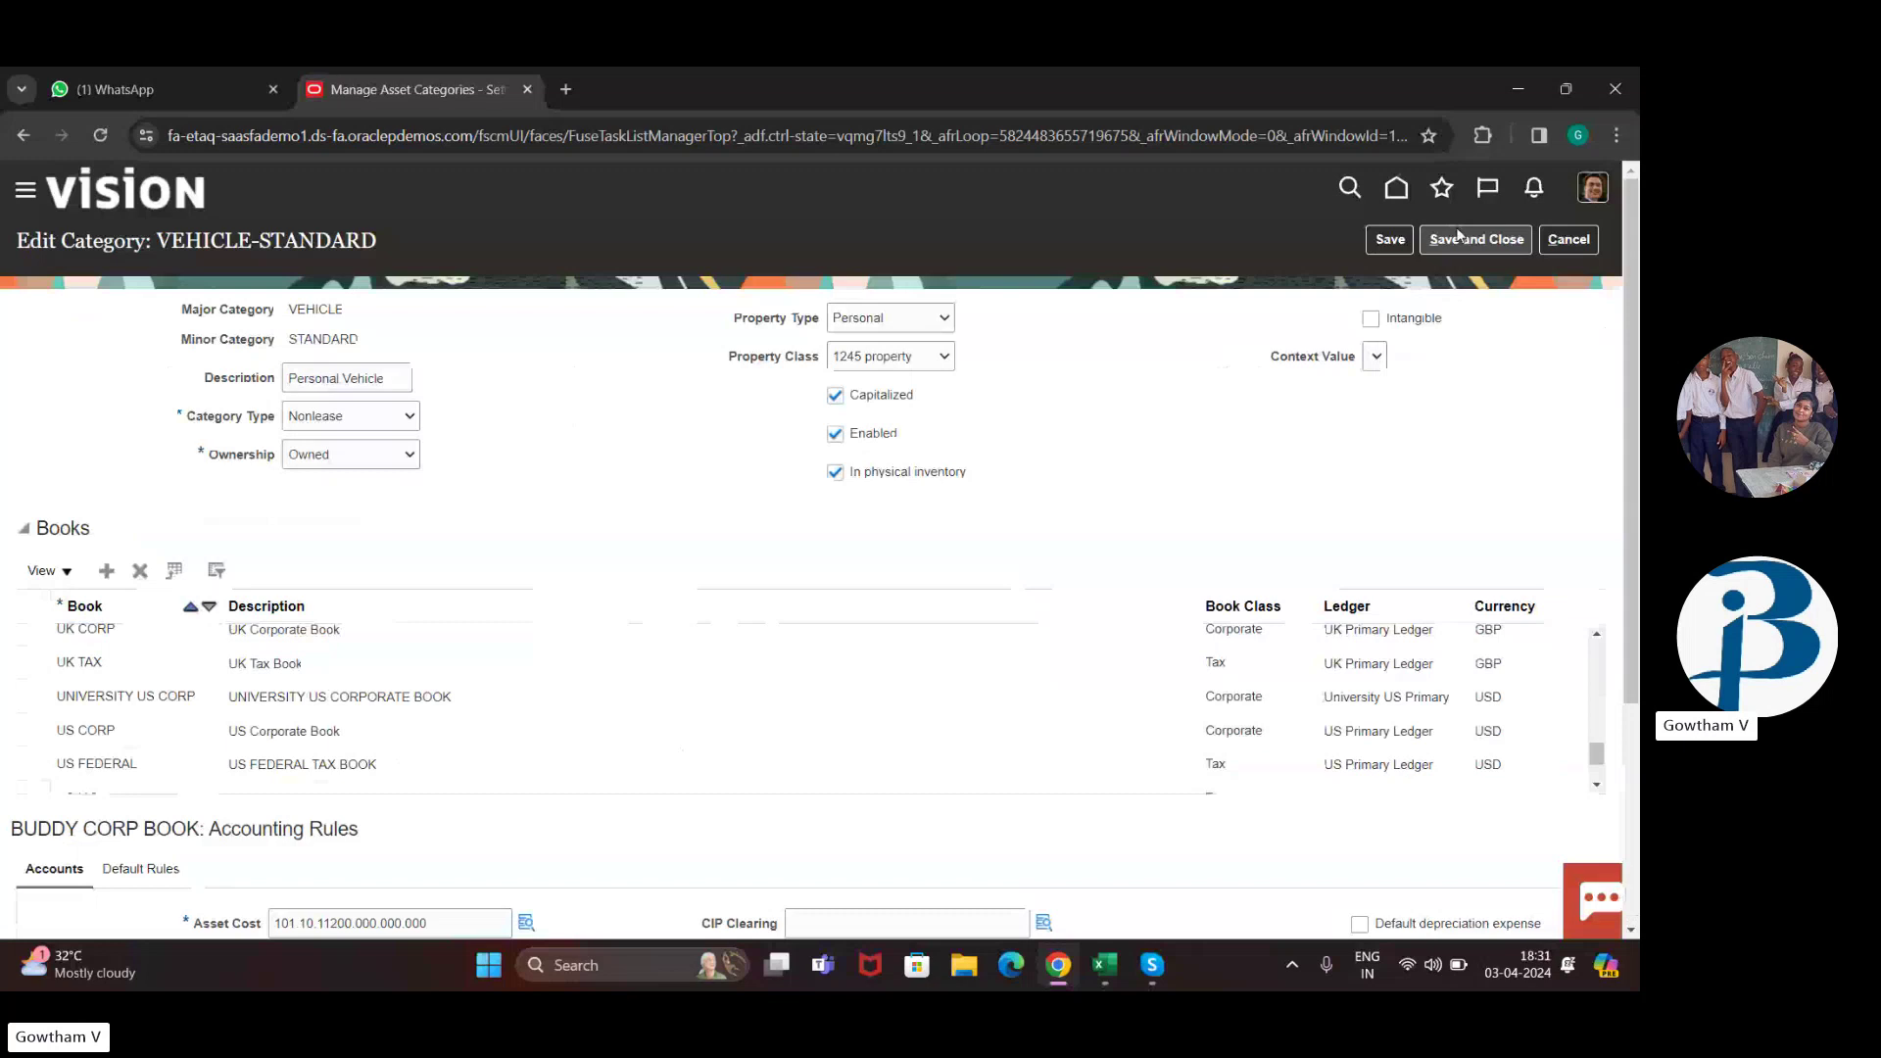
{"action": "left_click", "coordinate": [1459, 239]}
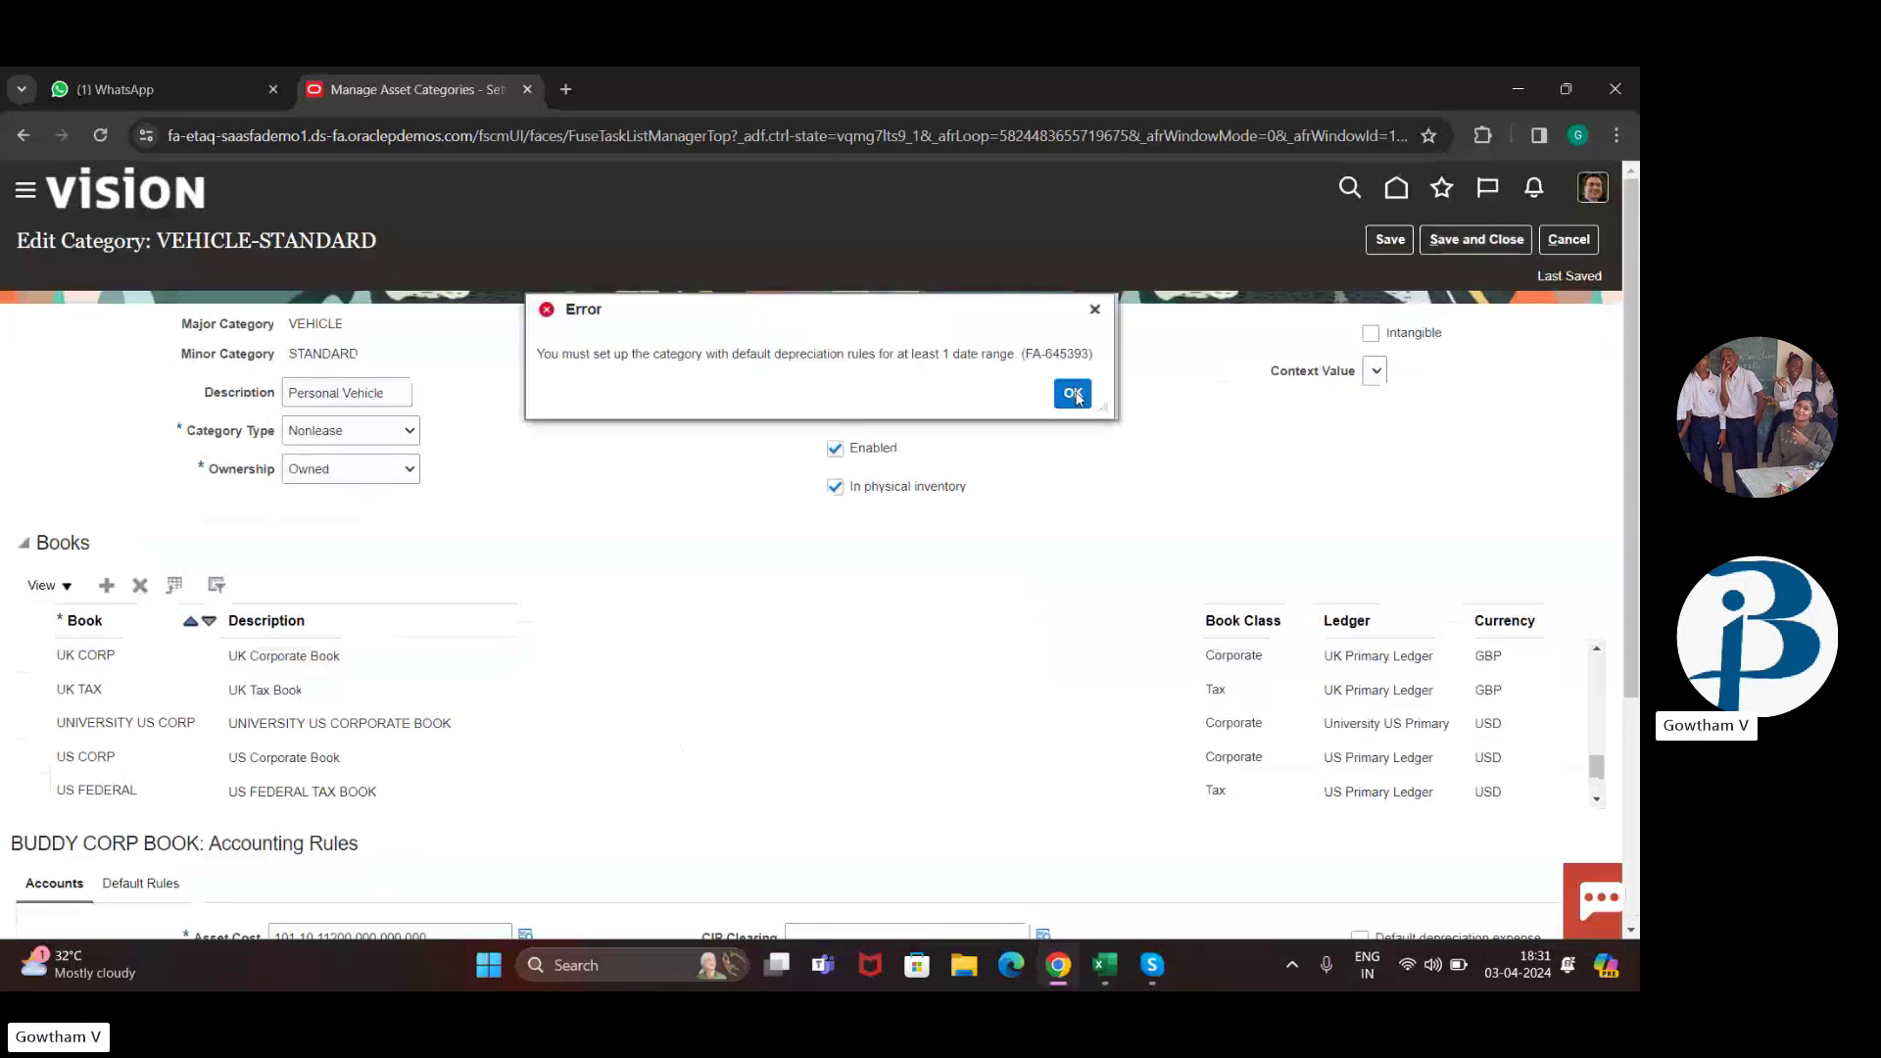
{"action": "left_click", "coordinate": [1073, 393]}
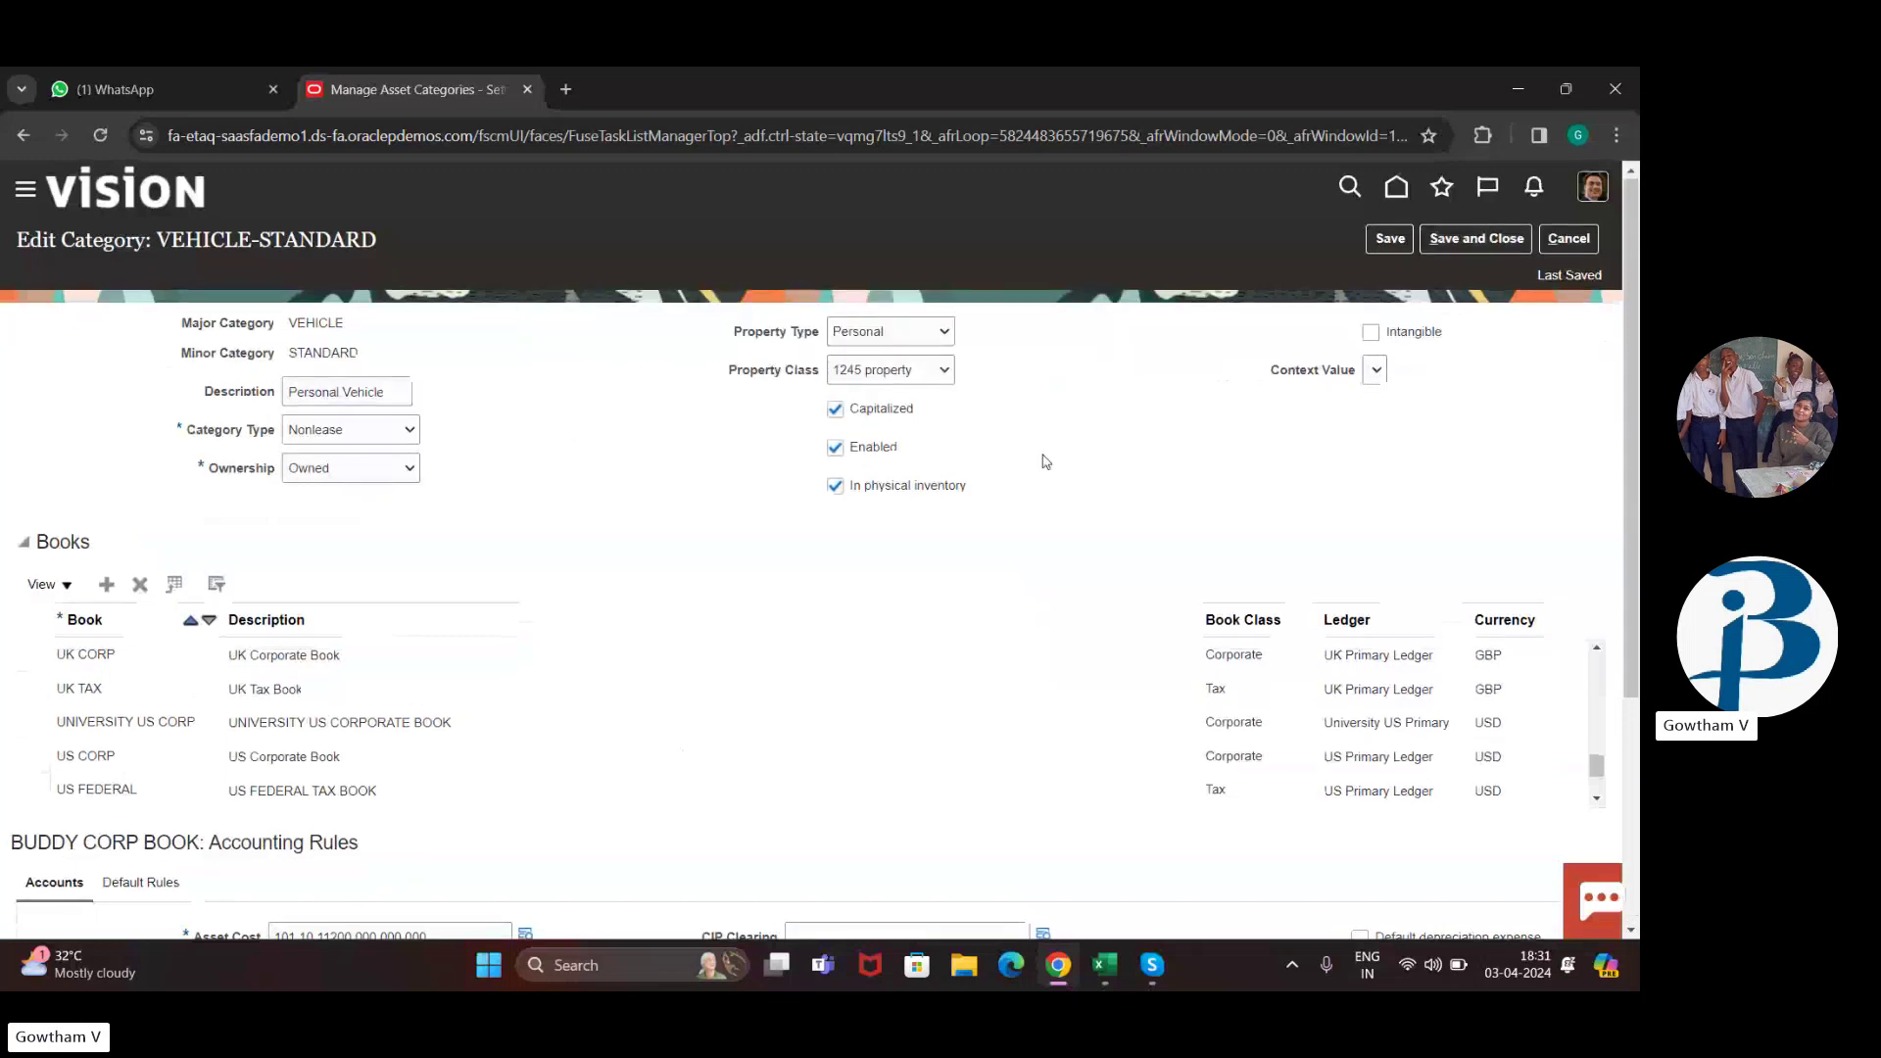
Step: Add a new default rules row for BUDDY CORP BOOK in the VEHICLE-STANDARD category's accounting rules
{"action": "scroll", "coordinate": [1045, 460], "scroll_direction": "down", "scroll_amount": 2}
{"action": "scroll", "coordinate": [1045, 461], "scroll_direction": "down", "scroll_amount": 2}
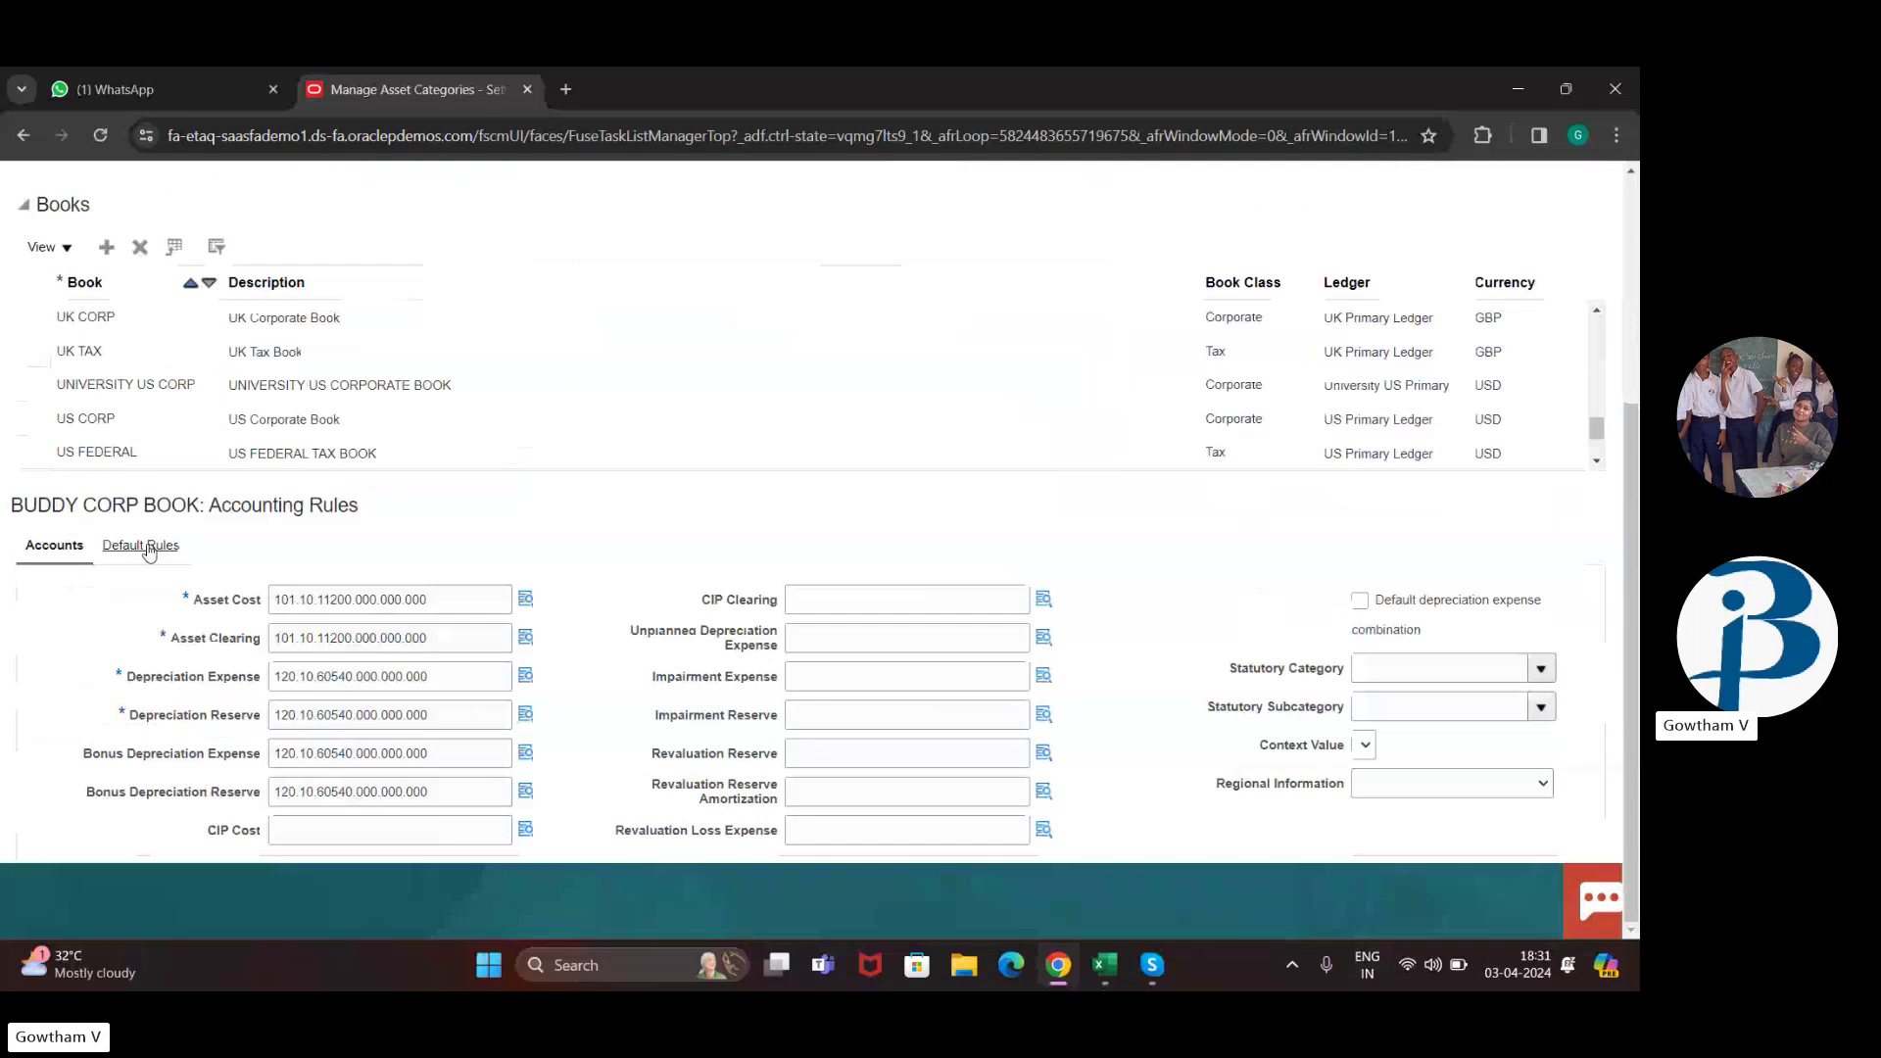
{"action": "left_click", "coordinate": [148, 549]}
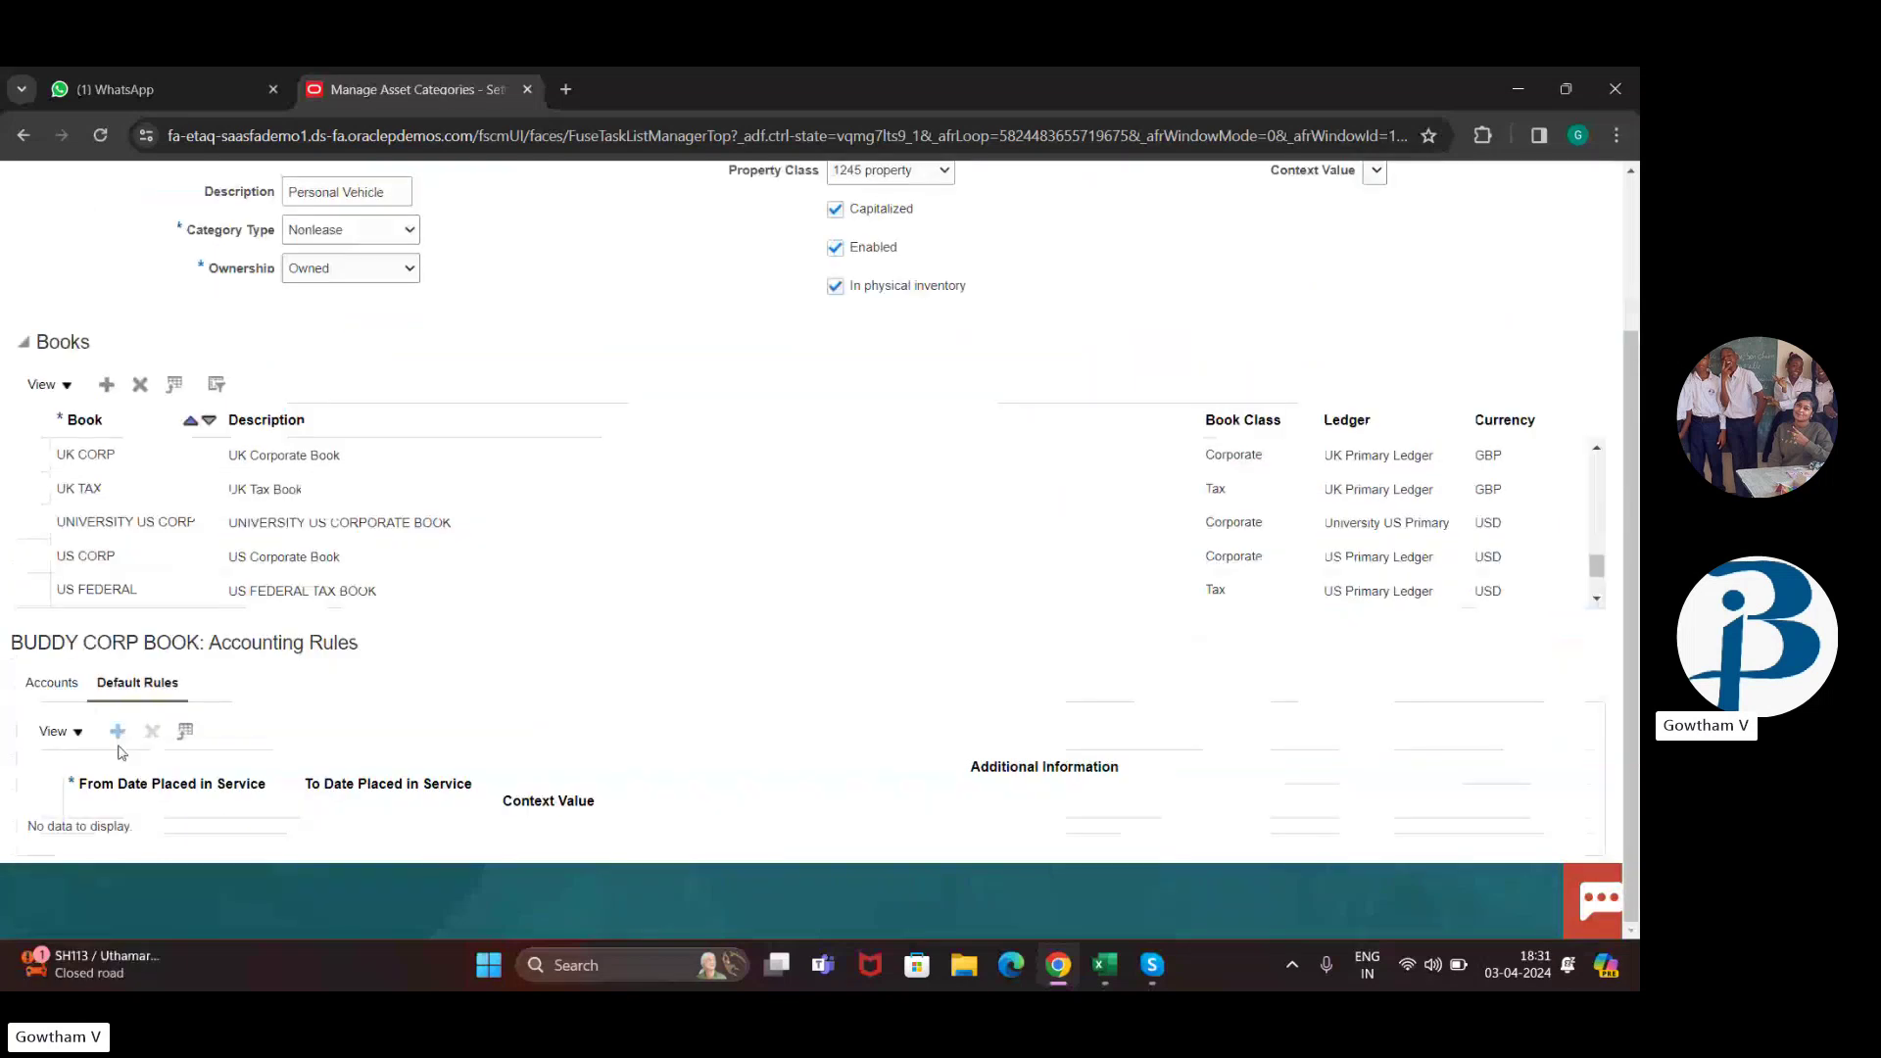
{"action": "left_click", "coordinate": [118, 731]}
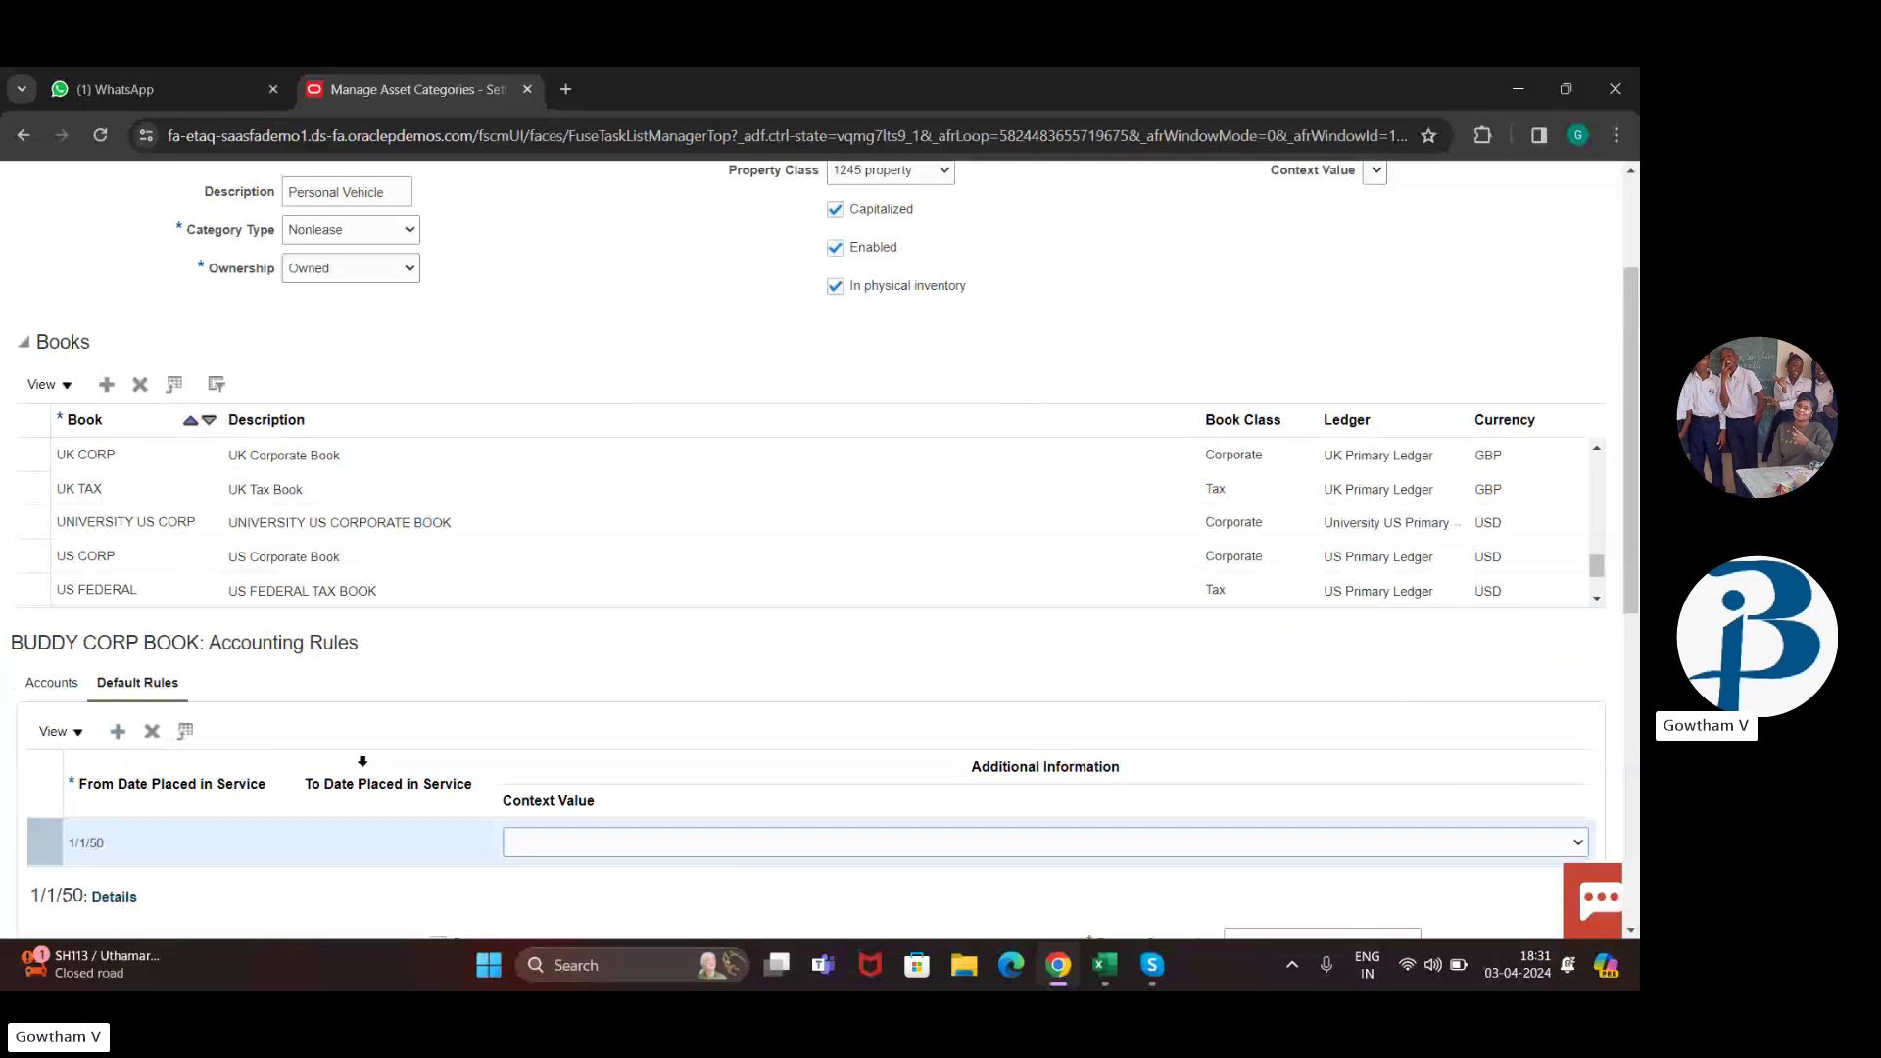
Step: Browse the available depreciation methods and set the new default rule's Depreciation Method to 200DB
{"action": "scroll", "coordinate": [363, 761], "scroll_direction": "down", "scroll_amount": 4}
{"action": "left_click", "coordinate": [544, 559]}
{"action": "scroll", "coordinate": [709, 778], "scroll_direction": "down", "scroll_amount": 1}
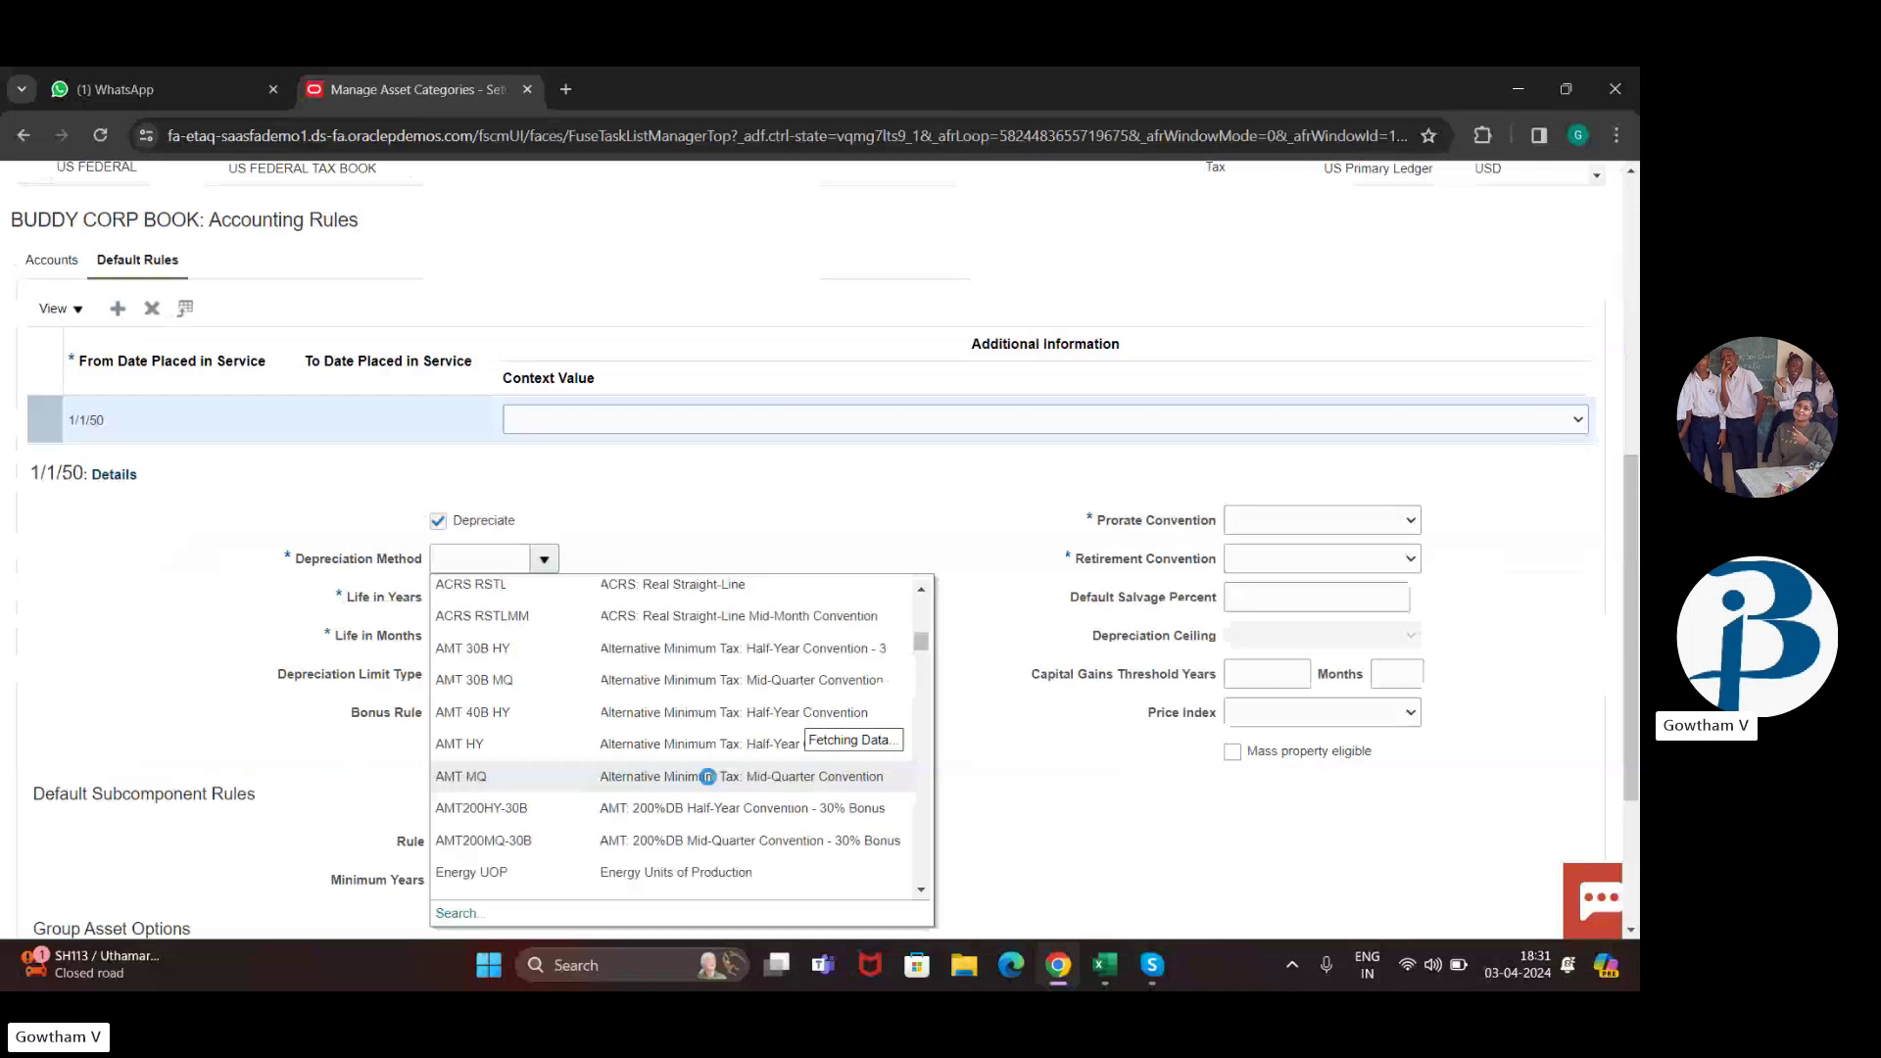
{"action": "scroll", "coordinate": [707, 775], "scroll_direction": "down", "scroll_amount": 5}
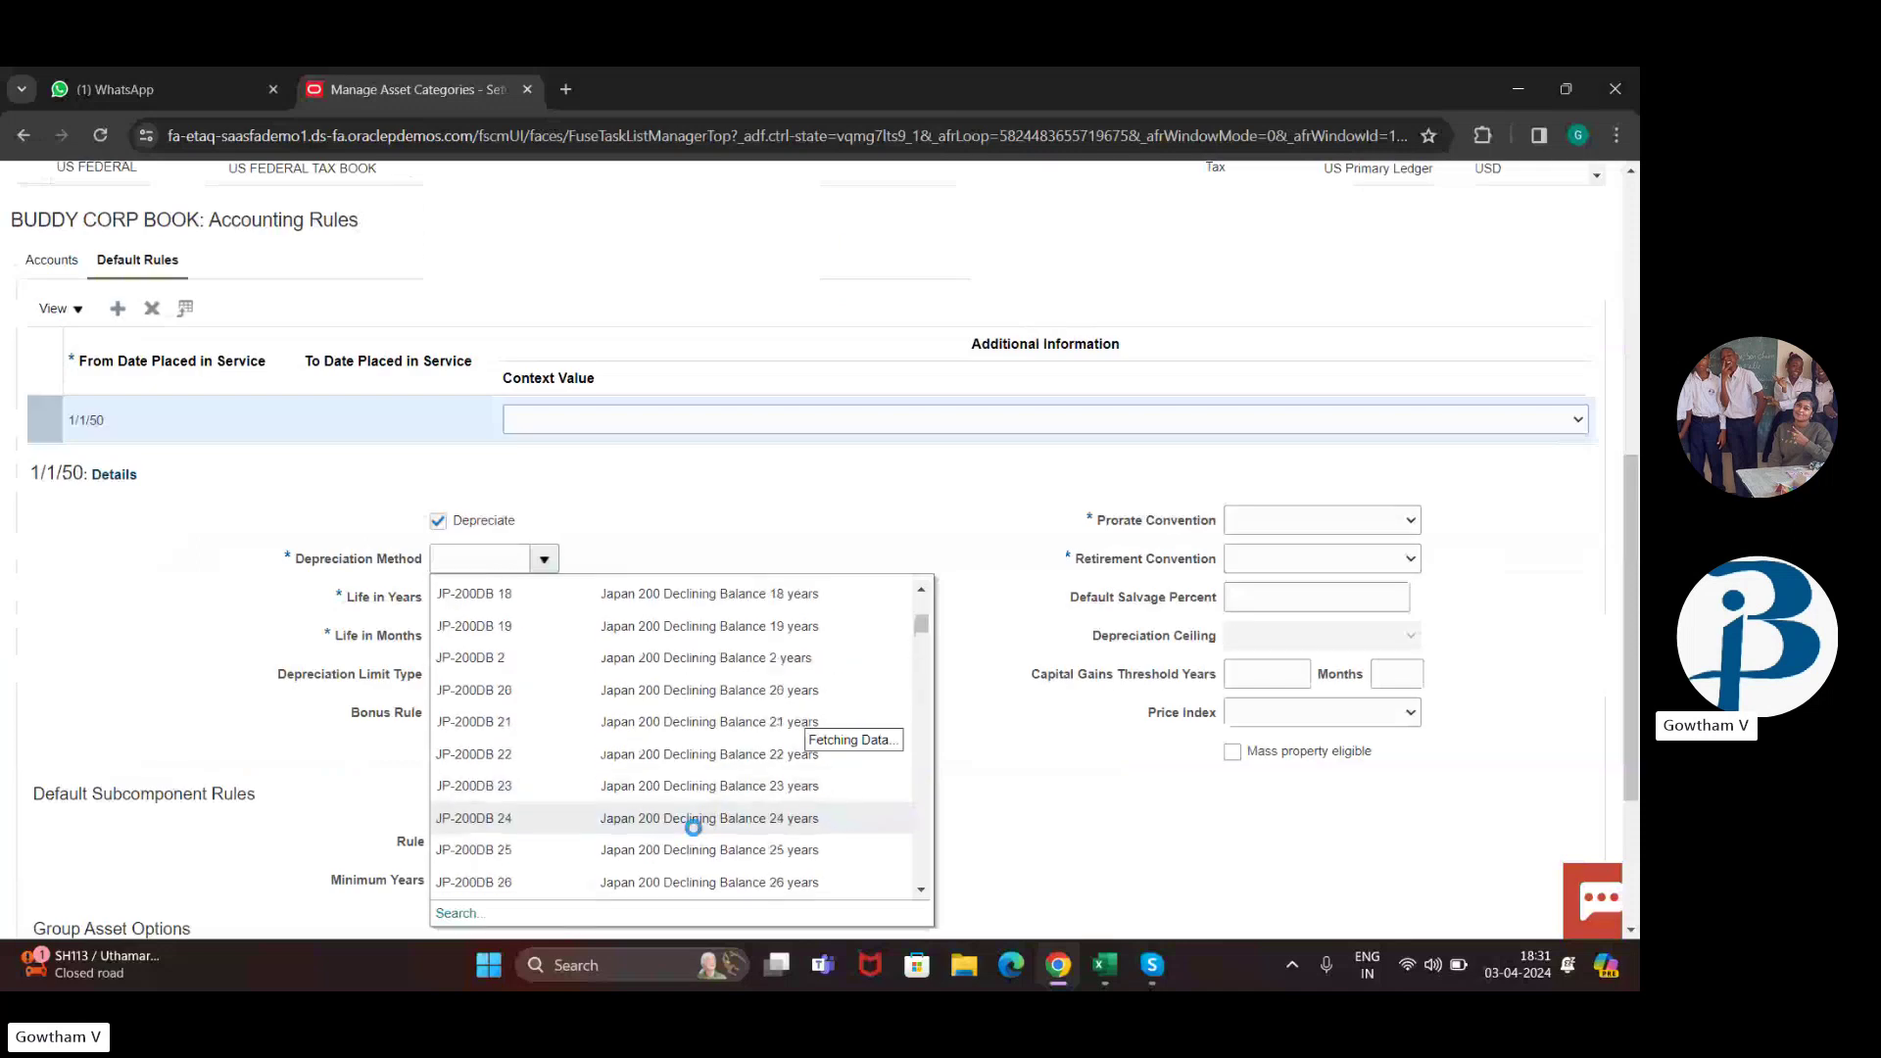
{"action": "scroll", "coordinate": [693, 827], "scroll_direction": "up", "scroll_amount": 5}
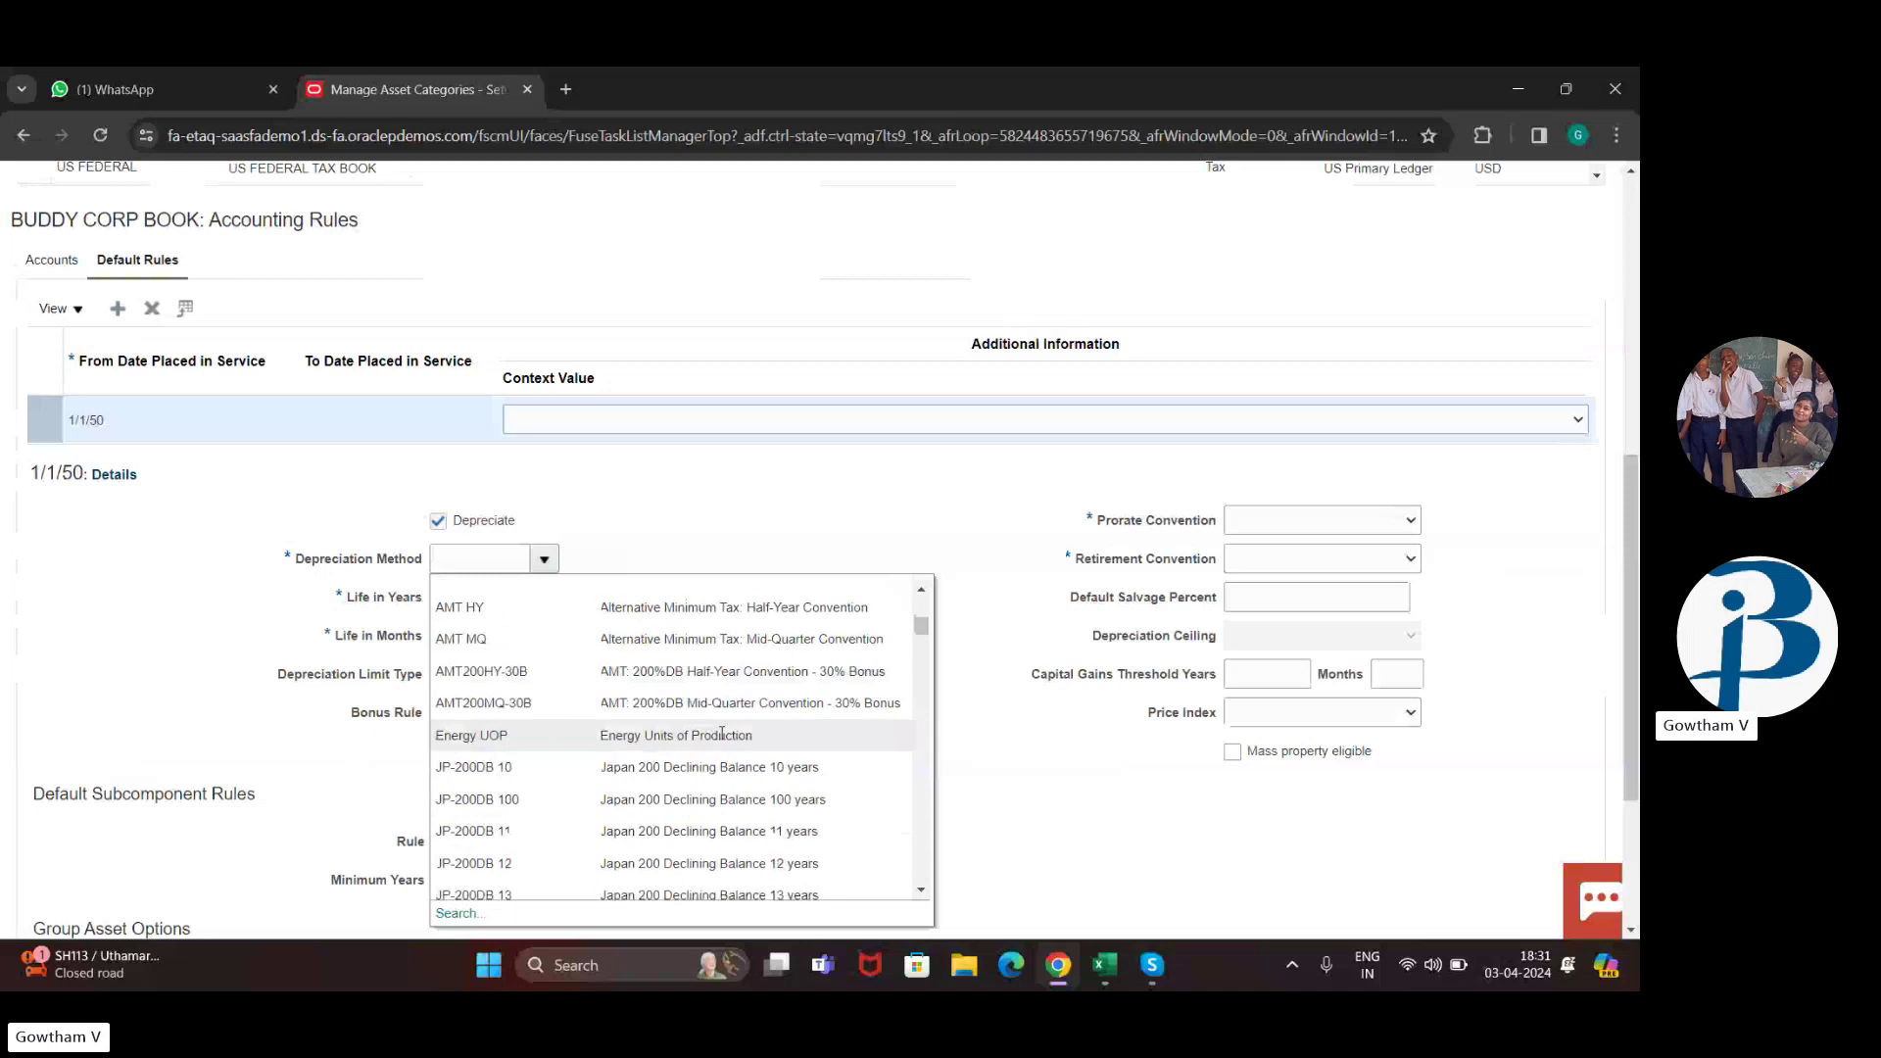
{"action": "scroll", "coordinate": [722, 740], "scroll_direction": "up", "scroll_amount": 2}
{"action": "scroll", "coordinate": [725, 740], "scroll_direction": "up", "scroll_amount": 4}
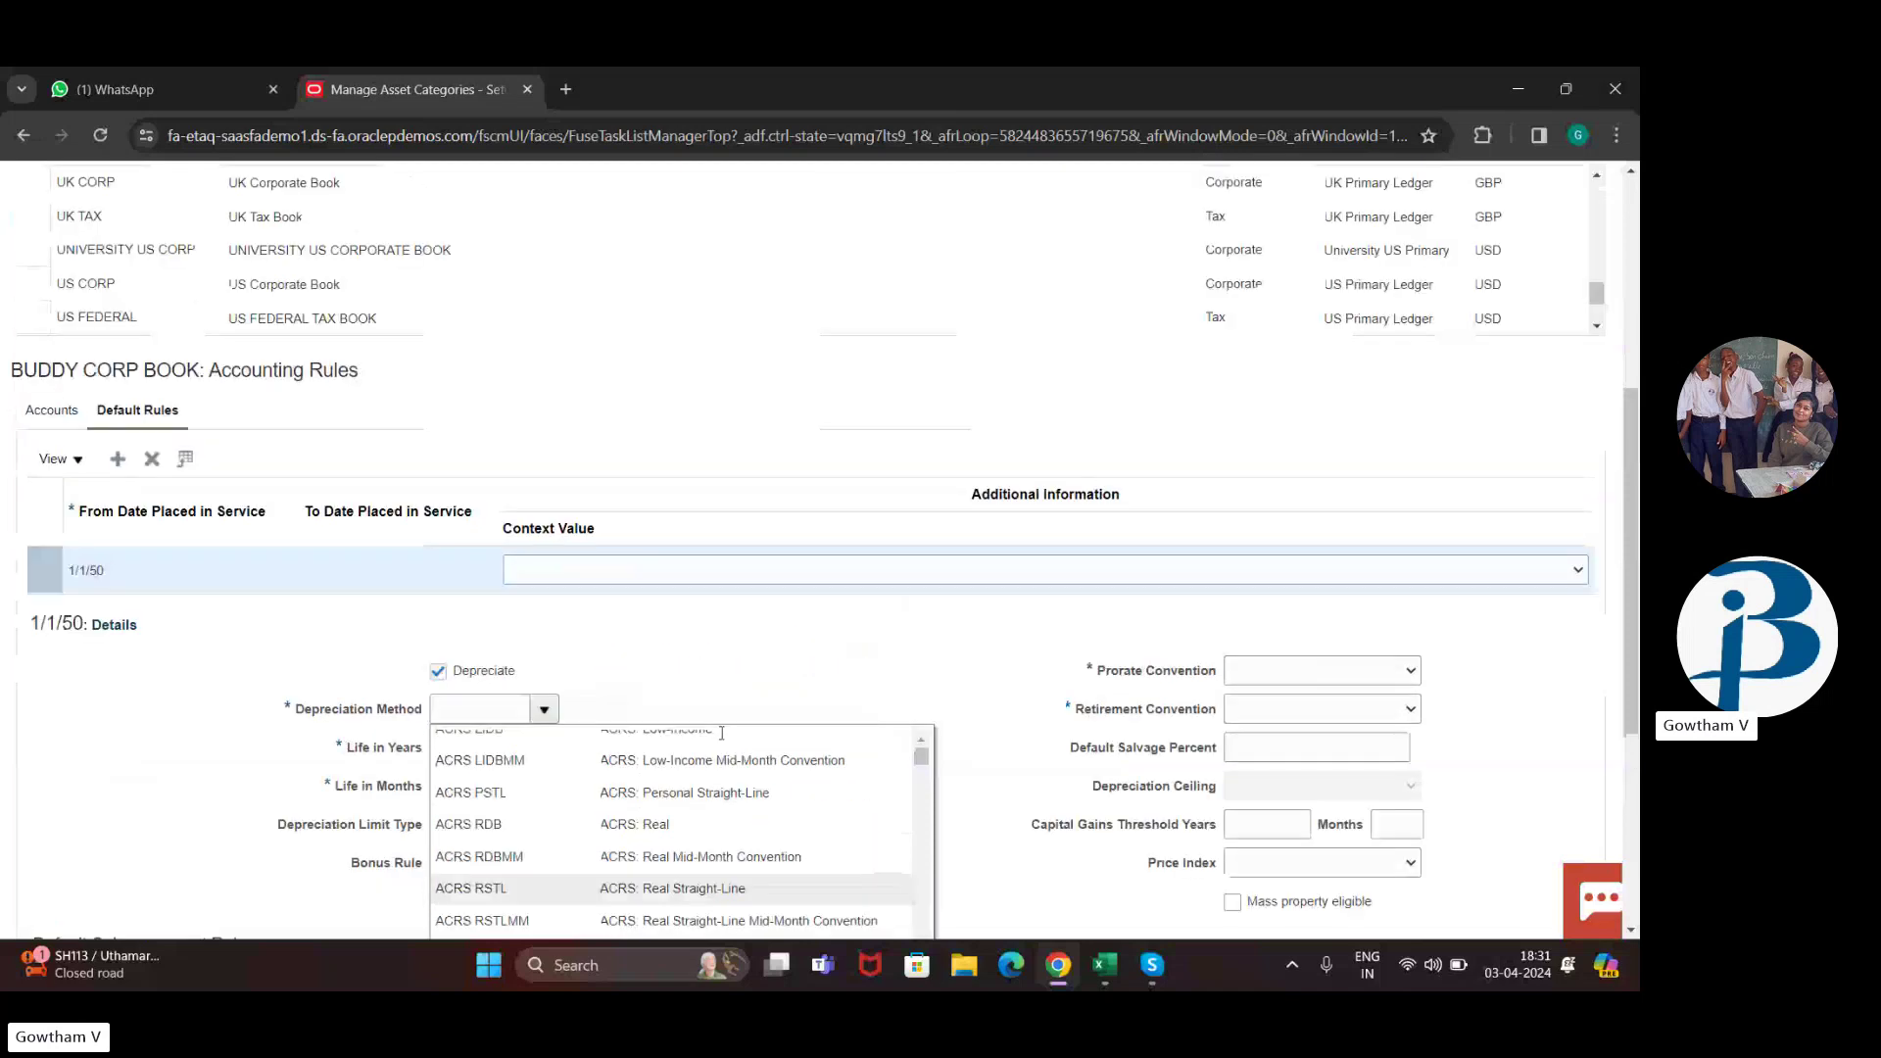
{"action": "scroll", "coordinate": [715, 662], "scroll_direction": "down", "scroll_amount": 3}
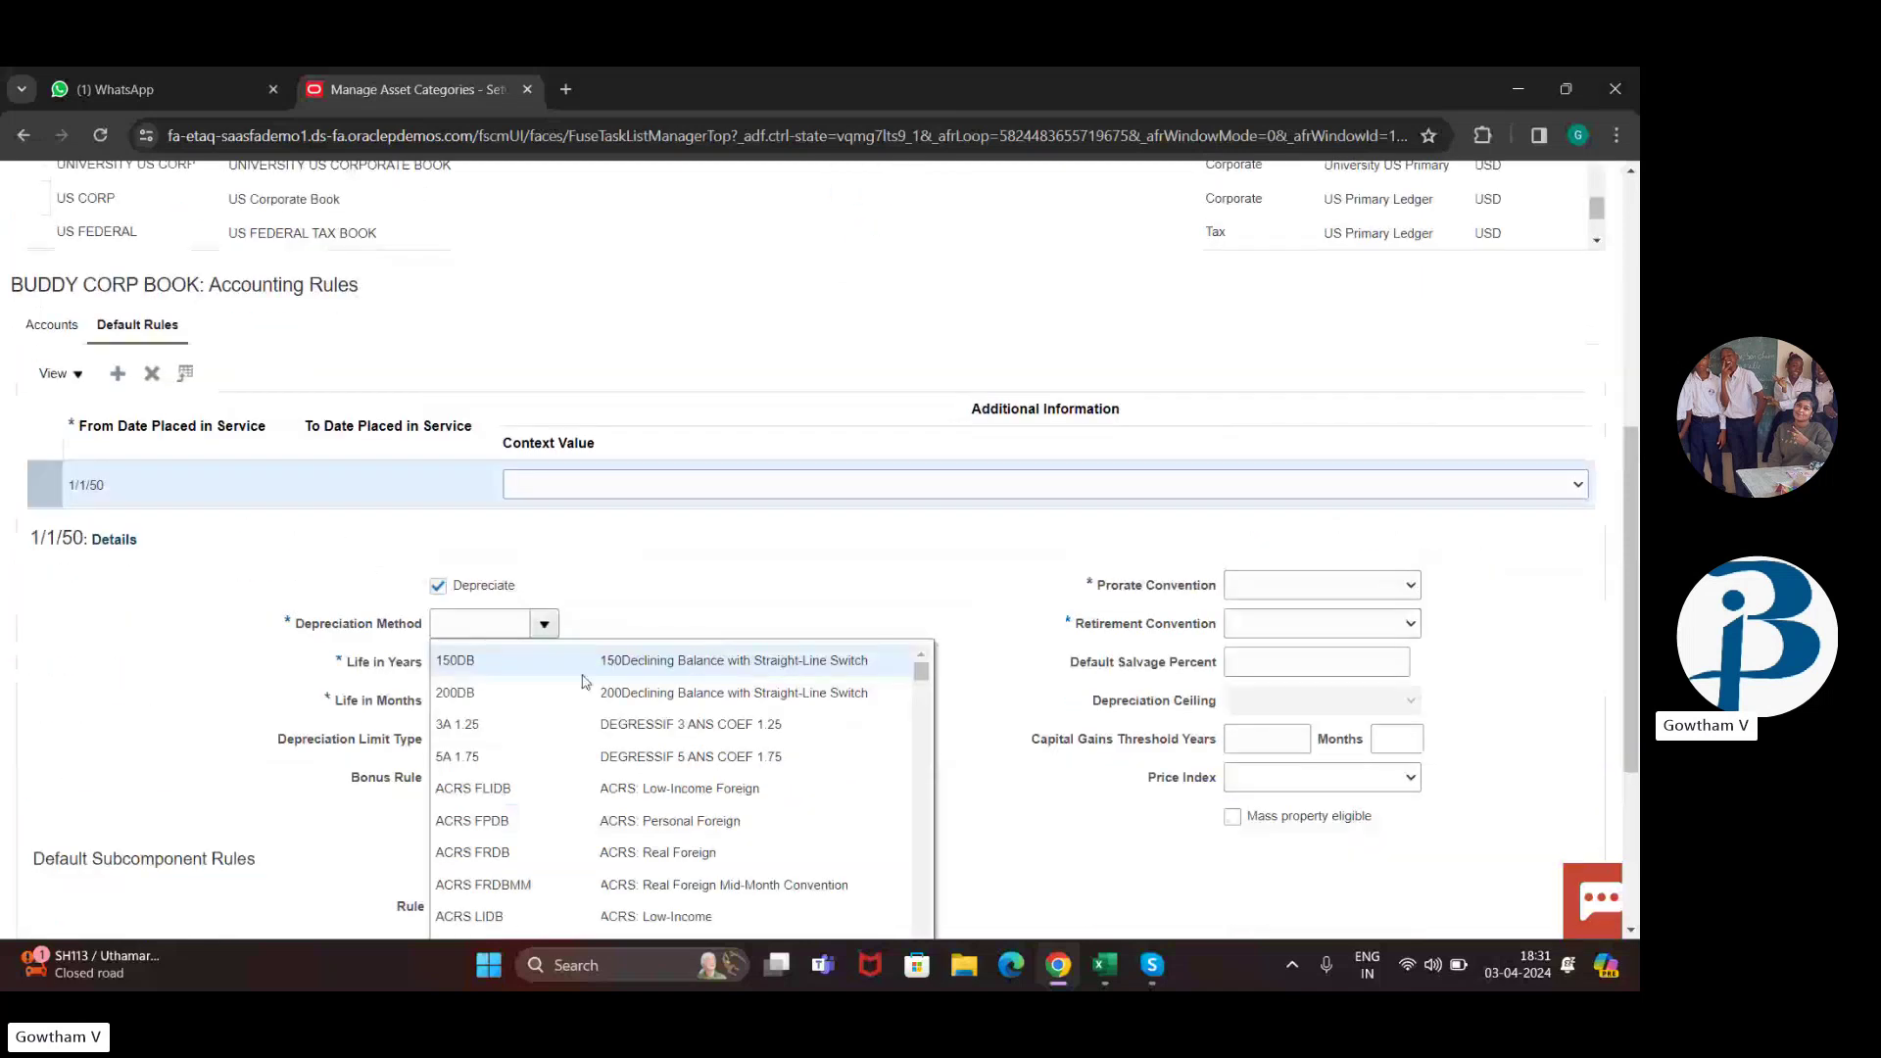
{"action": "left_click", "coordinate": [547, 689]}
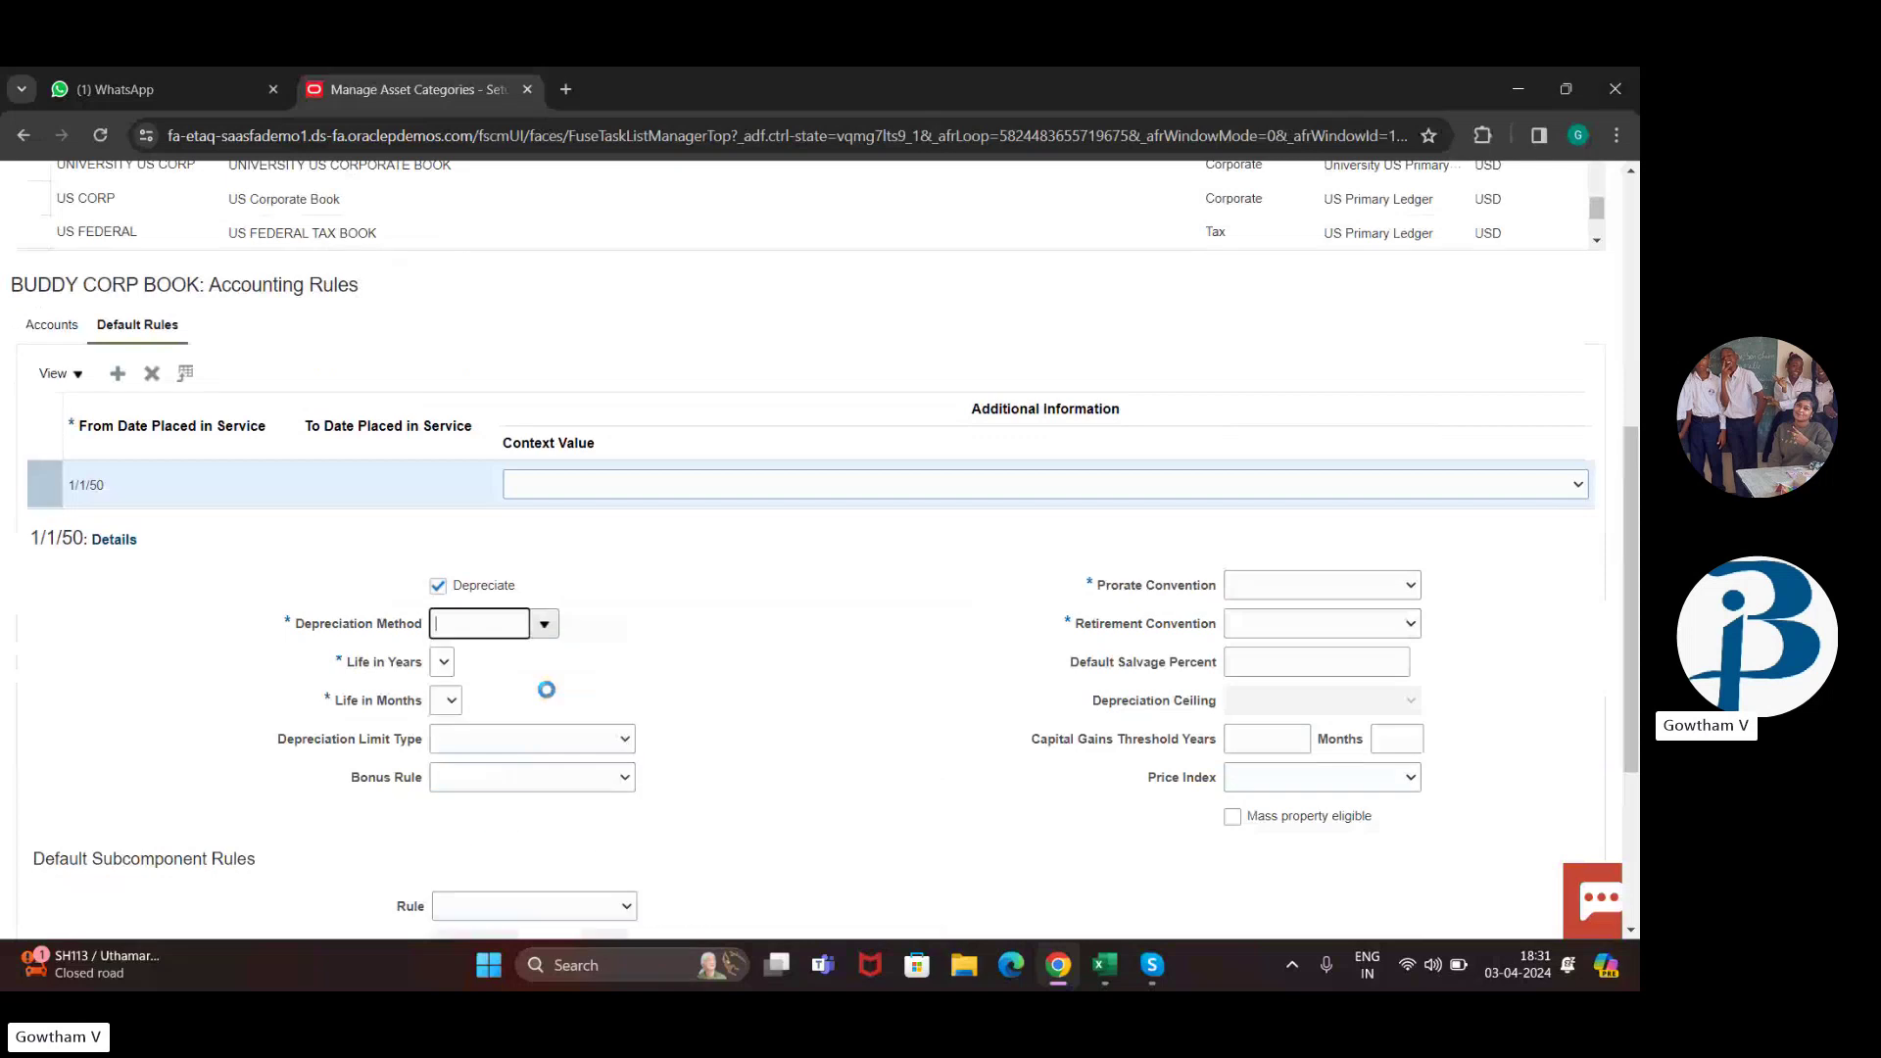
Step: Set the default rule's asset life to 5 years and 0 months
{"action": "left_click", "coordinate": [454, 674]}
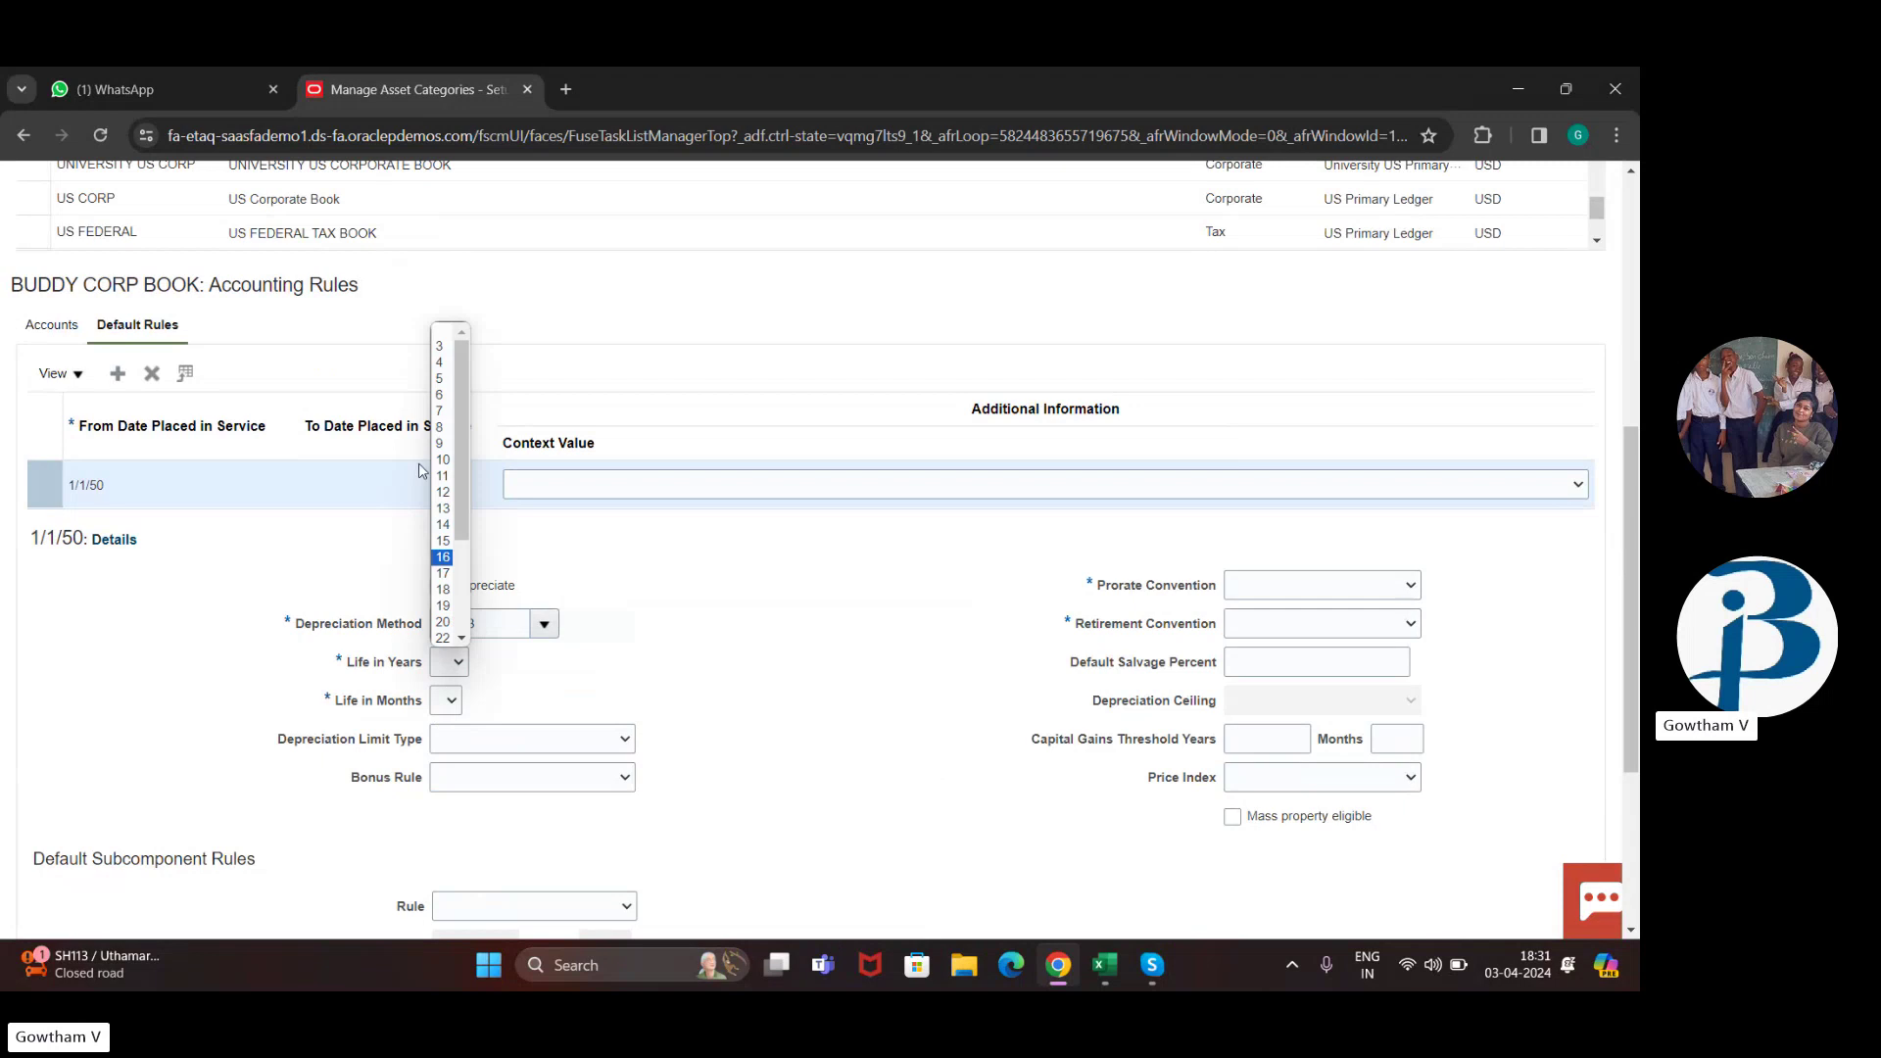
{"action": "left_click", "coordinate": [443, 378]}
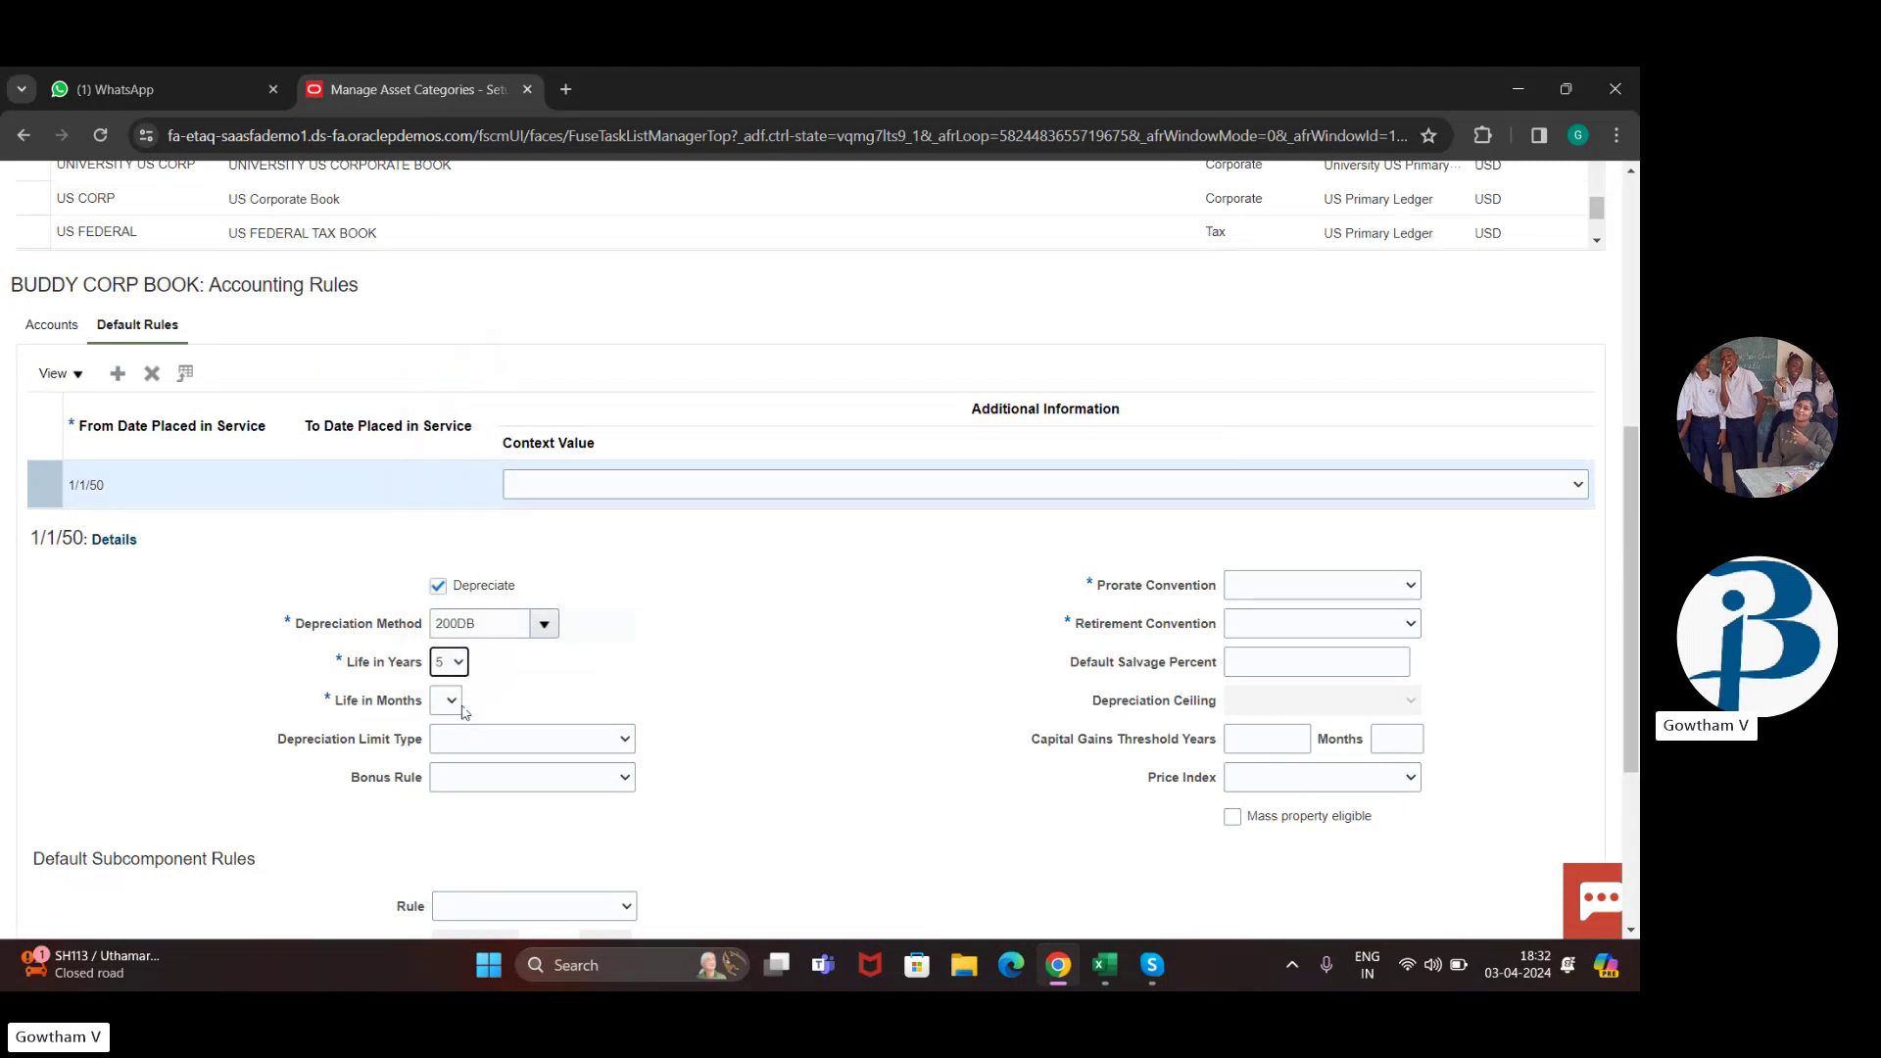
{"action": "left_click", "coordinate": [450, 699]}
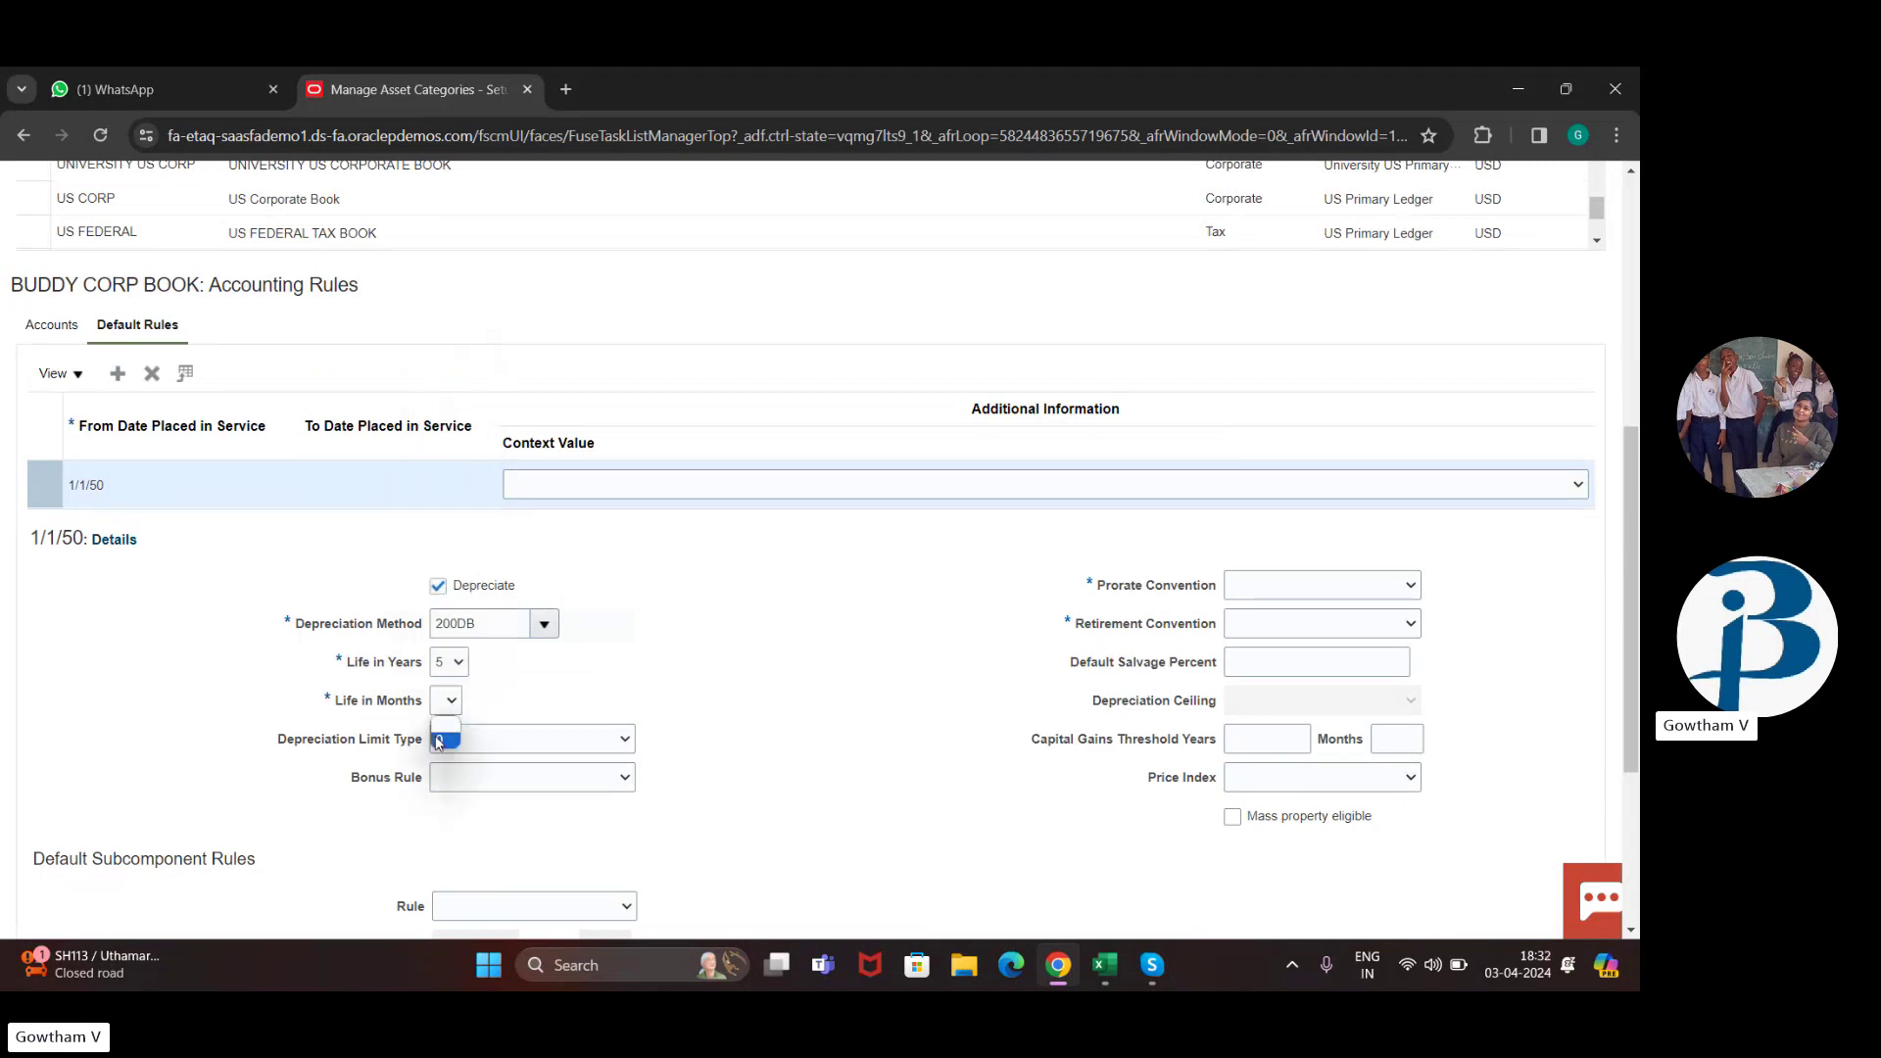
{"action": "left_click", "coordinate": [442, 737]}
{"action": "scroll", "coordinate": [742, 733], "scroll_direction": "down", "scroll_amount": 1}
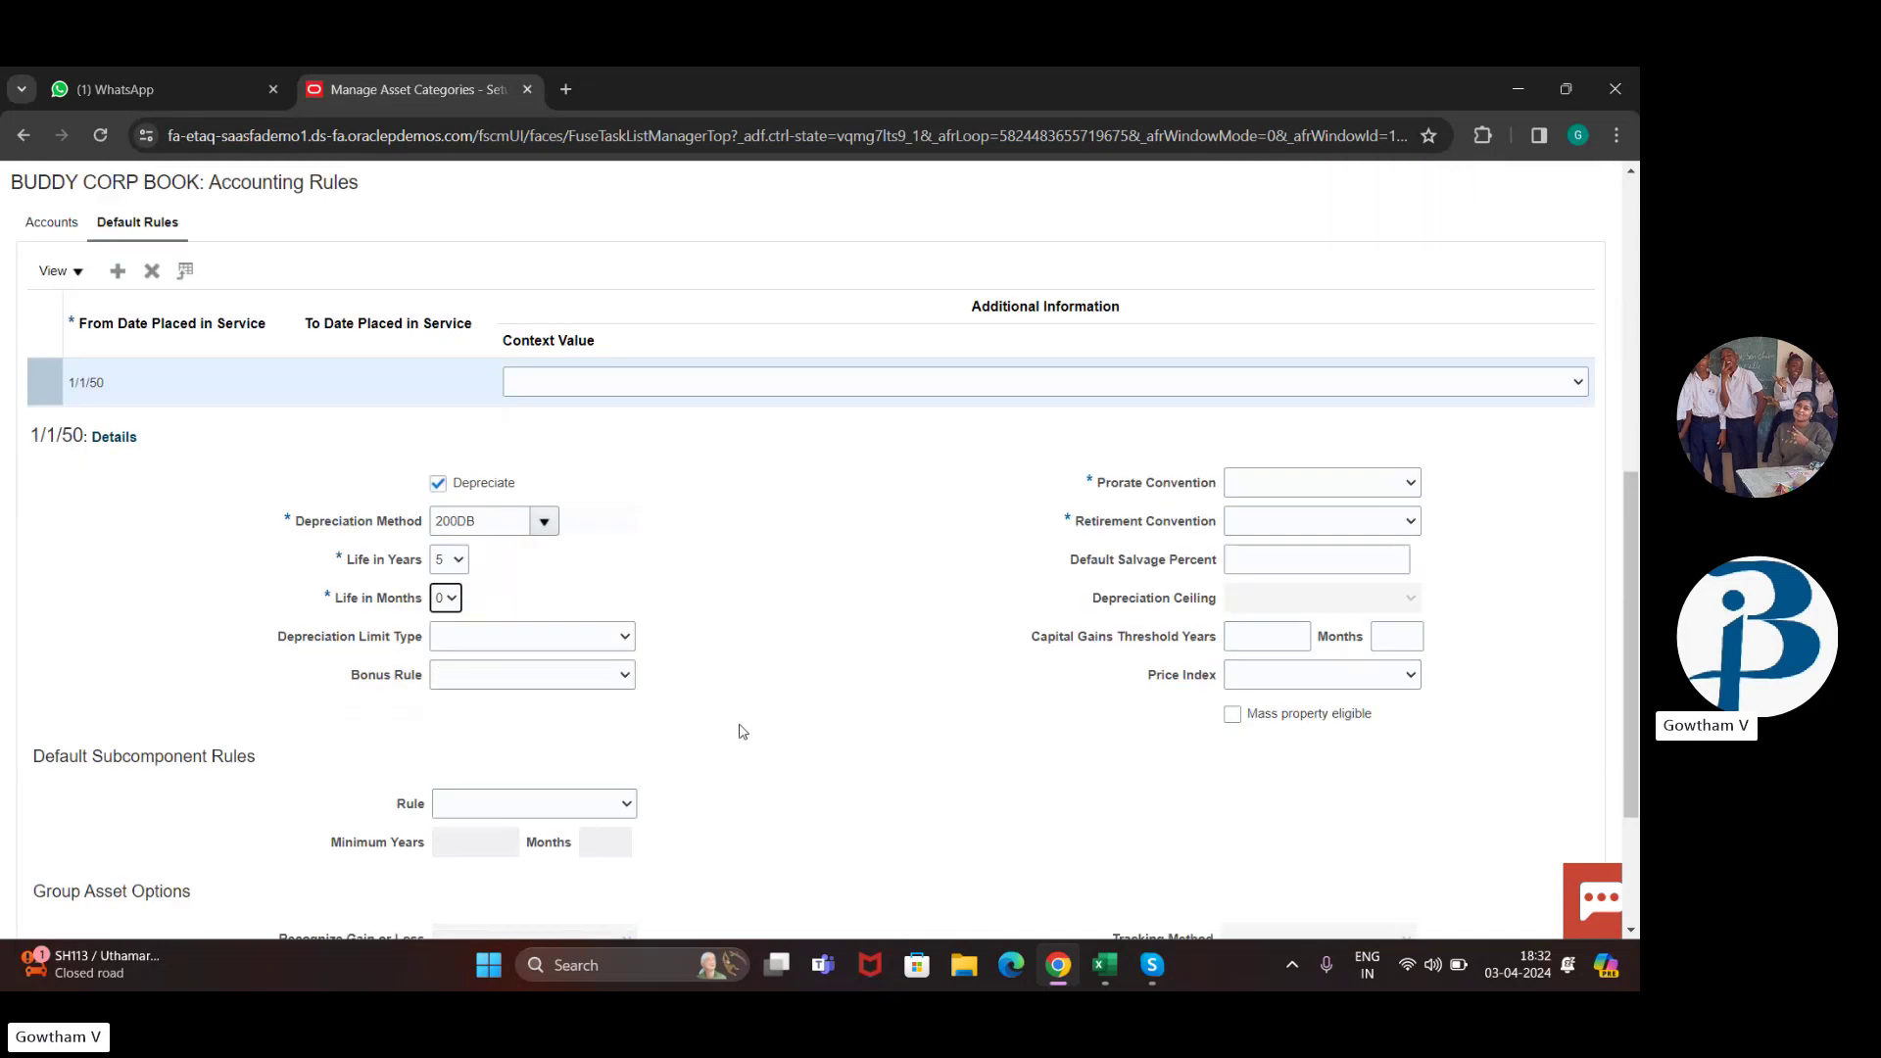
Step: Set both the Prorate Convention and the Retirement Convention of the default rule to ANZProrate
{"action": "scroll", "coordinate": [741, 733], "scroll_direction": "down", "scroll_amount": 1}
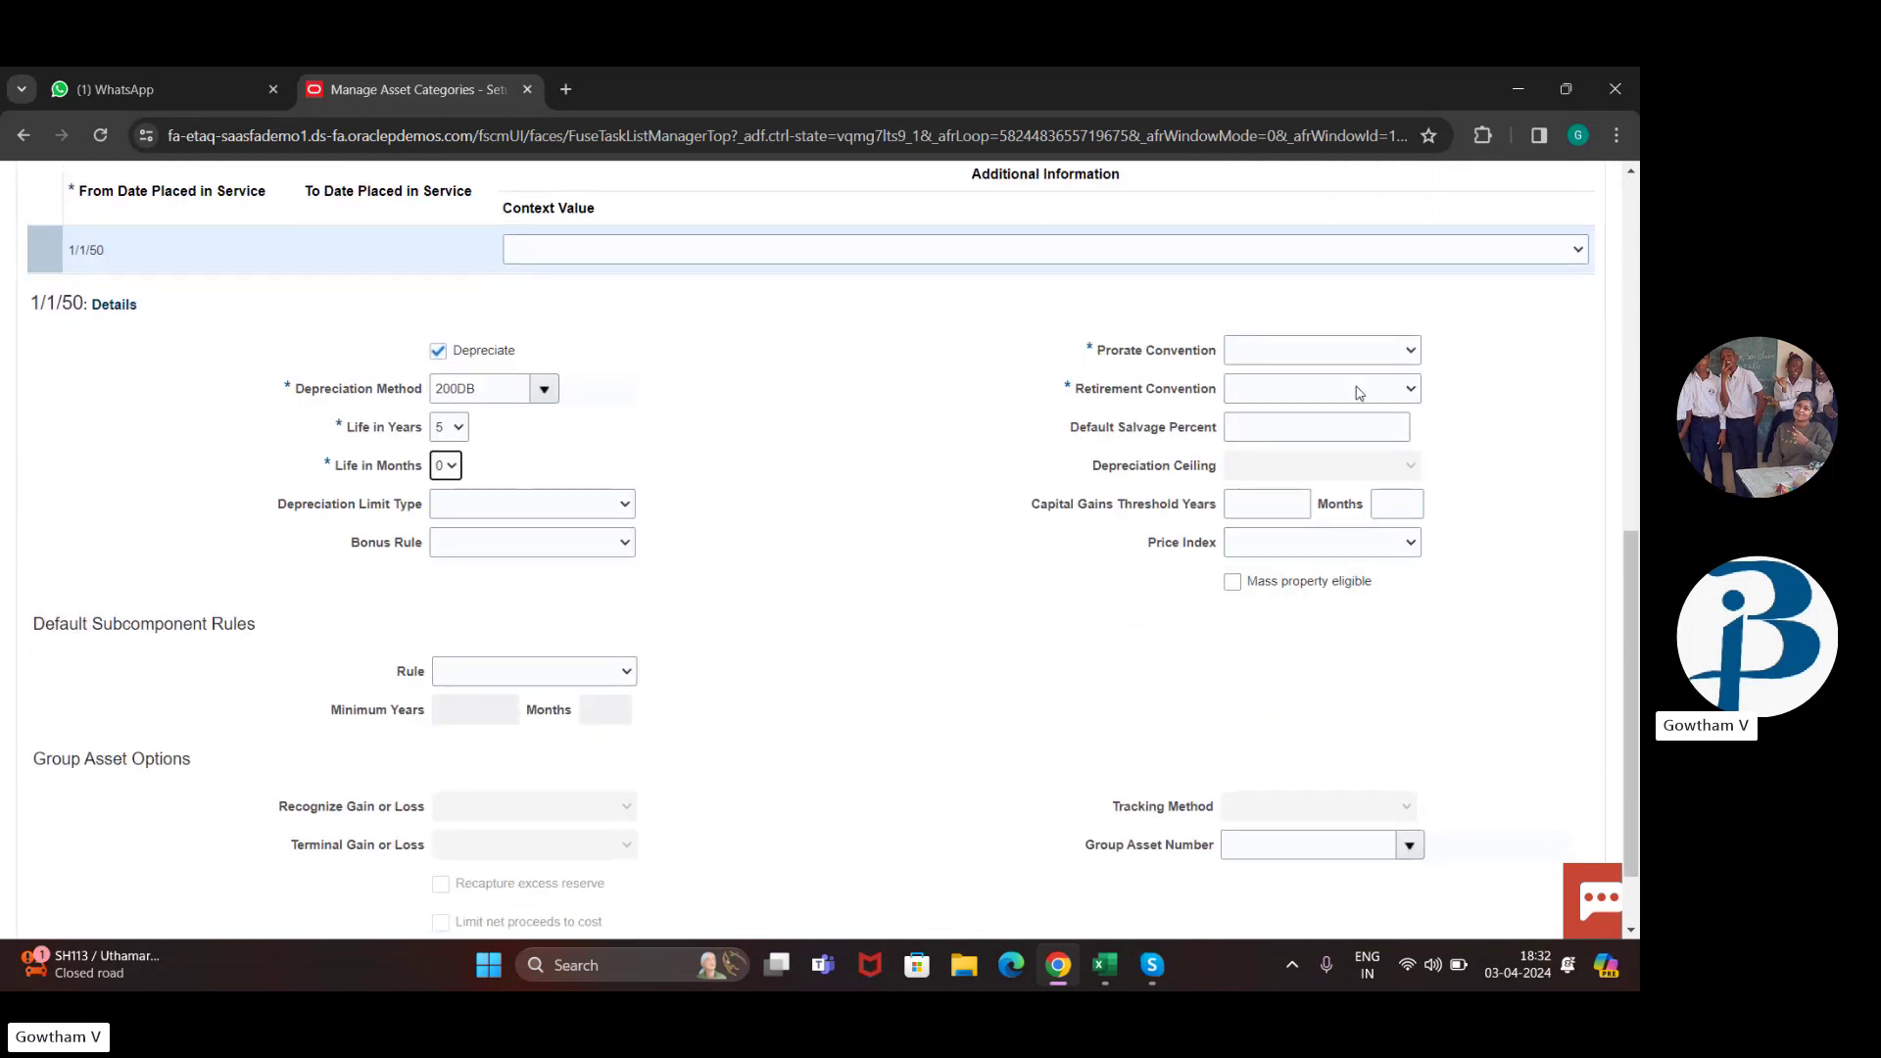
{"action": "left_click", "coordinate": [1415, 350]}
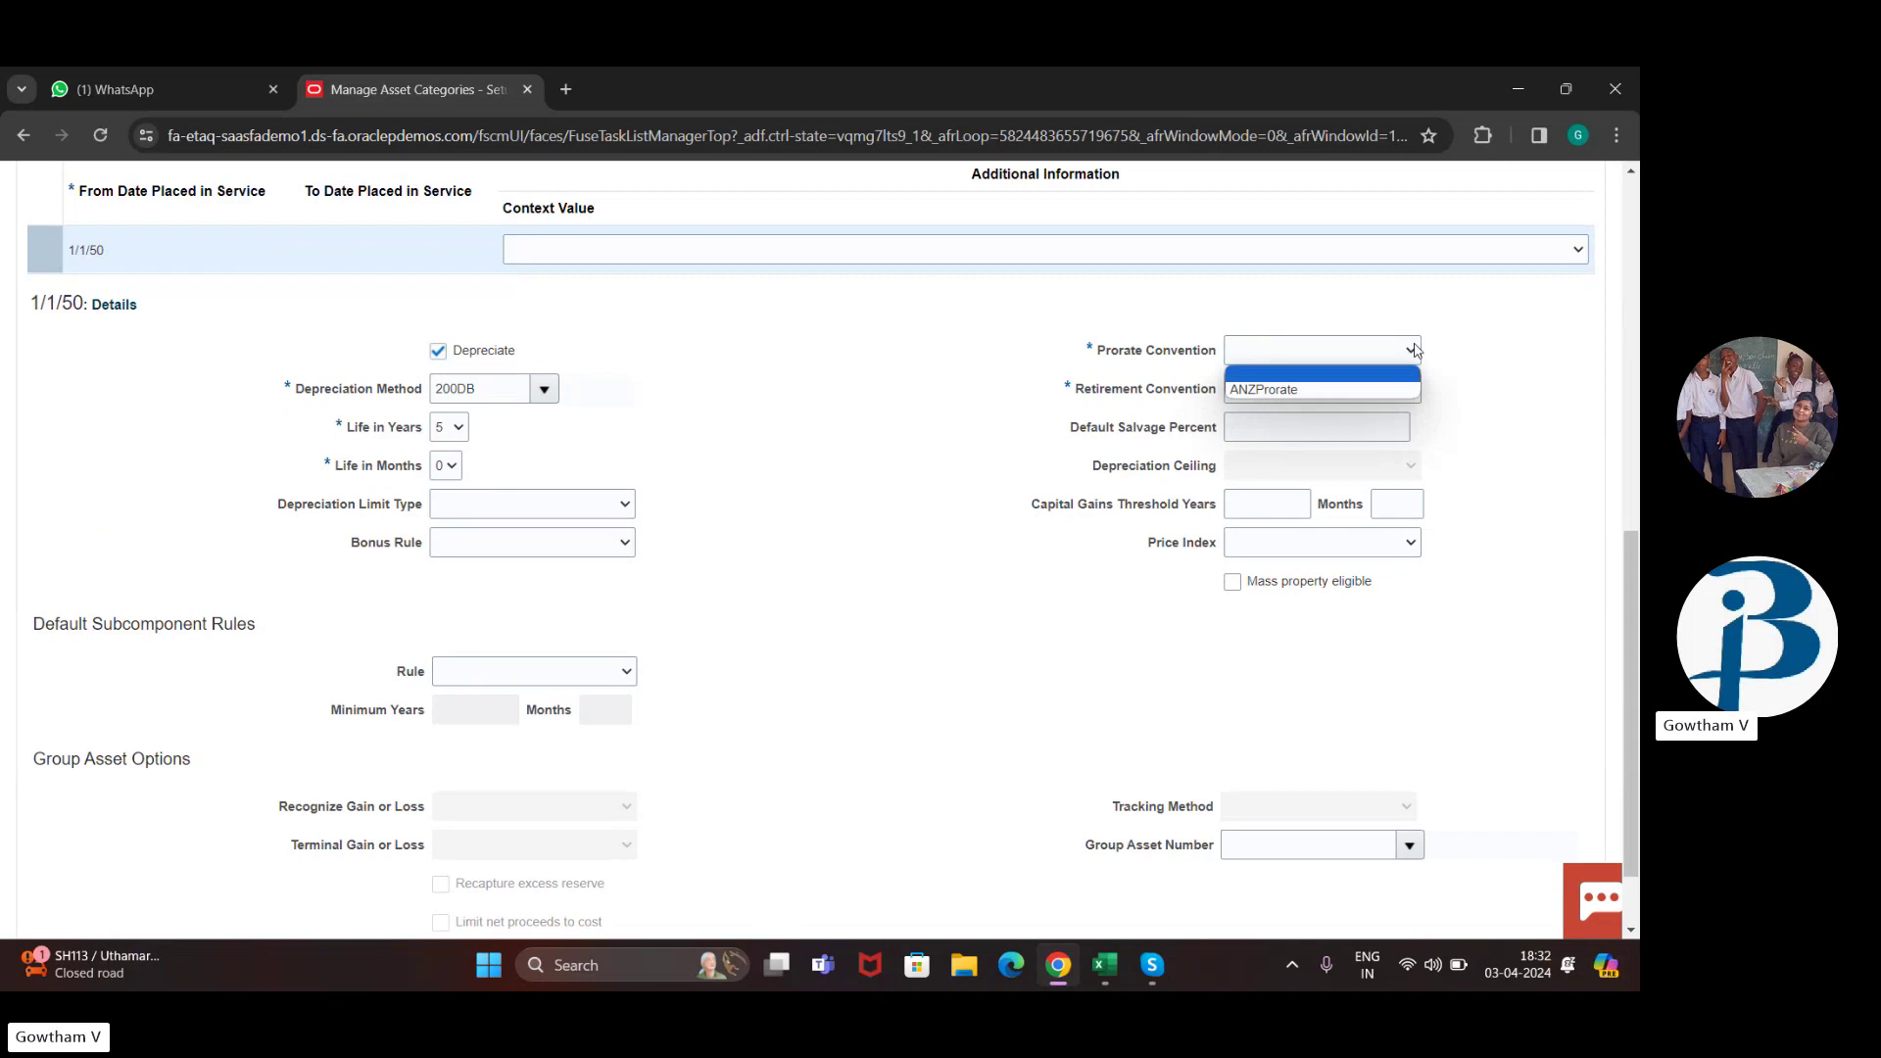
{"action": "left_click", "coordinate": [1379, 390]}
{"action": "left_click", "coordinate": [1375, 394]}
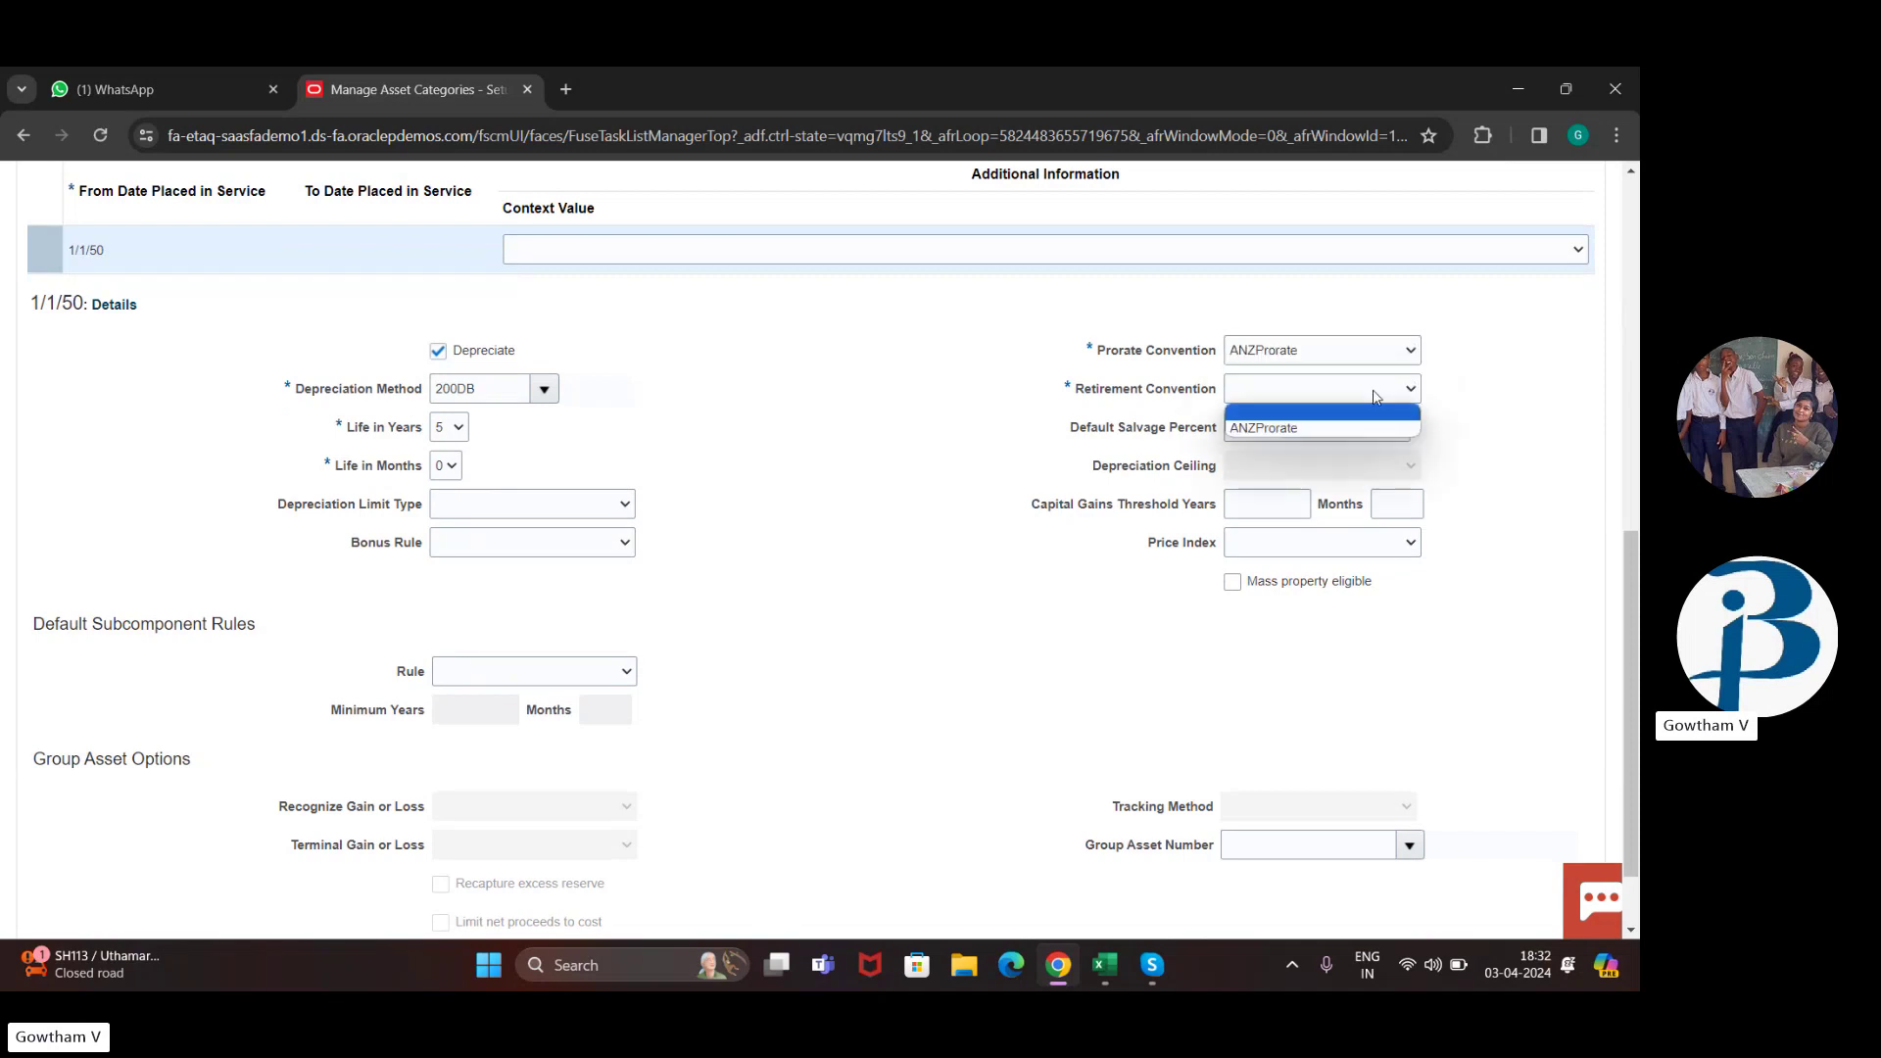
{"action": "left_click", "coordinate": [1344, 428]}
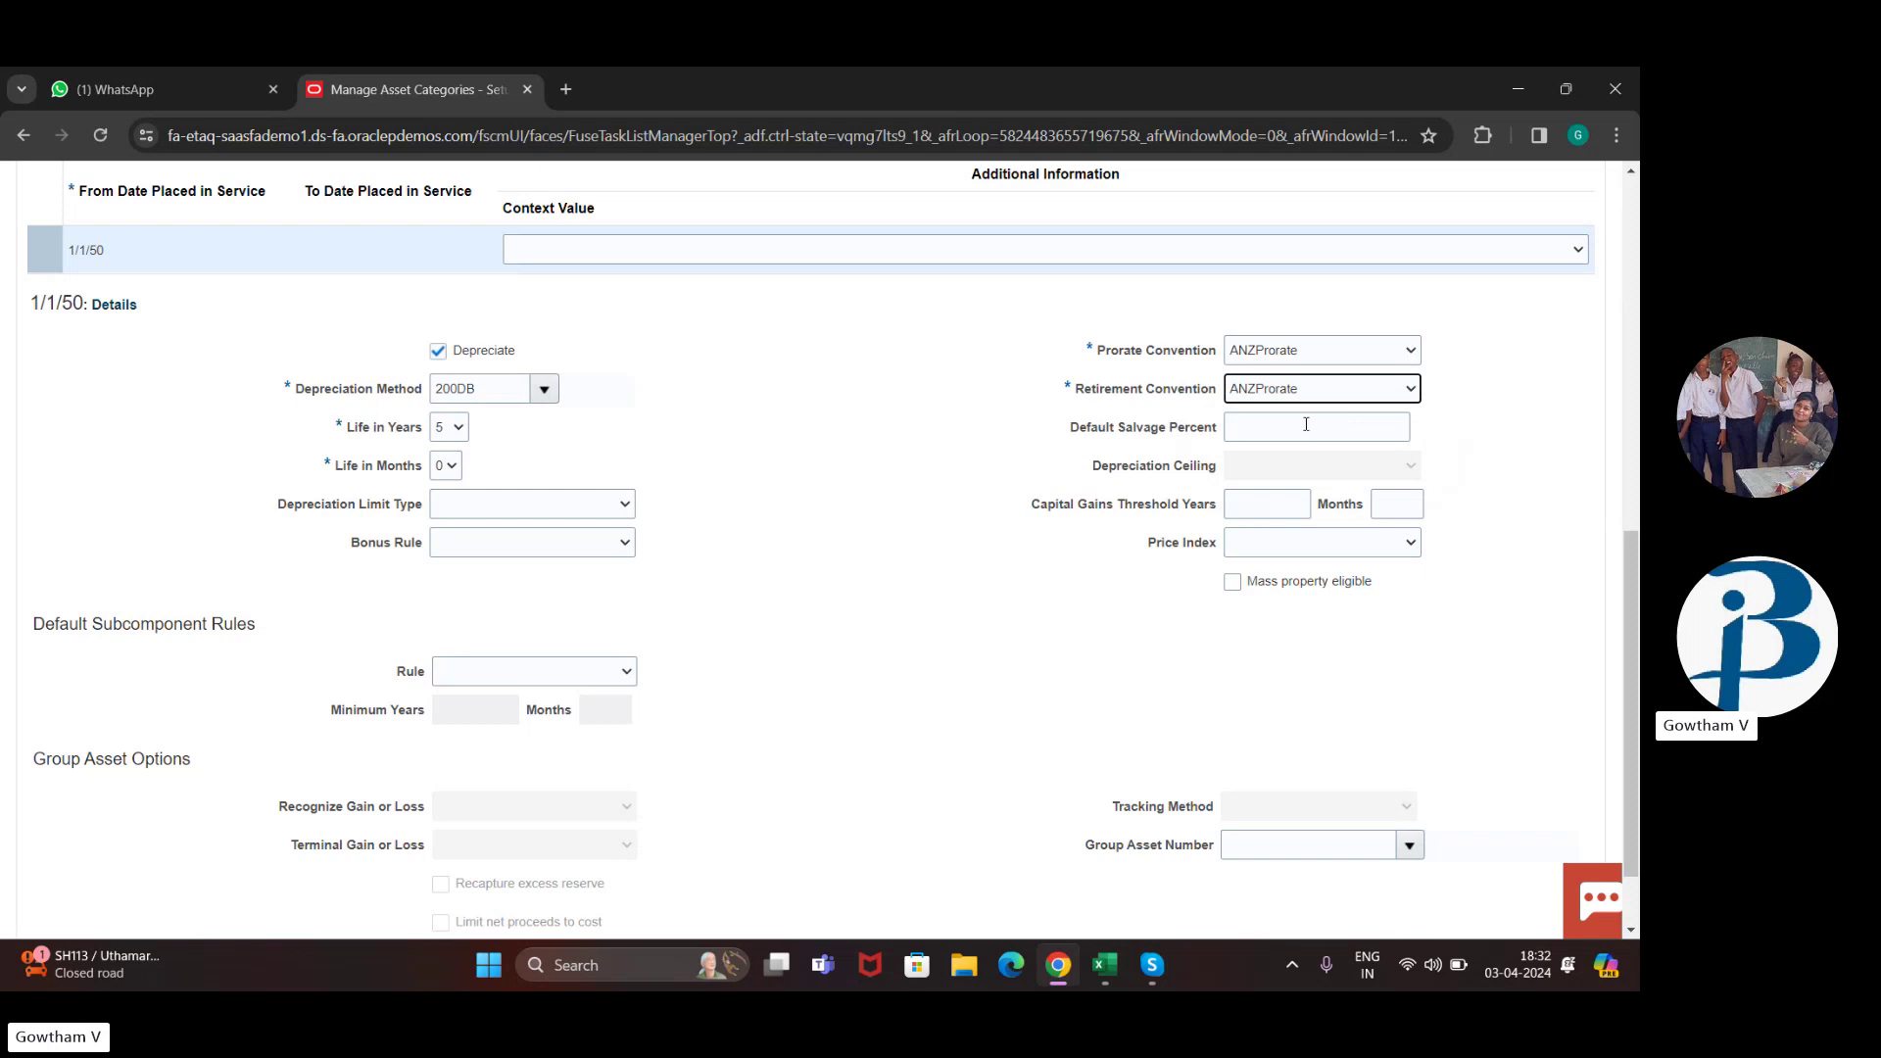
Step: Check the completed default rule, save and close the VEHICLE-STANDARD category, and return to the Financials setup tasks
{"action": "scroll", "coordinate": [780, 656], "scroll_direction": "down", "scroll_amount": 1}
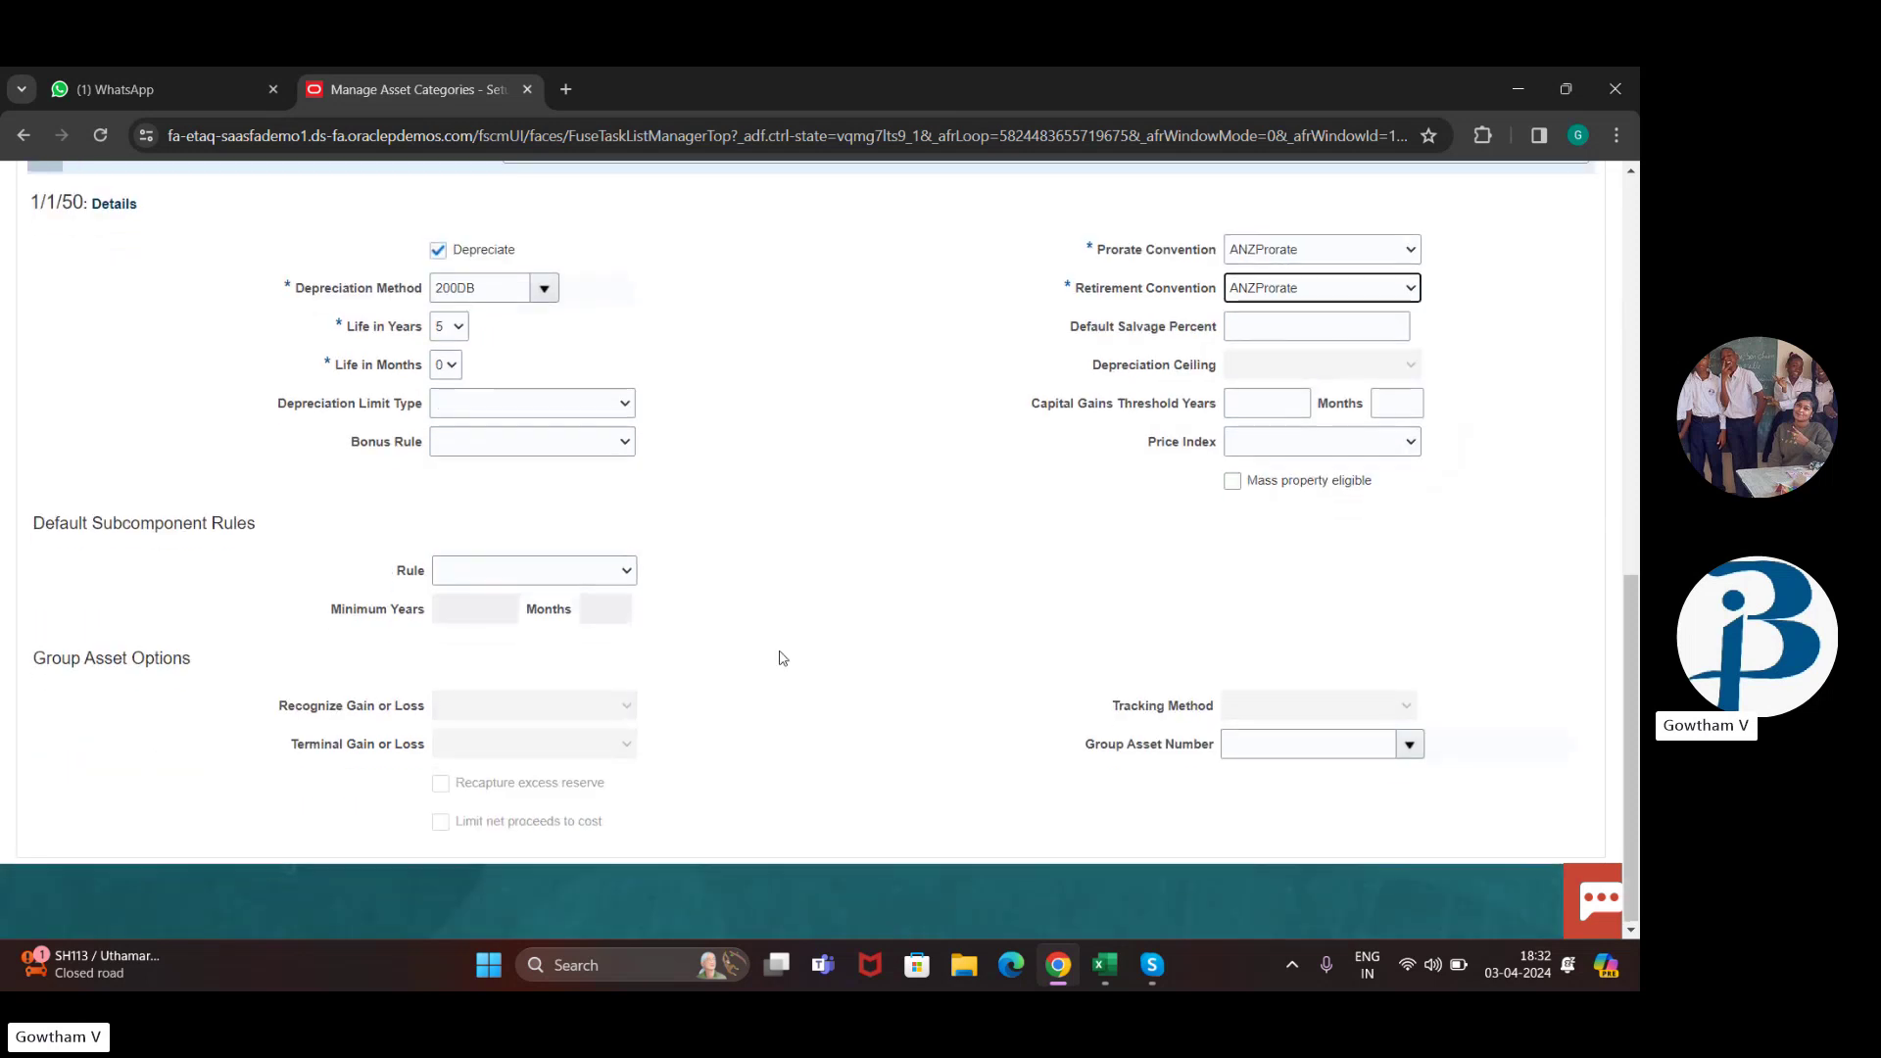
{"action": "scroll", "coordinate": [782, 657], "scroll_direction": "up", "scroll_amount": 1}
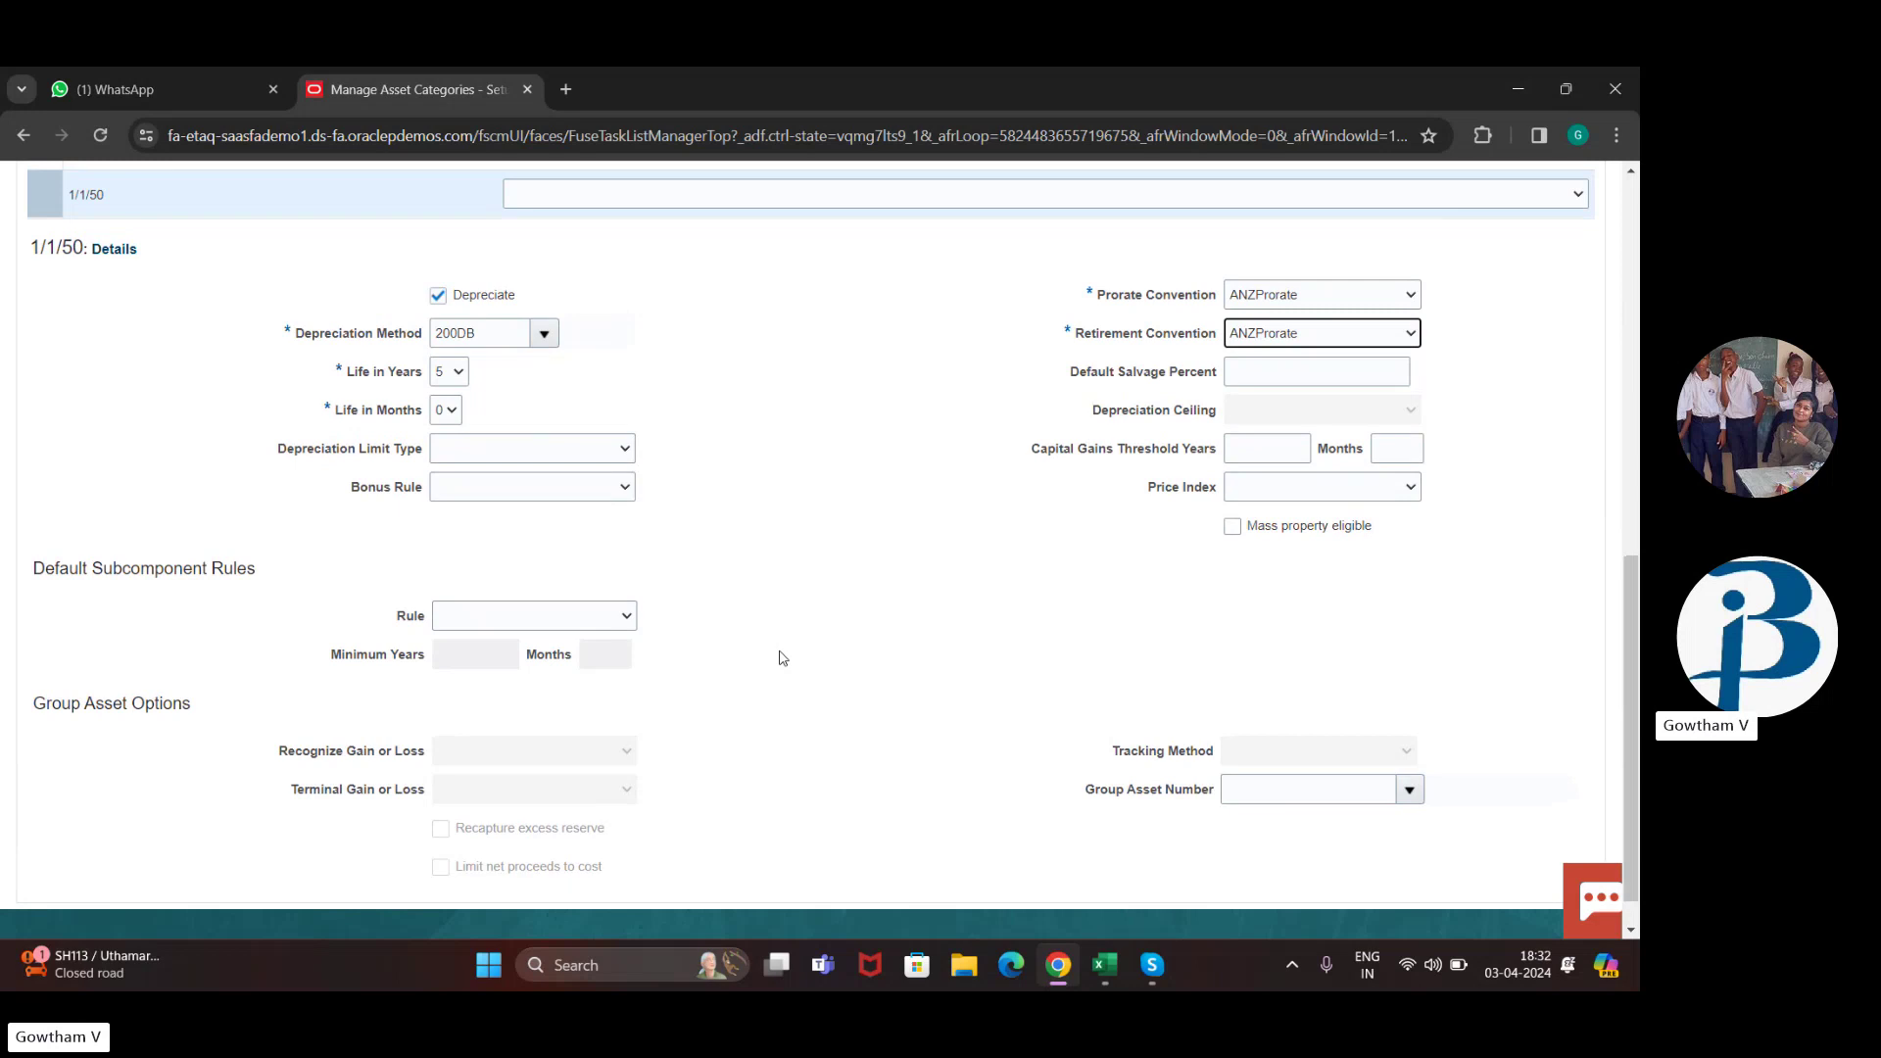
{"action": "scroll", "coordinate": [950, 491], "scroll_direction": "up", "scroll_amount": 10}
{"action": "left_click", "coordinate": [1491, 239]}
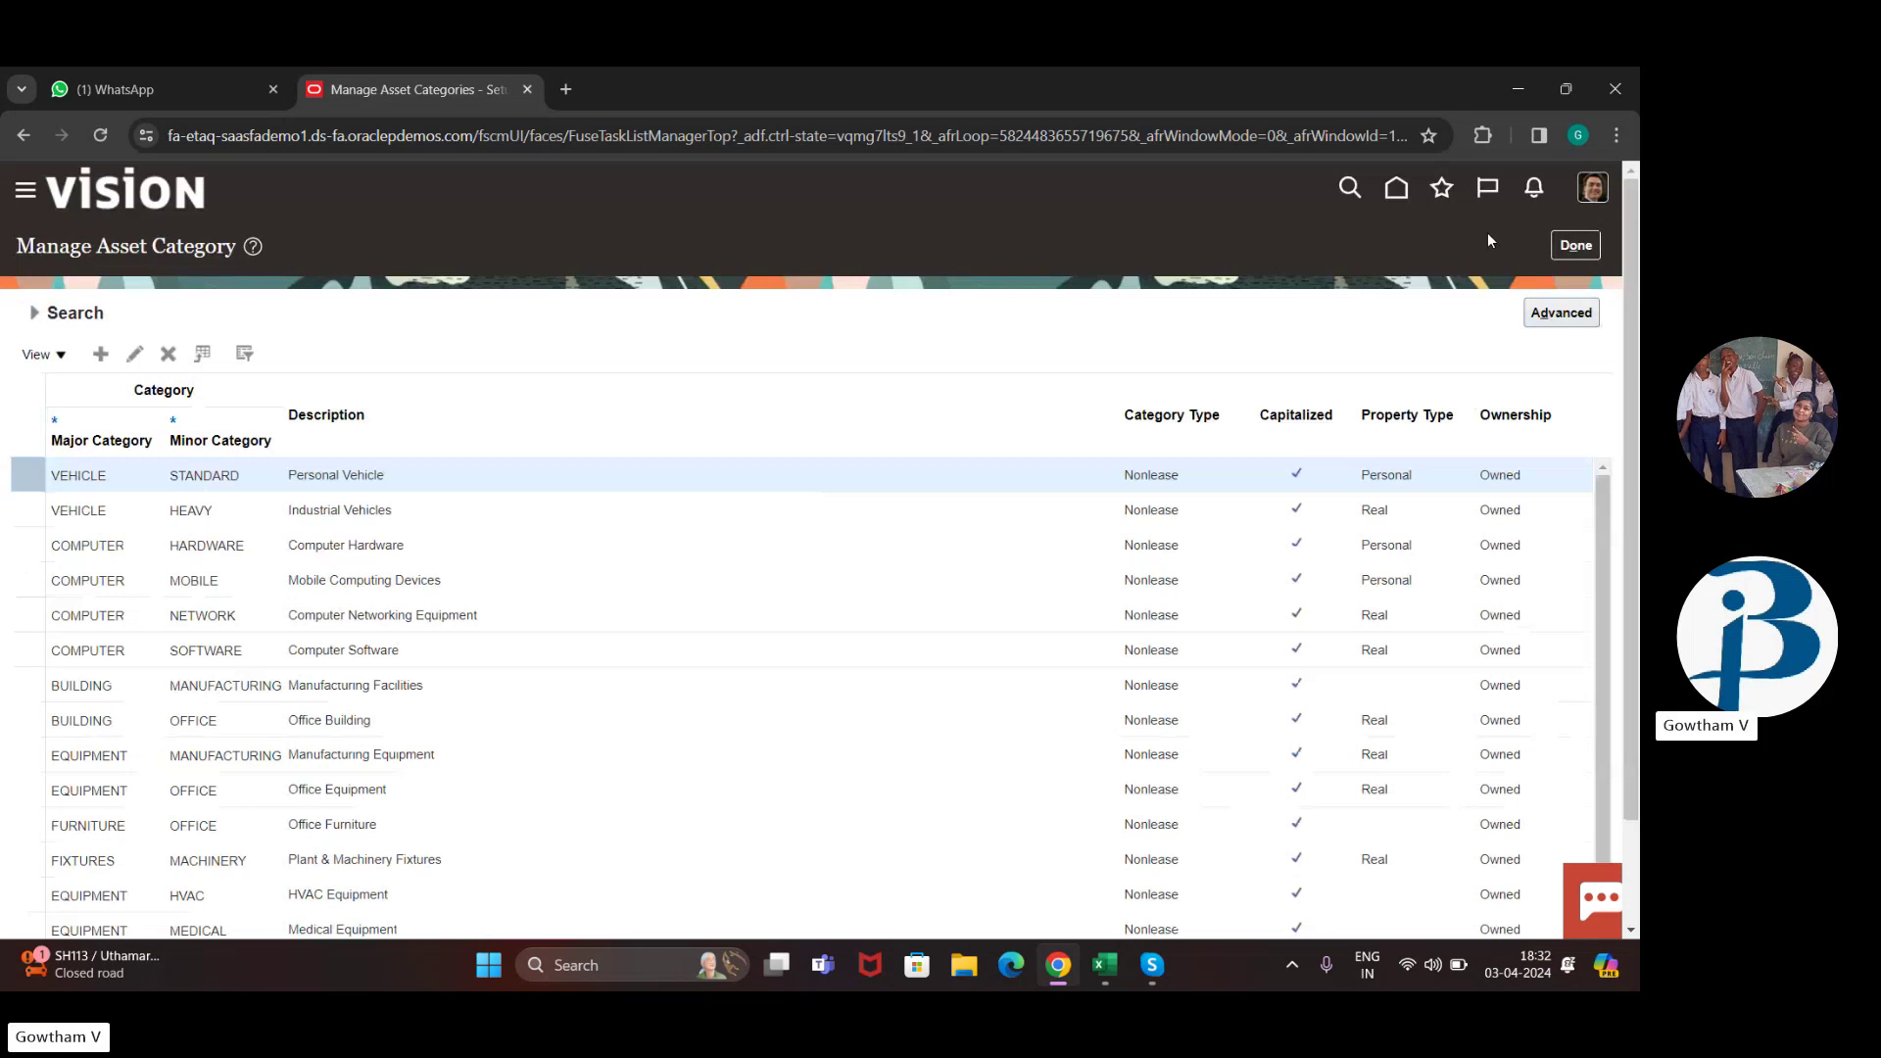
{"action": "left_click", "coordinate": [1575, 247]}
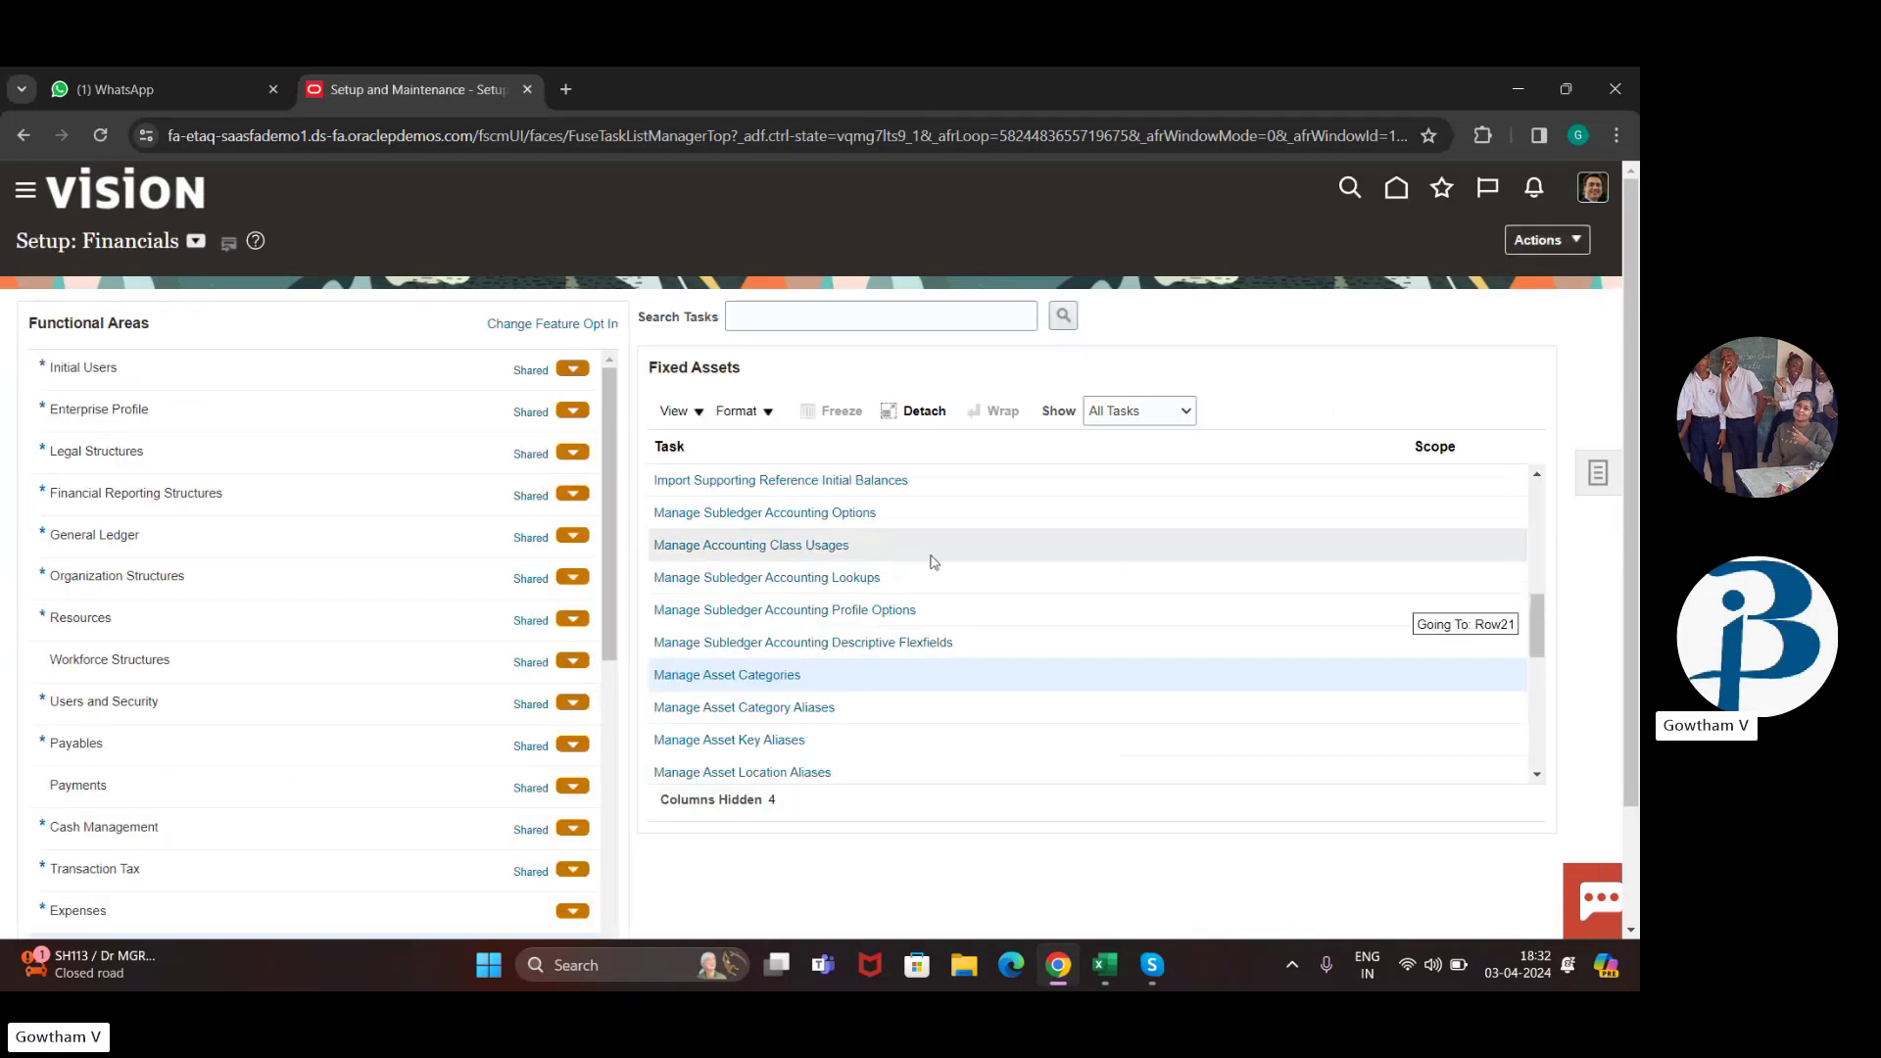
Step: Review the Fixed Assets setup tasks from flexfield value sets through fiscal years, asset calendars, prorate conventions, depreciation methods and asset books
{"action": "scroll", "coordinate": [931, 560], "scroll_direction": "up", "scroll_amount": 5}
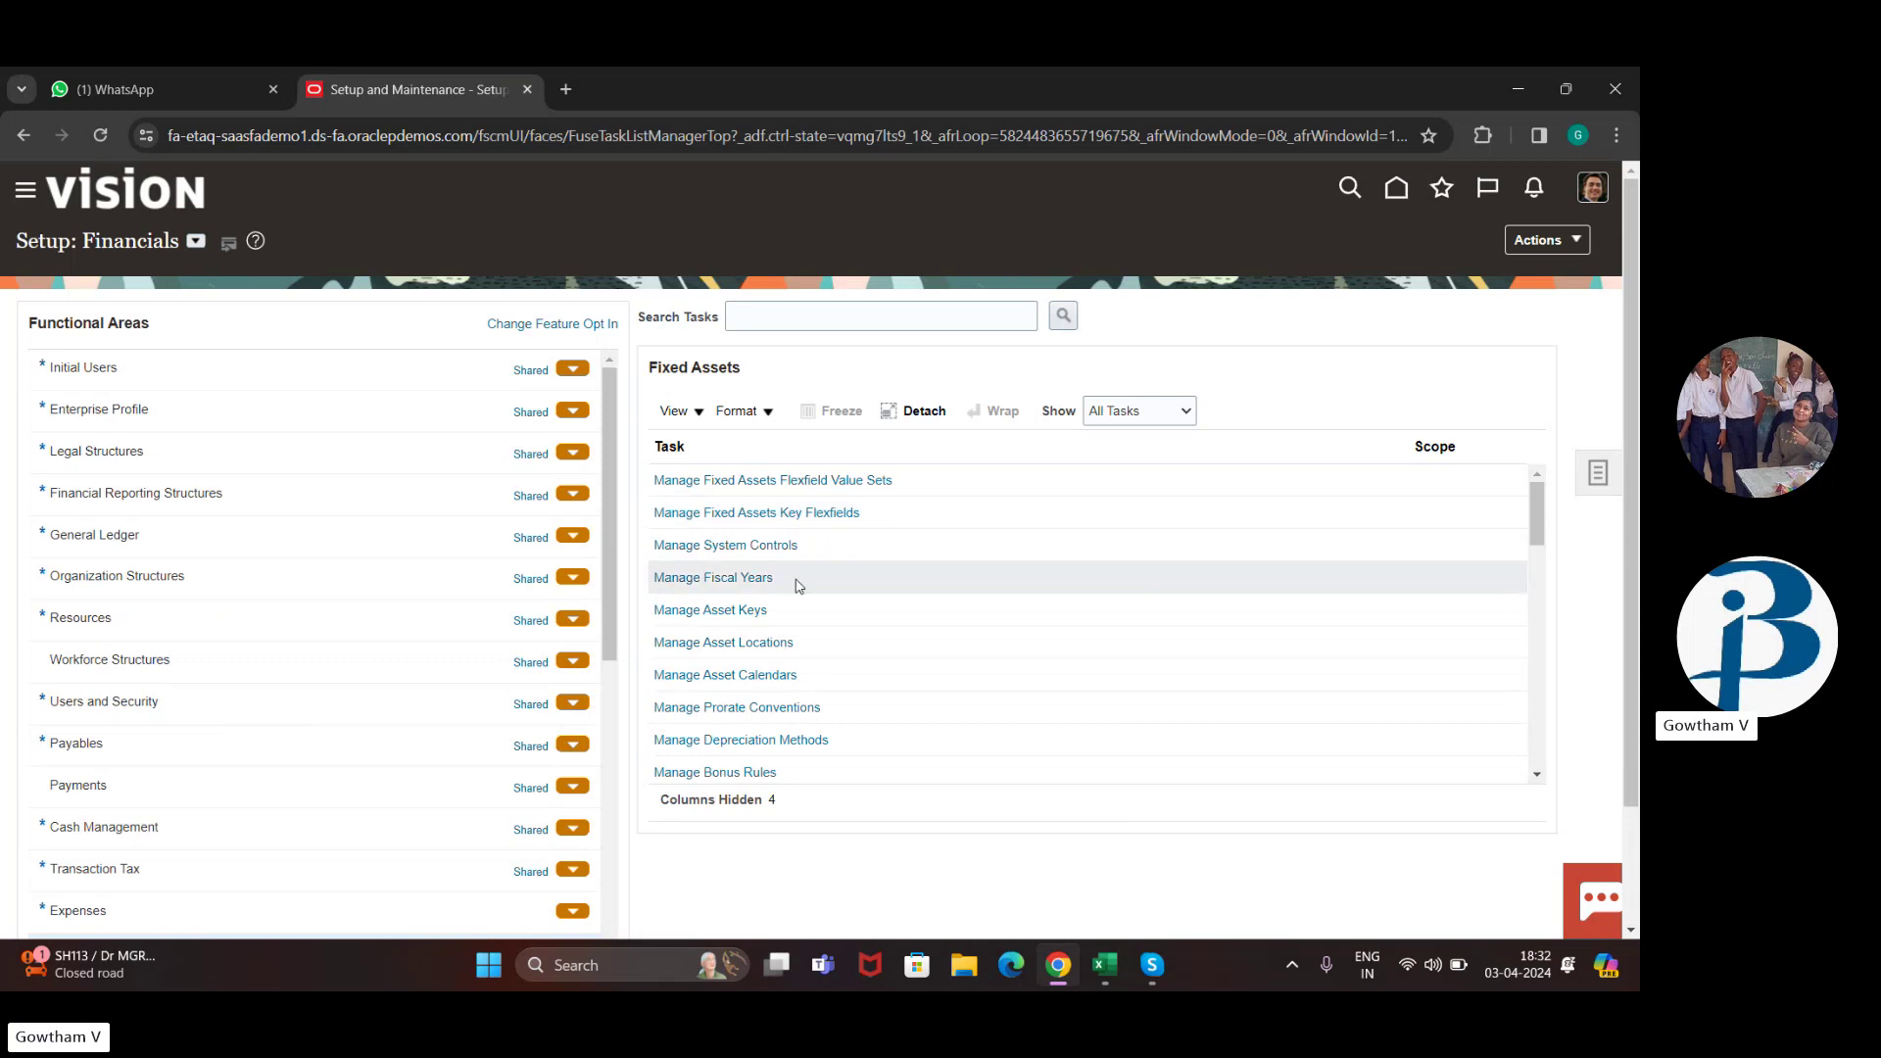
{"action": "scroll", "coordinate": [823, 576], "scroll_direction": "down", "scroll_amount": 1}
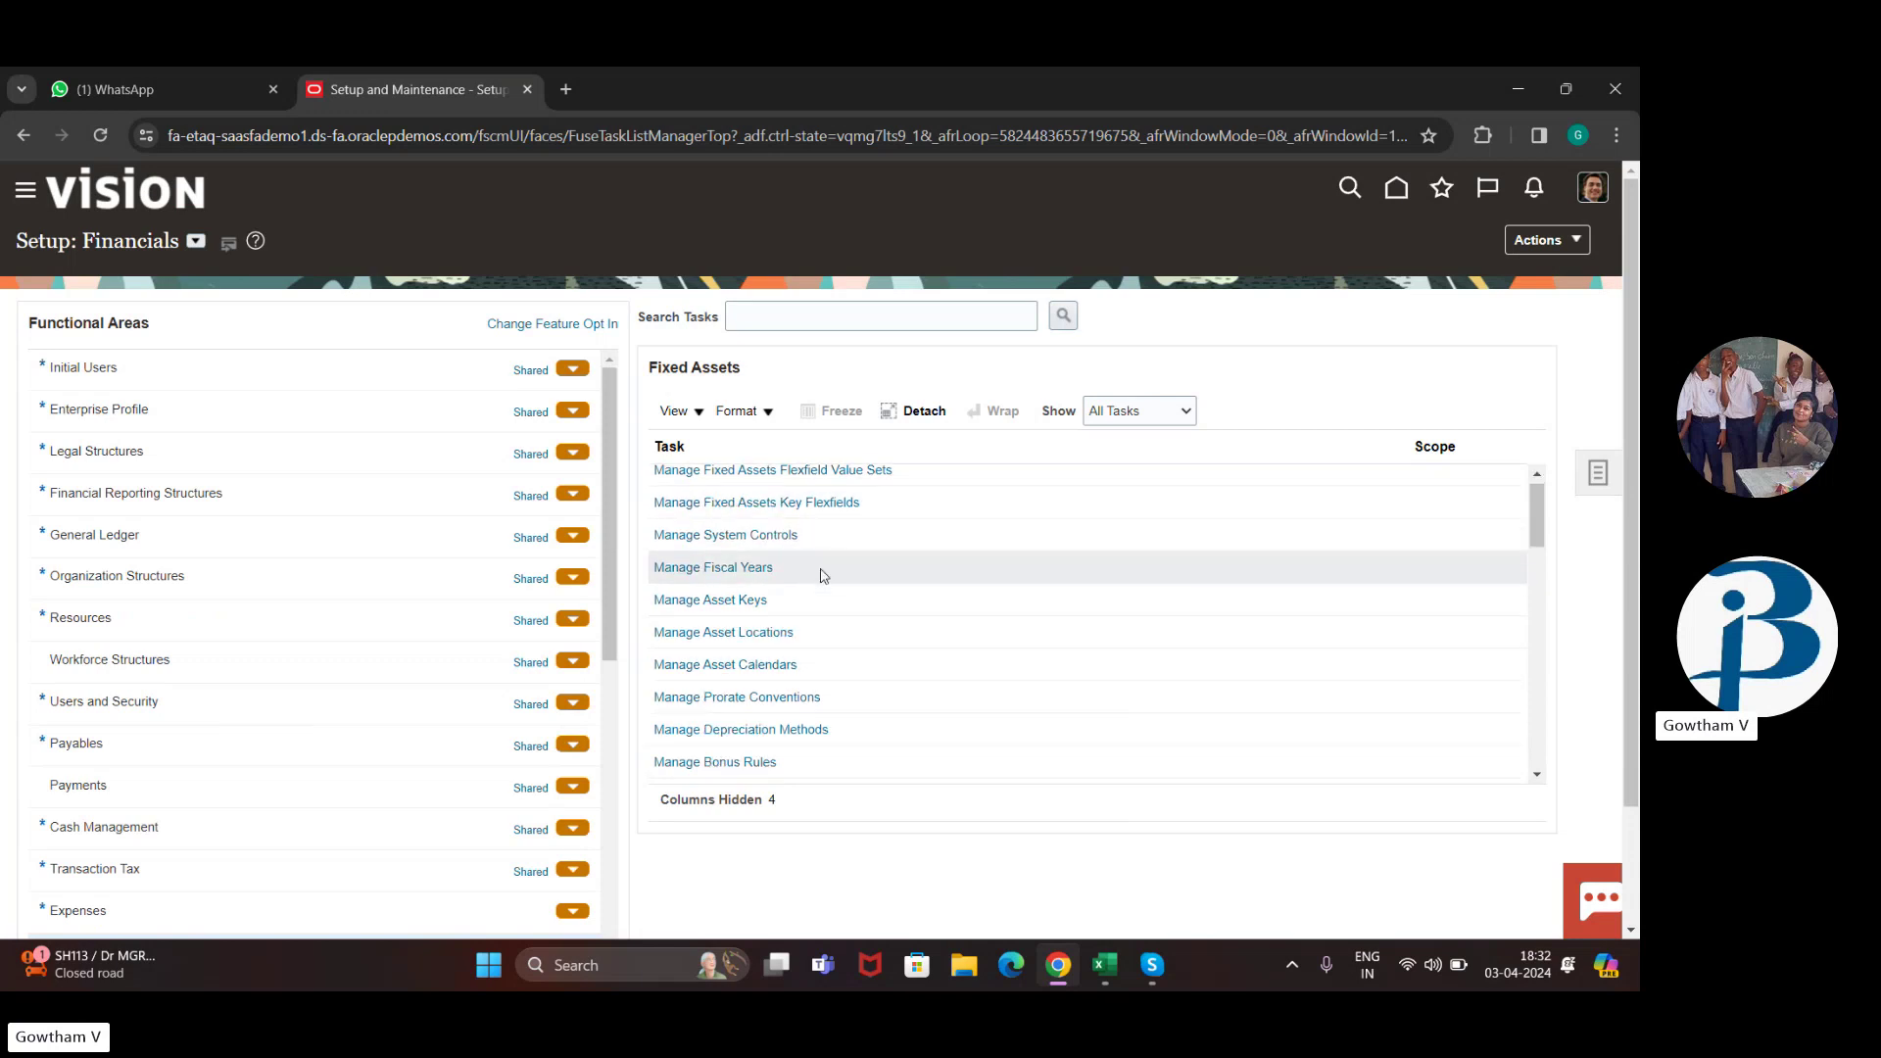
{"action": "scroll", "coordinate": [823, 576], "scroll_direction": "down", "scroll_amount": 2}
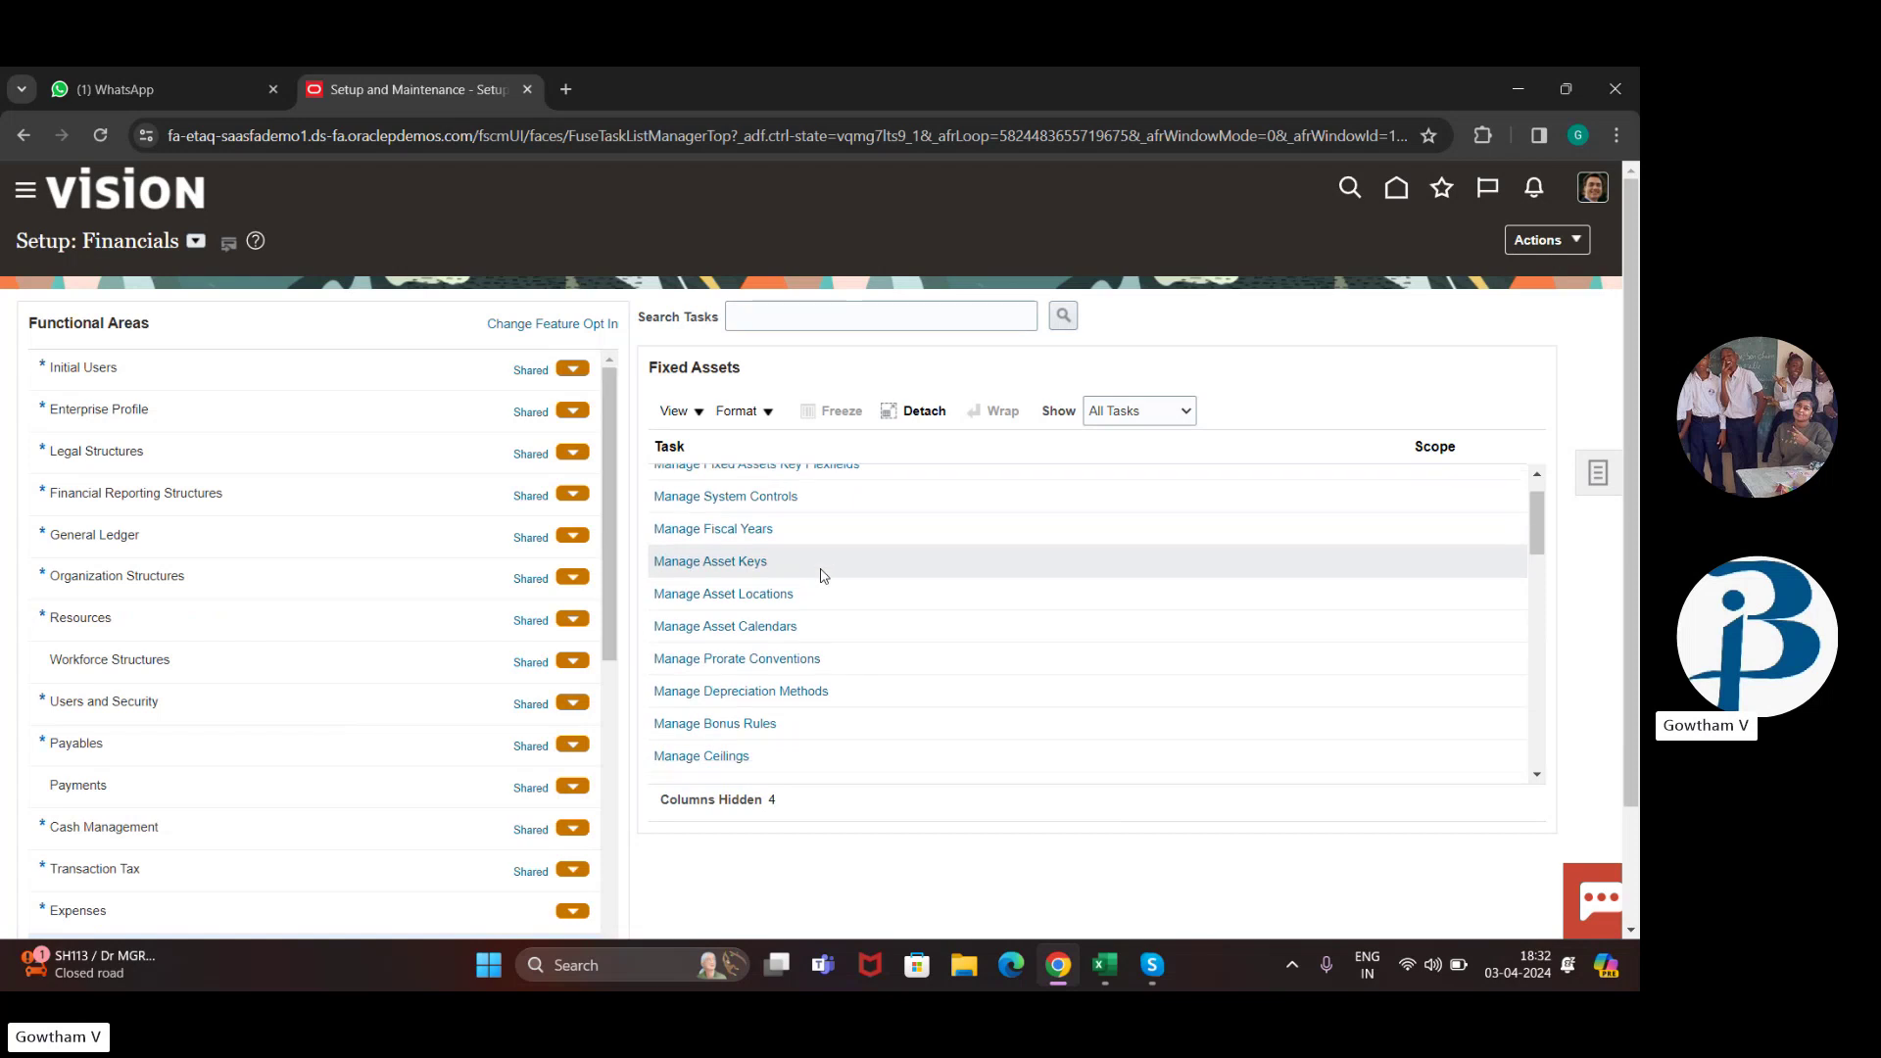
{"action": "scroll", "coordinate": [823, 576], "scroll_direction": "down", "scroll_amount": 1}
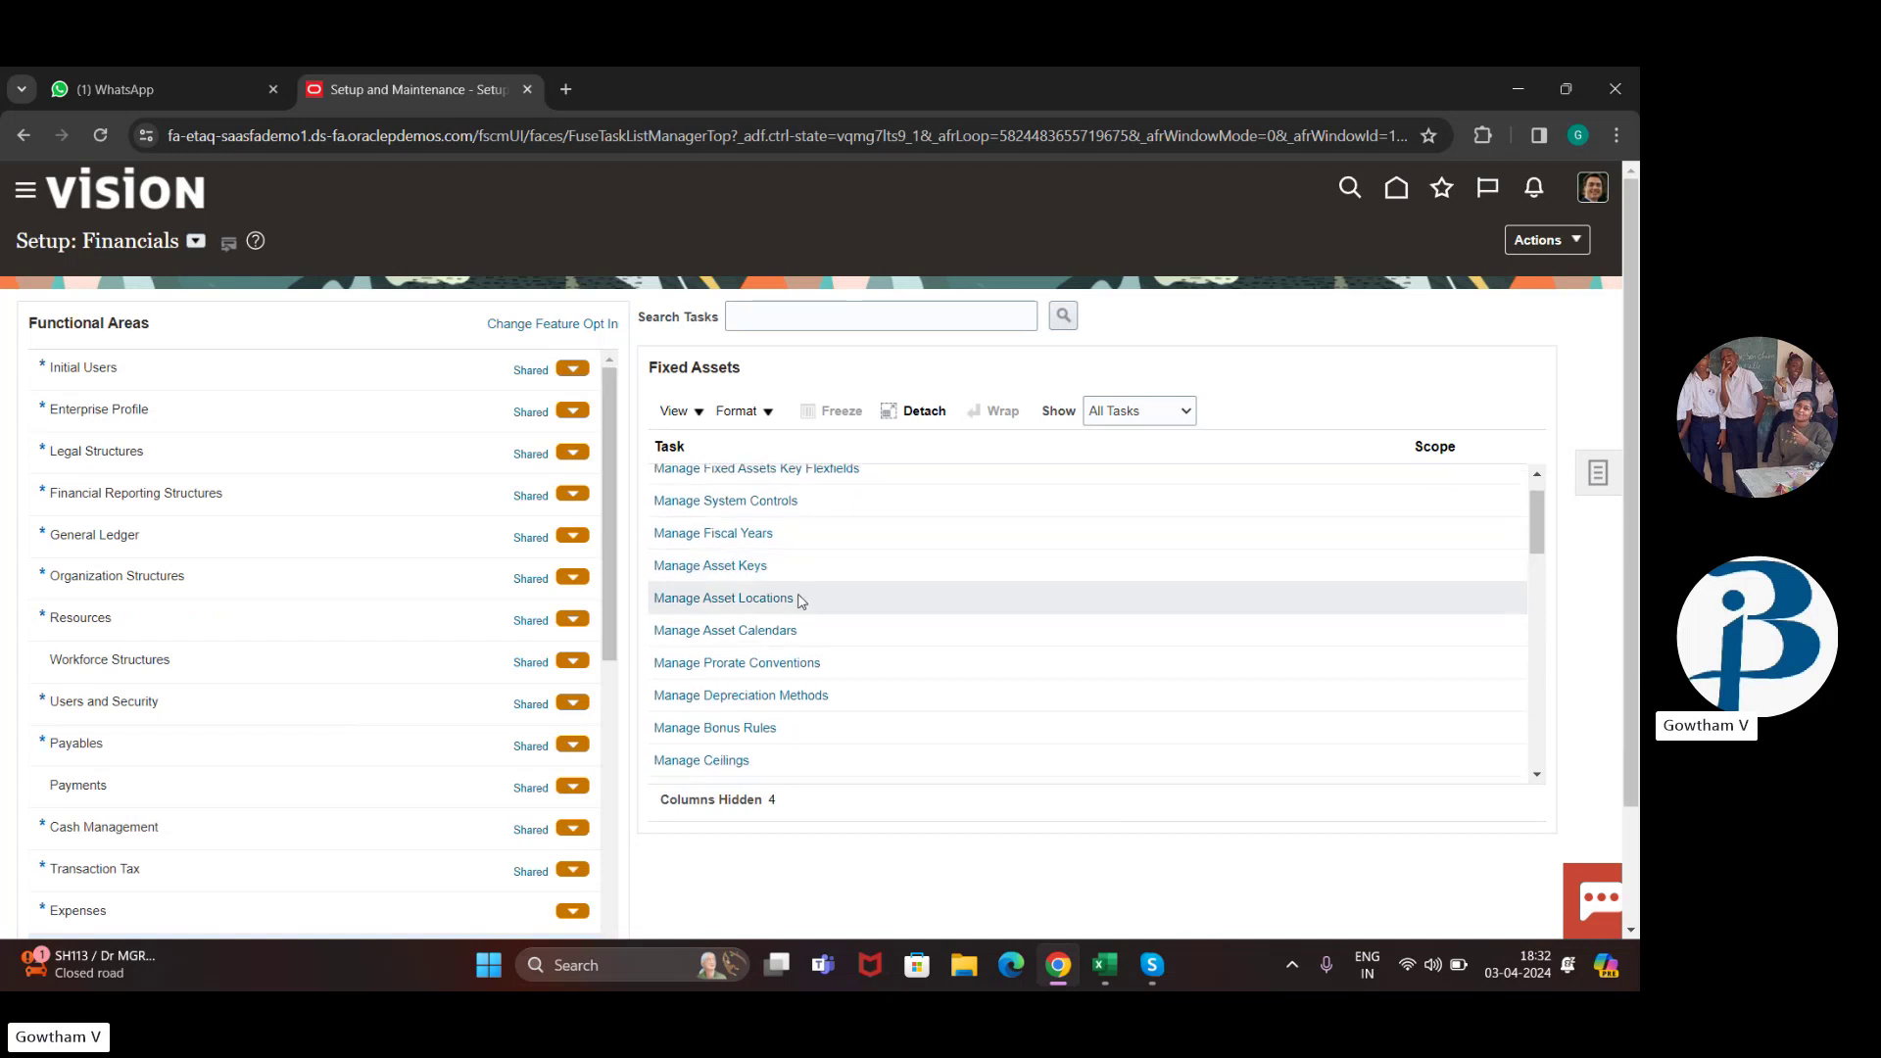
{"action": "scroll", "coordinate": [794, 542], "scroll_direction": "down", "scroll_amount": 1}
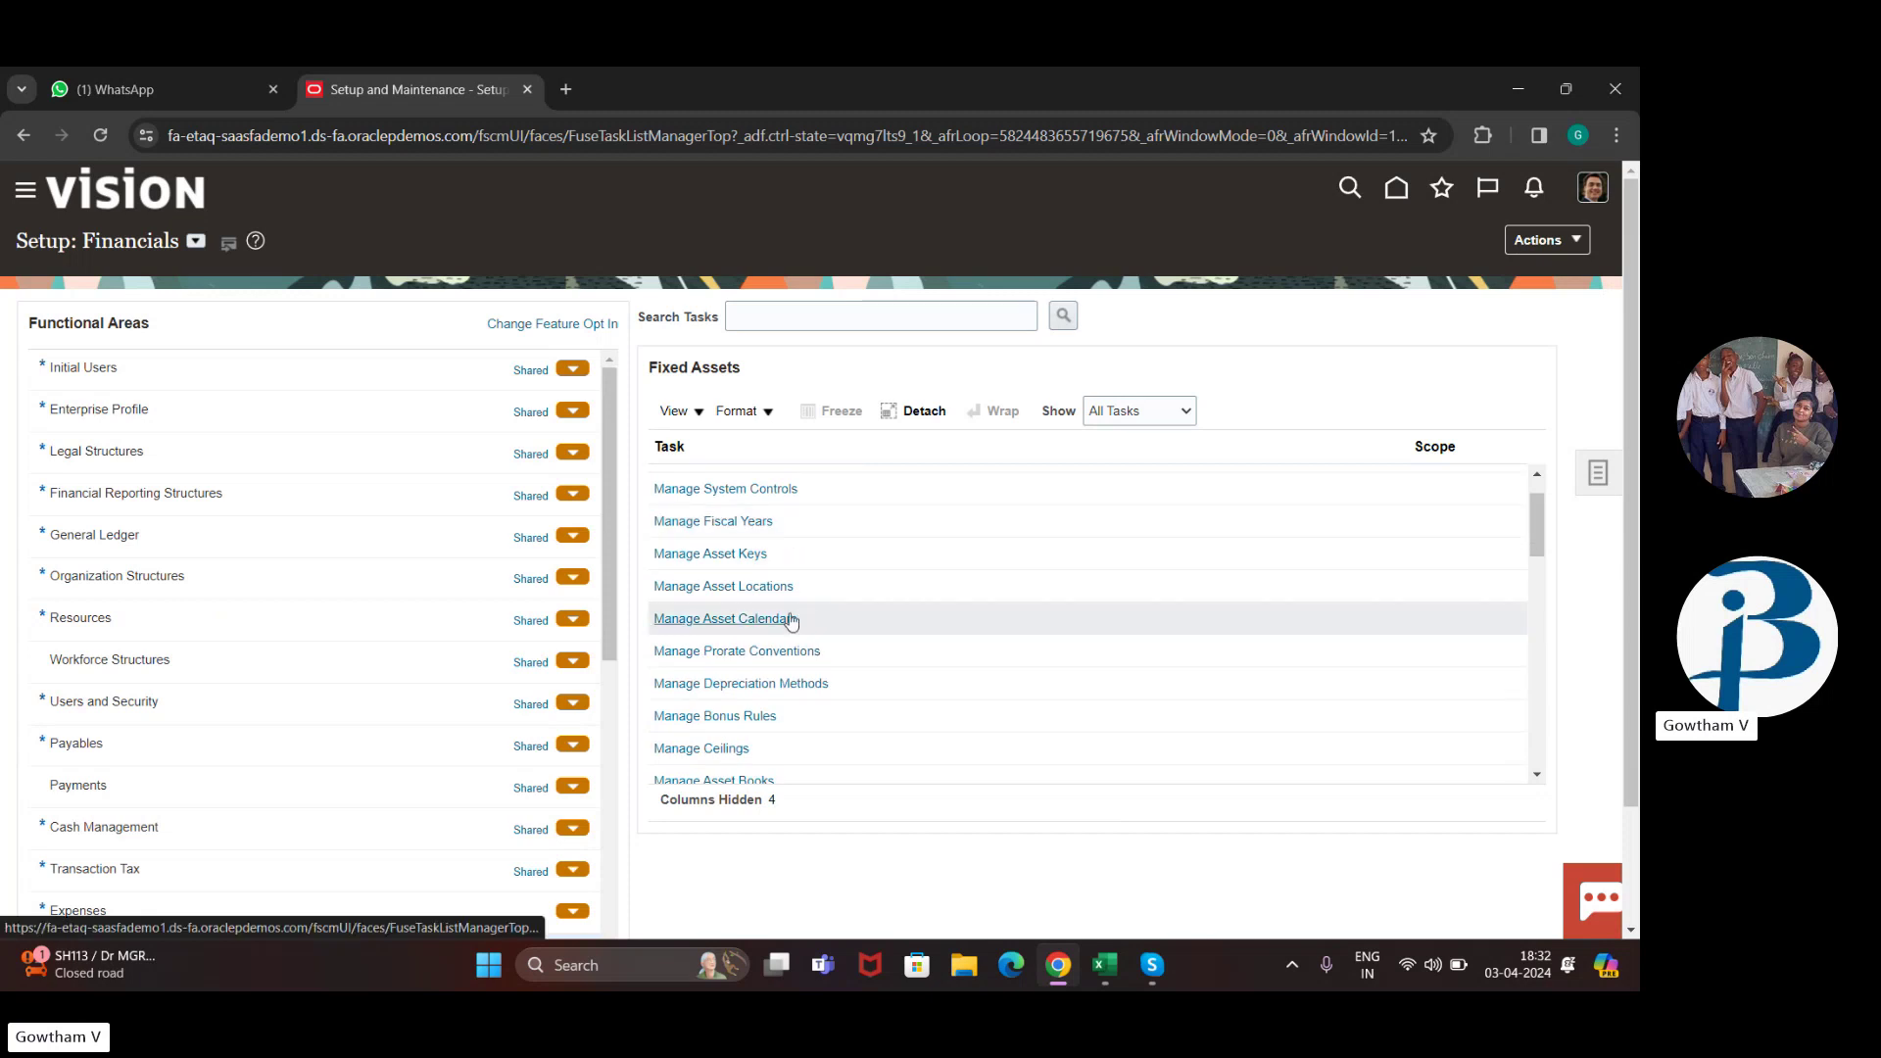
{"action": "scroll", "coordinate": [791, 621], "scroll_direction": "down", "scroll_amount": 3}
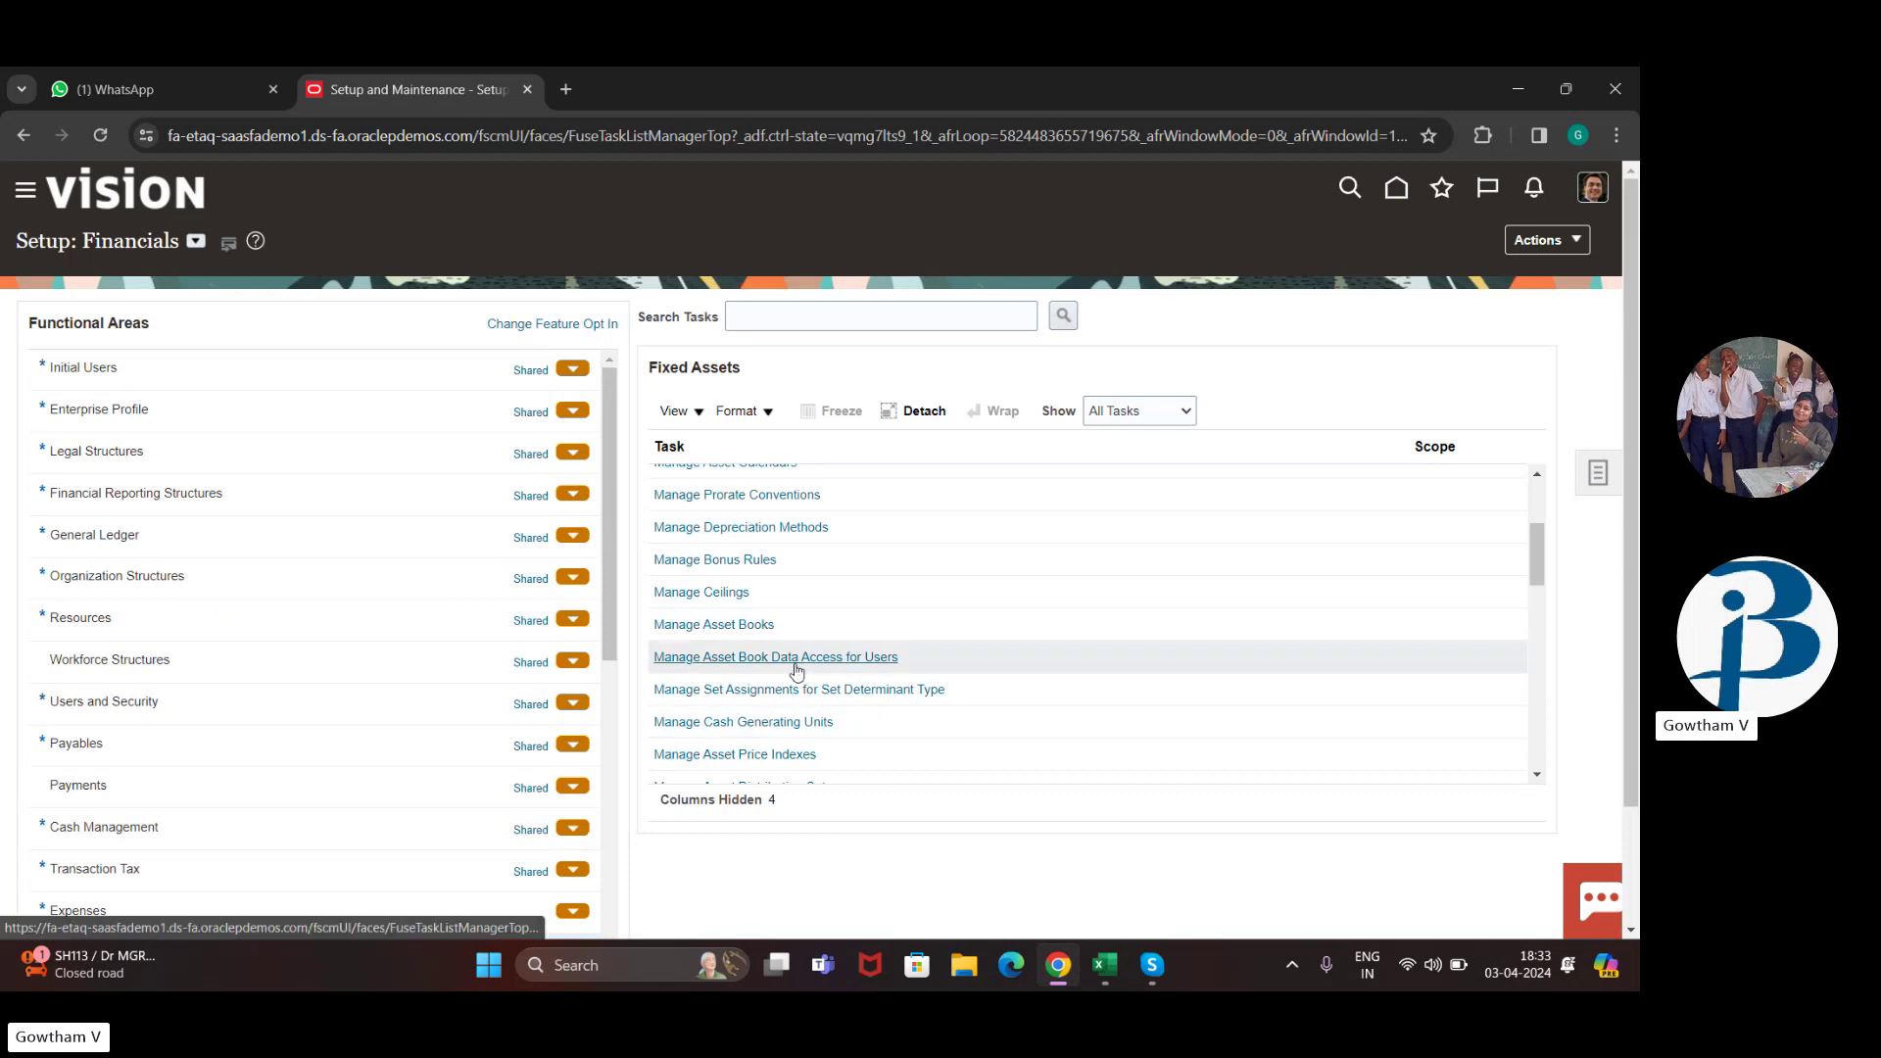
{"action": "scroll", "coordinate": [745, 632], "scroll_direction": "up", "scroll_amount": 1}
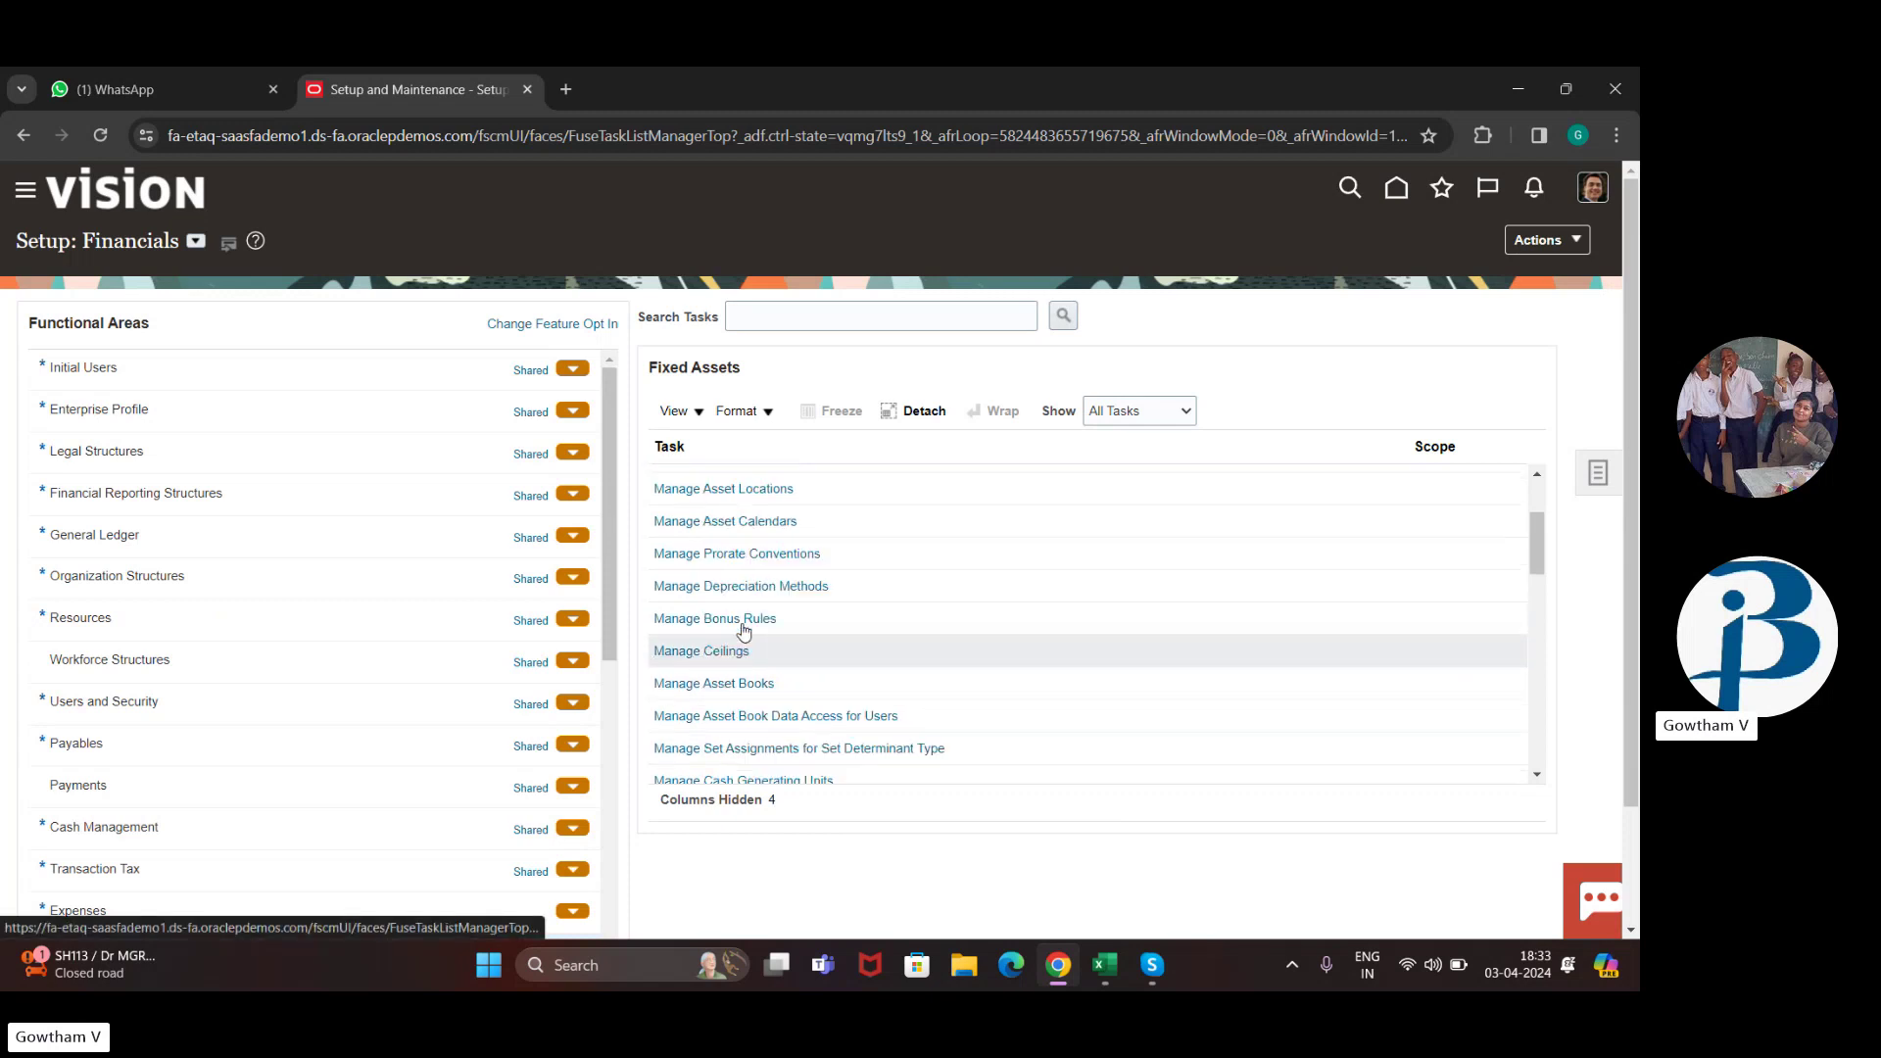
{"action": "scroll", "coordinate": [745, 632], "scroll_direction": "up", "scroll_amount": 1}
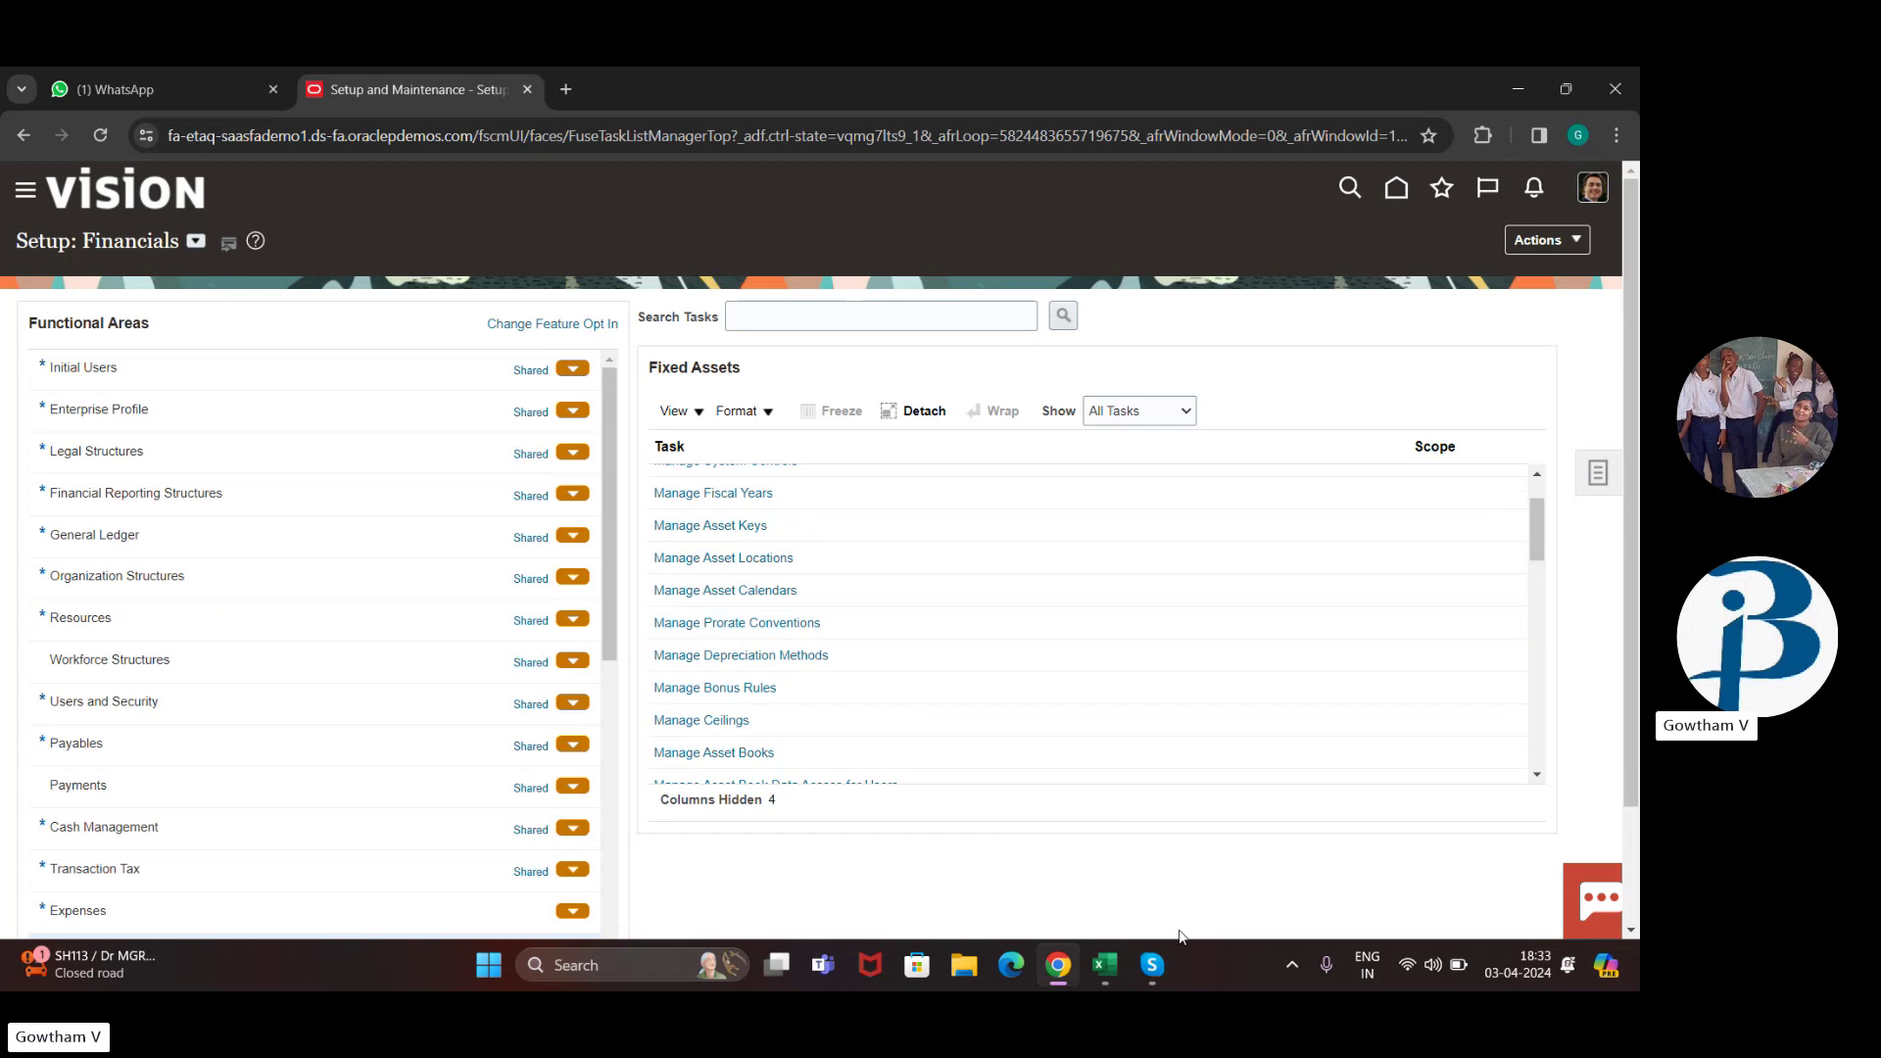
Step: Check the Skype call window and return to the browser to look over the Fixed Assets tasks and functional areas
{"action": "left_click", "coordinate": [1143, 983]}
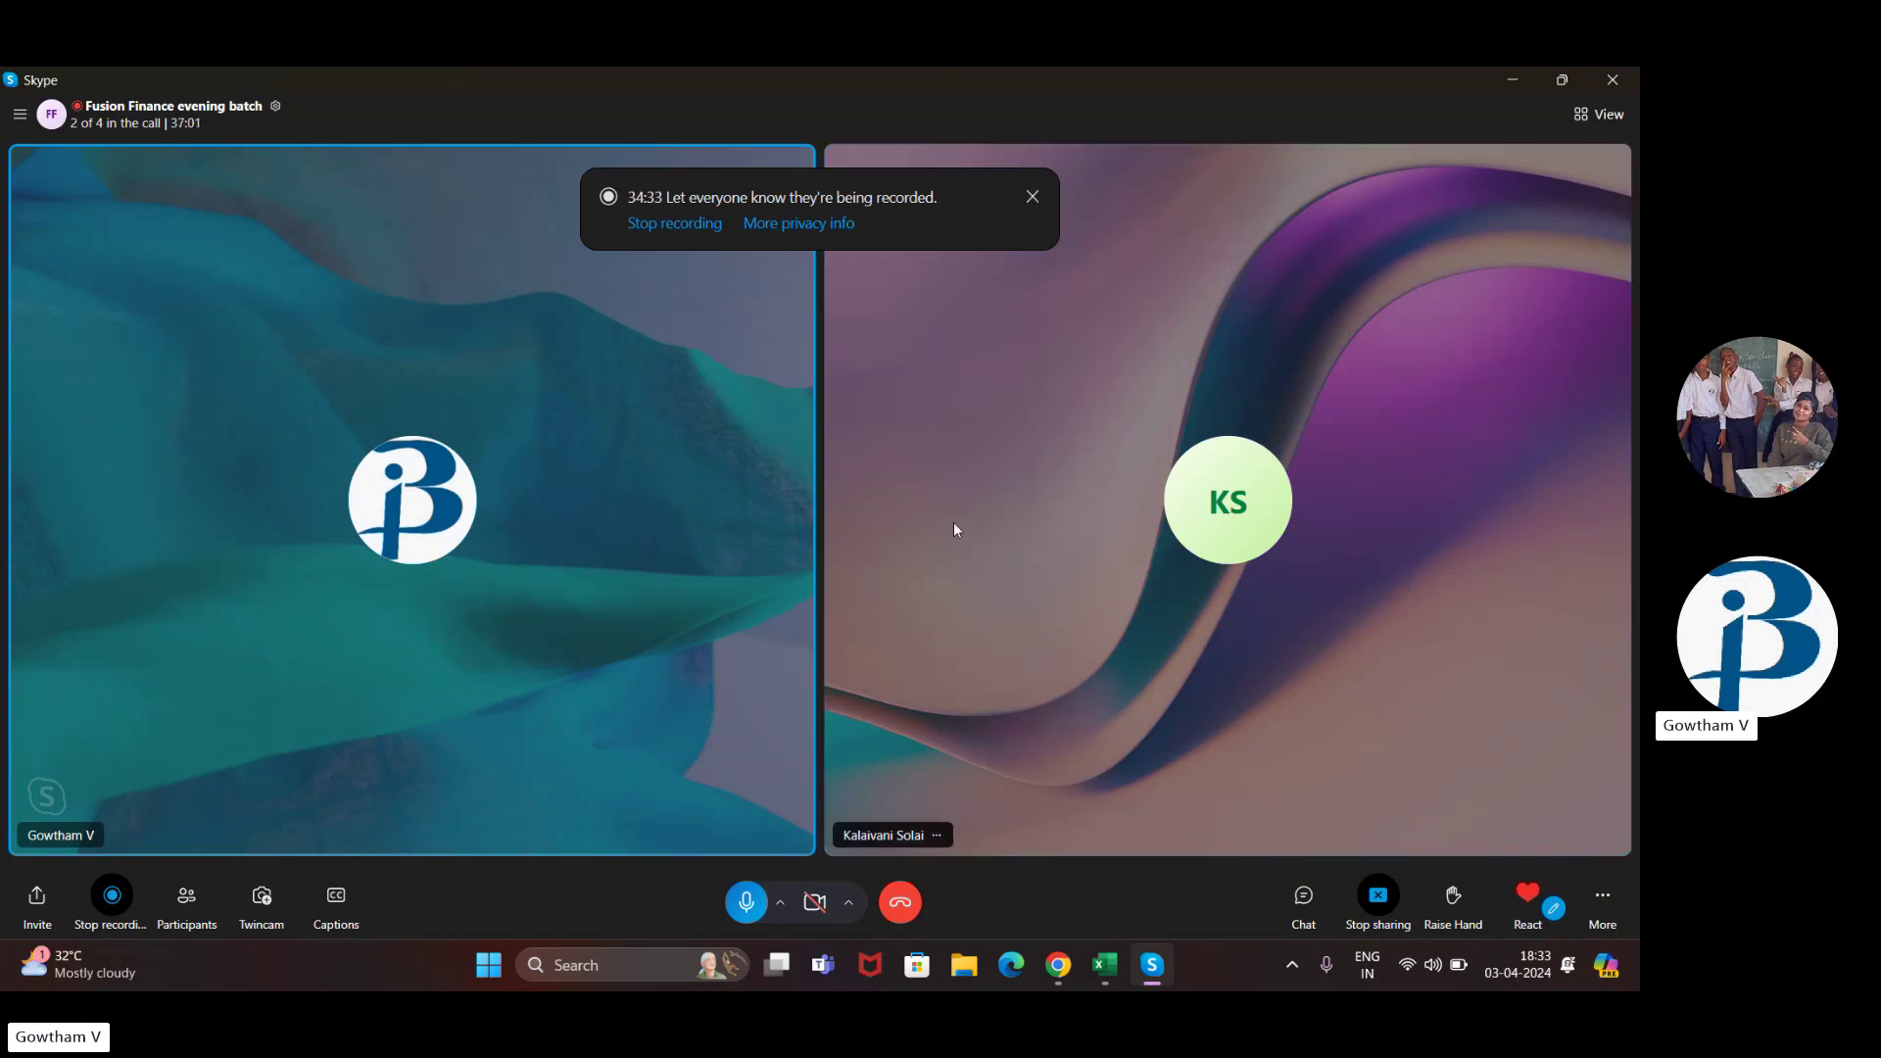
{"action": "mouse_move", "coordinate": [1050, 975]}
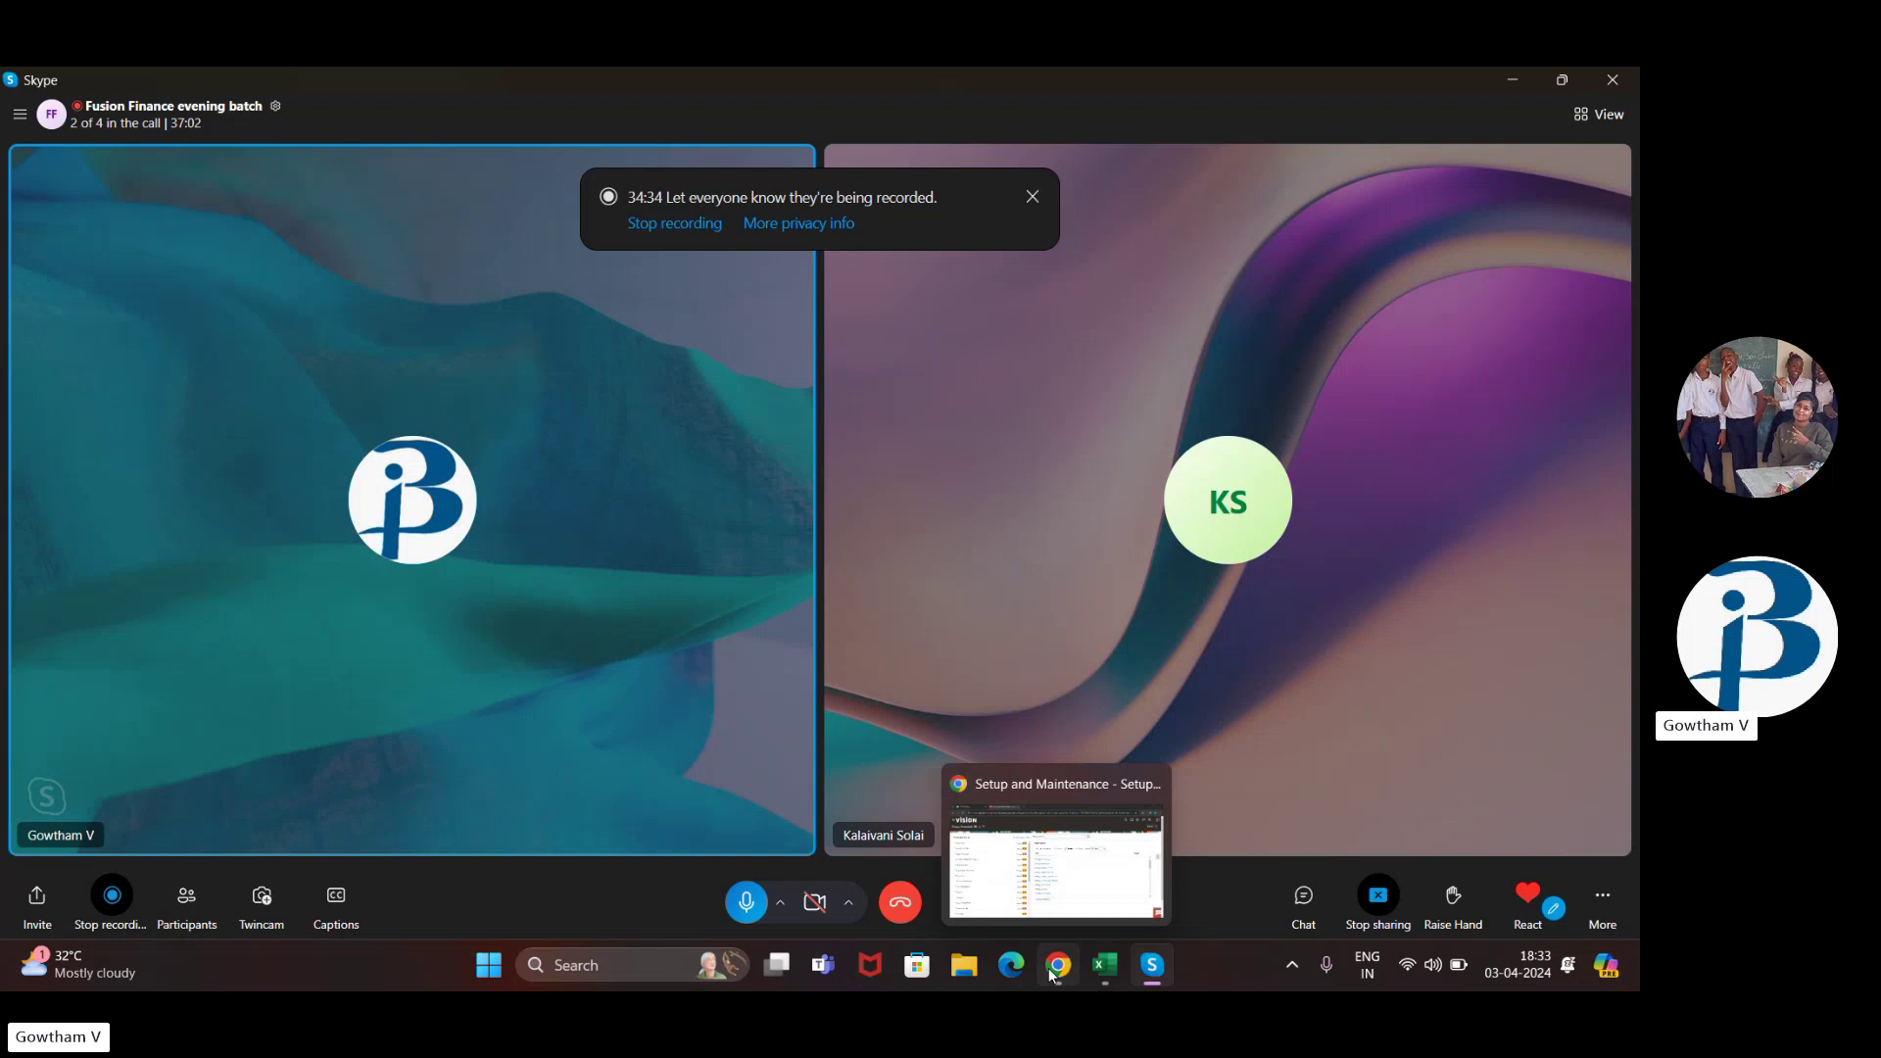
{"action": "left_click", "coordinate": [1049, 975]}
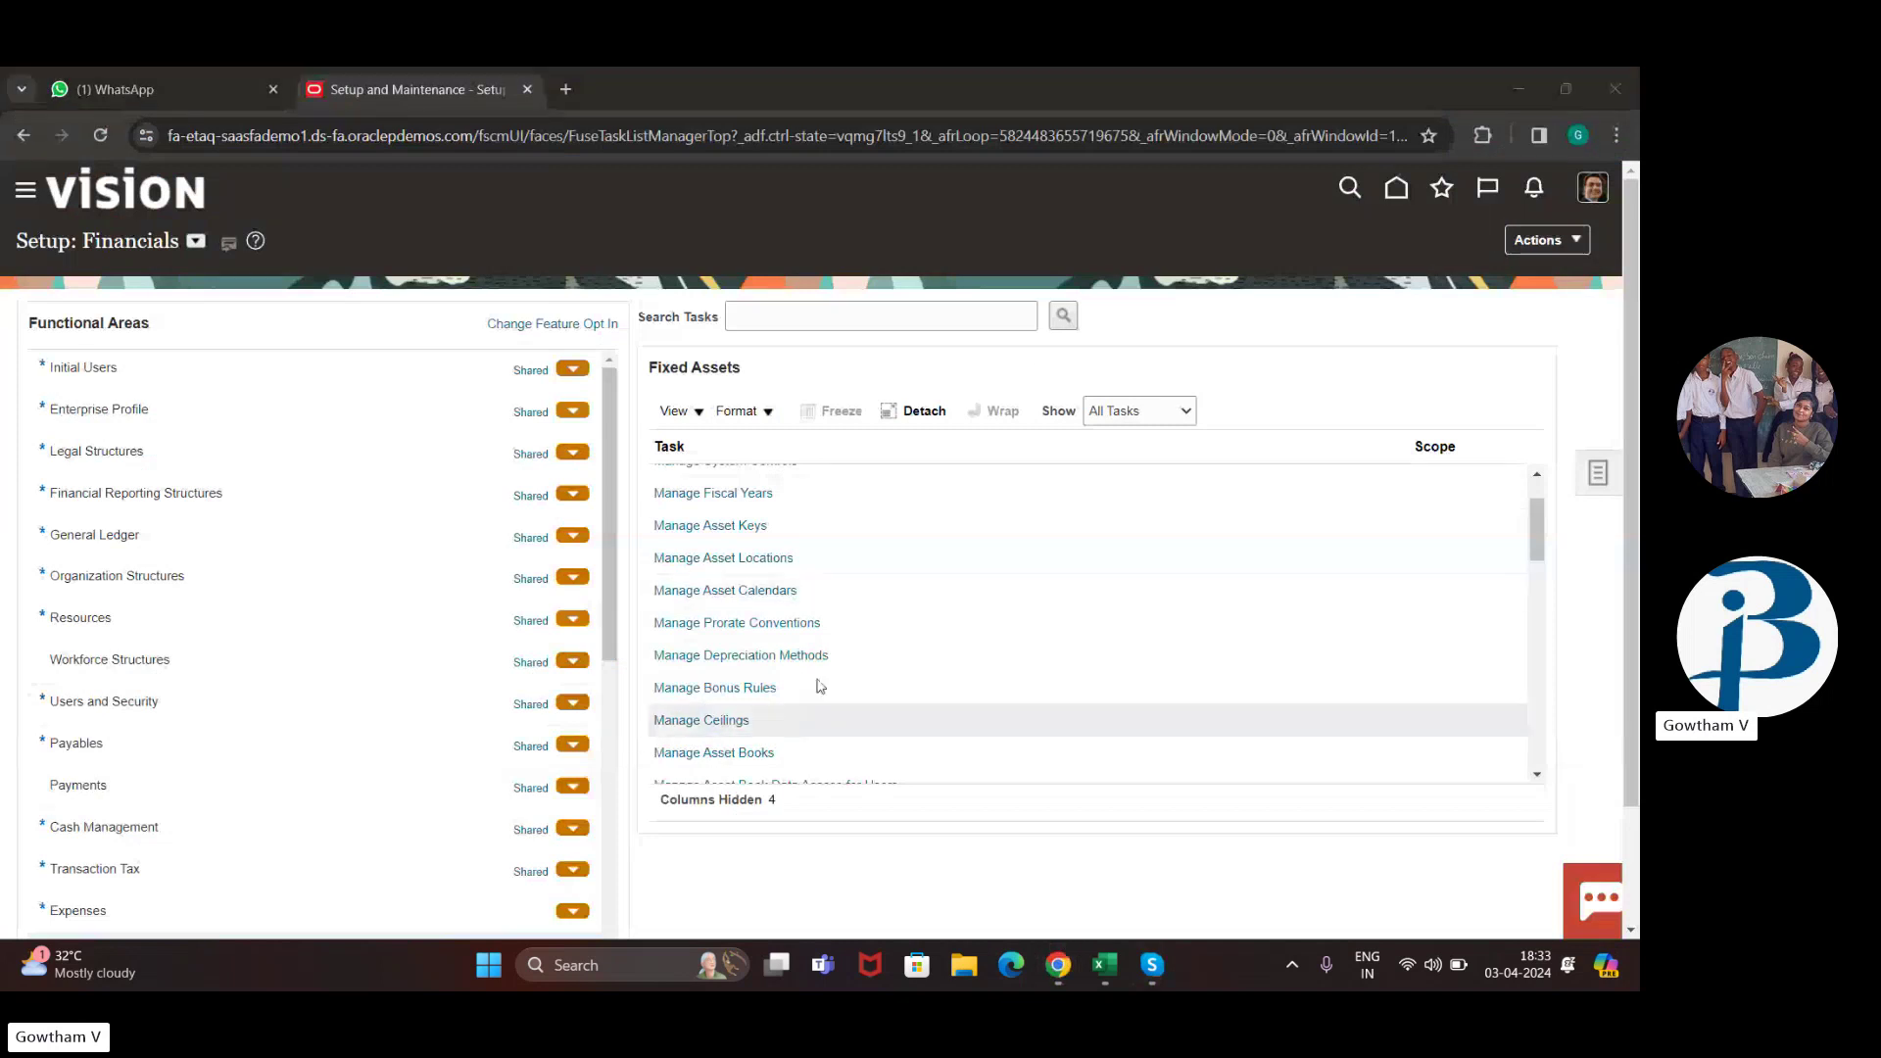
{"action": "scroll", "coordinate": [815, 664], "scroll_direction": "up", "scroll_amount": 1}
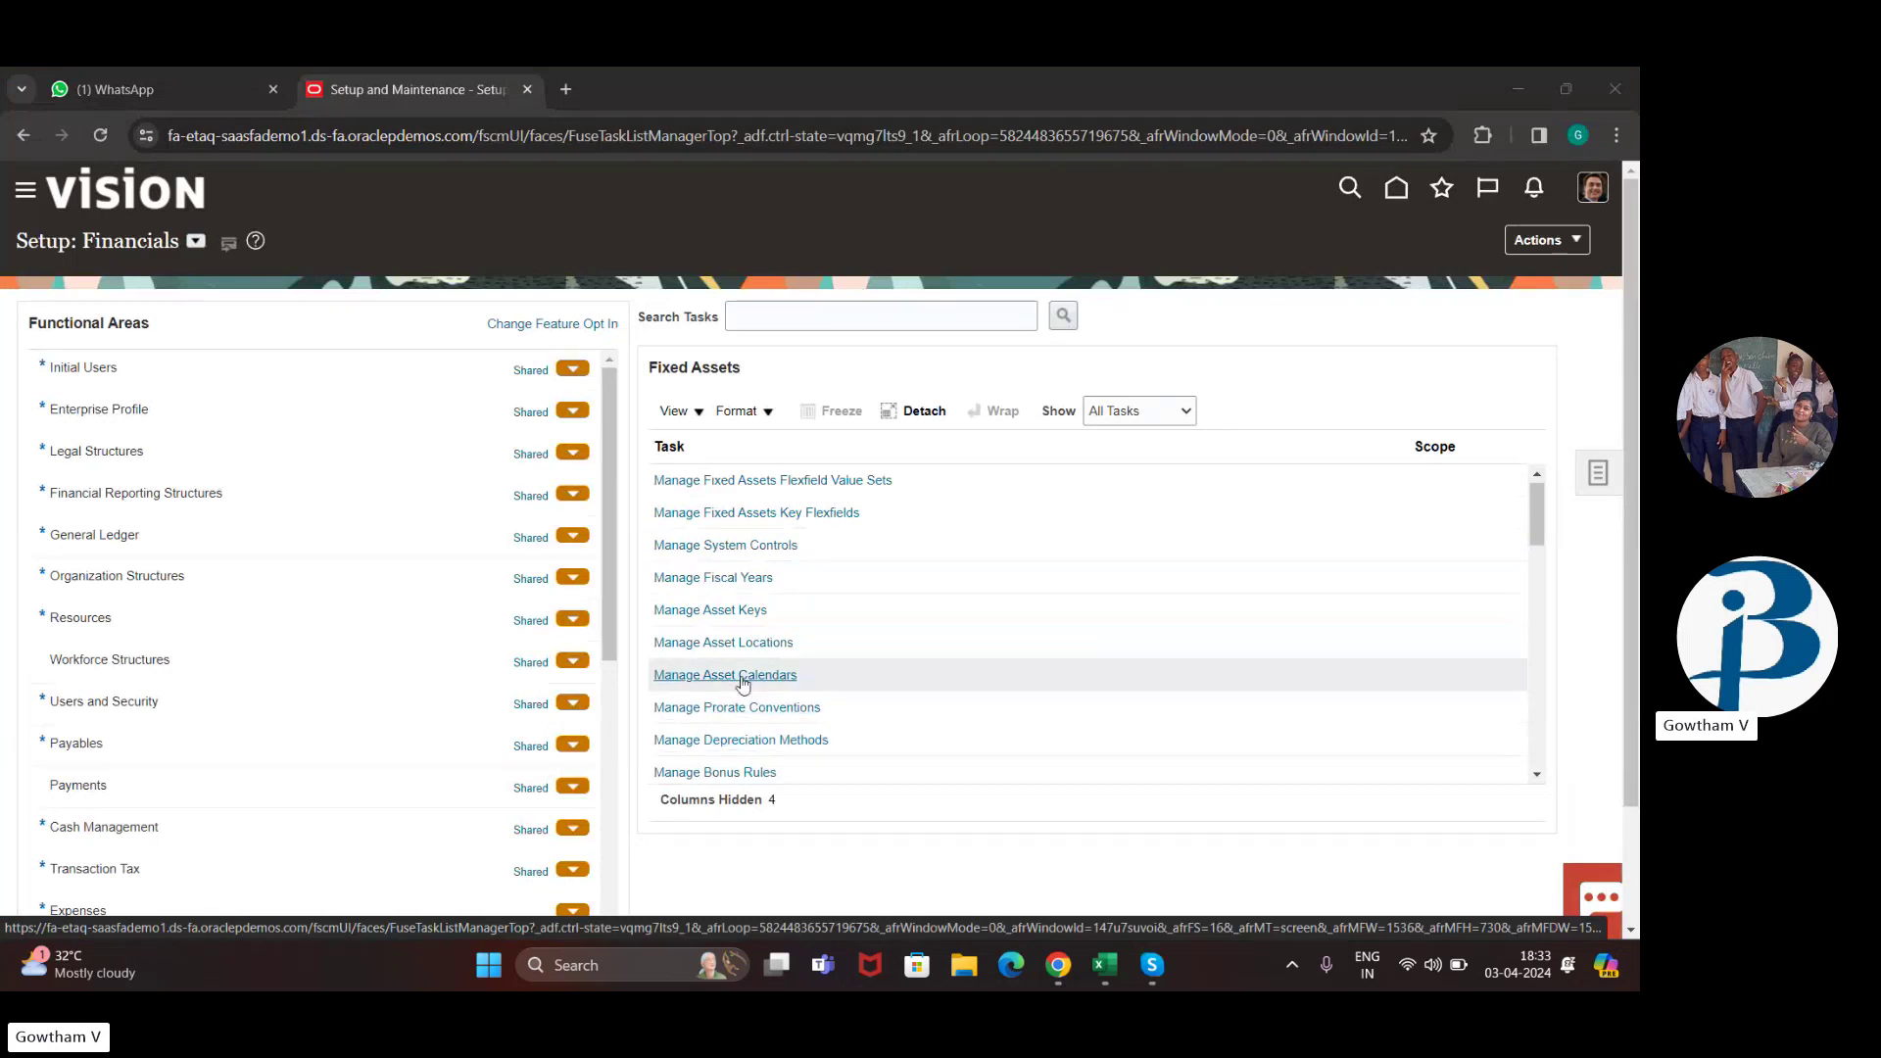
{"action": "scroll", "coordinate": [872, 651], "scroll_direction": "down", "scroll_amount": 2}
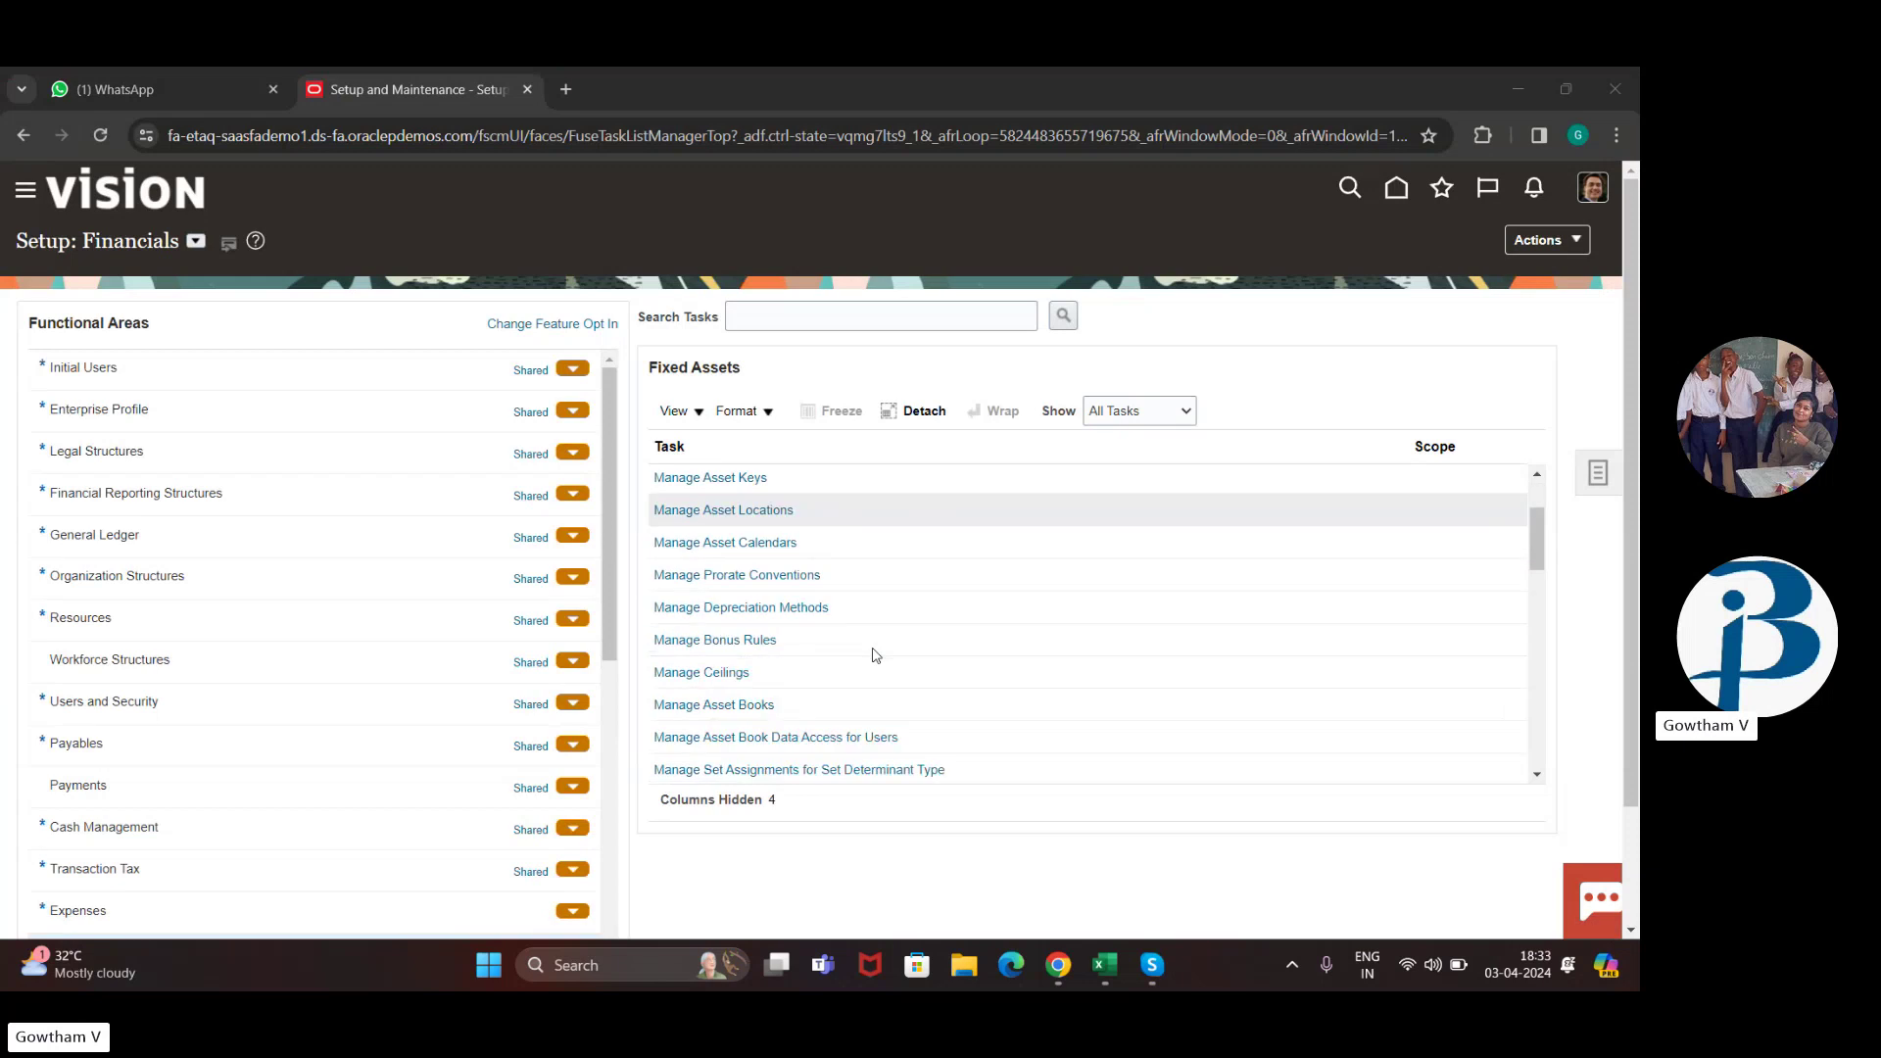
{"action": "scroll", "coordinate": [802, 644], "scroll_direction": "up", "scroll_amount": 2}
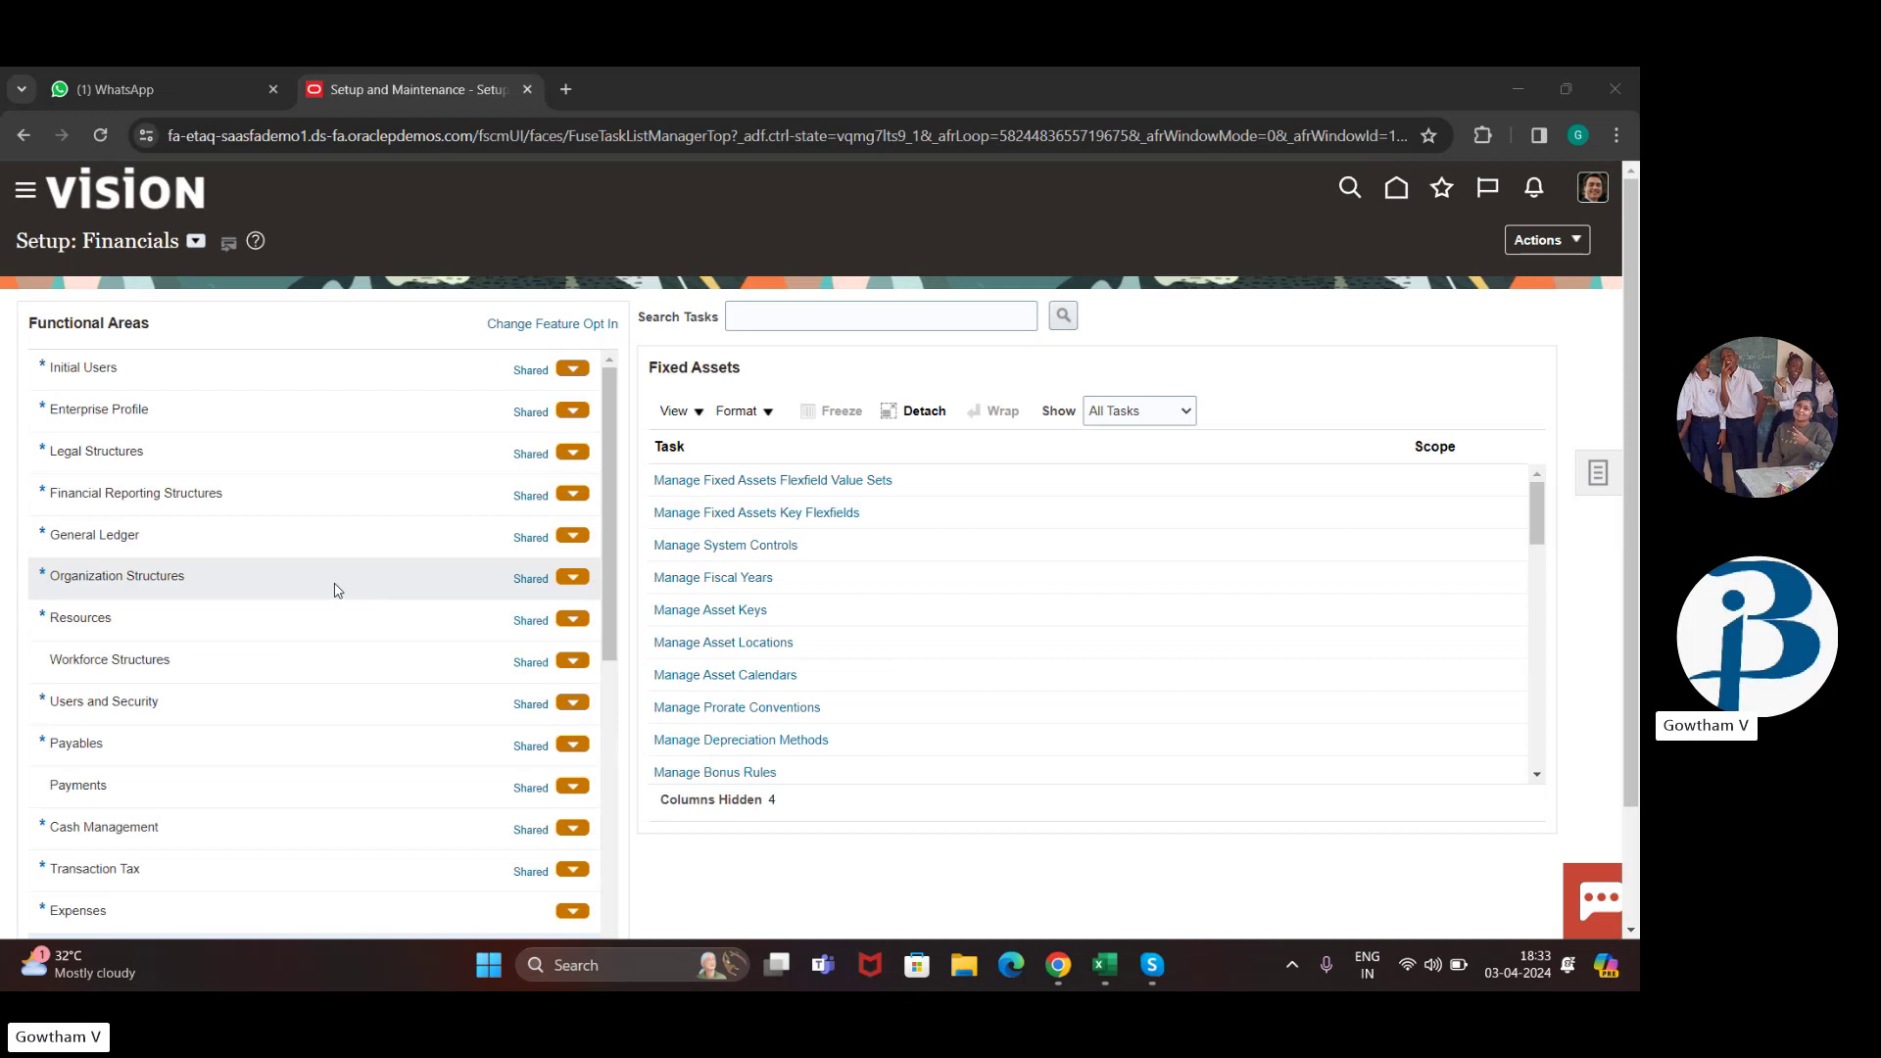
{"action": "scroll", "coordinate": [336, 588], "scroll_direction": "down", "scroll_amount": 1}
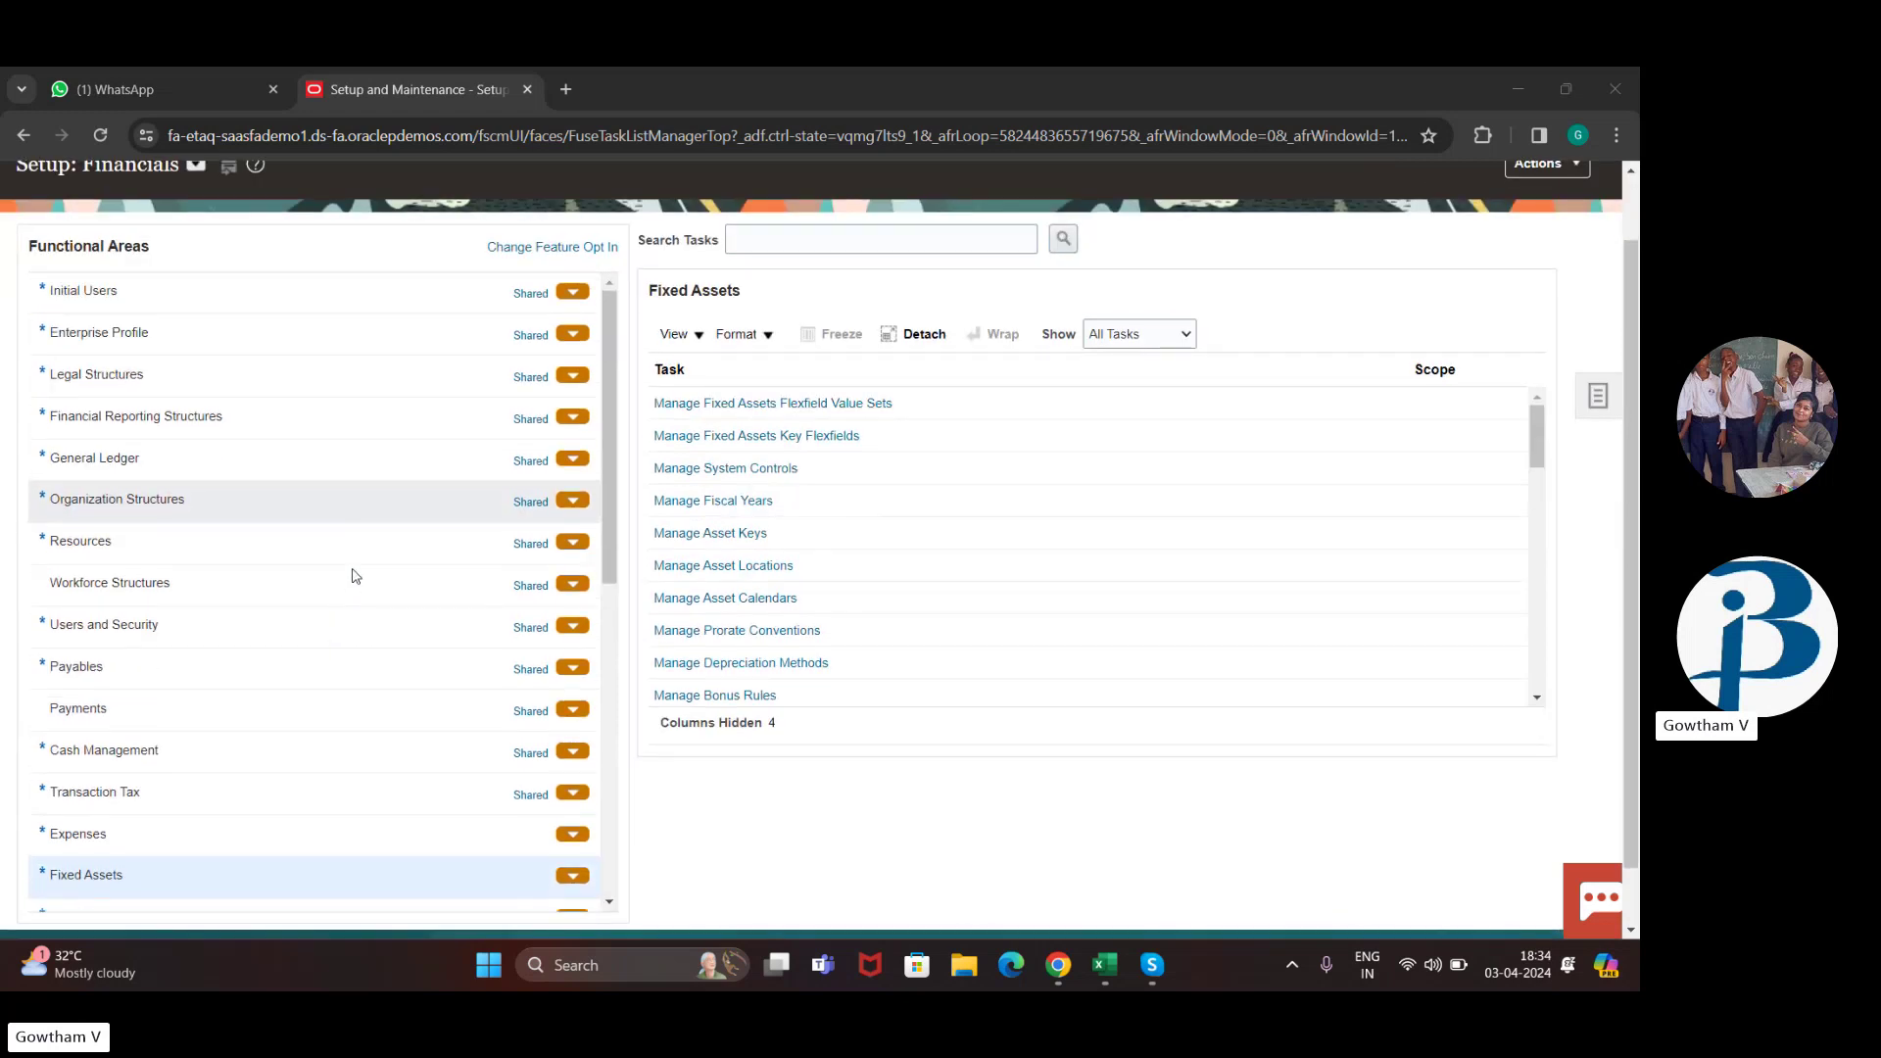
{"action": "scroll", "coordinate": [945, 630], "scroll_direction": "up", "scroll_amount": 1}
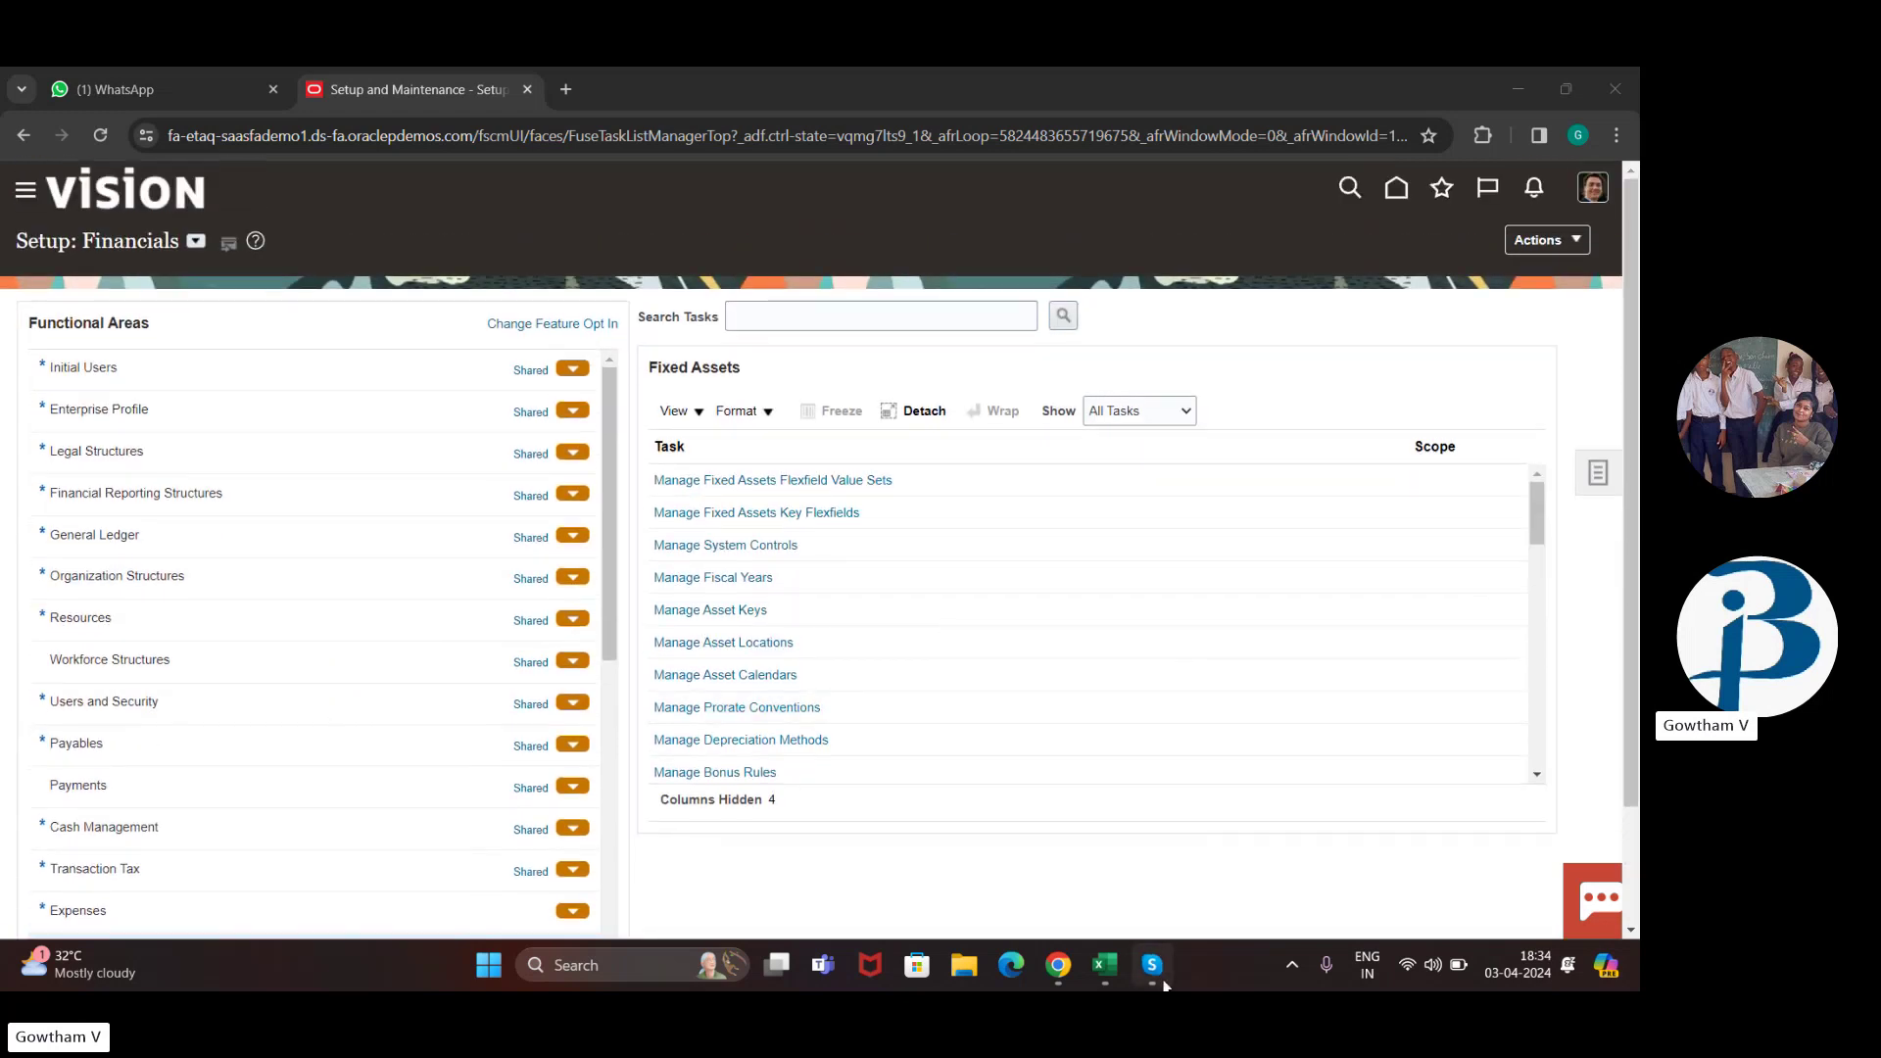
Step: Switch to the Skype call window and toggle the microphone
{"action": "left_click", "coordinate": [1152, 970]}
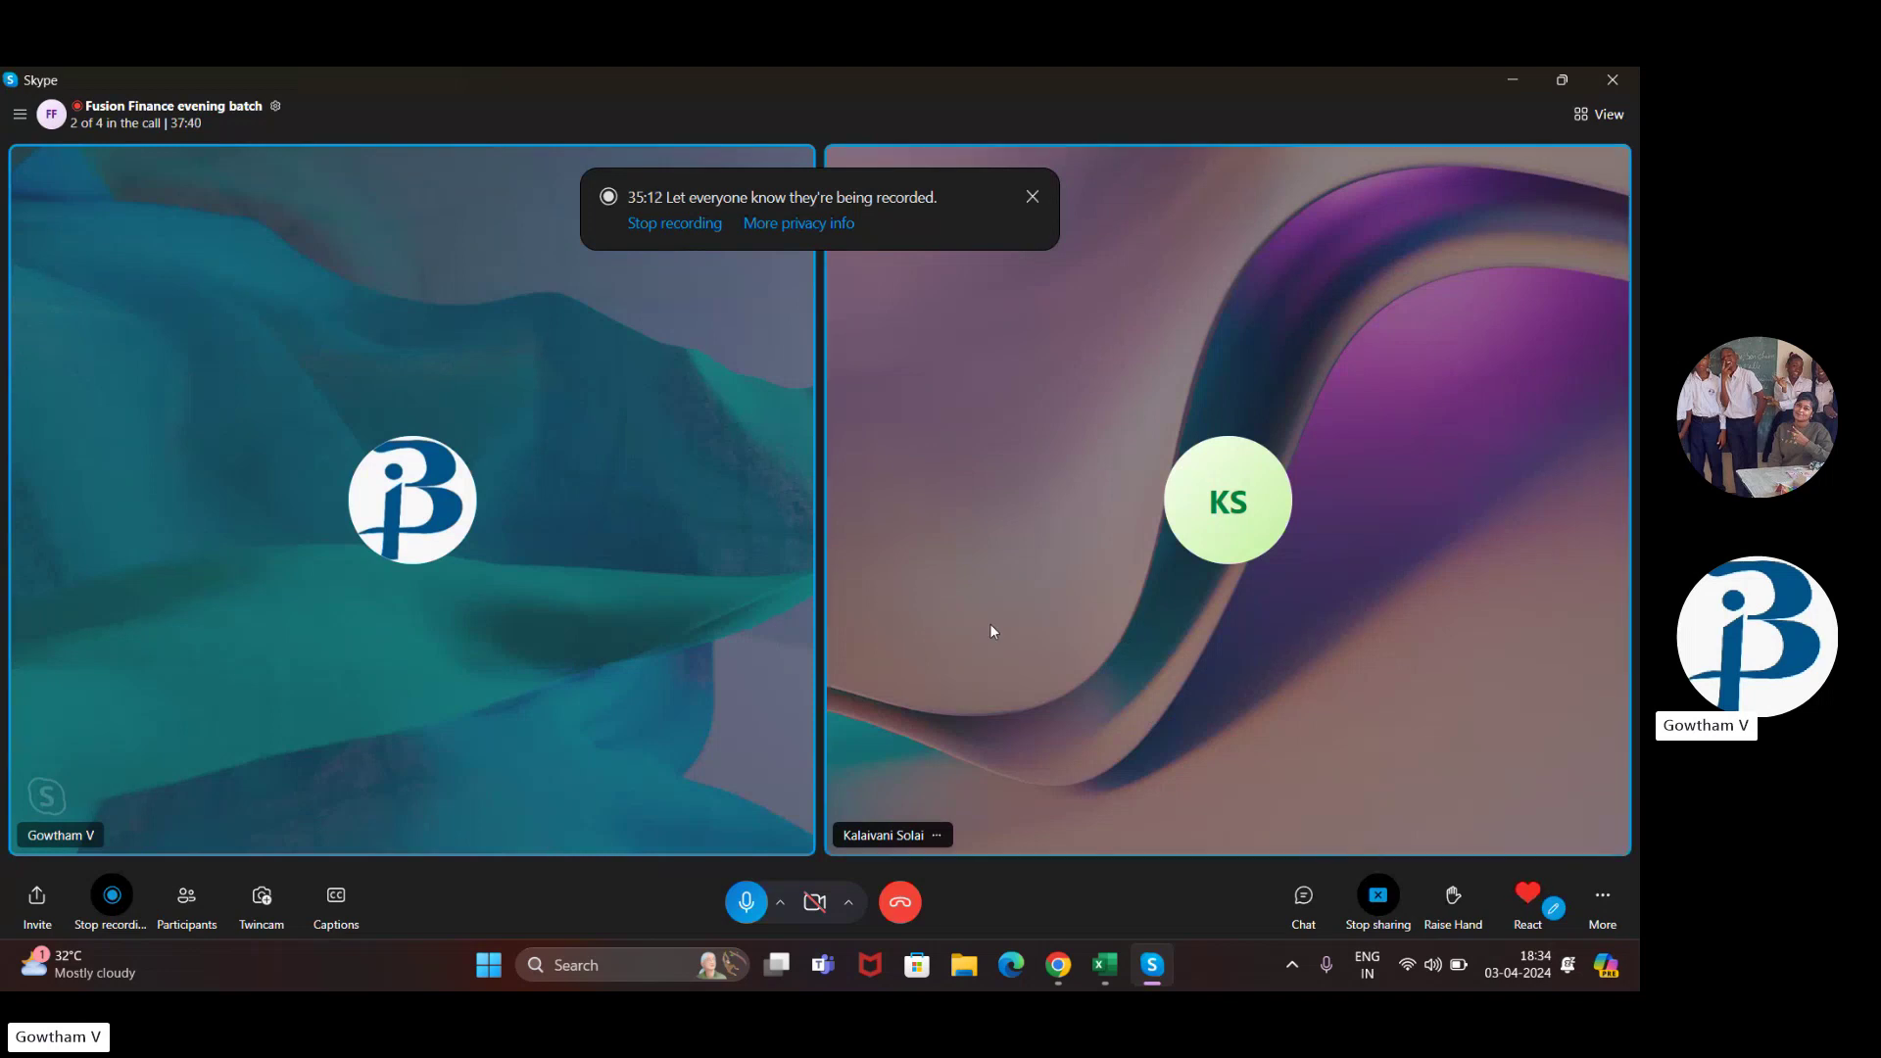
{"action": "left_click", "coordinate": [747, 902]}
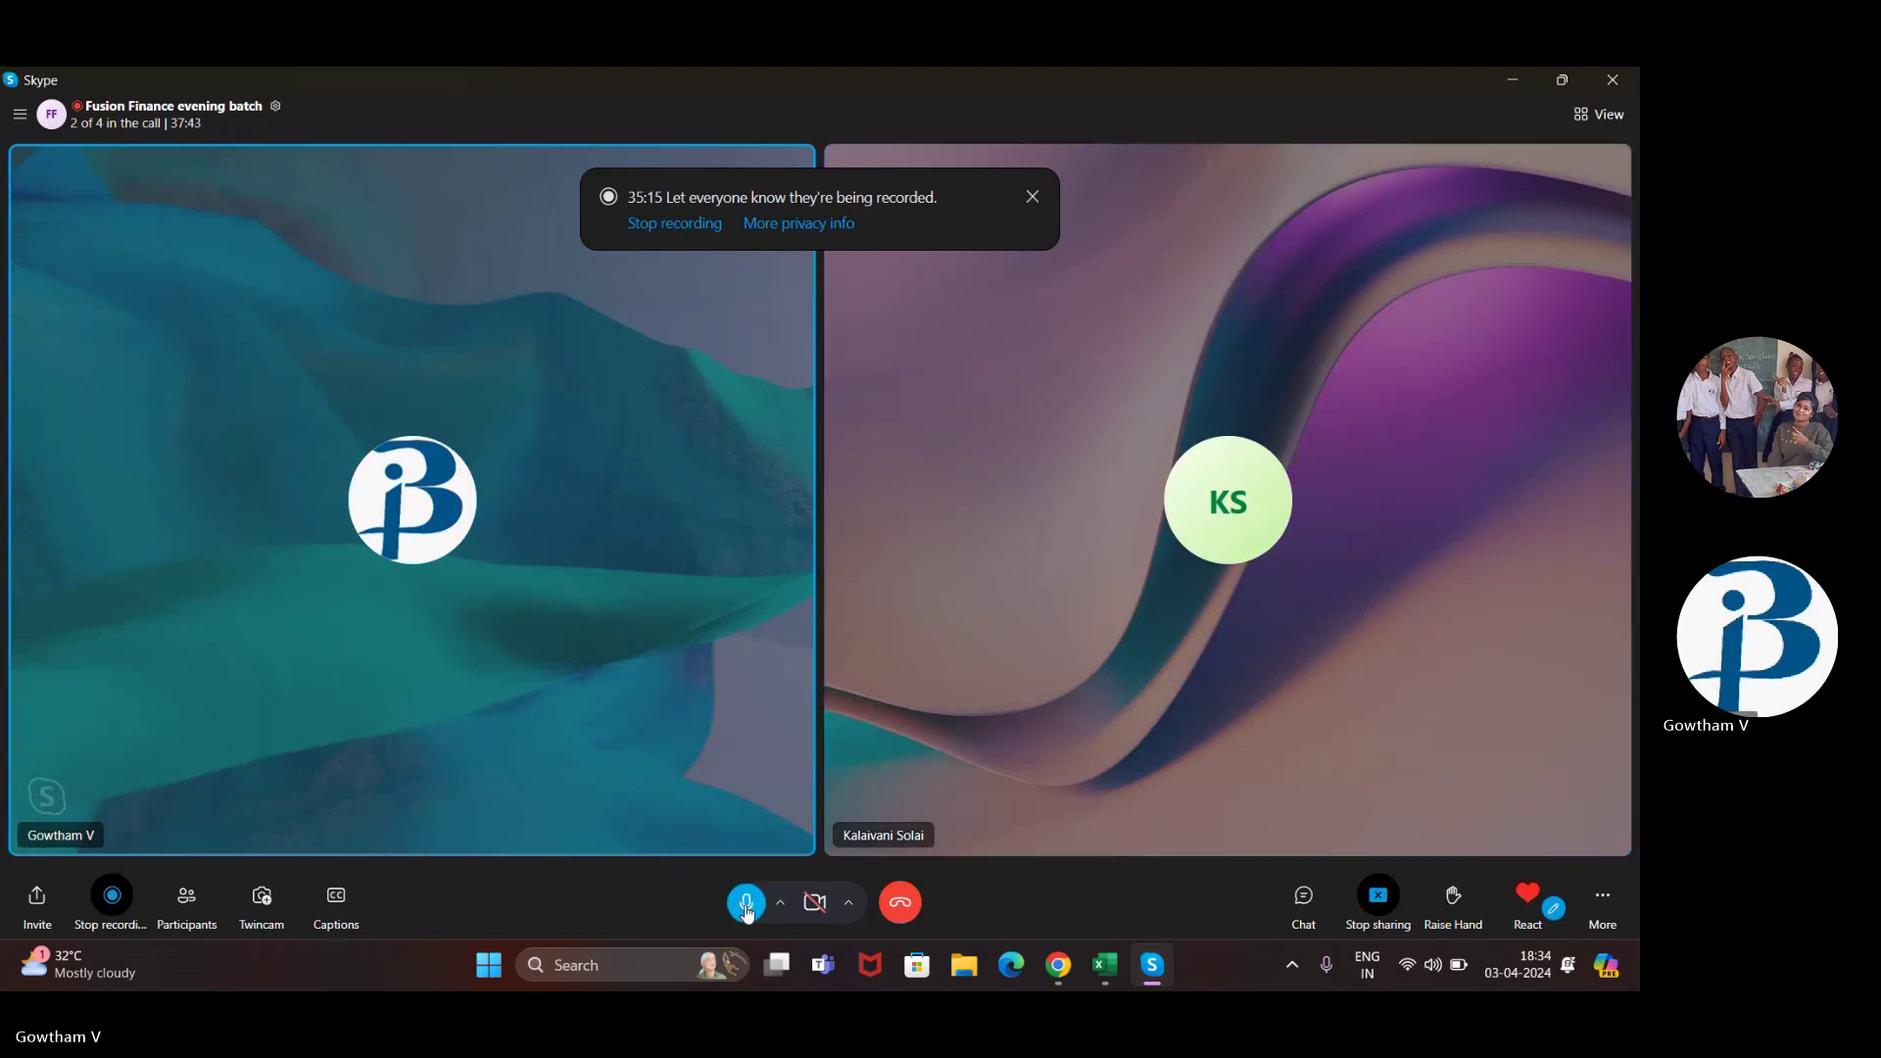